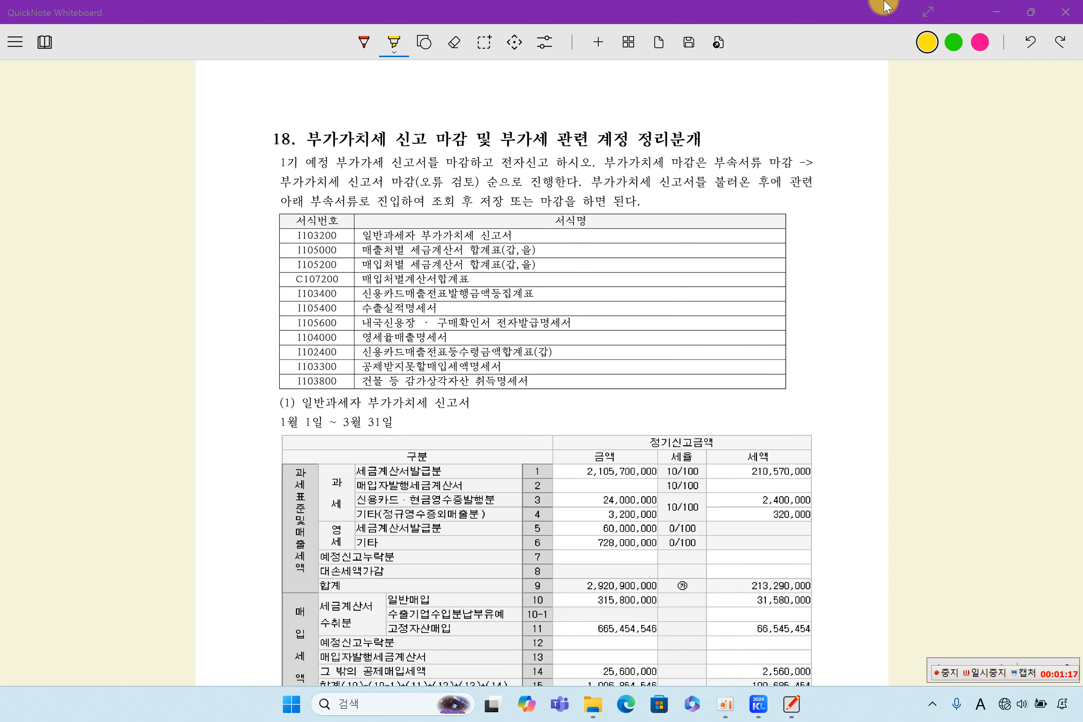
Step: Minimize the QuickNote Whiteboard exercise sheet to uncover KcLep's main accounting menu
left_click(996, 11)
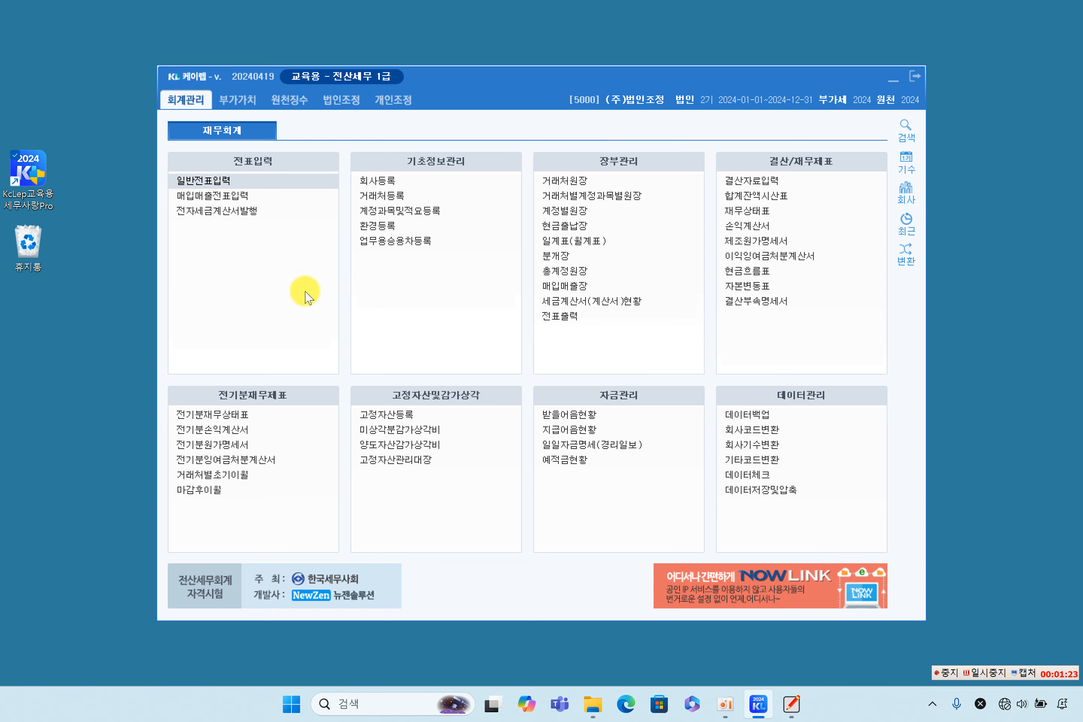
Step: Open 매입매출전표입력 and load all 2024 vouchers for months 1 through 12
left_click(252, 197)
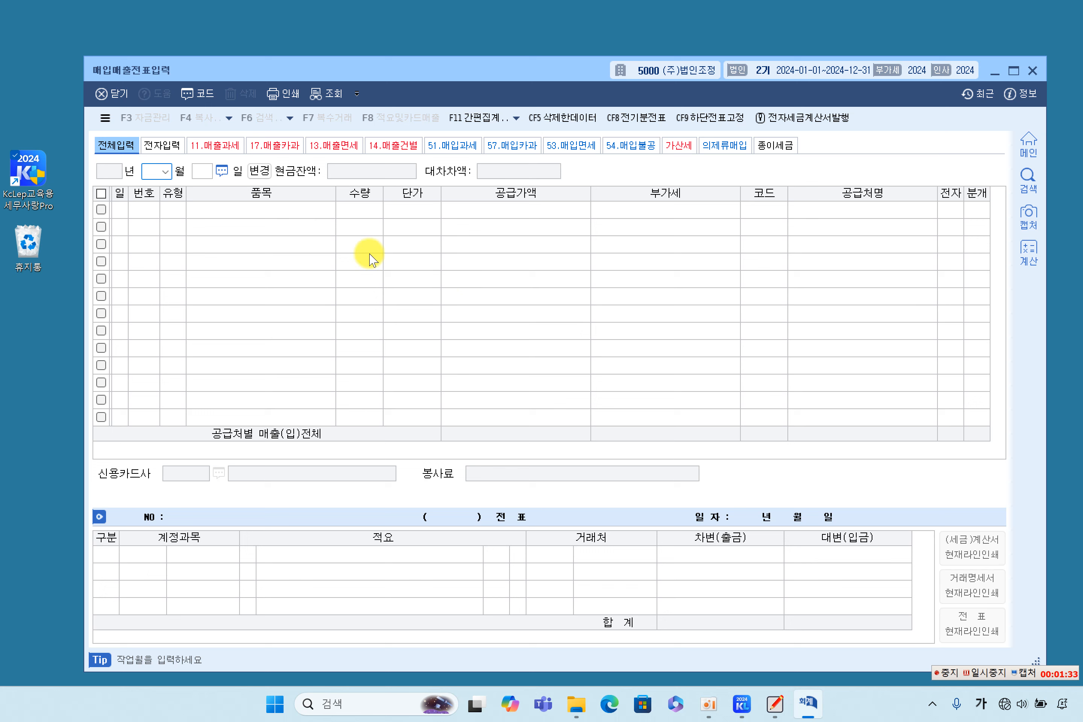
left_click(273, 176)
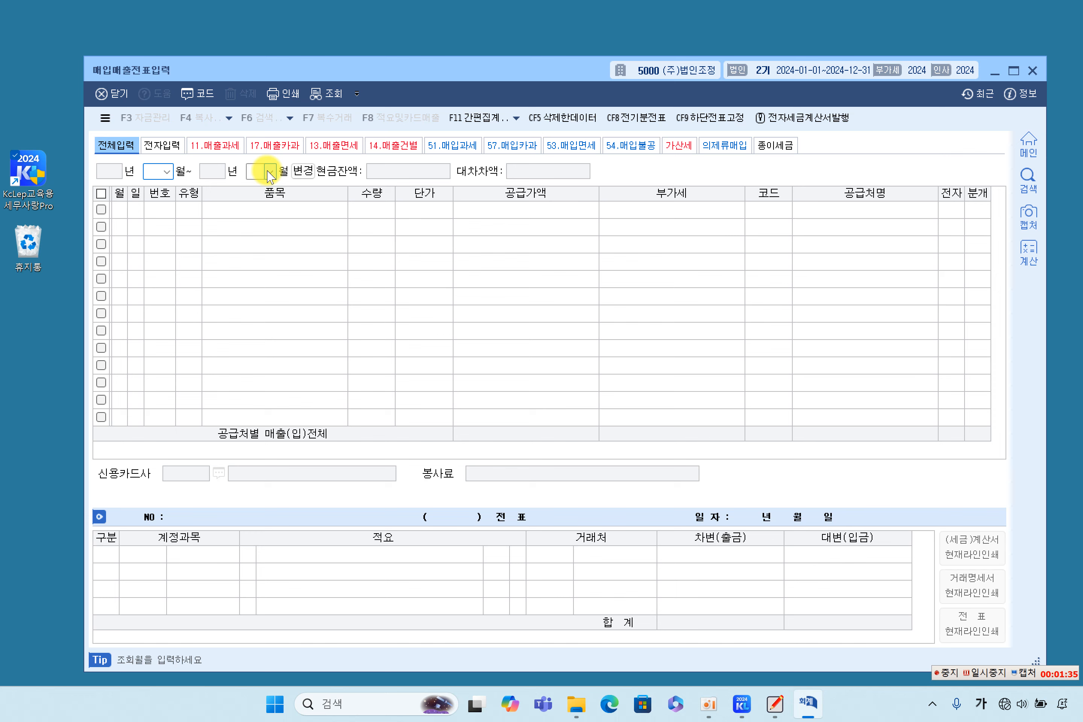
type("1")
key("Return")
type("12")
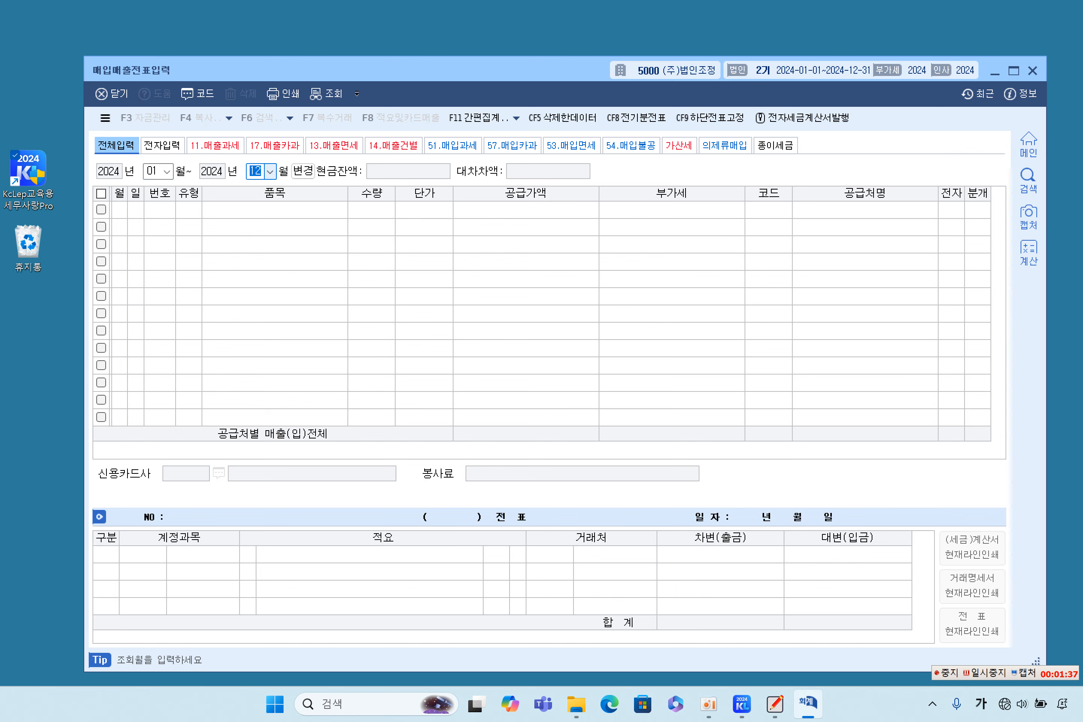
key("Return")
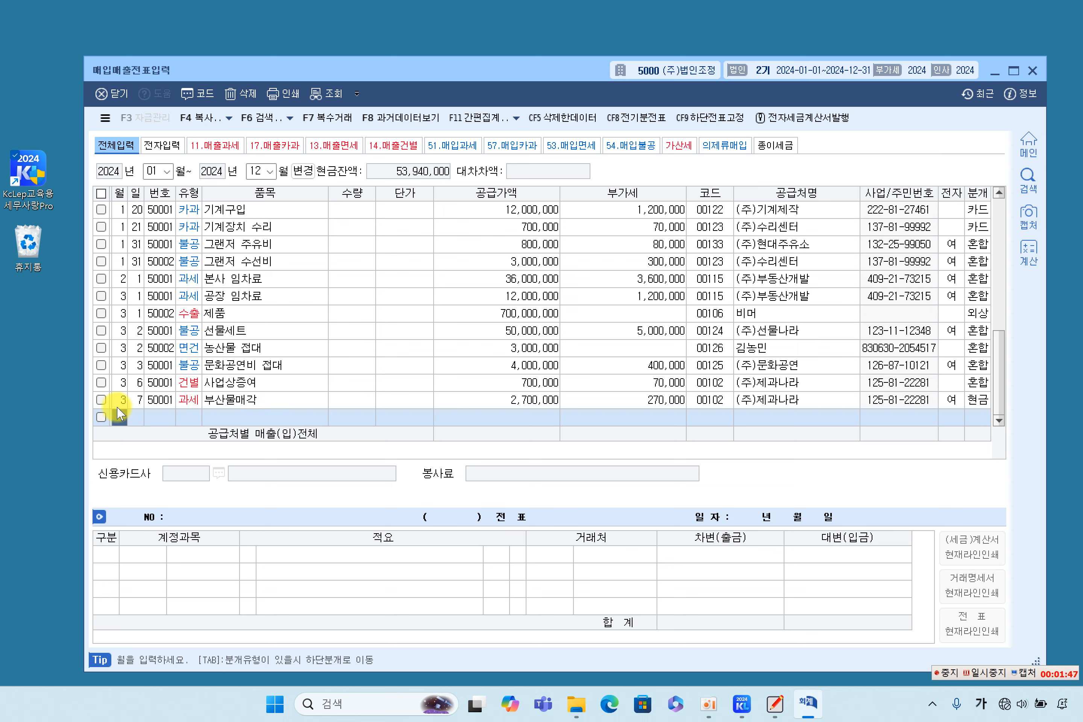
Step: Review the 2024 voucher grid from the 3/7 부산물매각 entry, then close 매입매출전표입력
left_click(136, 401)
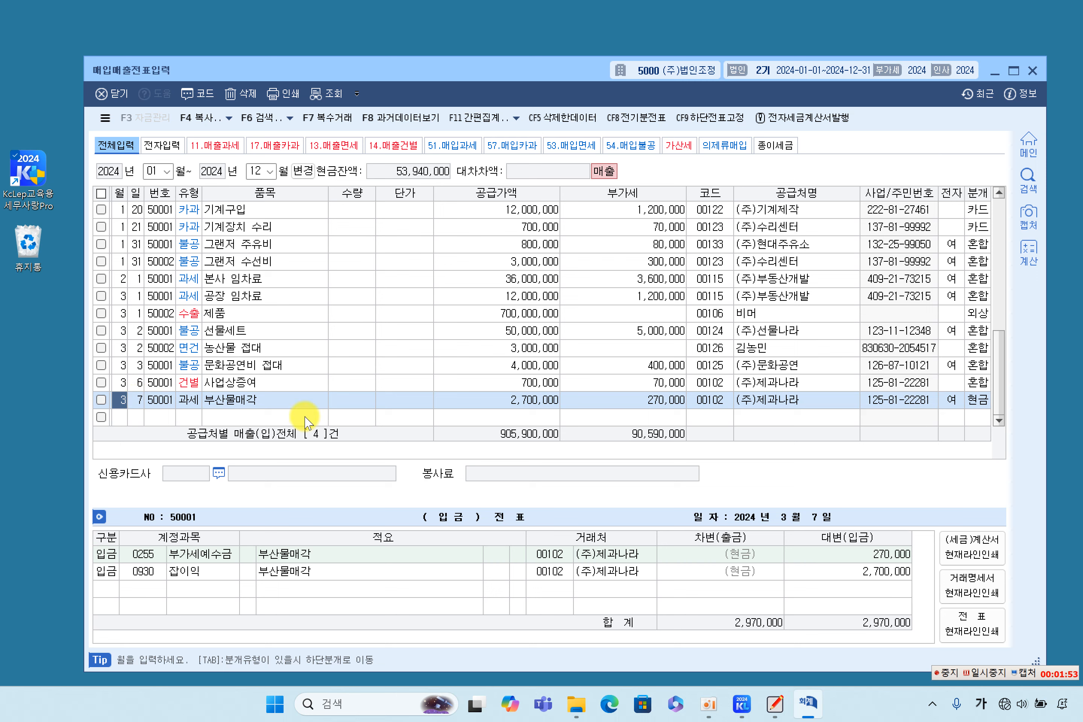
left_click(975, 680)
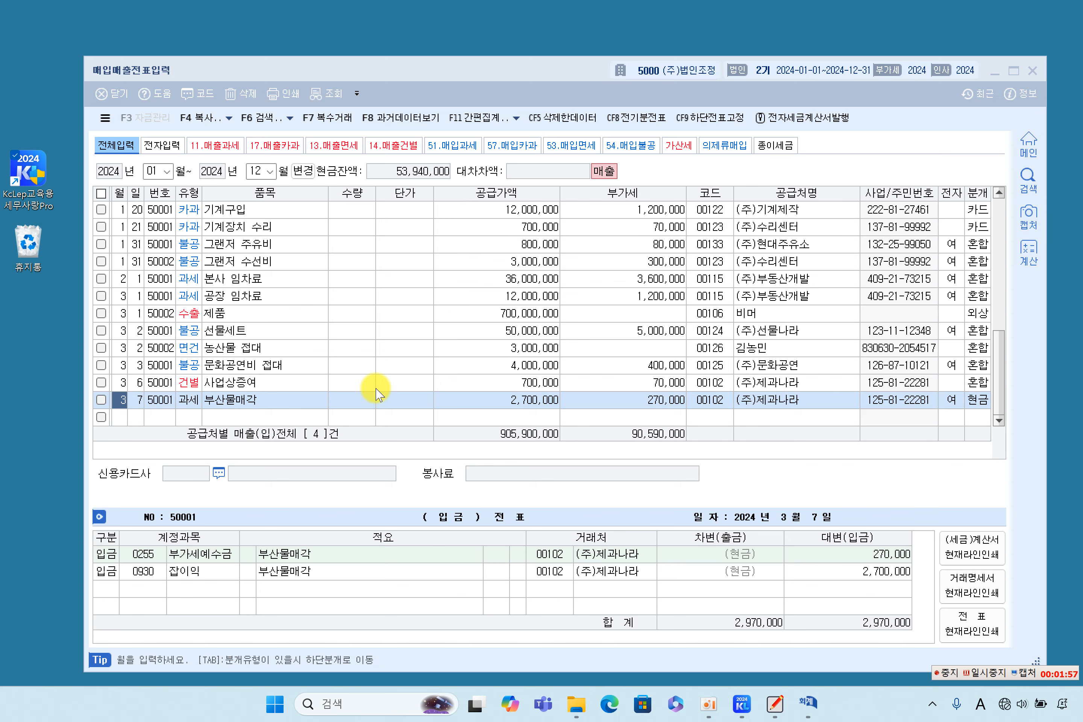
scroll(256, 339, "up", 6)
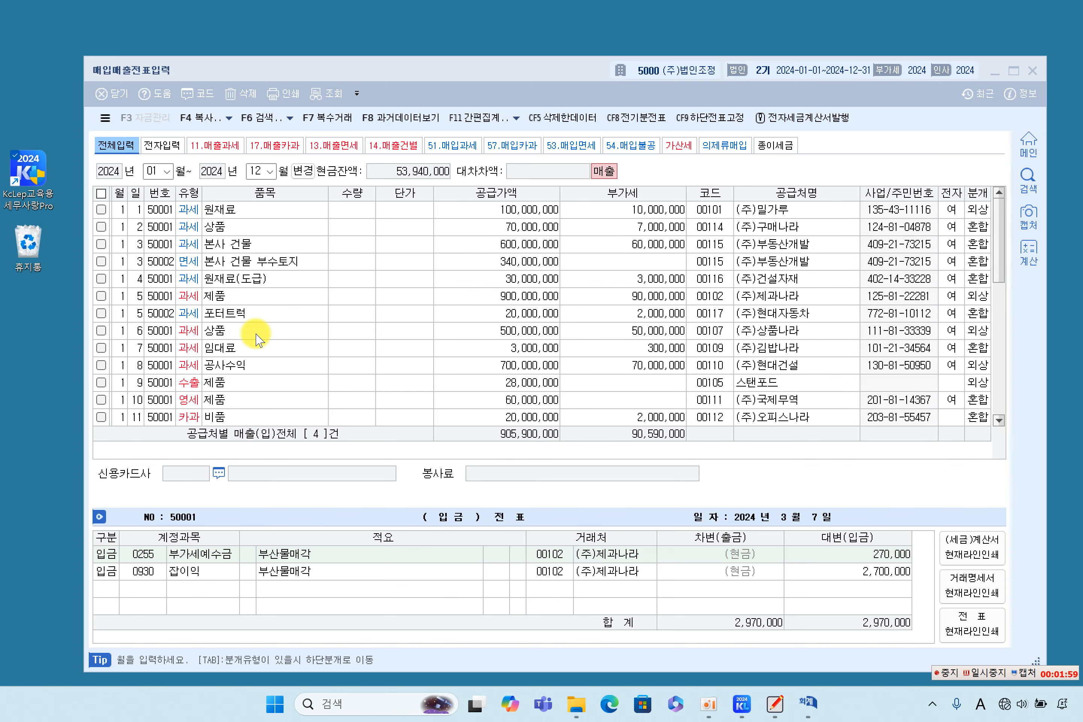
scroll(257, 339, "down", 6)
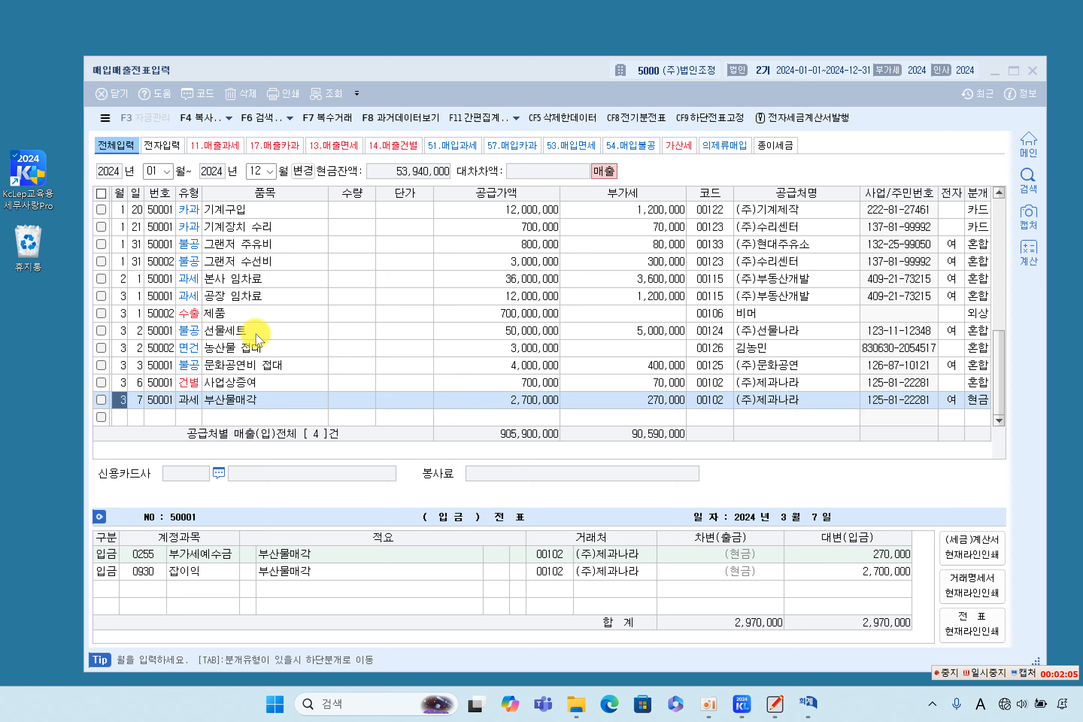
left_click(422, 84)
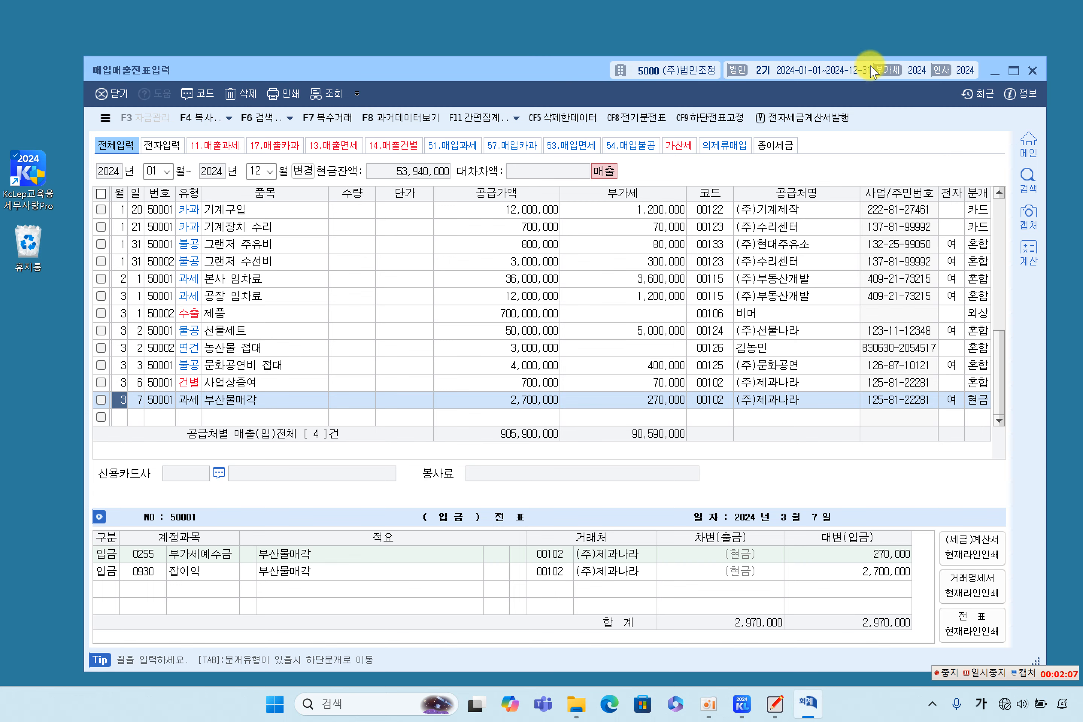
scroll(266, 348, "up", 6)
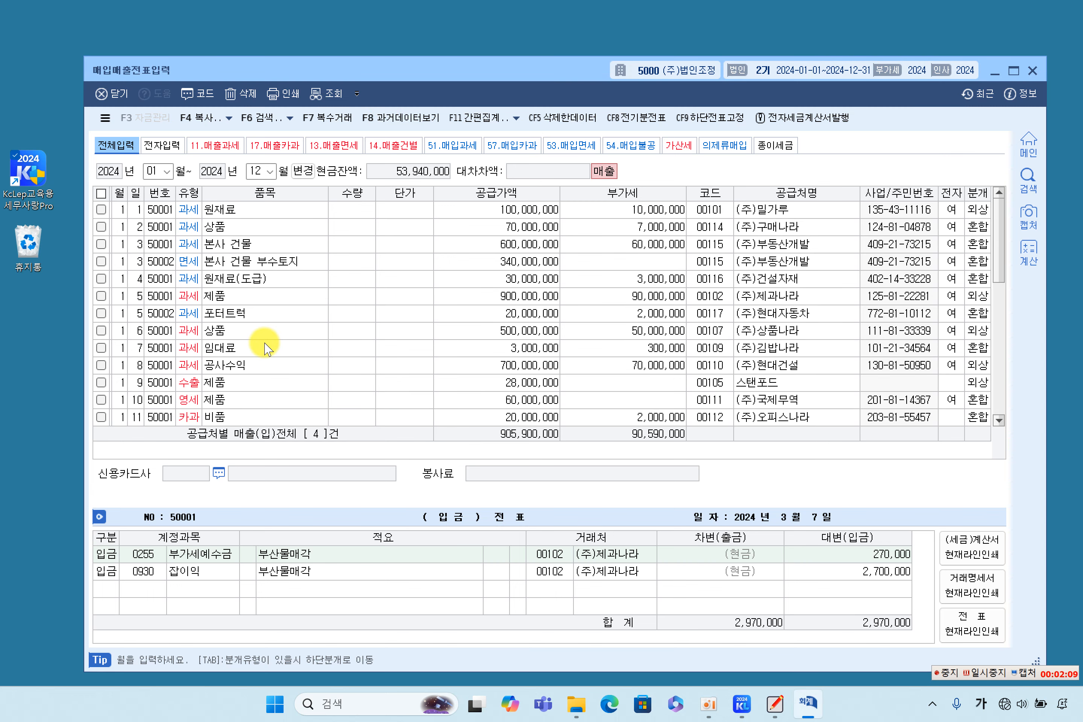
scroll(266, 349, "down", 6)
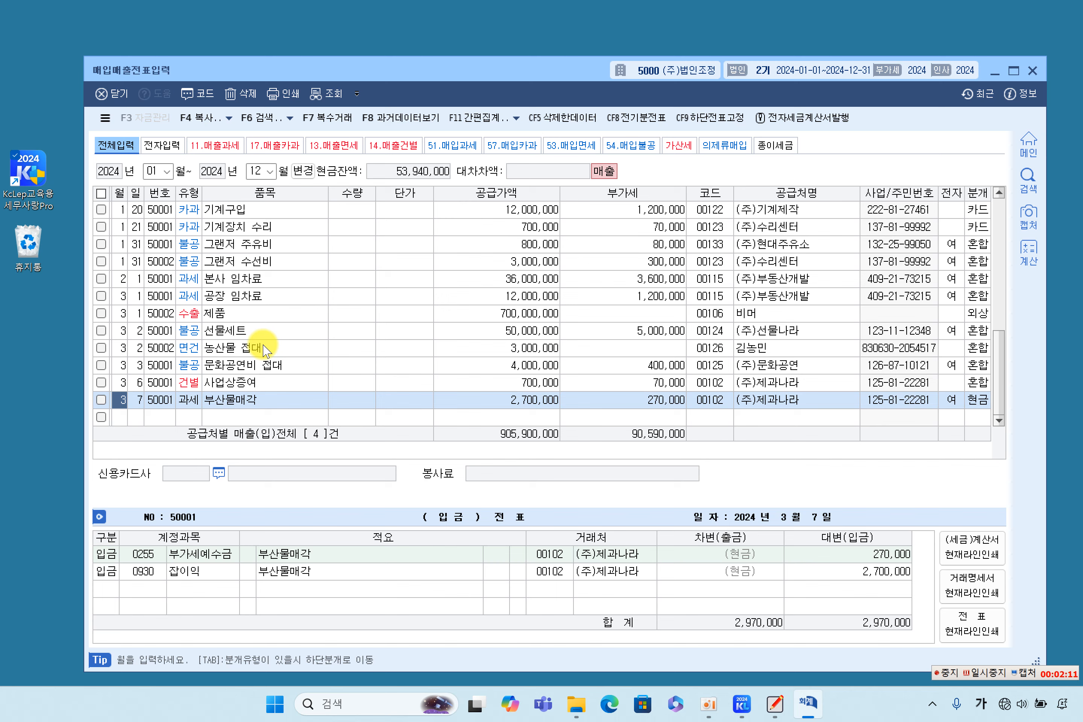
scroll(263, 349, "up", 6)
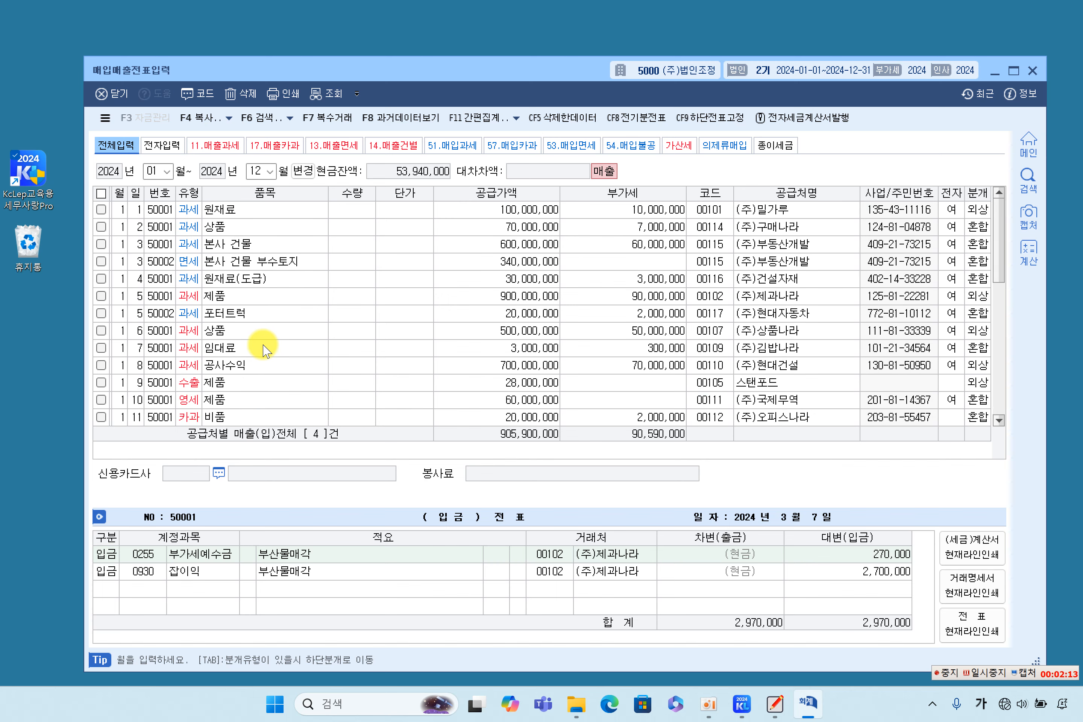
scroll(263, 348, "down", 6)
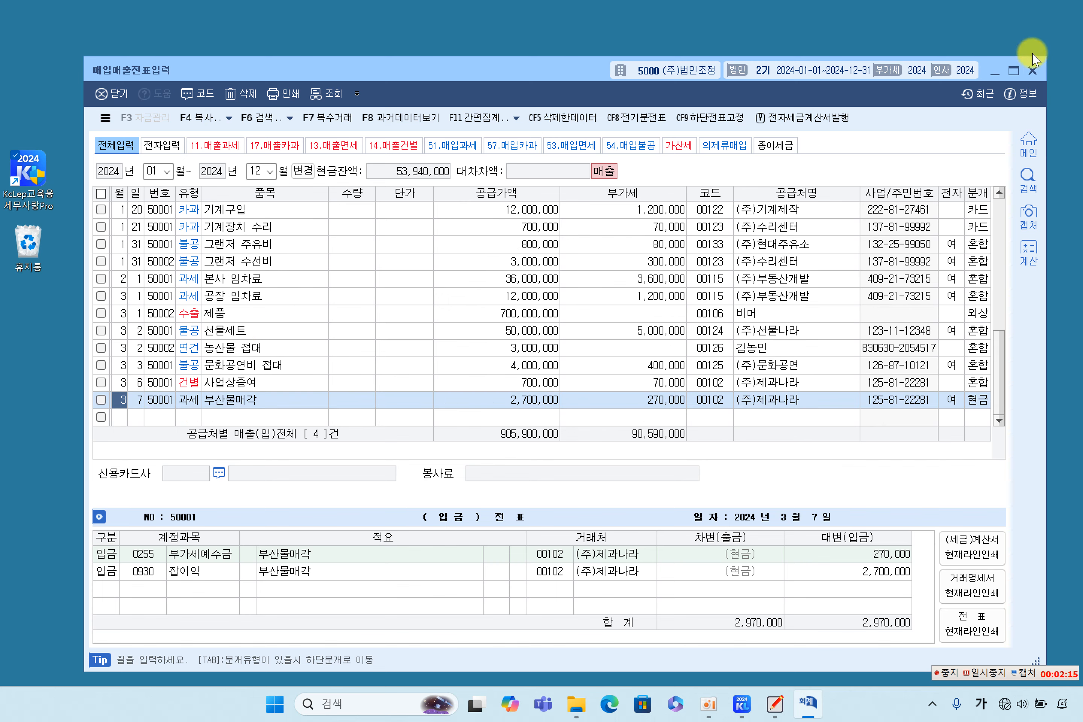
left_click(1032, 70)
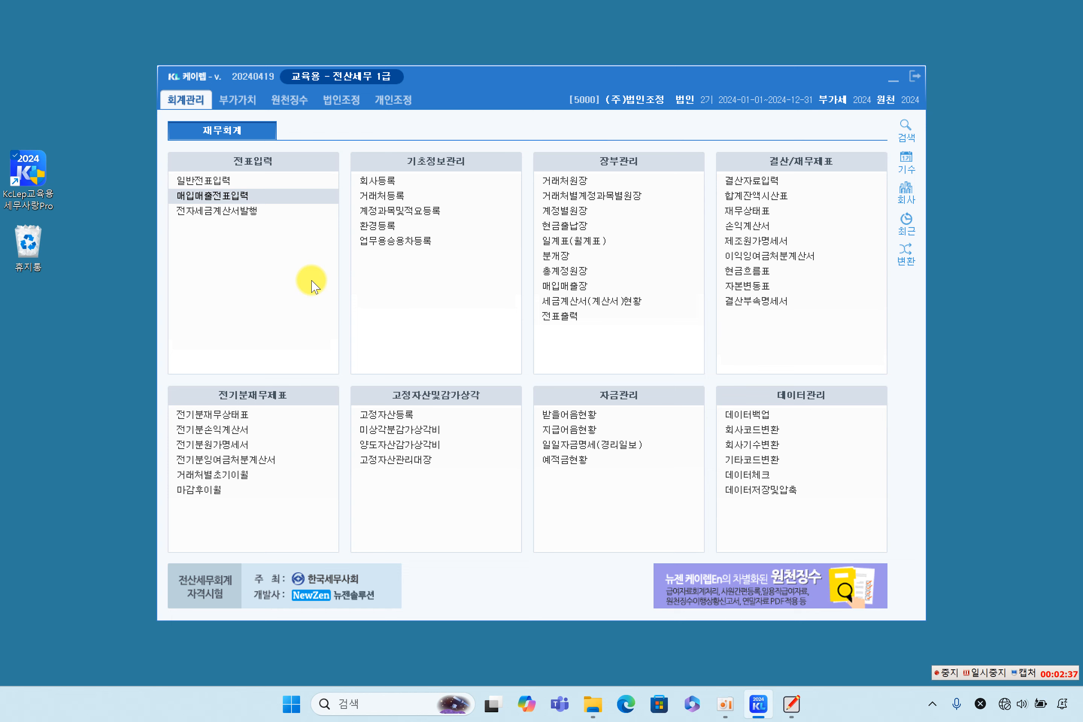
Step: Open 부가가치세신고서 for 1/1–3/31 2024 without saved data, giving 123,930,000 payable
left_click(236, 100)
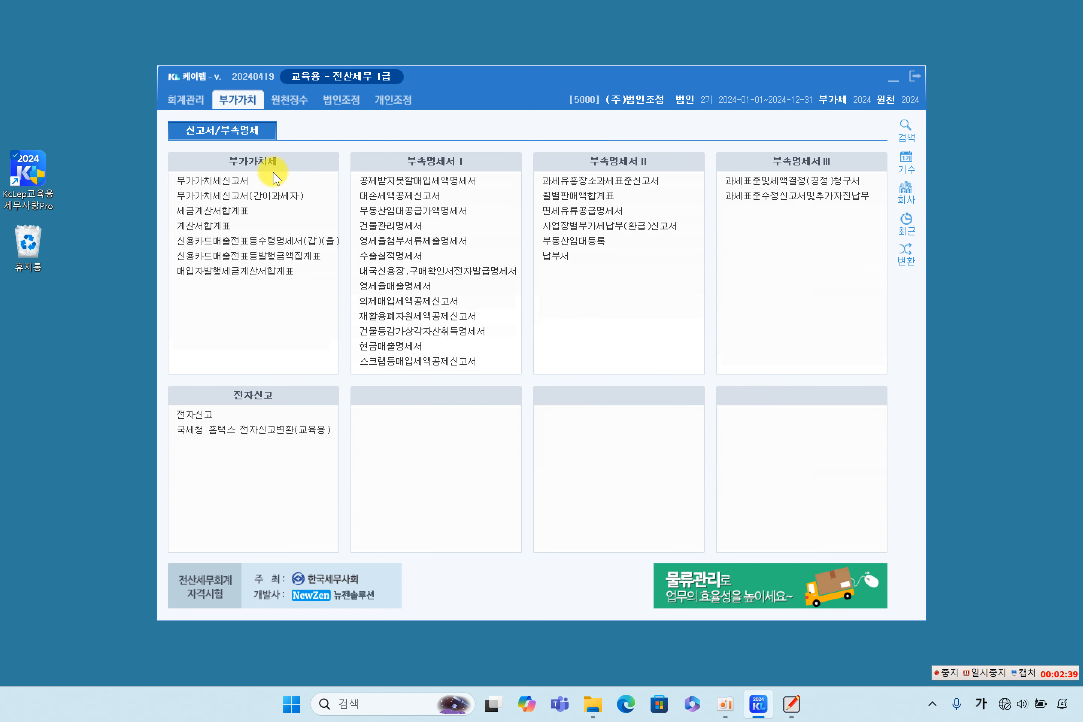
left_click(256, 182)
type("1")
key("Return")
key("Return")
type("3")
key("Return")
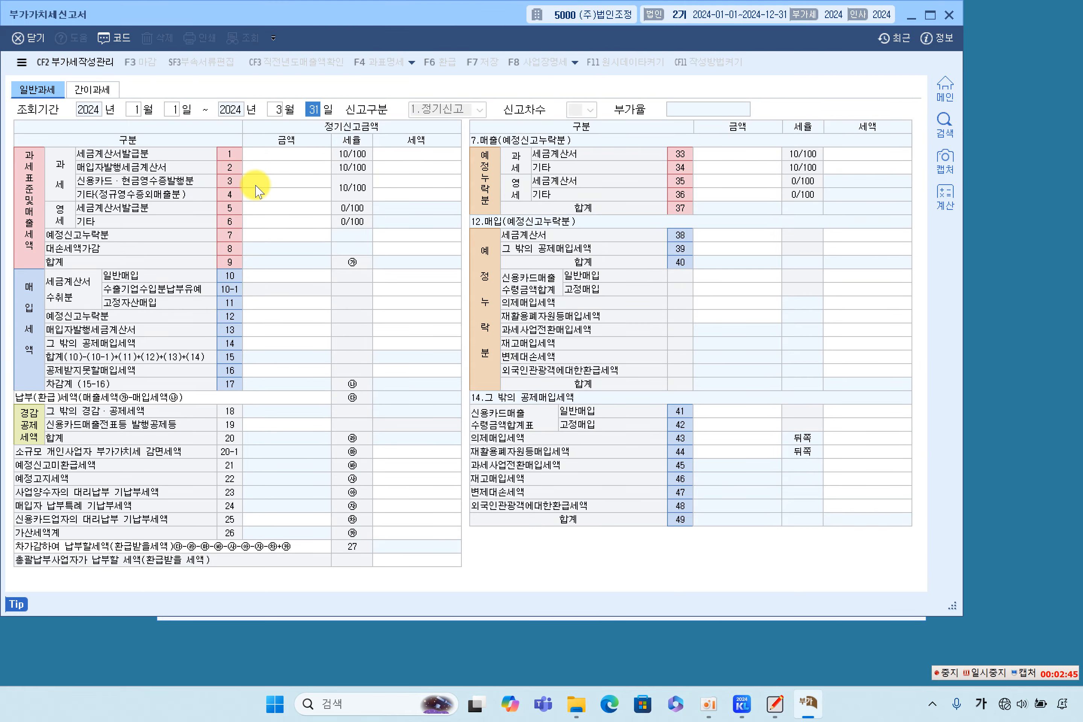
key("Return")
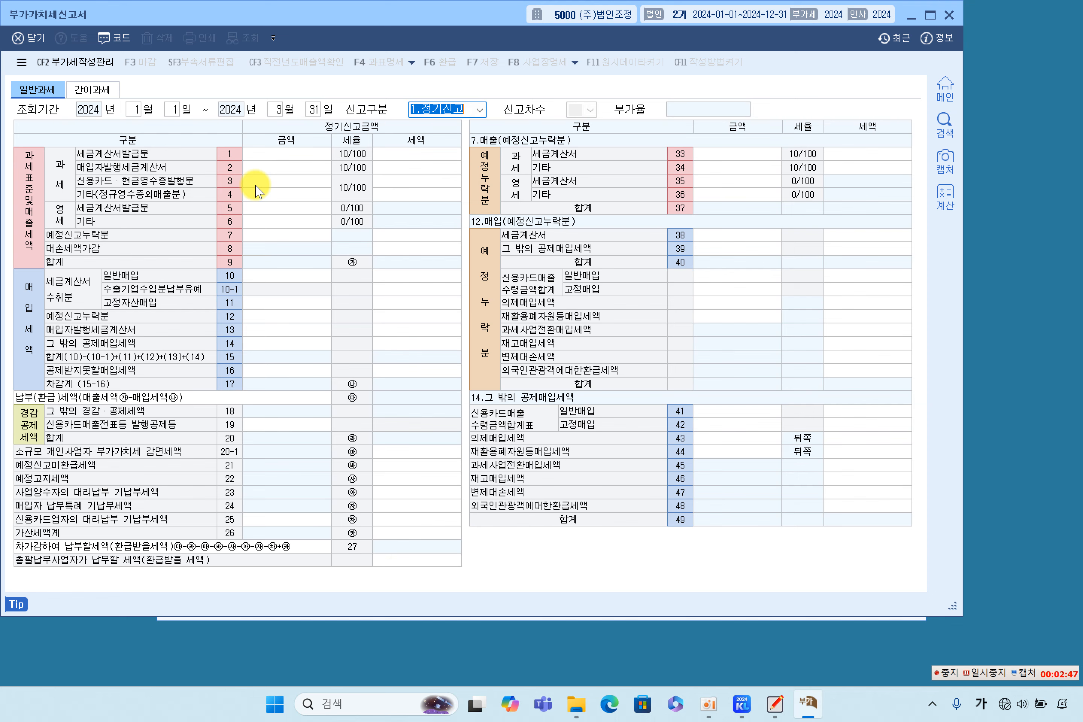
key("Return")
left_click(508, 345)
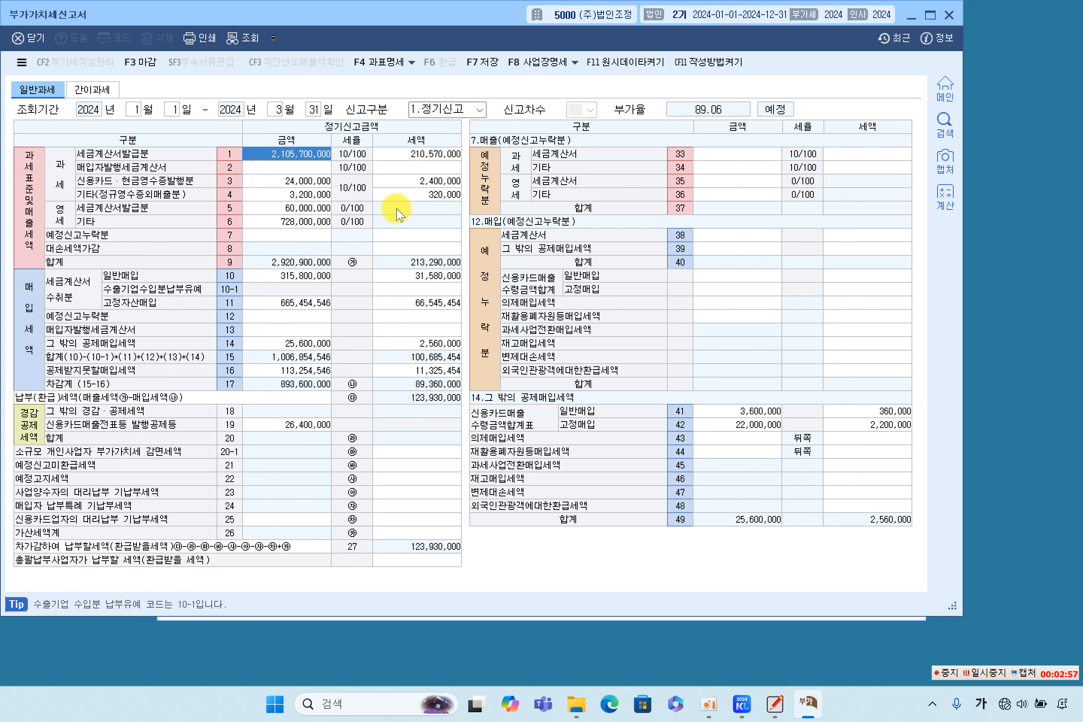
Step: Check rows 5 and 4 (60,000,000; 320,000), then scroll the answer sheet to its 123,930,000 total
left_click(298, 208)
left_click_drag(418, 20, 455, 29)
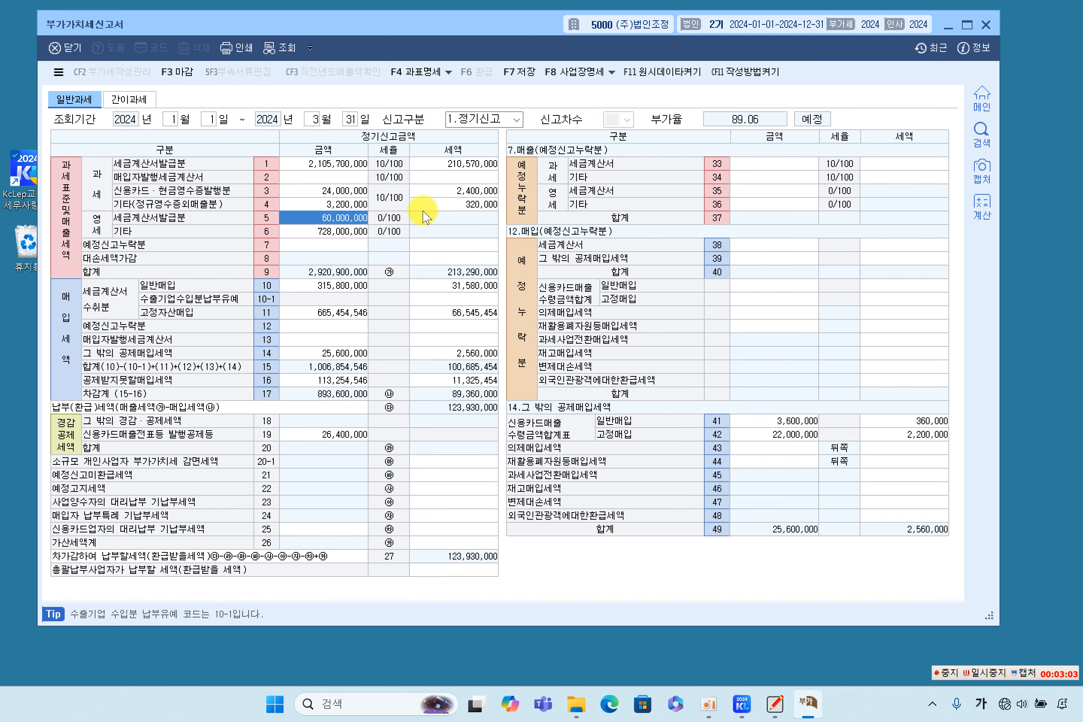
left_click(450, 205)
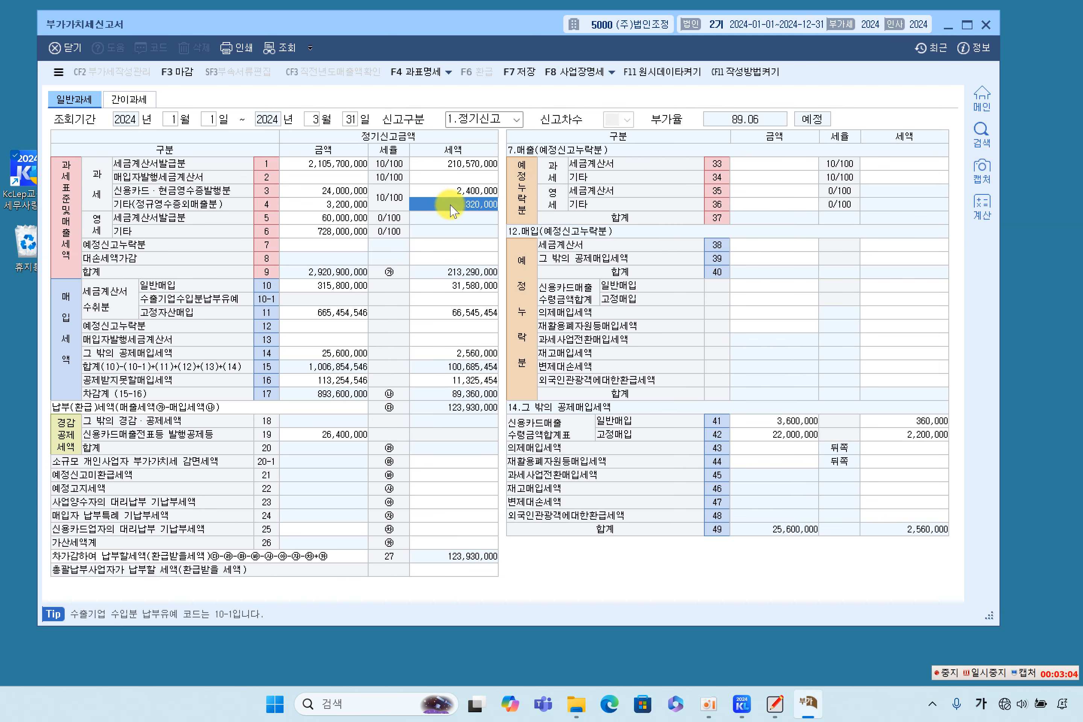
left_click(774, 703)
scroll(571, 466, "down", 8)
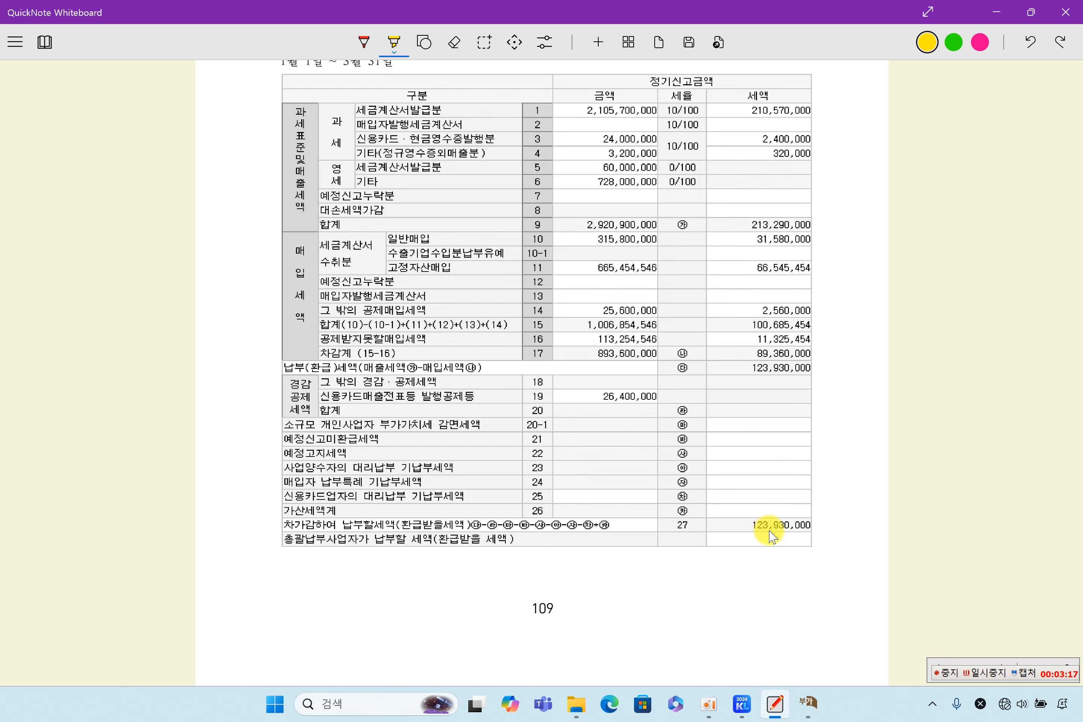
Step: Bring the KcLep 부가가치세신고서 back in front of the answer sheet
left_click(808, 702)
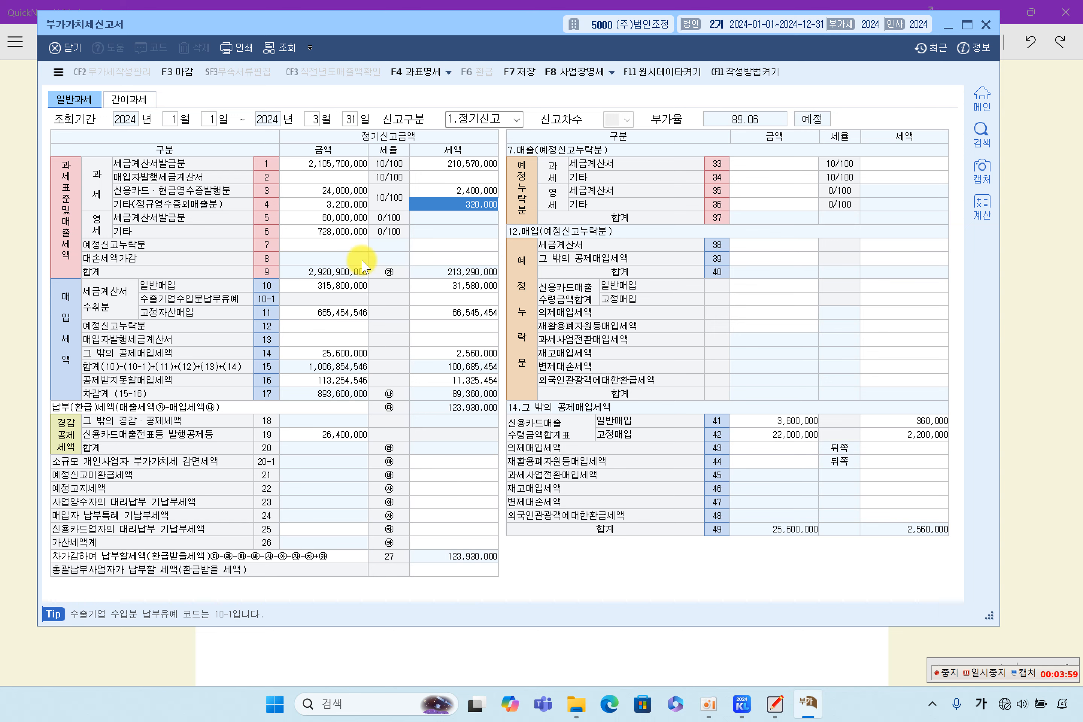
Step: Compare rows 1, 3, 4, 5 with the answer sheet: 2,105,700,000; 24,000,000/2,400,000; 3,200,000/320,000; 60,000,000
left_click(336, 217)
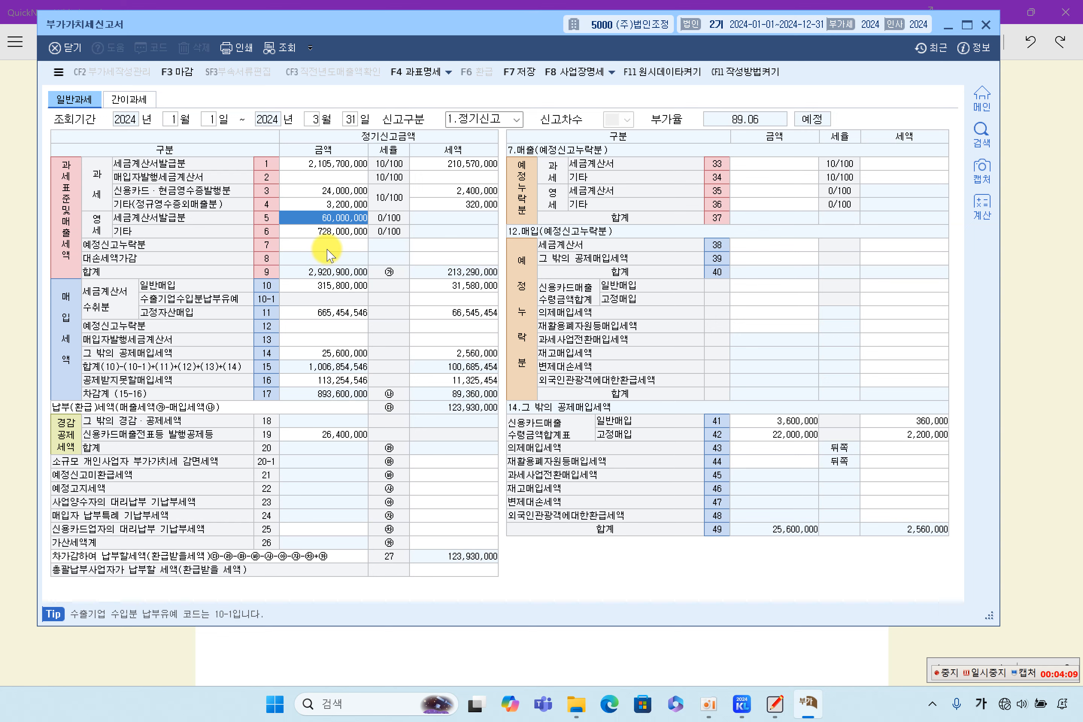
left_click(333, 168)
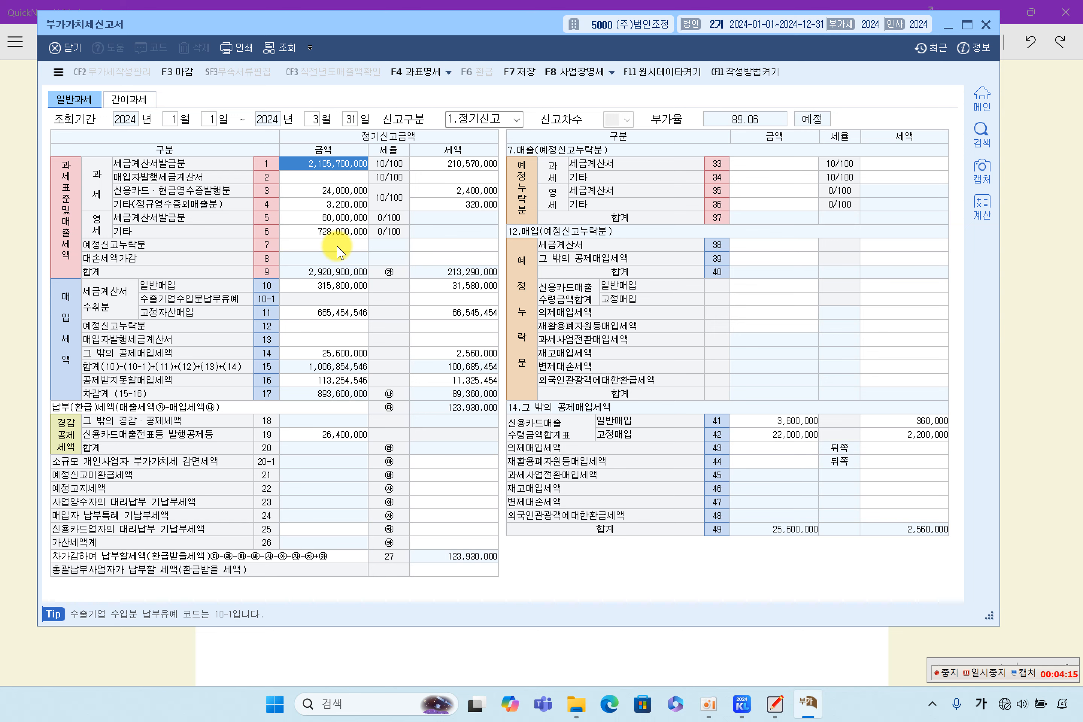
left_click(335, 191)
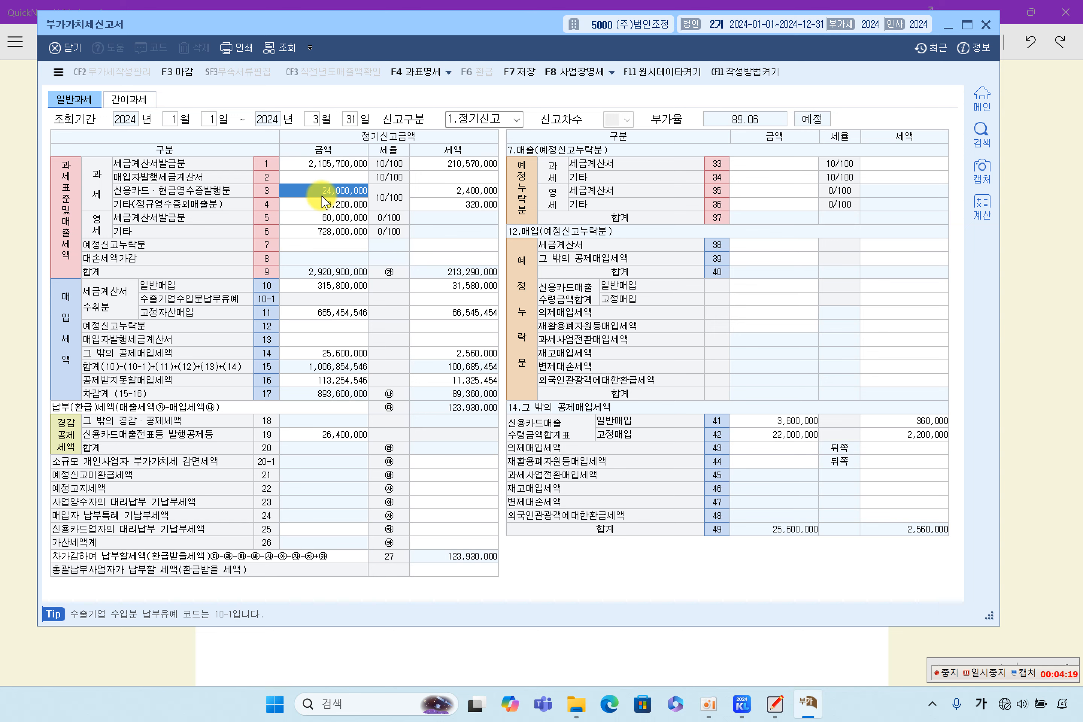
left_click(444, 190)
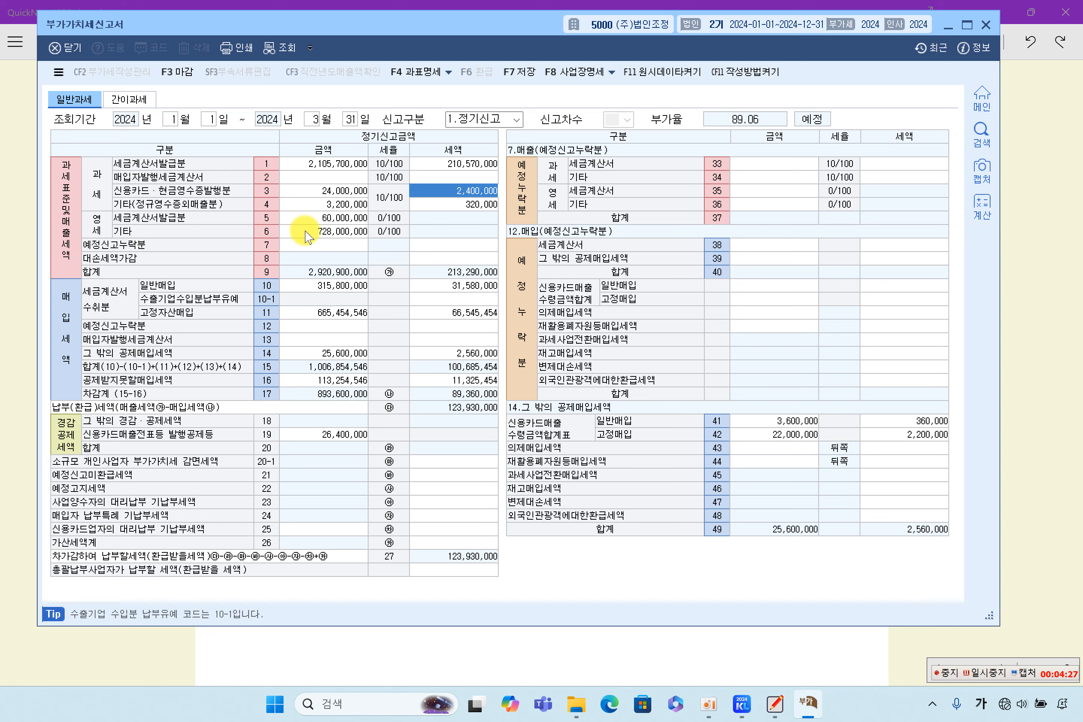
left_click(313, 205)
left_click(447, 208)
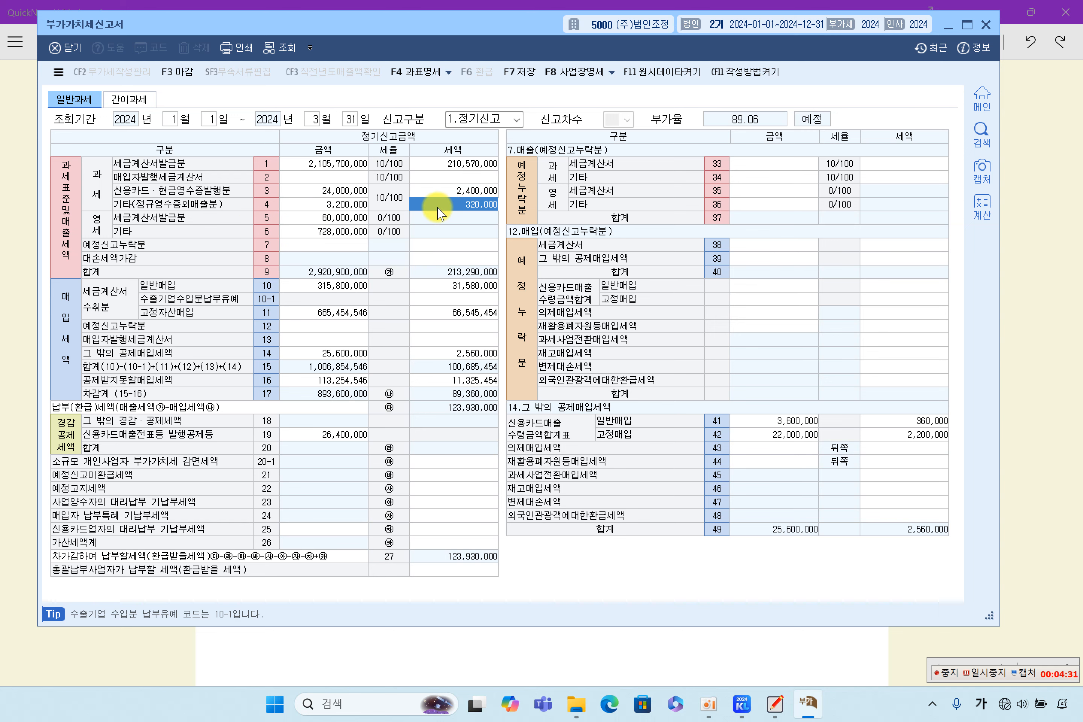
left_click(332, 204)
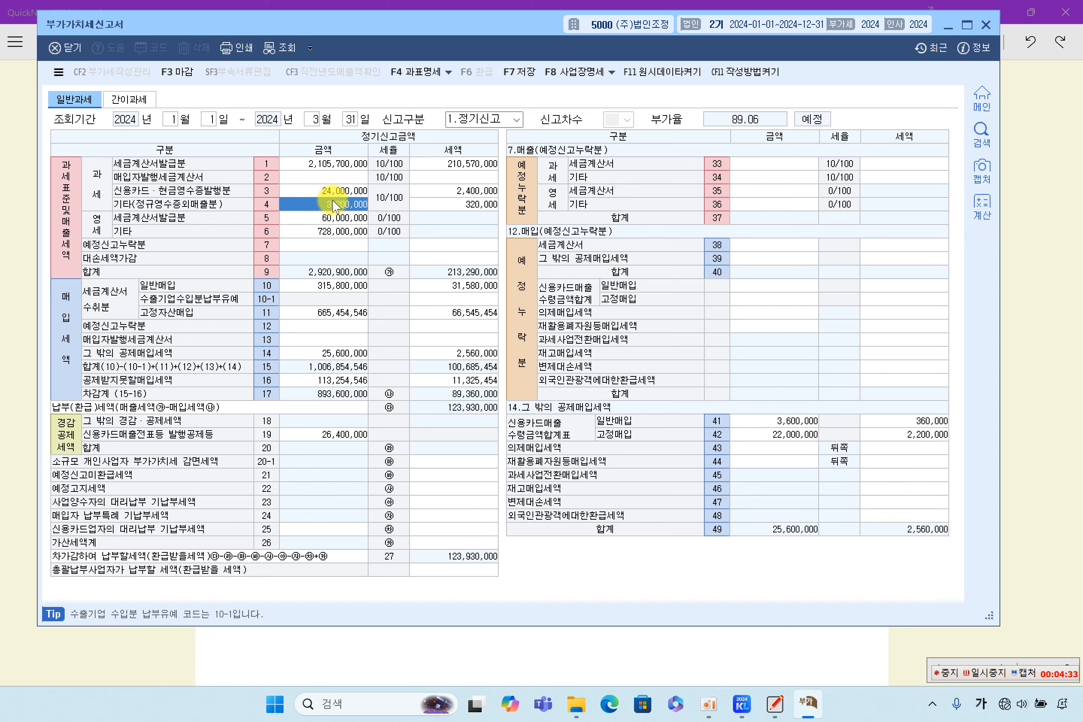
Step: Open 매입매출전표입력 and load the January–March 2024 vouchers
left_click(747, 706)
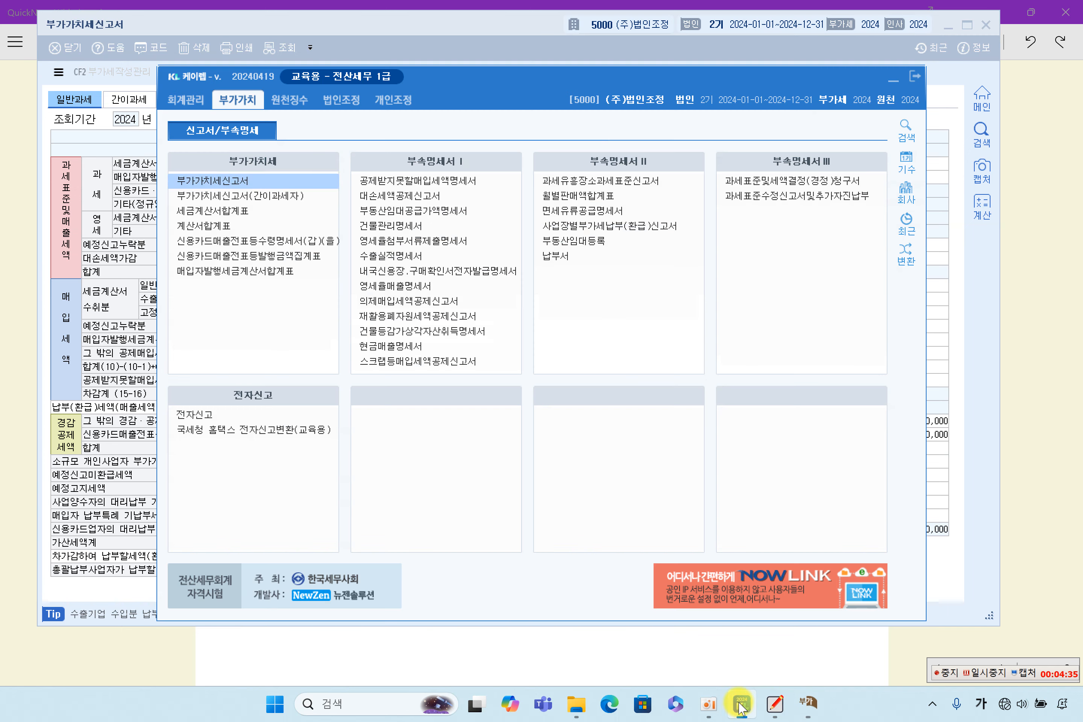
left_click(196, 111)
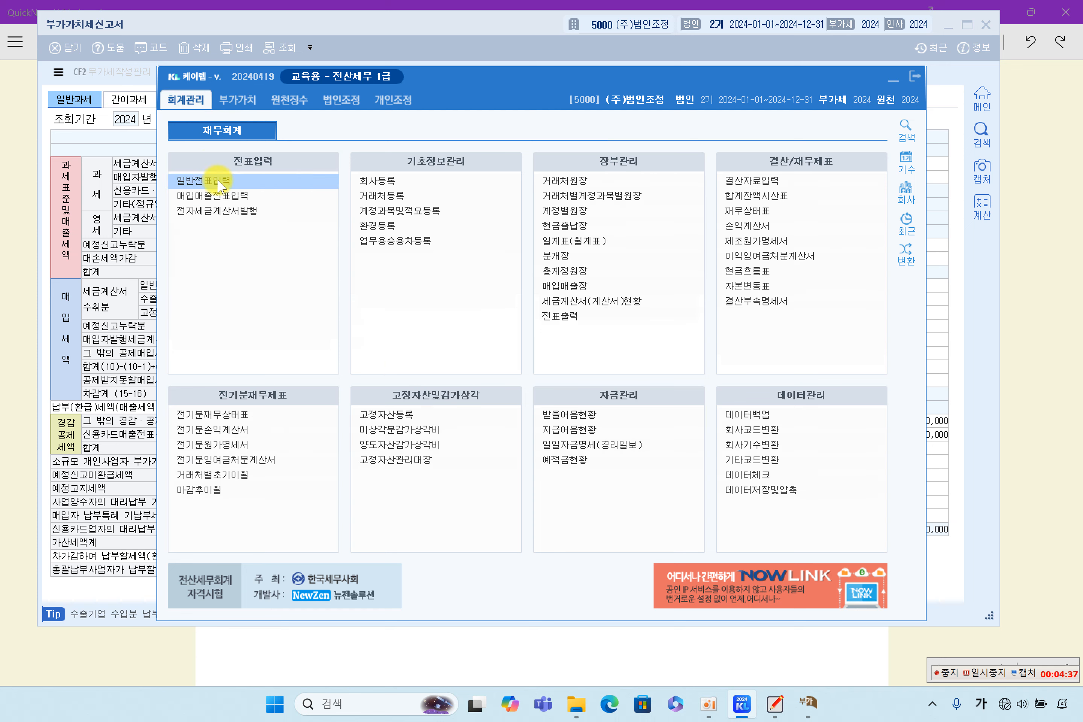
left_click(224, 196)
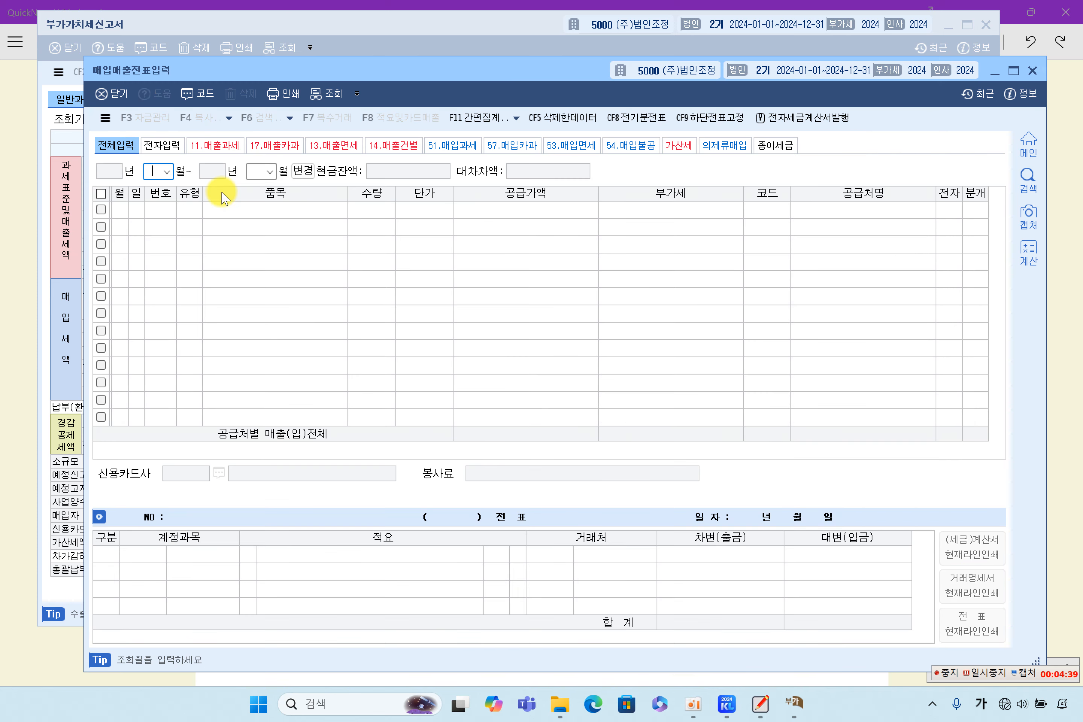
key("Return")
type("3")
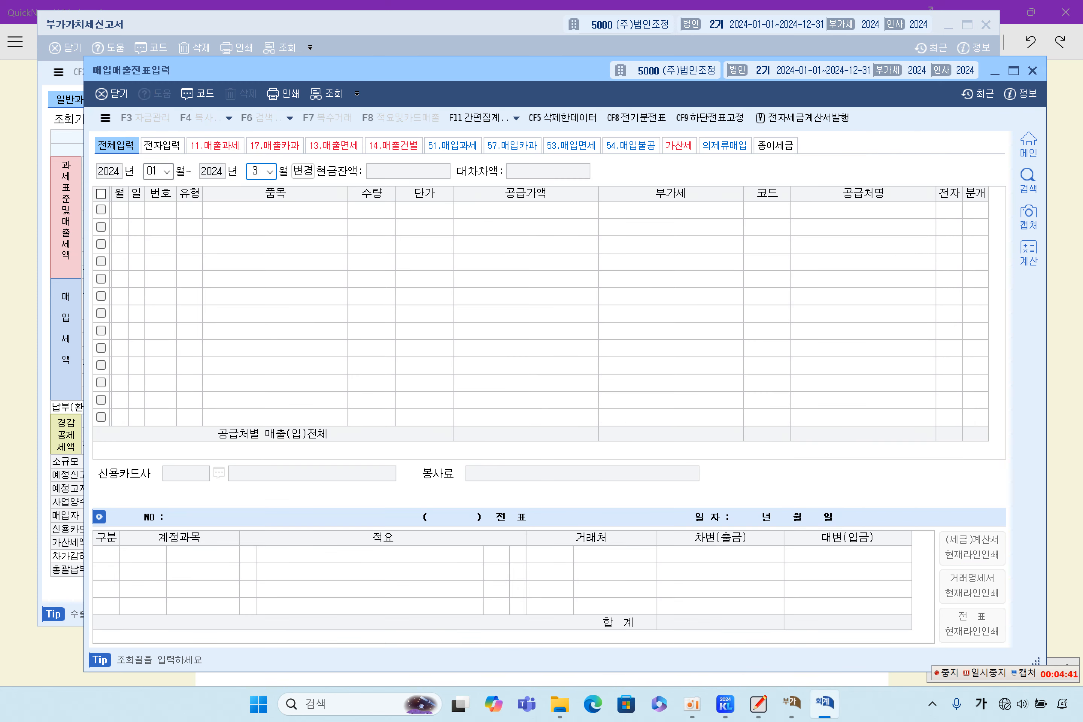
key("Return")
Step: Inspect the gift set purchase and business gift vouchers, including the 1/13 gift of 2,500,000
left_click(261, 332)
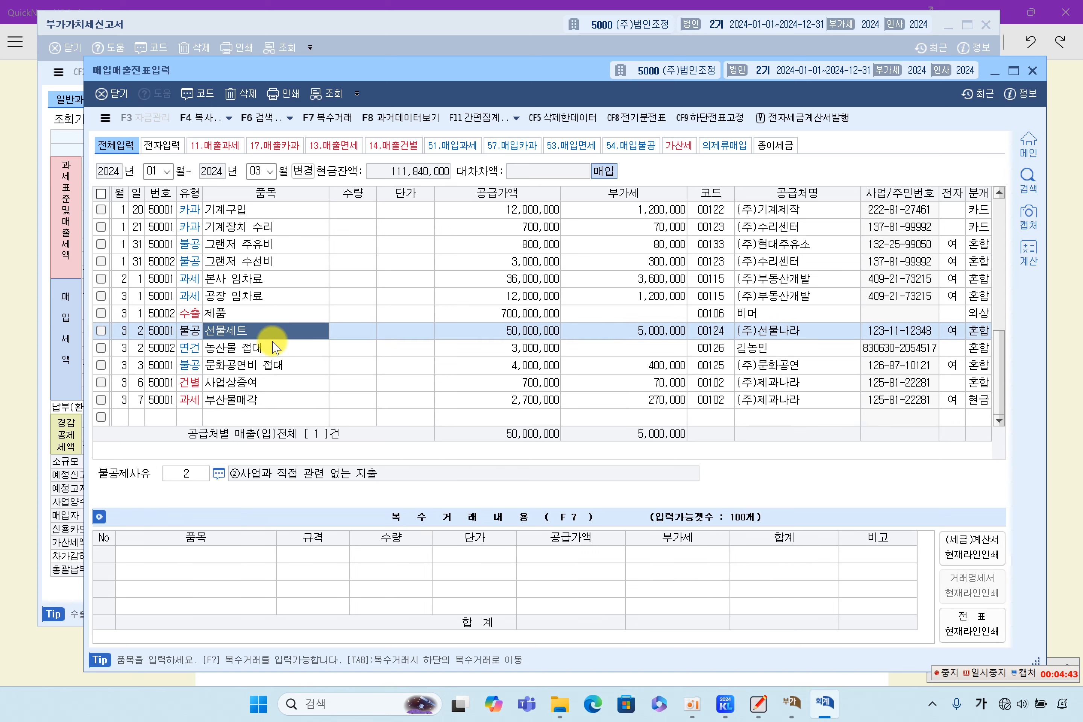
left_click(276, 385)
left_click(525, 385)
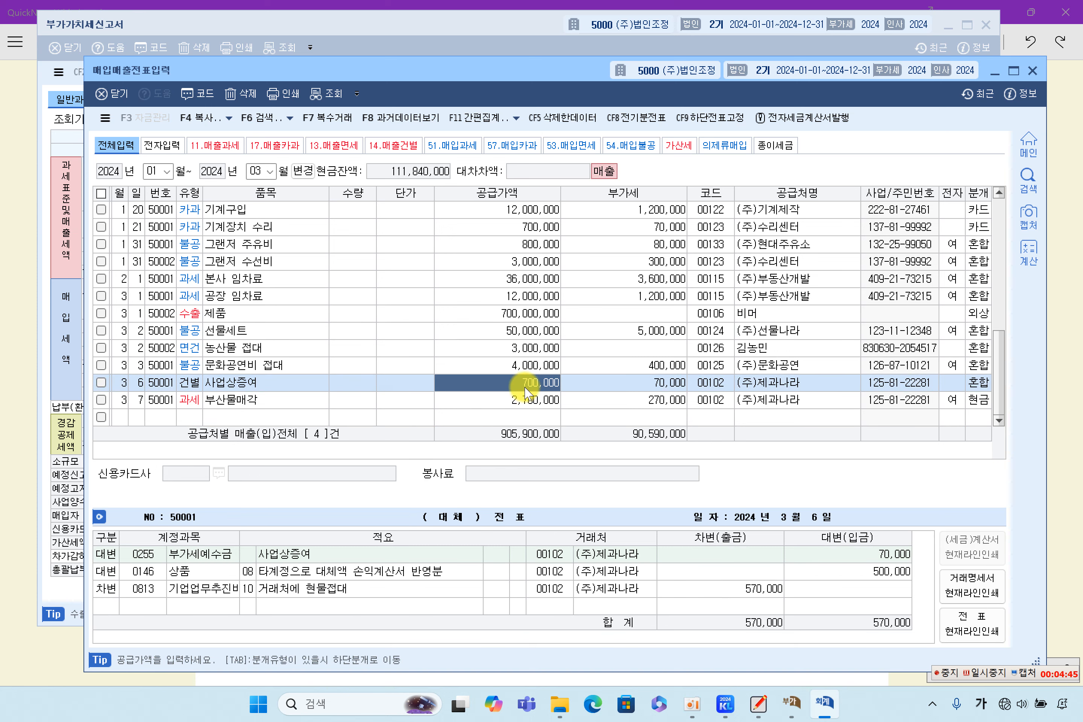
scroll(525, 387, "up", 5)
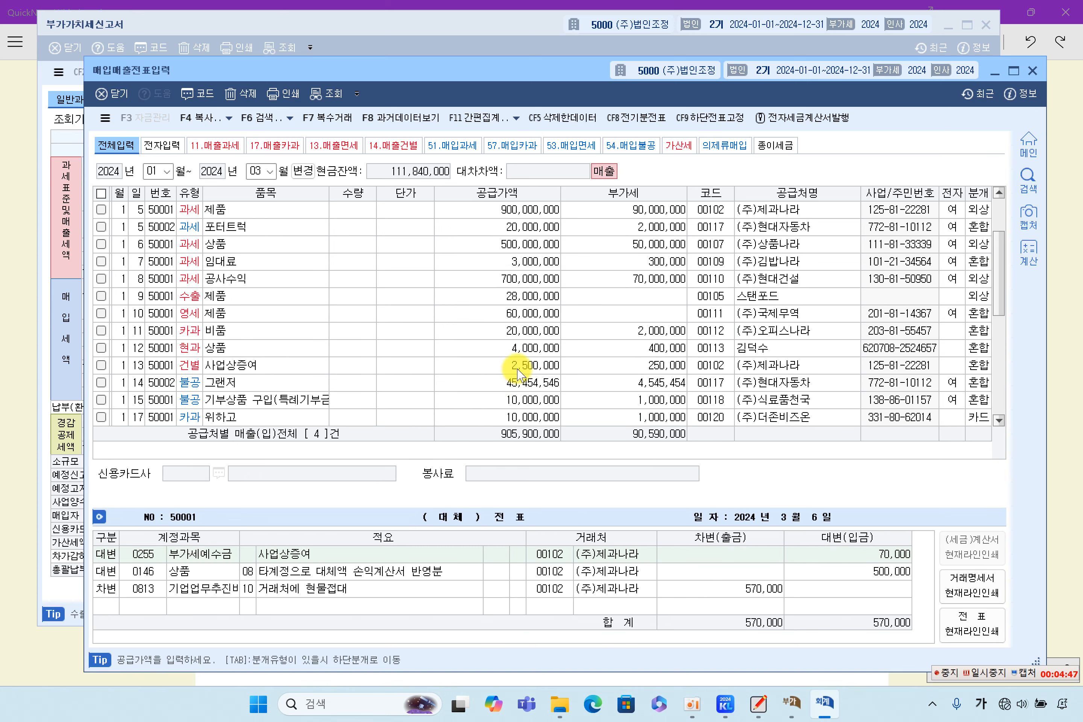
left_click(522, 365)
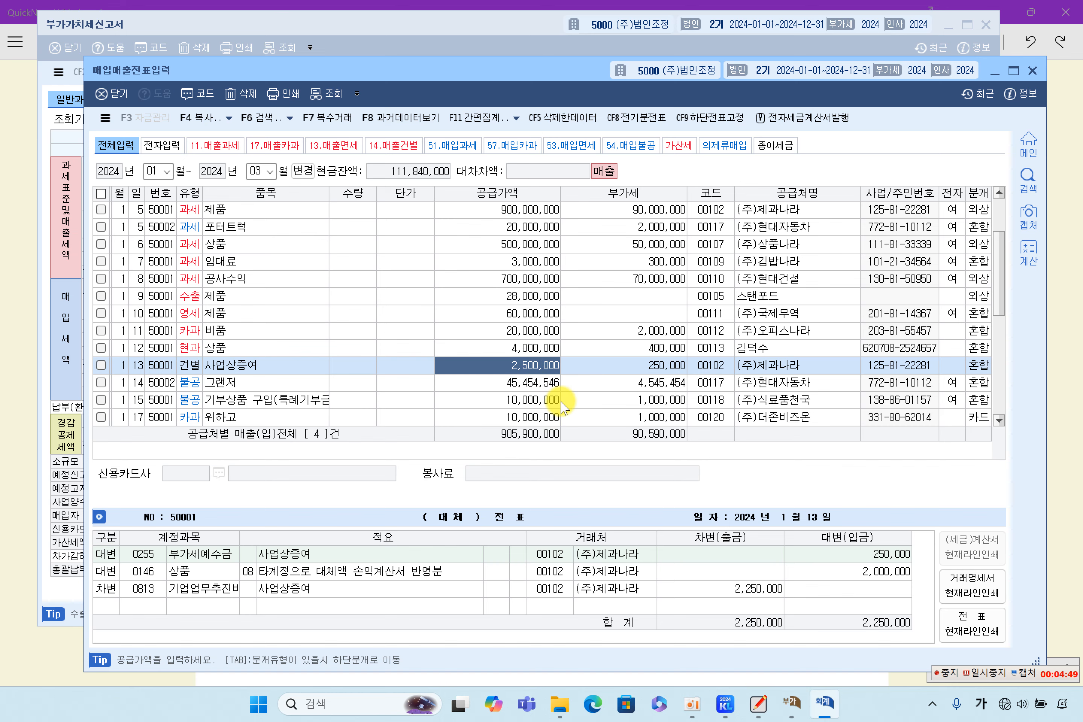
scroll(561, 404, "down", 4)
scroll(512, 403, "down", 1)
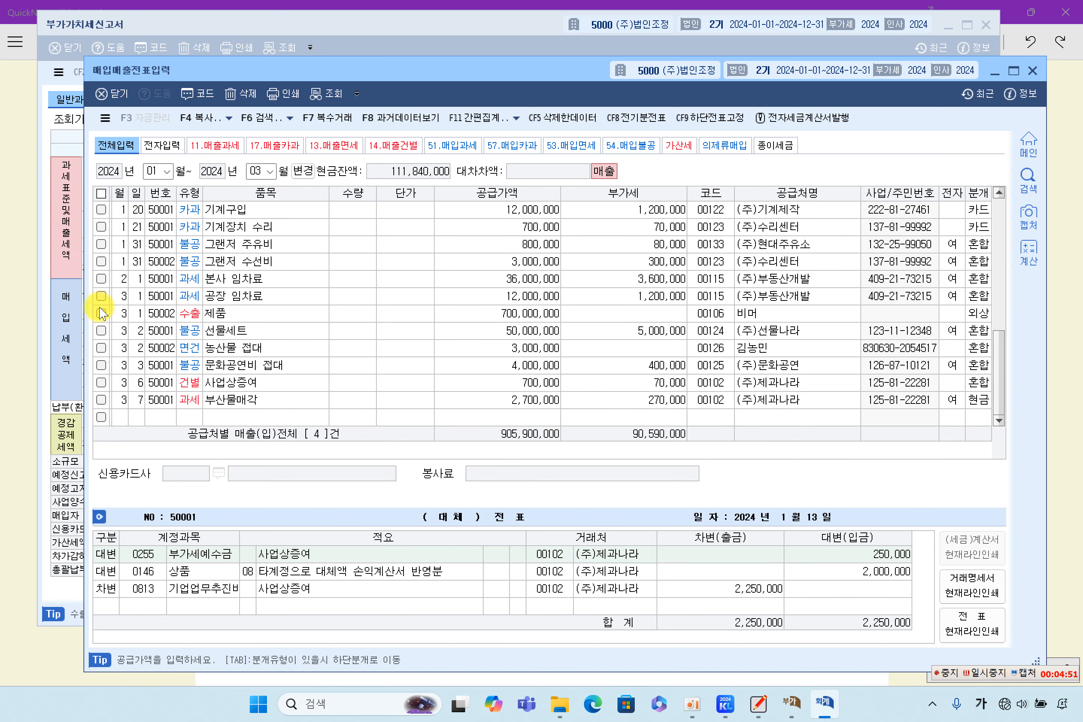
Step: Match line 3 card/cash-receipt sales against the January card sale and 1/12 cash-receipt vouchers
left_click(70, 321)
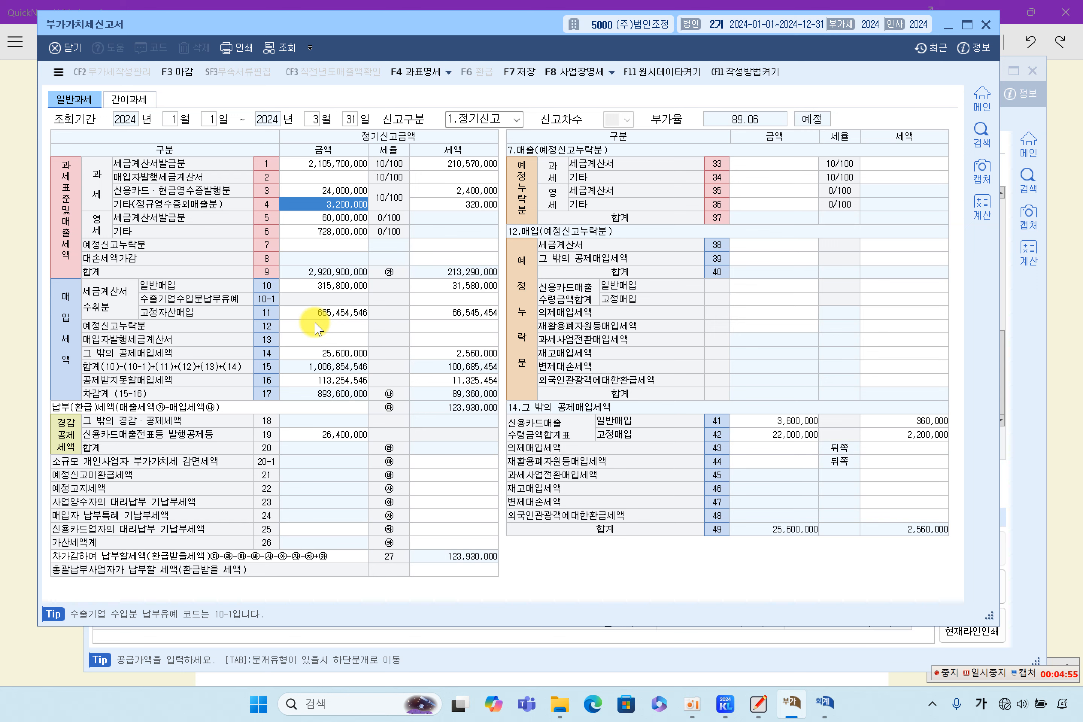
left_click(323, 193)
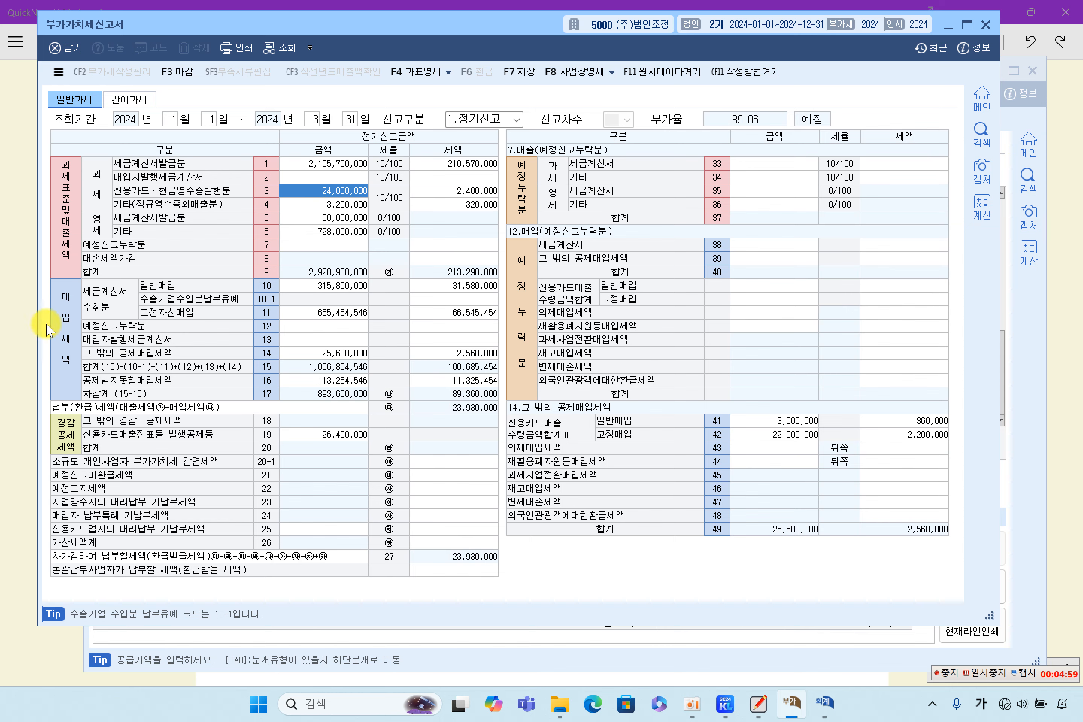
left_click(530, 665)
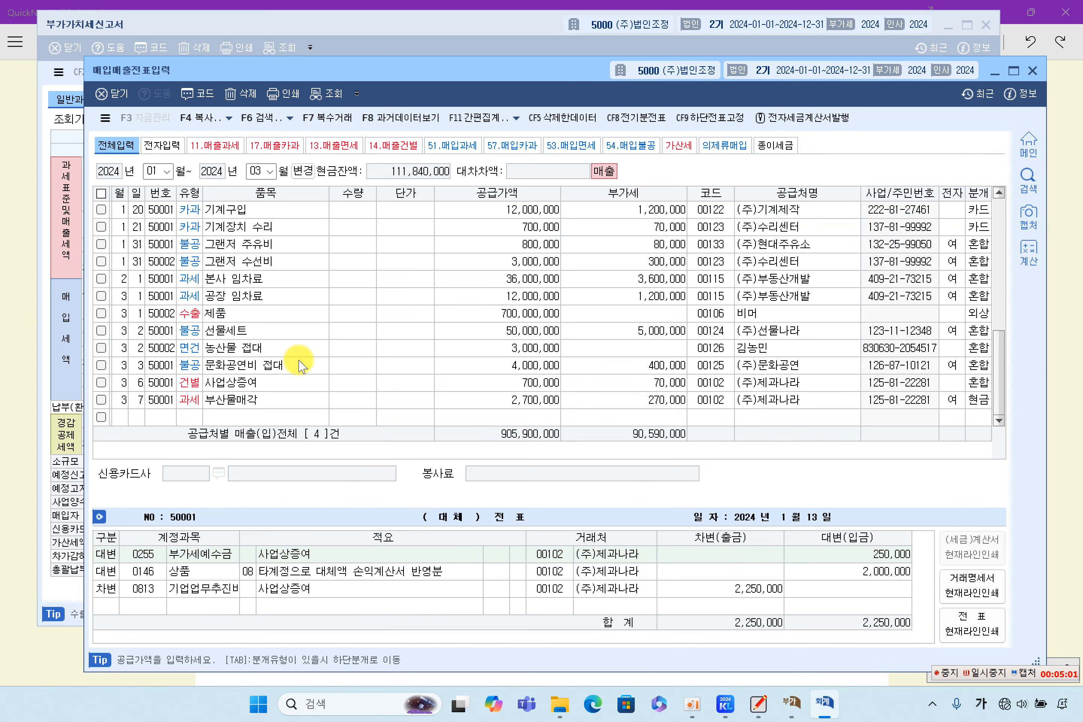
scroll(298, 365, "up", 5)
scroll(295, 357, "down", 3)
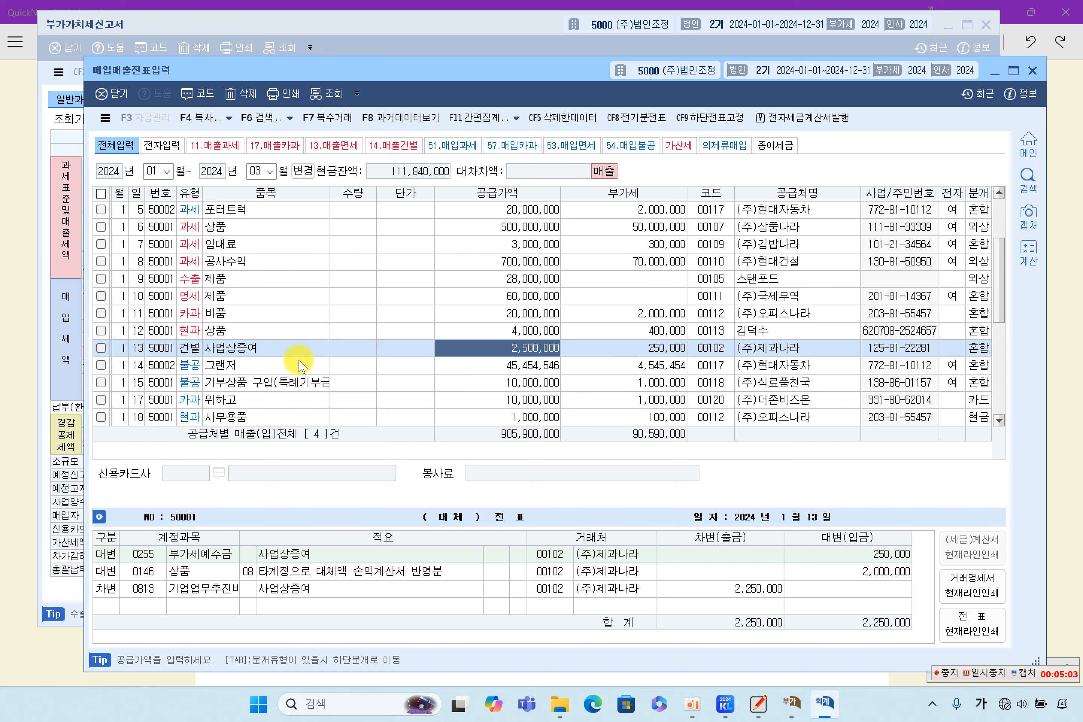
left_click(254, 312)
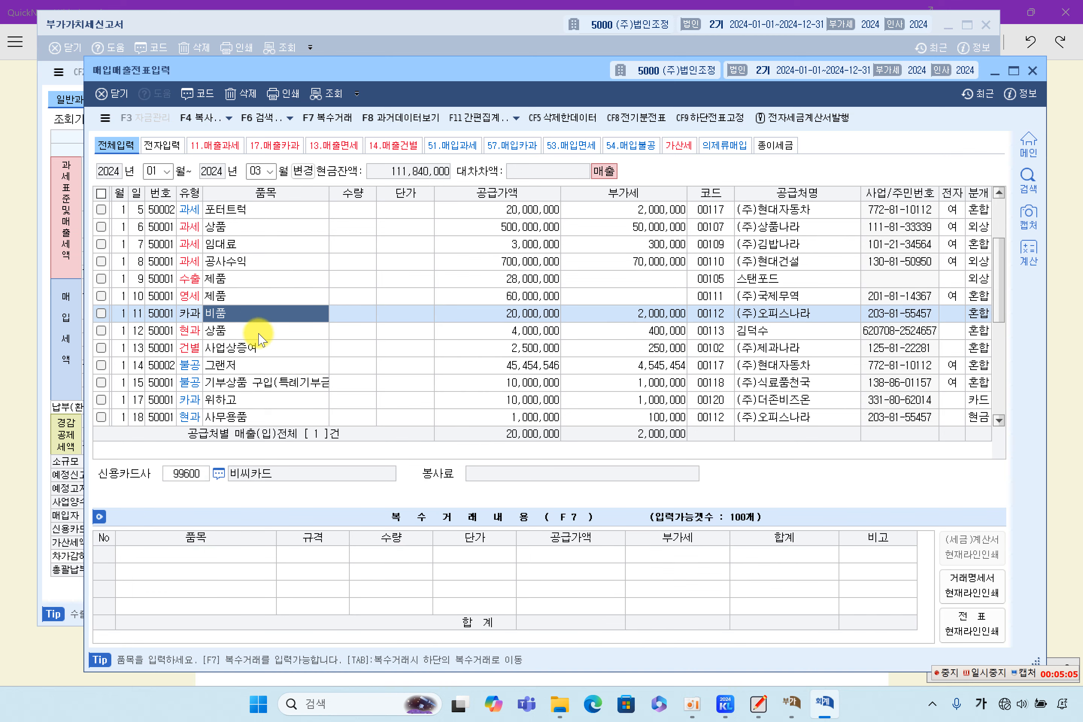
left_click(259, 336)
left_click(515, 310)
left_click(515, 331)
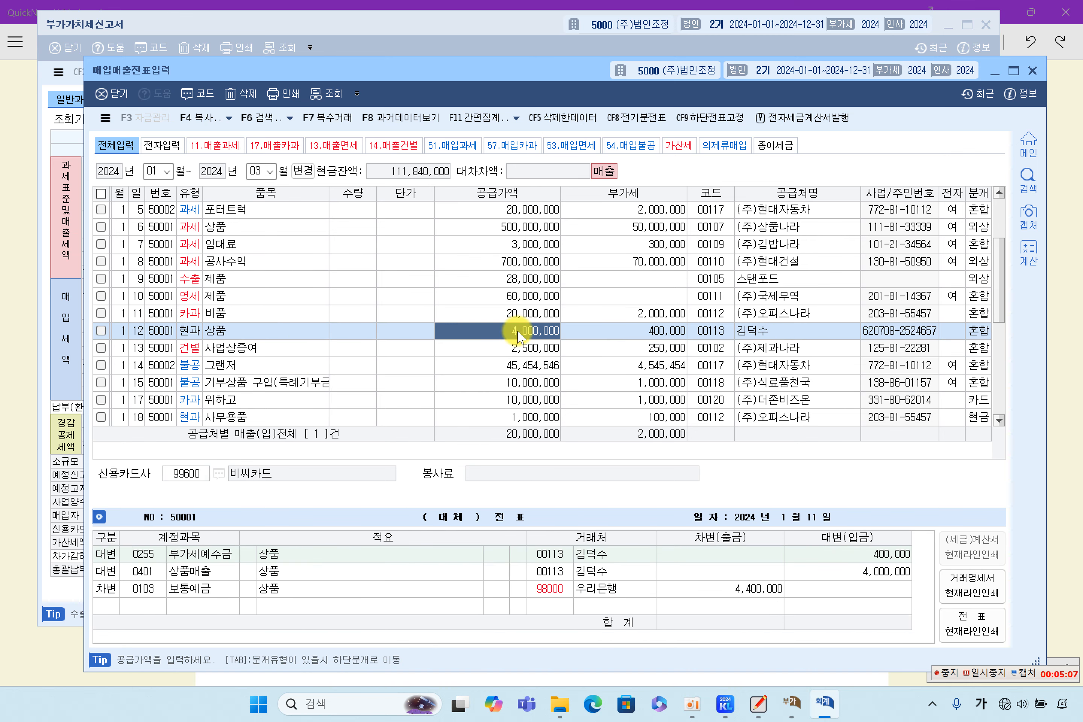
Step: Check line 3 tax and line 5 zero-rated invoices against the 60,000,000 zero-rated sale voucher
left_click(74, 326)
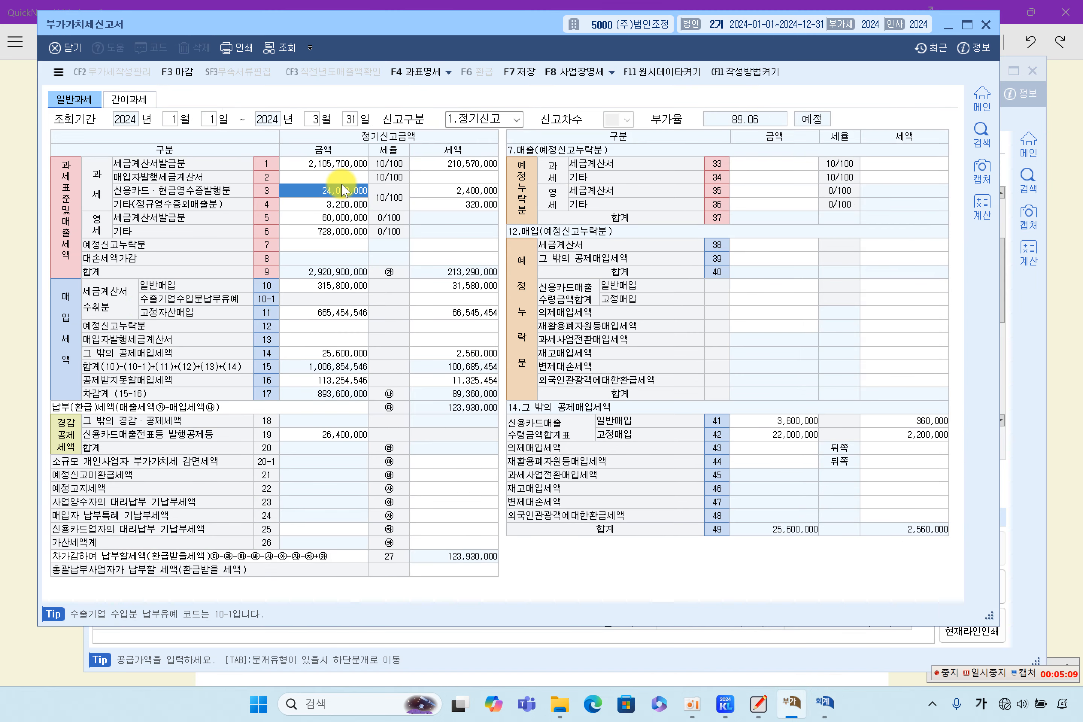
left_click(424, 195)
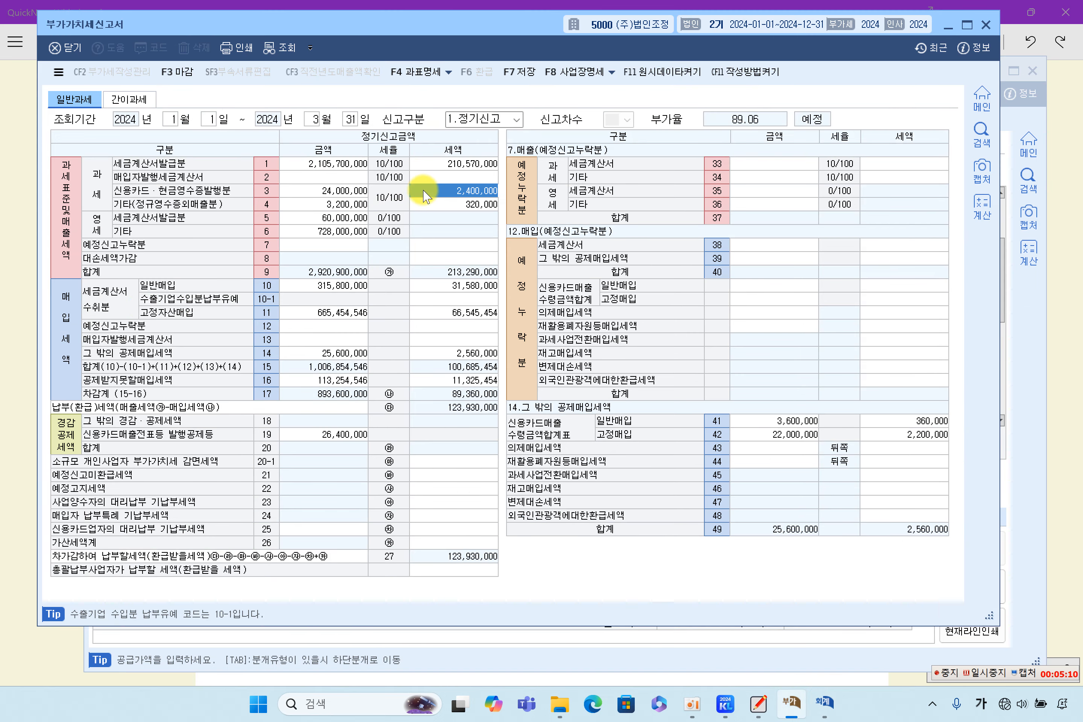
left_click(341, 218)
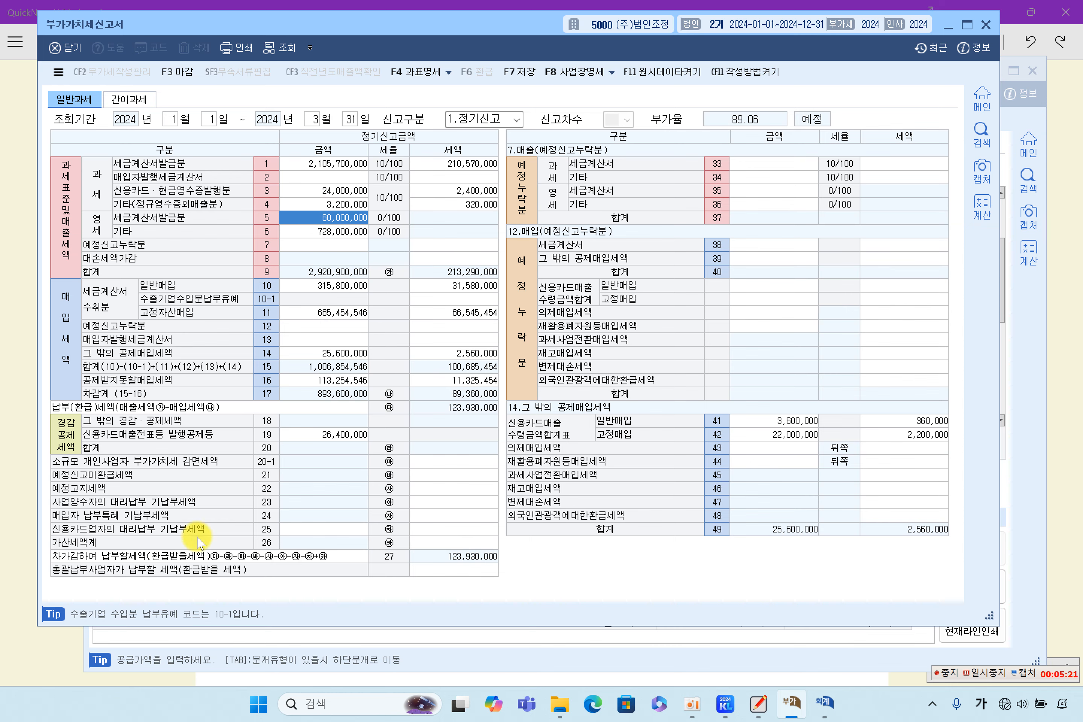
left_click(278, 639)
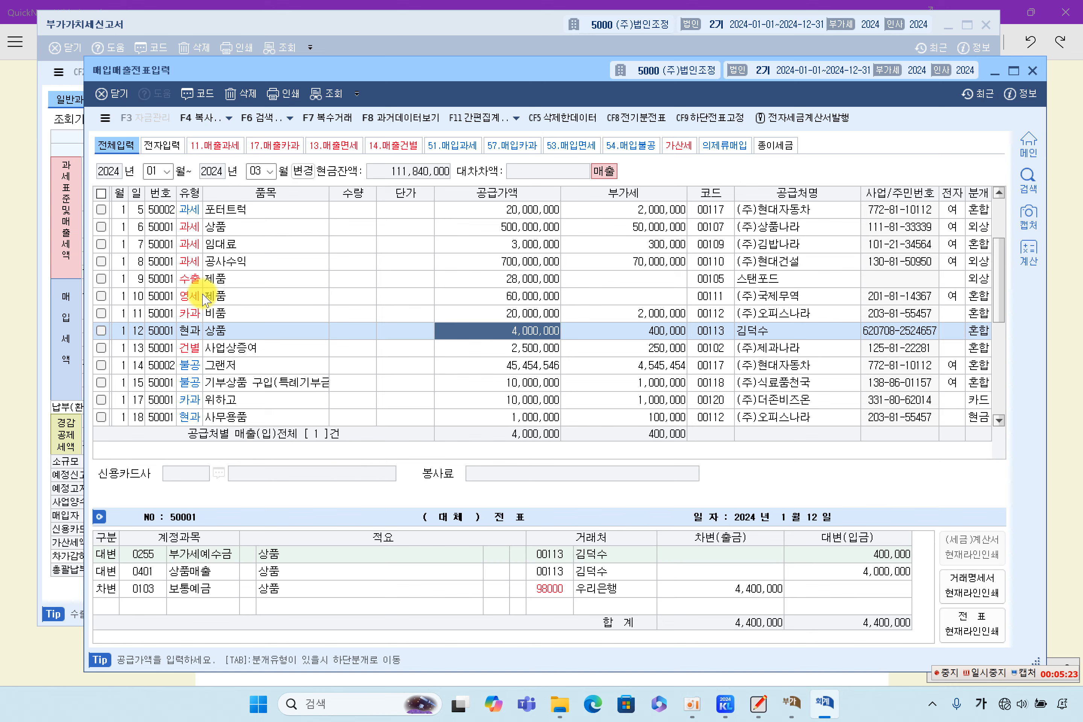
left_click(238, 296)
left_click(494, 296)
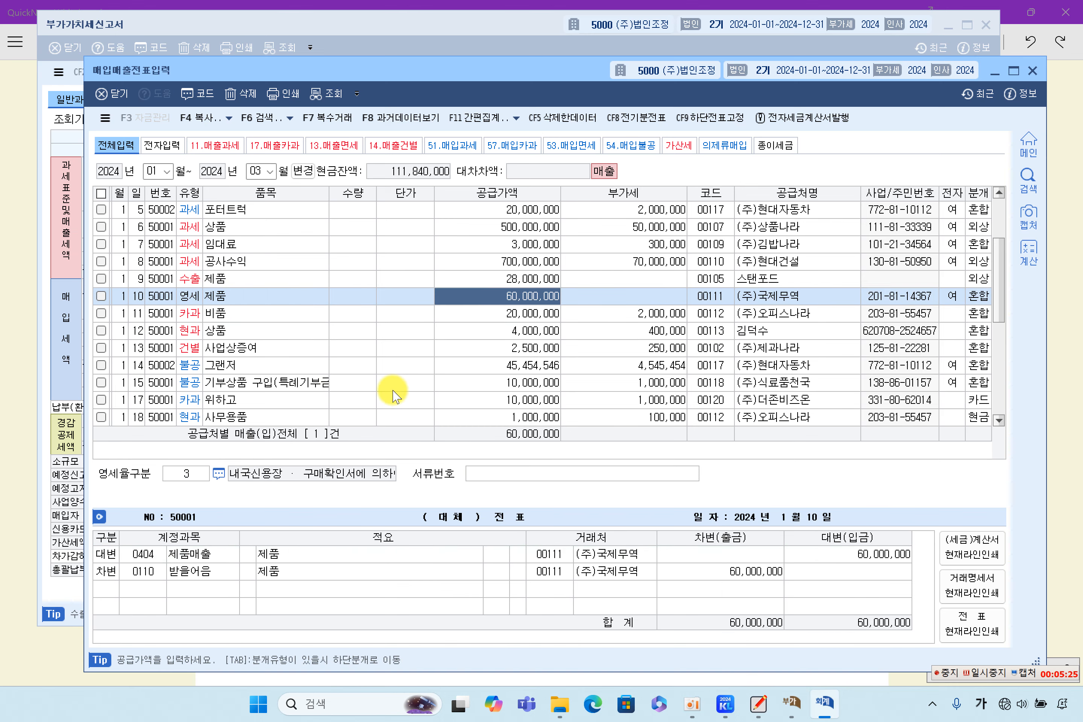
Step: Verify line 6's 728,000,000 against the 1/9 28,000,000 and 3/1 700,000,000 export sales
left_click(67, 344)
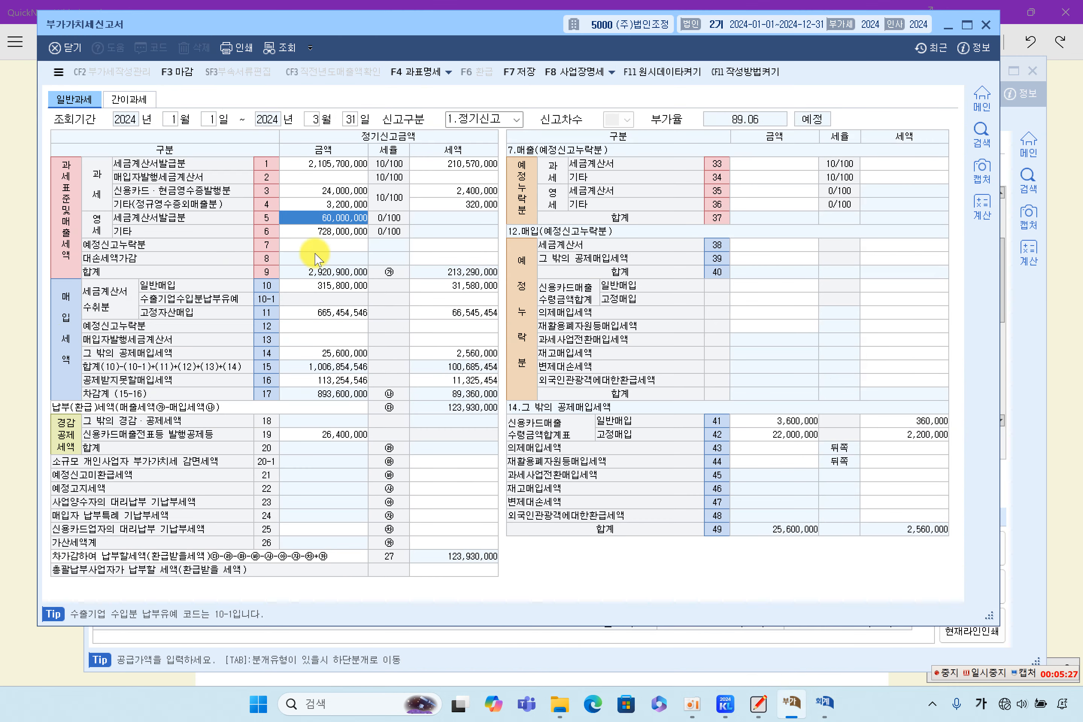
left_click(337, 231)
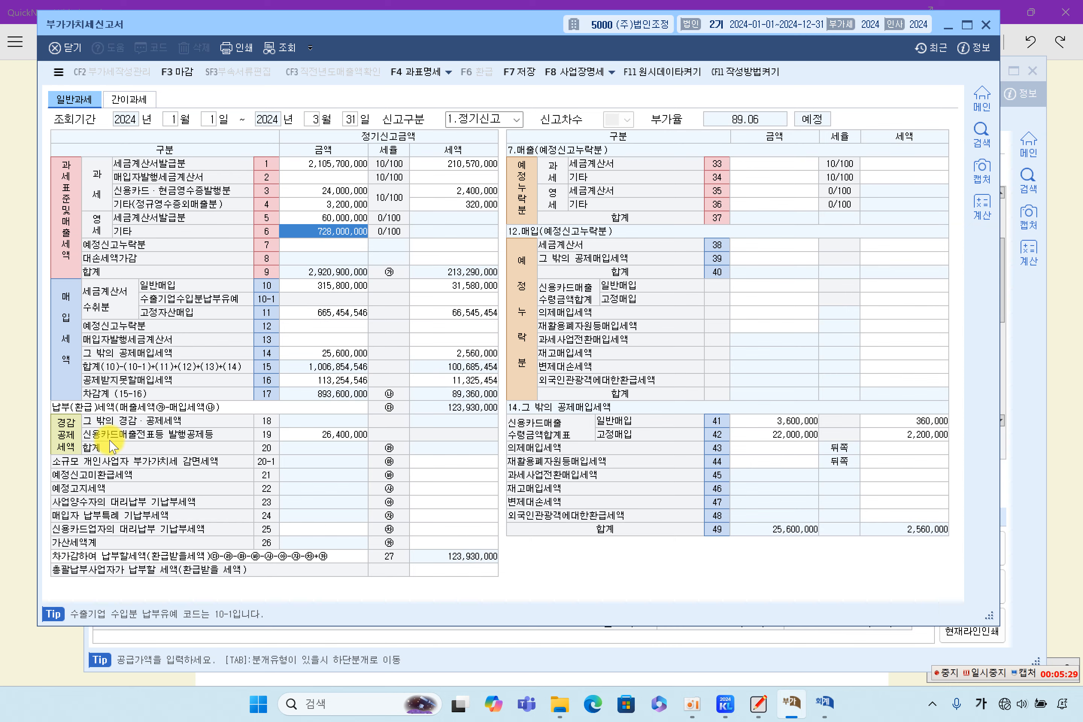
left_click(263, 654)
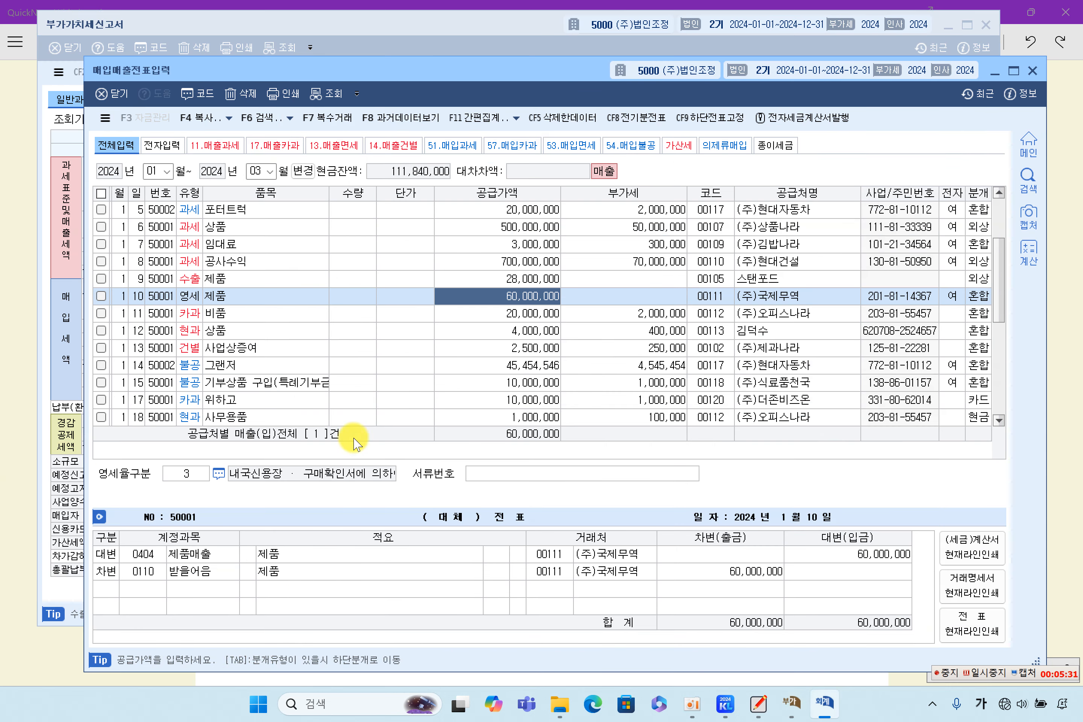
left_click(473, 280)
scroll(478, 279, "up", 2)
scroll(485, 285, "down", 4)
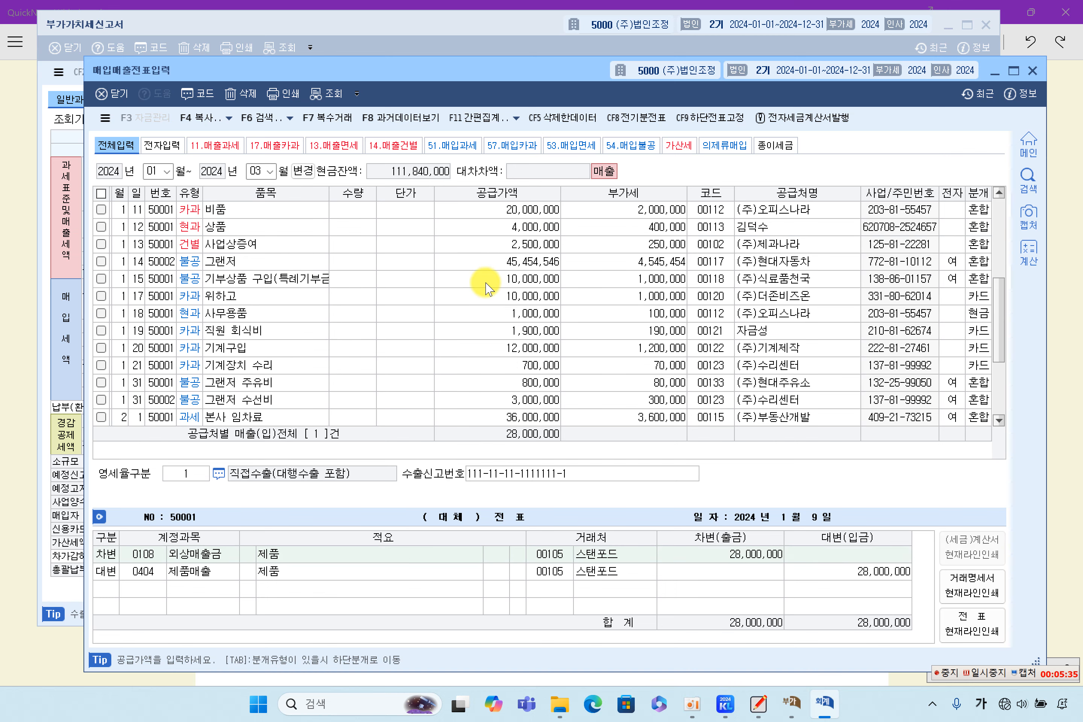
scroll(484, 285, "down", 3)
left_click(522, 312)
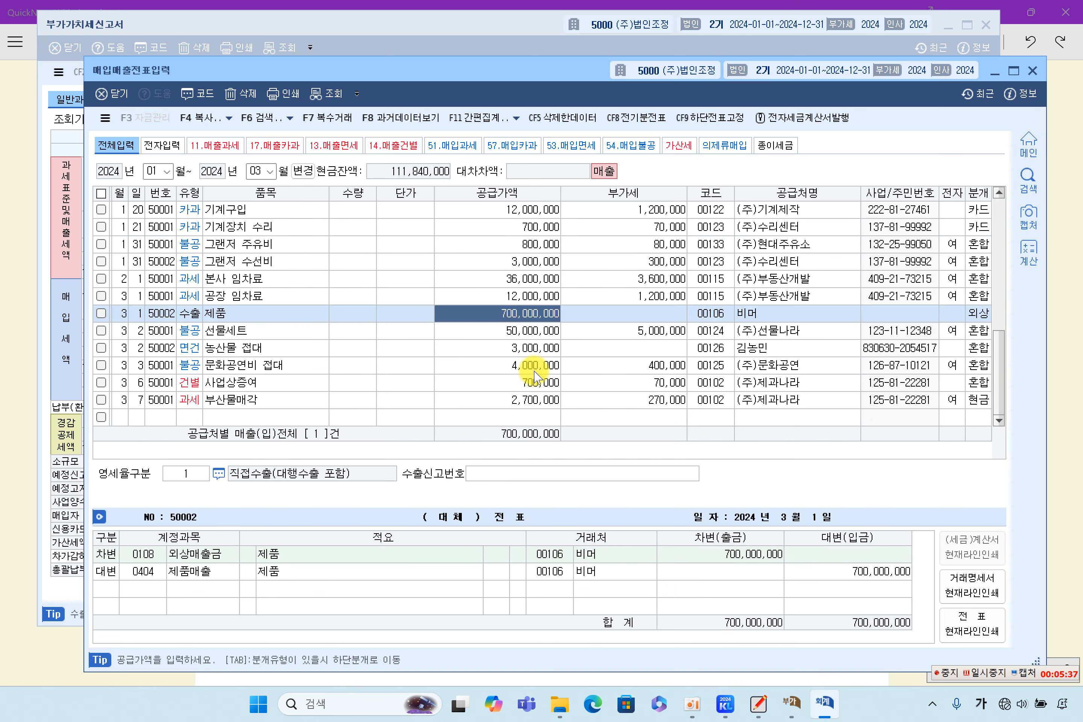
left_click(76, 356)
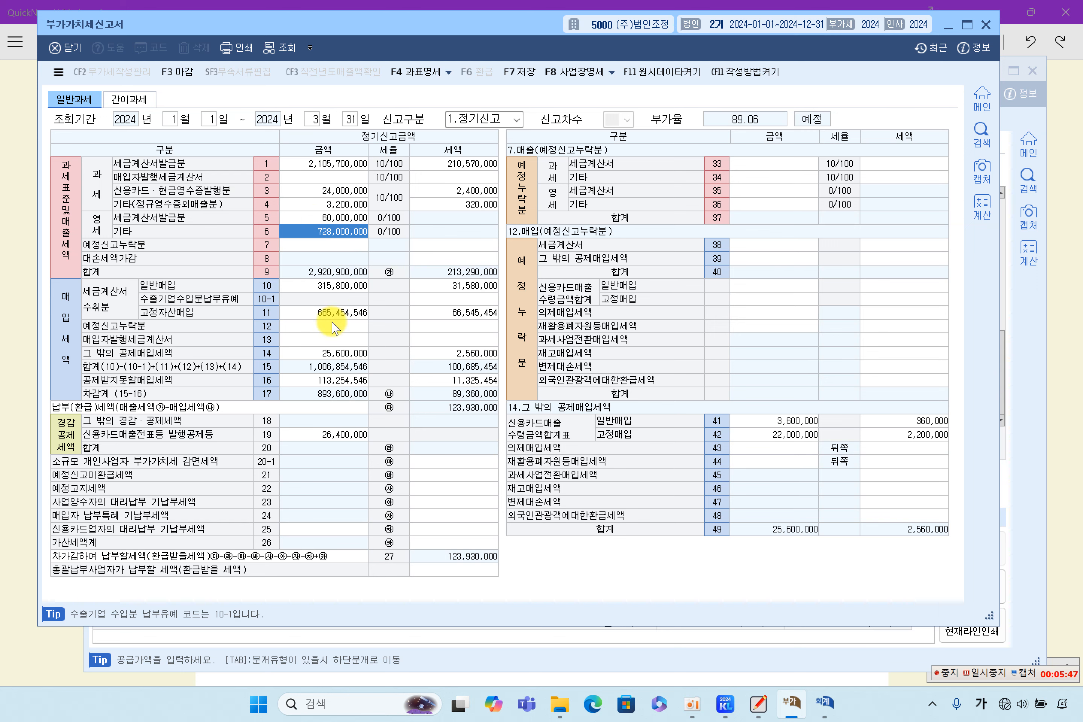
Step: Check the purchase amounts on lines 10 and 11 and the empty line 12
left_click(329, 285)
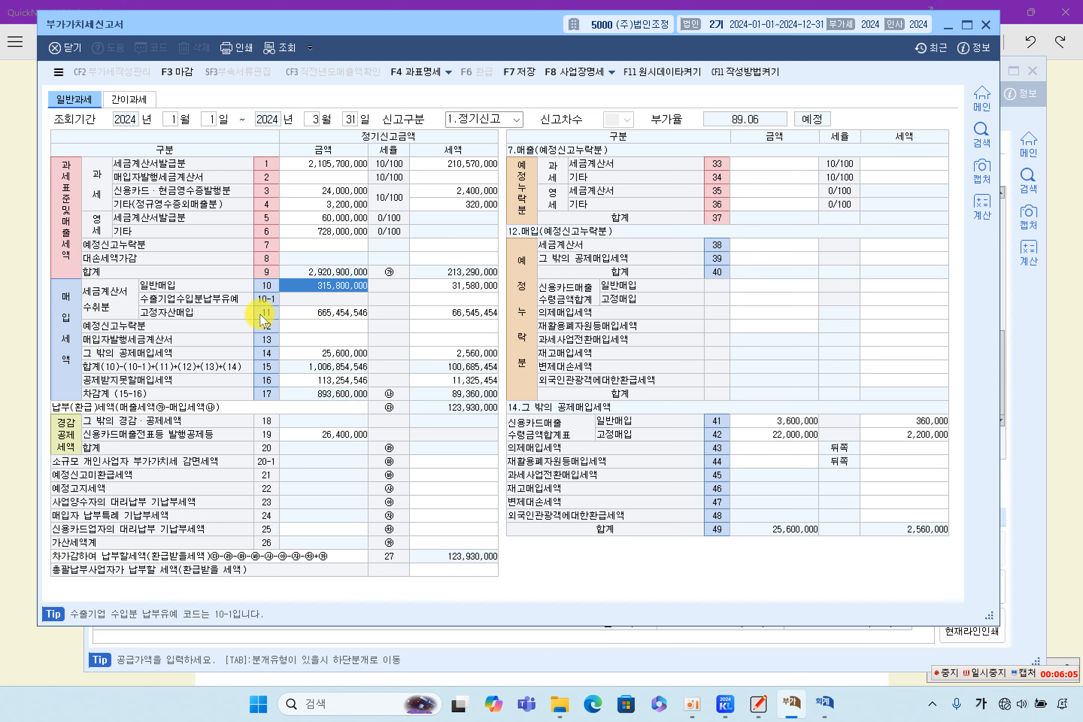
left_click(302, 316)
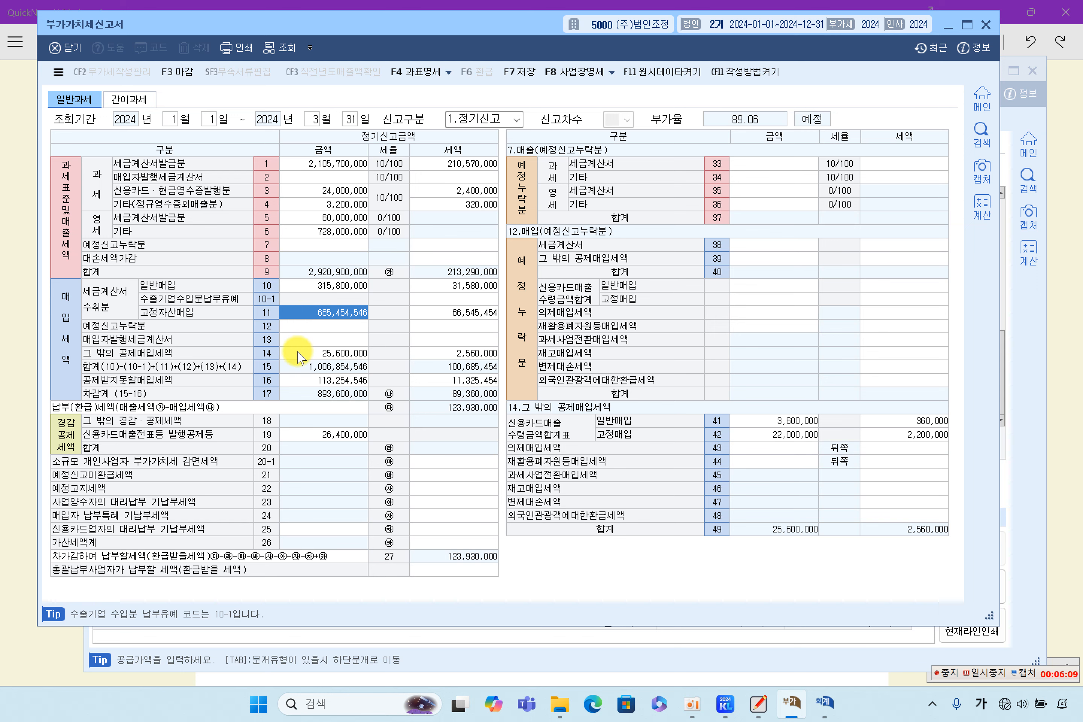
left_click(320, 287)
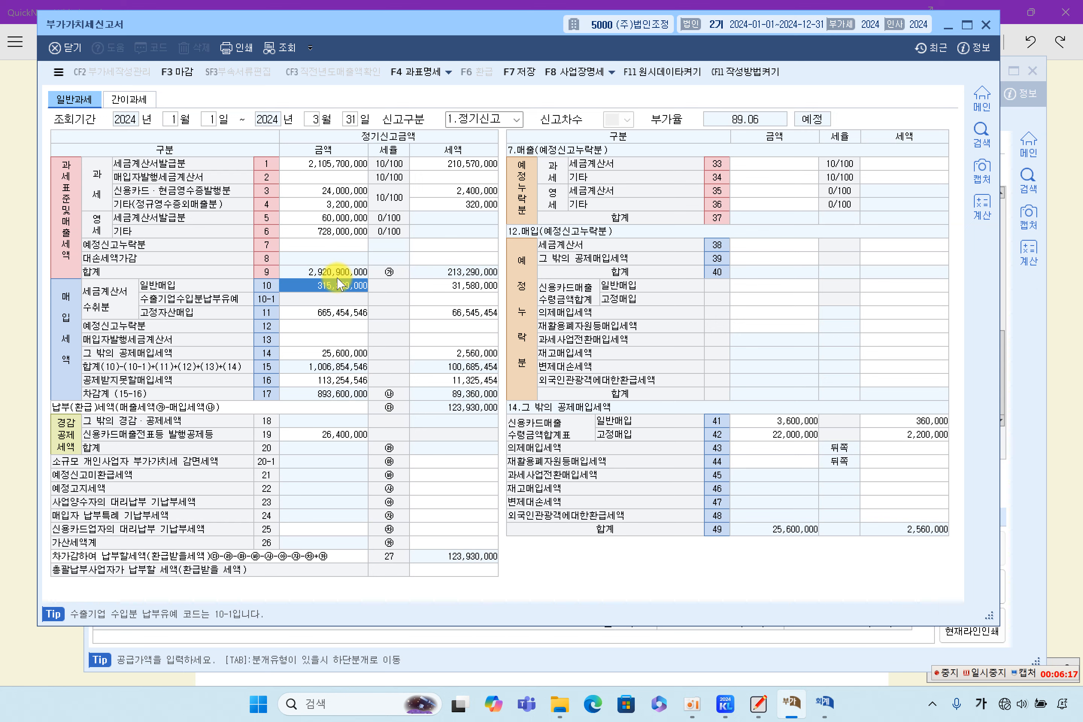
left_click(336, 318)
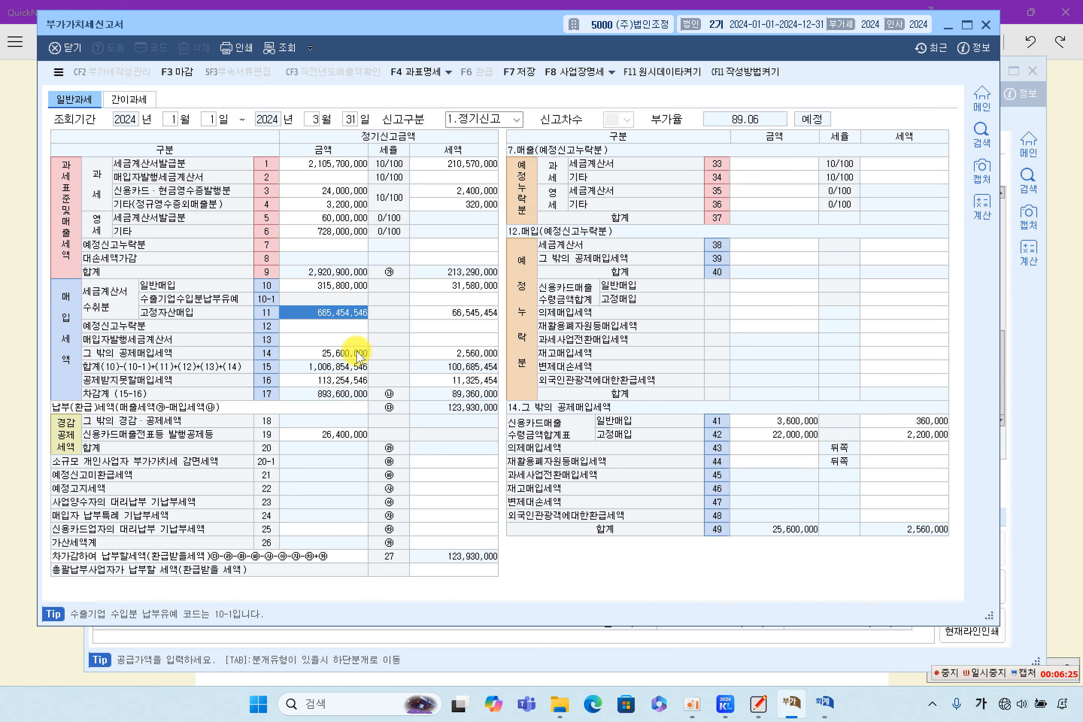
left_click(343, 331)
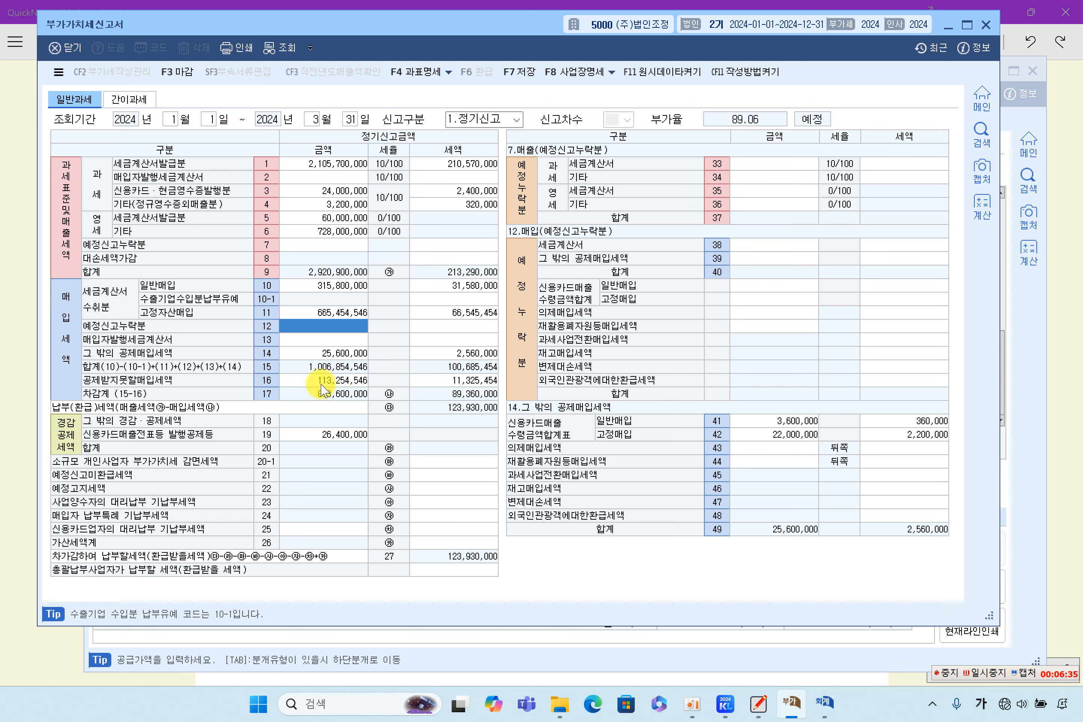
Step: Check line 14 other deductible input tax and the line 41 and 42 card purchases
left_click(296, 353)
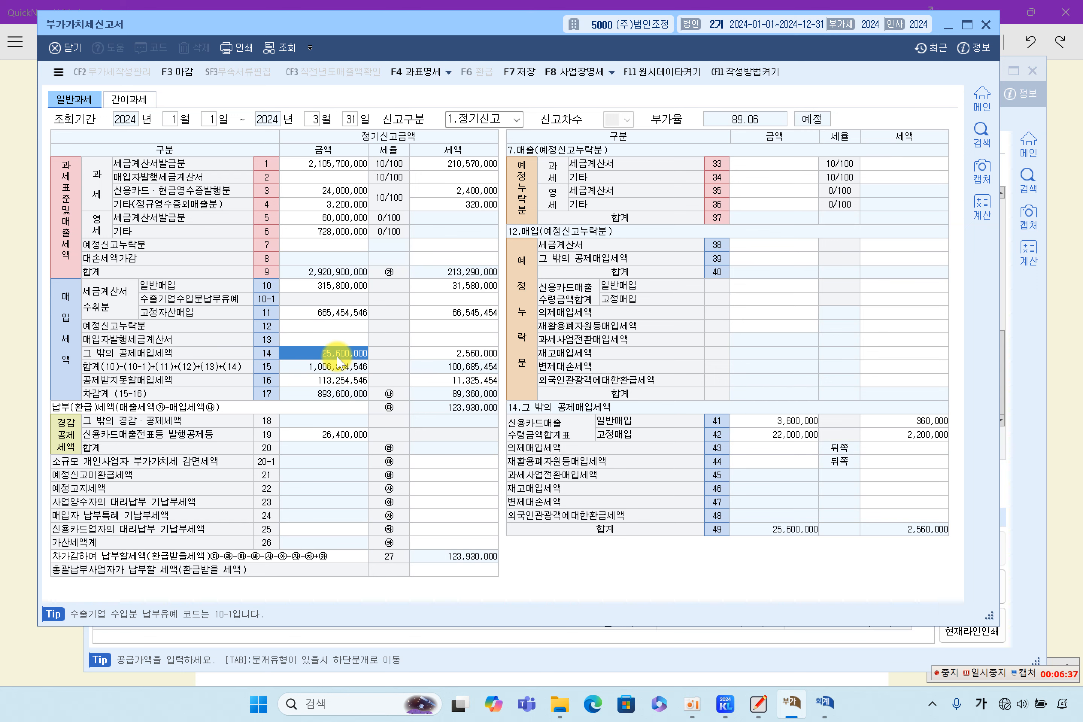
left_click(803, 421)
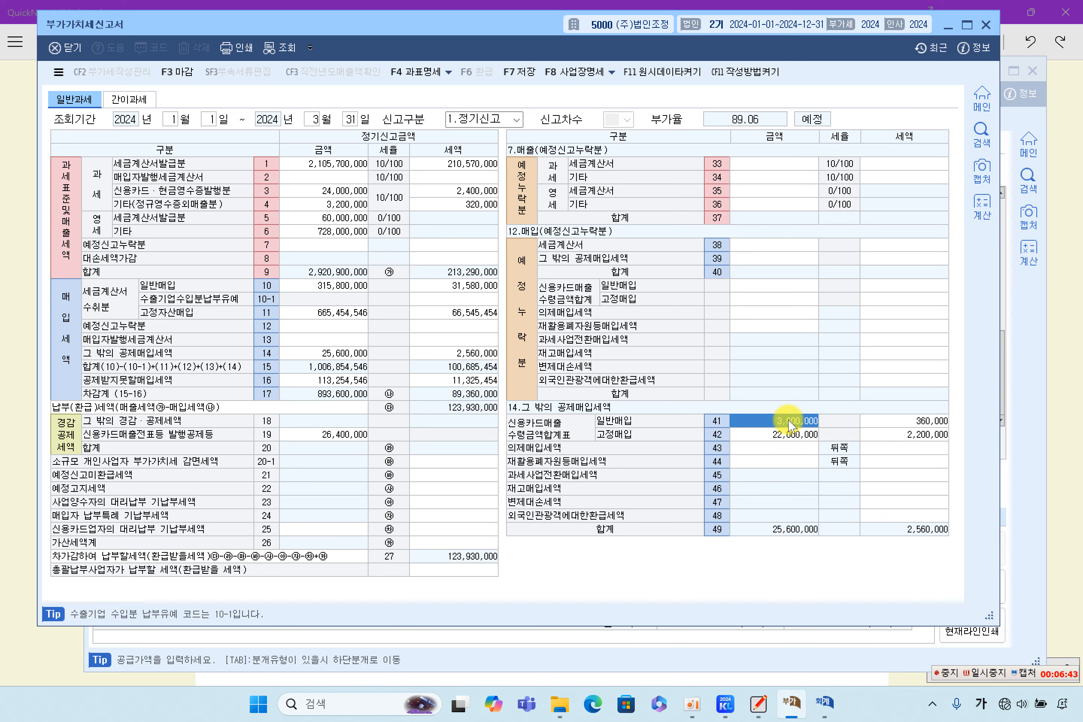
left_click(788, 437)
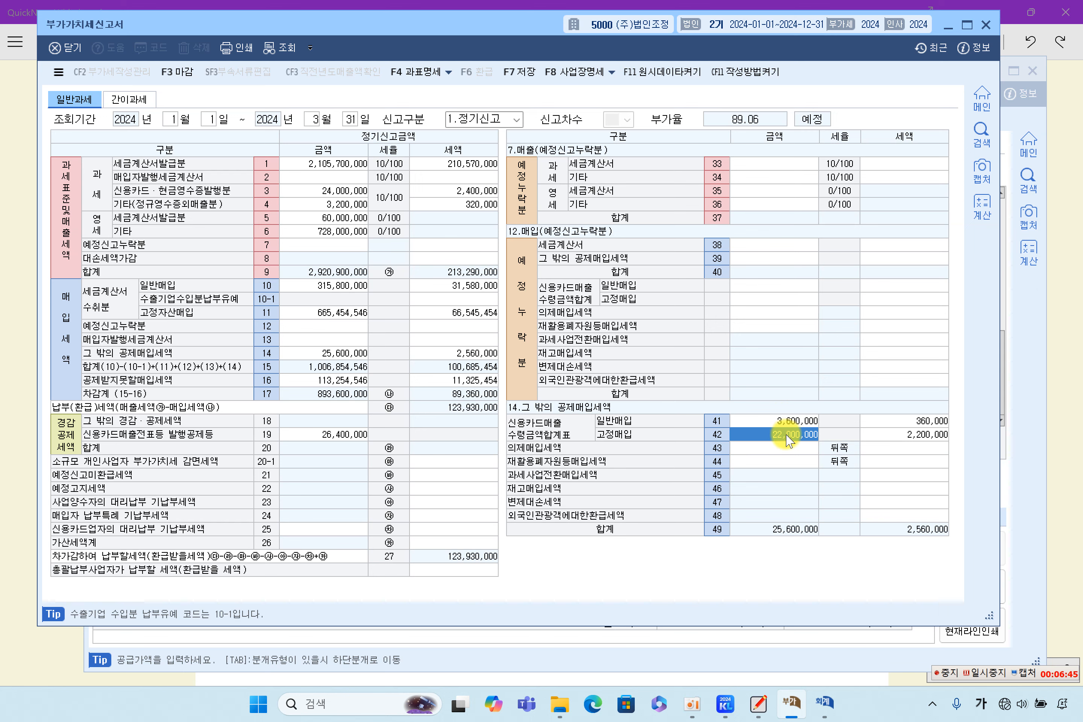
left_click(811, 424)
left_click(810, 435)
left_click(791, 419)
left_click(792, 433)
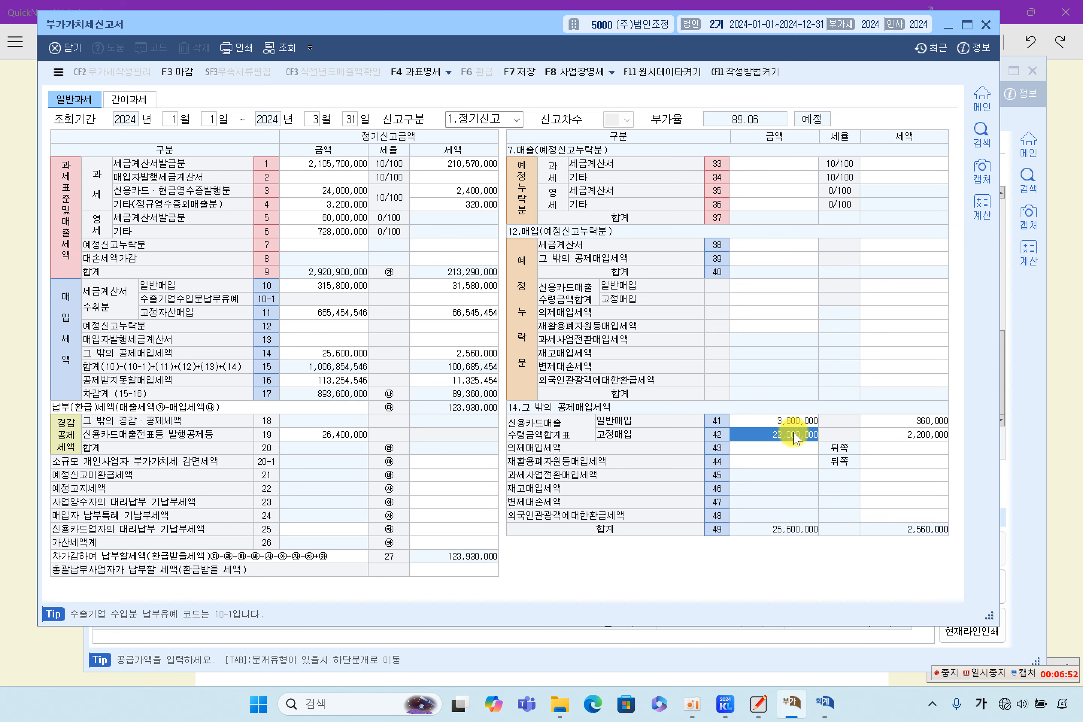
left_click(599, 653)
Step: Inspect the 문화공연비 접대, 1/17 위하고 card and 1/18 사무용품 cash-receipt vouchers
left_click(495, 365)
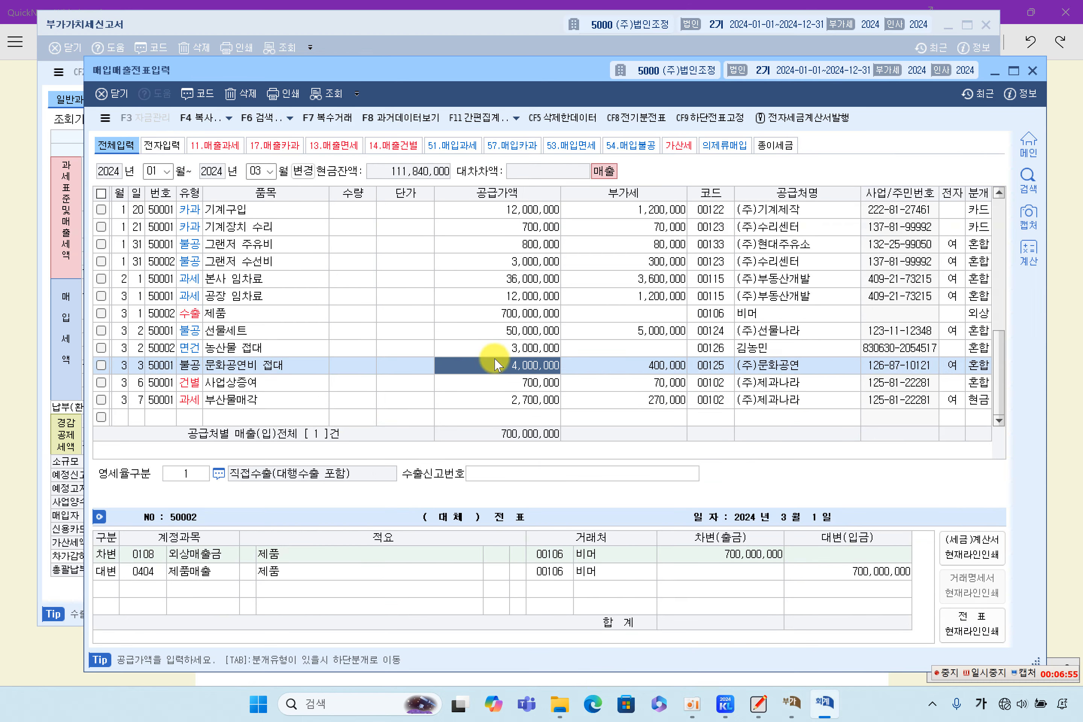
scroll(494, 371, "up", 3)
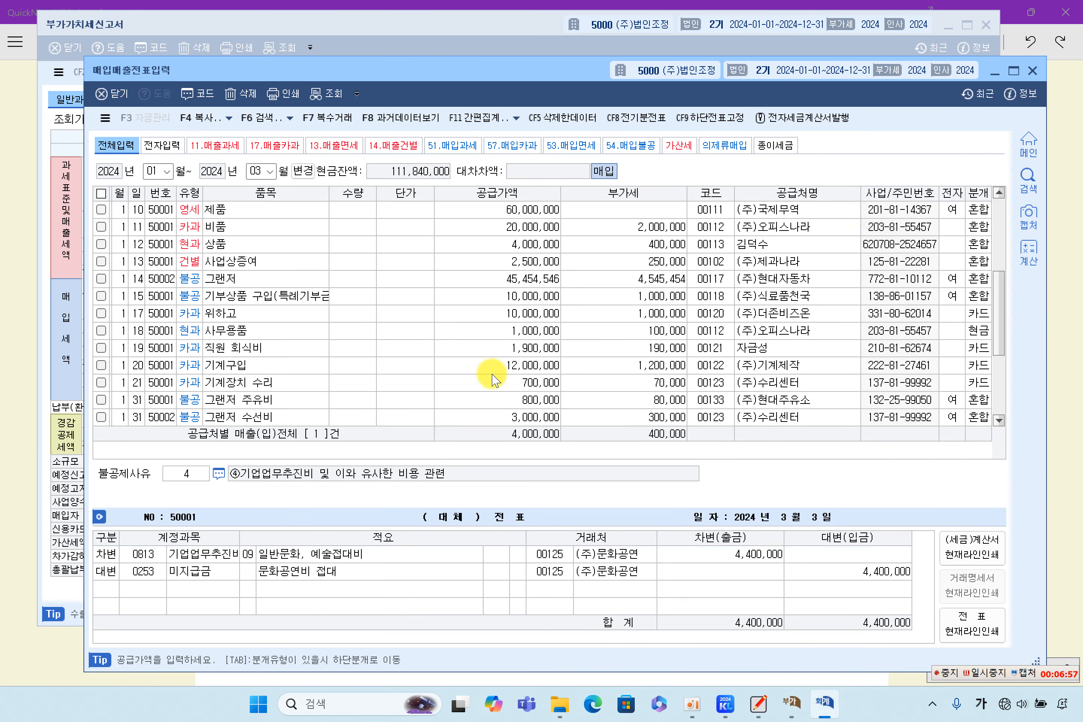
left_click(241, 314)
left_click(541, 316)
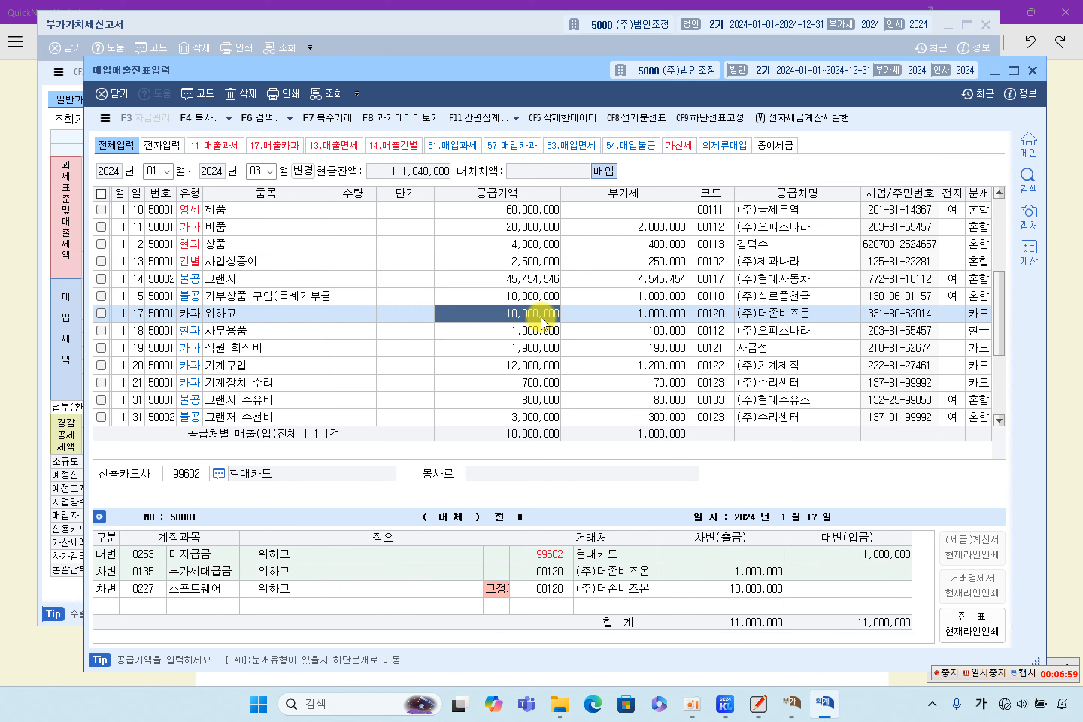
left_click(542, 335)
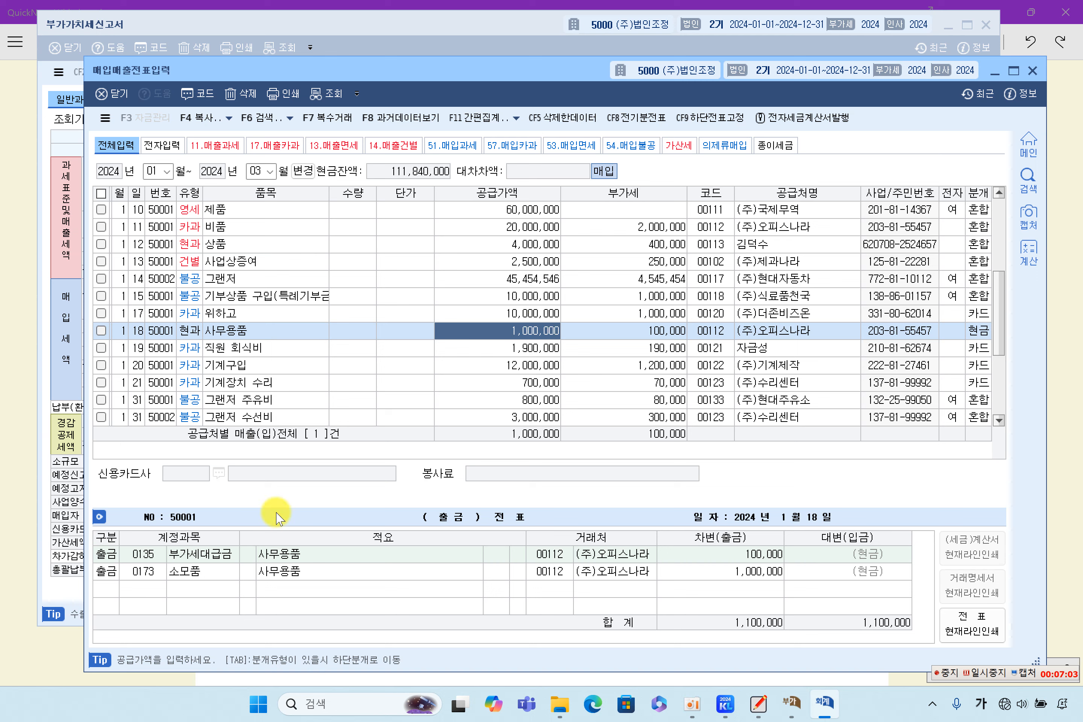
left_click(487, 314)
left_click(495, 330)
Step: Inspect the 직원 회식비, 기계구입 and 기계장치 수리 card vouchers, including the 수선비 line
left_click(496, 349)
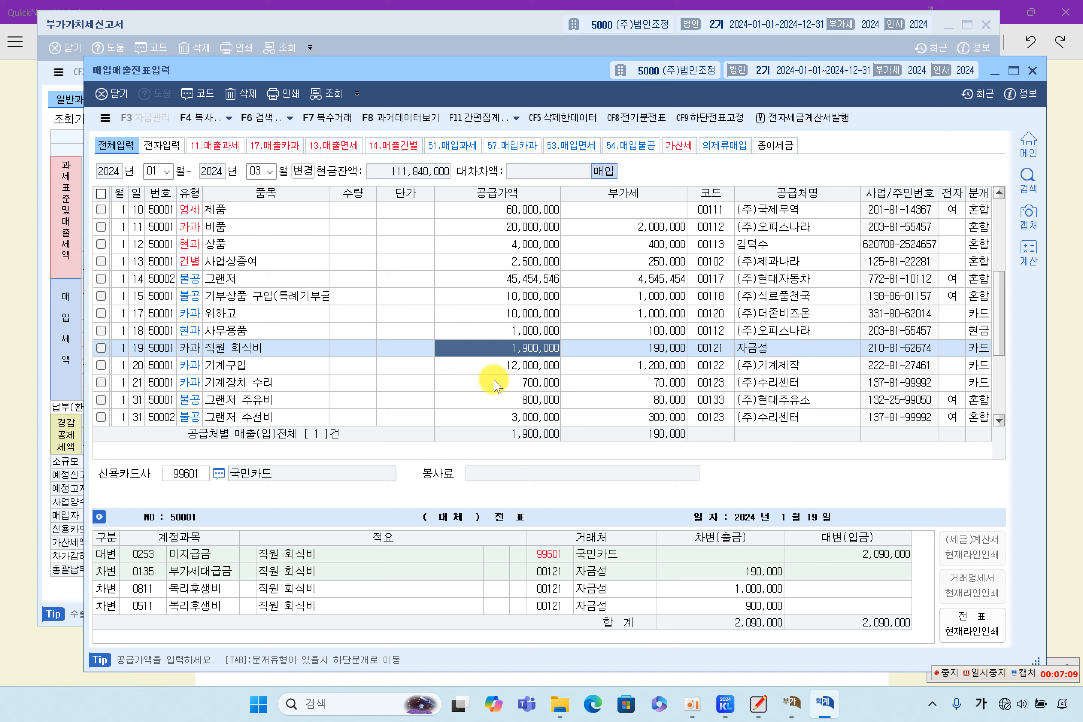
left_click(512, 366)
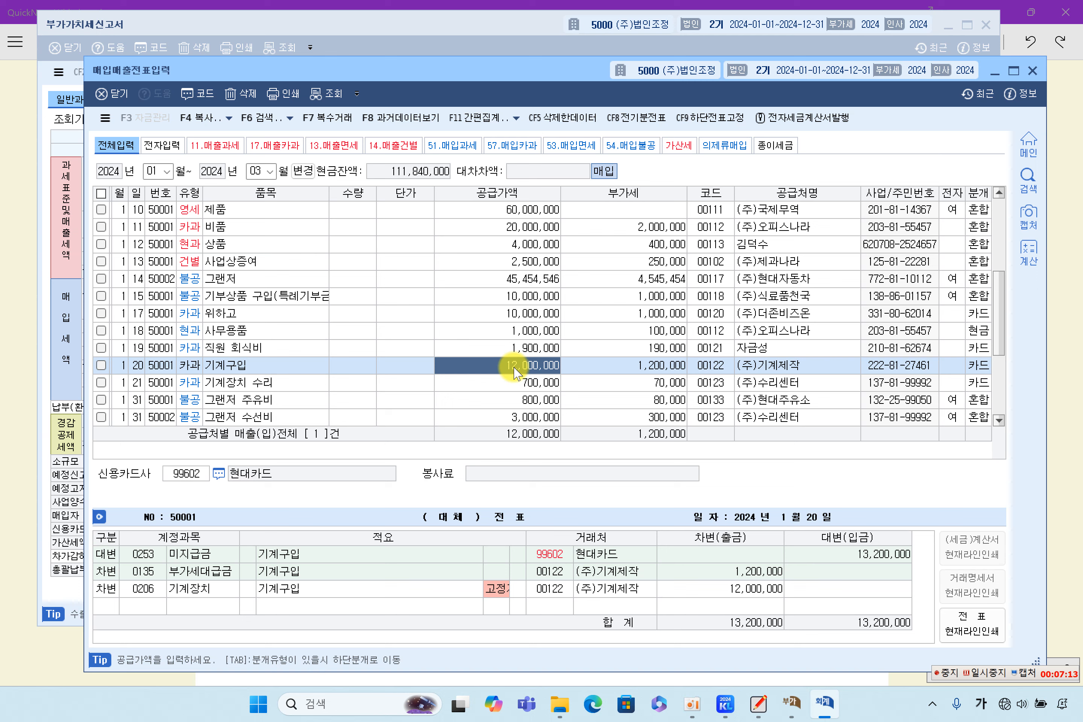
left_click(514, 381)
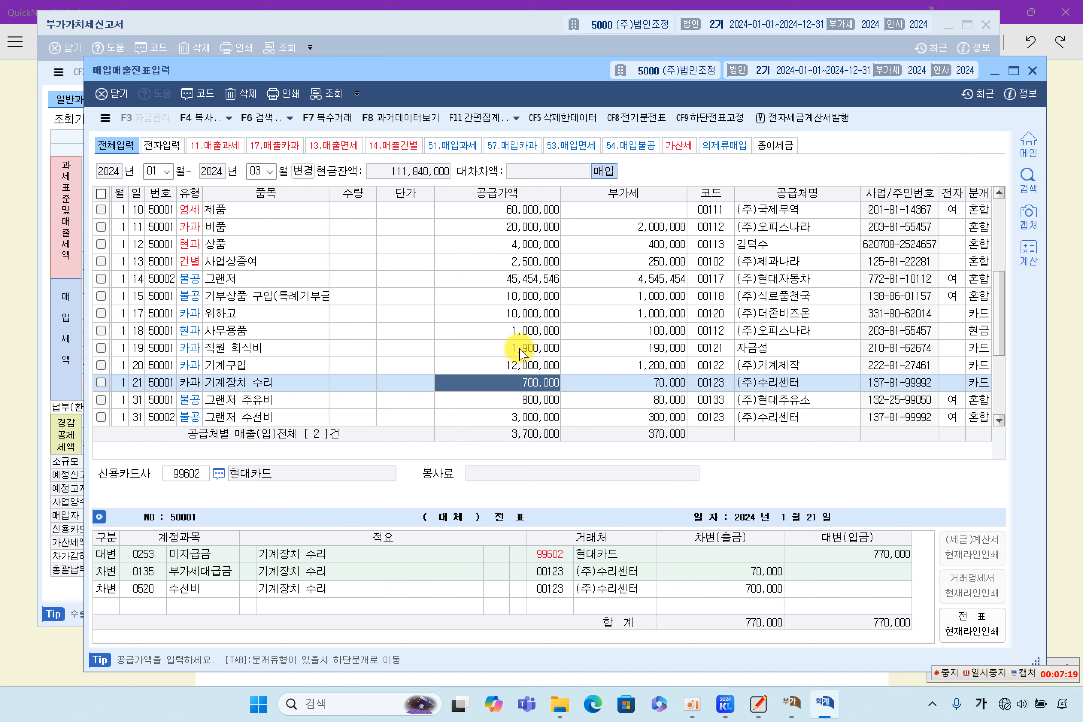
scroll(503, 372, "down", 3)
scroll(501, 375, "up", 2)
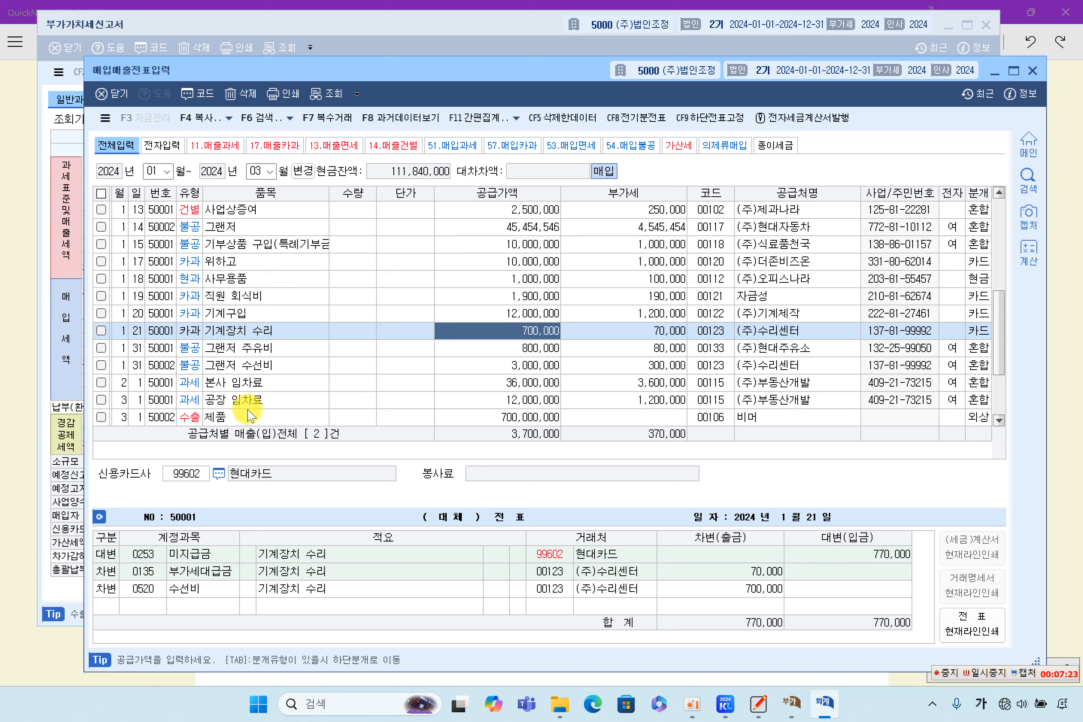
left_click(191, 589)
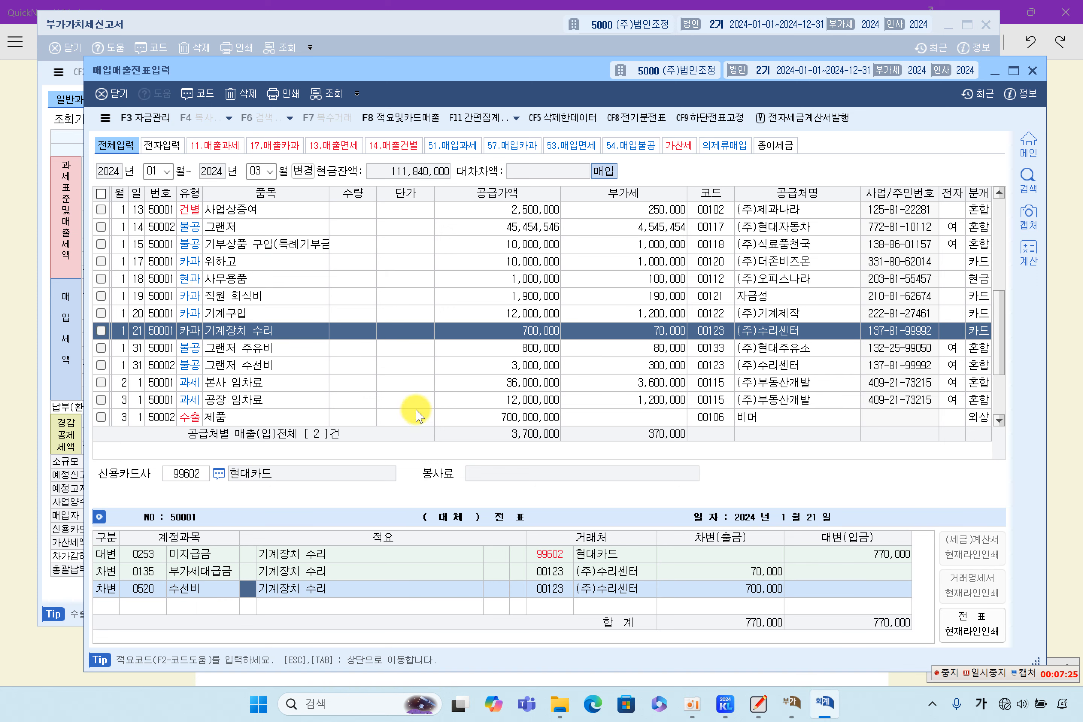
Step: Step through the January purchases, including 그랜저 주유비, 그랜저 수선비 and 본사 임차료 vouchers
left_click(535, 299)
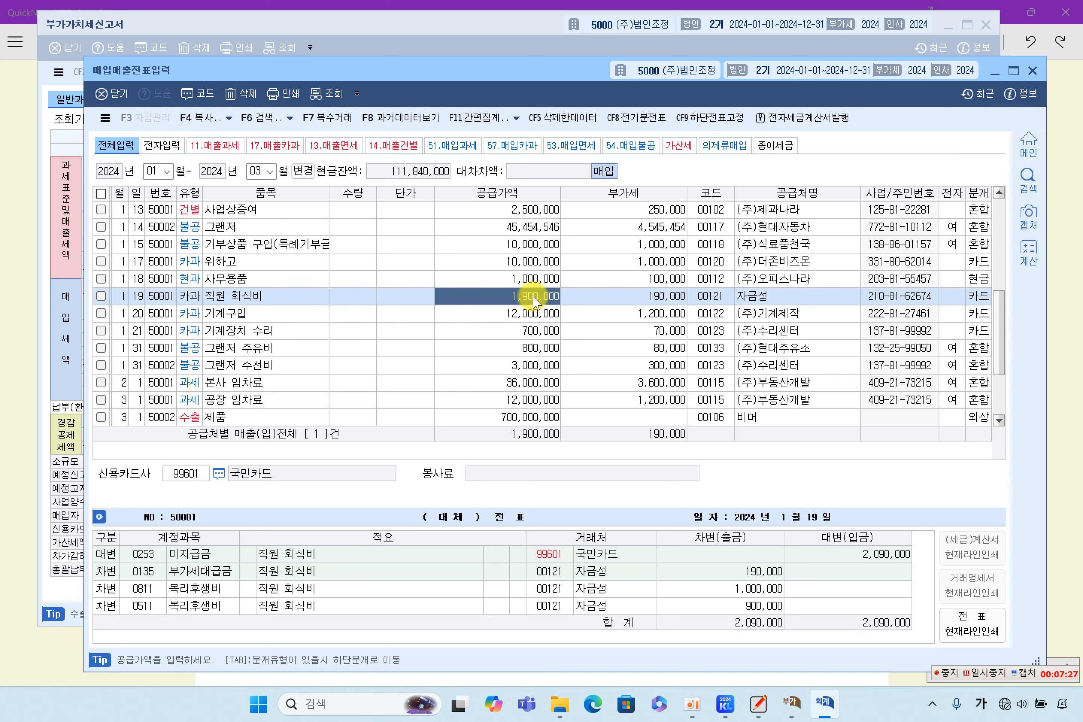
left_click(535, 264)
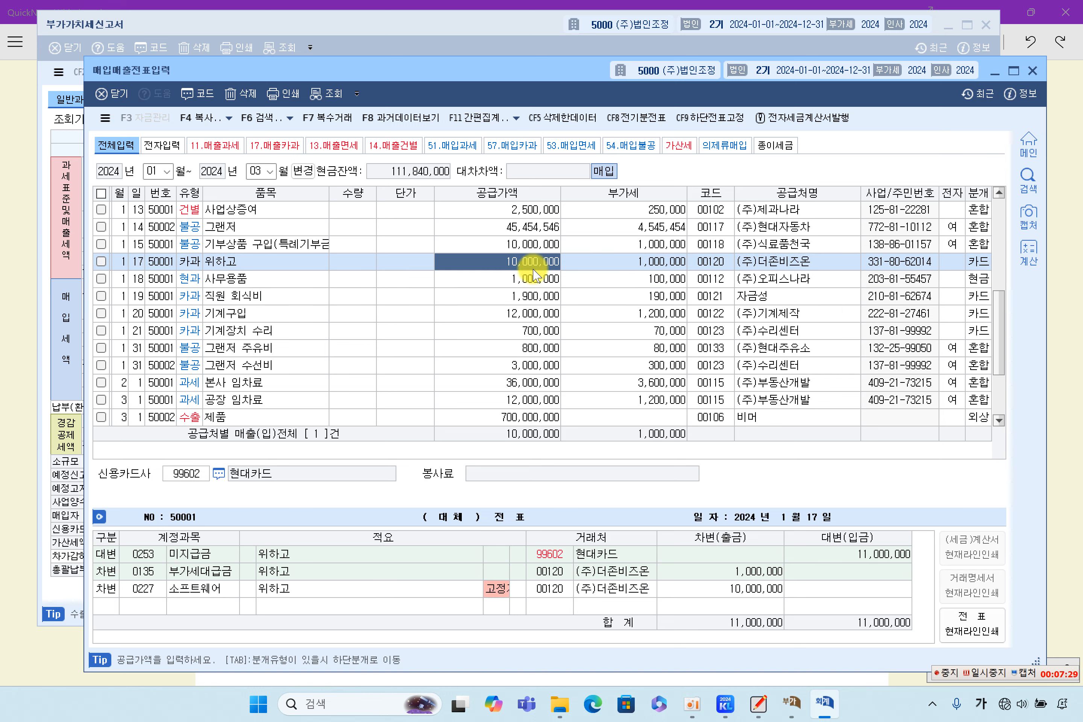
left_click(506, 284)
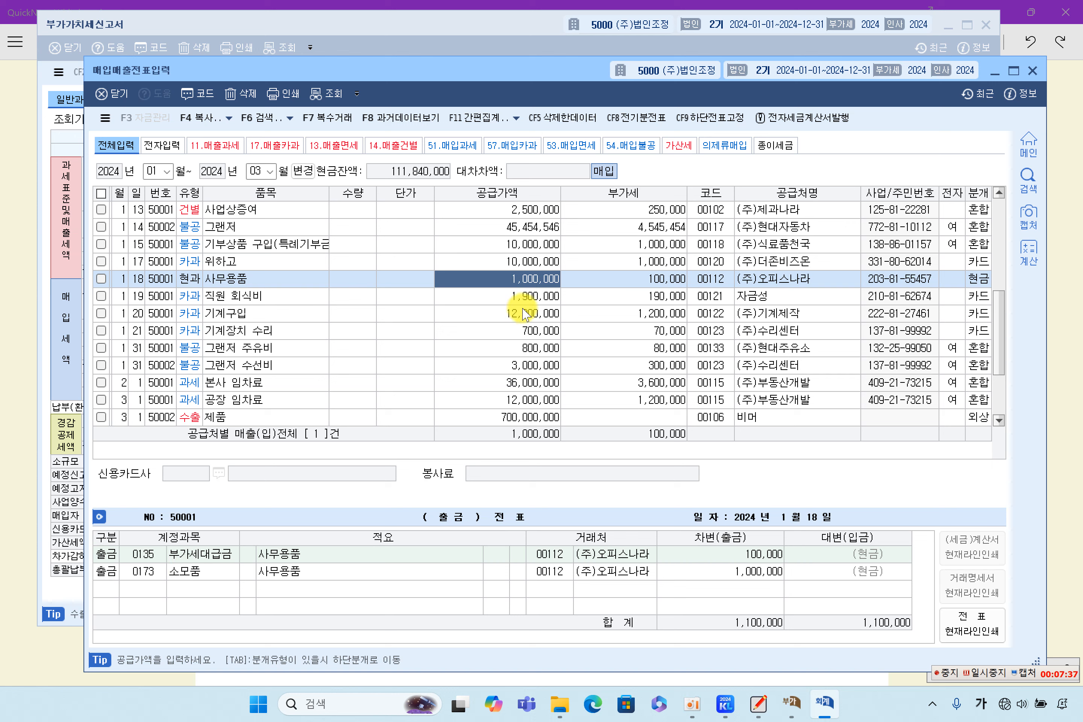
left_click(526, 264)
left_click(523, 293)
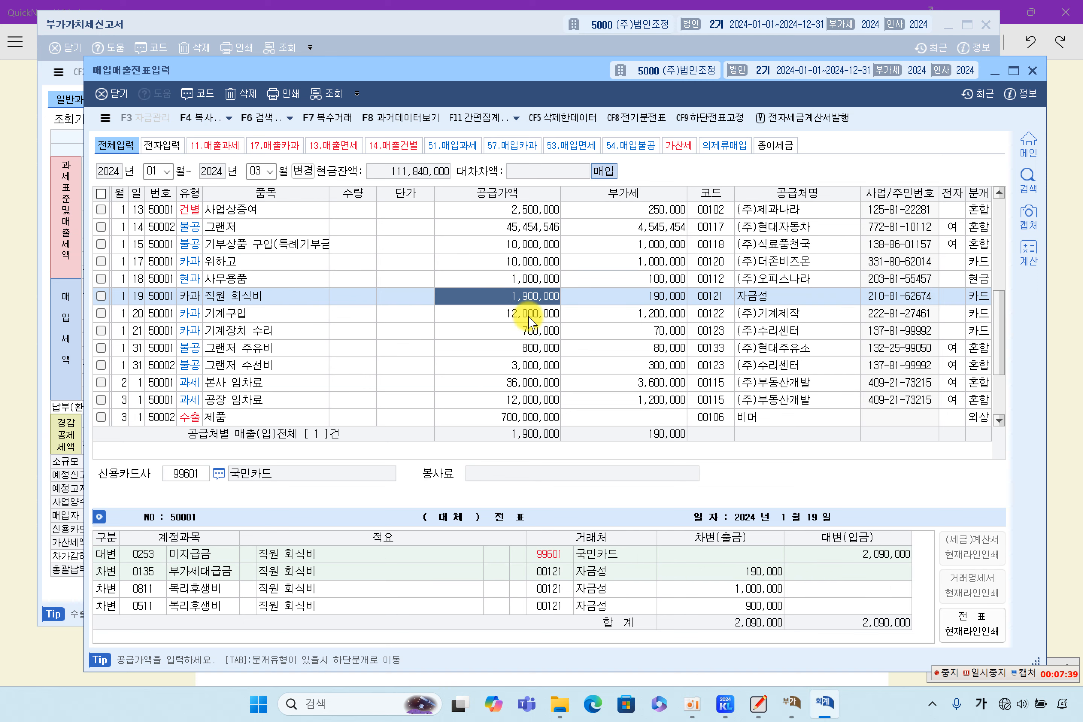
left_click(516, 317)
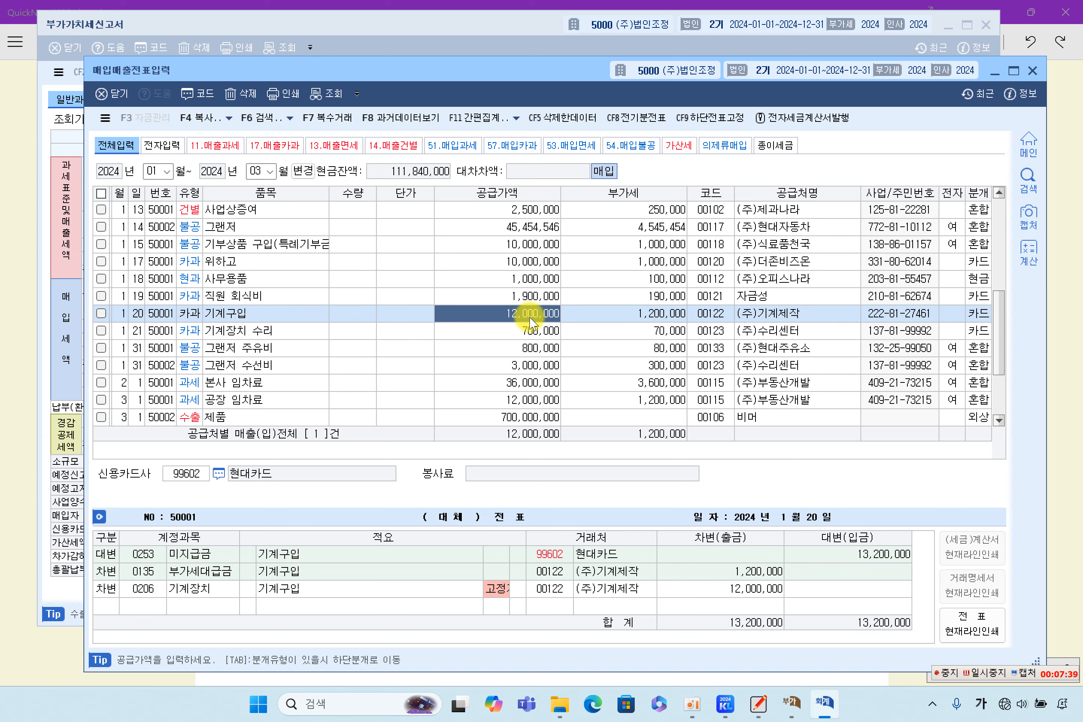
left_click(513, 329)
left_click(524, 347)
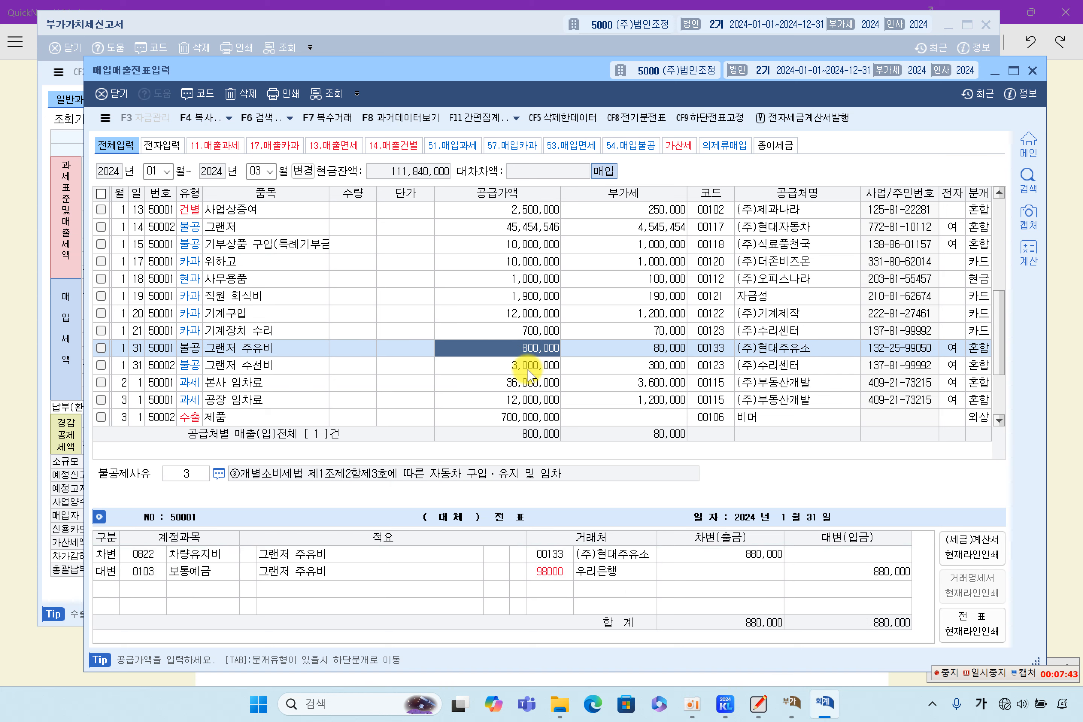
left_click(527, 367)
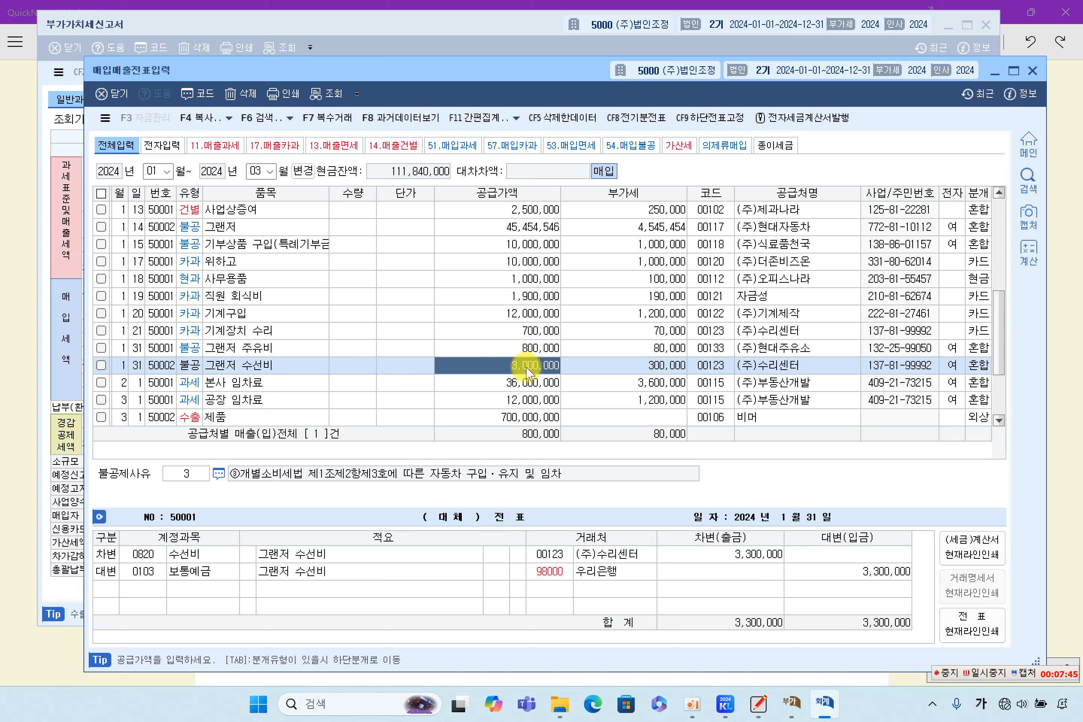
left_click(518, 381)
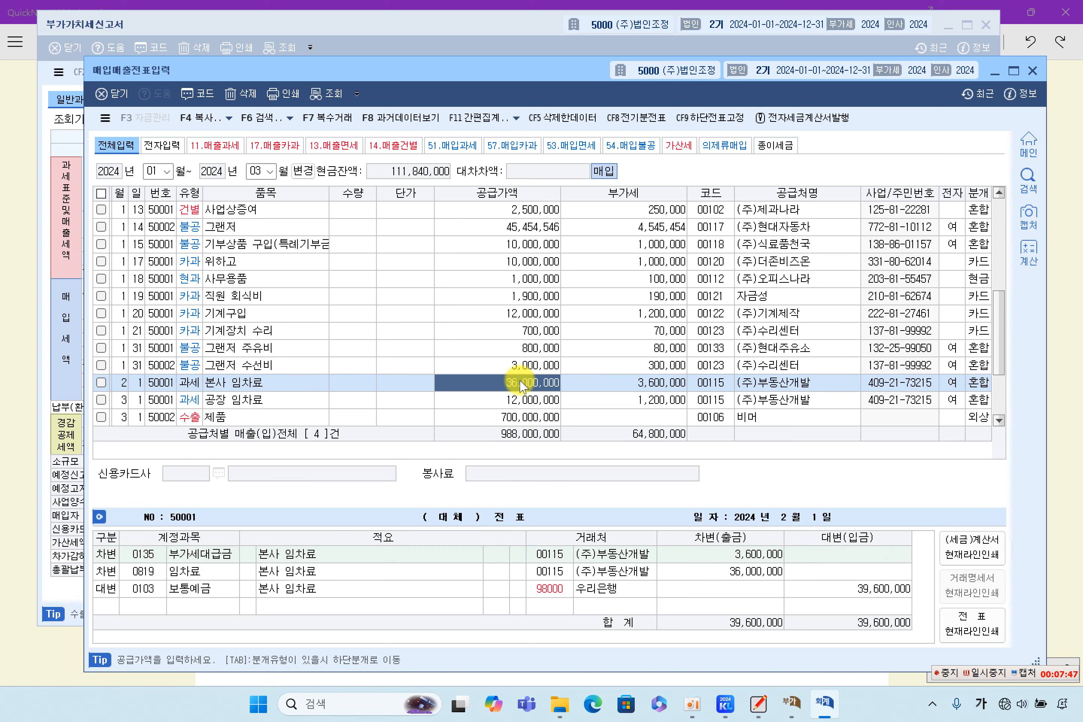
Step: Recheck the 1/20 기계구입 card purchase: 12,000,000 plus 1,200,000 VAT to 기계장치 and 미지급금
left_click(522, 296)
left_click(523, 261)
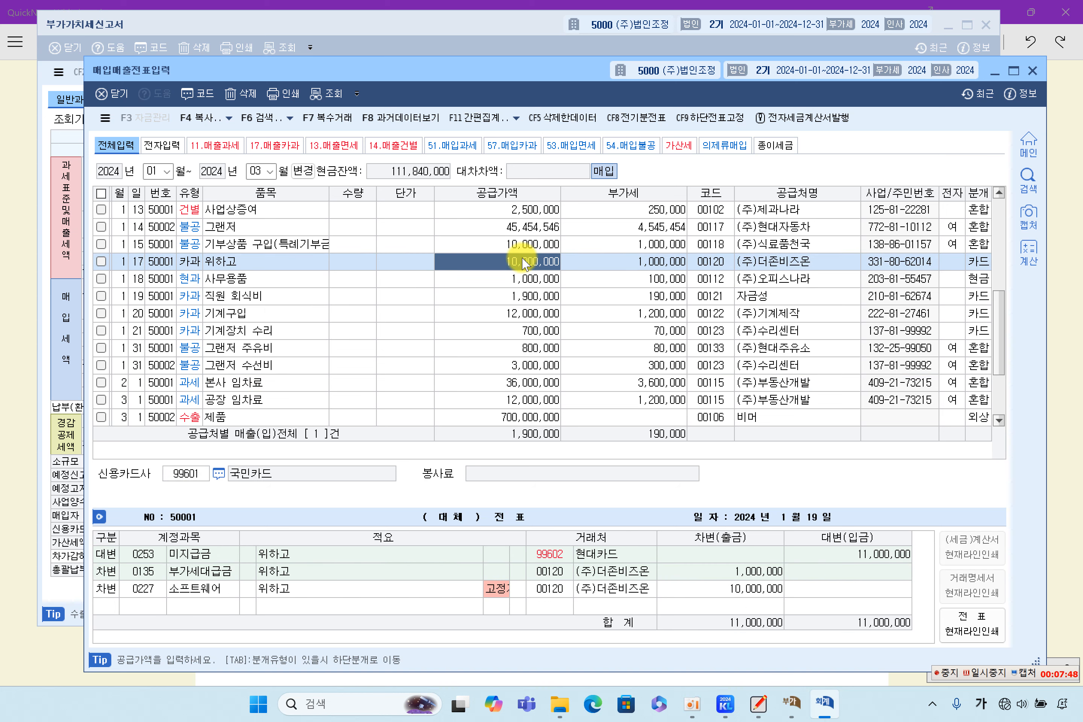
left_click(515, 297)
left_click(517, 311)
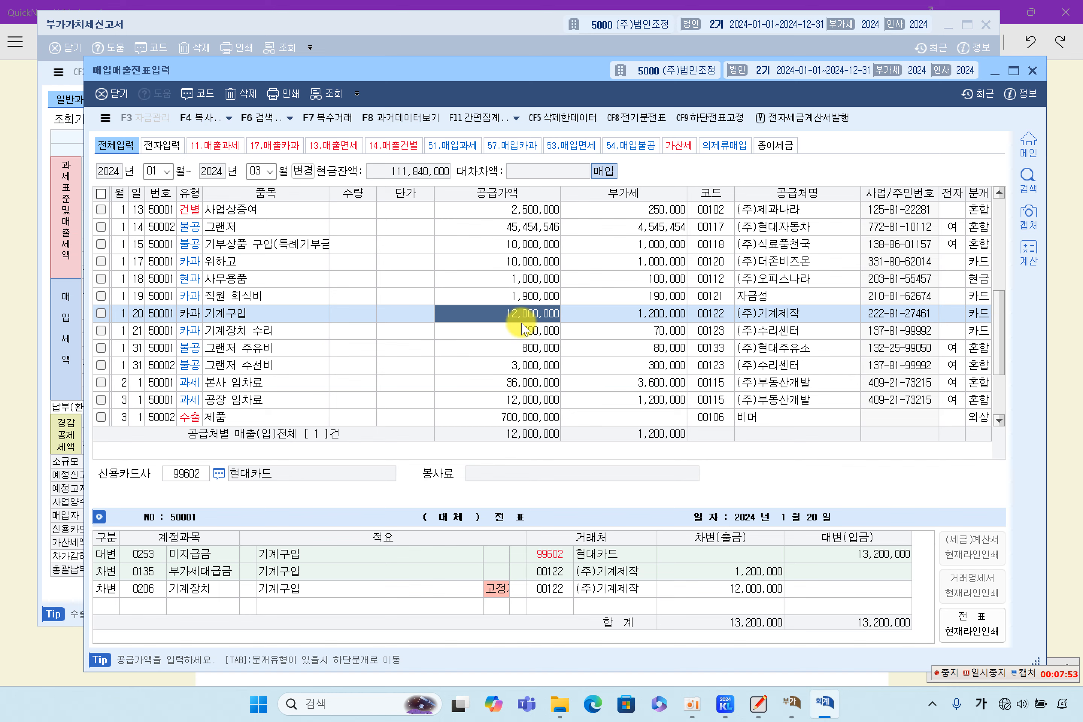
Step: Verify return lines 41 and 42 (22,000,000 card fixed assets, 2,200,000 tax) and close voucher entry
left_click(485, 19)
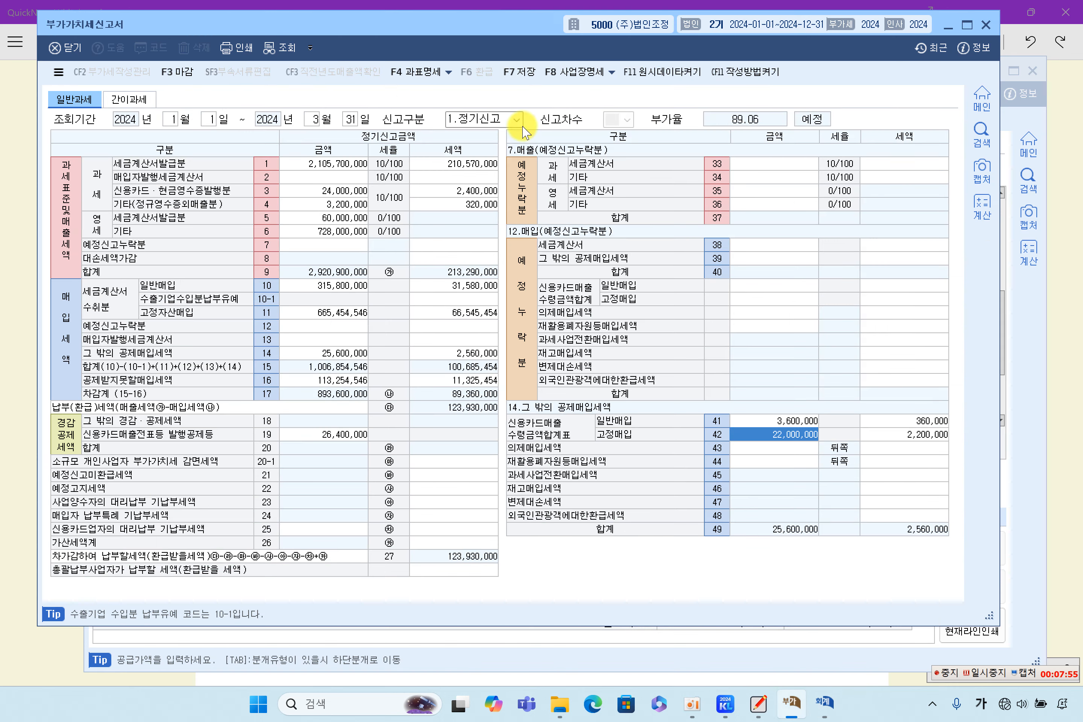
left_click(885, 435)
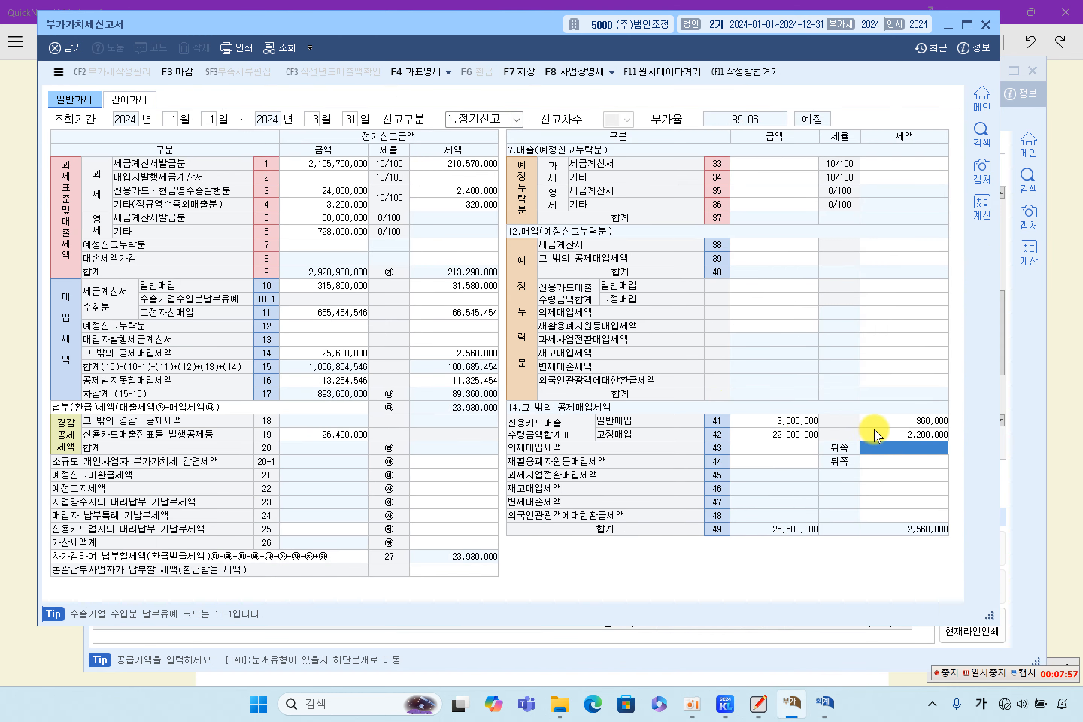
left_click(786, 430)
left_click(801, 421)
left_click(885, 422)
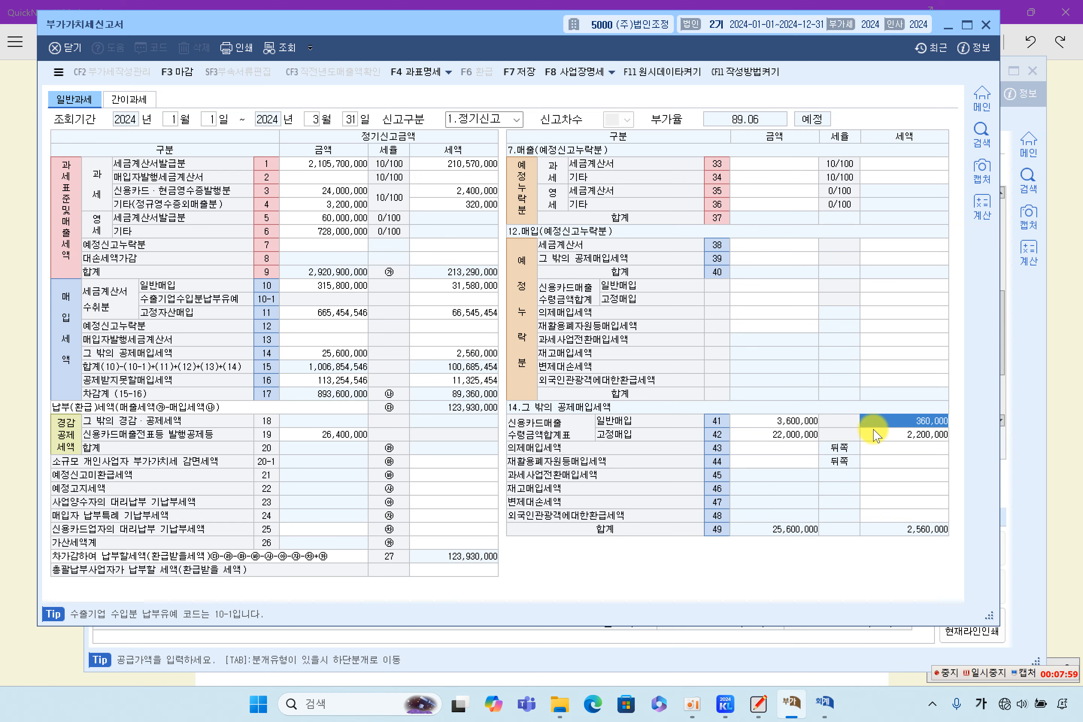
left_click(796, 421)
left_click(871, 422)
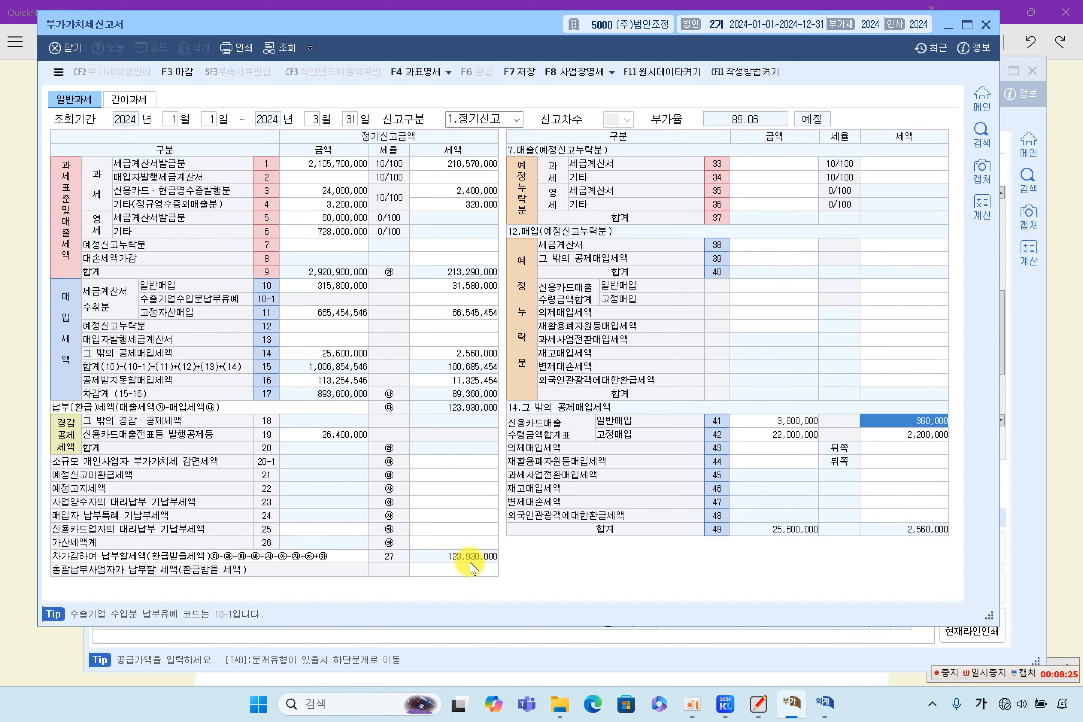
left_click(526, 658)
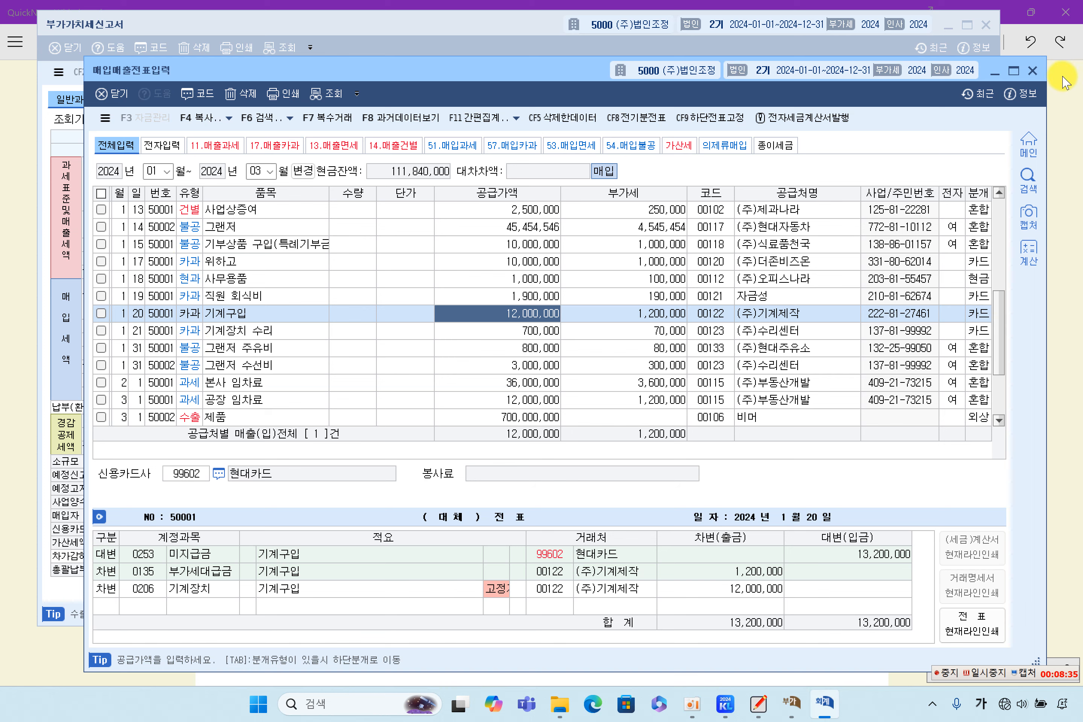
left_click(1032, 70)
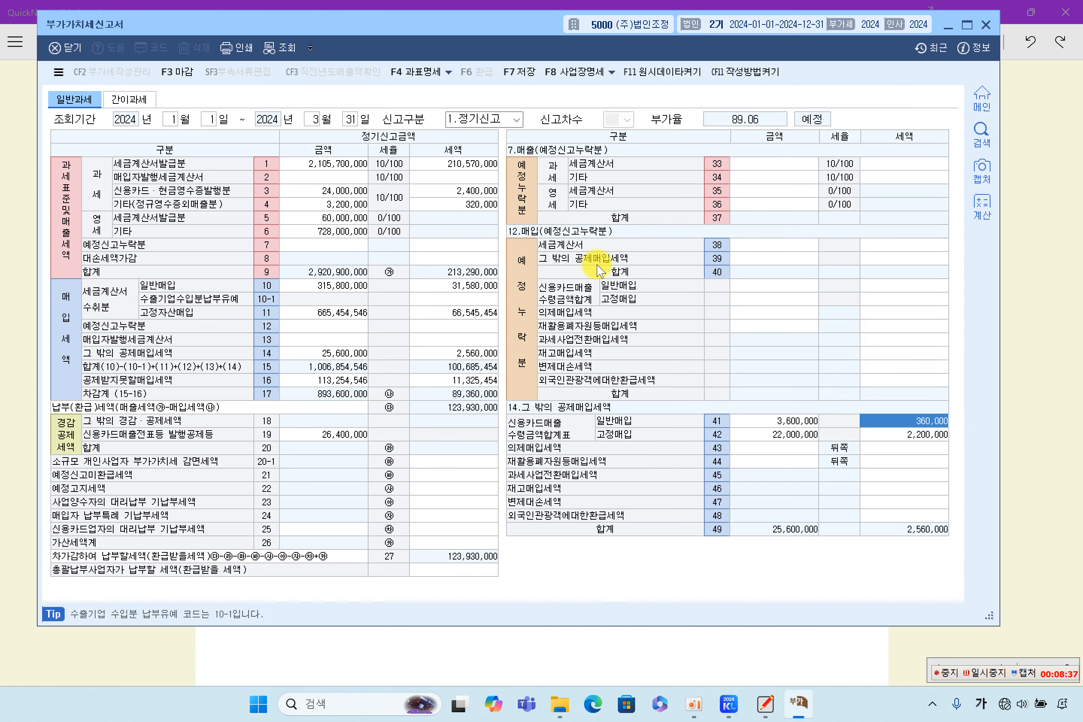
Step: Highlight '부속서류 마감', '부가가치세 신고서' and the 세금계산서 row on the exam sheet
left_click(1021, 396)
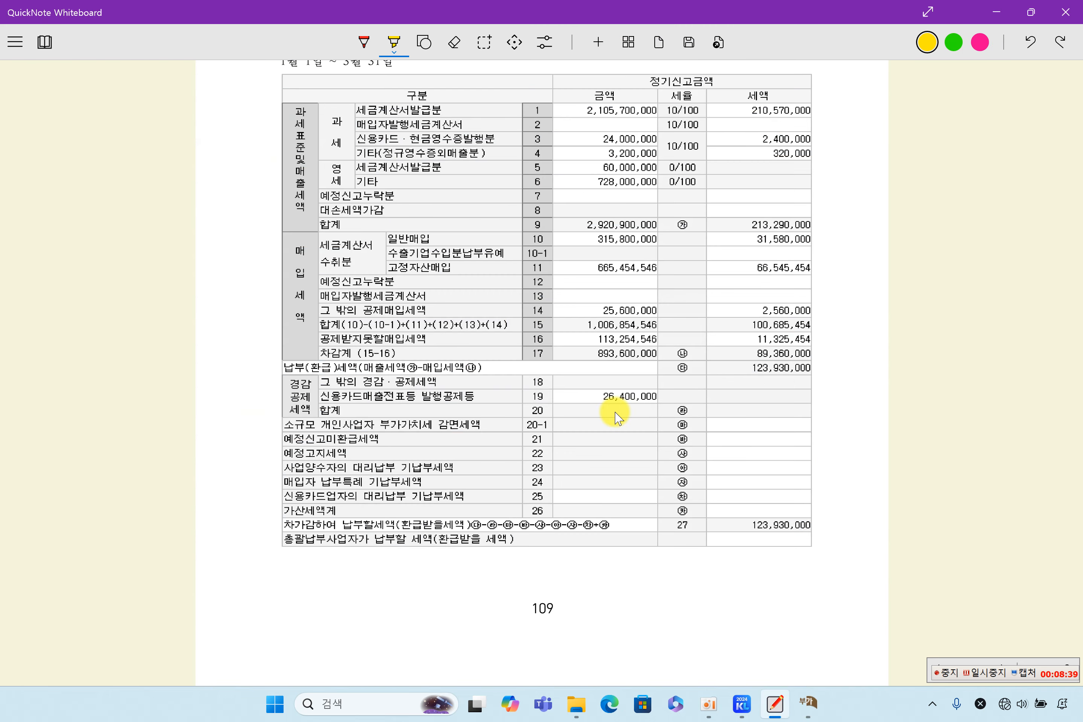
scroll(615, 431, "up", 5)
scroll(615, 428, "up", 4)
scroll(615, 428, "down", 2)
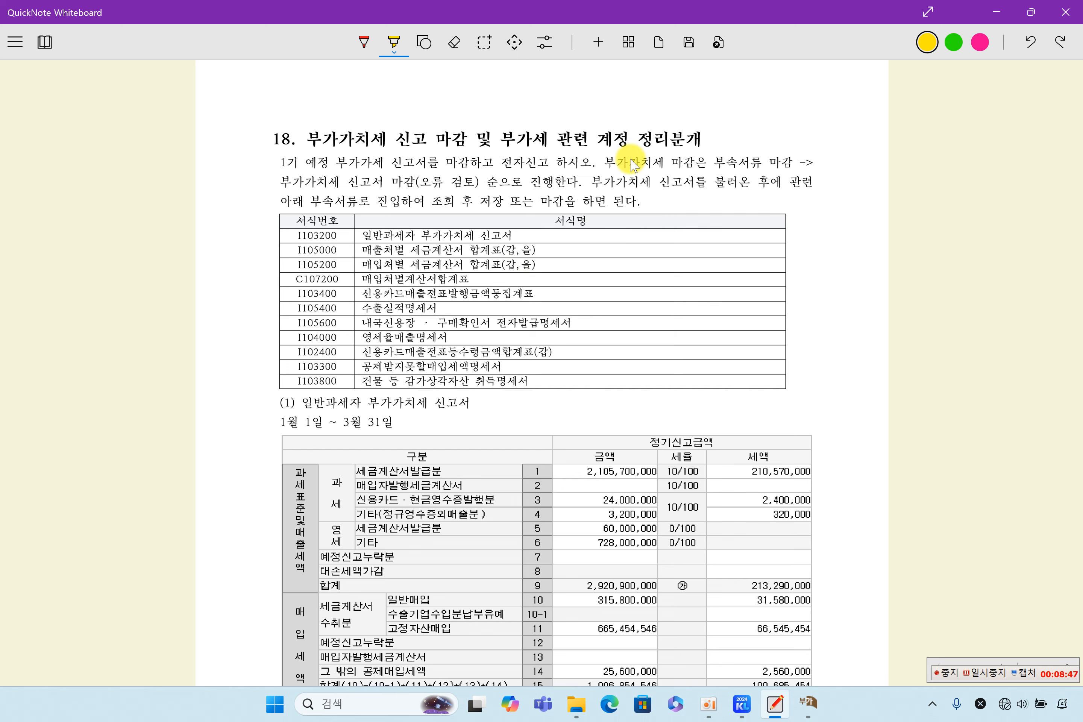
left_click_drag(699, 164, 785, 163)
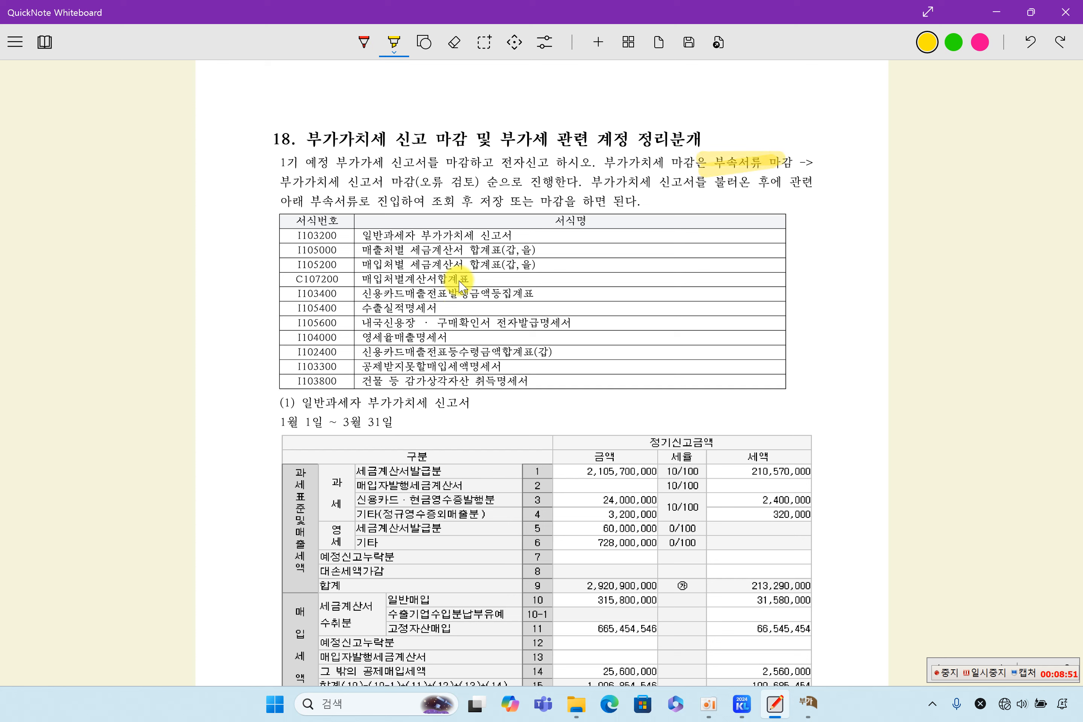
left_click_drag(420, 234, 531, 234)
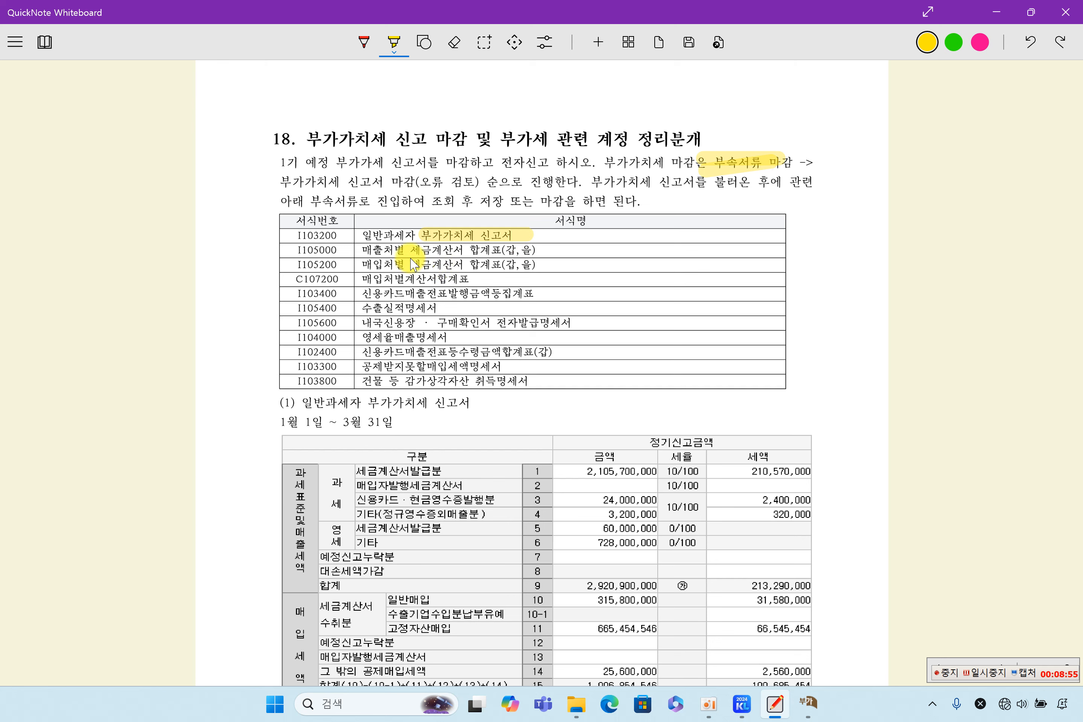
mouse_move(411, 250)
left_mouse_down()
mouse_move(464, 250)
mouse_move(482, 264)
left_mouse_up()
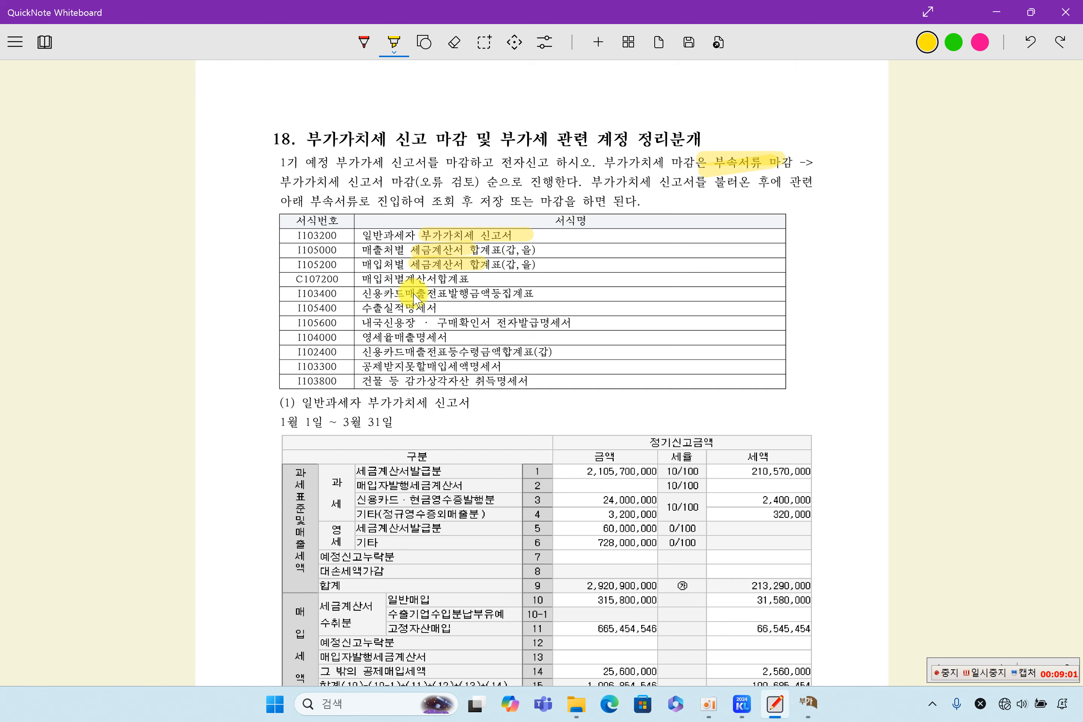
Step: Highlight the 매입처별계산서합계표 and 신용카드매출전표발행금액등집계표 form names
left_click_drag(369, 275, 477, 279)
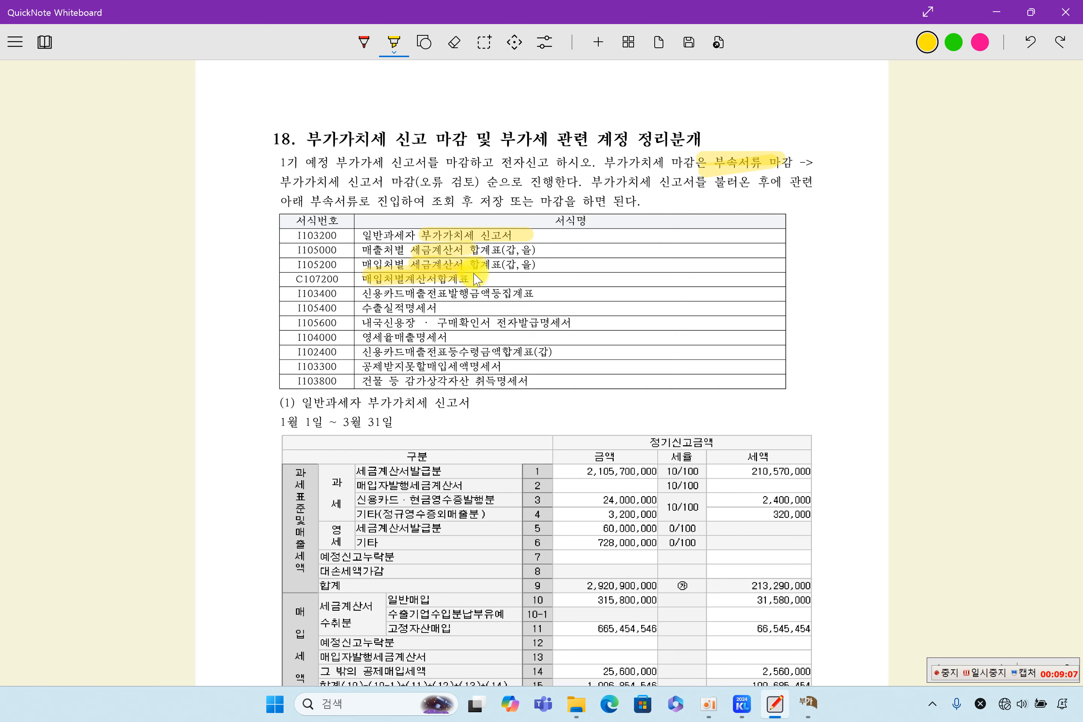
left_click_drag(477, 279, 485, 292)
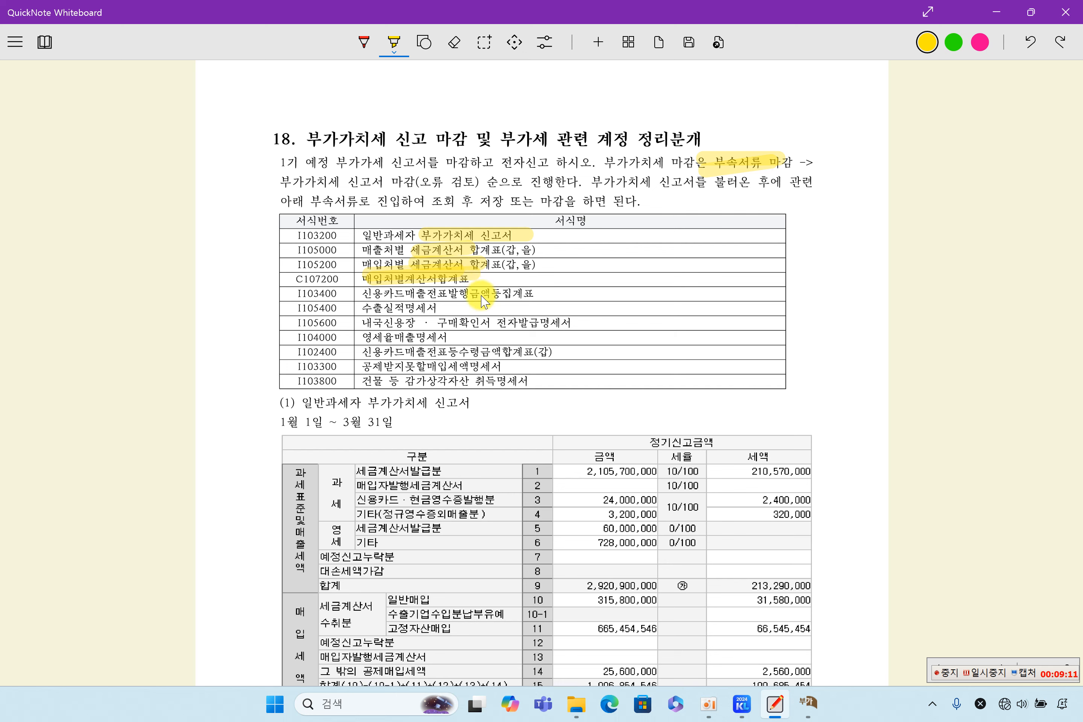
left_click_drag(395, 298, 528, 292)
scroll(566, 331, "down", 2)
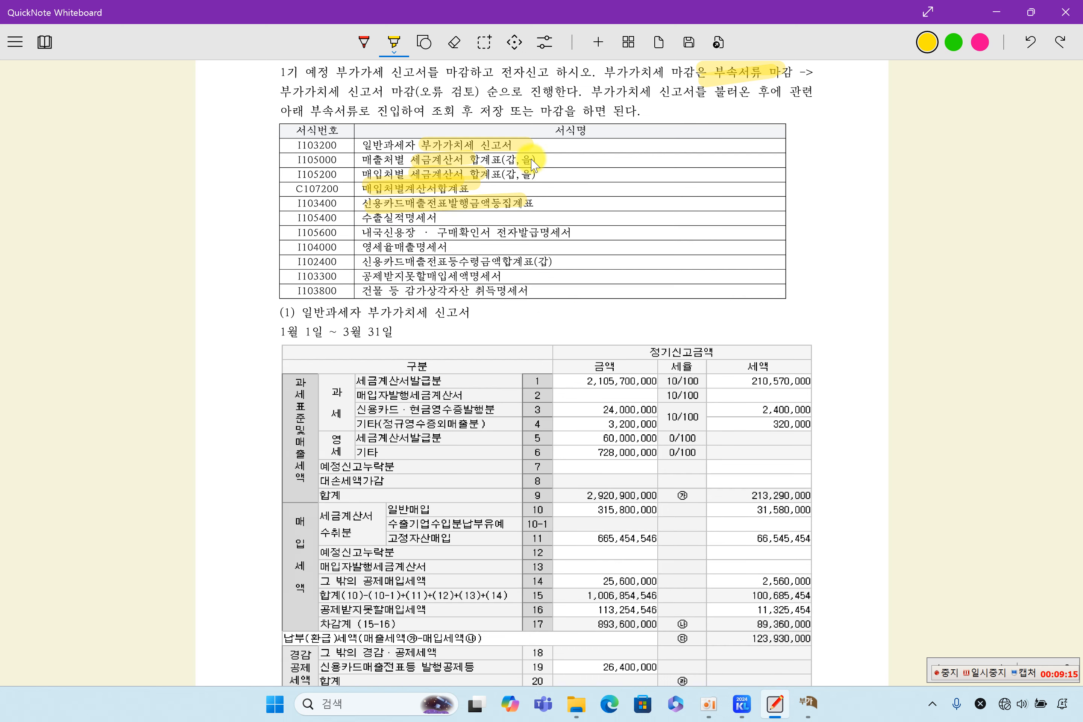
left_click(454, 43)
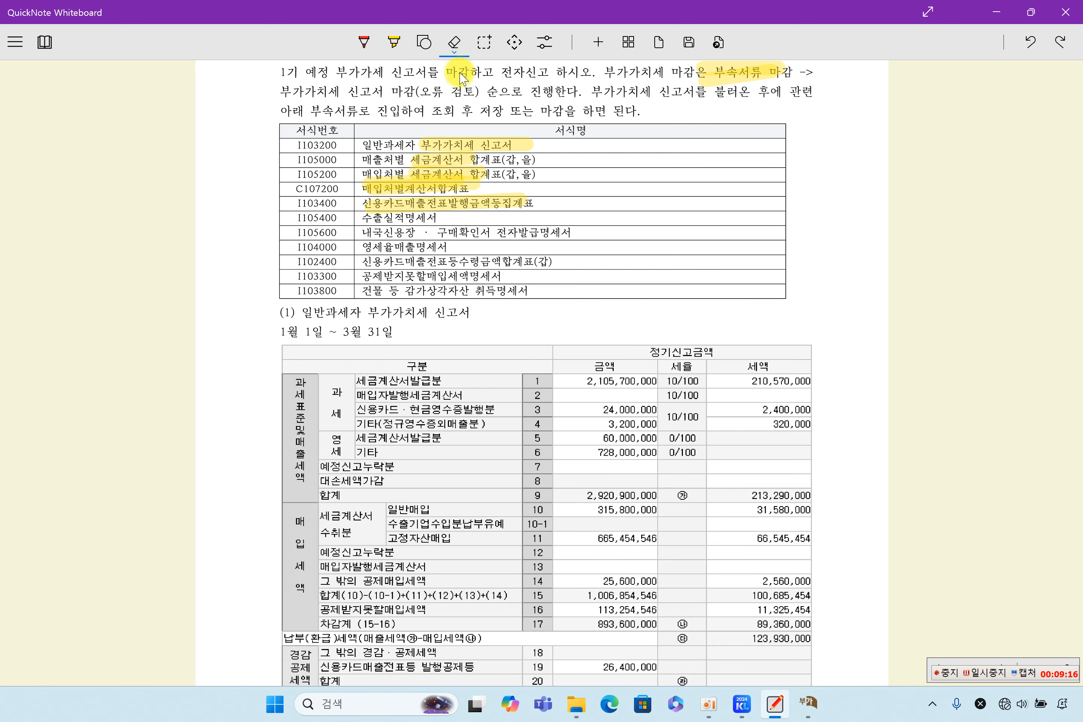
Step: Erase all ink from the whiteboard sheet and return to the yellow highlighter
left_click(451, 54)
left_click(457, 153)
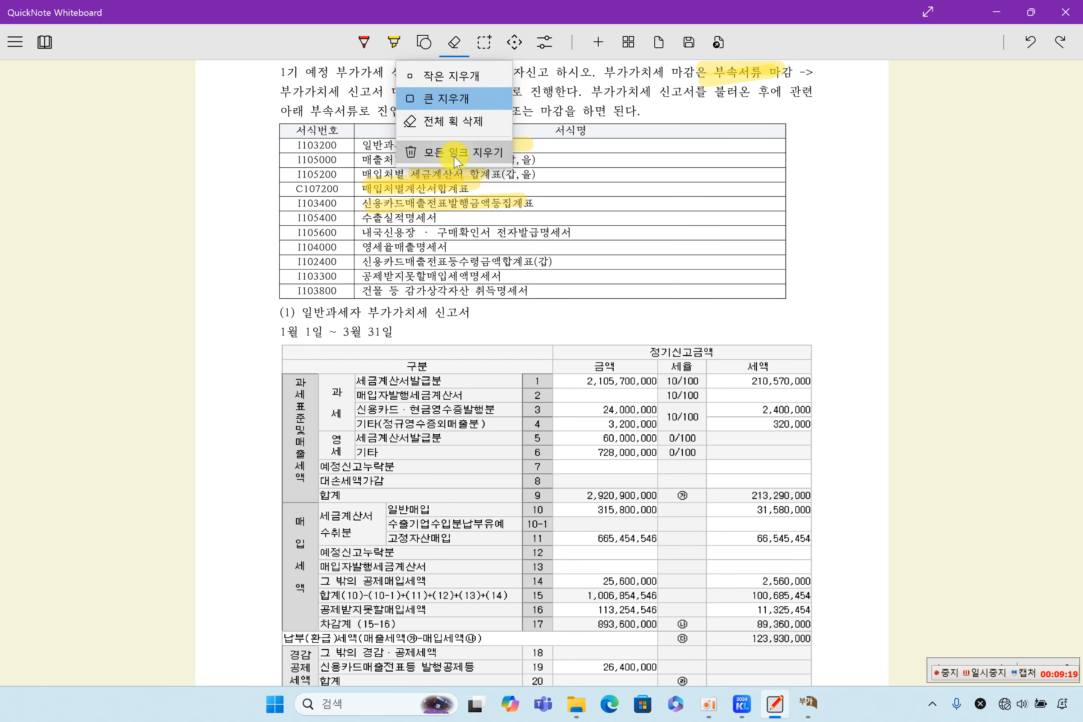
left_click(390, 53)
Step: Highlight invoice summary forms and row amounts 2,105,700,000, 315,800,000 and 665,454,546
left_click_drag(358, 380, 431, 386)
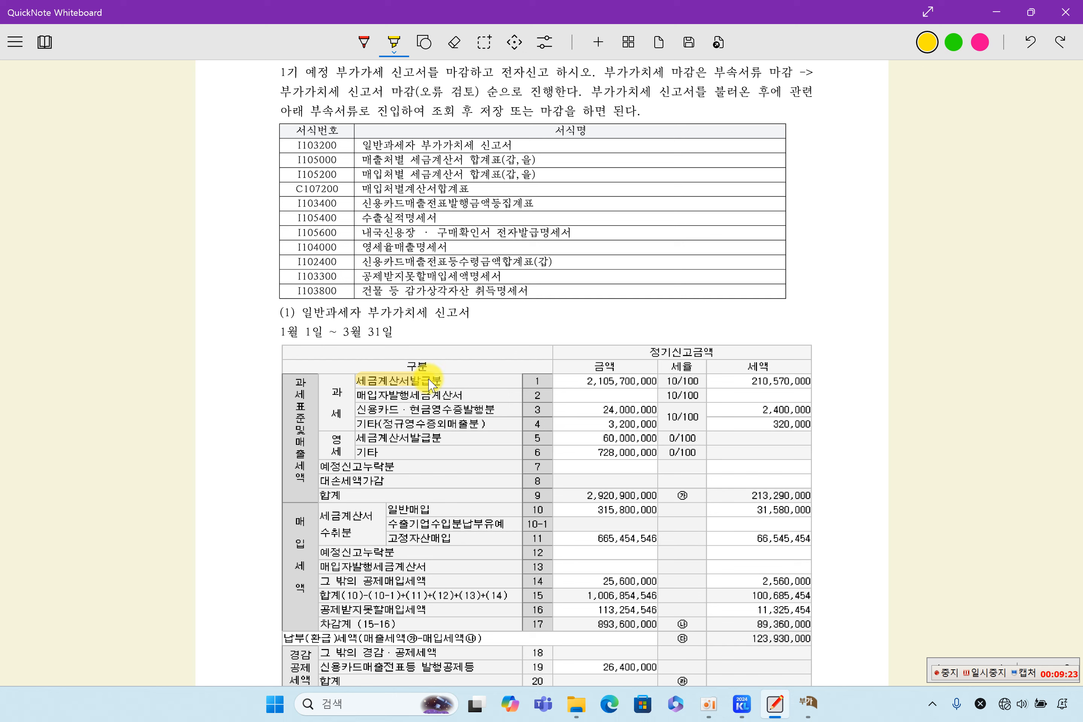
left_click_drag(365, 163, 475, 160)
left_click_drag(615, 386, 661, 381)
left_click_drag(389, 509, 407, 527)
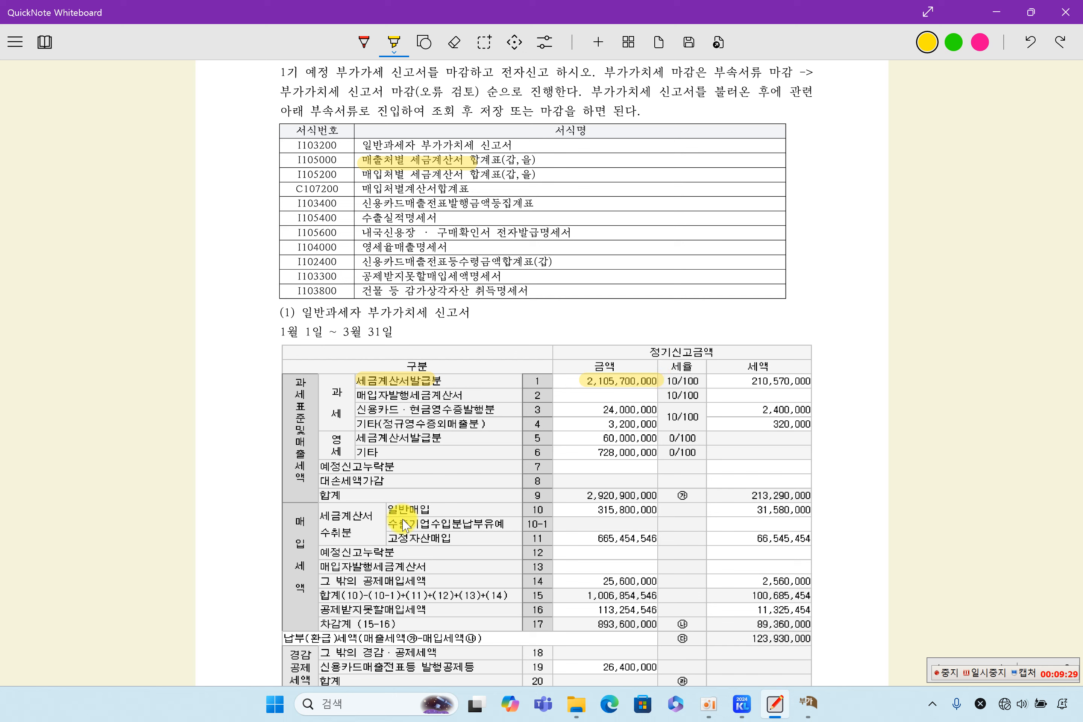
left_click_drag(580, 509, 664, 509)
left_click_drag(579, 536, 661, 538)
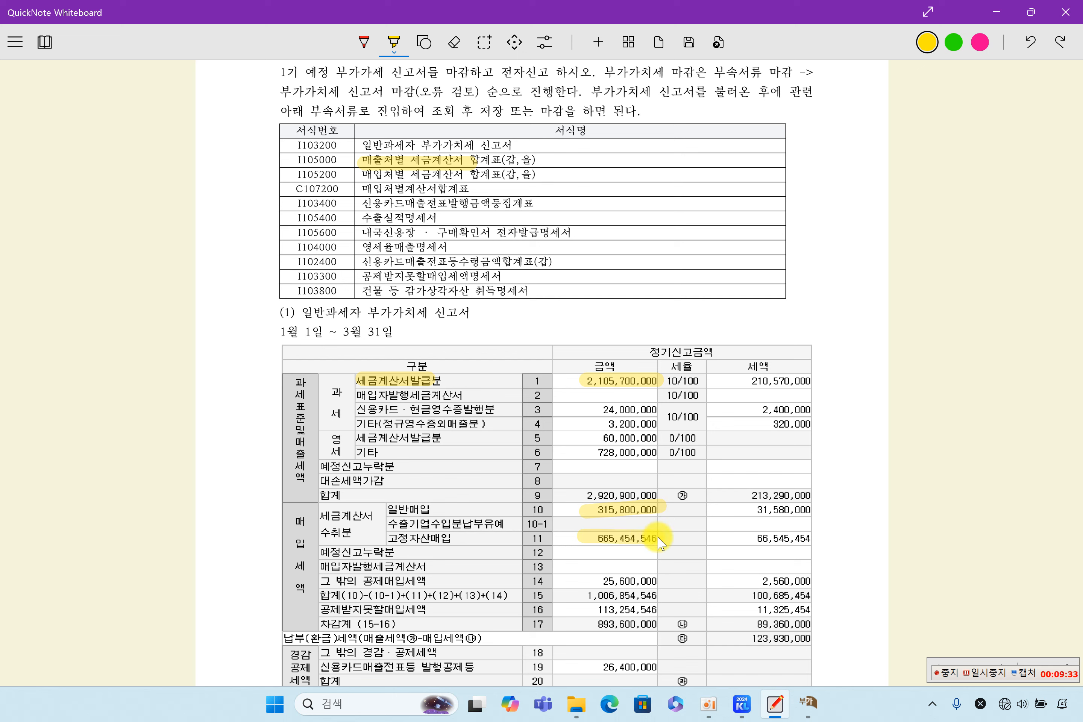
left_click_drag(361, 176, 494, 176)
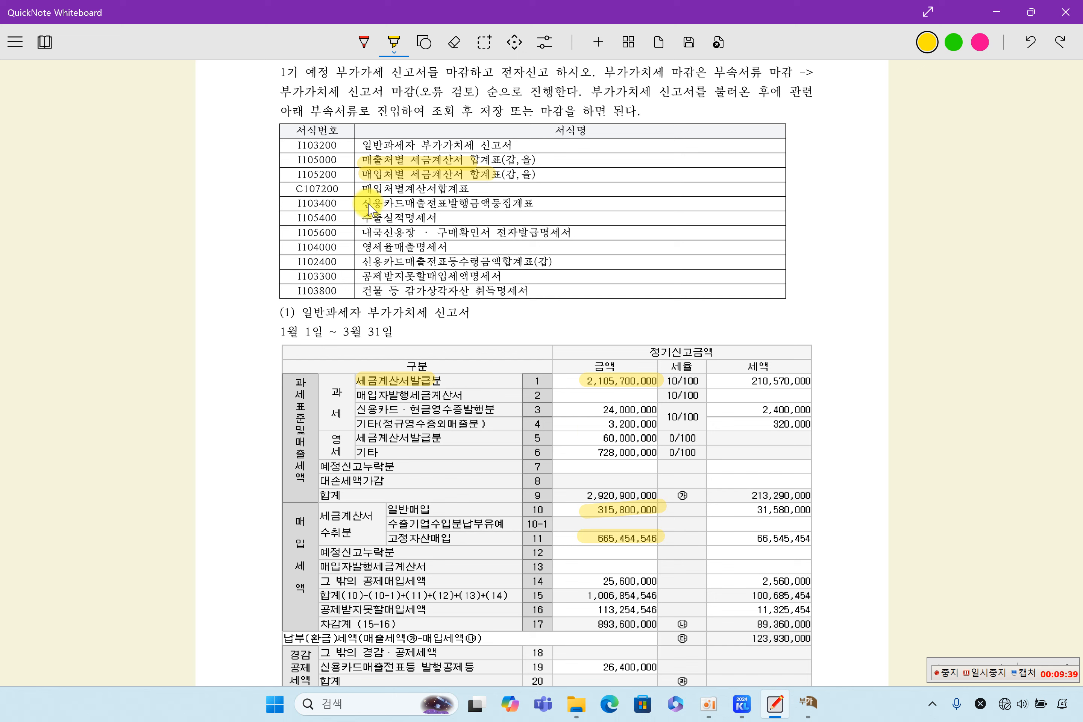
left_click_drag(367, 191, 468, 189)
left_click(815, 712)
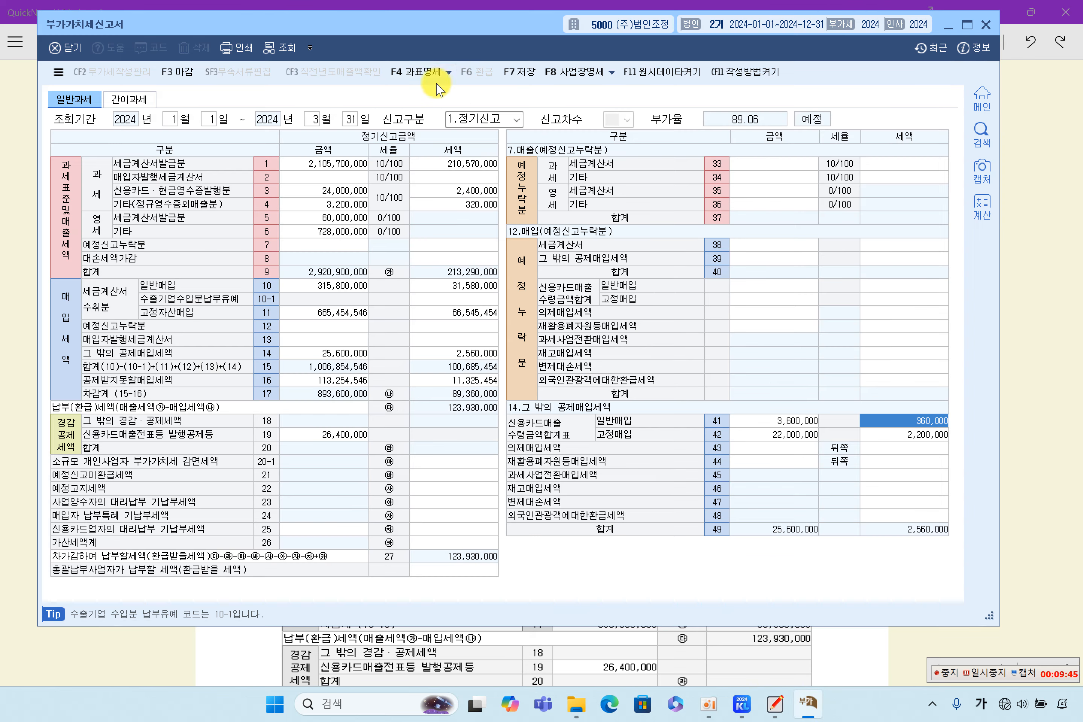
Step: Open the 과표명세 breakdown and verify the 340,000,000 invoice-receipt amount on line 86
left_click(427, 76)
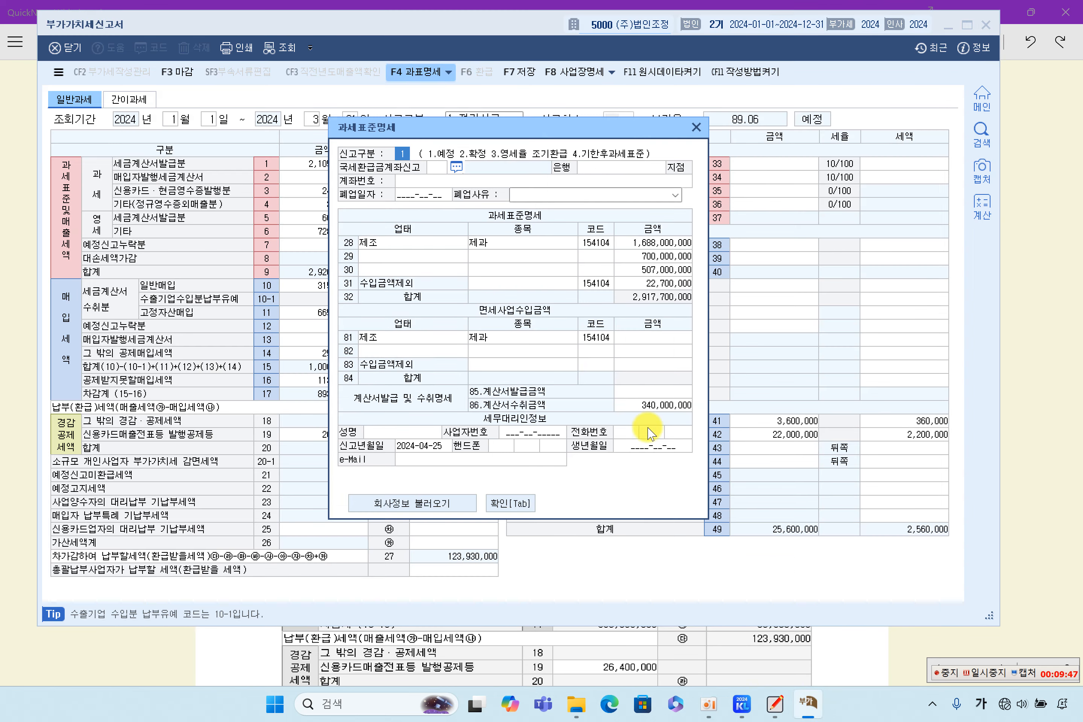
left_click(655, 409)
left_click(656, 392)
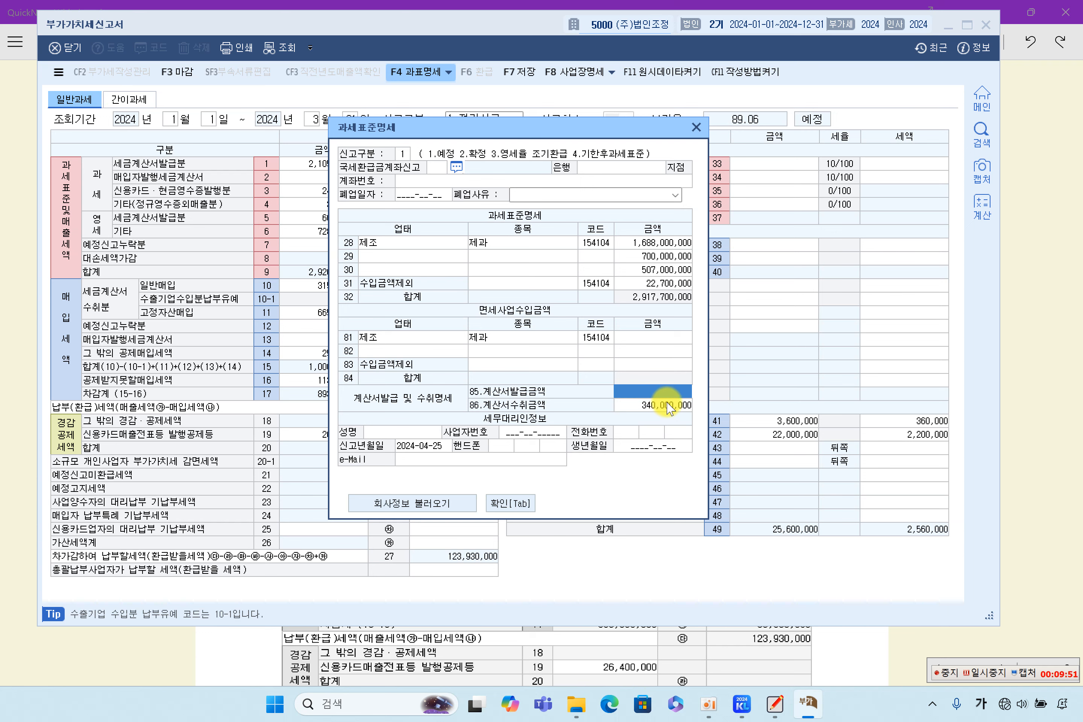
left_click(670, 409)
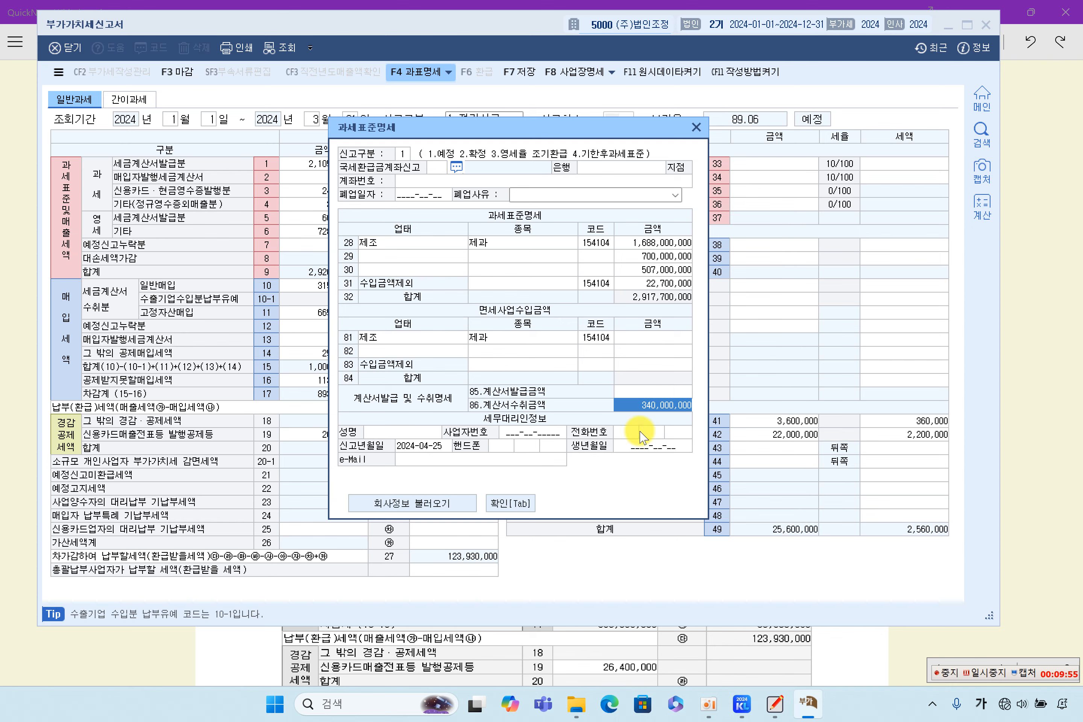
left_click(277, 644)
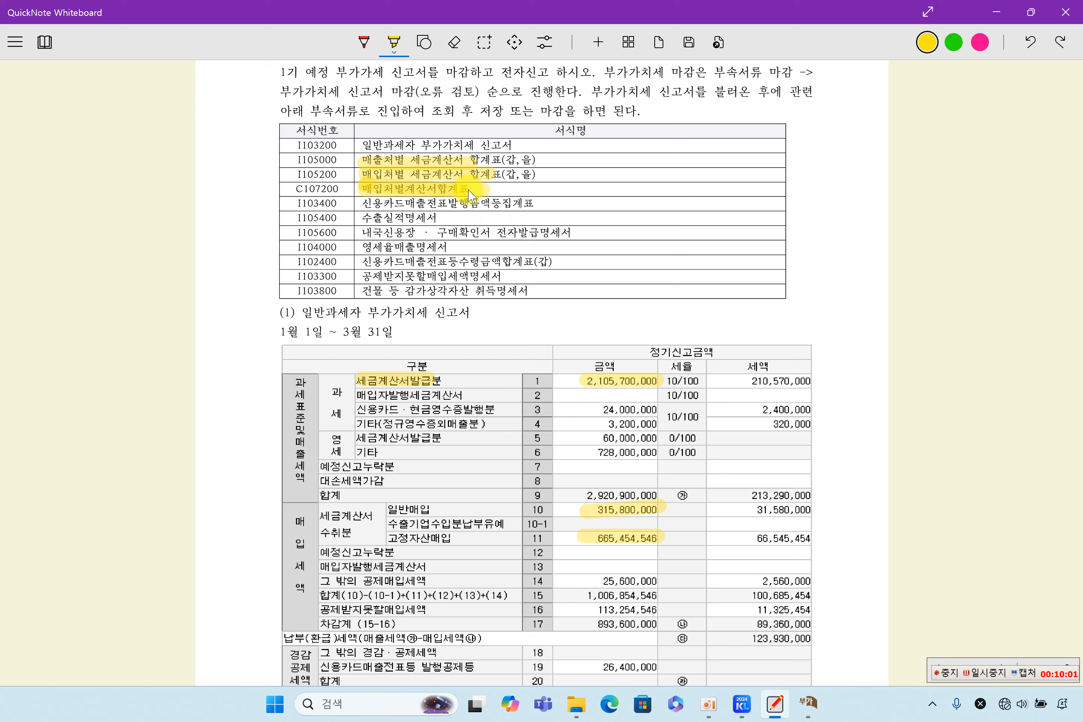
Step: Highlight card, export, local L/C and zero-rate forms plus amounts 24,000,000, 728,000,000, 60,000,000
left_click_drag(387, 210, 537, 215)
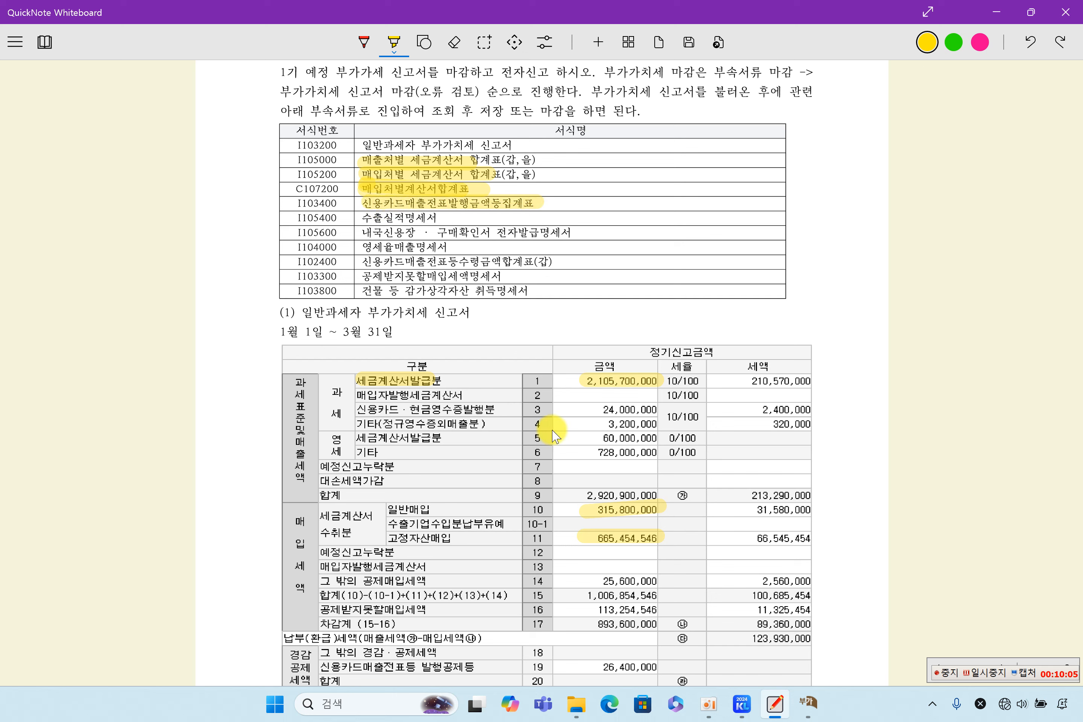
left_click_drag(366, 412, 494, 412)
left_click_drag(596, 411, 818, 412)
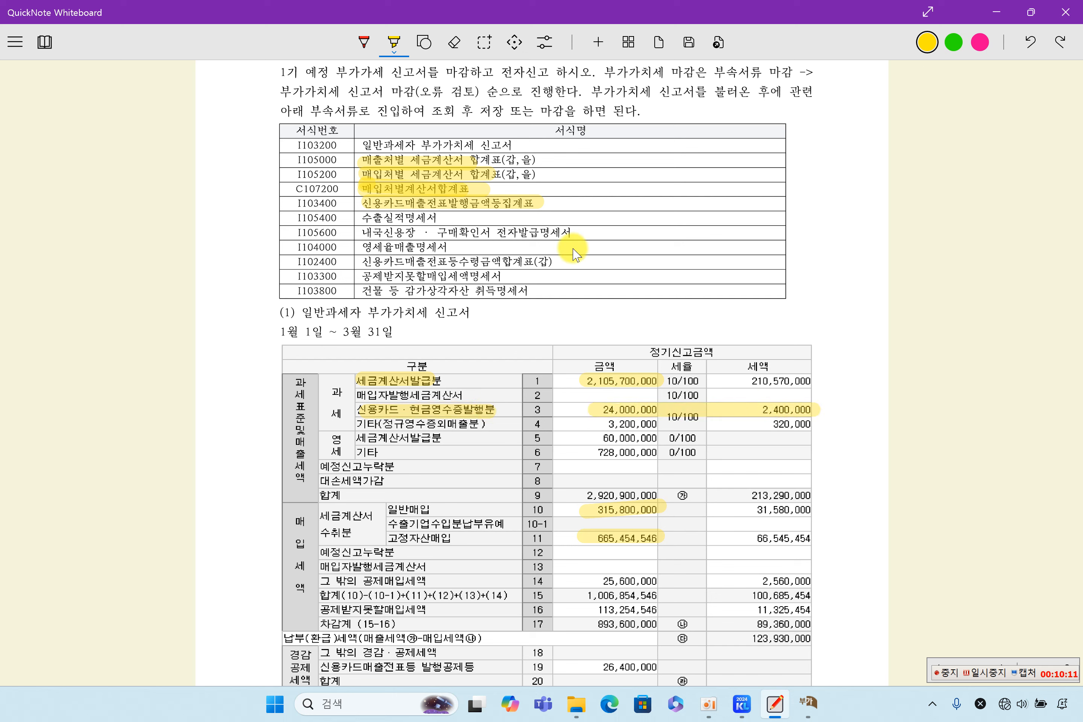
left_click_drag(359, 216, 442, 218)
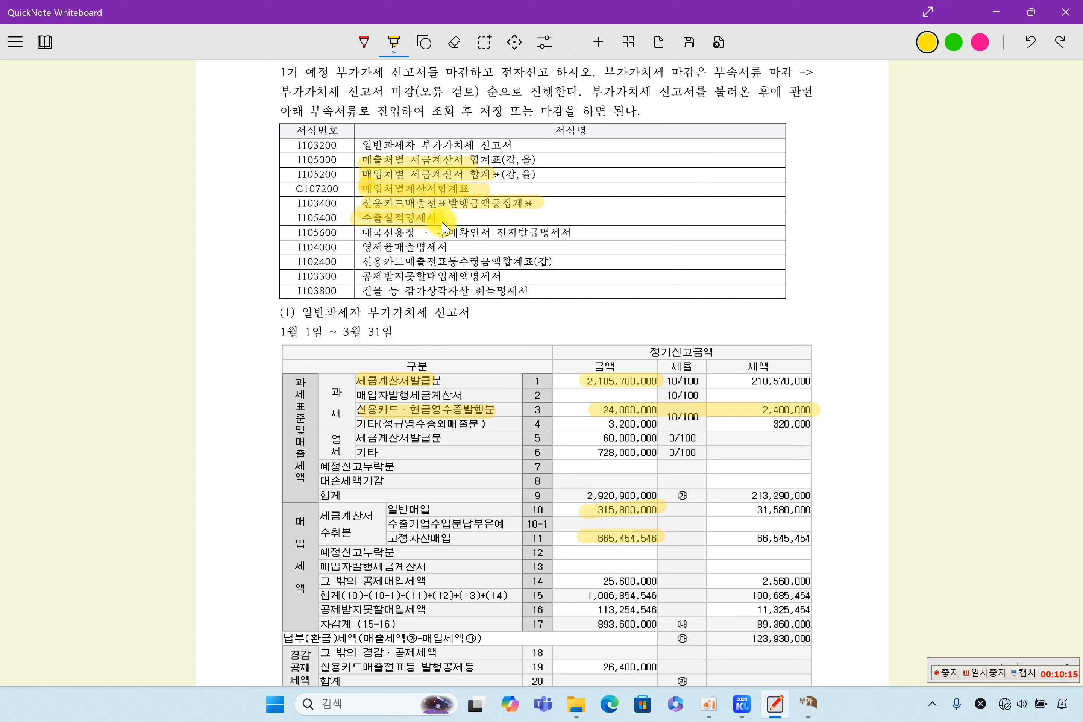
left_click_drag(569, 453, 671, 454)
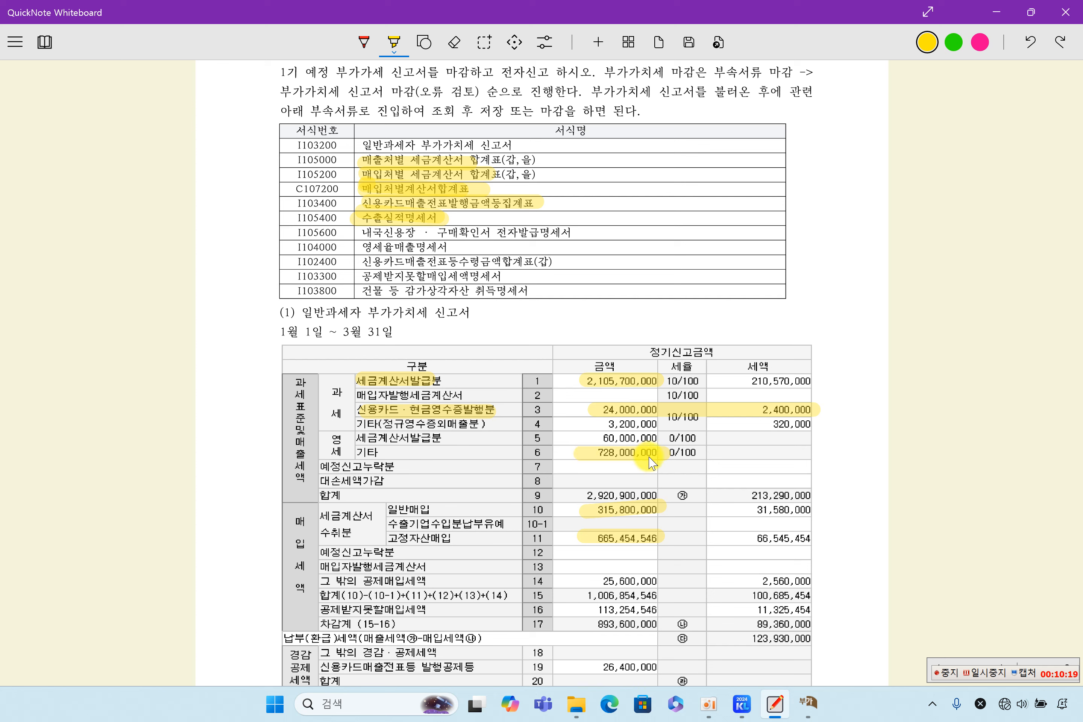
left_click_drag(369, 234, 567, 238)
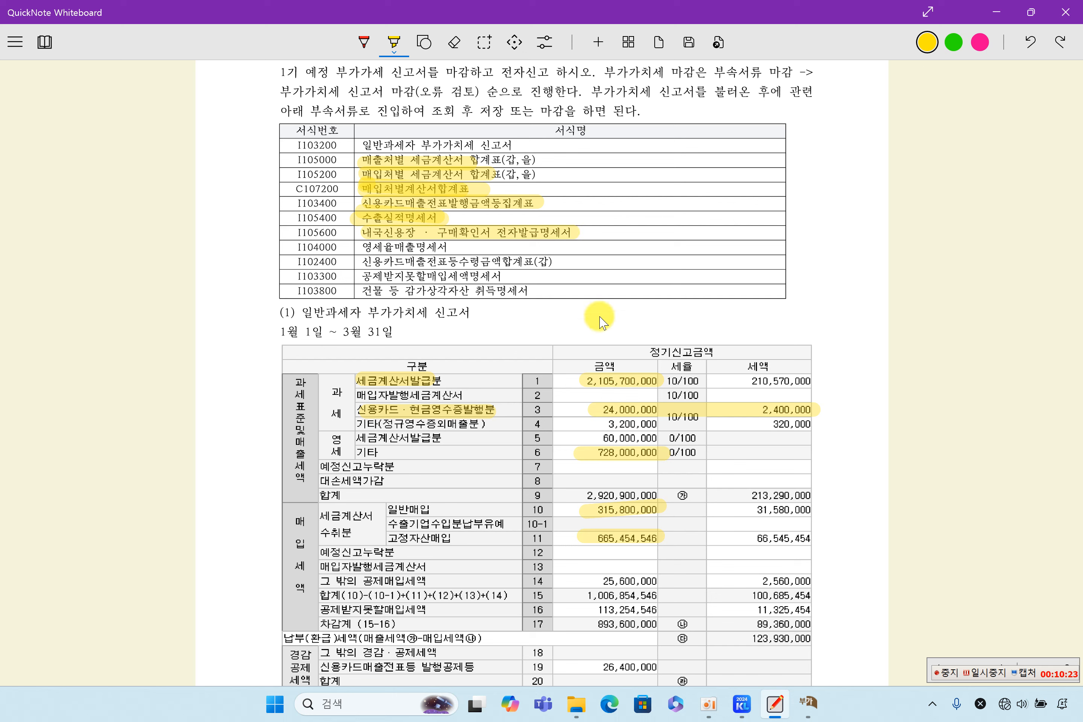
left_click_drag(591, 437, 674, 444)
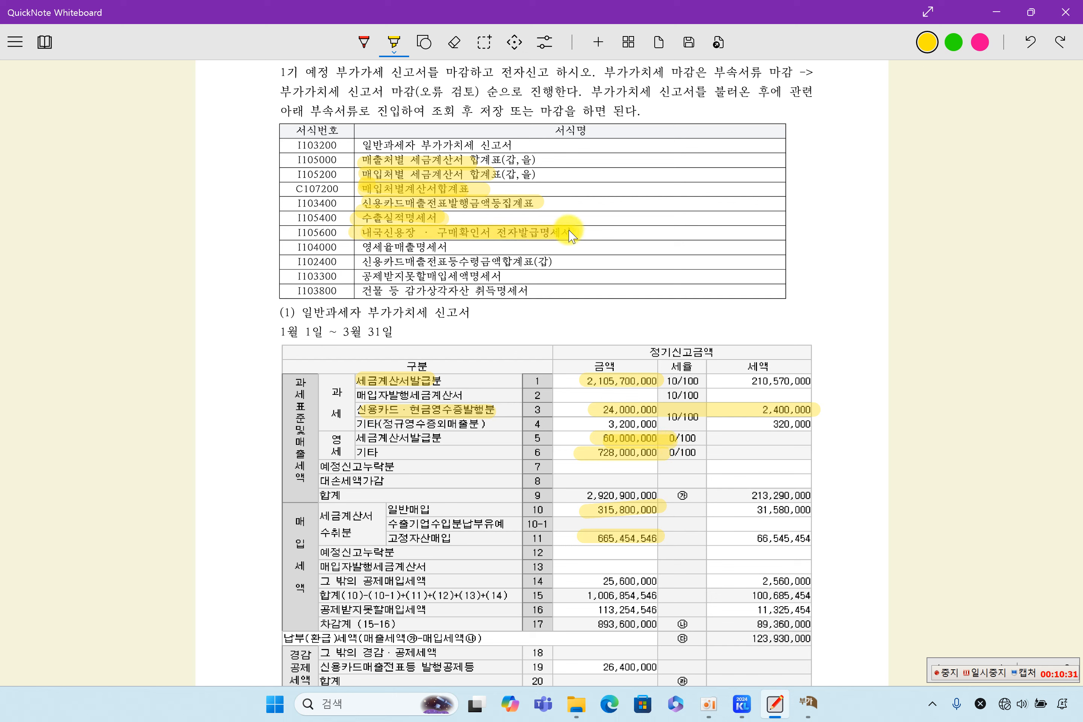
left_click_drag(358, 247, 454, 247)
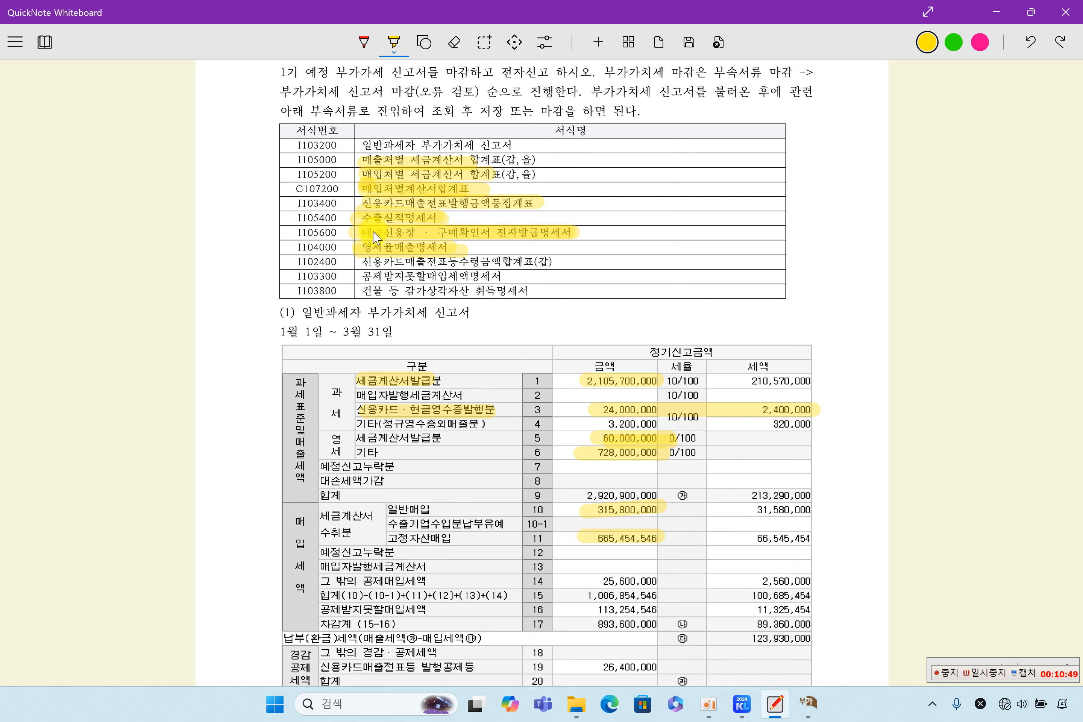
Step: Highlight the 신용카드매출전표등수령금액합계표(갑) form and row 14's 25,600,000 deduction
left_click_drag(361, 262, 534, 260)
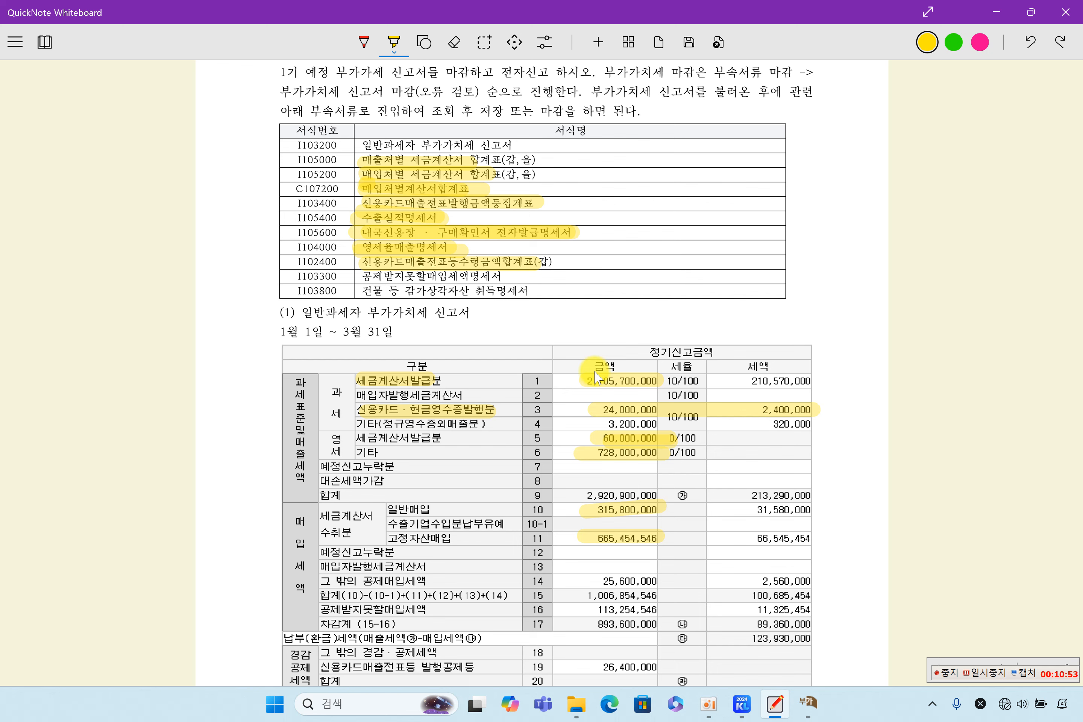
scroll(597, 377, "down", 2)
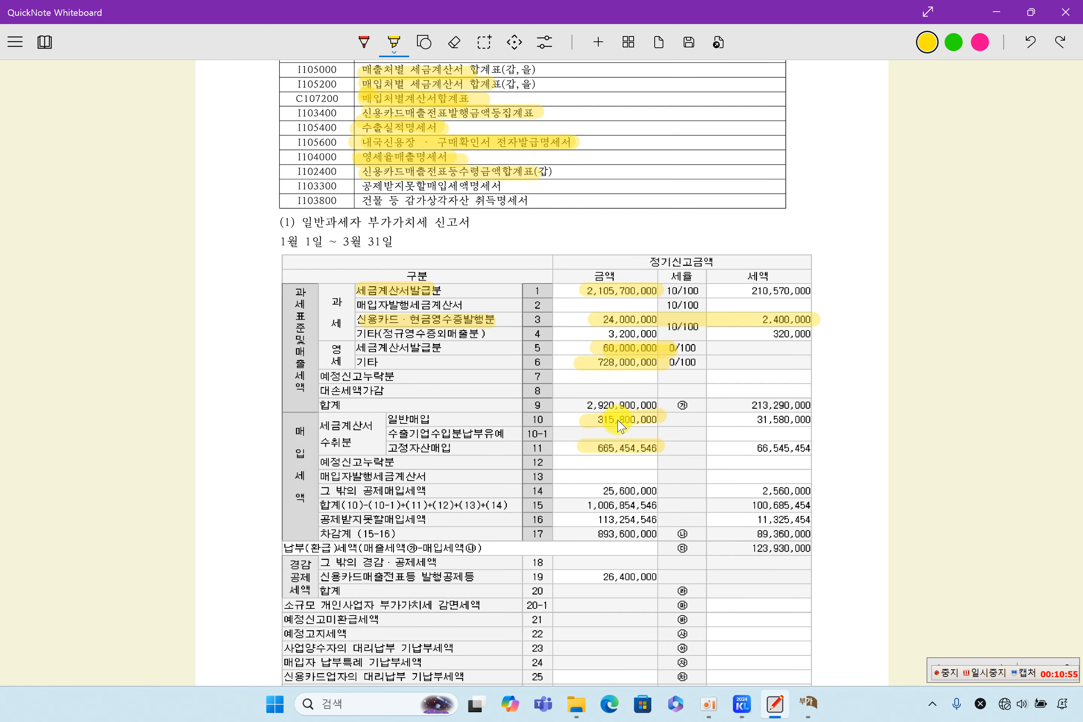
left_click_drag(344, 491, 452, 491)
mouse_move(627, 491)
left_mouse_down()
mouse_move(606, 491)
mouse_move(658, 492)
left_mouse_up()
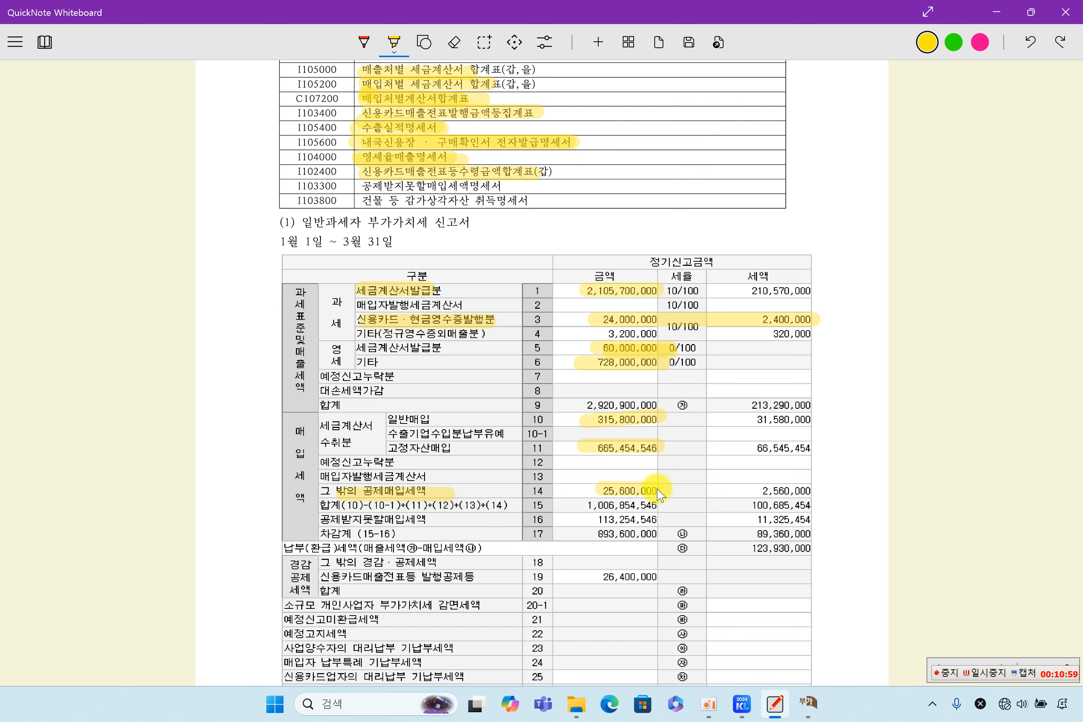
scroll(684, 517, "down", 12)
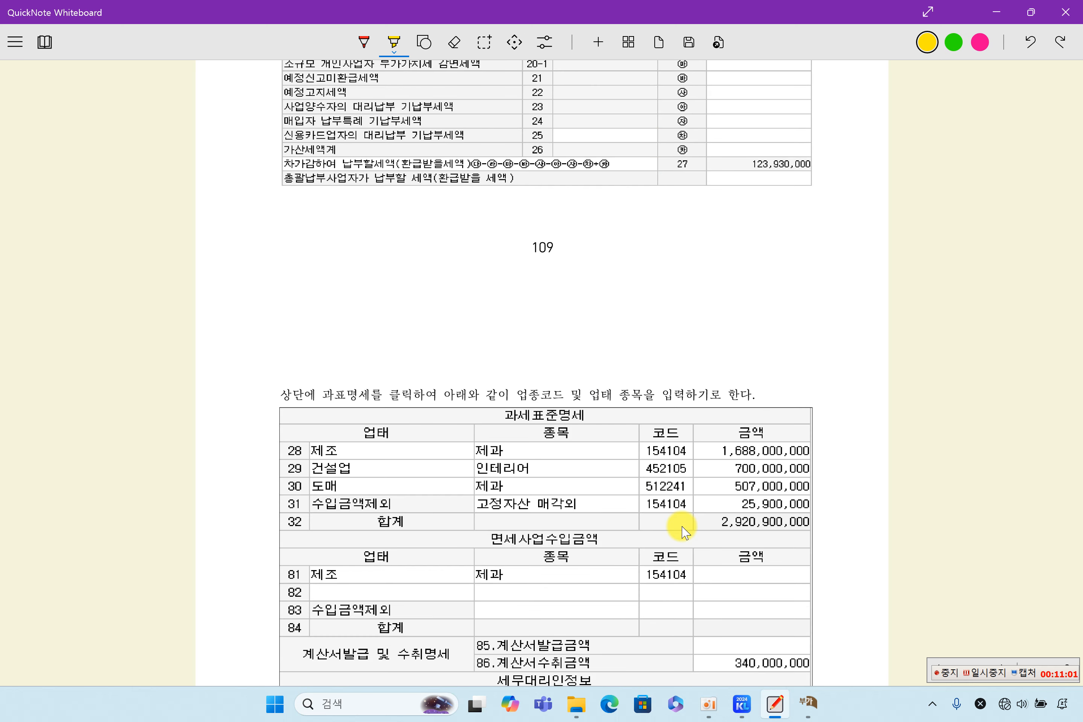
scroll(684, 531, "down", 12)
scroll(684, 531, "up", 20)
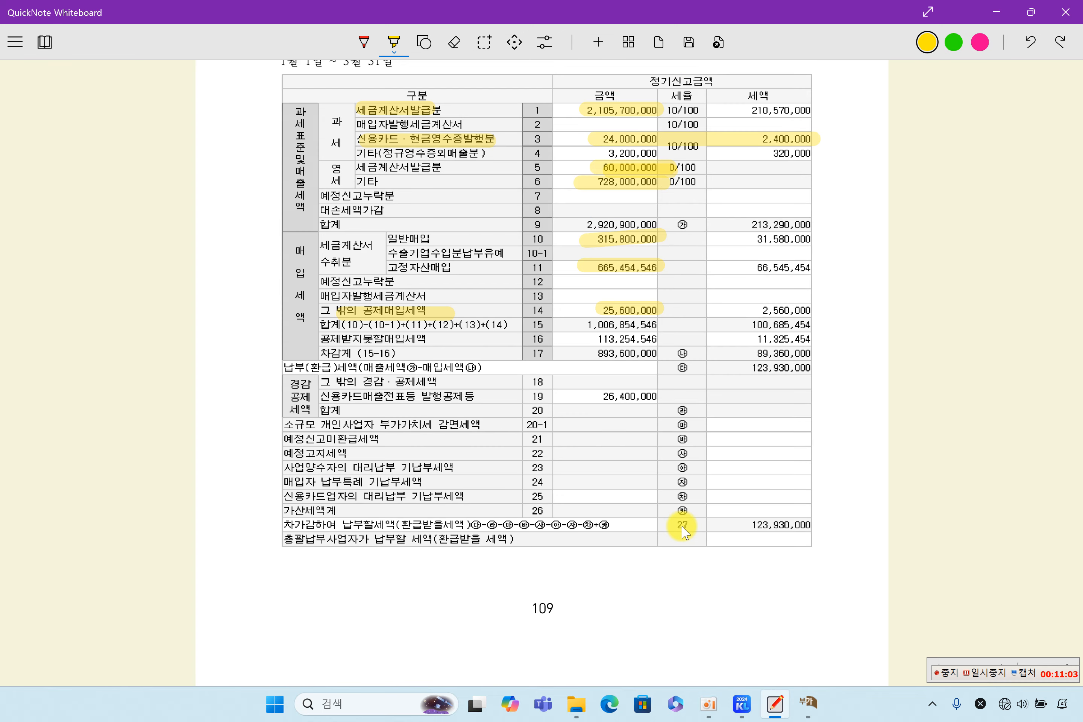
left_click(809, 700)
Step: Close the tax base breakdown and match row 14's 25,600,000 to card purchases 3,600,000 and 22,000,000
left_click(525, 502)
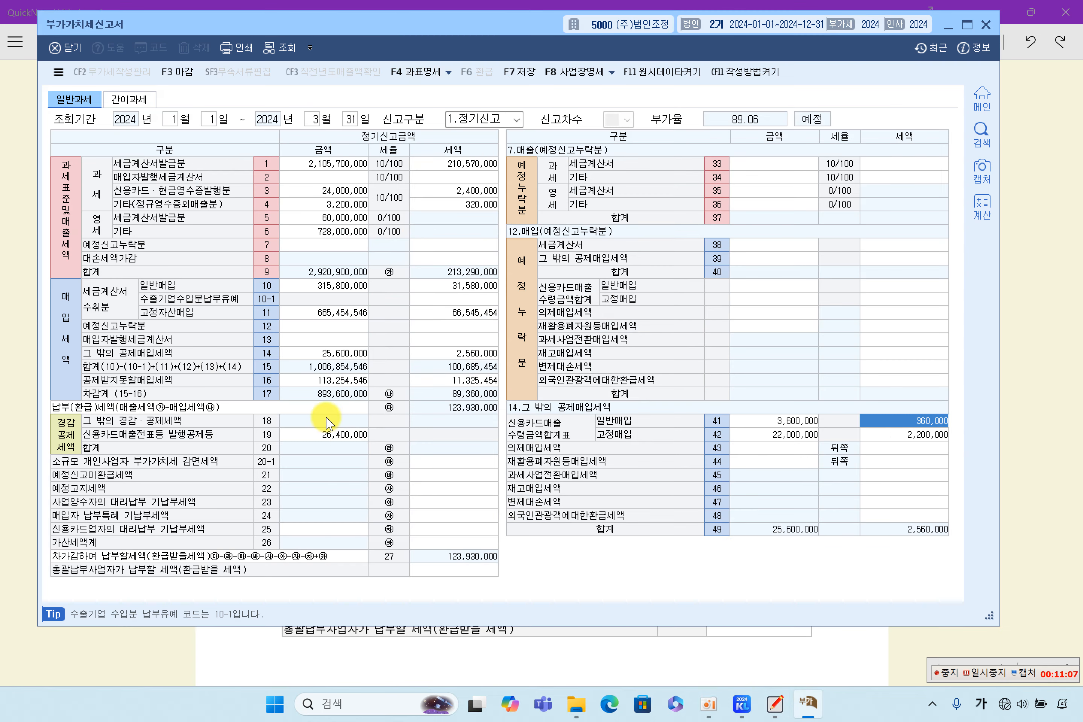
left_click(341, 381)
left_click(339, 353)
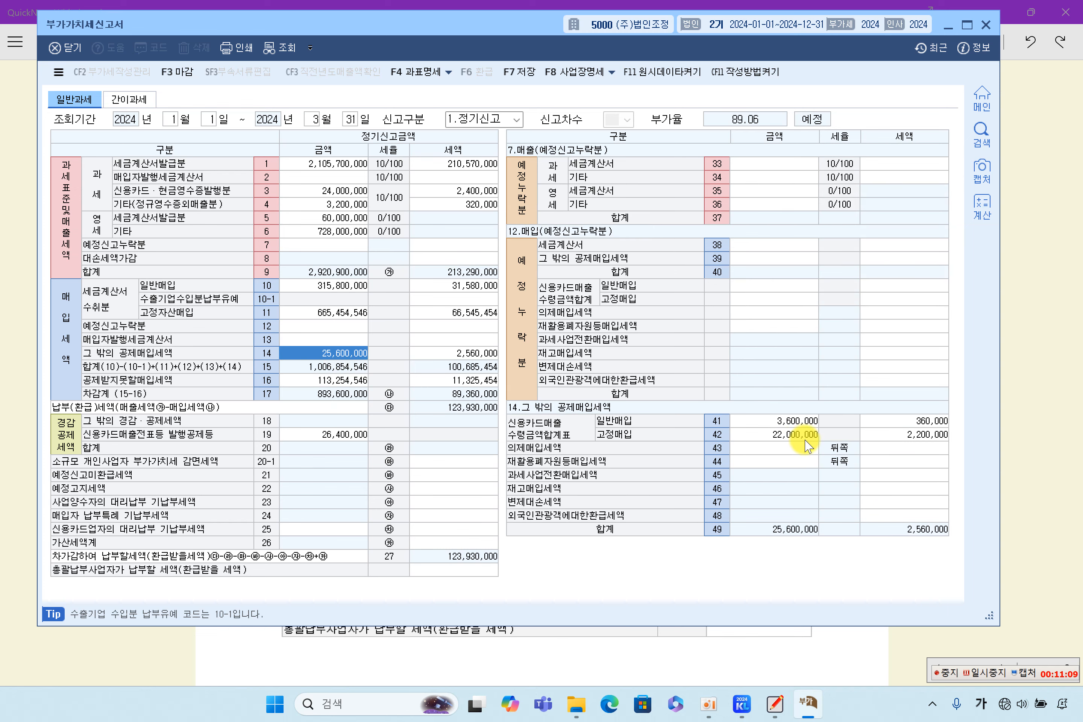
left_click(777, 425)
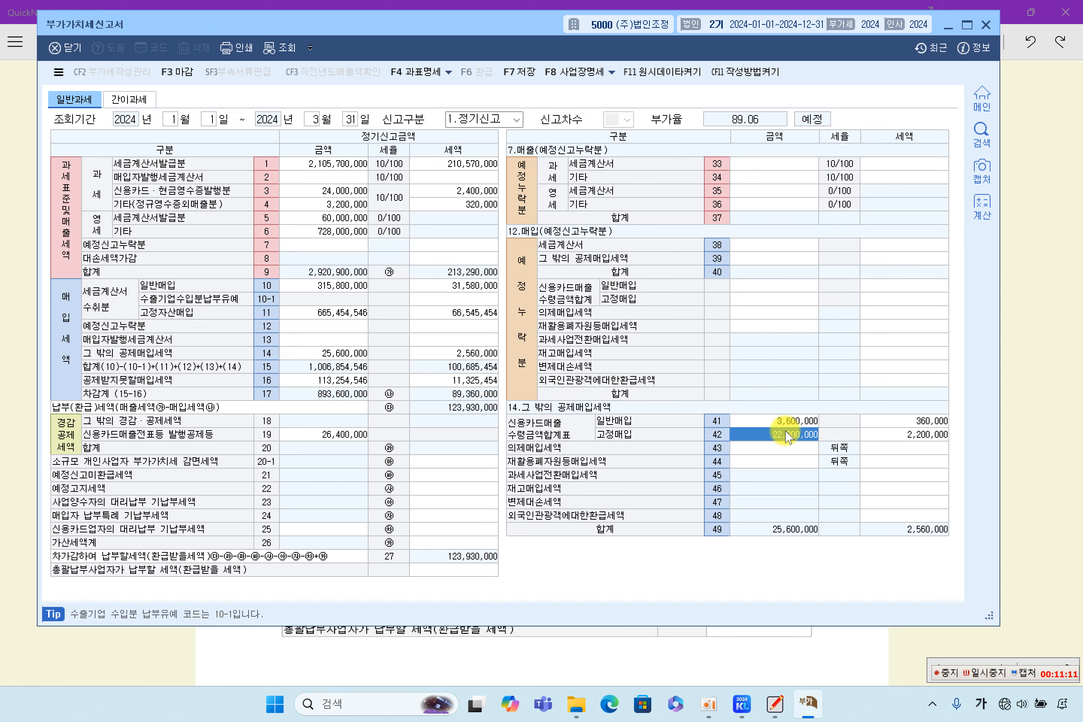
left_click(786, 436)
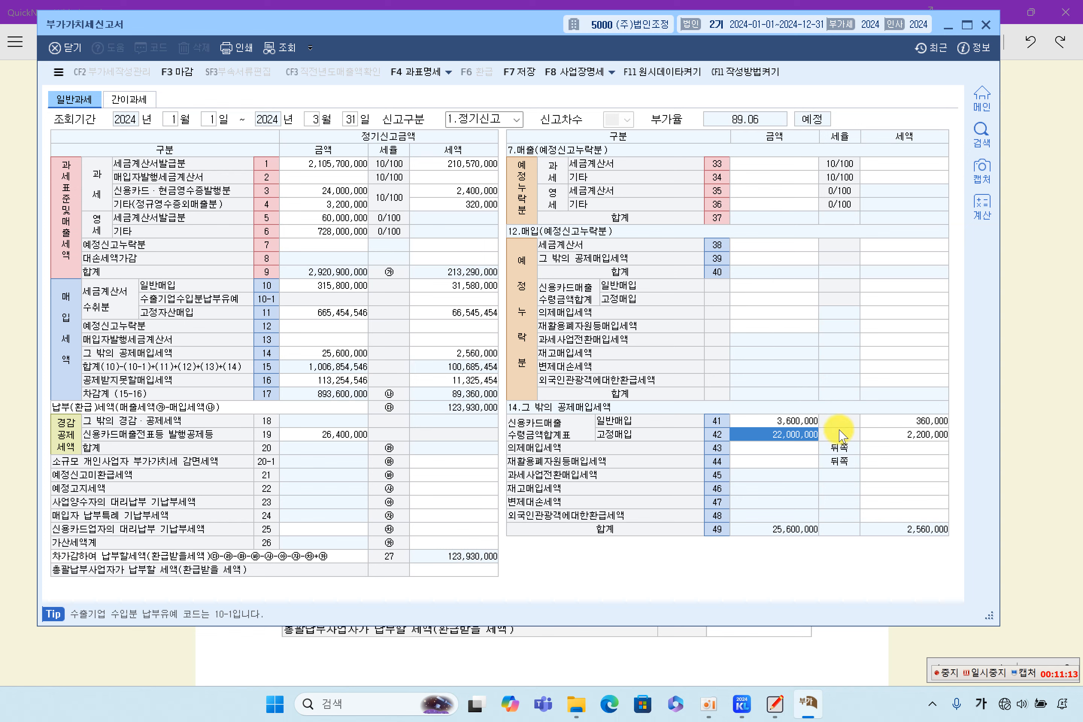
left_click(636, 656)
scroll(518, 368, "up", 1)
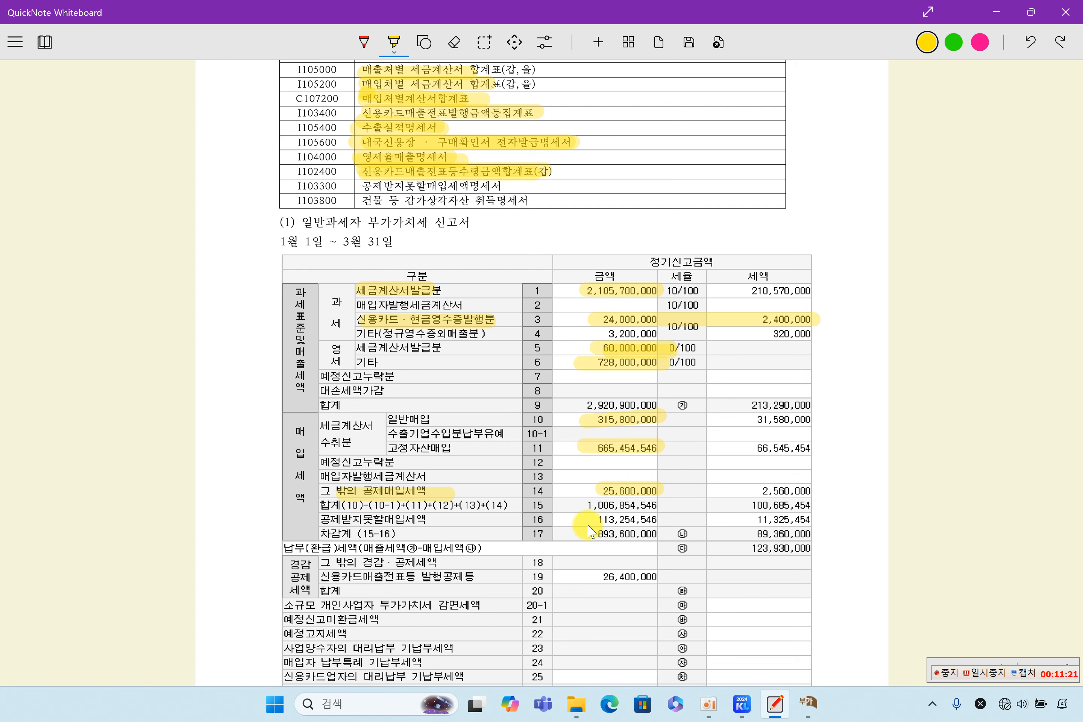
Step: Highlight row 16's 113,254,546 and 11,325,454, row 11's 665,454,546, and the deduction form name
left_click_drag(584, 519, 667, 518)
left_click_drag(736, 520, 820, 520)
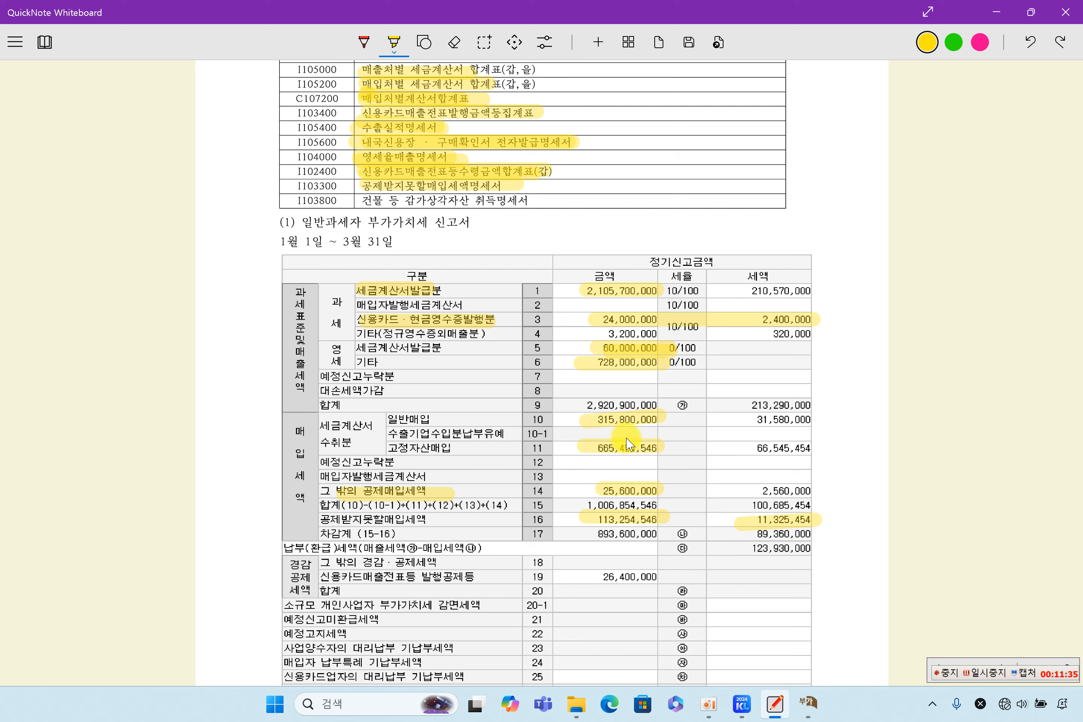
mouse_move(583, 454)
left_mouse_down()
mouse_move(674, 451)
mouse_move(667, 460)
left_mouse_up()
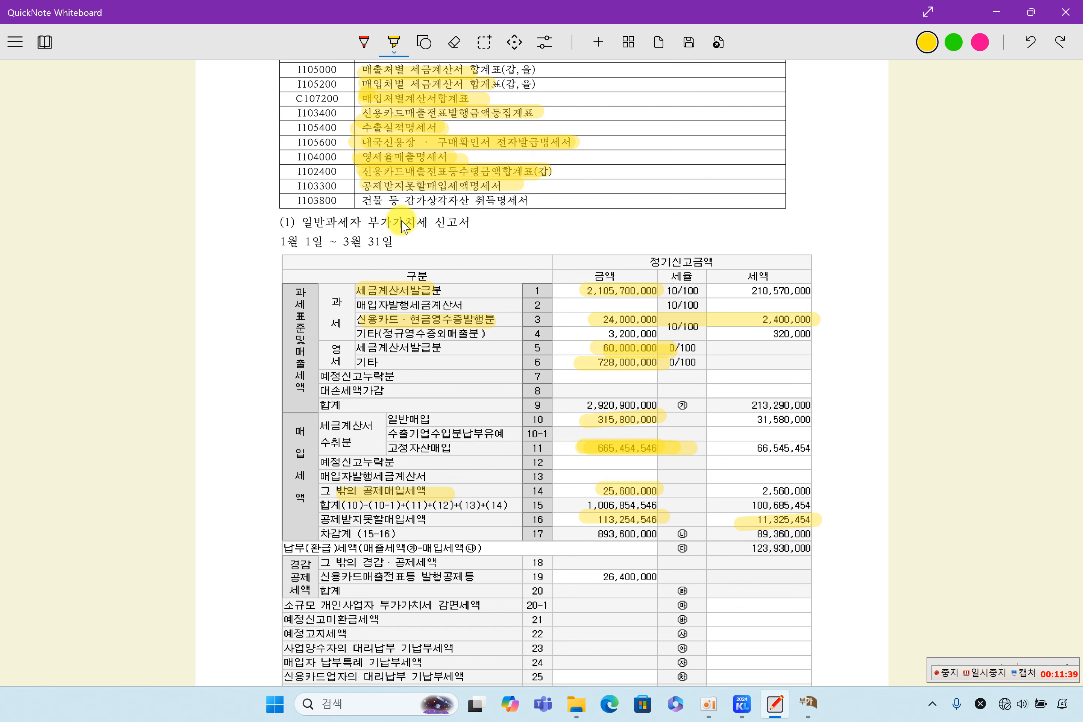
left_click_drag(364, 201, 515, 201)
Step: Mark the form-code list with vertical highlights and highlight 일반과세자 부가가치세 신고서
scroll(532, 228, "up", 2)
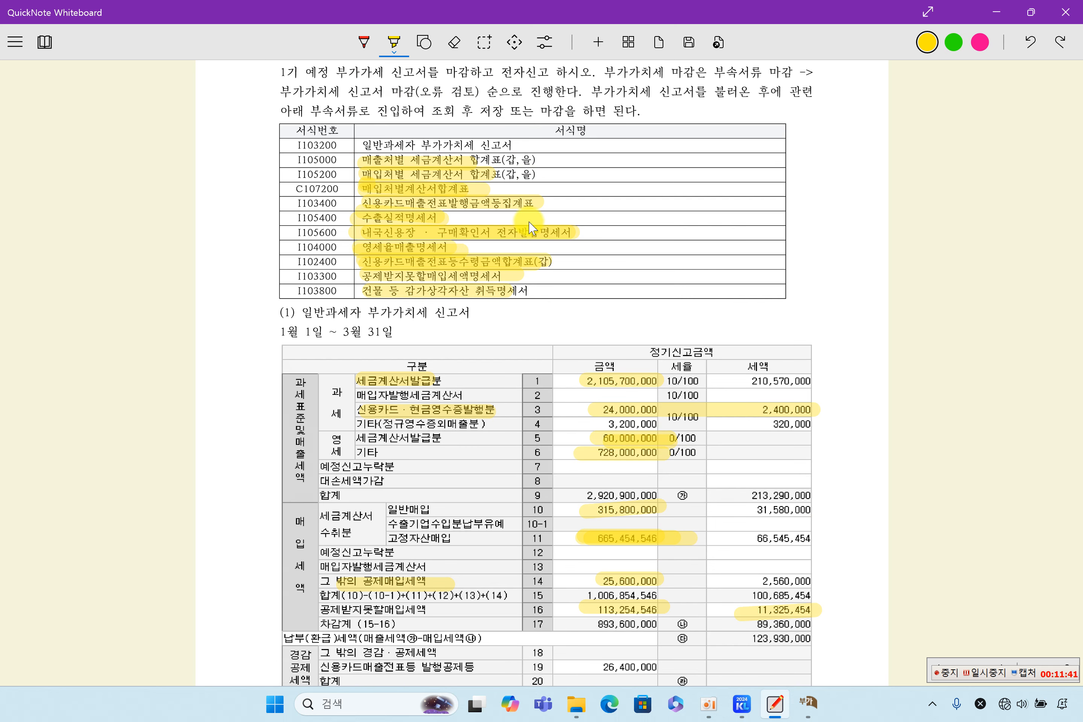
left_click_drag(580, 160, 586, 291)
scroll(640, 390, "down", 4)
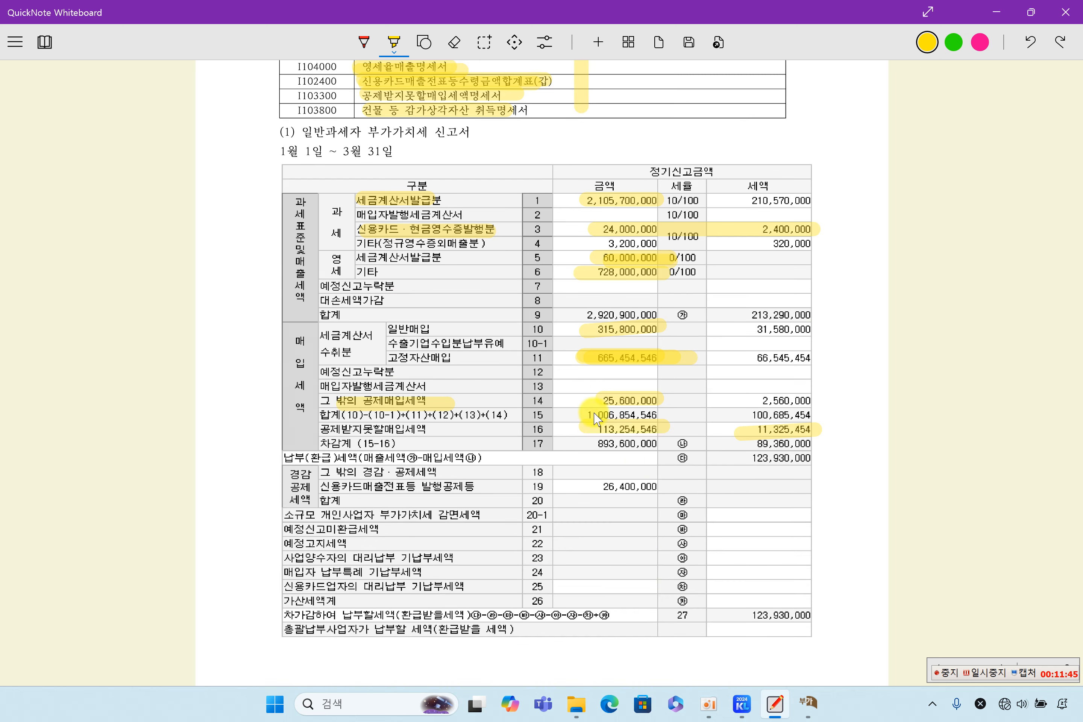
scroll(643, 404, "up", 2)
scroll(647, 405, "up", 2)
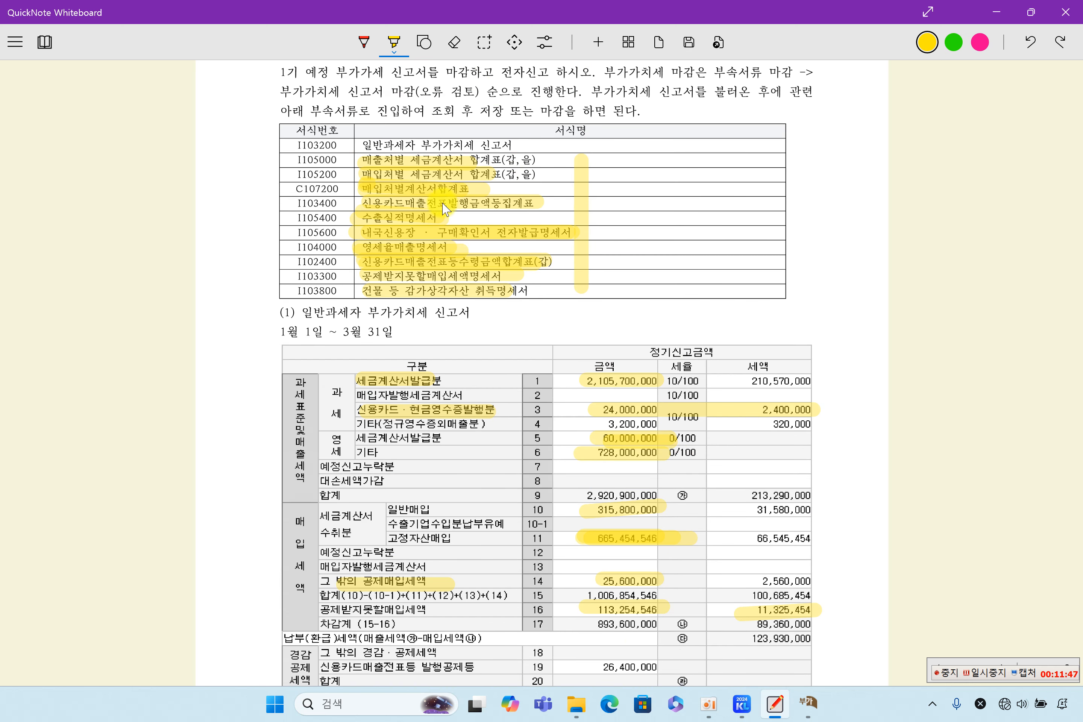
mouse_move(360, 238)
left_mouse_down()
mouse_move(361, 296)
mouse_move(353, 160)
mouse_move(352, 281)
left_mouse_up()
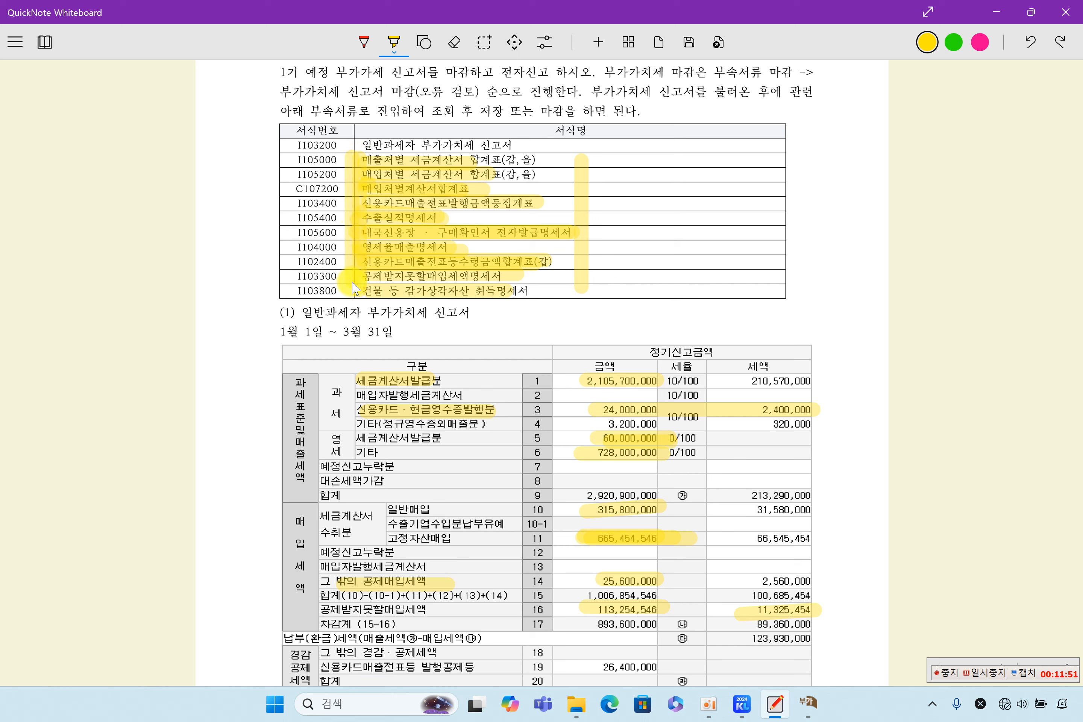
left_click_drag(402, 149, 535, 155)
left_click_drag(423, 137, 417, 136)
left_click_drag(358, 159, 359, 311)
left_click(553, 176)
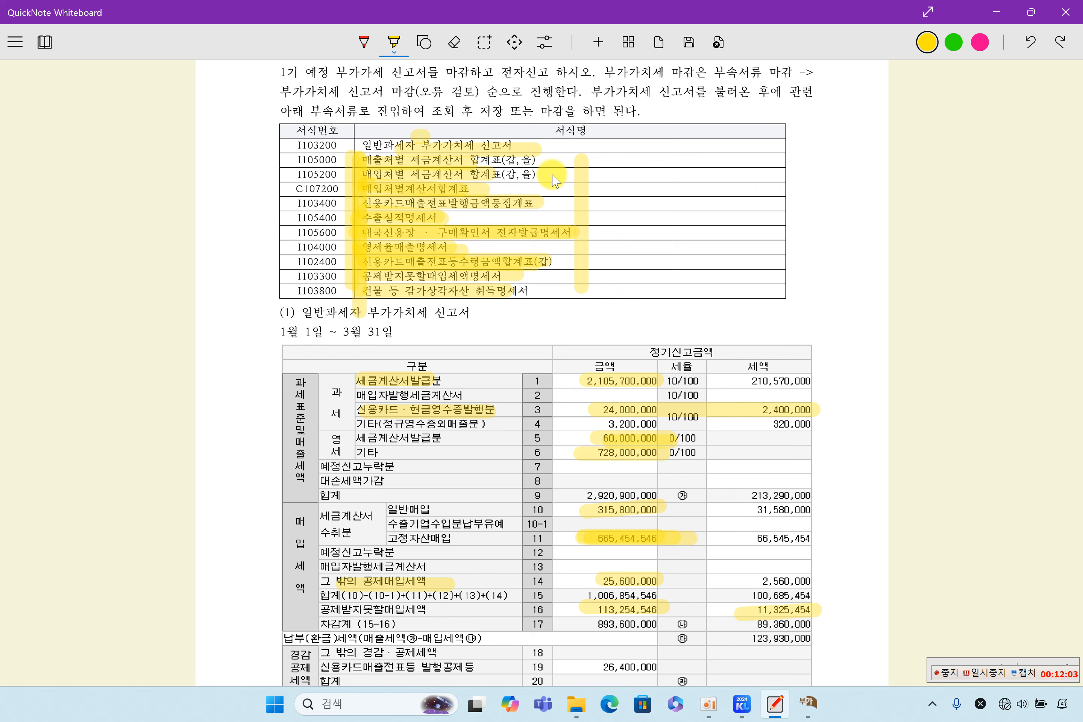
Step: Scroll through the return table reviewing highlighted amounts from row 1 down to row 16
scroll(555, 180, "up", 2)
scroll(554, 180, "down", 2)
scroll(582, 217, "down", 4)
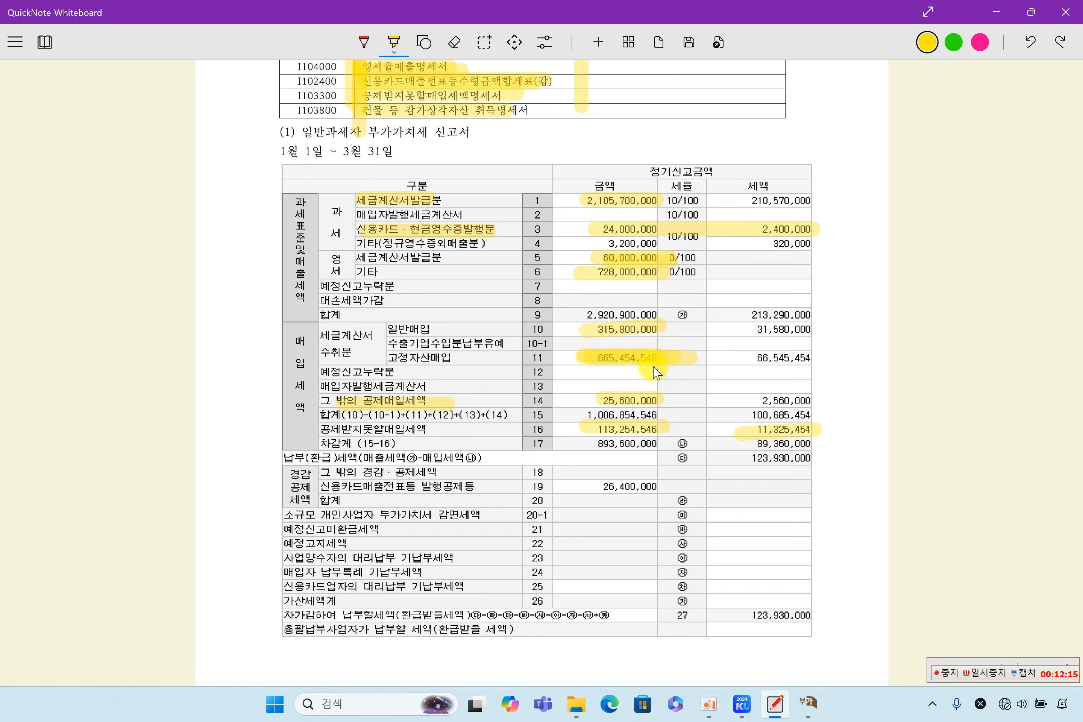
scroll(656, 373, "up", 6)
scroll(656, 373, "down", 2)
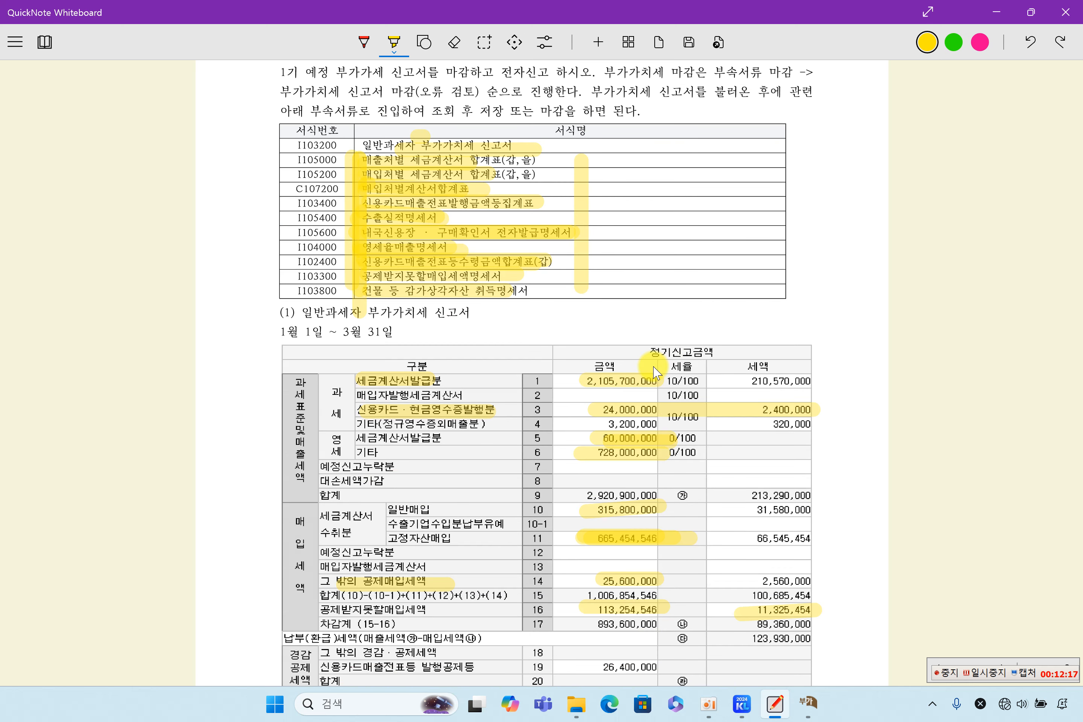
scroll(657, 372, "down", 2)
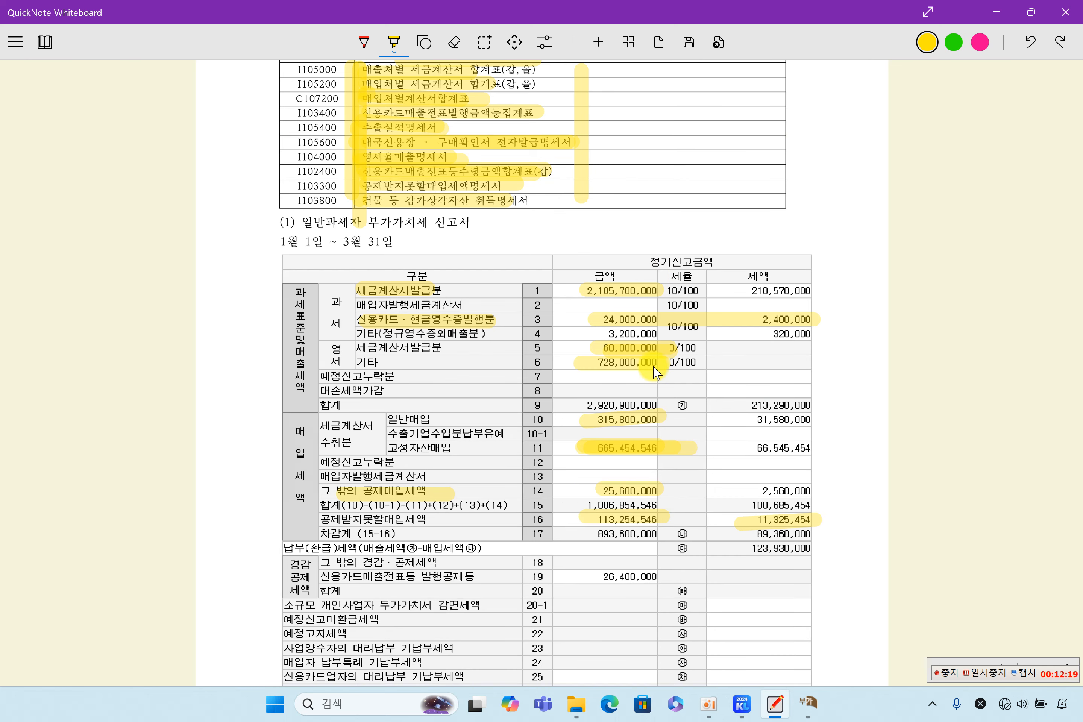
scroll(656, 373, "down", 2)
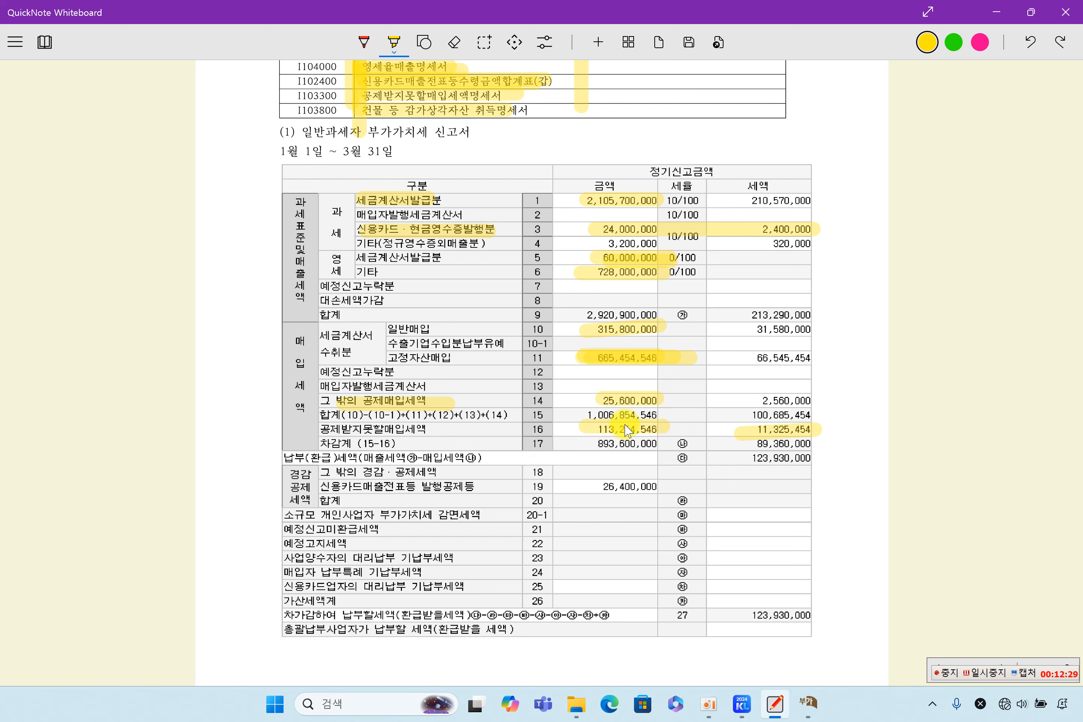
scroll(575, 400, "down", 3)
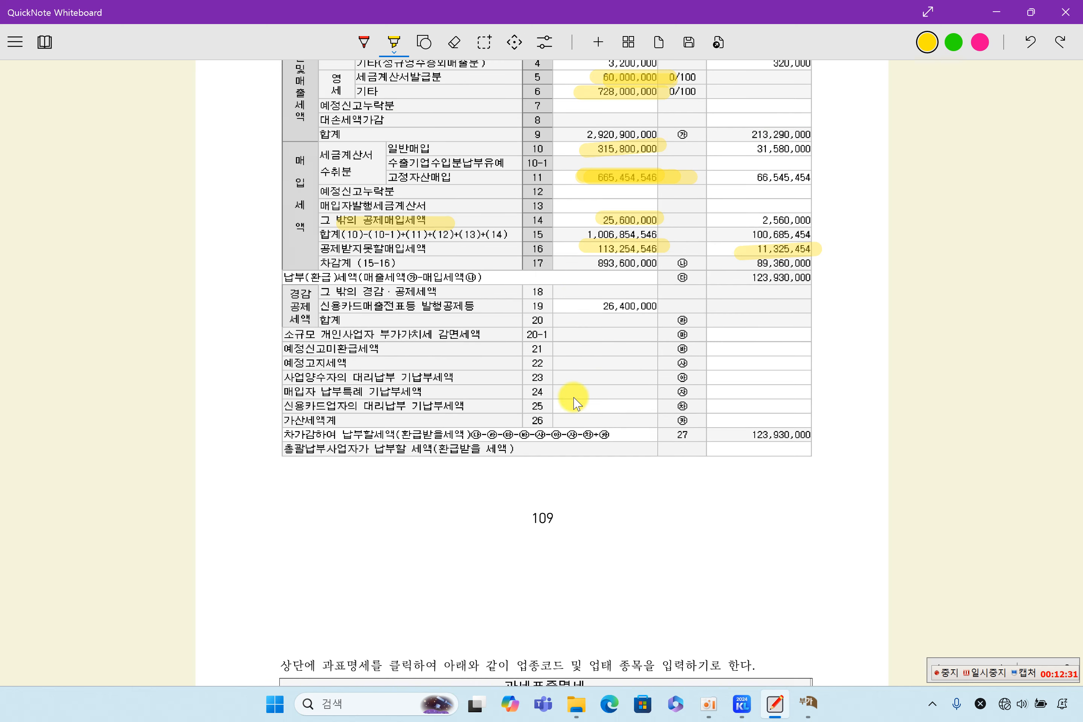
Step: Scroll past the 과세표준명세 images and highlight the (2) 세금계산서합계표 heading and 1월 1일 ~ 3월 31일
scroll(574, 400, "down", 7)
scroll(577, 404, "down", 2)
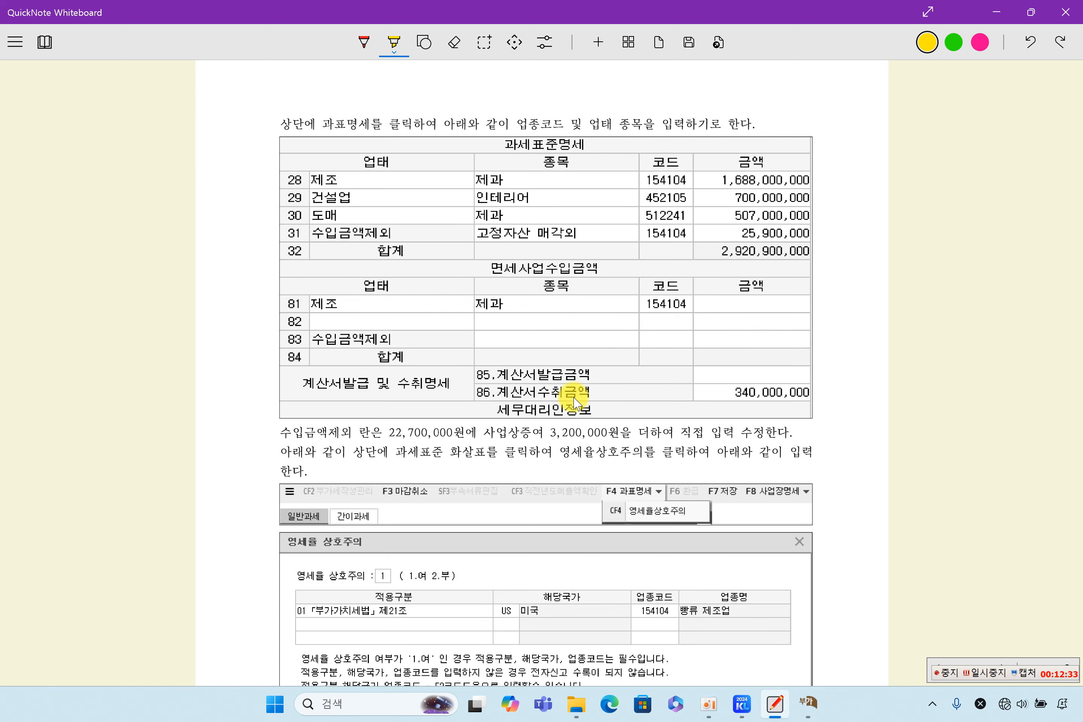
scroll(577, 403, "down", 2)
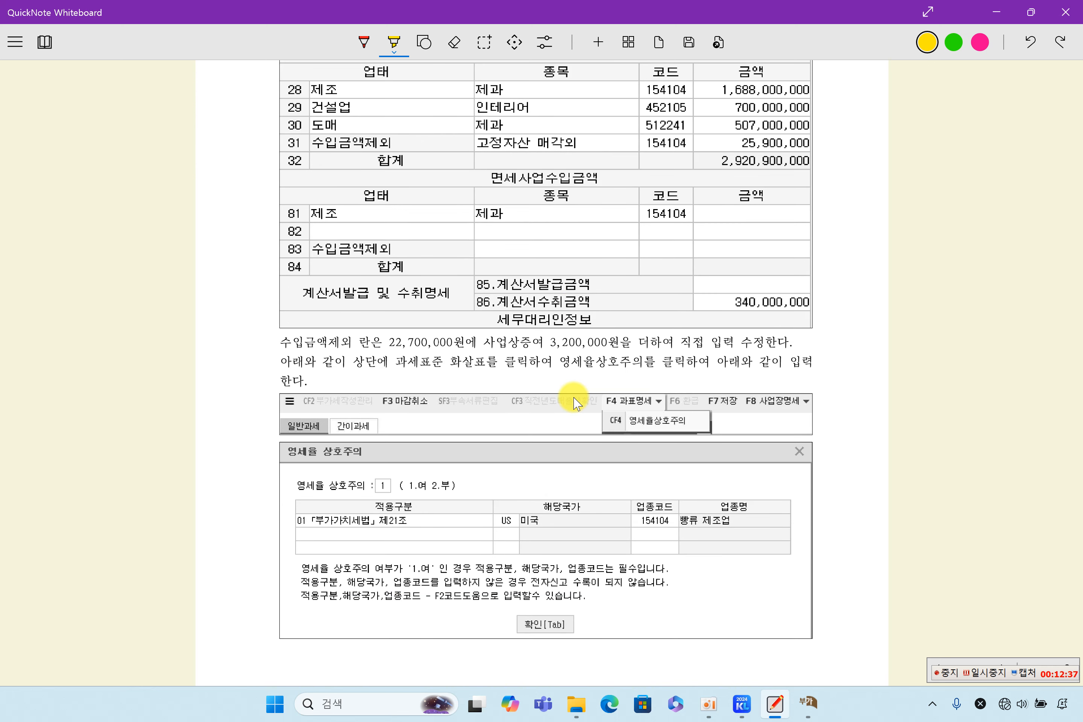
scroll(574, 404, "up", 2)
left_click_drag(325, 126, 400, 124)
scroll(534, 411, "down", 2)
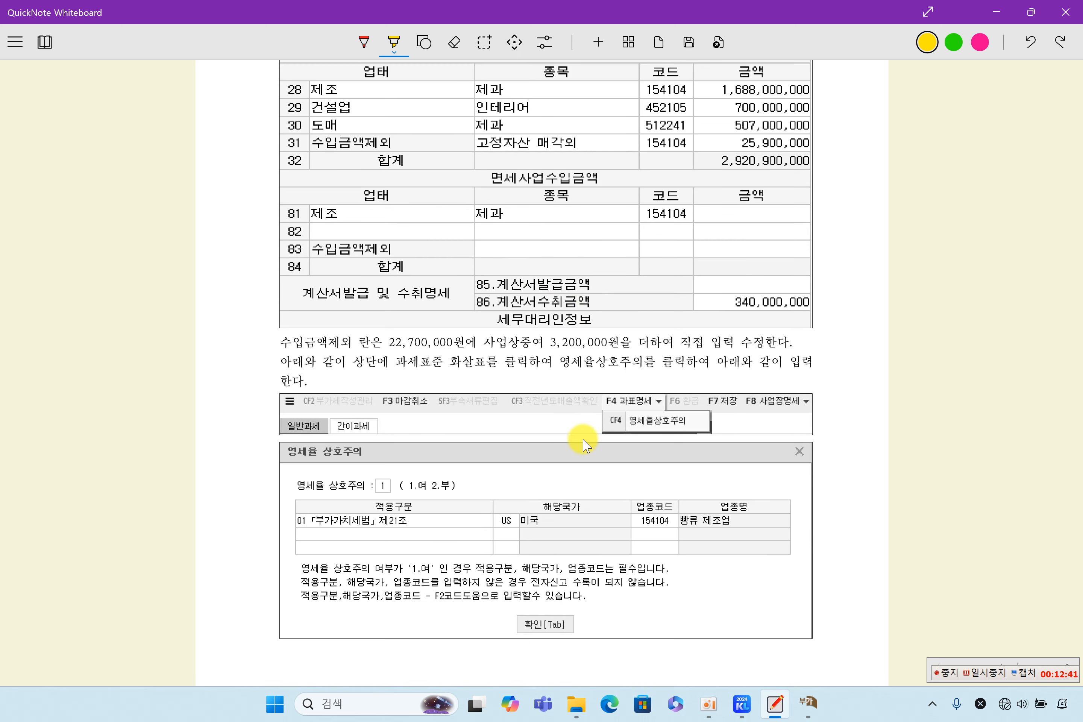
scroll(566, 443, "down", 20)
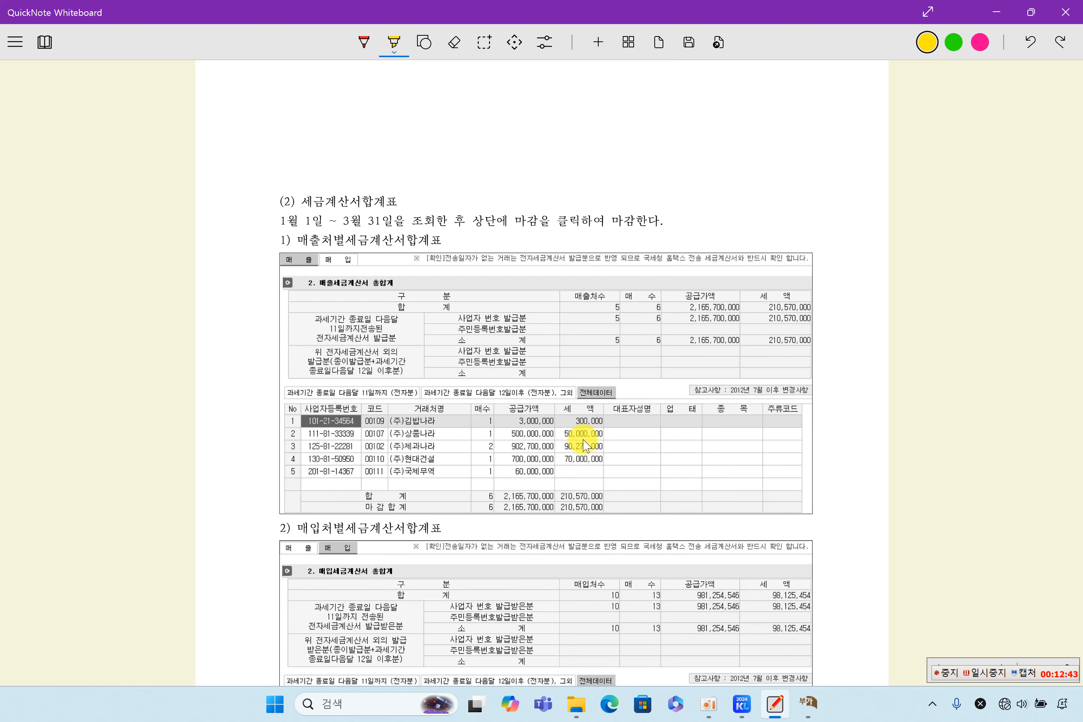
scroll(584, 445, "down", 2)
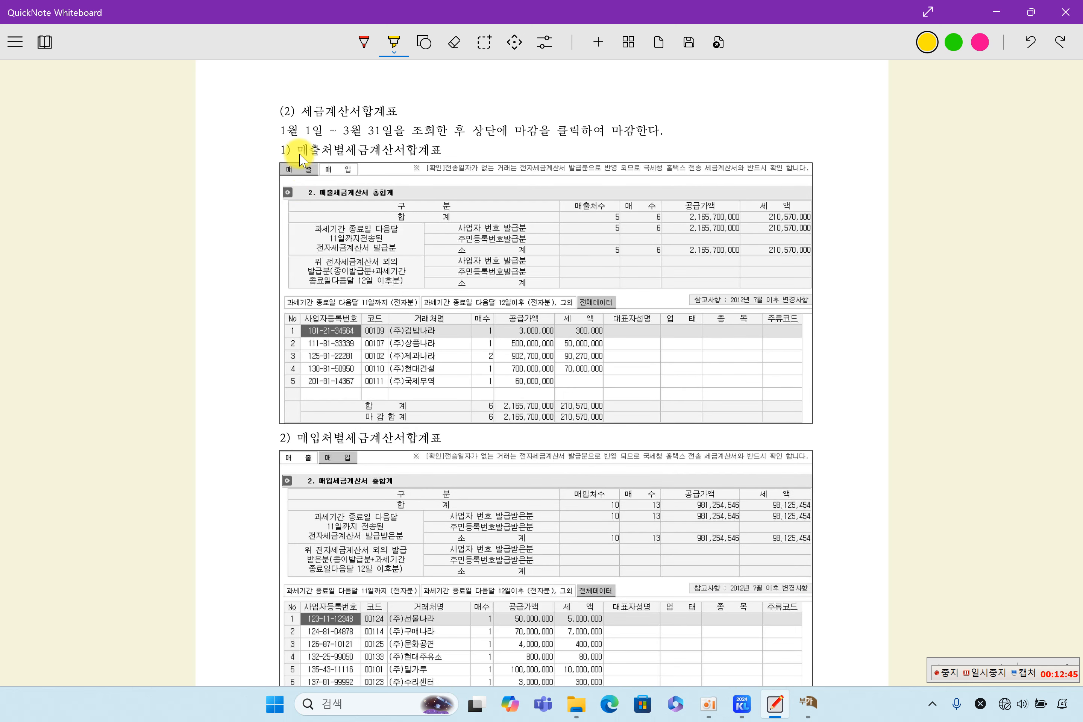
left_click_drag(296, 116, 385, 120)
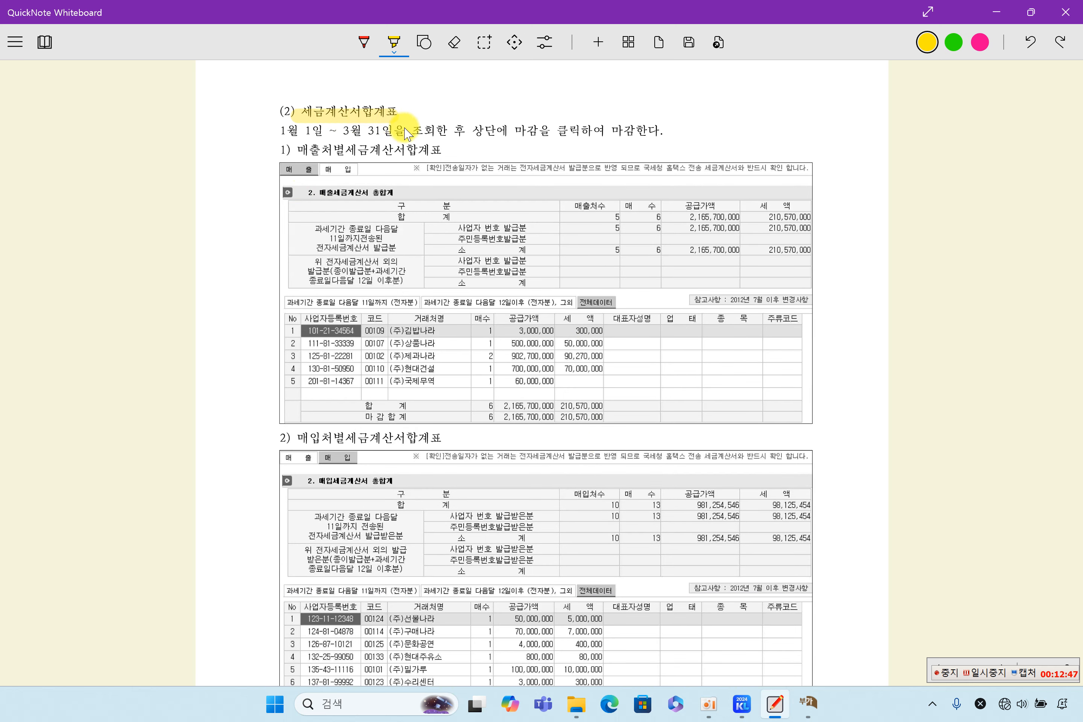
left_click_drag(279, 131, 382, 131)
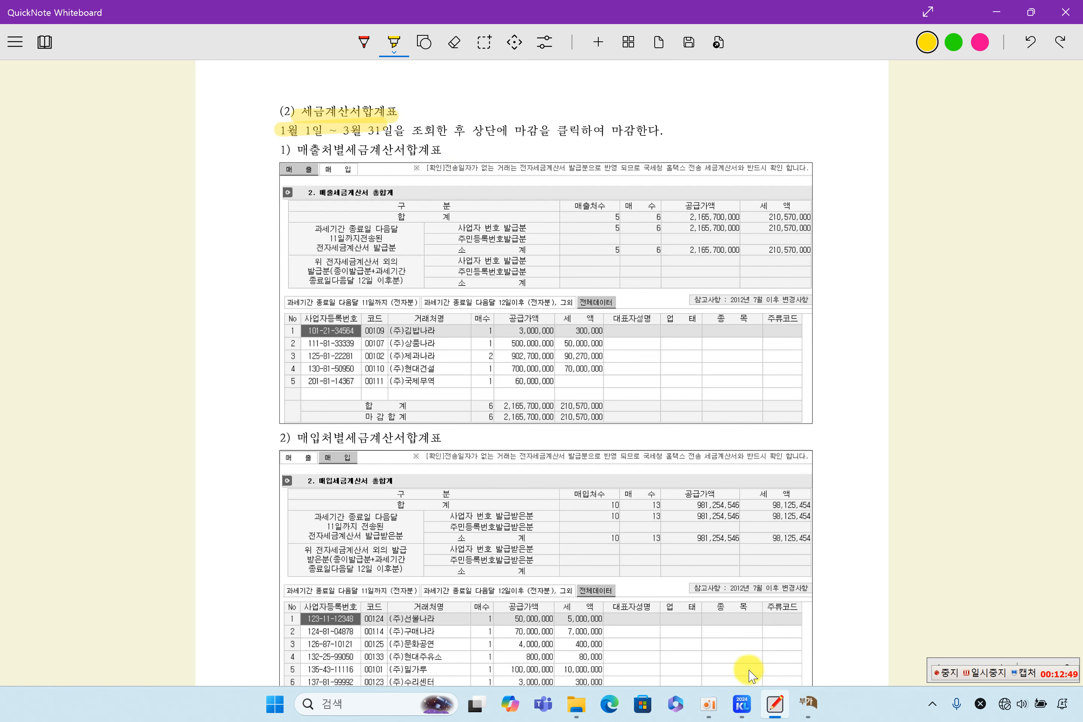
Step: Load the 세금계산서합계표 in KcLep for the January–March 2024 period
left_click(742, 703)
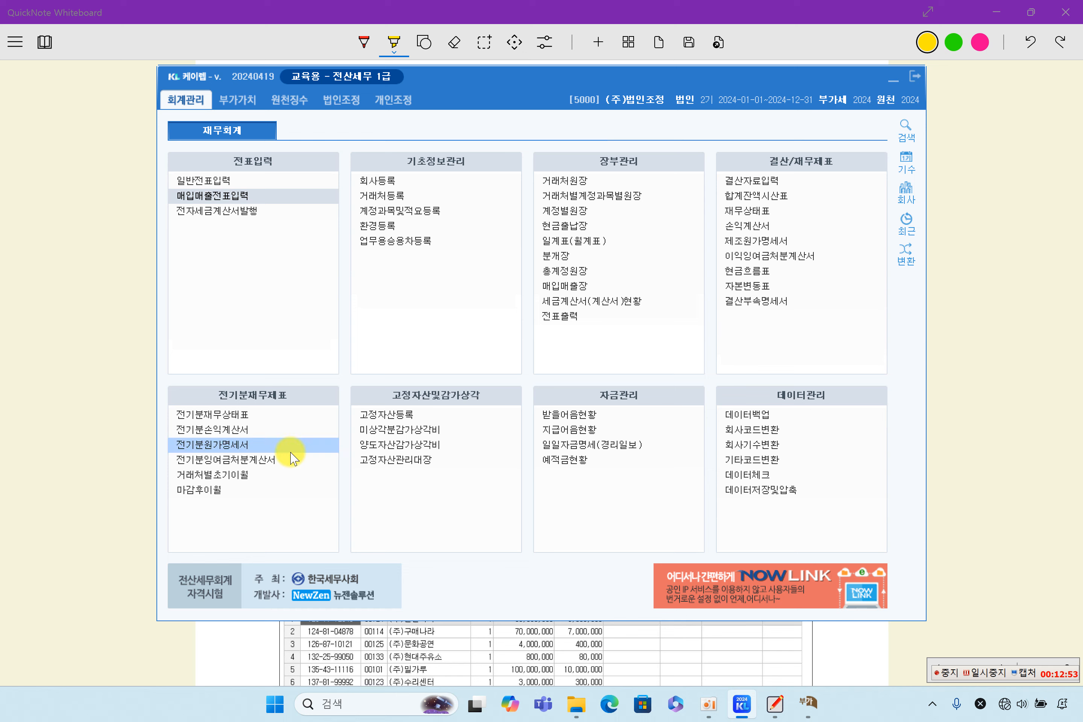
left_click(247, 100)
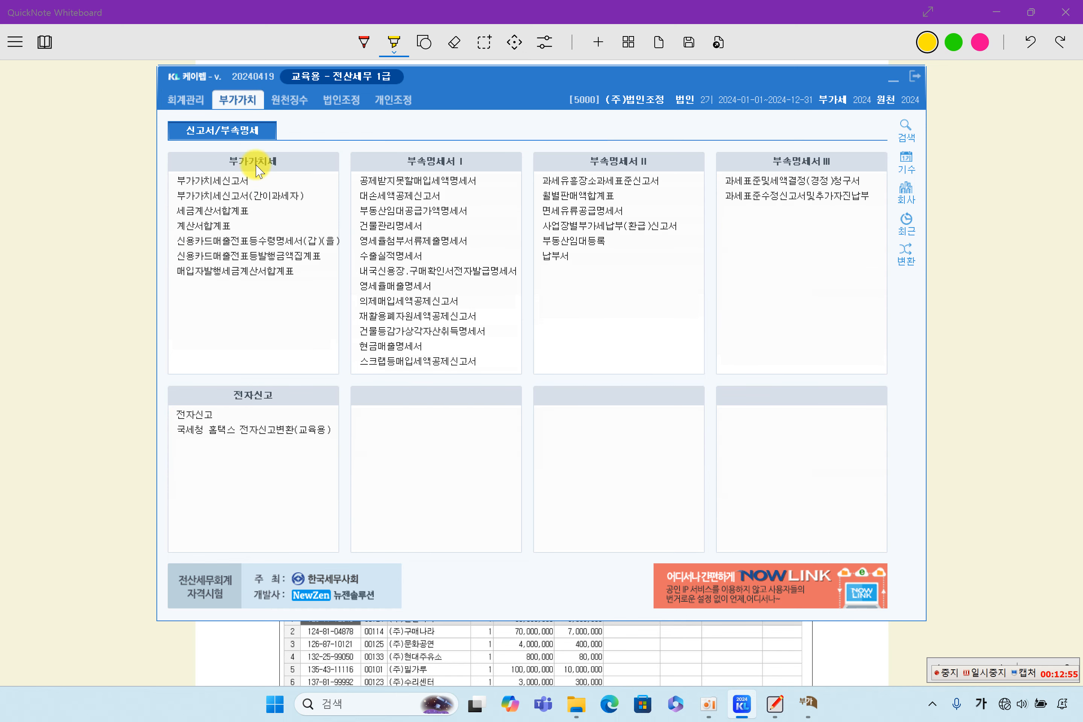
left_click(251, 212)
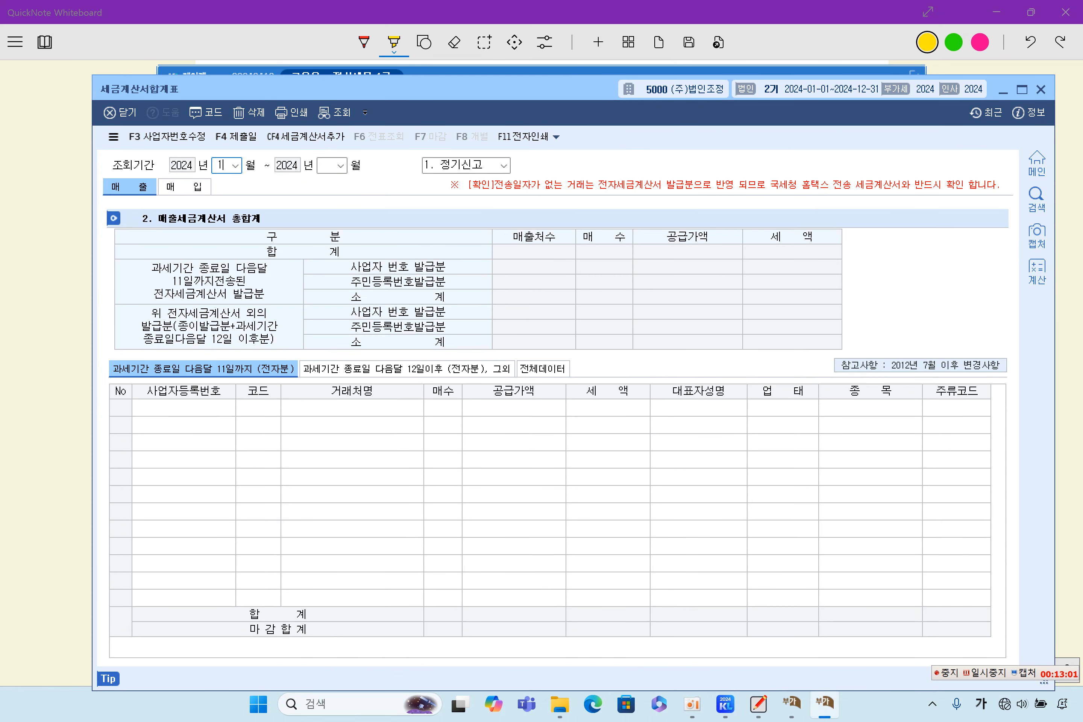
type("3")
key("Return")
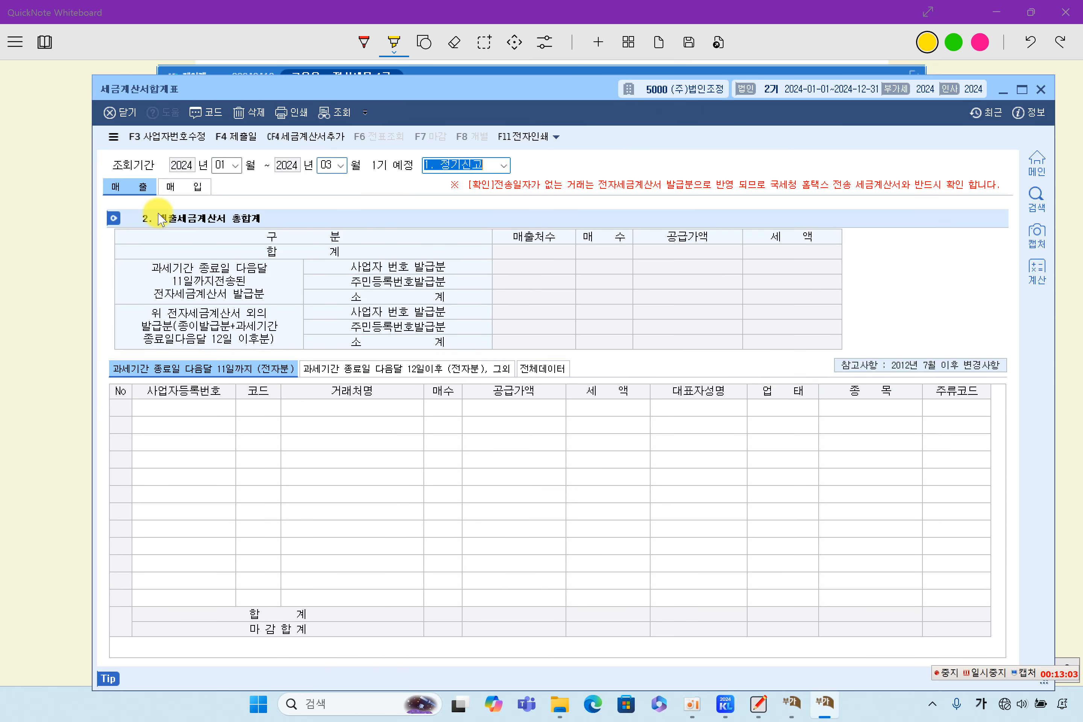
key("Return")
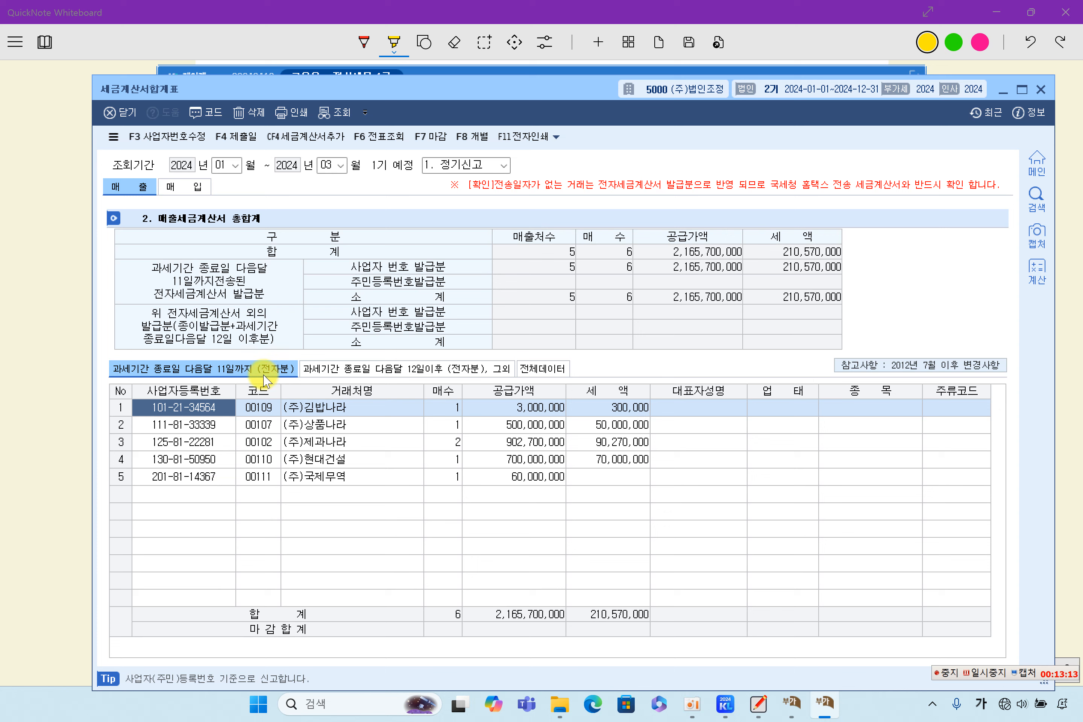
Step: Review the deadline tabs (2,165,700,000 supply, 210,570,000 tax) and open (주)제과나라's vouchers
left_click(472, 371)
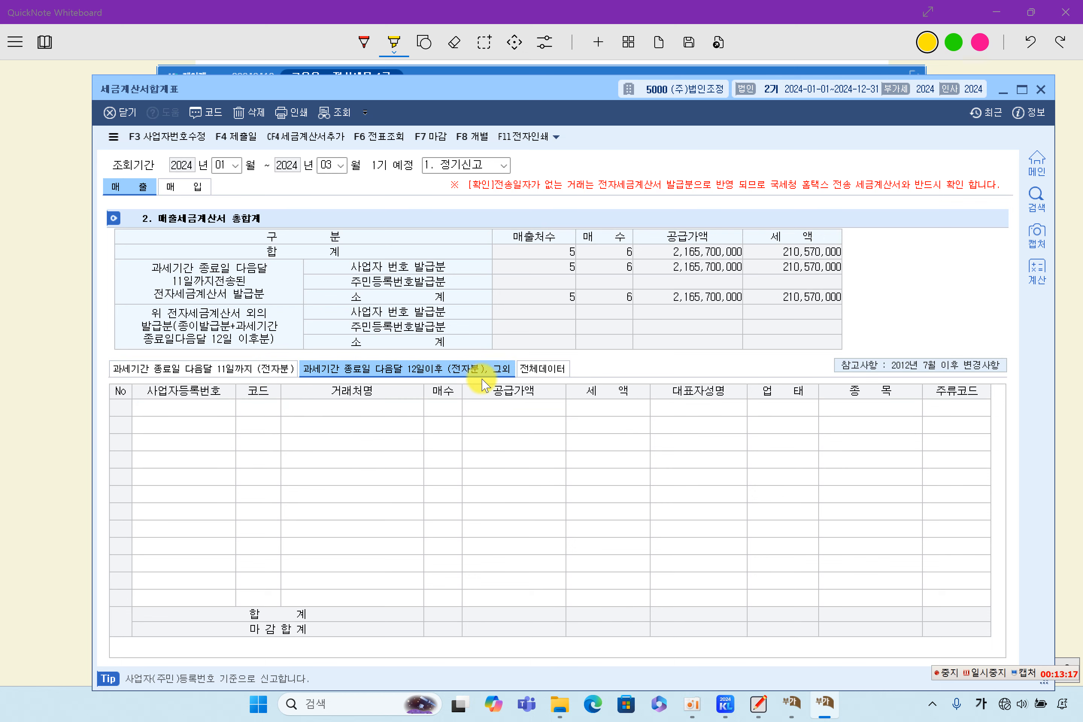
left_click(261, 366)
left_click(370, 368)
left_click(561, 369)
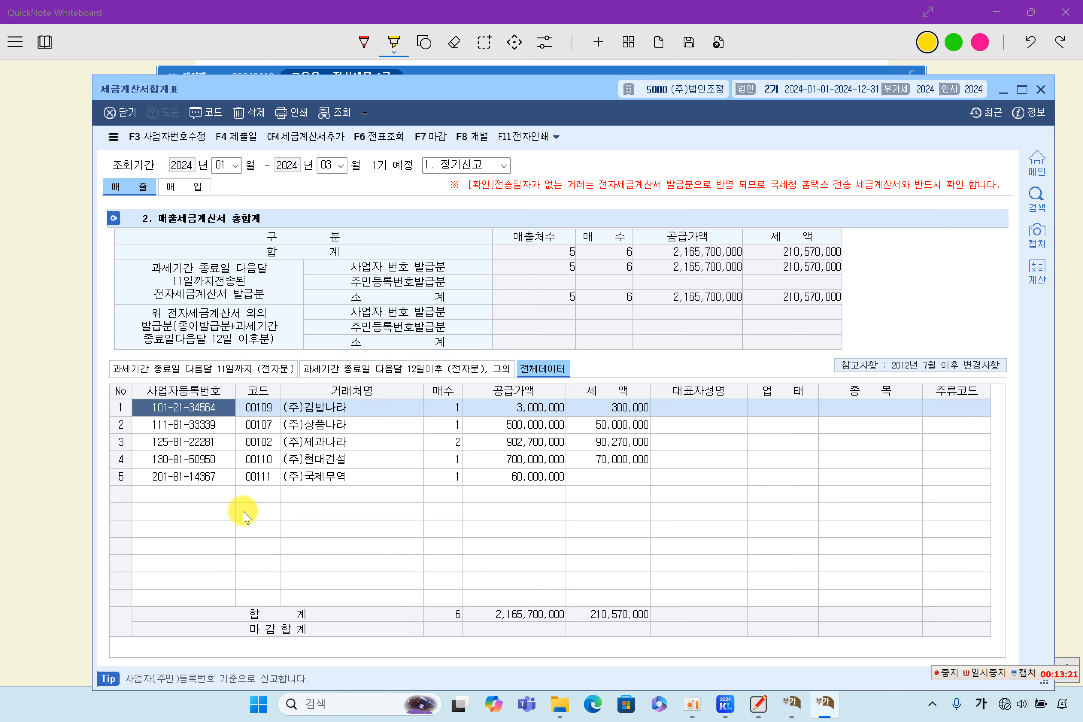
left_click(361, 461)
left_click(372, 445)
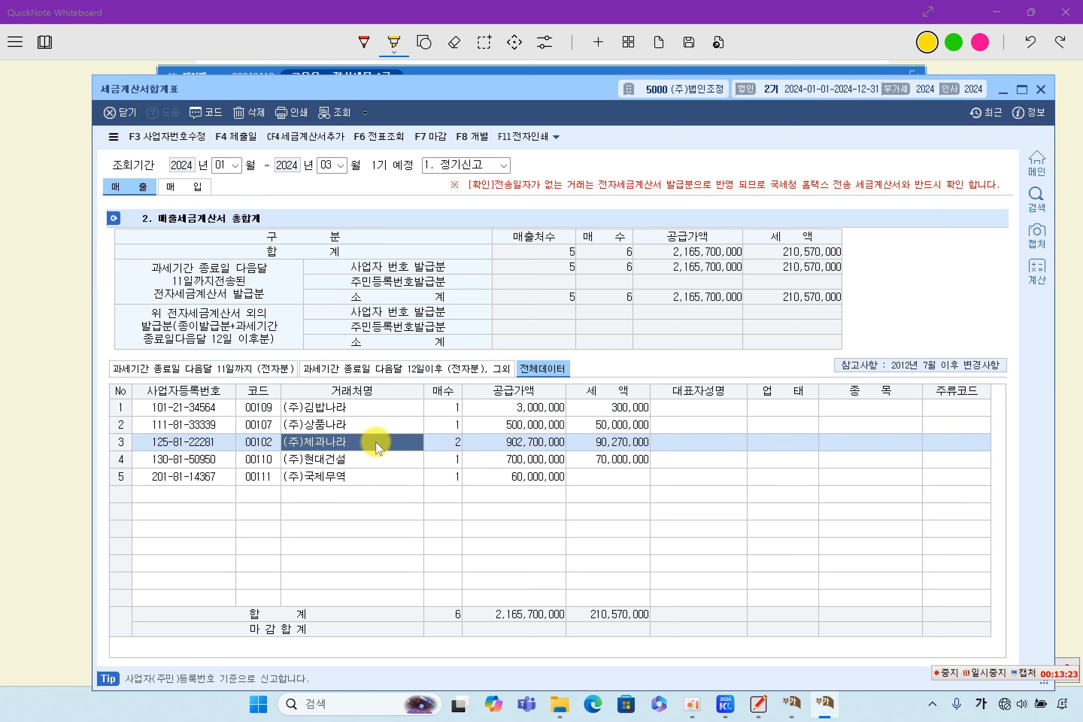
double_click(376, 447)
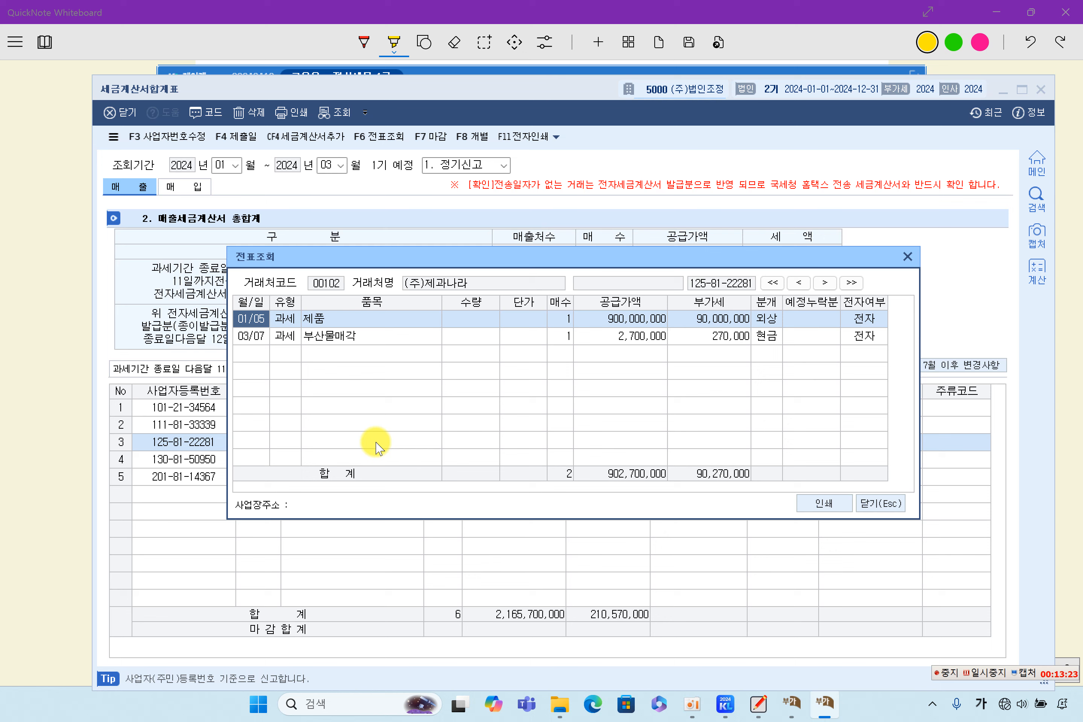
Step: Review the sales invoice rows, checking (주)제과나라's 902,700,000 supply value and 90,270,000 tax
left_click(379, 336)
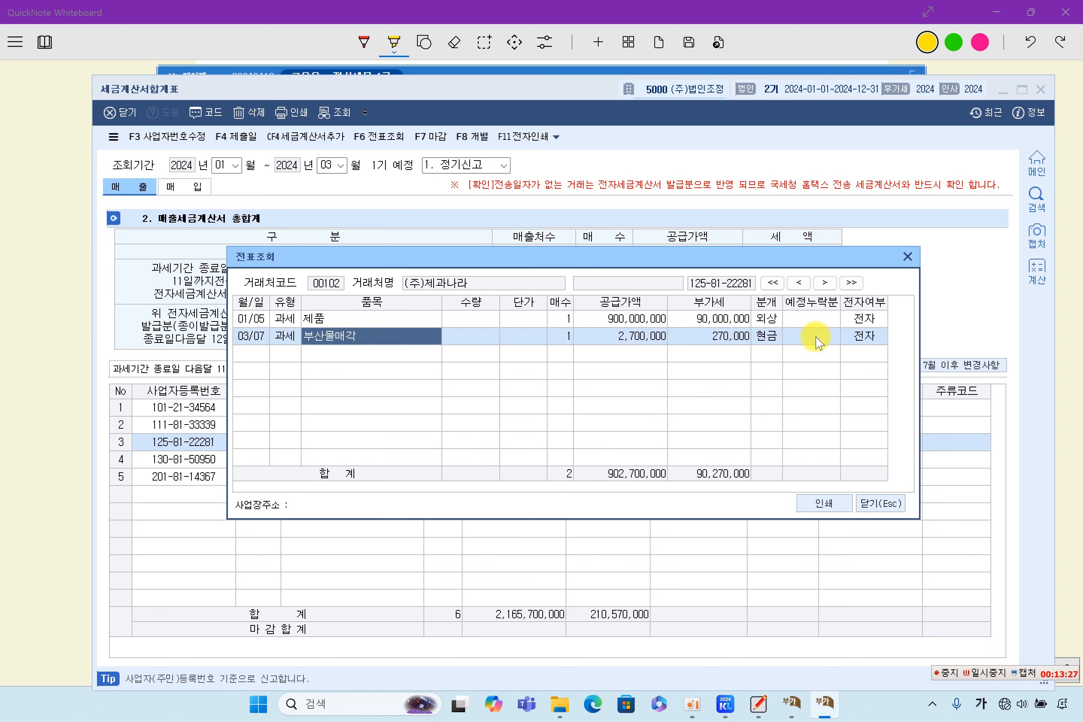
left_click(891, 506)
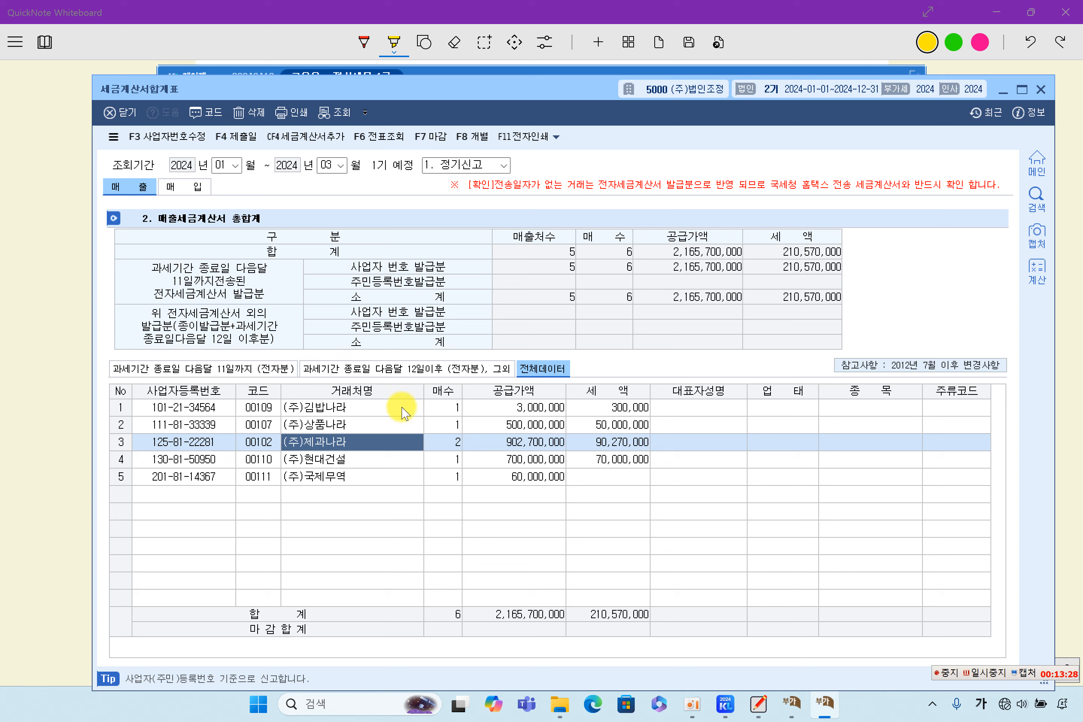
left_click(354, 406)
left_click(356, 459)
left_click(358, 476)
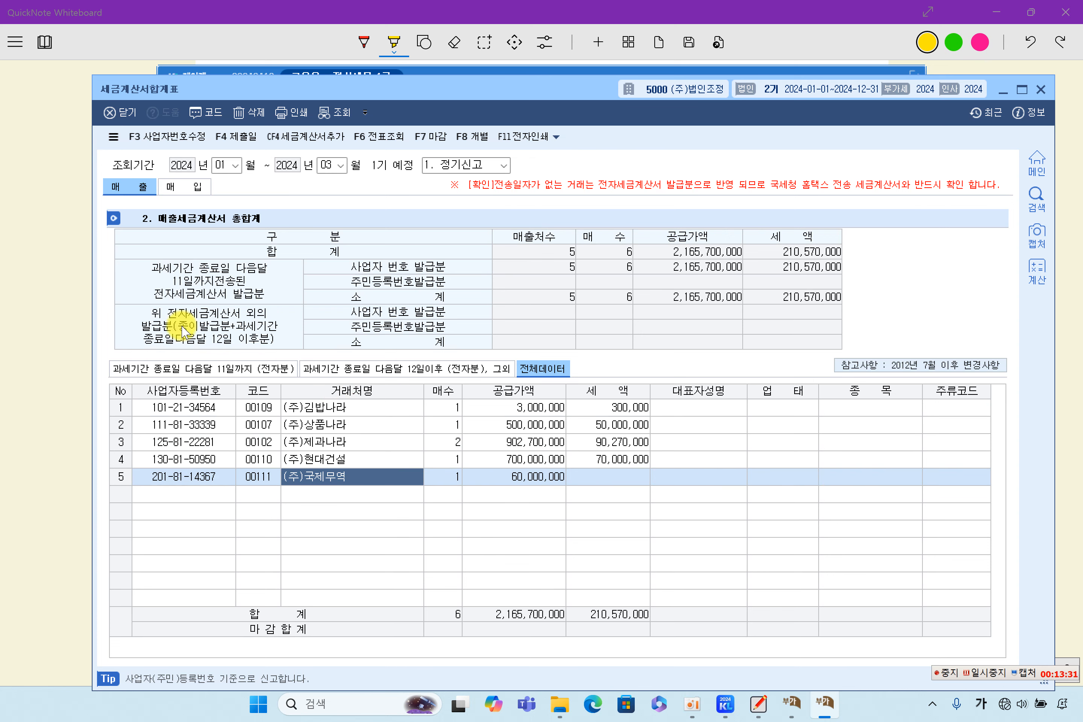
left_click(373, 442)
left_click(543, 442)
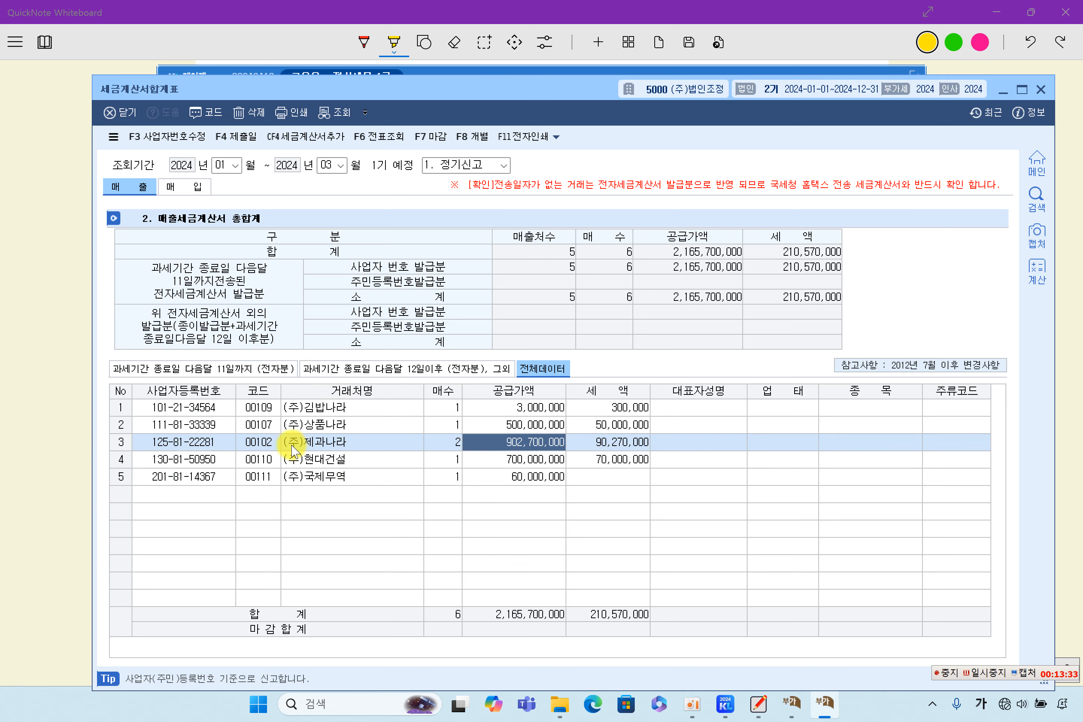
left_click(298, 448)
left_click(454, 443)
left_click(554, 445)
key("Return")
Step: Reopen (주)제과나라's vouchers to inspect the 01/05 and 03/07 entries
double_click(555, 445)
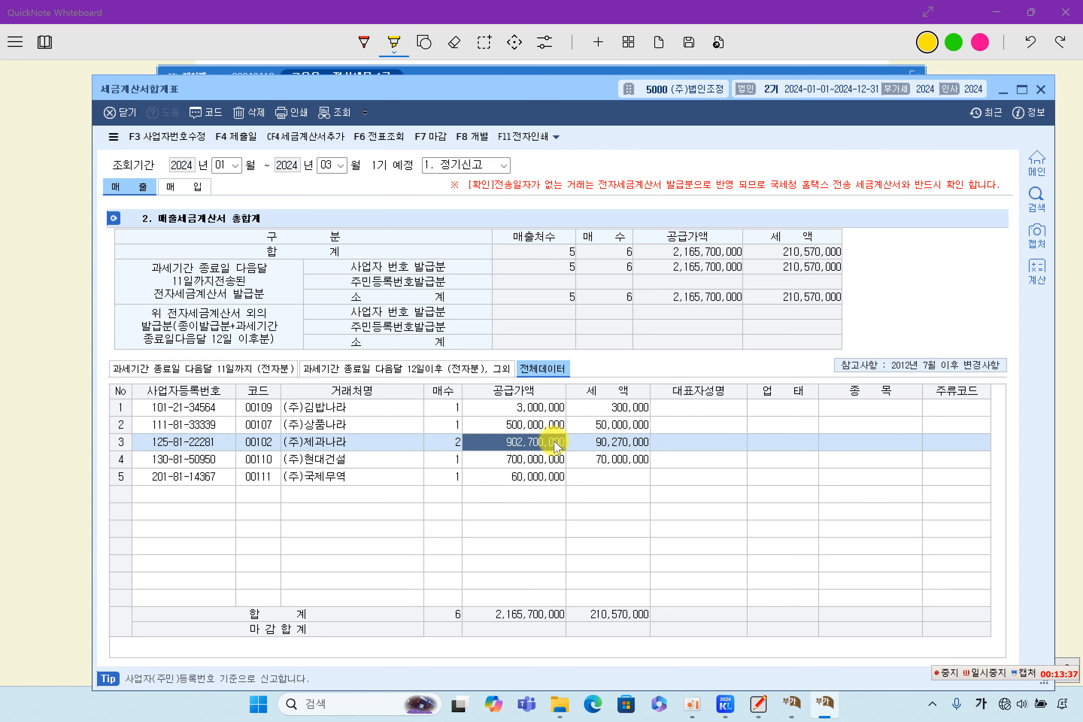
left_click(371, 336)
left_click(367, 319)
left_click(364, 336)
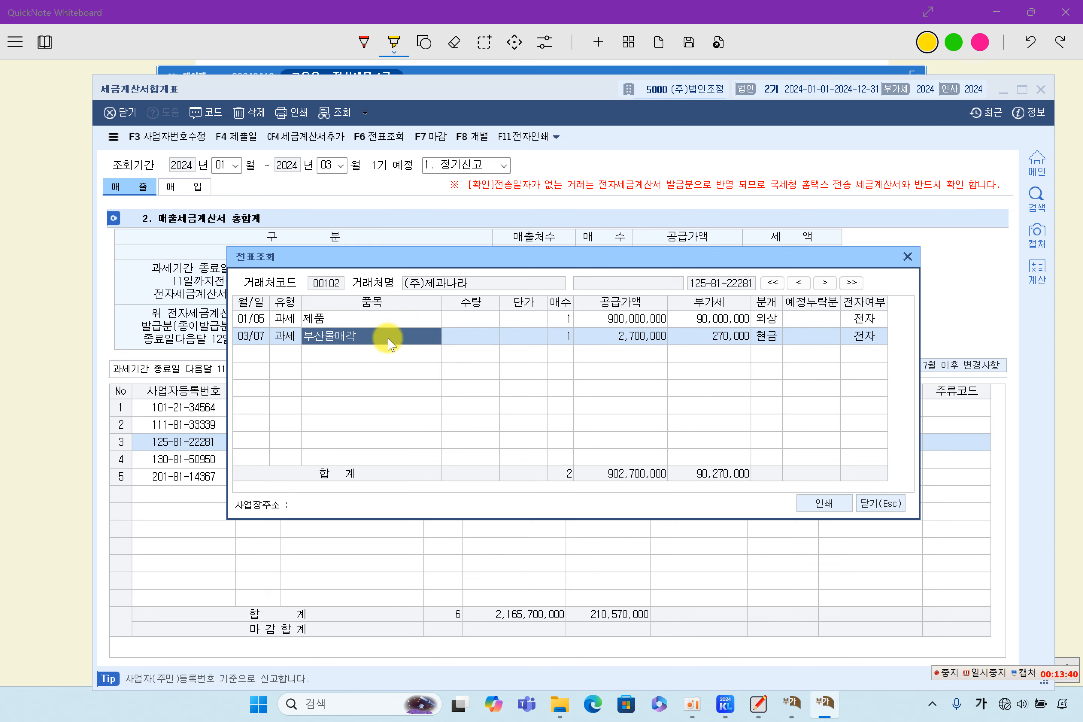
left_click(882, 503)
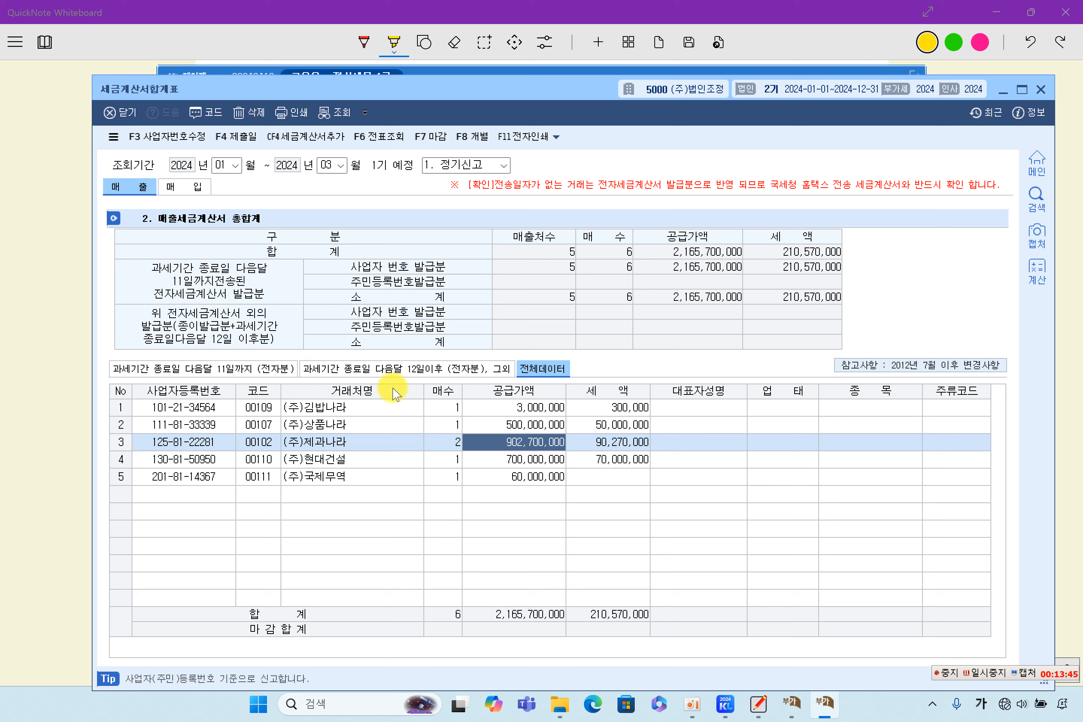
left_click(329, 406)
left_click(334, 442)
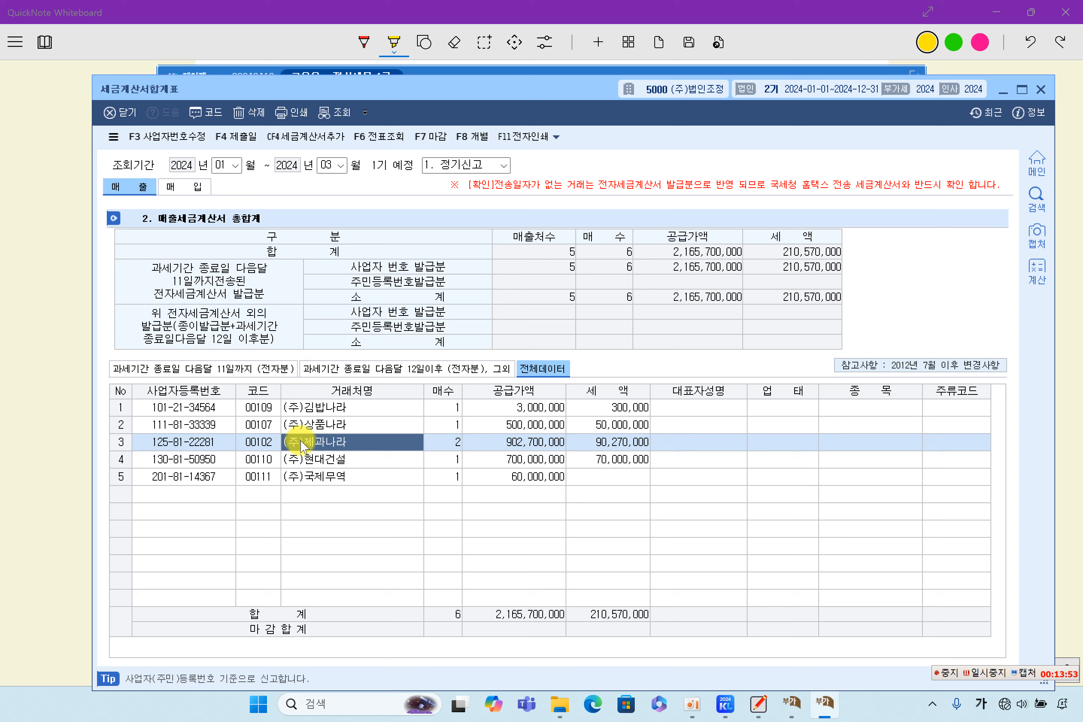
Step: Filter sales to e-invoices sent by the 11th, then switch to the purchase side
left_click(254, 368)
left_click(392, 449)
left_click(623, 476)
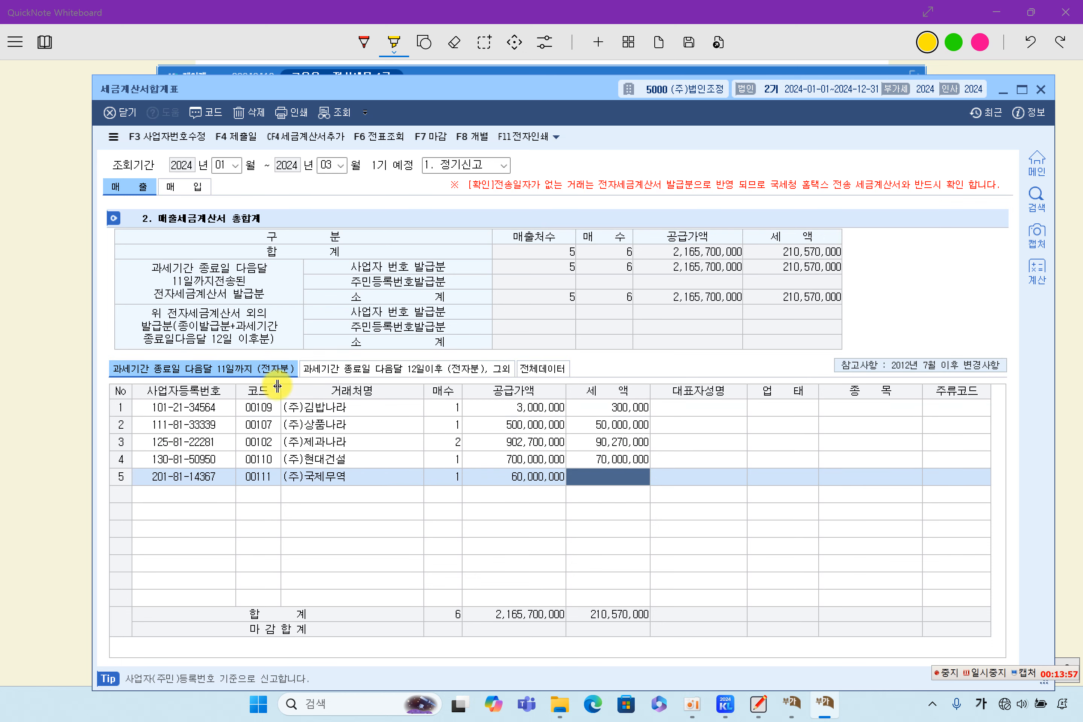
left_click(173, 189)
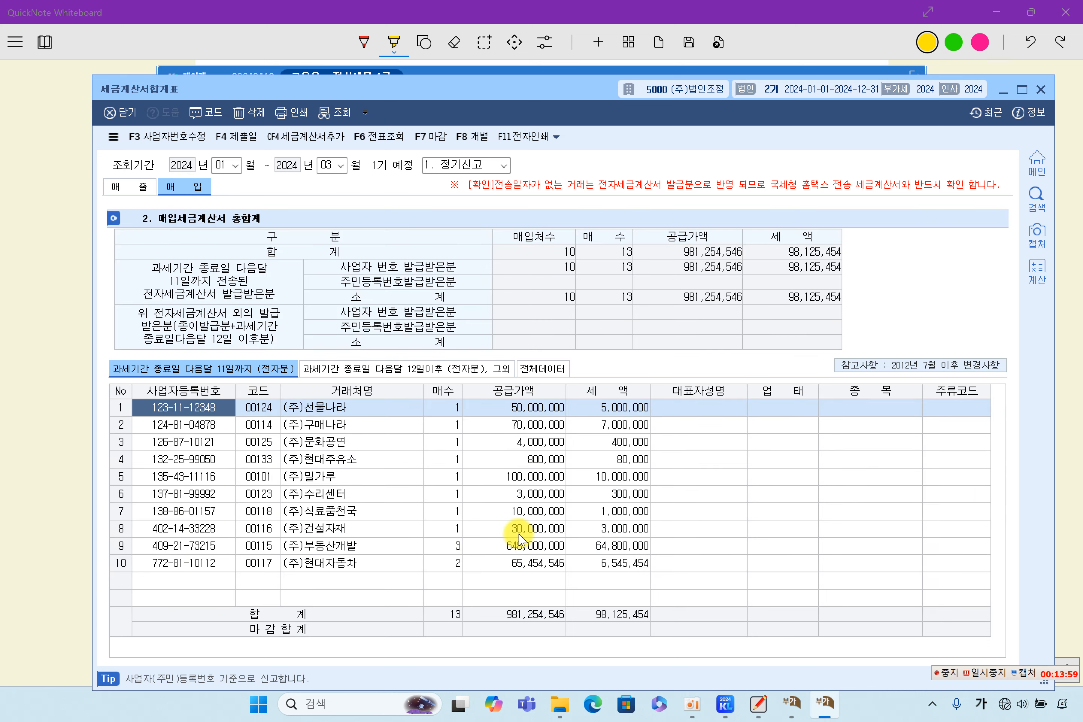
Step: Review the purchase invoice rows and inspect the vouchers behind (주)부동산개발
left_click(518, 495)
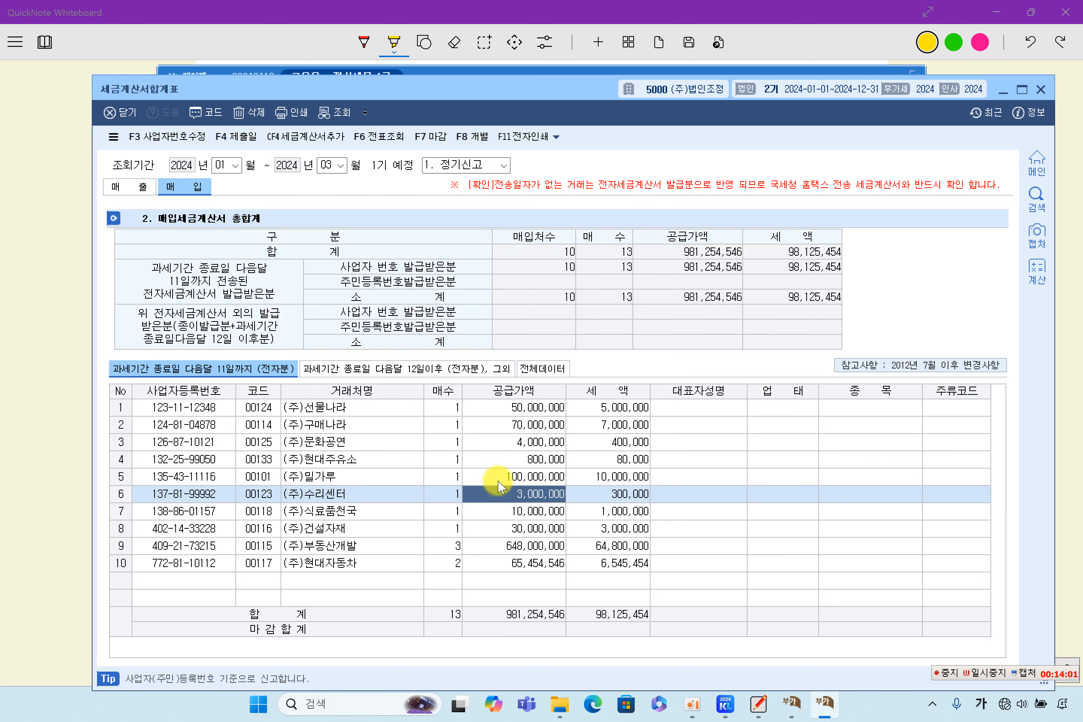
left_click(501, 459)
left_click(366, 442)
left_click(360, 409)
left_click(363, 445)
left_click(373, 510)
left_click(502, 548)
double_click(502, 548)
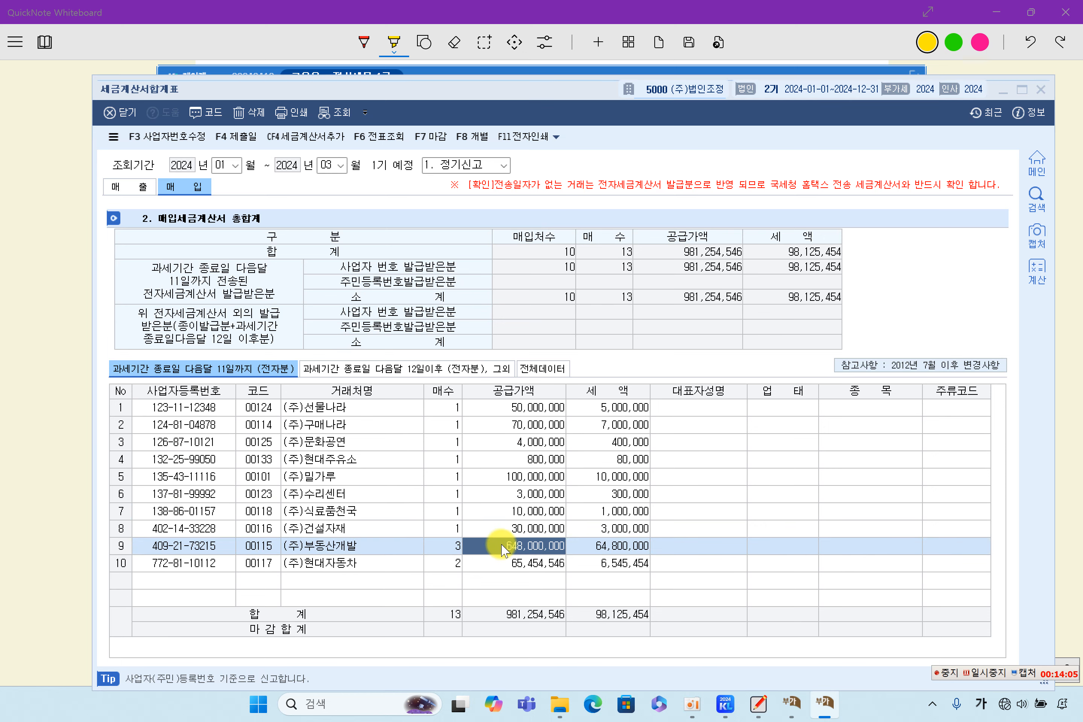
left_click(882, 504)
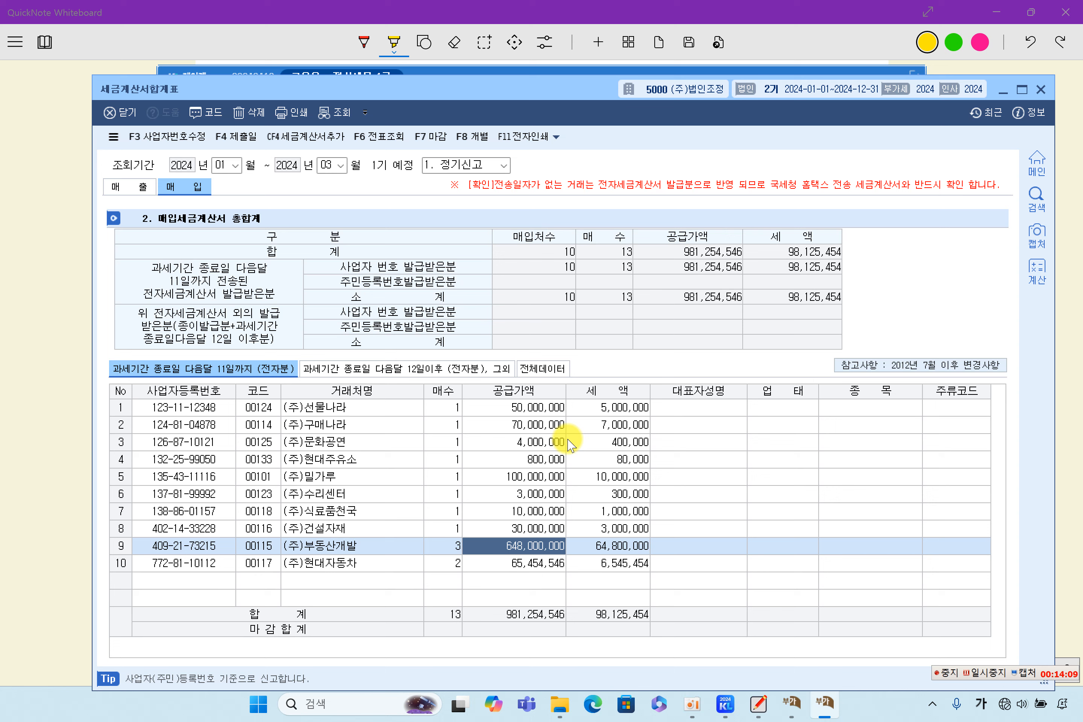
Step: Show all purchase data, finalize (마감) at 981,254,546 supply and 98,125,454 tax, and close
left_click(542, 368)
left_click(510, 474)
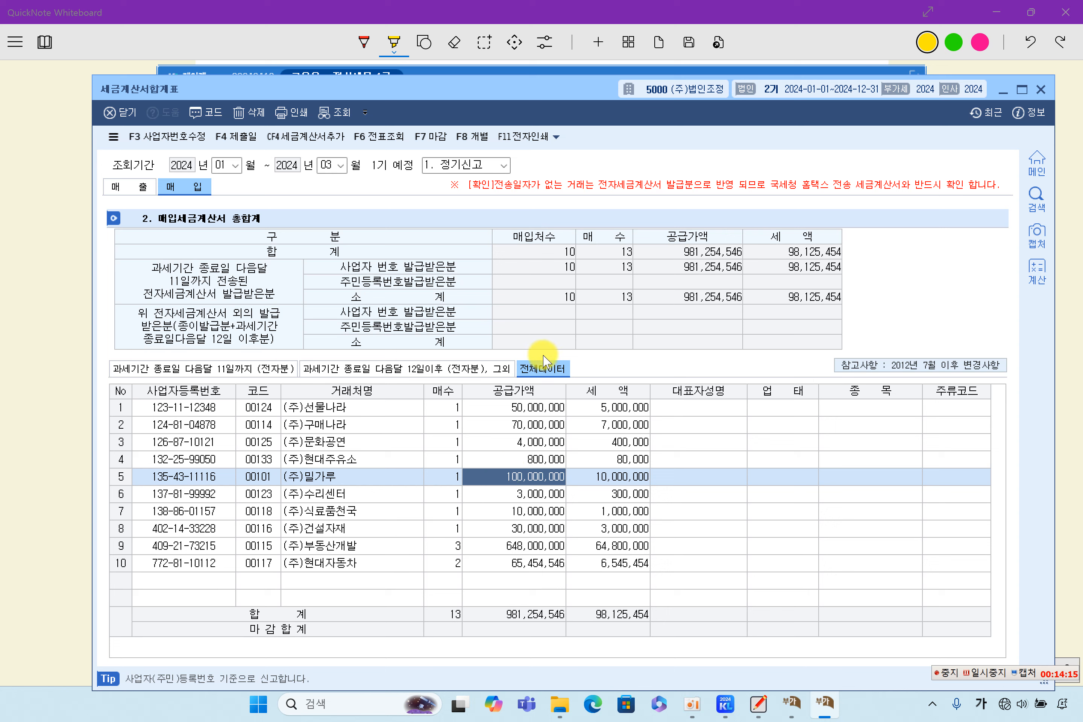
left_click(428, 137)
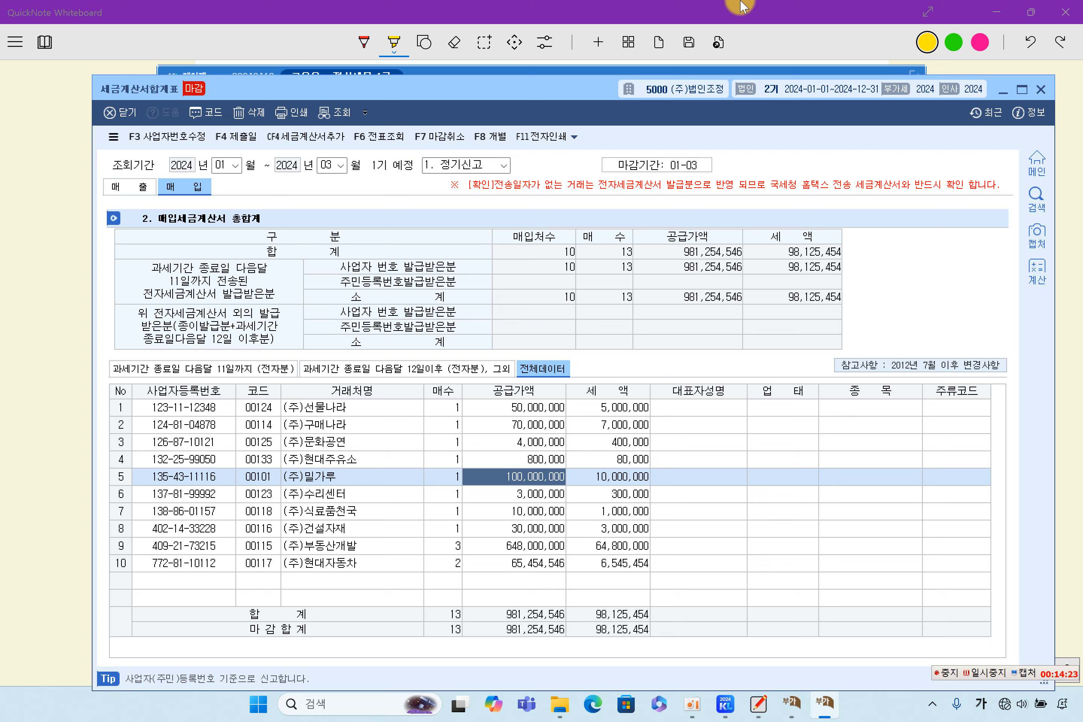
left_click(1043, 90)
Step: Highlight the answer sheet's section (3) 계산서합계표 heading in yellow
left_click(1025, 368)
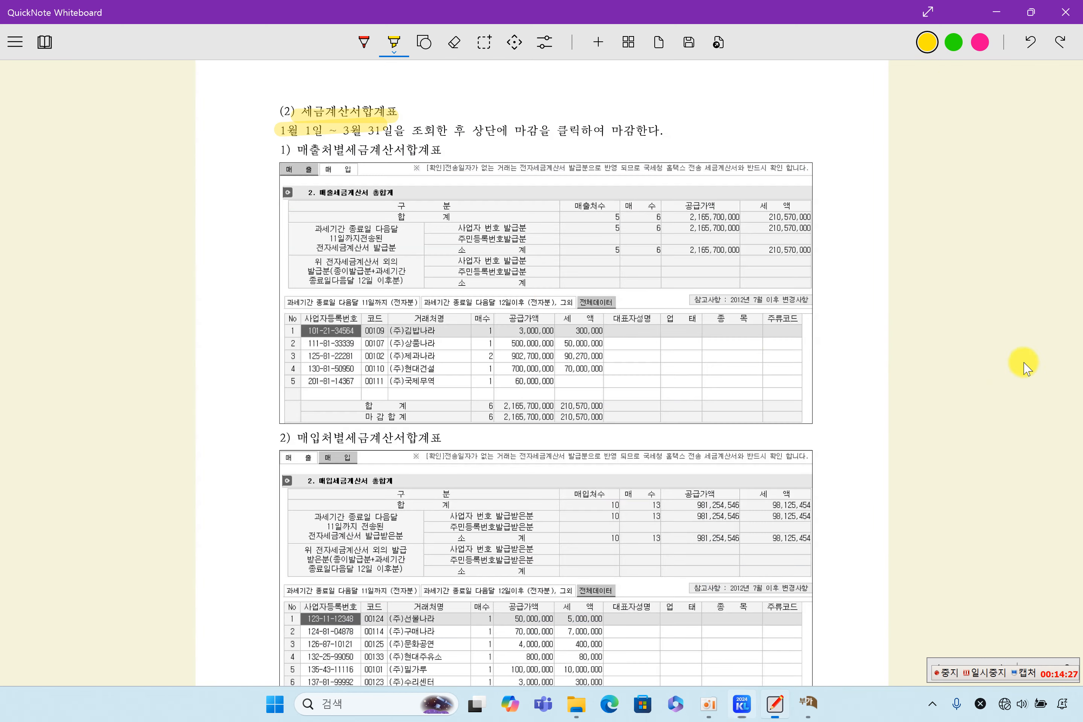
scroll(543, 401, "down", 3)
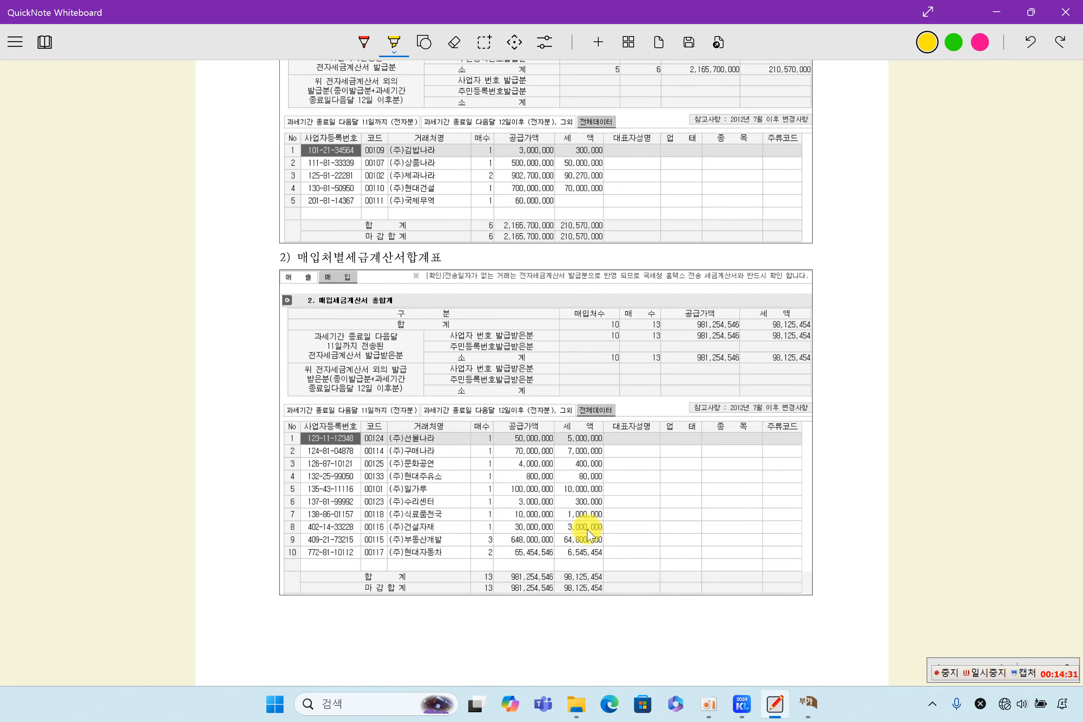
scroll(587, 536, "up", 2)
scroll(499, 331, "down", 2)
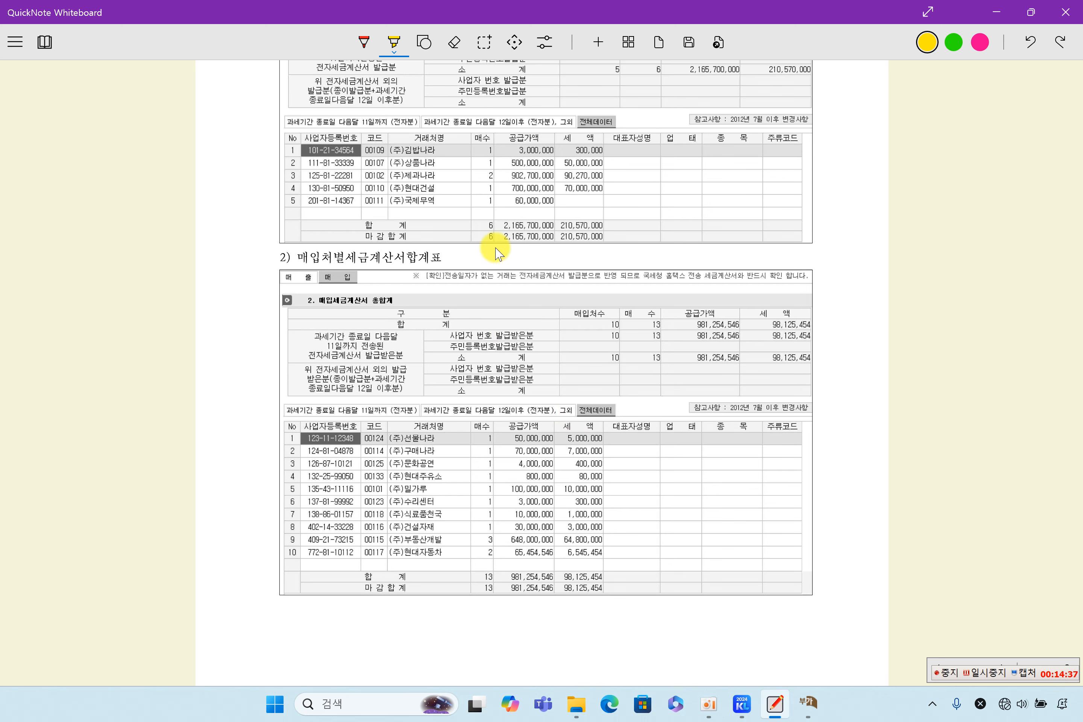
scroll(495, 246, "up", 2)
scroll(513, 228, "up", 4)
scroll(565, 305, "down", 12)
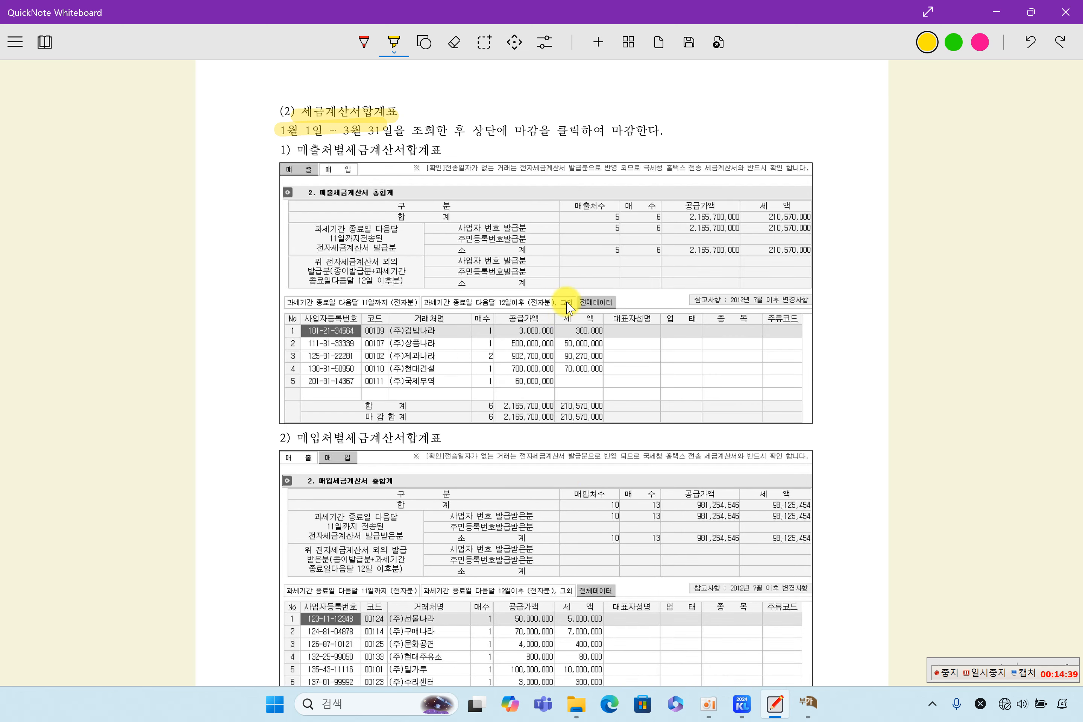
scroll(508, 334, "down", 12)
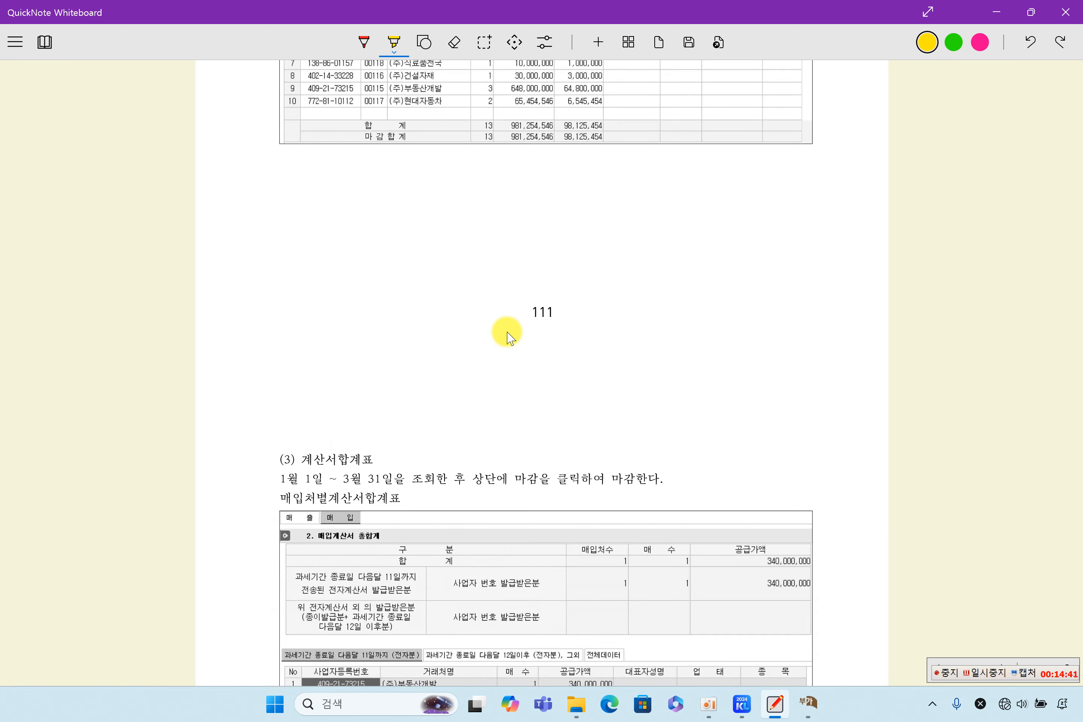
left_click_drag(286, 93, 422, 93)
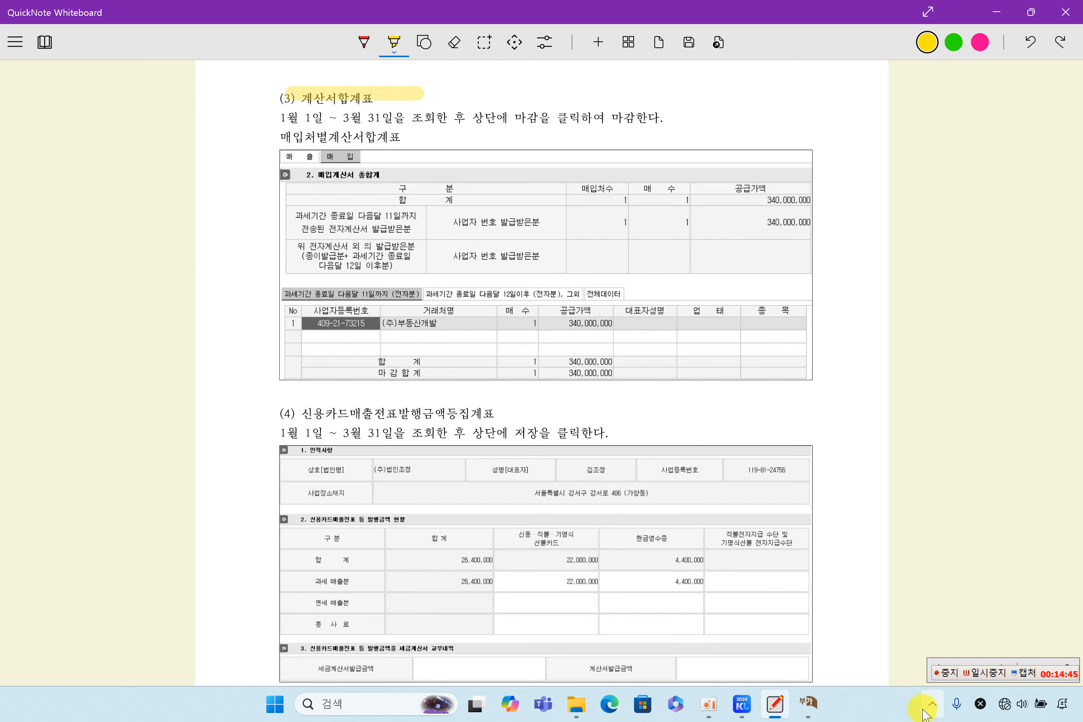
Step: Check the VAT return's tax base details, confirming 340,000,000 invoices received on line 86
left_click(810, 704)
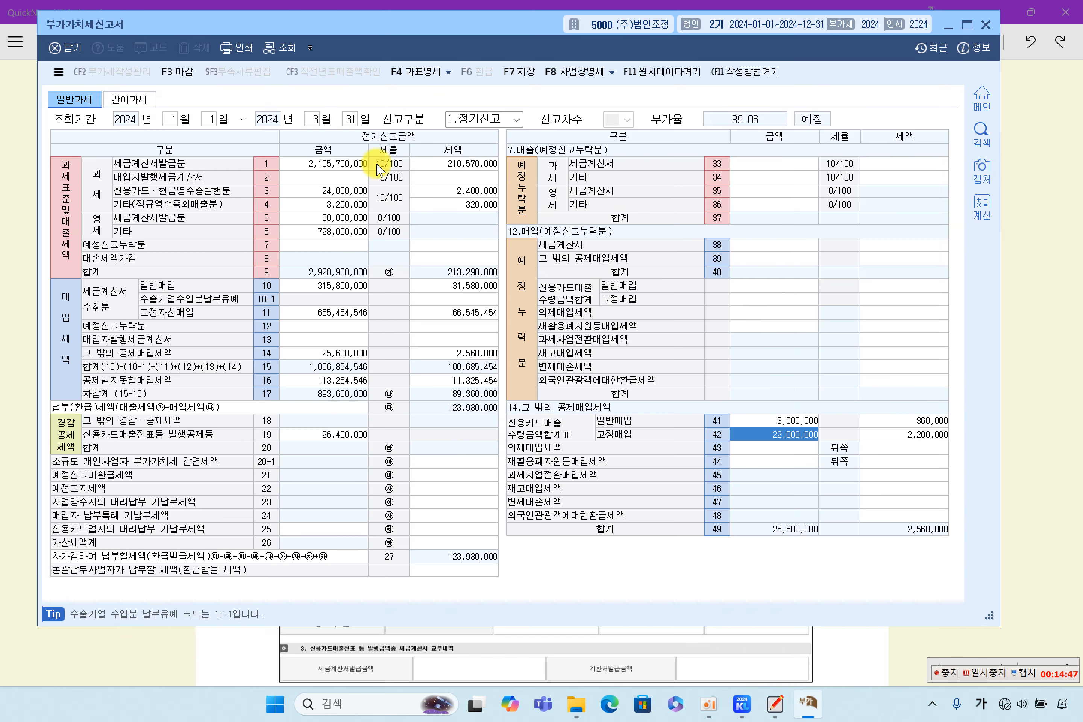
left_click(416, 74)
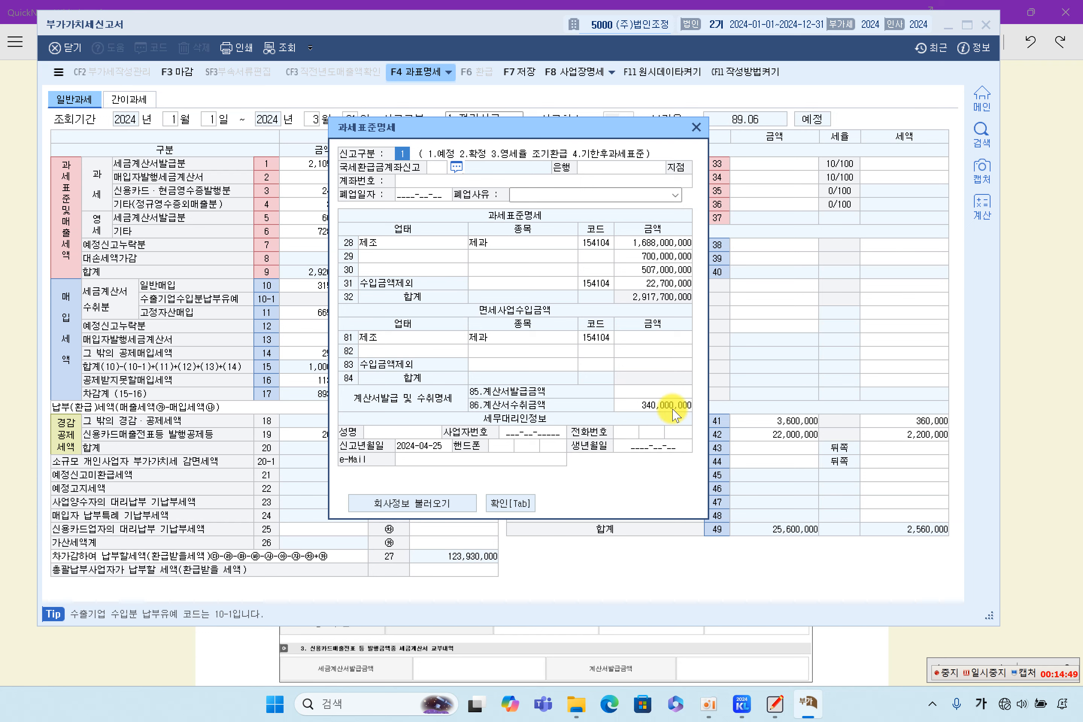
left_click(676, 393)
left_click(671, 407)
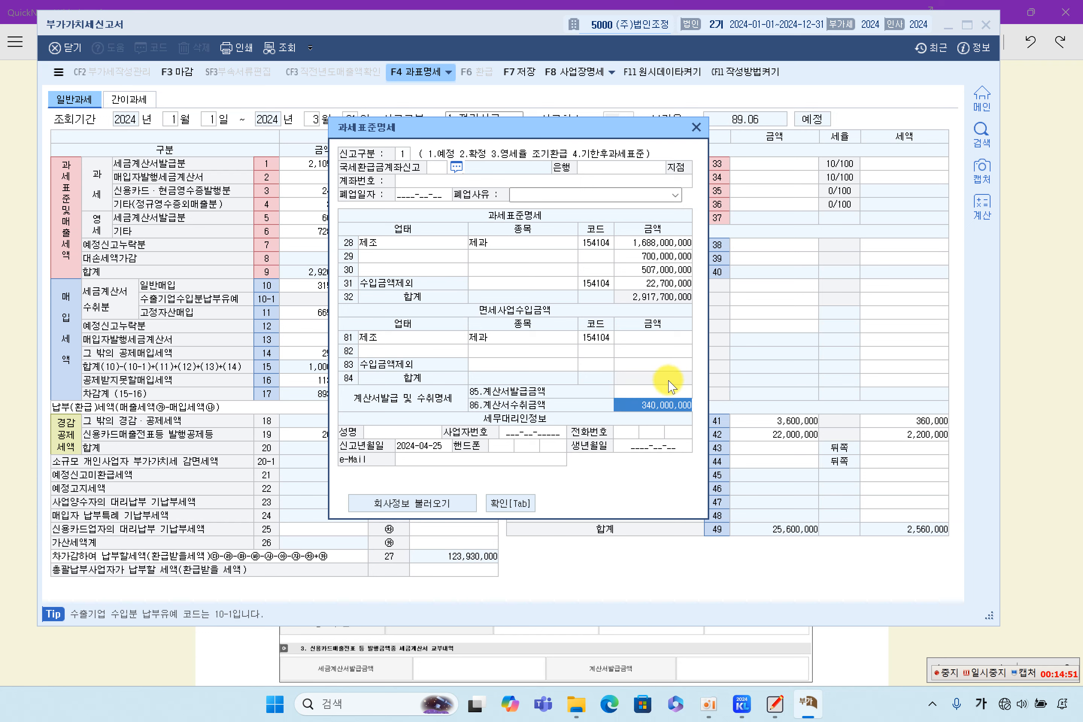
left_click(669, 388)
left_click(670, 410)
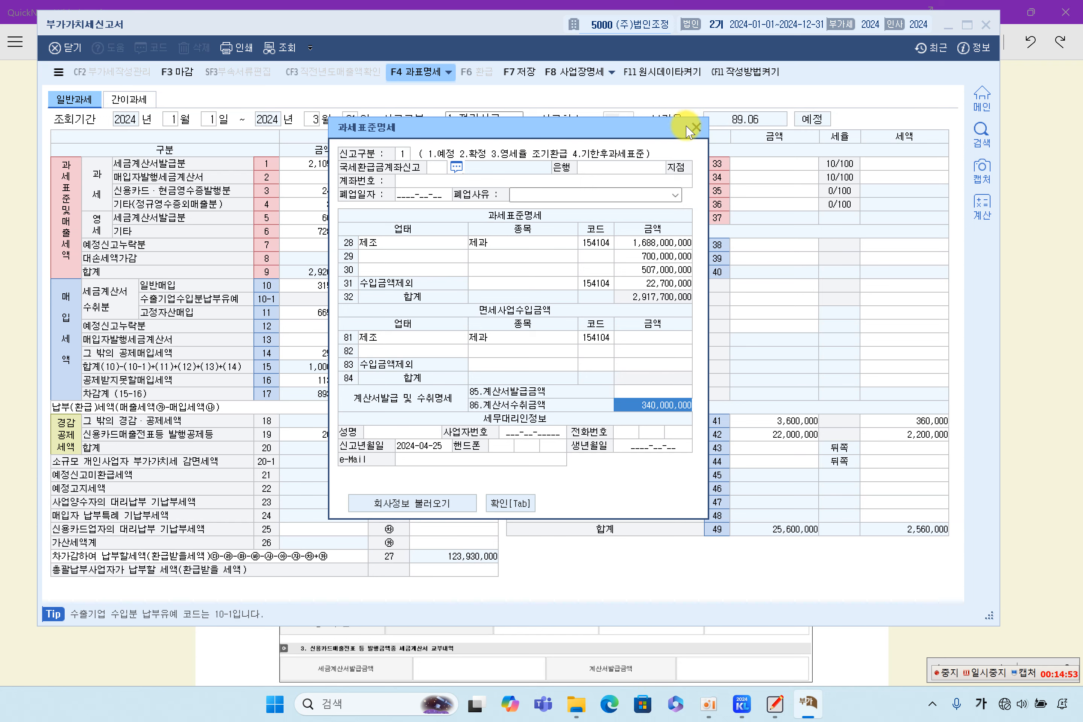
left_click(695, 127)
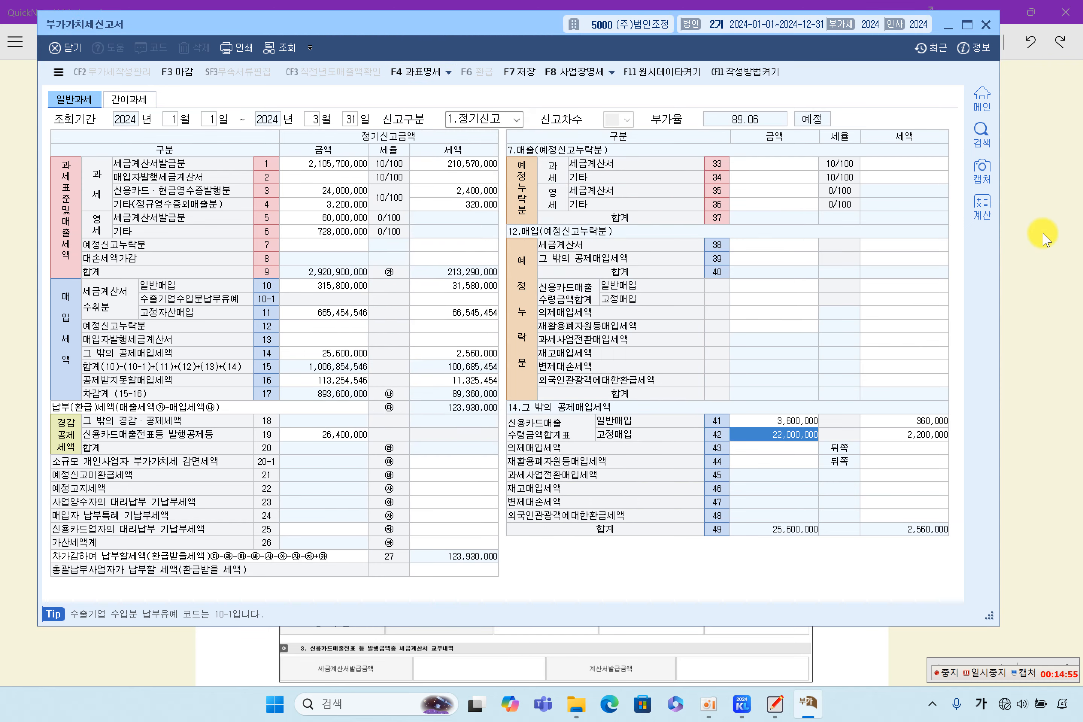
left_click(745, 703)
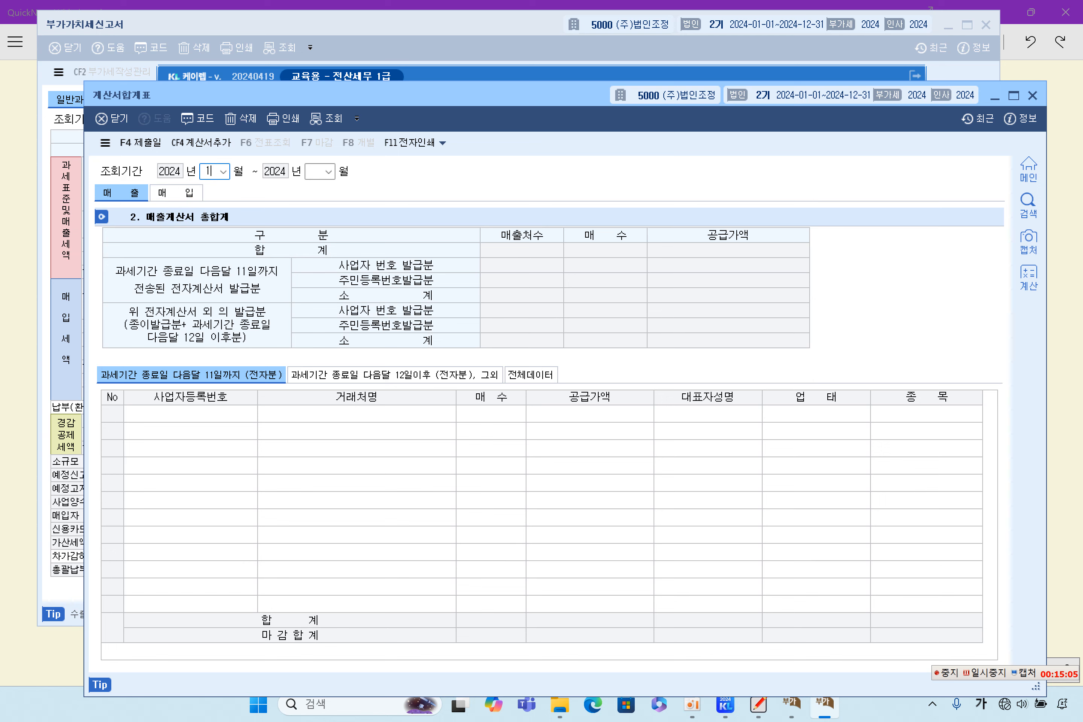
Step: Set the period to January–March and compare the sales and purchase invoice lists
key("Return")
left_click(201, 192)
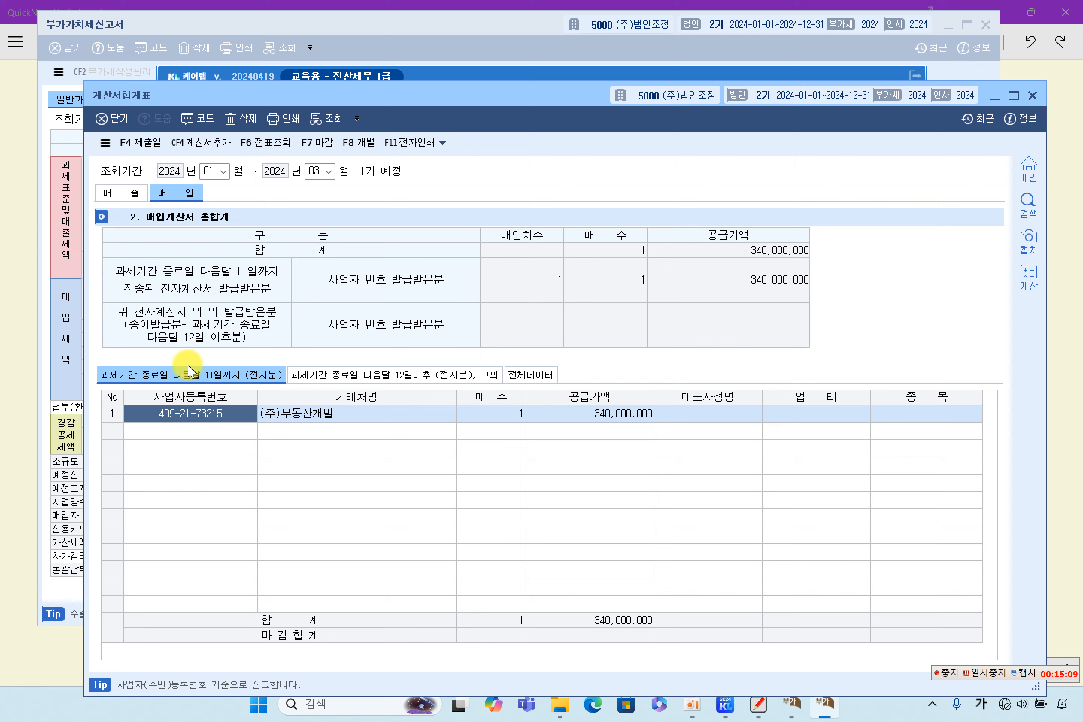
left_click(119, 193)
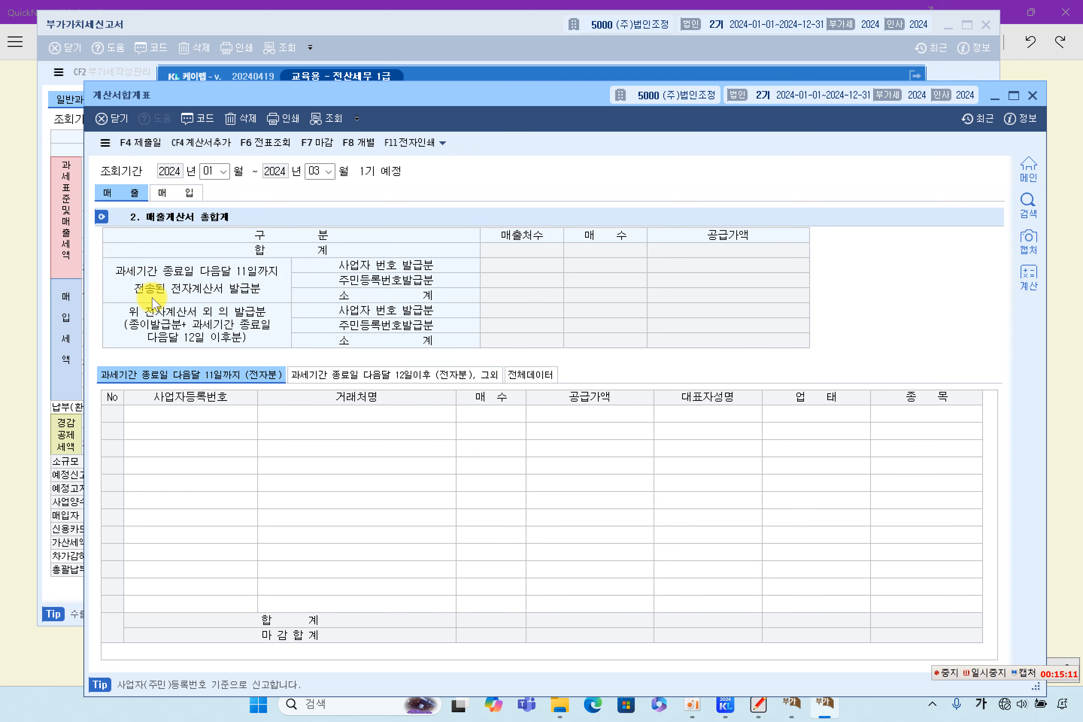
left_click(186, 196)
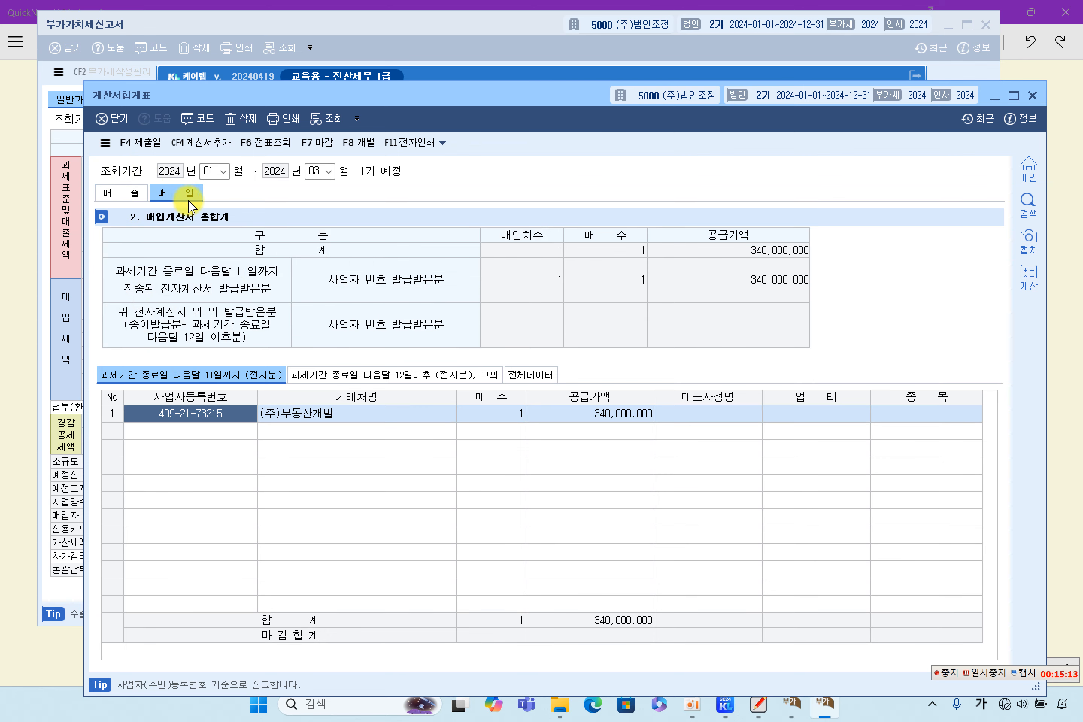
left_click(126, 194)
left_click(165, 191)
left_click(134, 191)
left_click(164, 194)
left_click(136, 193)
left_click(173, 193)
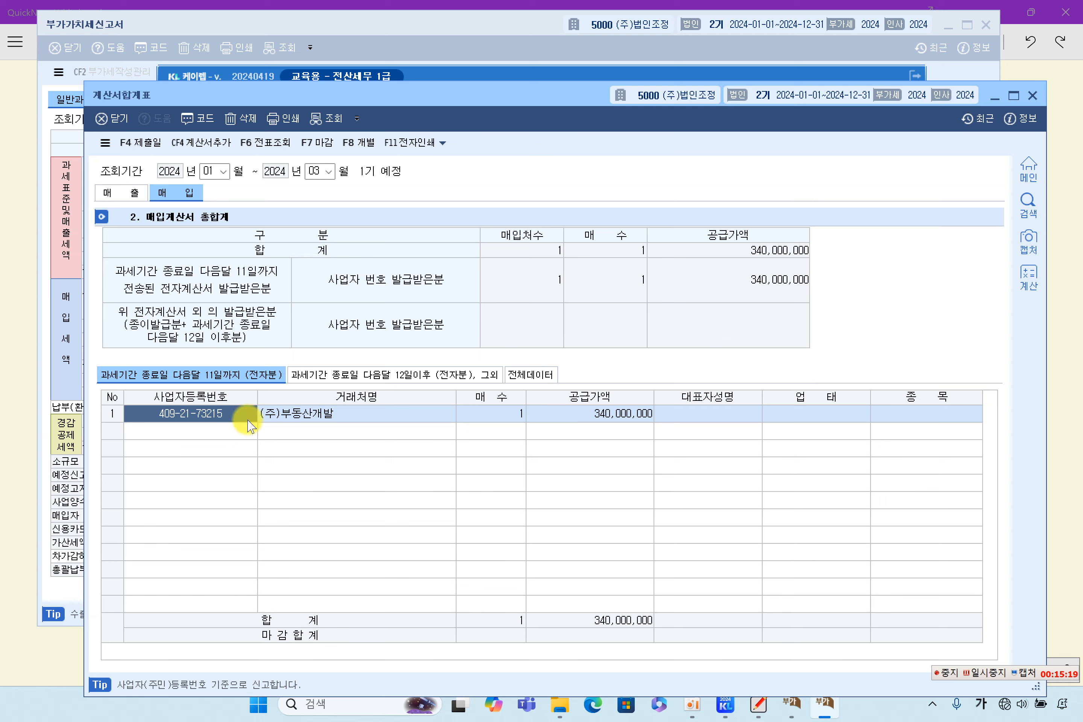
Step: Verify the (주)부동산개발 voucher (본사 건물 부수토지, 340,000,000) and finalize the purchase summary (마감)
left_click(293, 414)
double_click(312, 413)
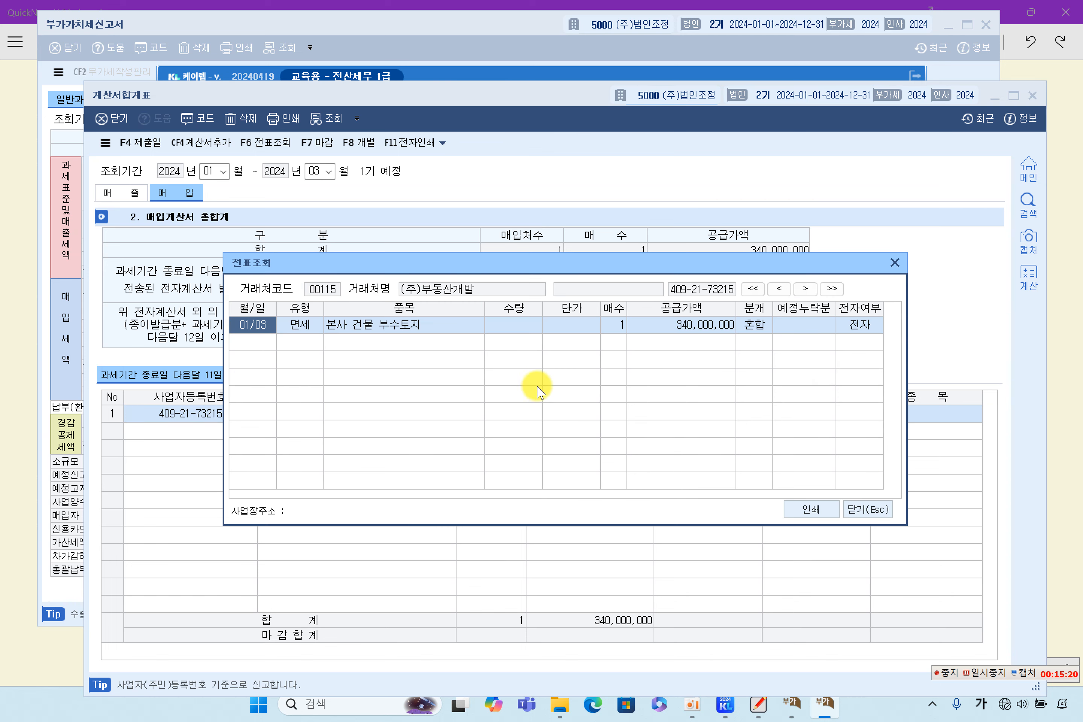
left_click(415, 325)
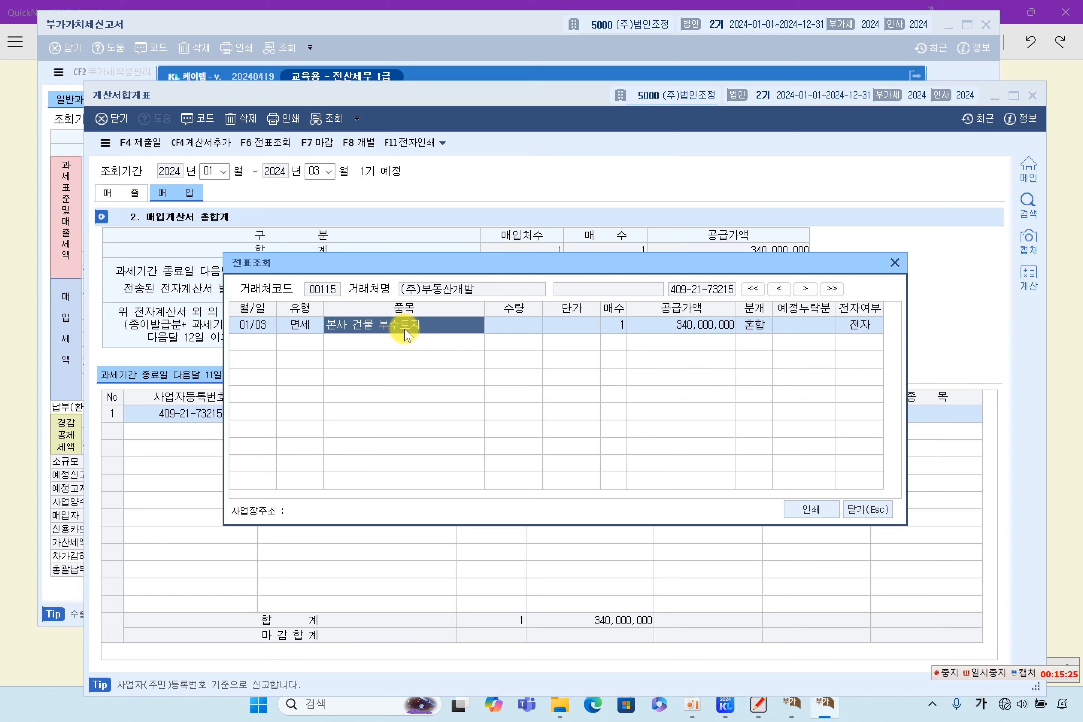
left_click(658, 328)
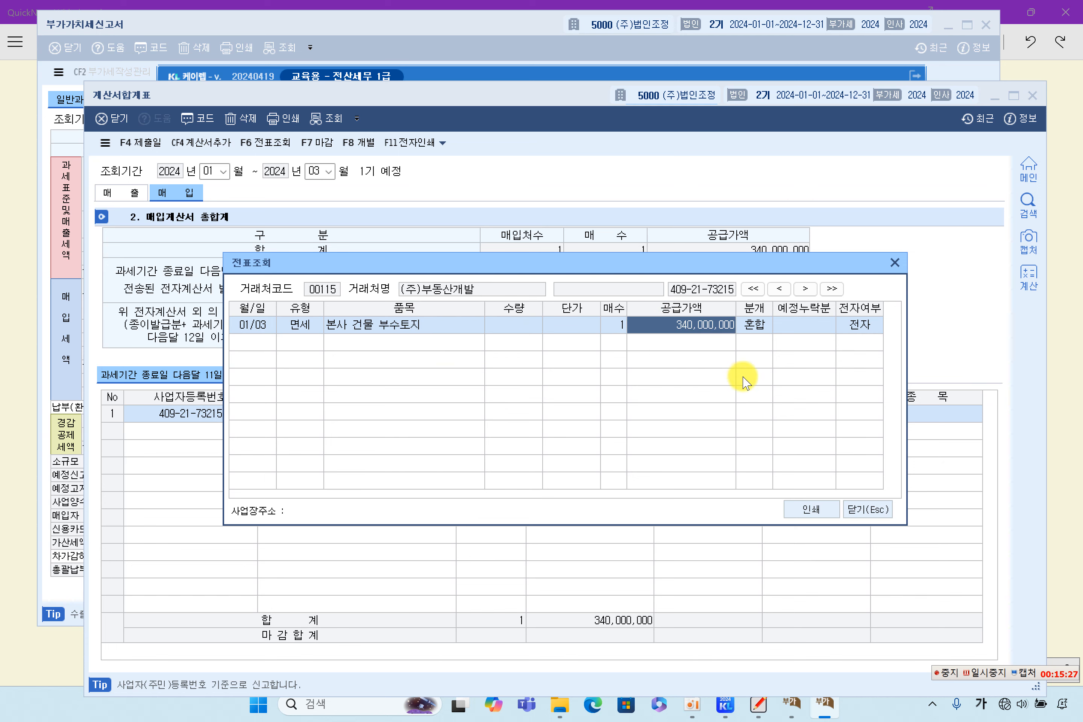
left_click(867, 509)
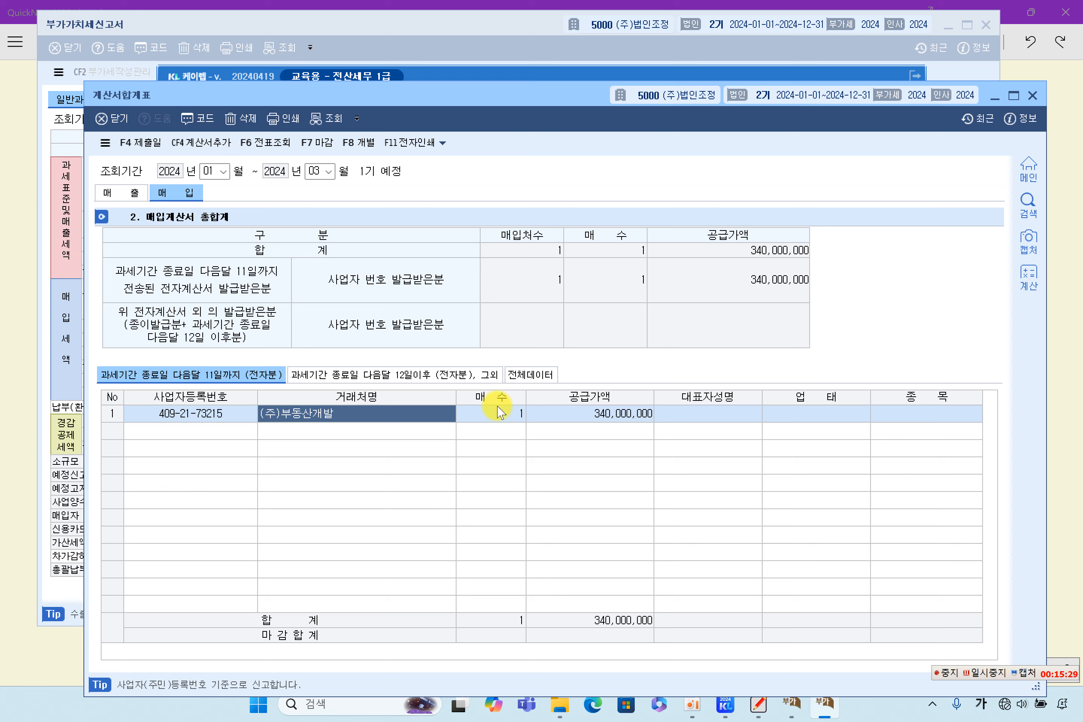
left_click(319, 145)
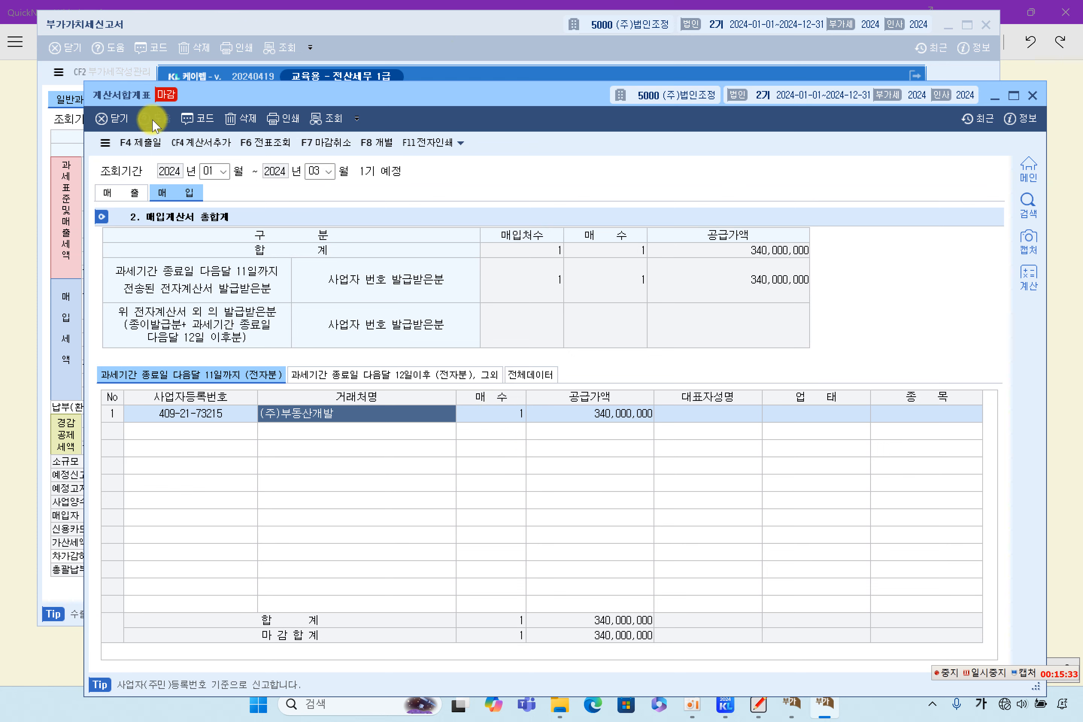
Step: Close the invoice summary and highlight the answer sheet's section (4) 신용카드매출전표발행금액등집계표 heading
left_click(1032, 95)
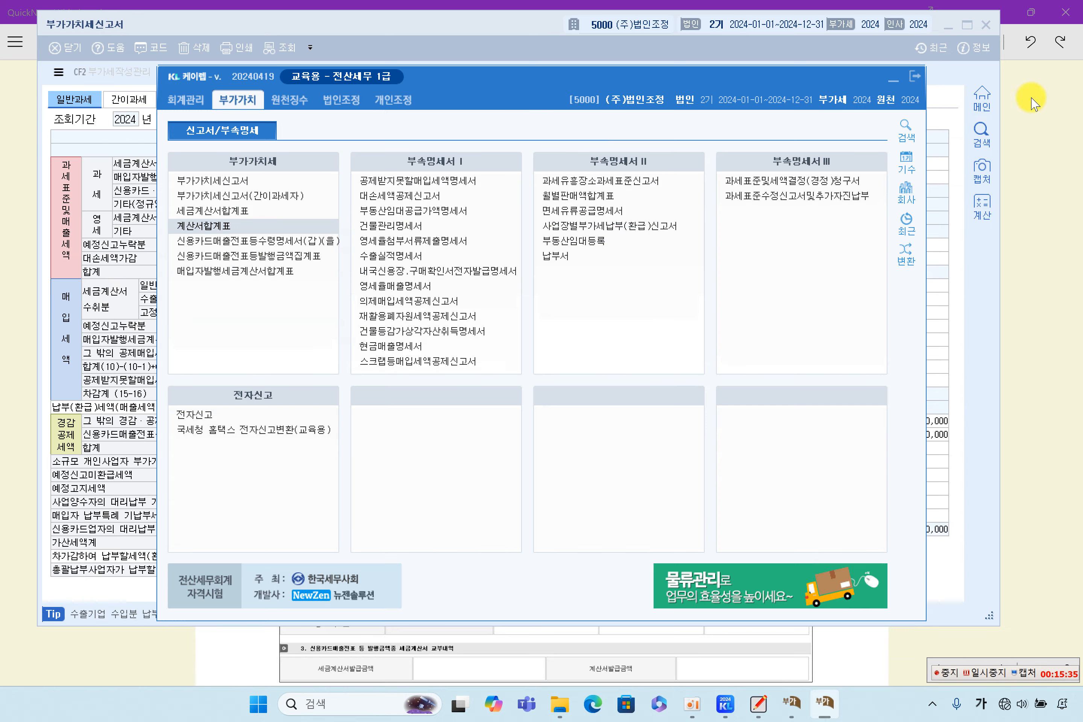
left_click(1068, 408)
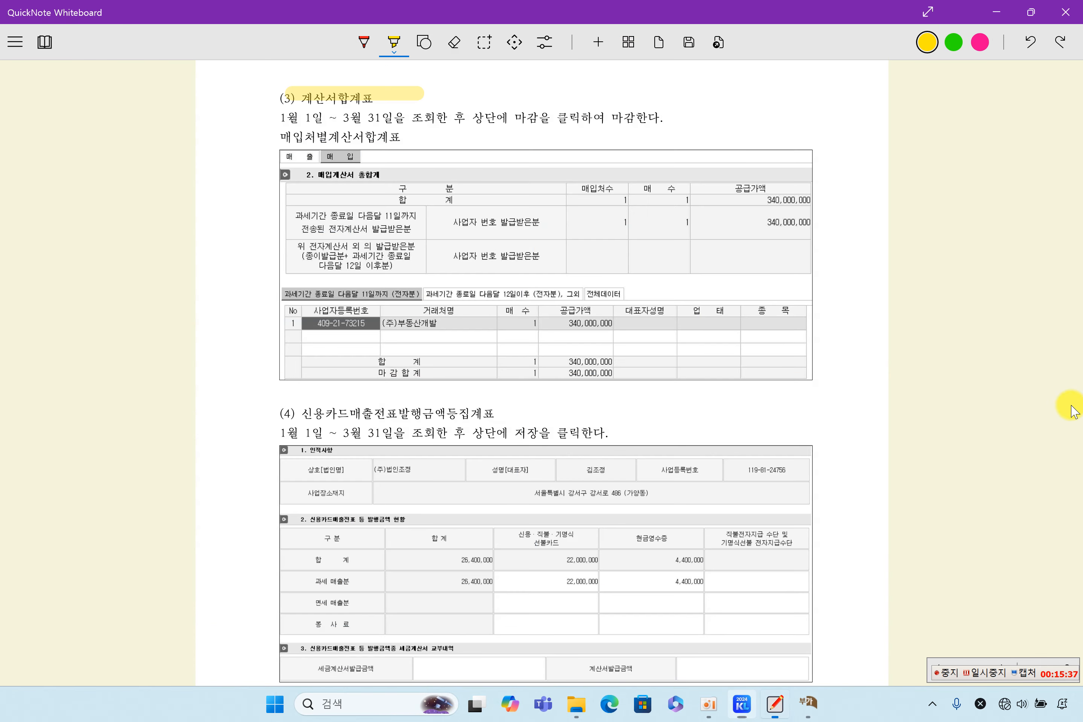
scroll(399, 403, "down", 2)
scroll(399, 404, "up", 2)
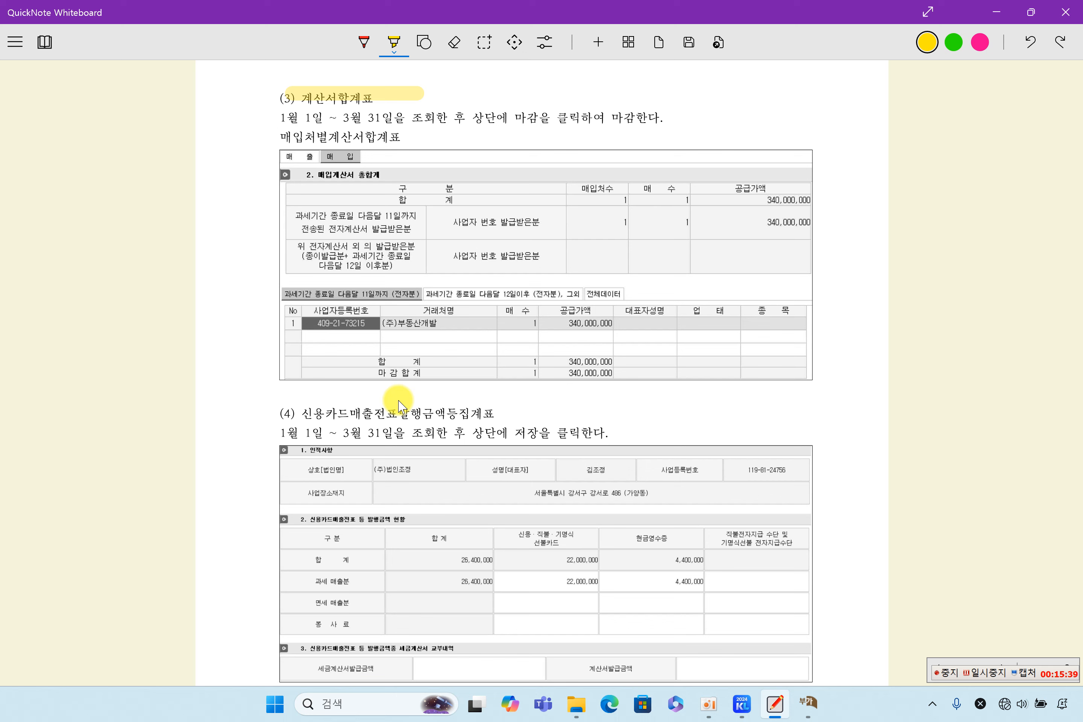
scroll(351, 459, "down", 2)
left_click_drag(294, 323, 493, 322)
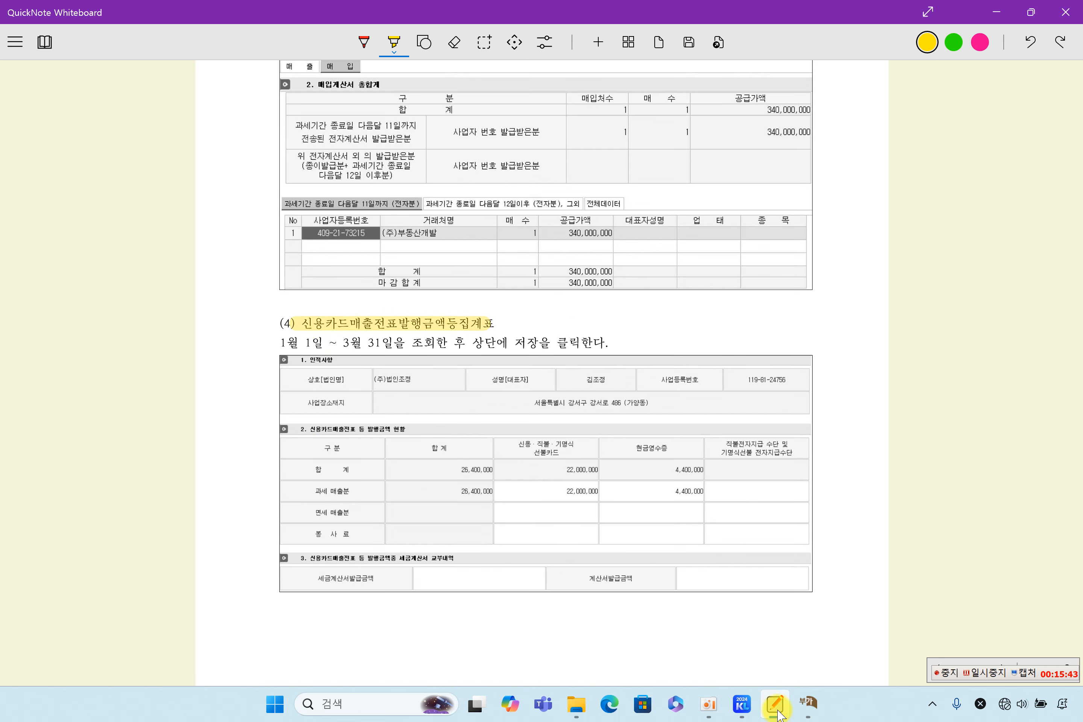
left_click(742, 703)
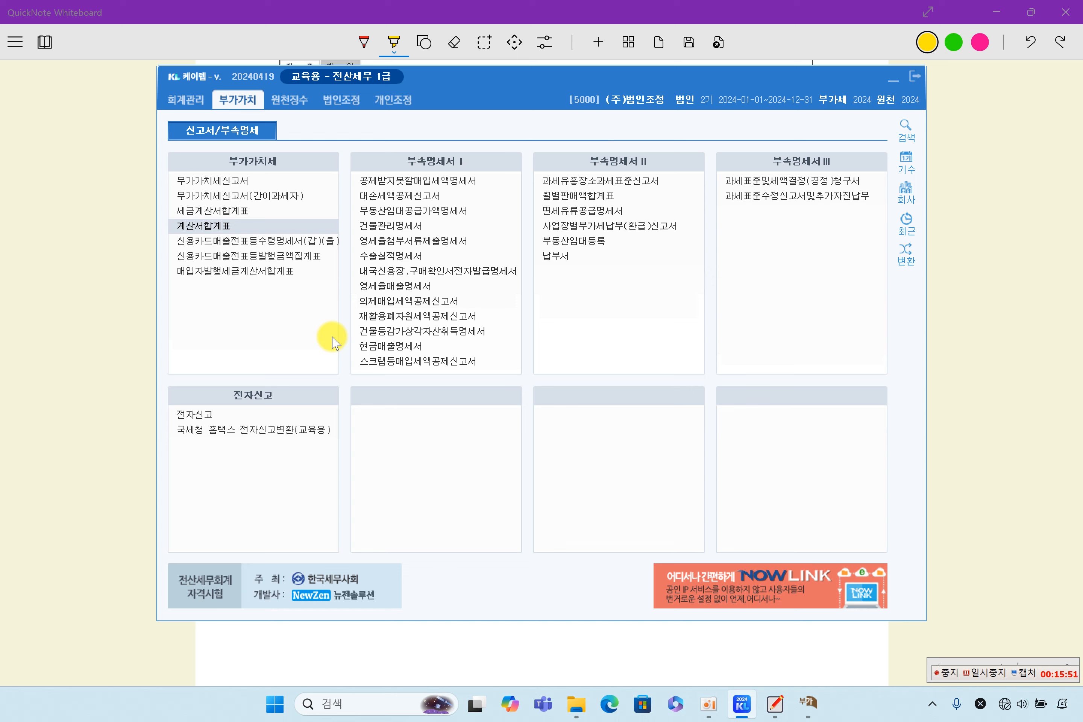
Step: Open the card sales slip summary for January–March and reload it from vouchers (F4)
left_click(265, 257)
type("1")
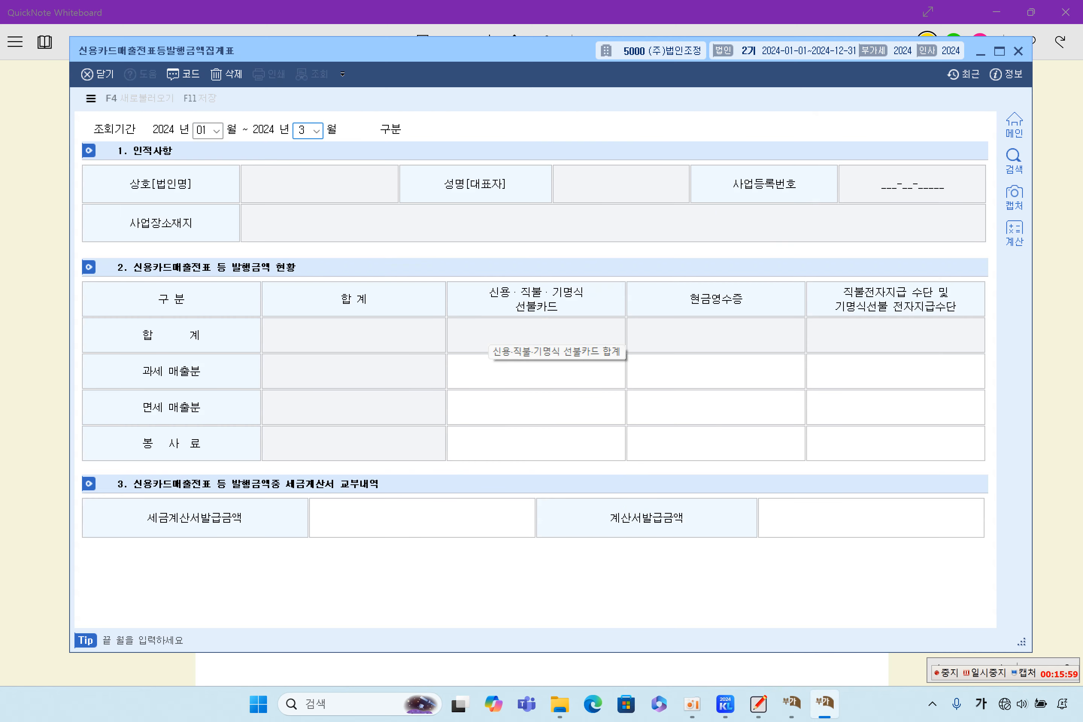
key("Return")
left_click(574, 394)
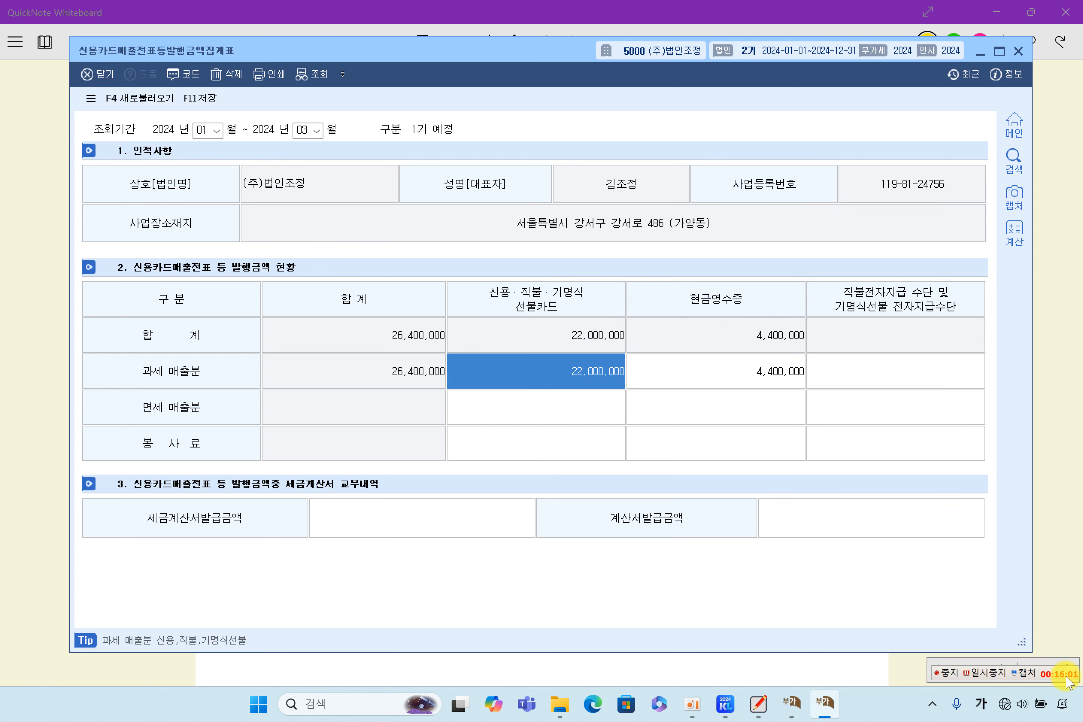
left_click(981, 675)
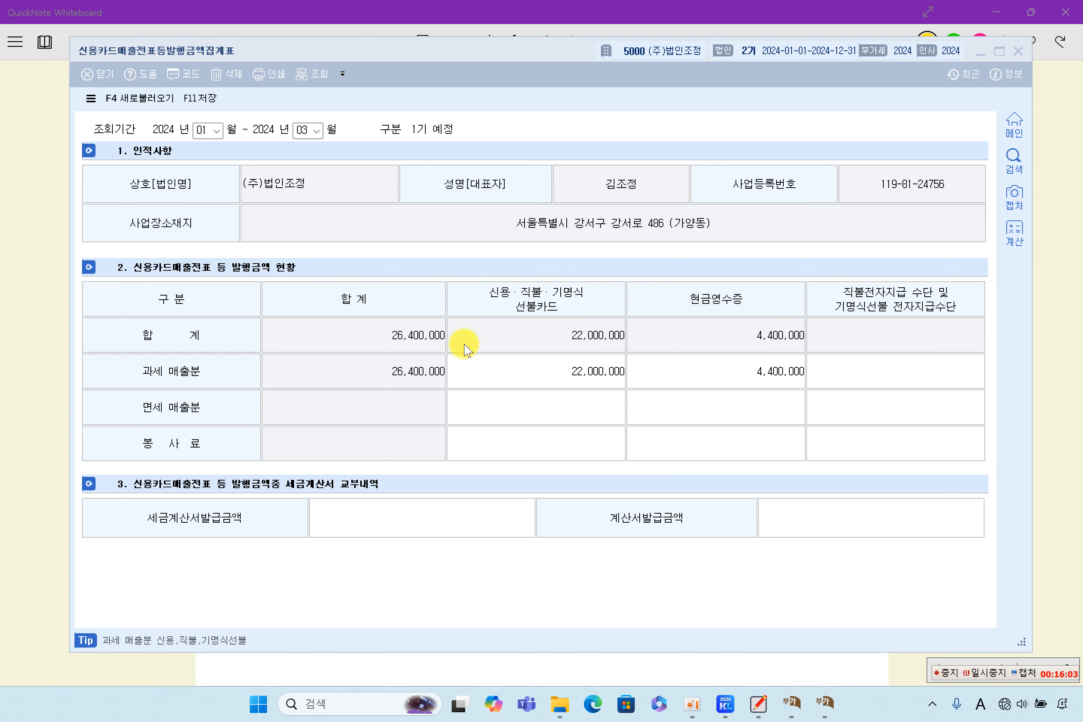
left_click(156, 99)
left_click_drag(510, 302, 640, 110)
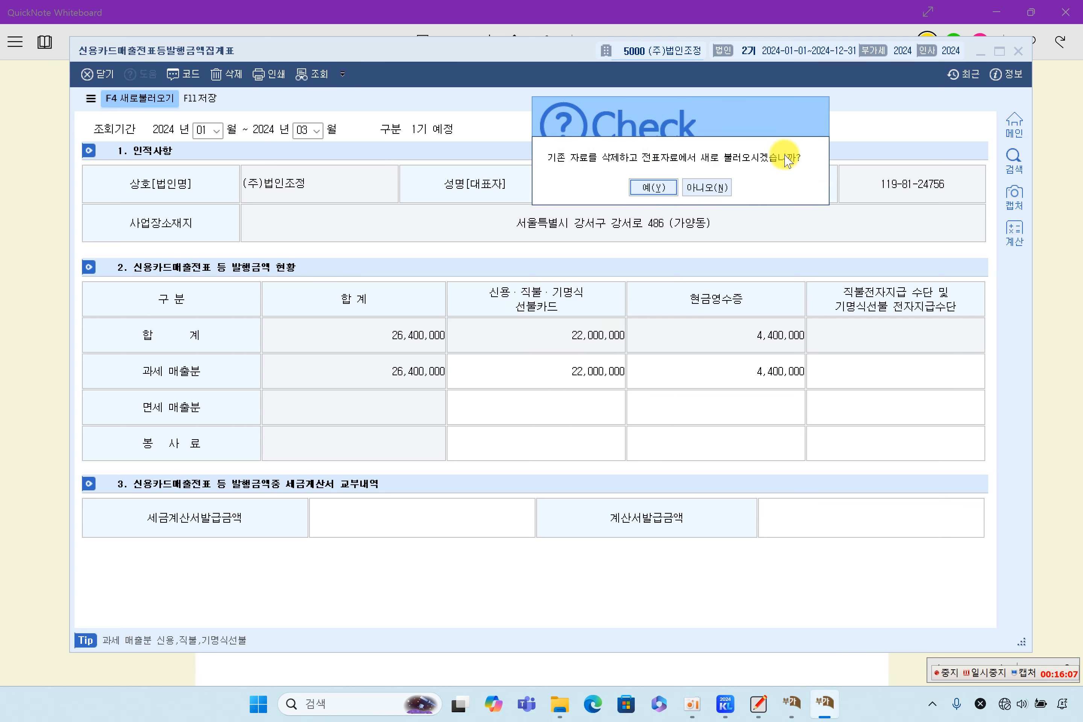
left_click(657, 187)
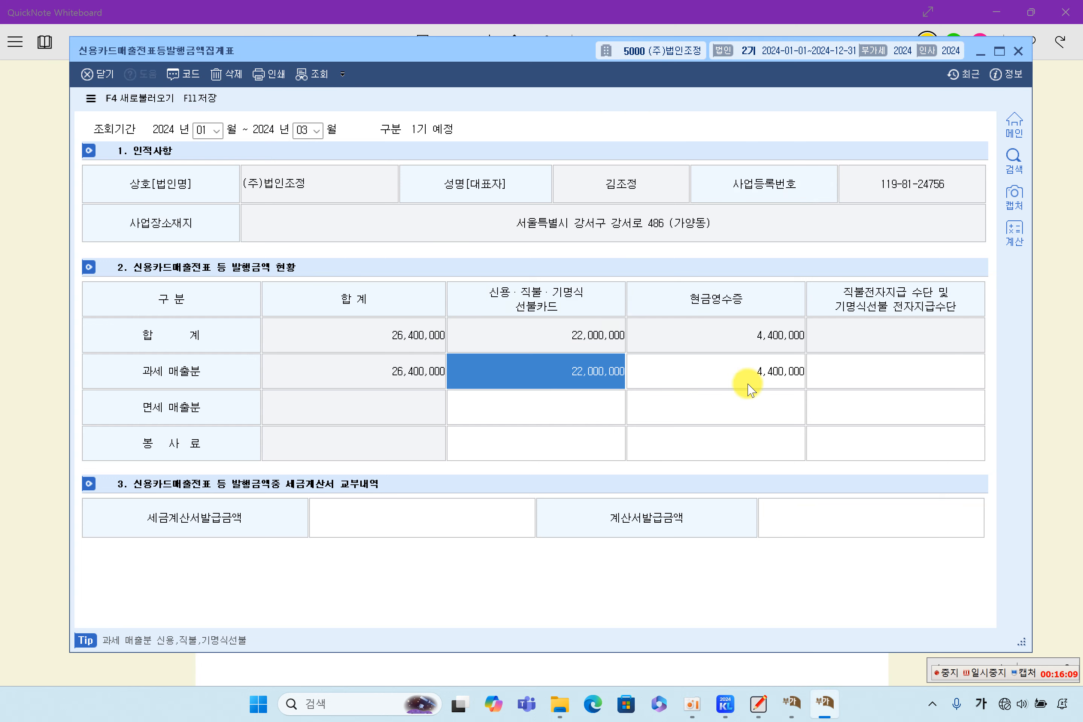
Step: Check the taxable amounts: 22,000,000 by card and 4,400,000 by cash receipt
left_click(743, 380)
left_click(544, 370)
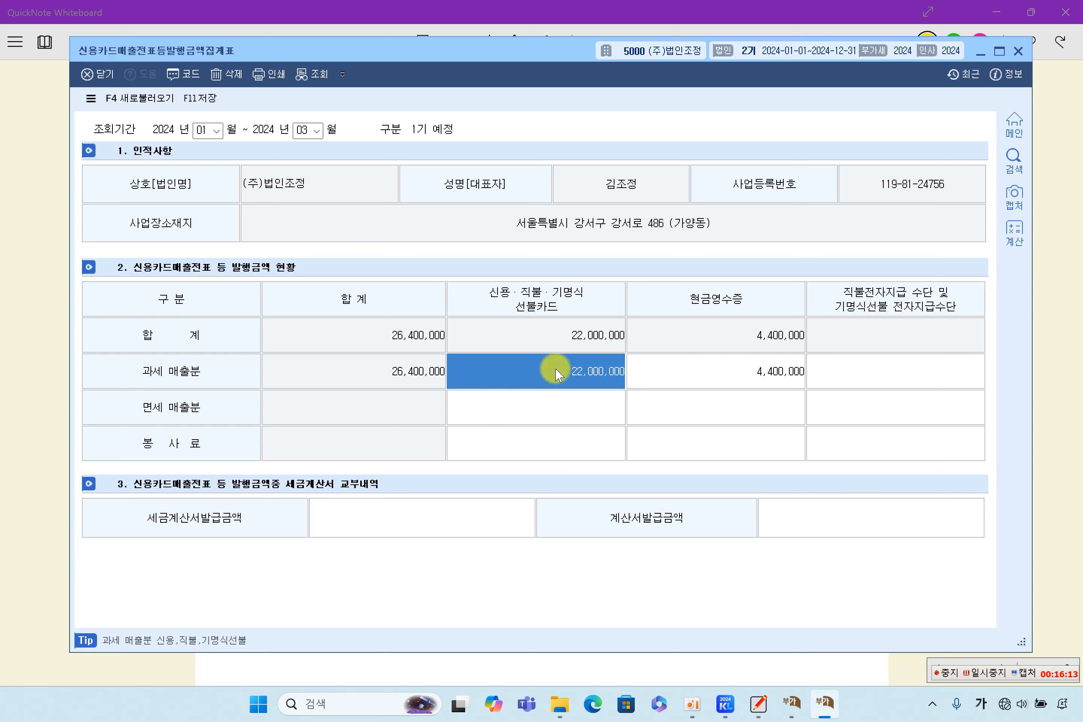
left_click(747, 371)
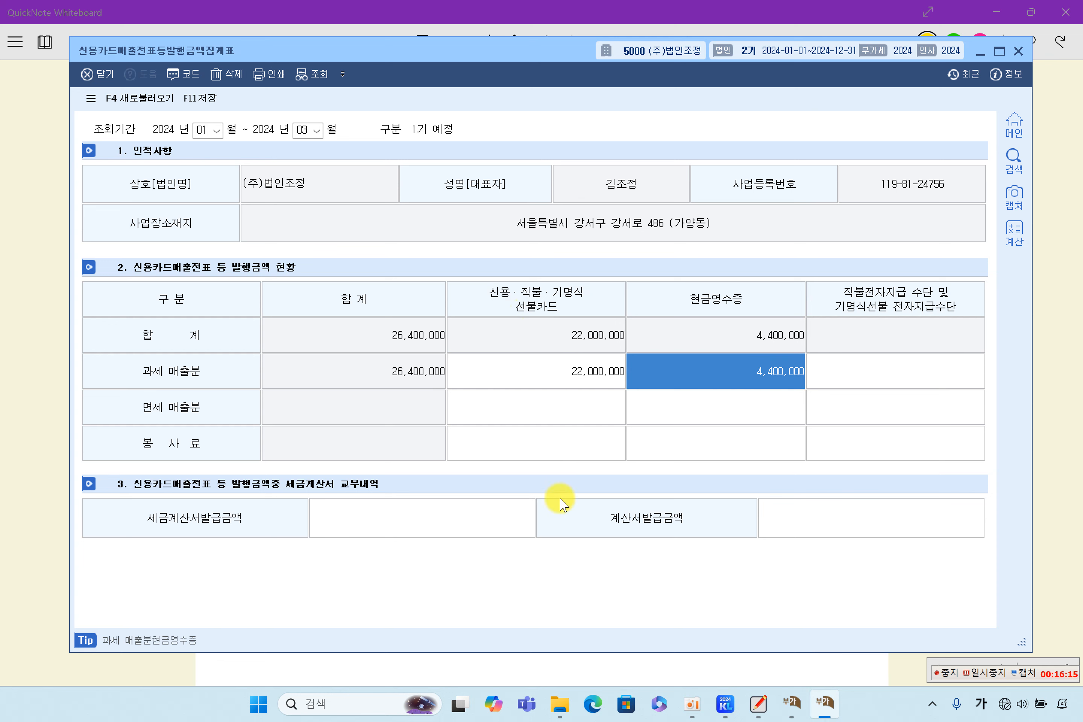
left_click(565, 371)
left_click(694, 370)
Step: Compare the 22,000,000 card sales amount against the tax invoice issued amount field
left_click(612, 372)
left_click(711, 381)
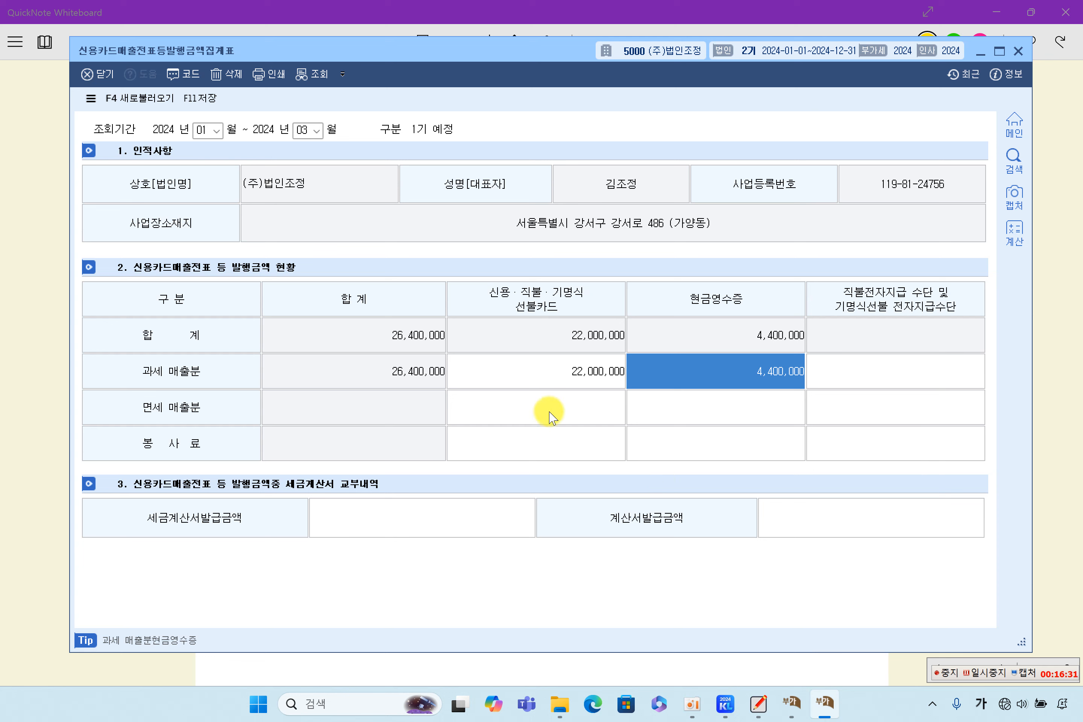
left_click(579, 379)
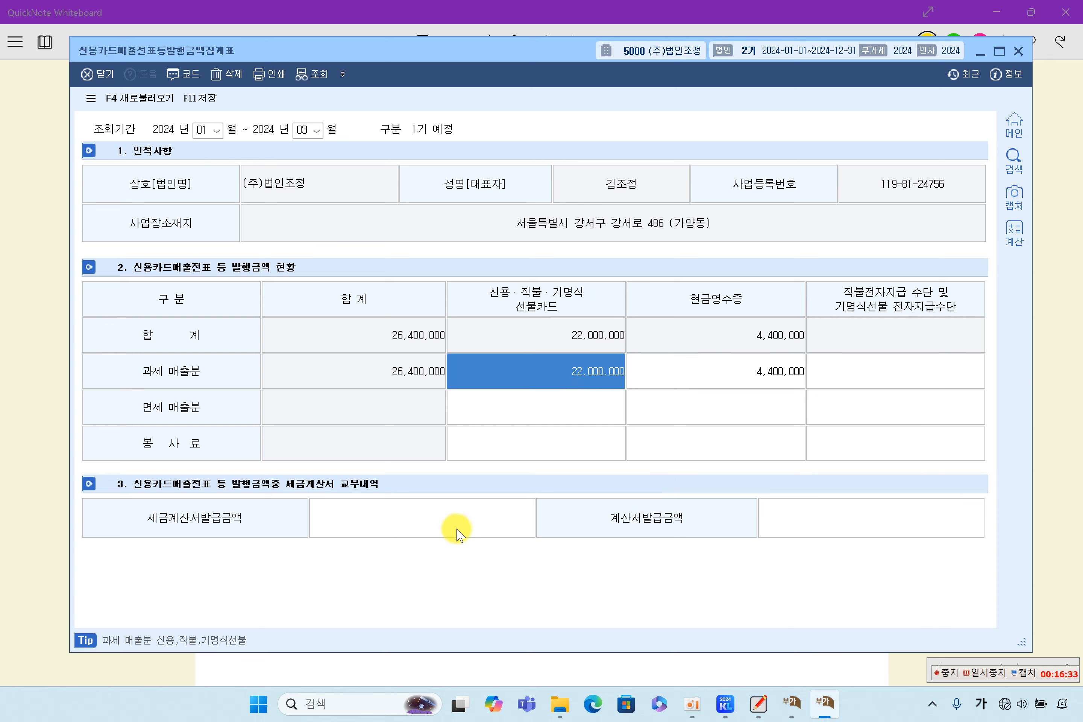
left_click(458, 510)
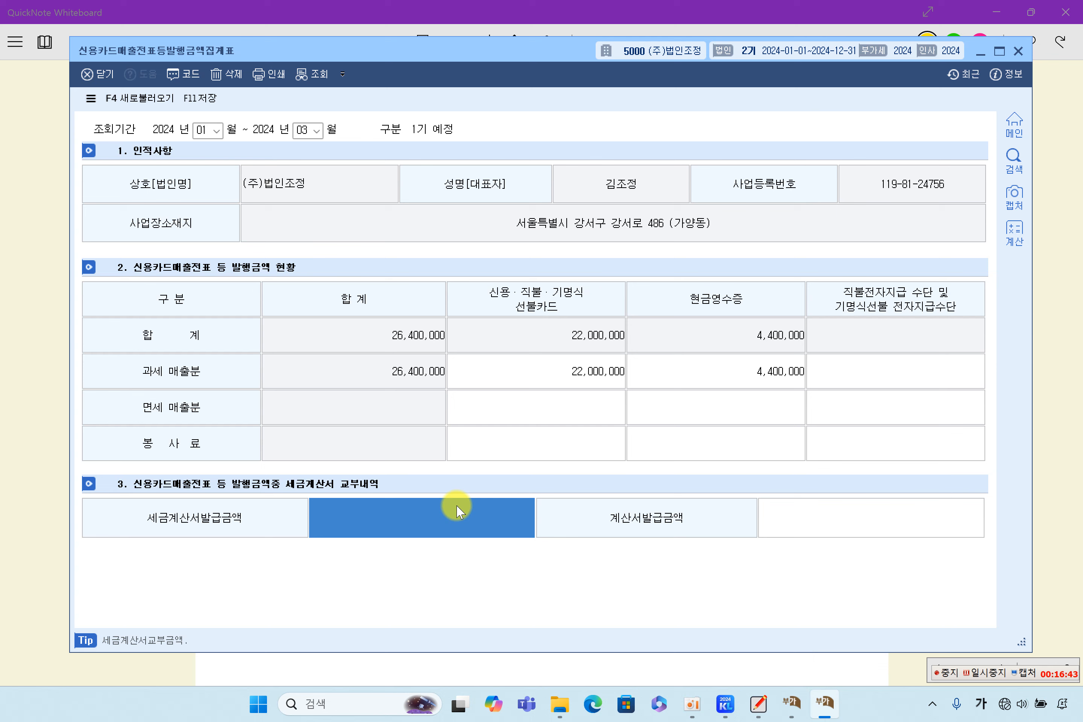
left_click(550, 371)
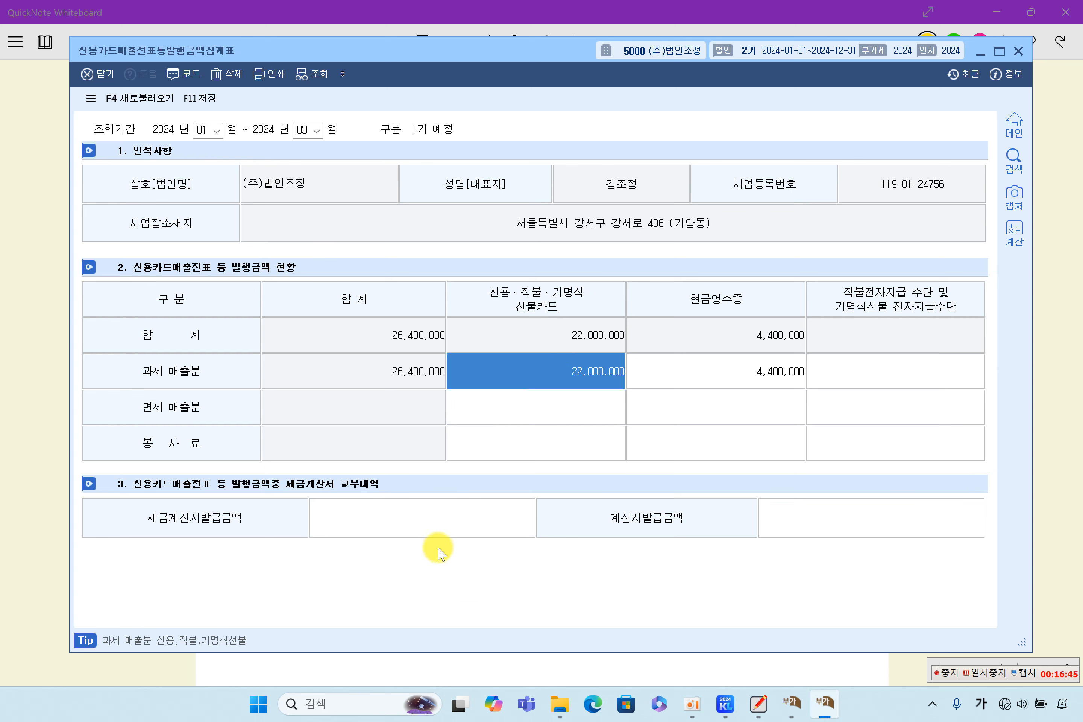
left_click(436, 525)
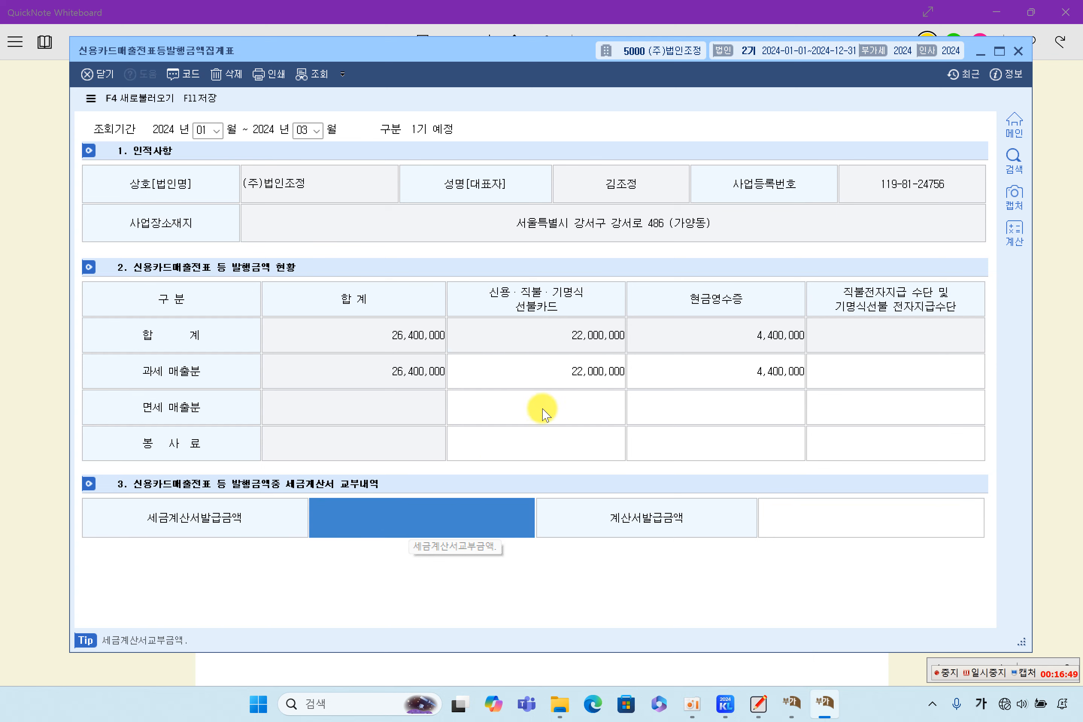
left_click(576, 371)
left_click(490, 515)
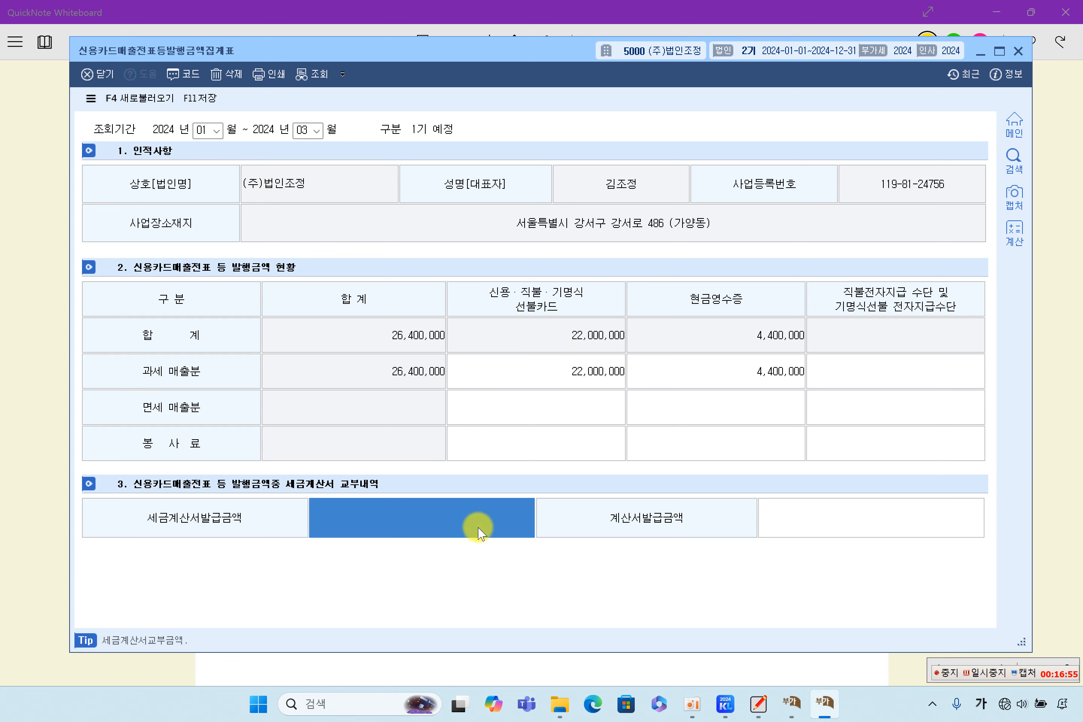
left_click(557, 370)
left_click(481, 517)
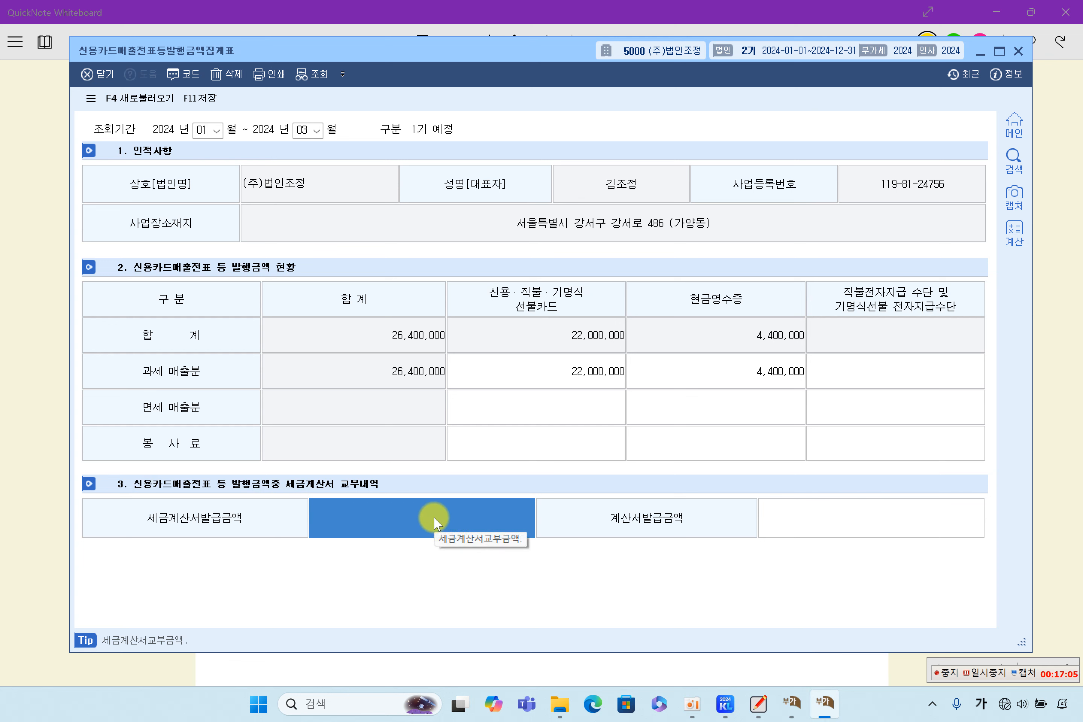
Step: Check the tax-exempt card sales and invoice issued fields, then close the summary, saving changes
left_click(846, 525)
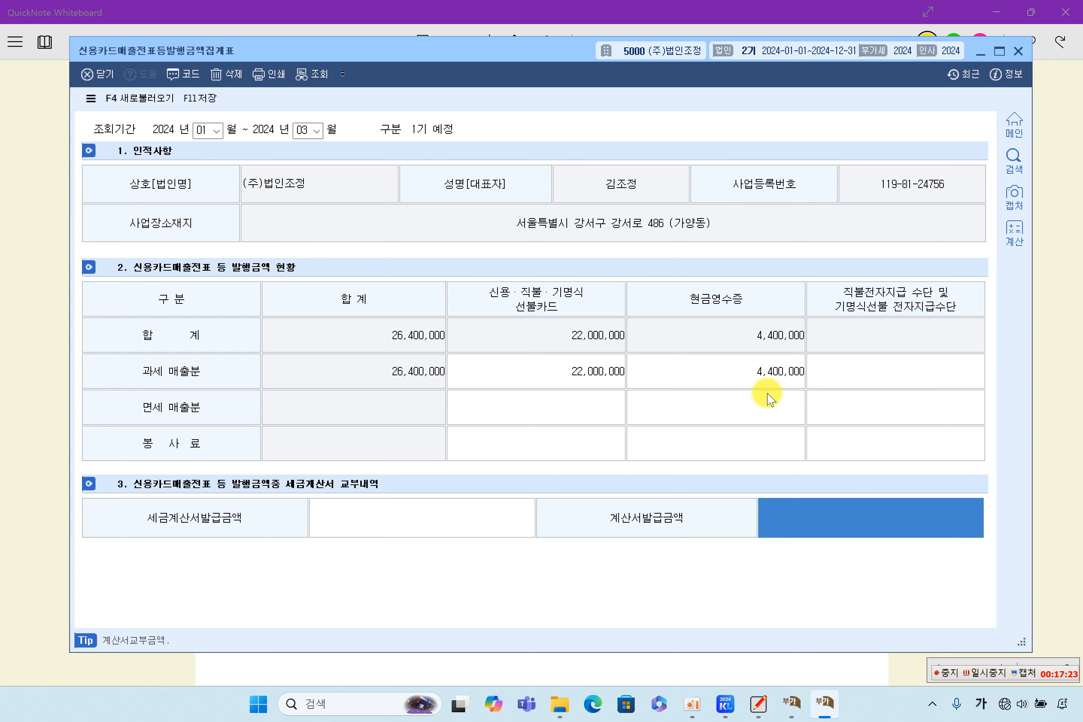
left_click(535, 417)
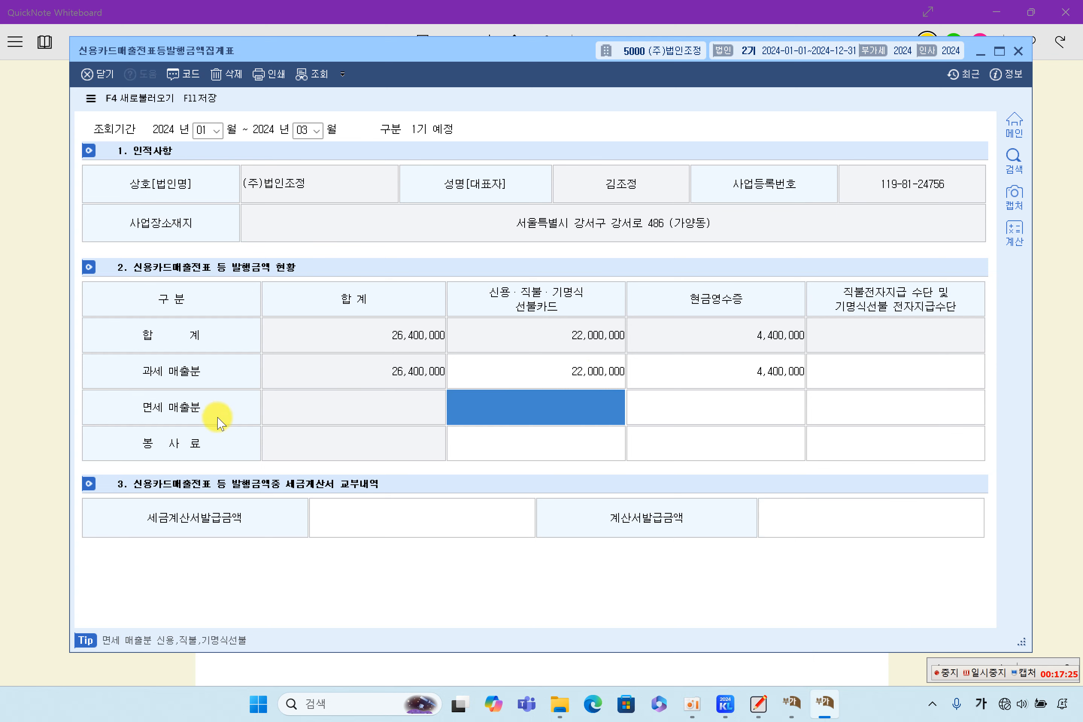
left_click(829, 515)
left_click(571, 418)
left_click(788, 512)
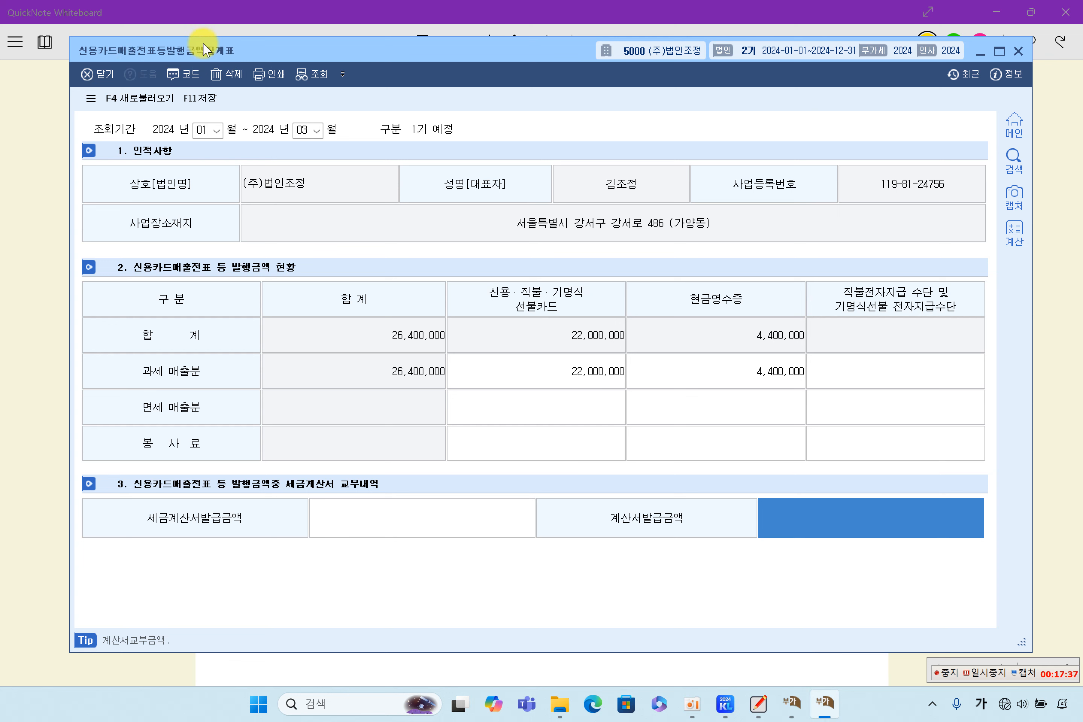
left_click(1018, 51)
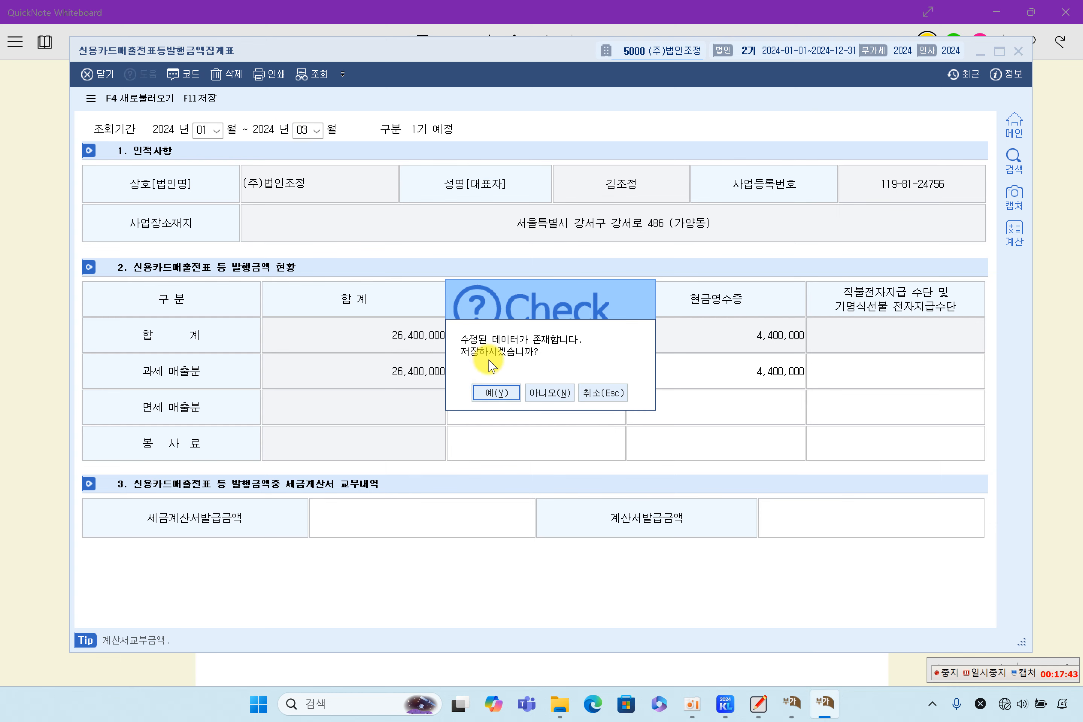
left_click(495, 393)
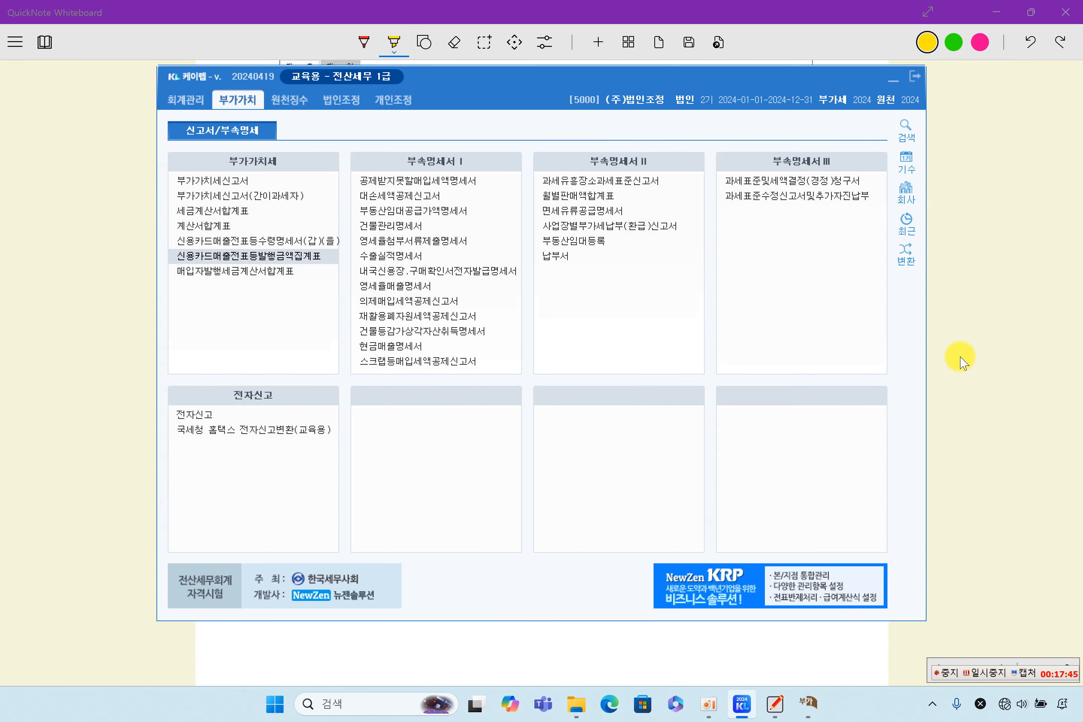
left_click(967, 354)
Step: Highlight the answer sheet's section (5) 수출실적명세서 heading
scroll(677, 456, "down", 15)
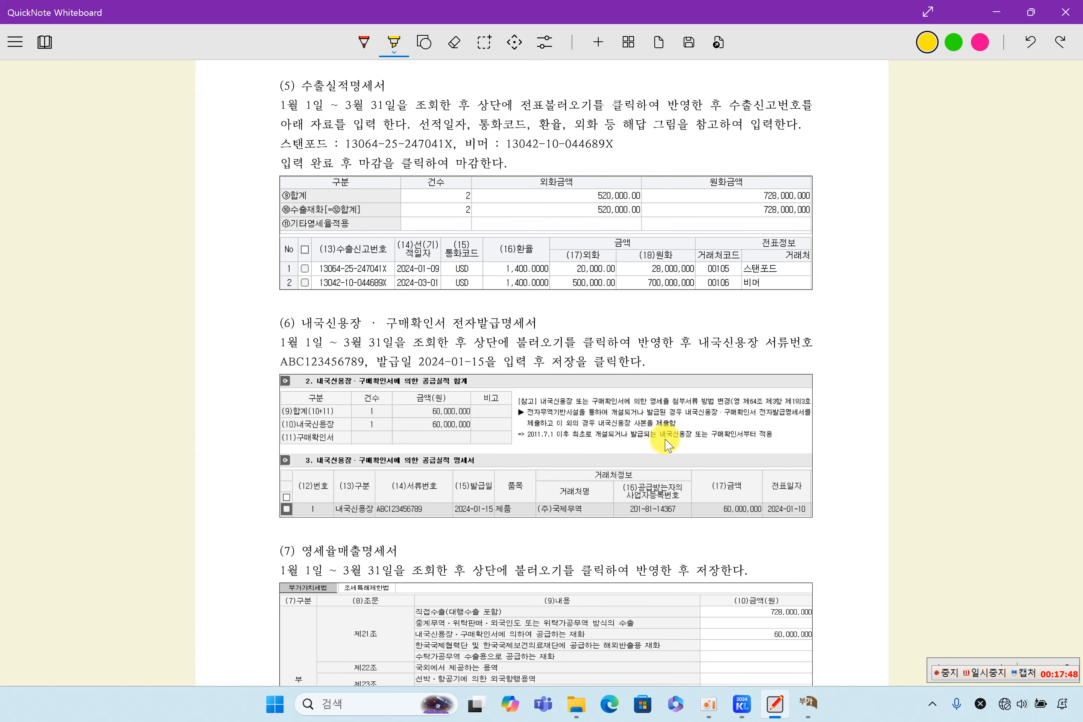
left_click_drag(302, 85, 382, 89)
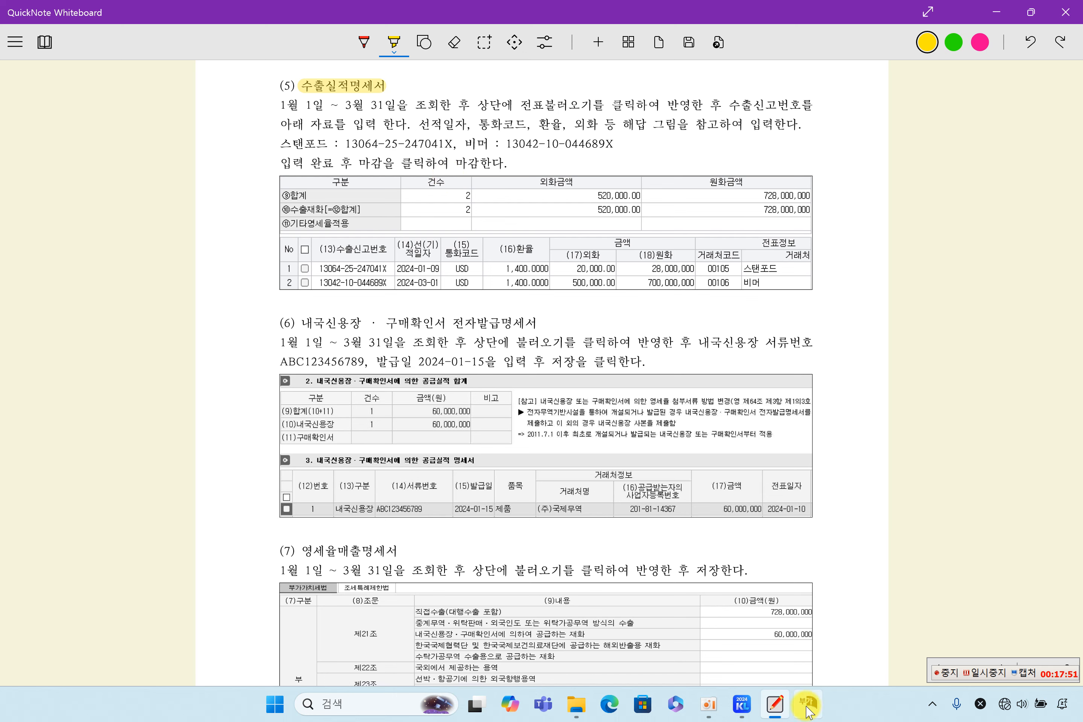
left_click(736, 702)
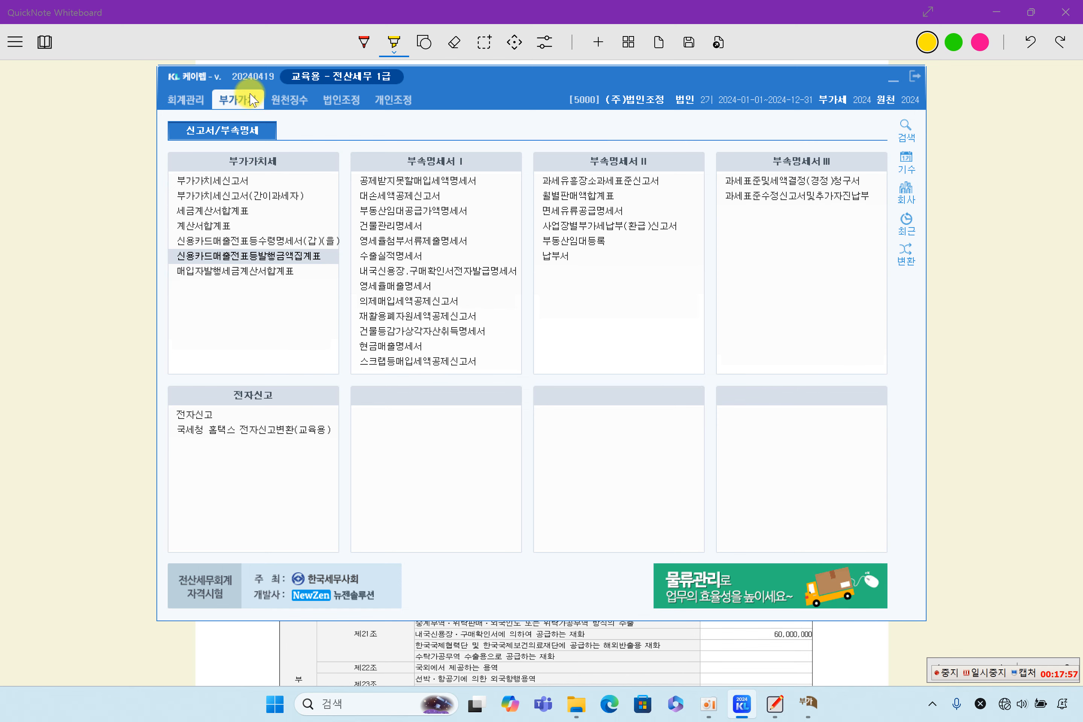
Step: Open the export performance statement for months 01–03 without loading saved data
left_click(387, 256)
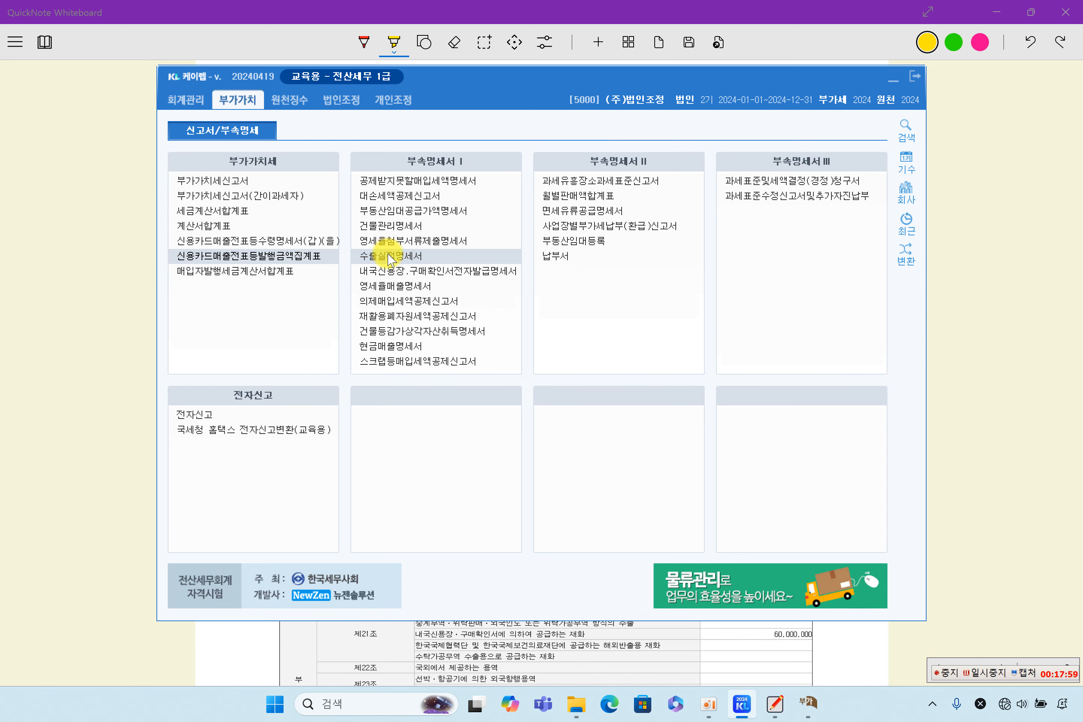
type("1")
key("Return")
type("3")
key("Return")
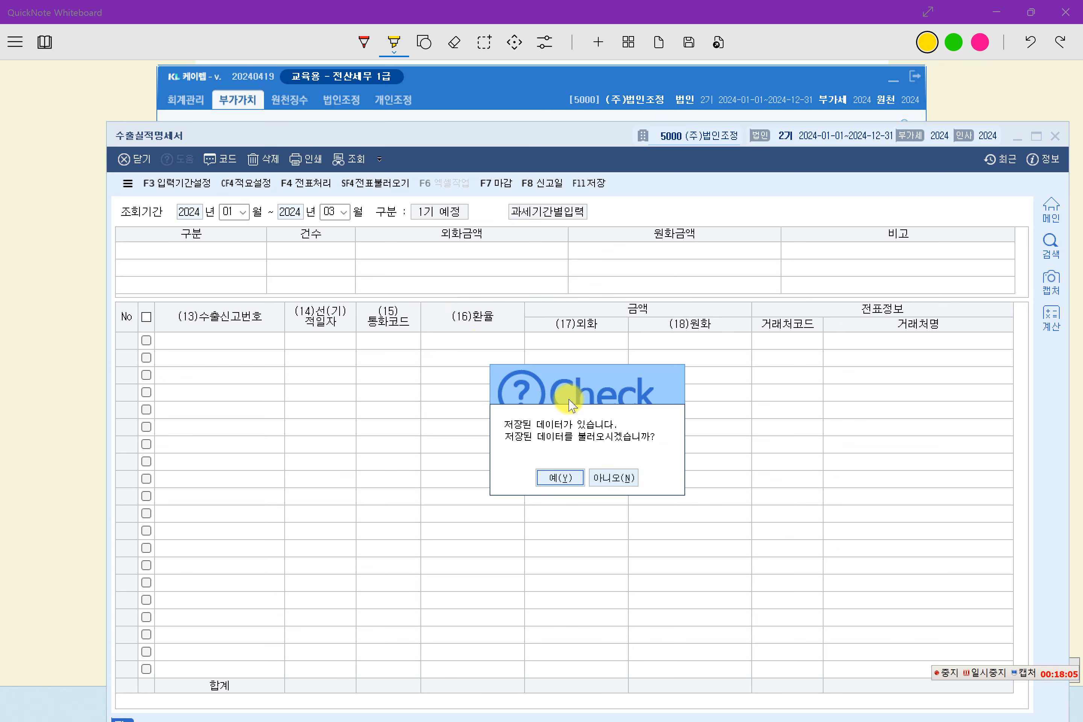
left_click(618, 478)
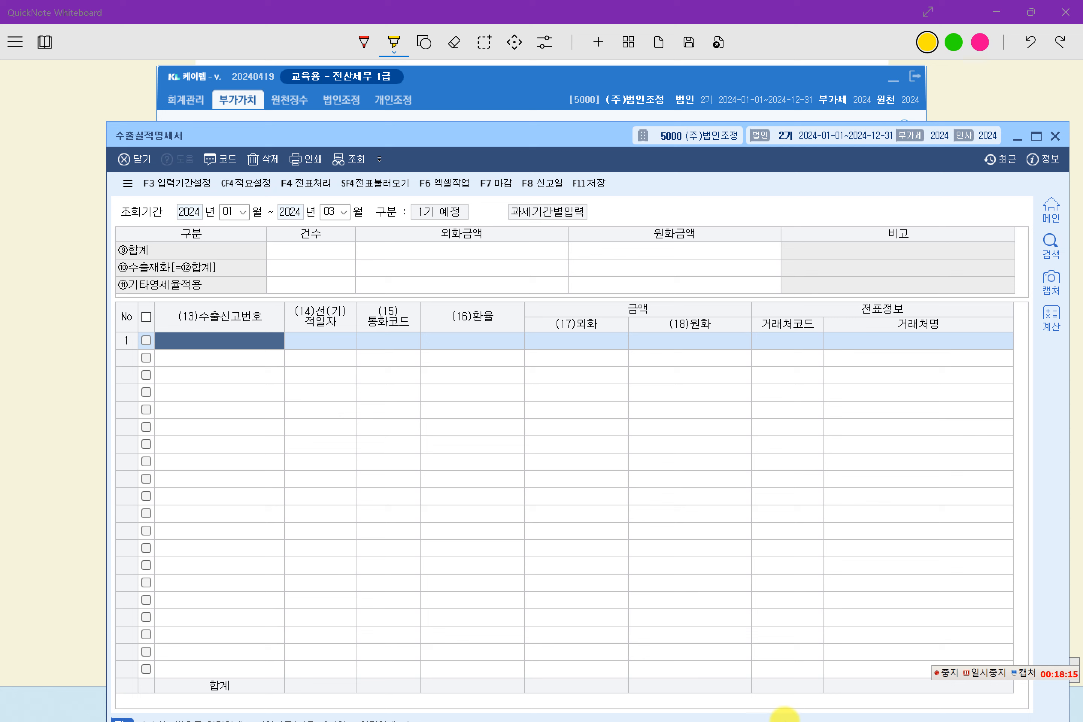
left_click_drag(550, 134, 463, 56)
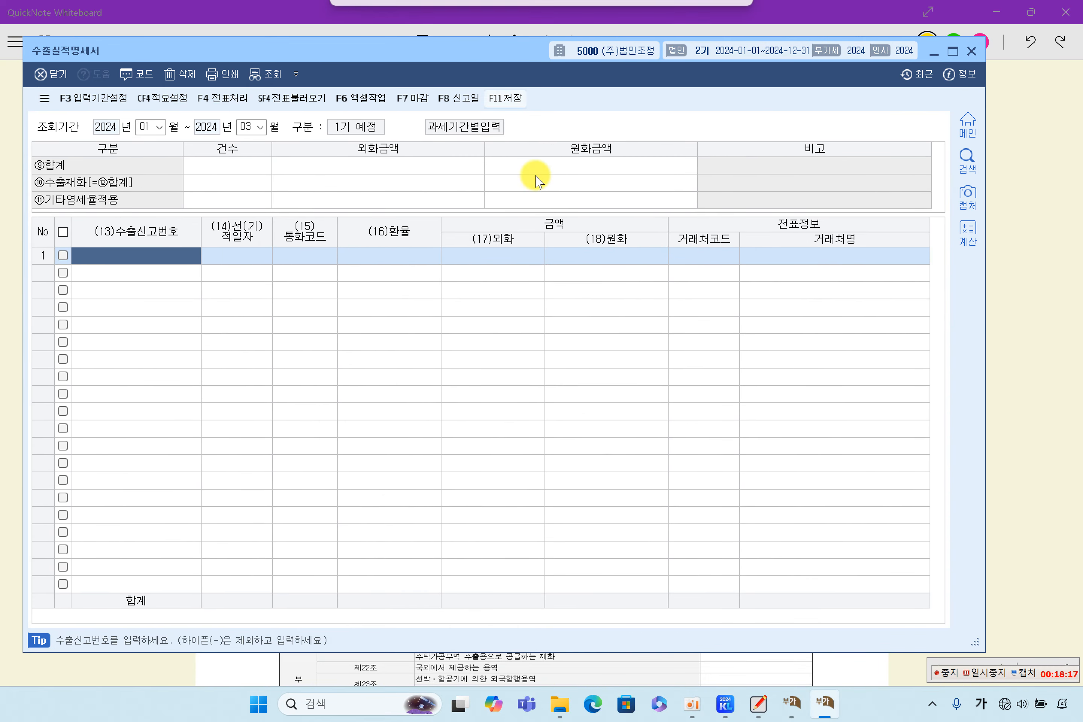
Step: Check the VAT return's 728,000,000 zero-rated other sales against the export statement
left_click(791, 701)
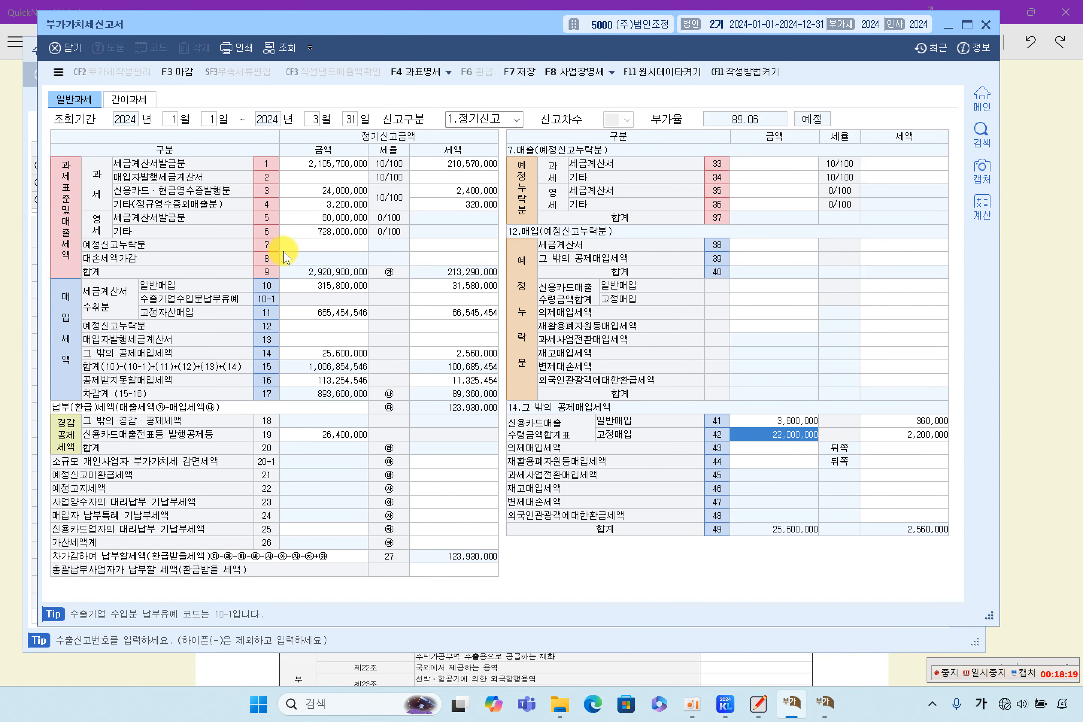
left_click(339, 232)
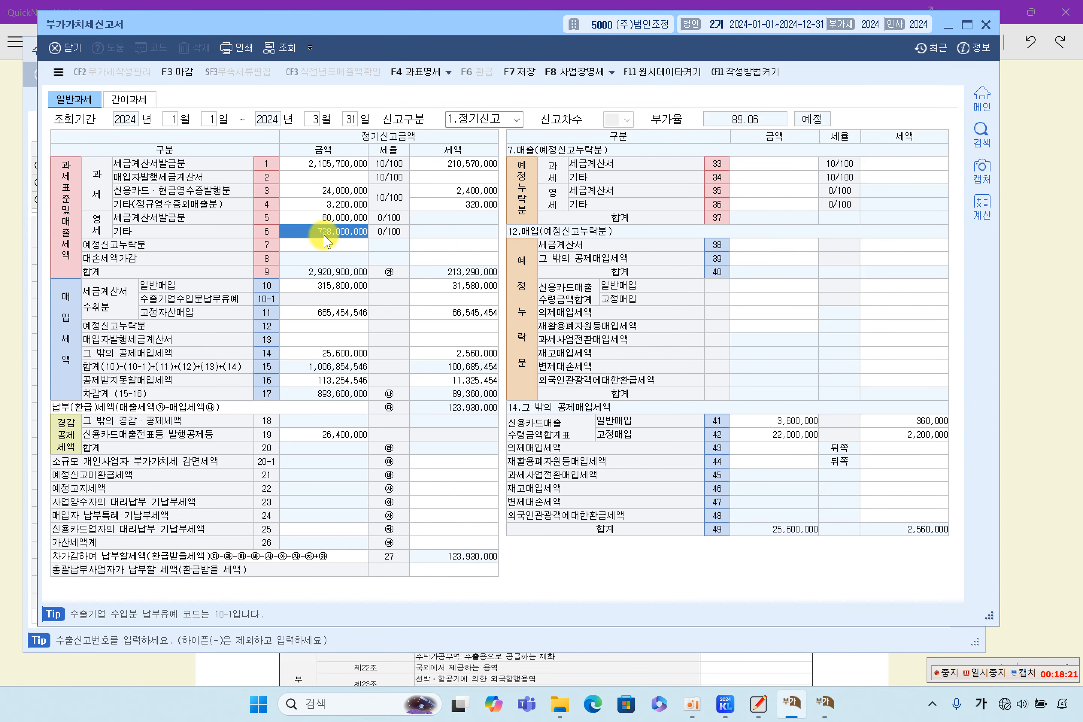
left_click_drag(449, 23, 581, 32)
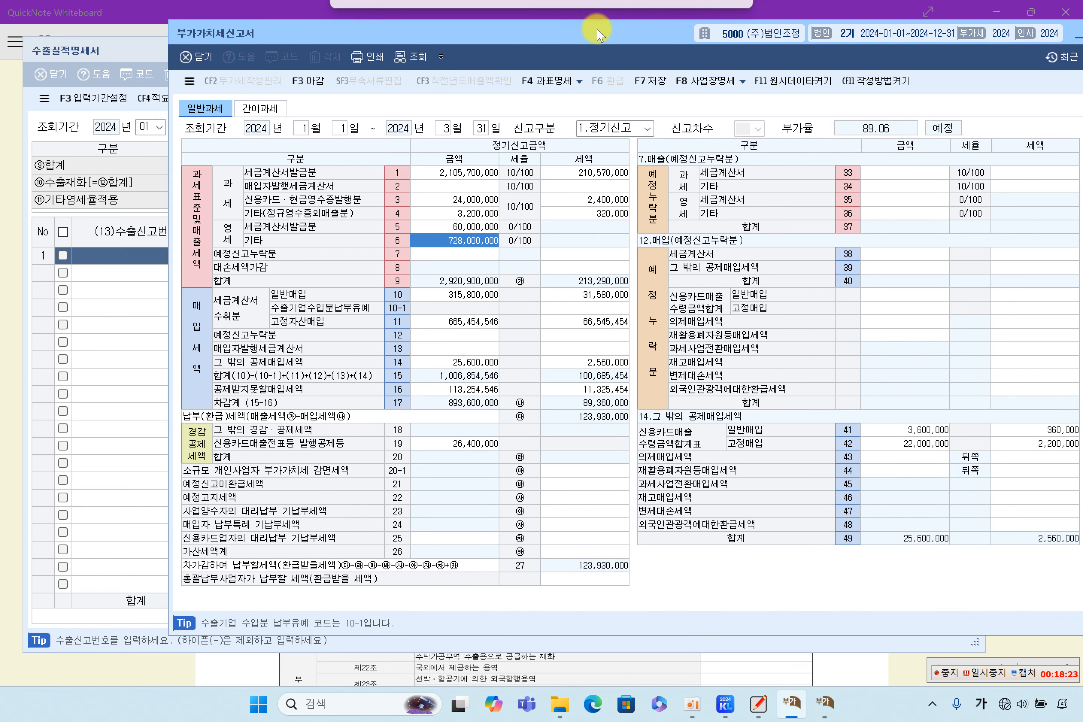
left_click(154, 301)
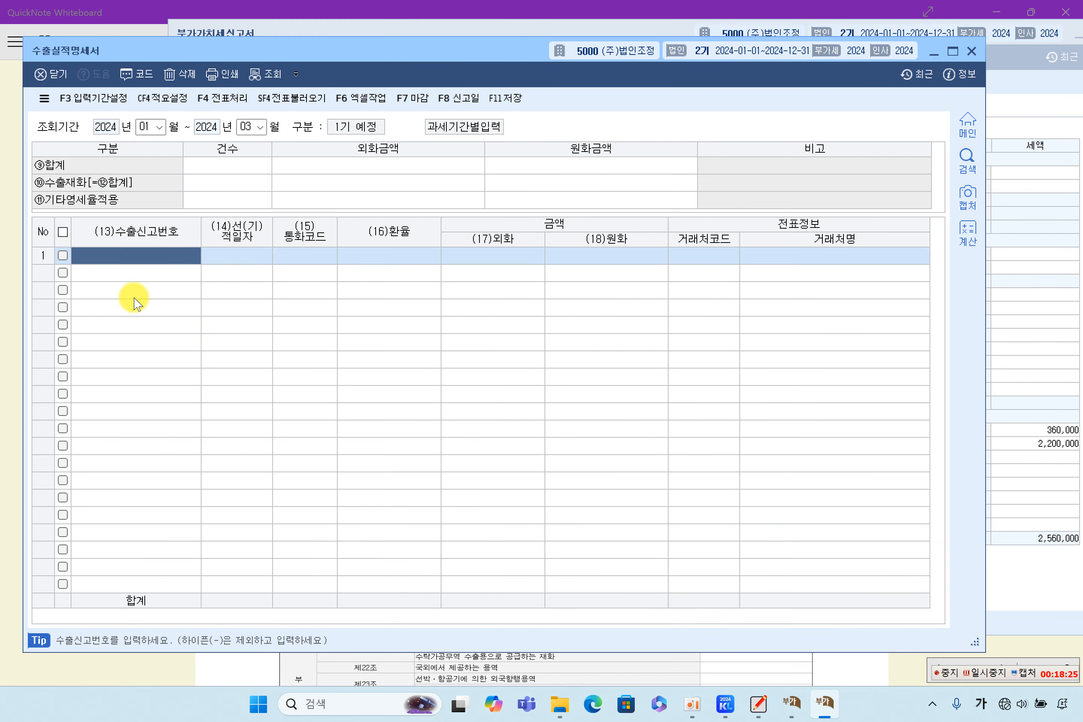
Step: Import the two export vouchers, 28,000,000 and 700,000,000, via SF4 전표불러오기
left_click(291, 98)
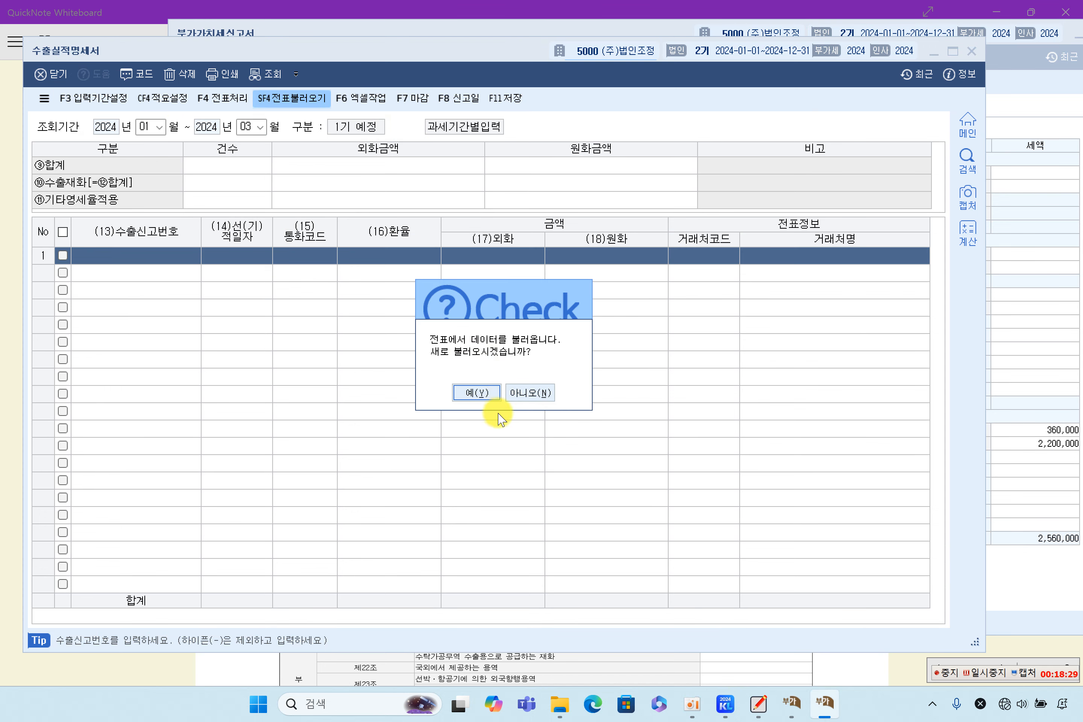
left_click(475, 393)
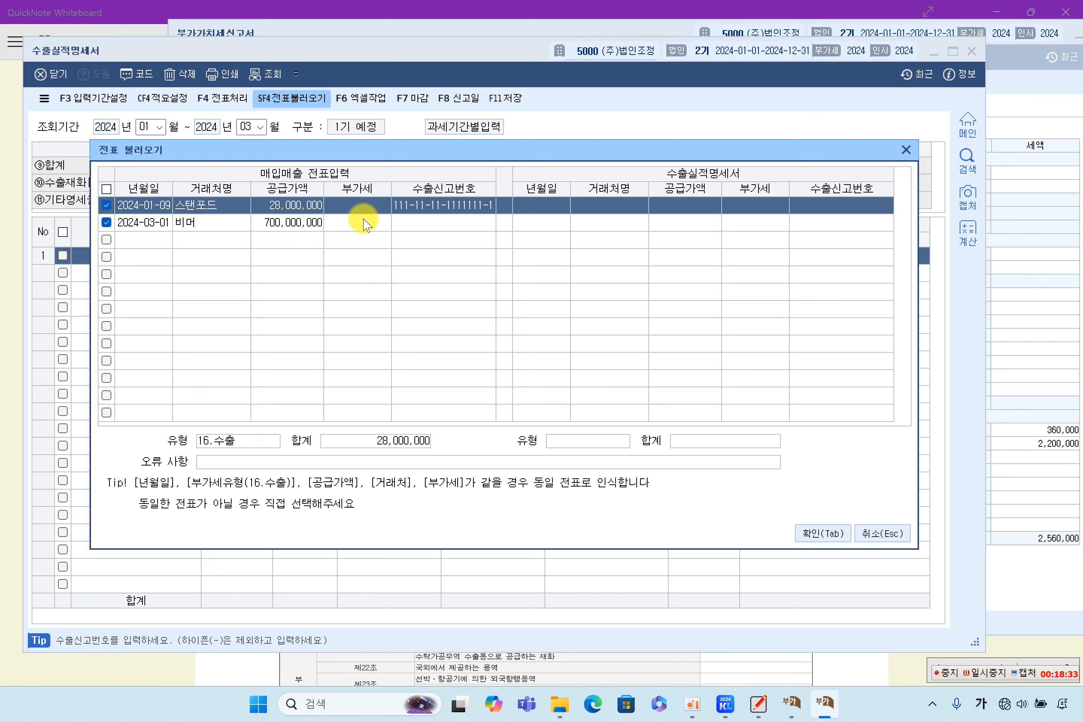
left_click(293, 207)
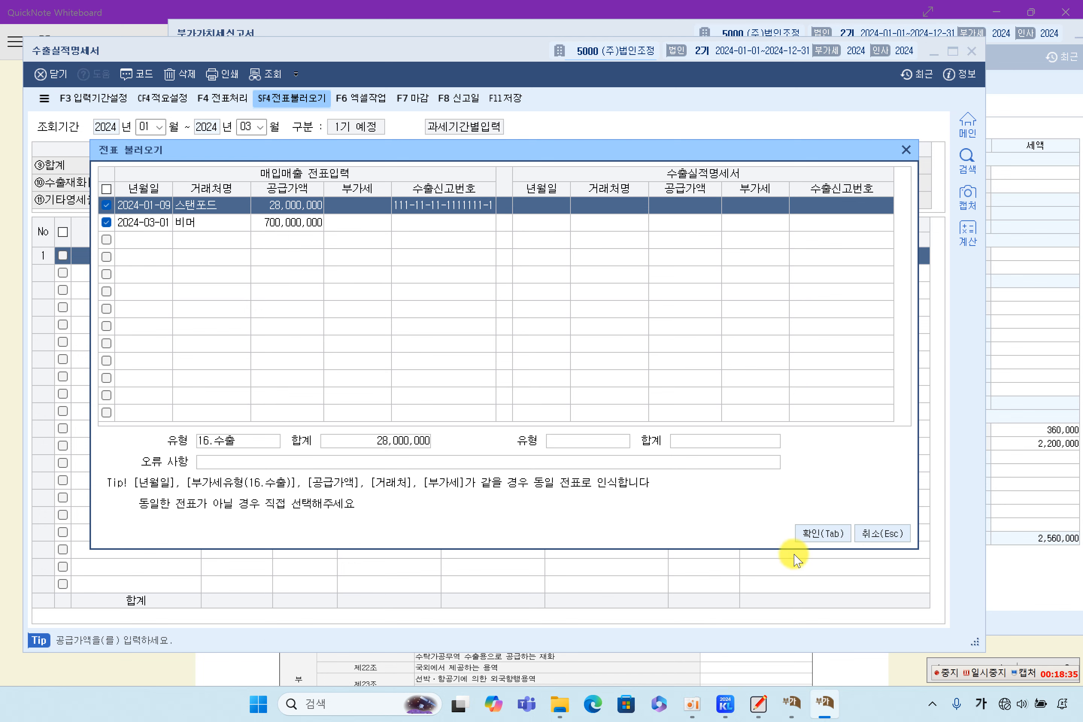
left_click(822, 535)
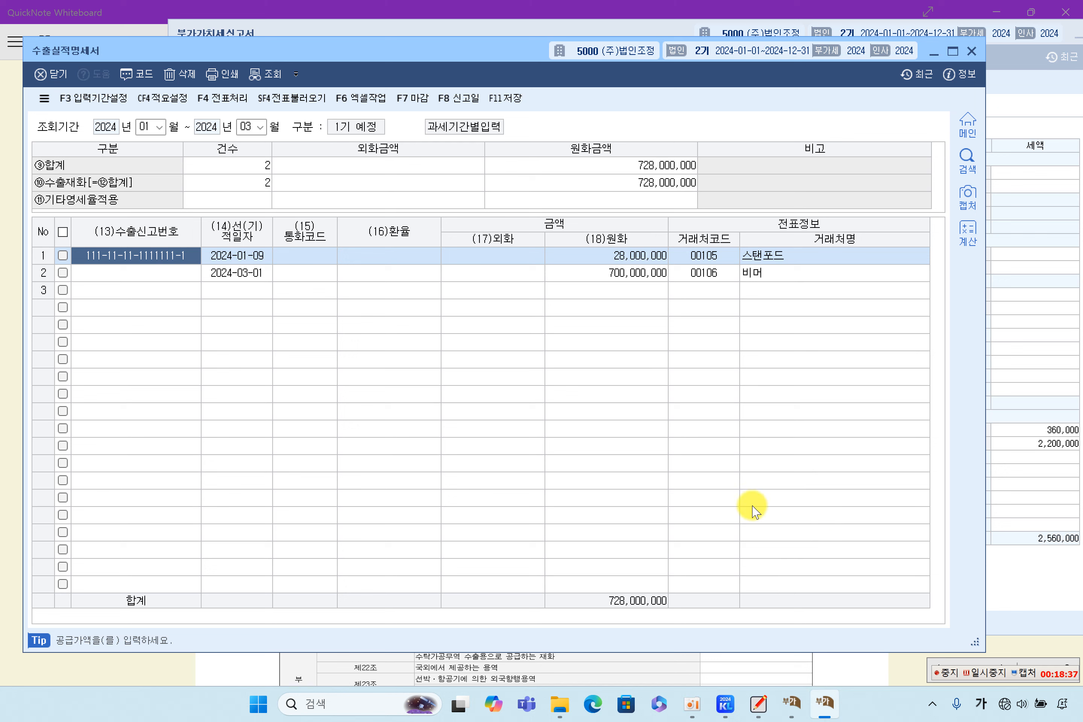
Step: On the answer sheet, highlight row 1's date, USD, the 1,400.0000 rate and both export declaration numbers
left_click(302, 260)
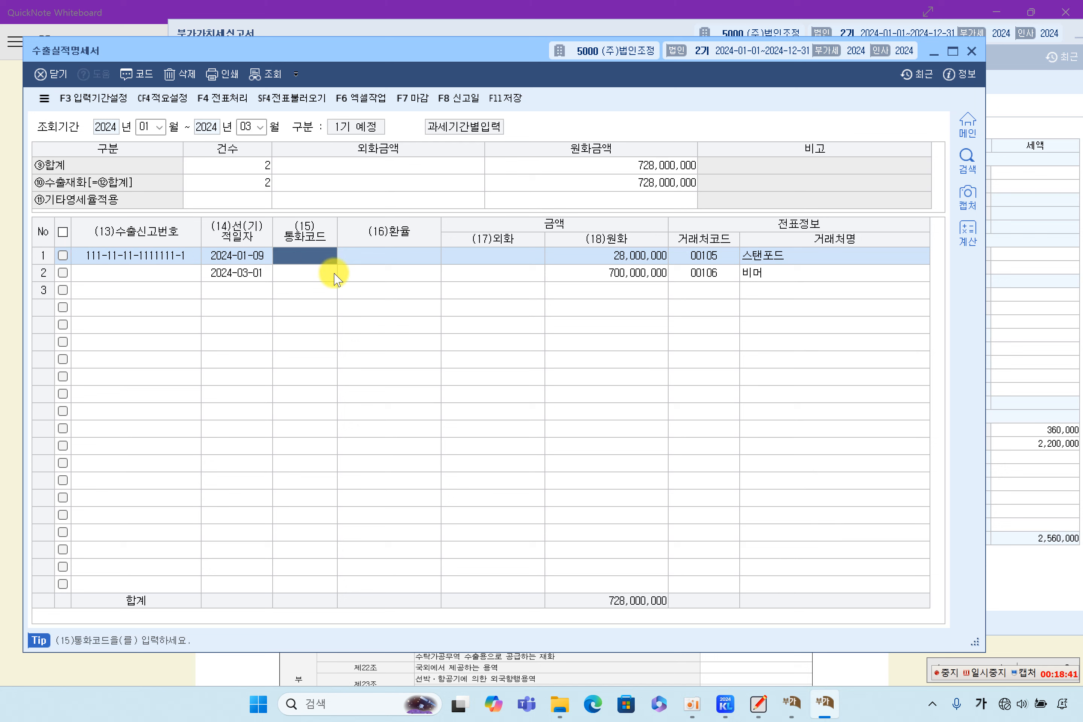
left_click(109, 13)
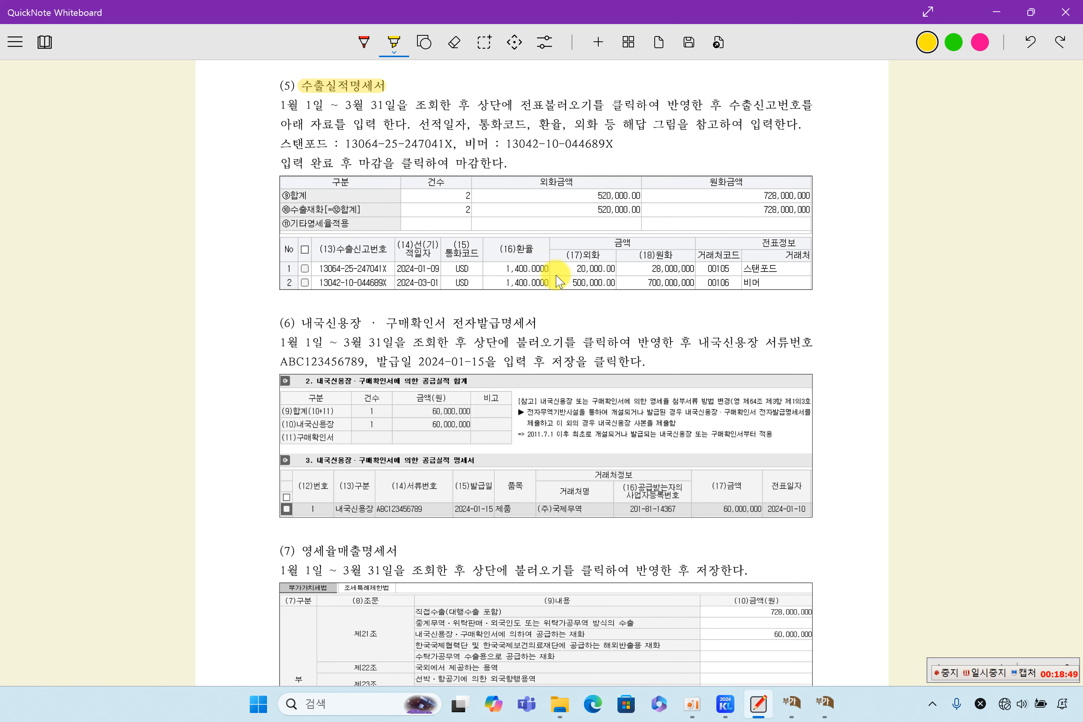
mouse_move(396, 274)
left_mouse_down()
mouse_move(494, 269)
mouse_move(494, 282)
left_mouse_up()
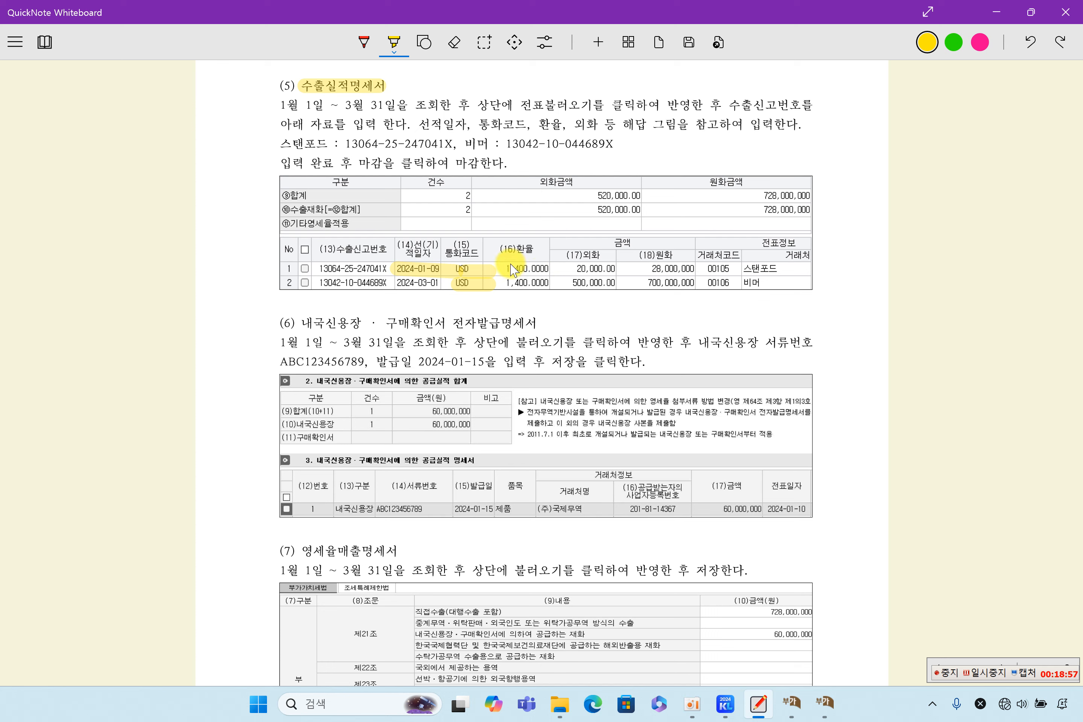
mouse_move(500, 268)
left_mouse_down()
mouse_move(540, 265)
mouse_move(546, 283)
mouse_move(615, 268)
mouse_move(629, 282)
mouse_move(686, 267)
mouse_move(657, 283)
mouse_move(690, 282)
mouse_move(777, 269)
mouse_move(767, 285)
left_mouse_up()
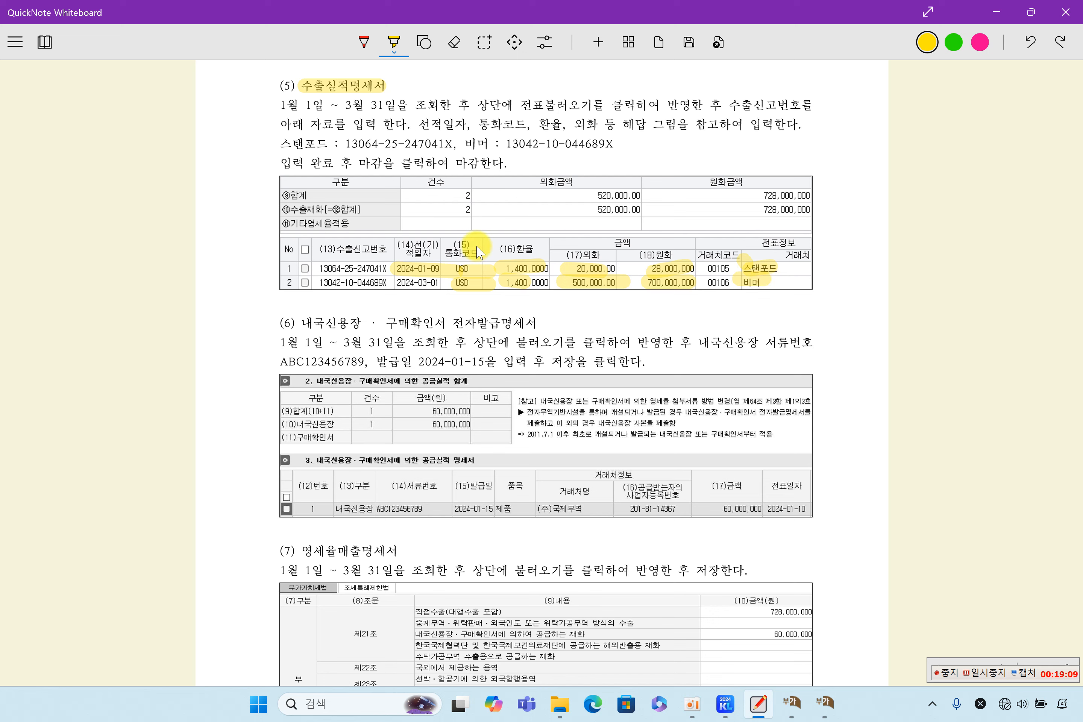
left_click_drag(350, 145, 618, 142)
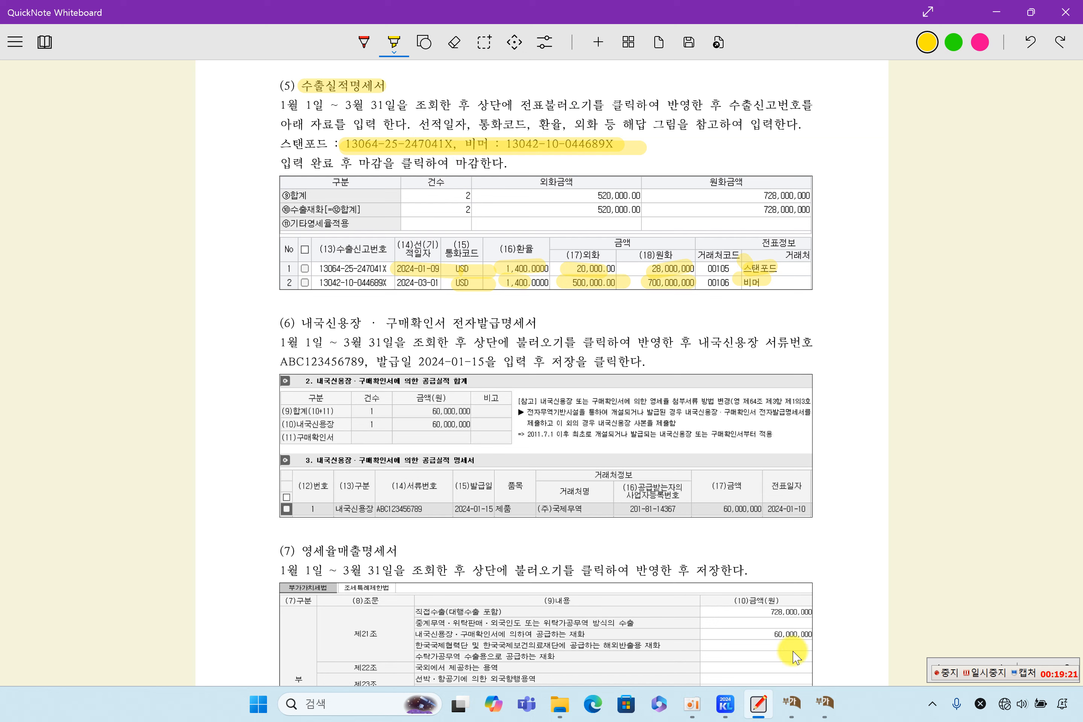
left_click(824, 701)
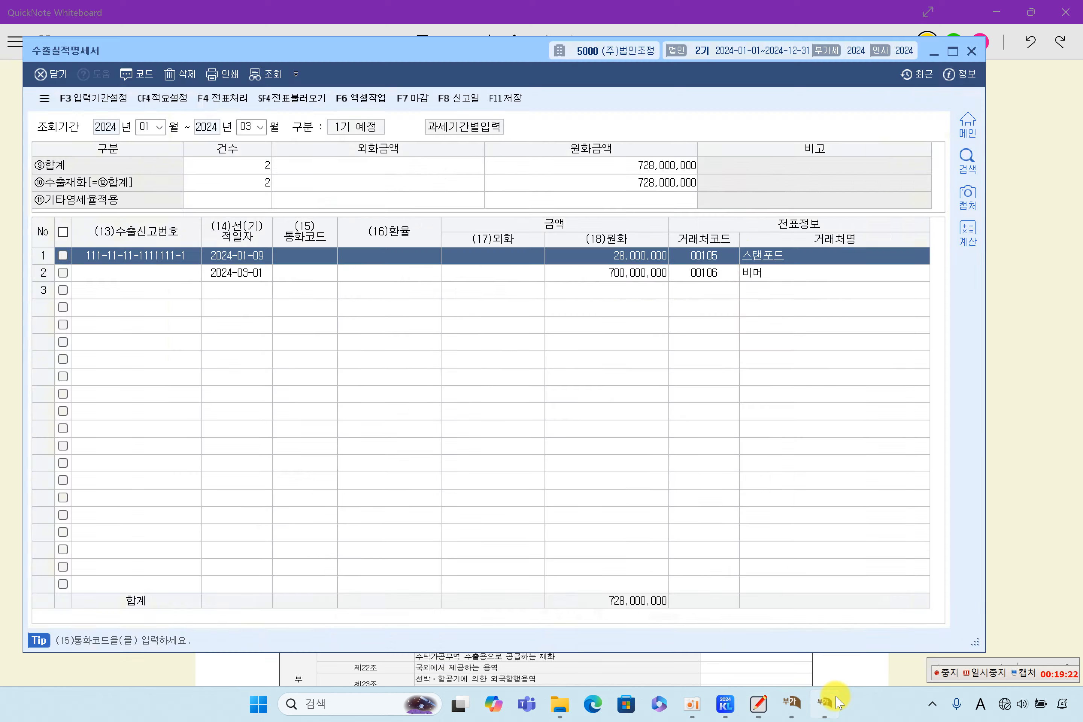
left_click(147, 258)
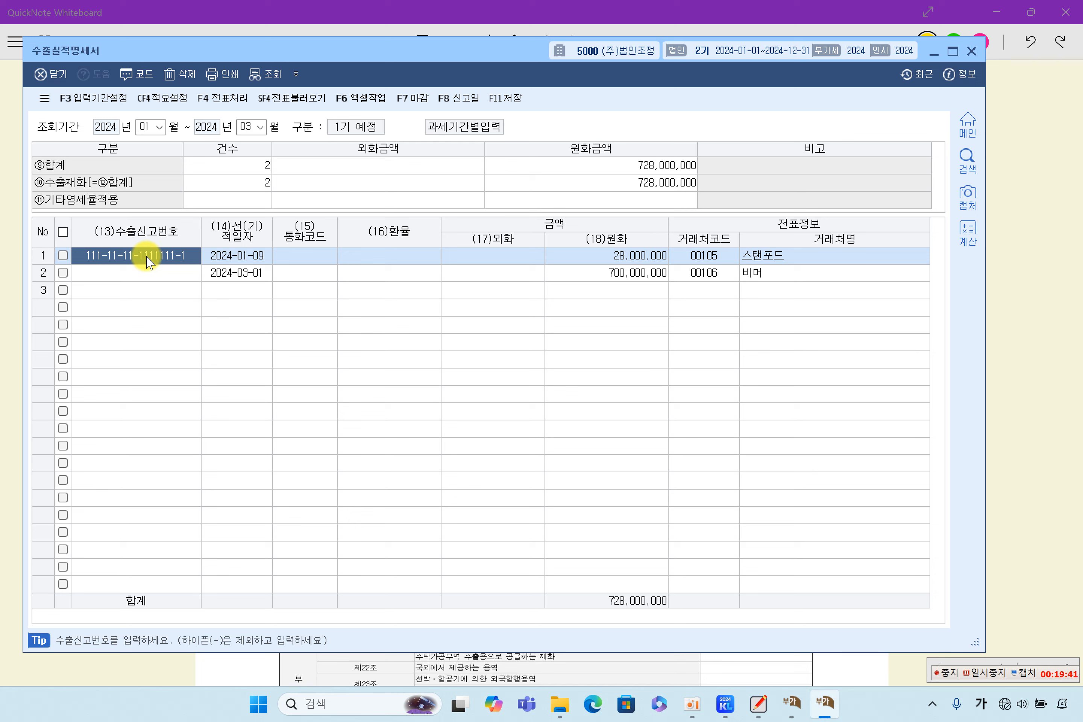
type("13")
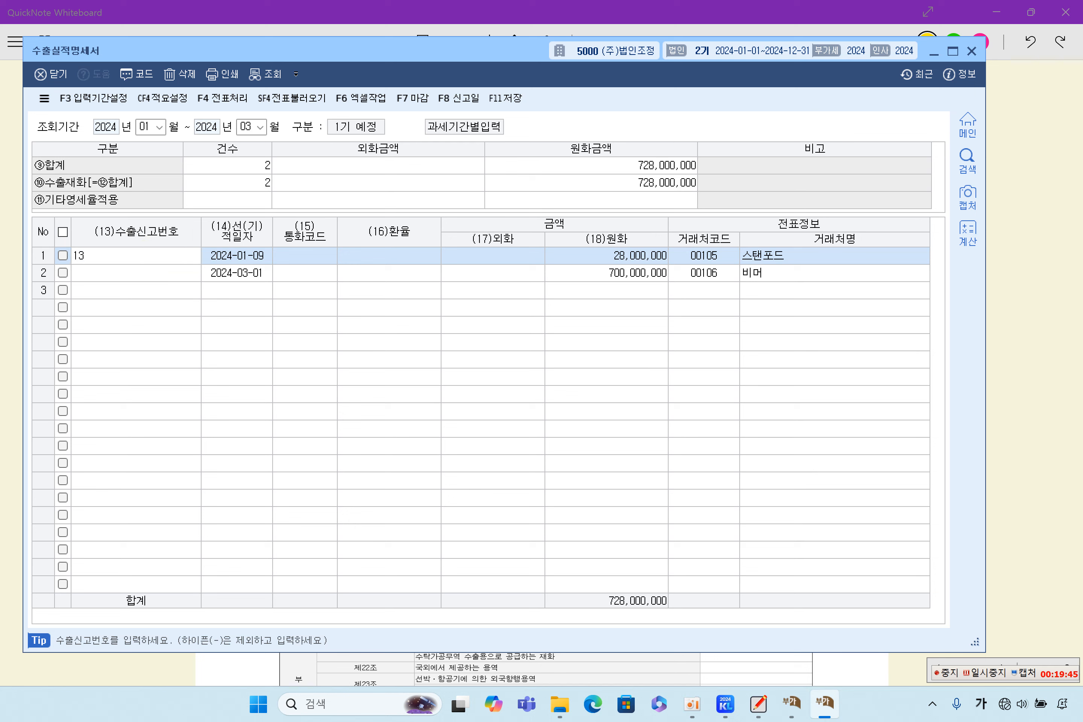
type("064255247041")
type("X")
key("Return")
key("Caps_Lock")
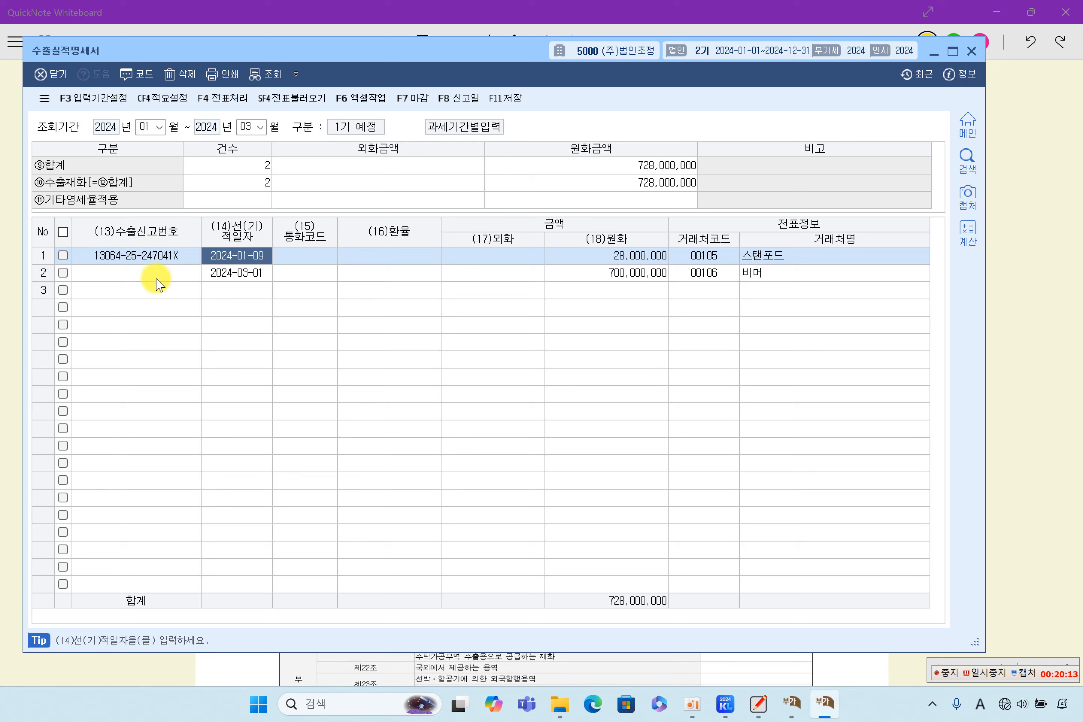
Step: Set row 1's currency code to USD by searching 미국 in the F2 lookup
left_click(298, 258)
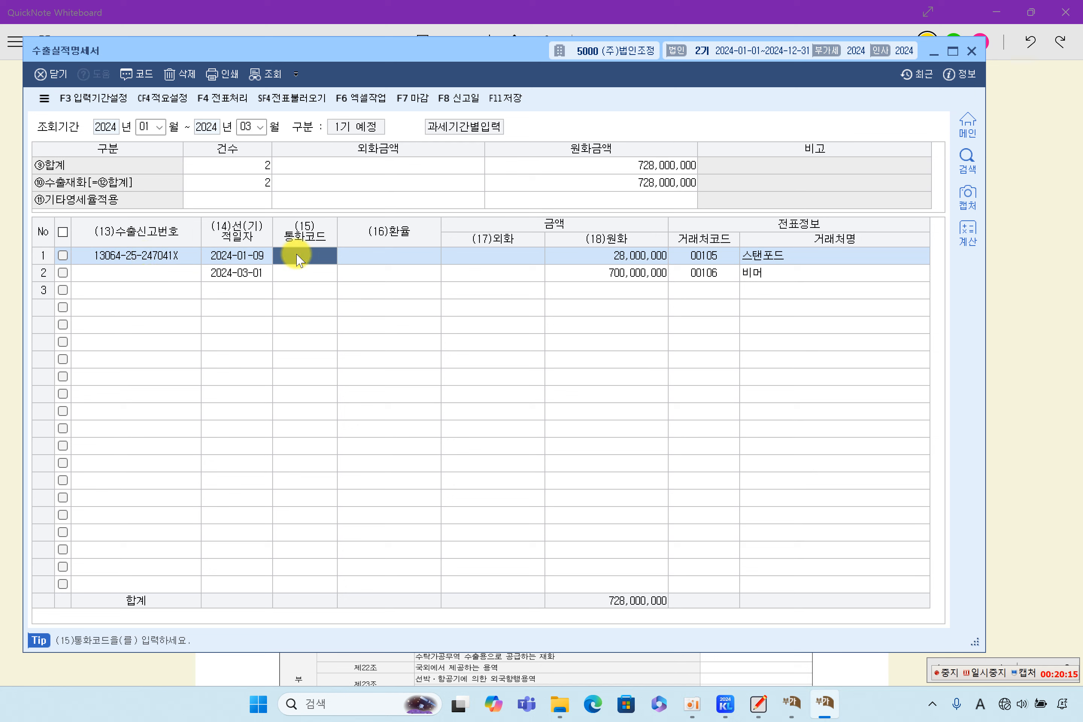
key("F2")
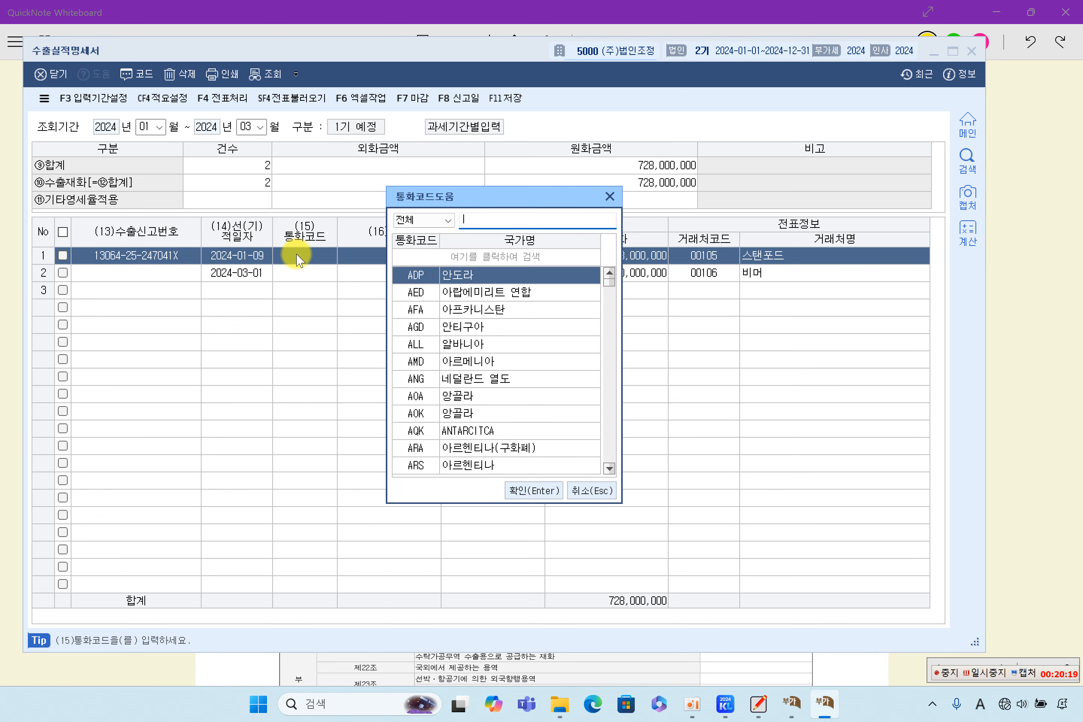
type("AL")
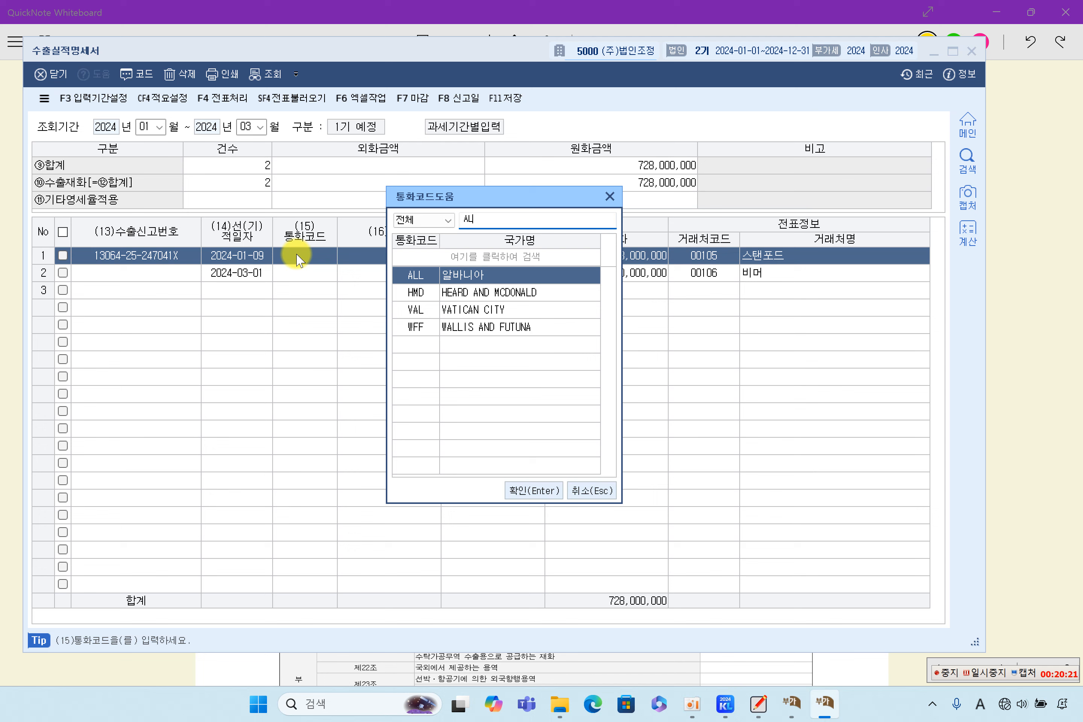
key("BackSpace")
key("BackSpace")
key("Hangul")
type("ㅁ")
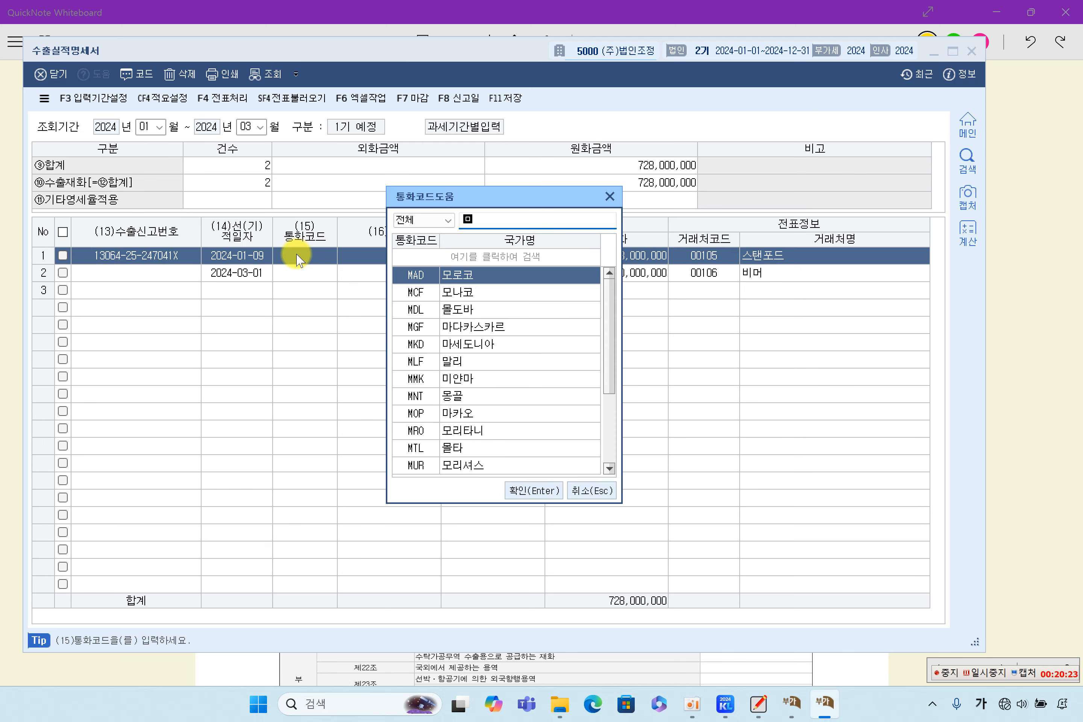
type("ㄱ")
type("국")
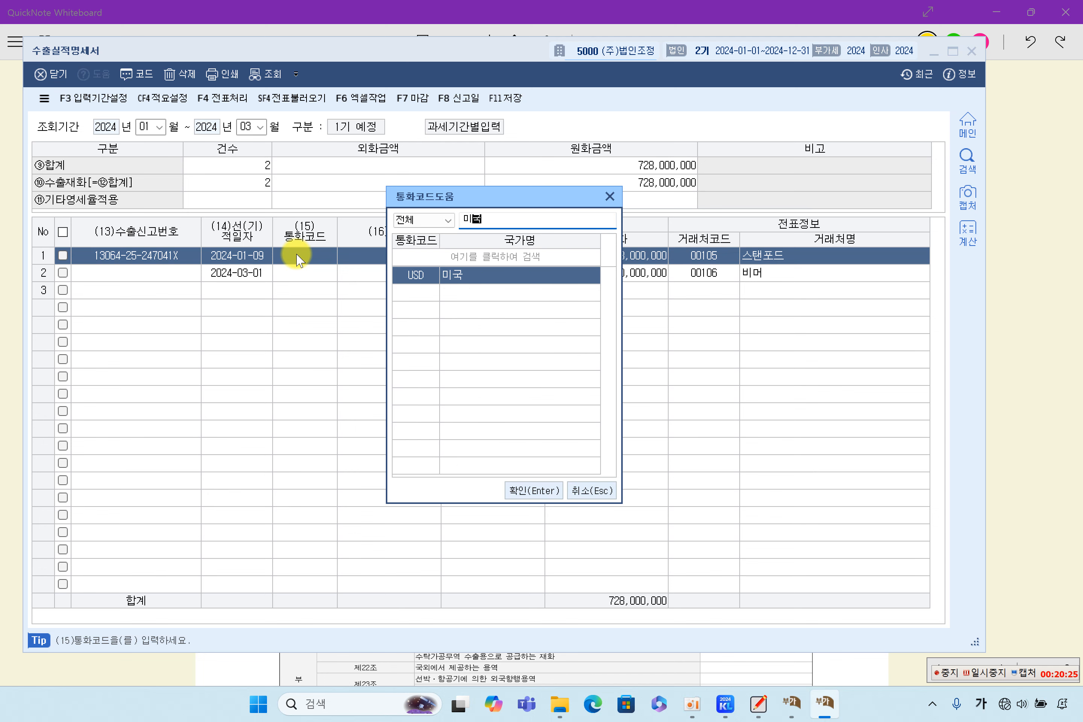
key("Return")
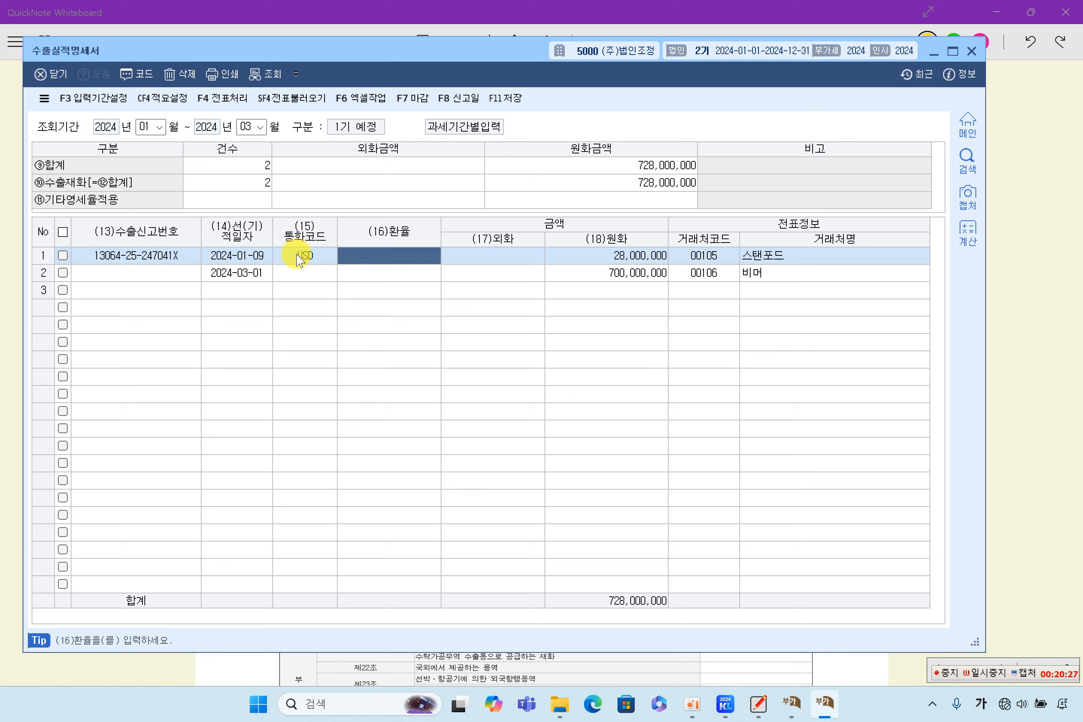
Step: Enter row 1's exchange rate 1,400.0000 and foreign amount 20,000.00
type("1,400.0000")
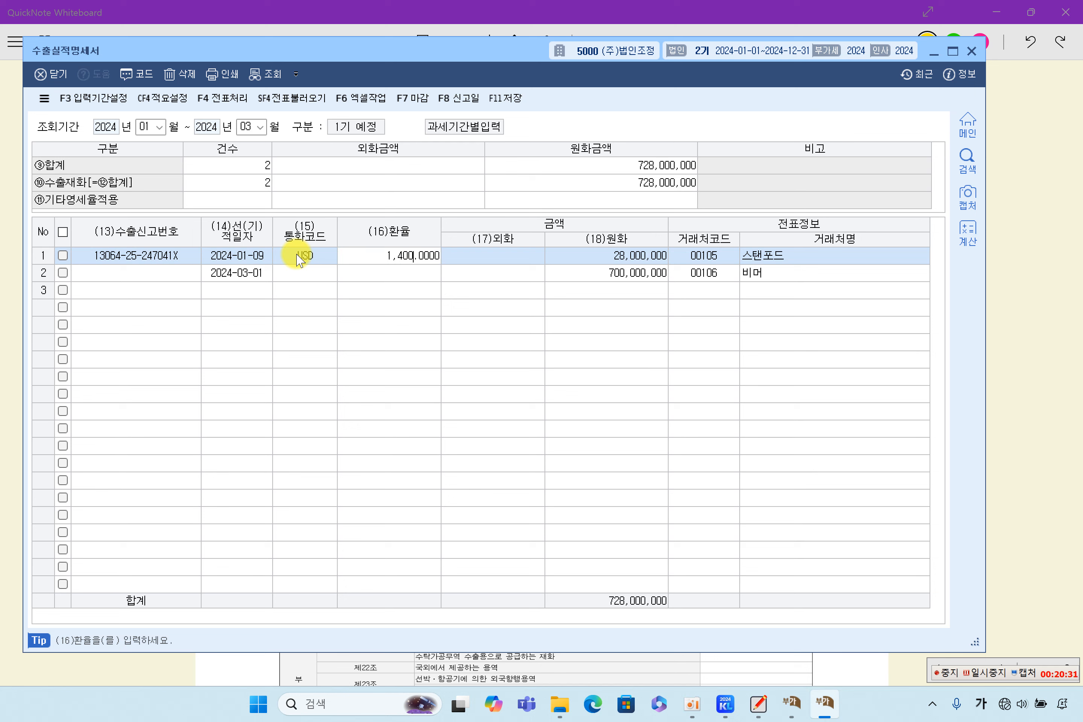
key("Return")
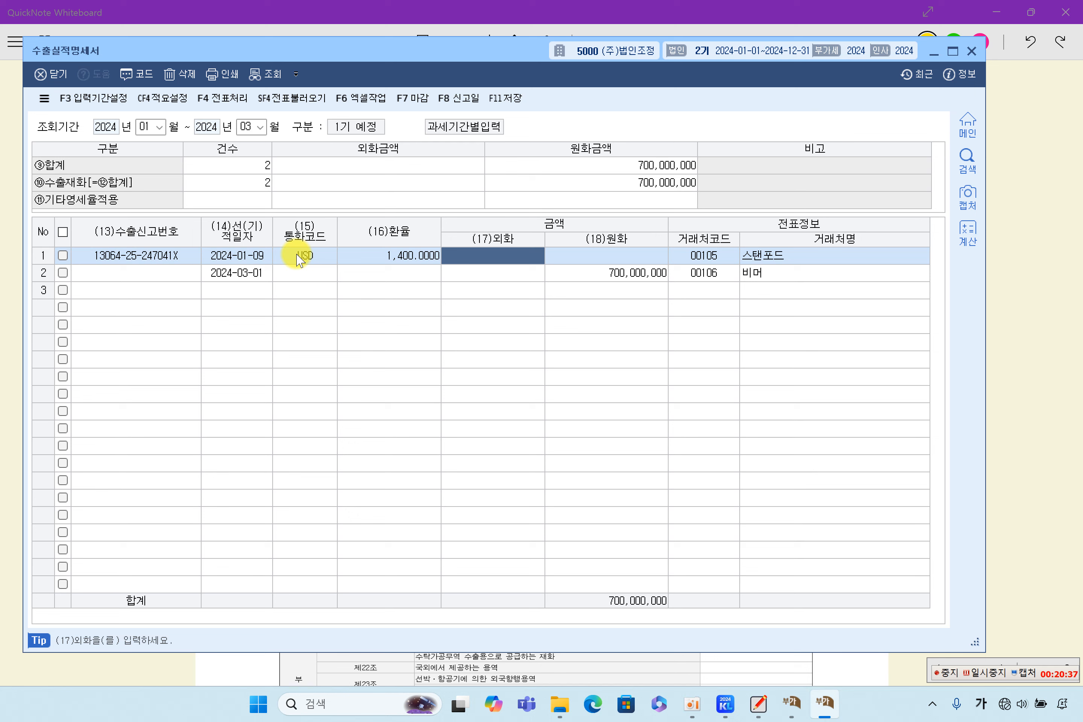
type("20,000.00")
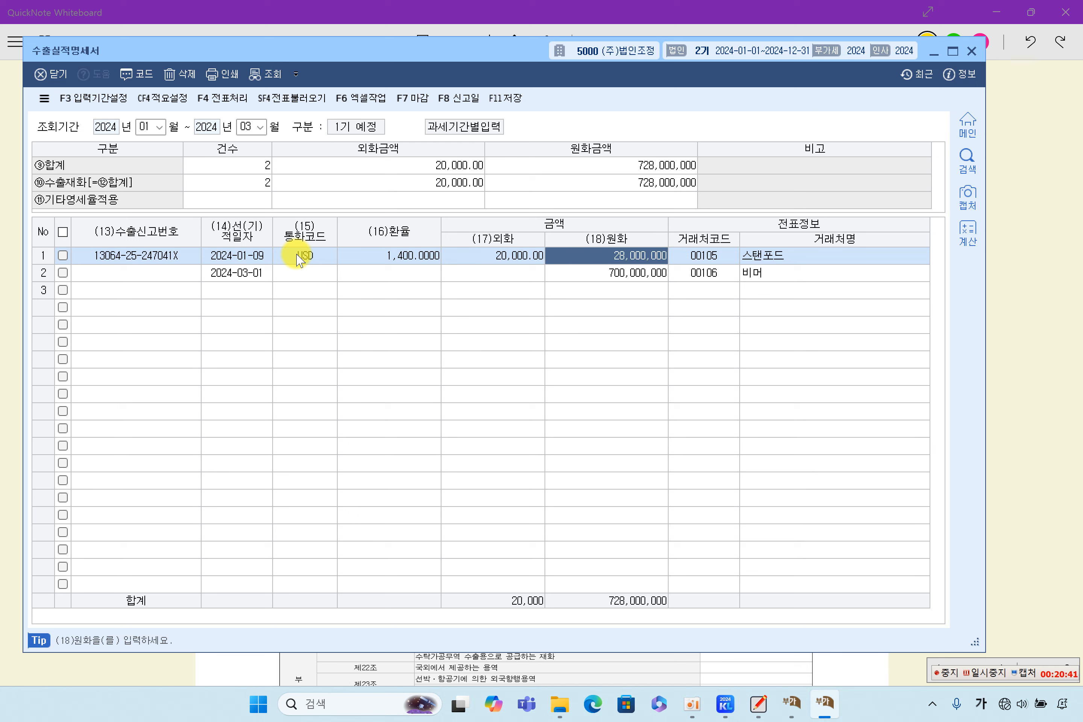
key("Return")
key("Return")
key("Return")
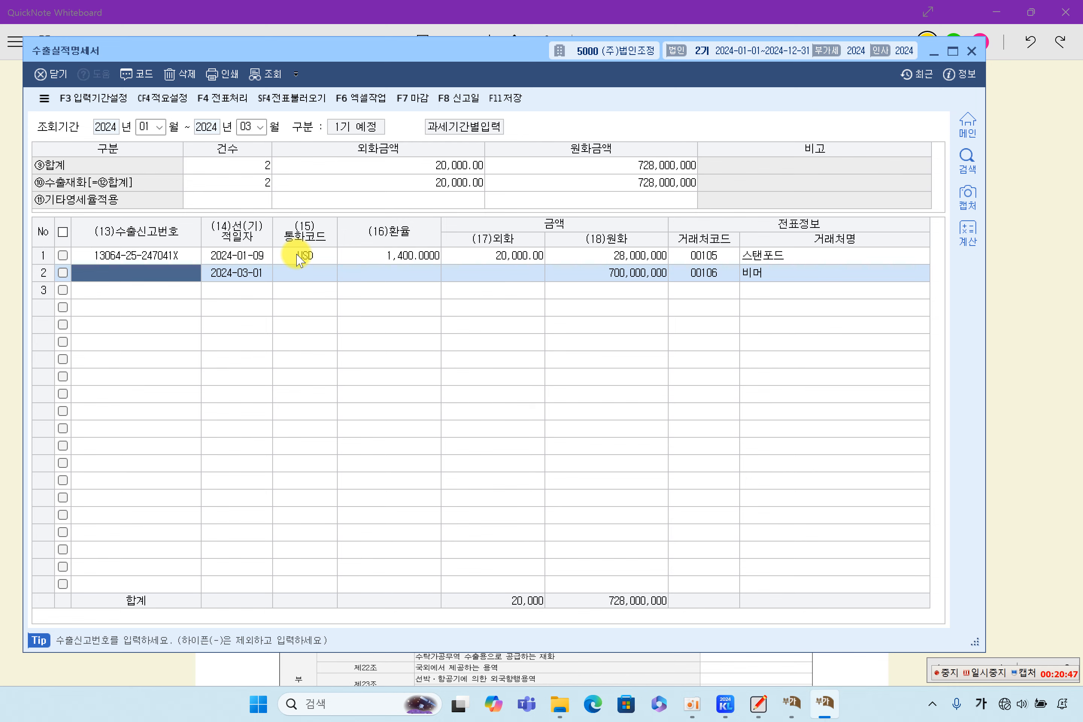
Step: Highlight the second export declaration number on the answer sheet, then type '13' in row 2's 수출신고번호
left_click(1018, 249)
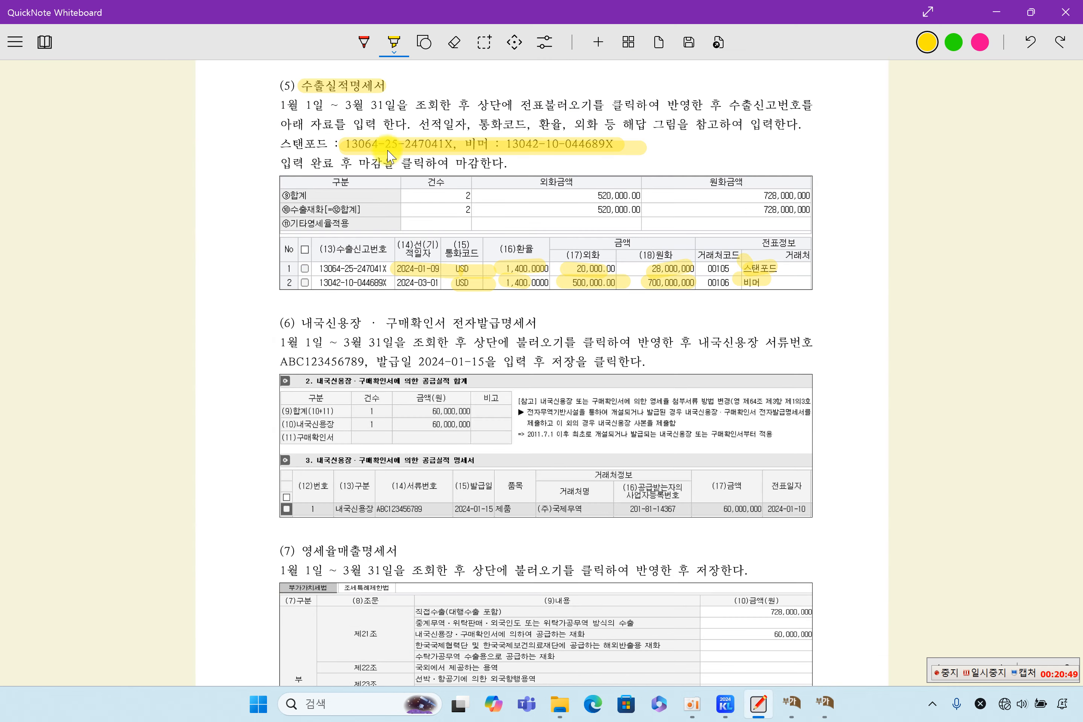
left_click_drag(508, 150, 616, 149)
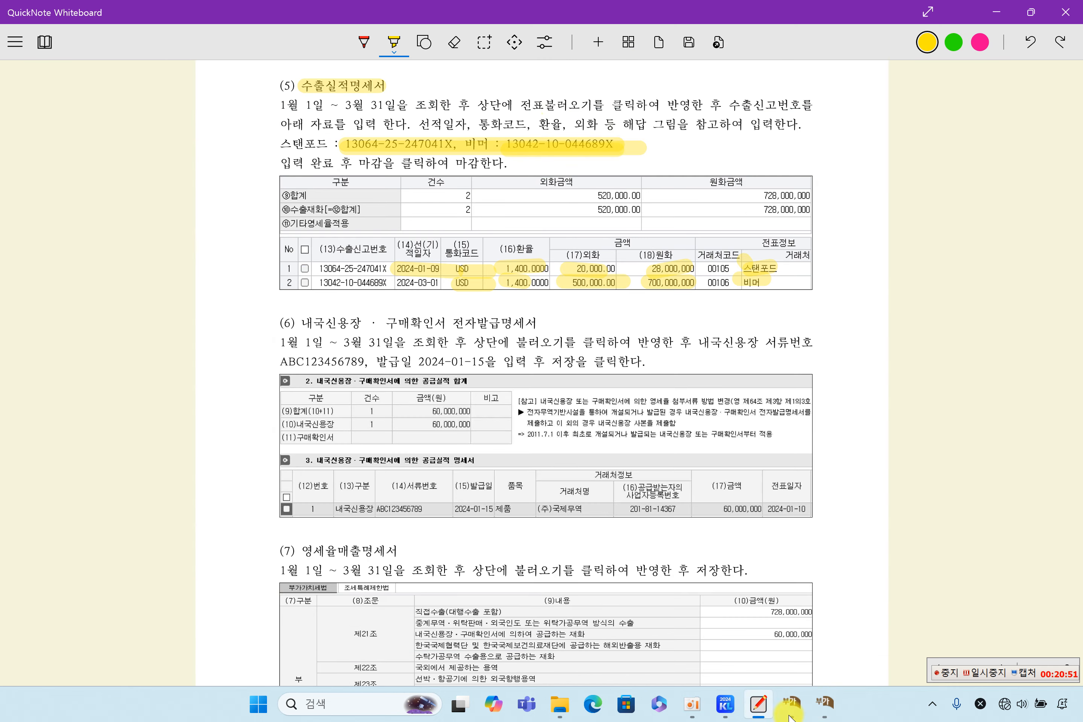
left_click(824, 702)
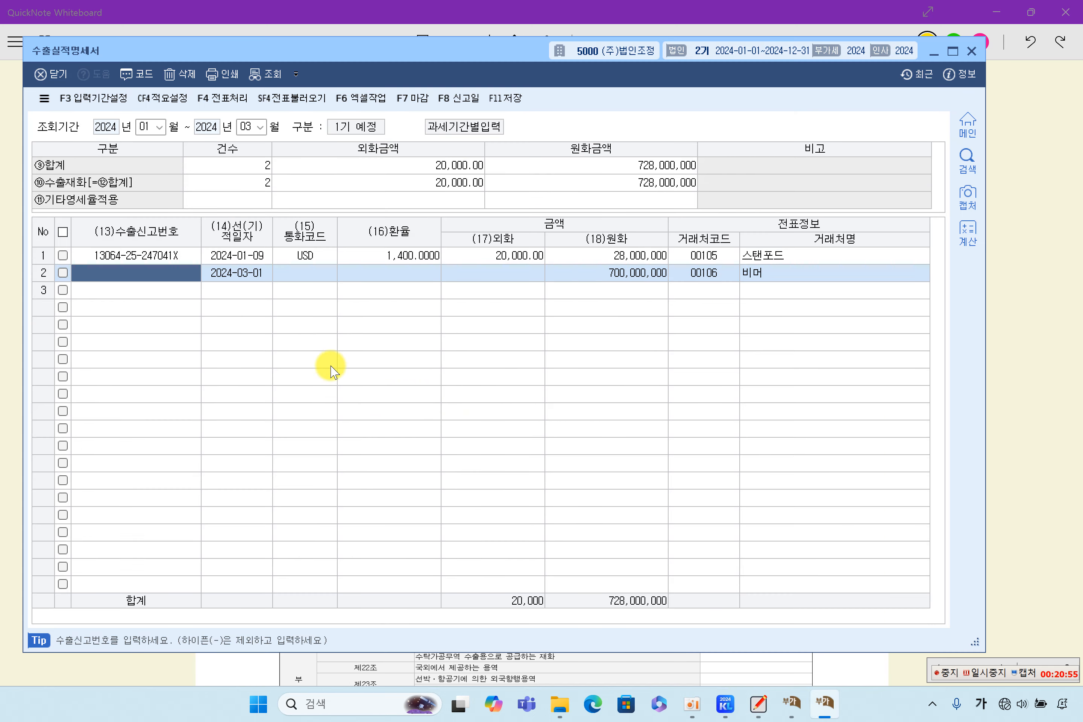
type("1304210044689X")
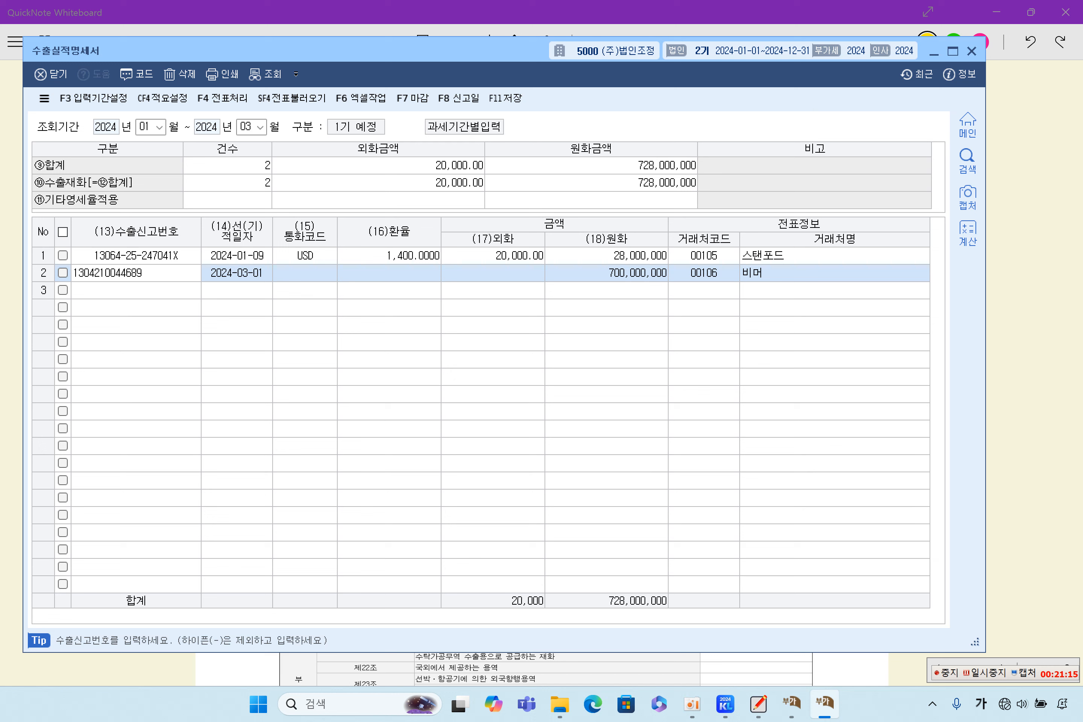
Step: Confirm row 2's declaration number and 2024-03-01 shipping date, and set currency USD
key("Return")
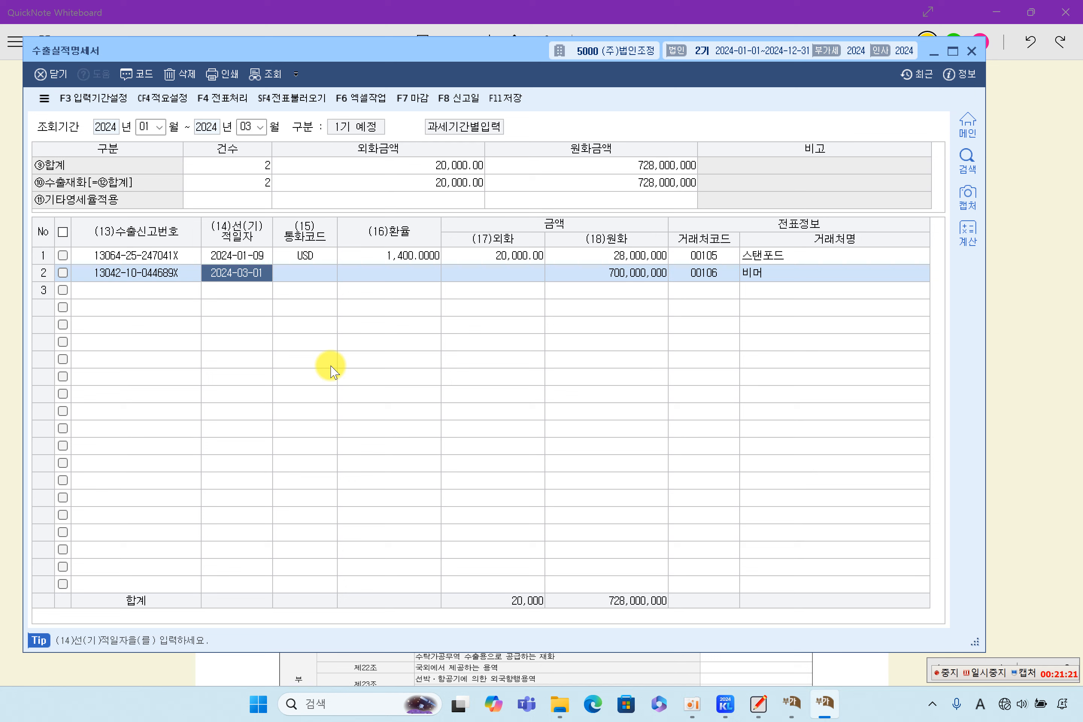
key("Return")
type("USD")
key("Return")
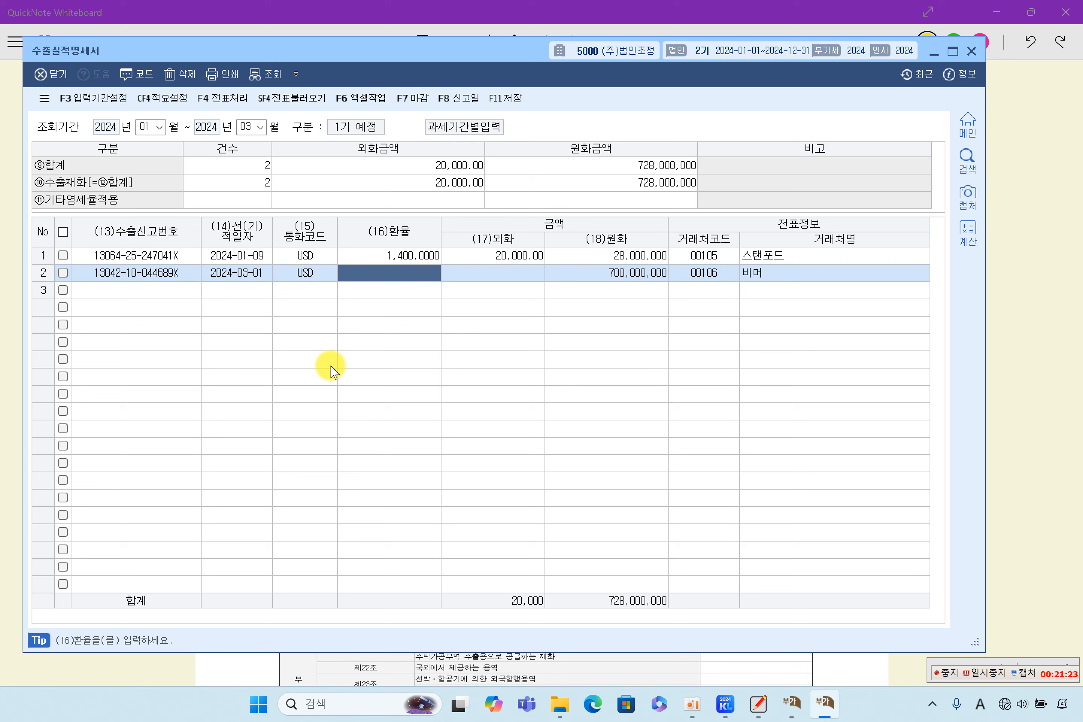
Step: Enter row 2's exchange rate 1,400 and foreign amount 500,000, giving 700,000,000 won
key("Return")
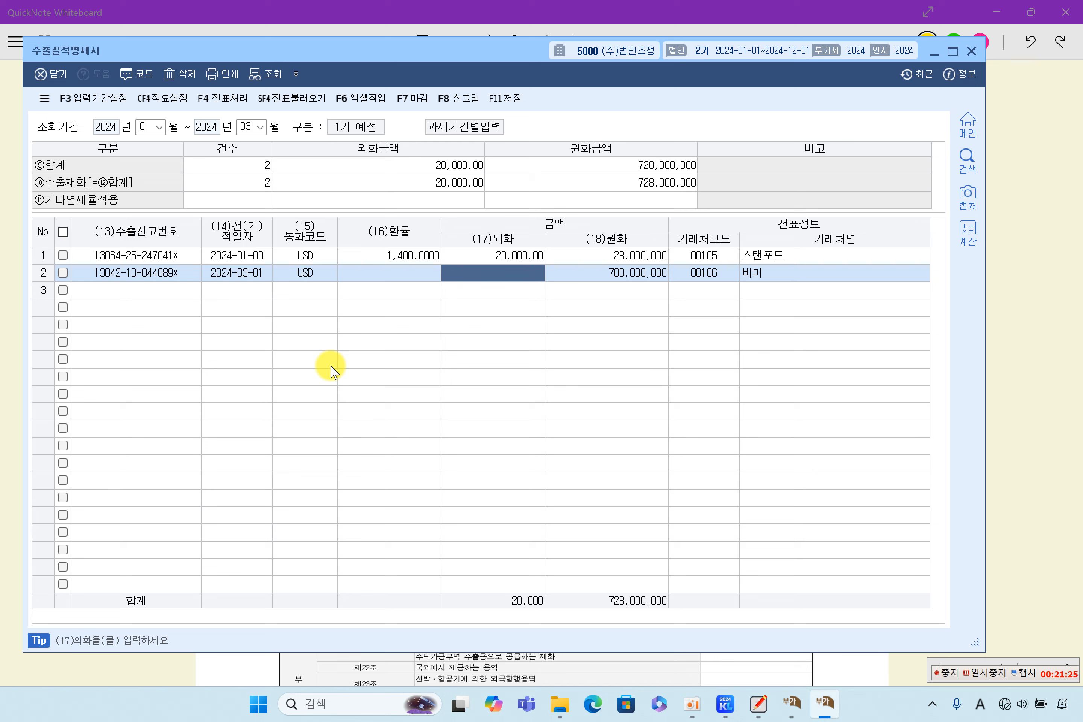
key("shift+Tab")
type("1")
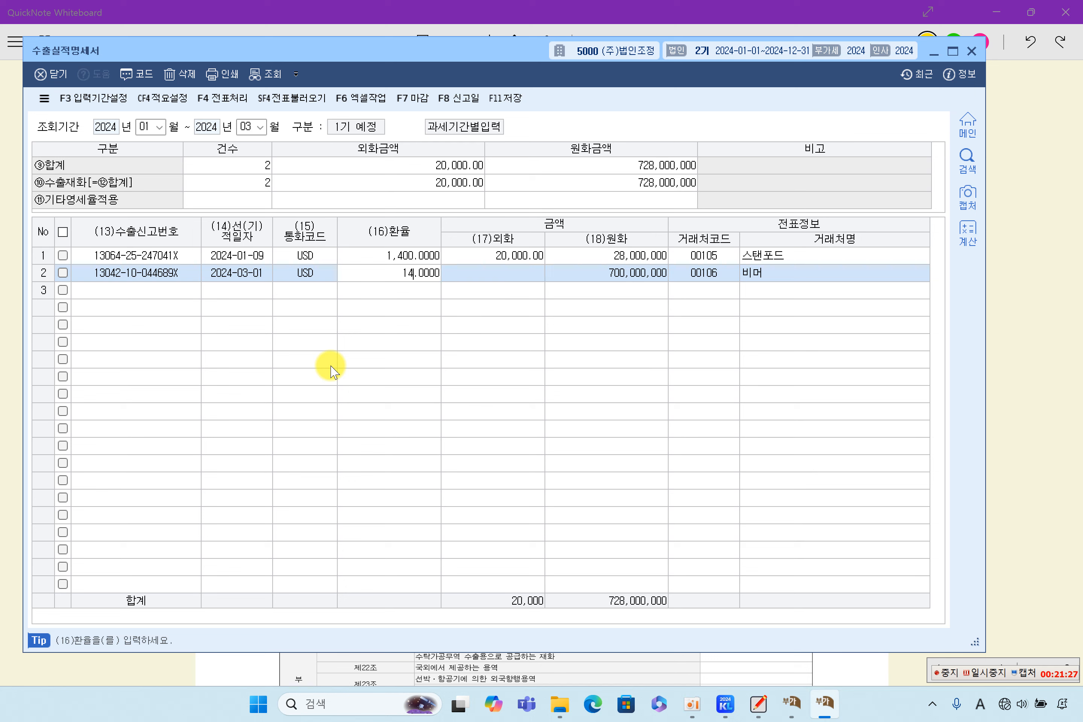
key("Return")
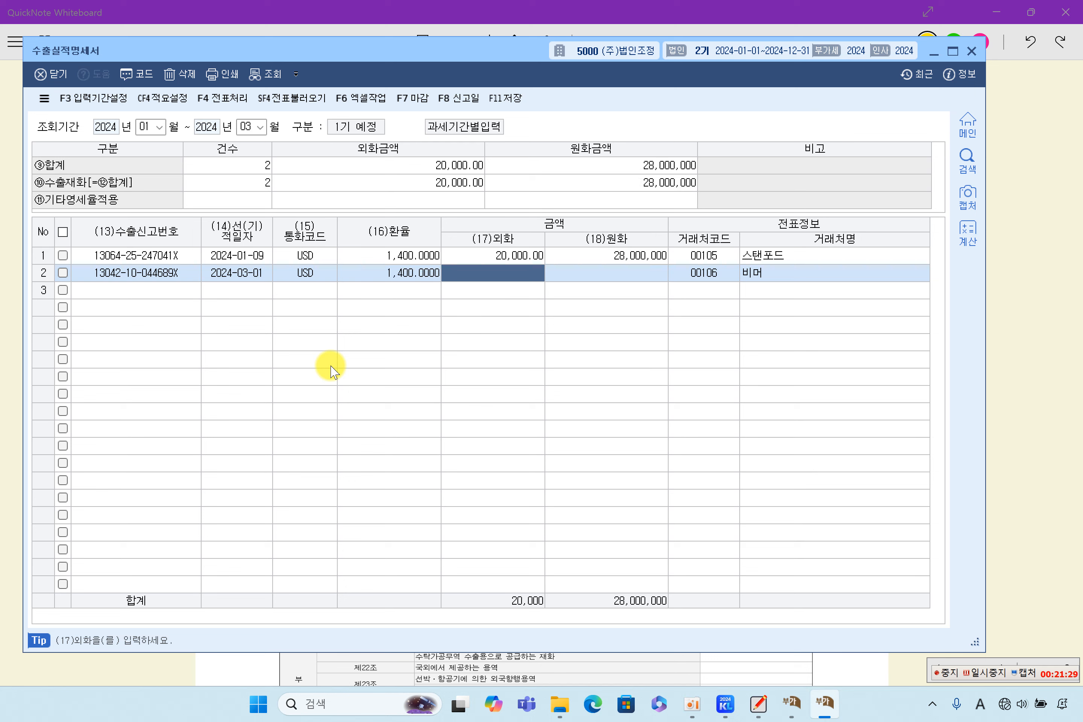
type("500.00")
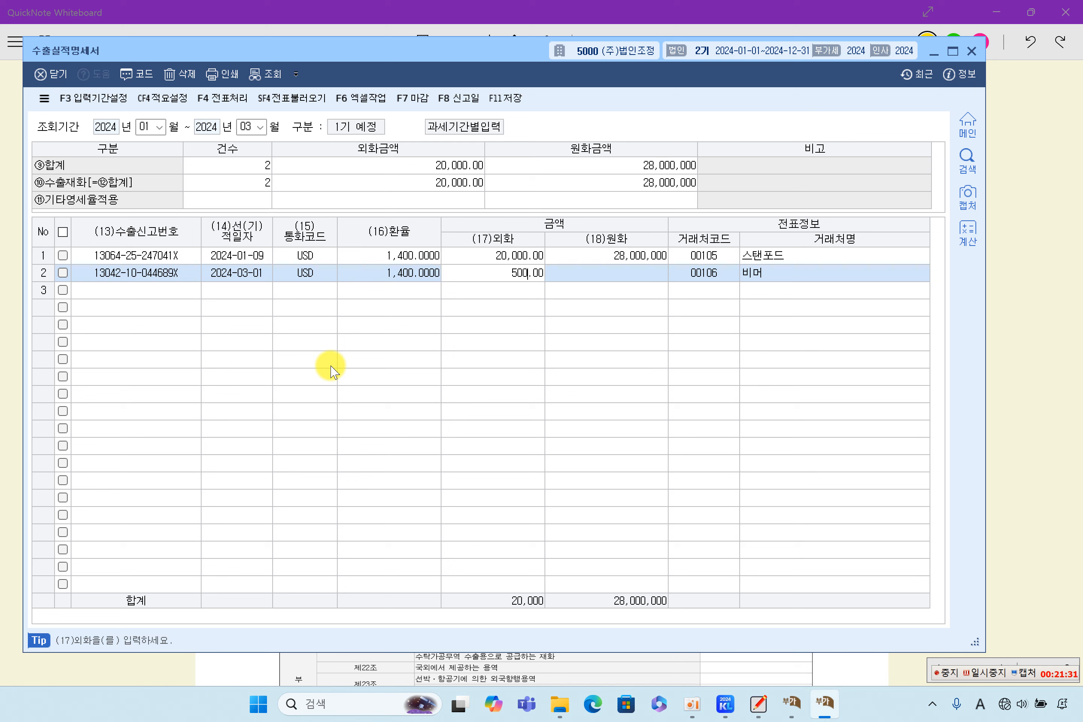
key("Return")
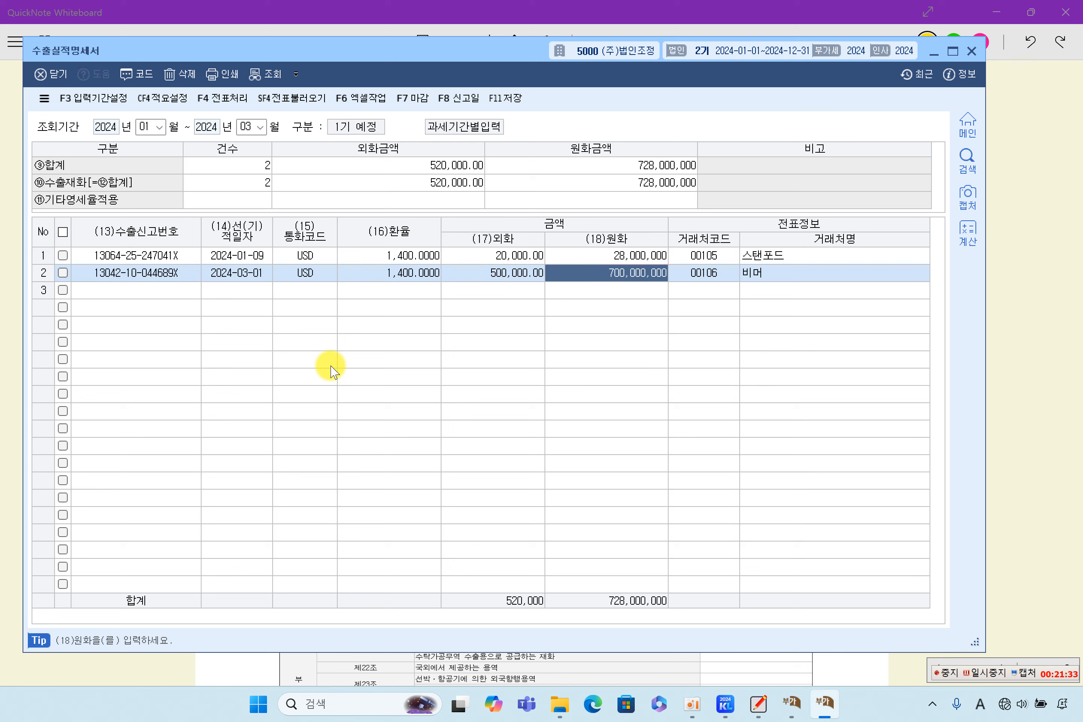
key("Return")
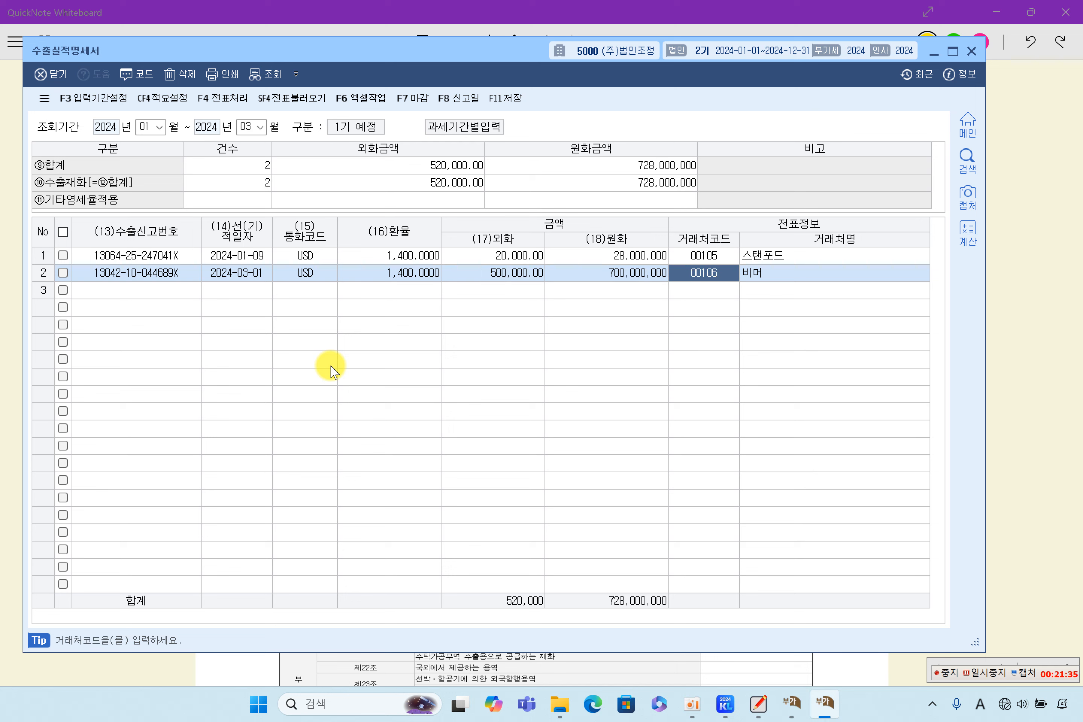
key("Return")
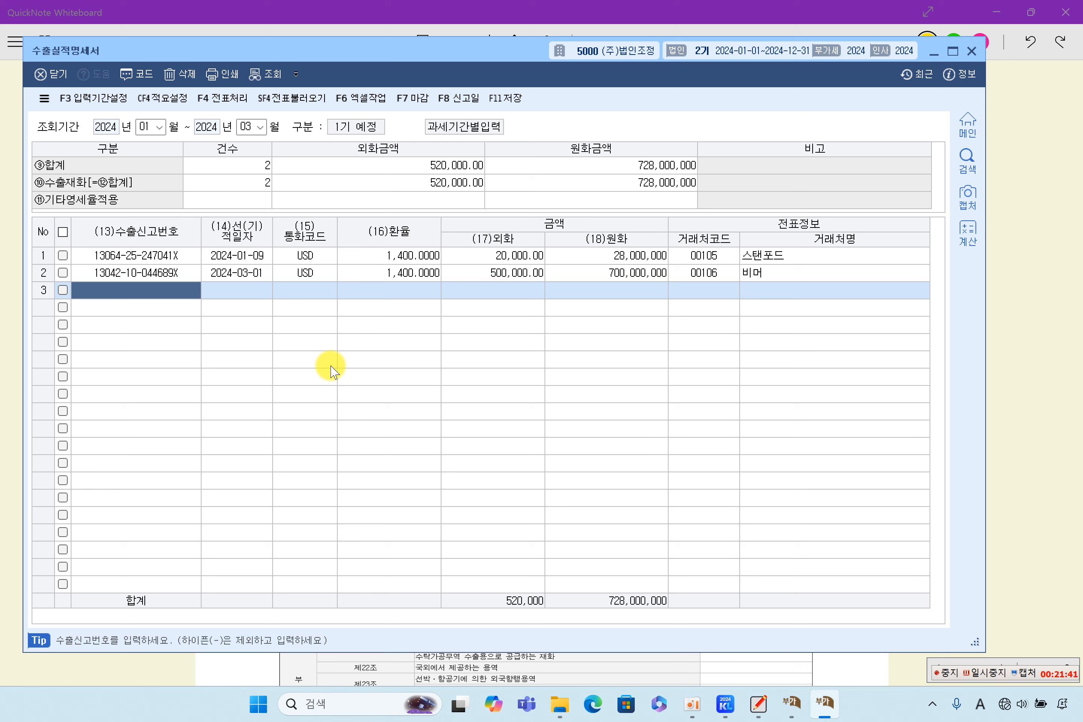
Step: Review the empty ⑪기타영세율적용 count, foreign amount and won amount cells without changing them
left_click(260, 197)
left_click(371, 198)
left_click(571, 193)
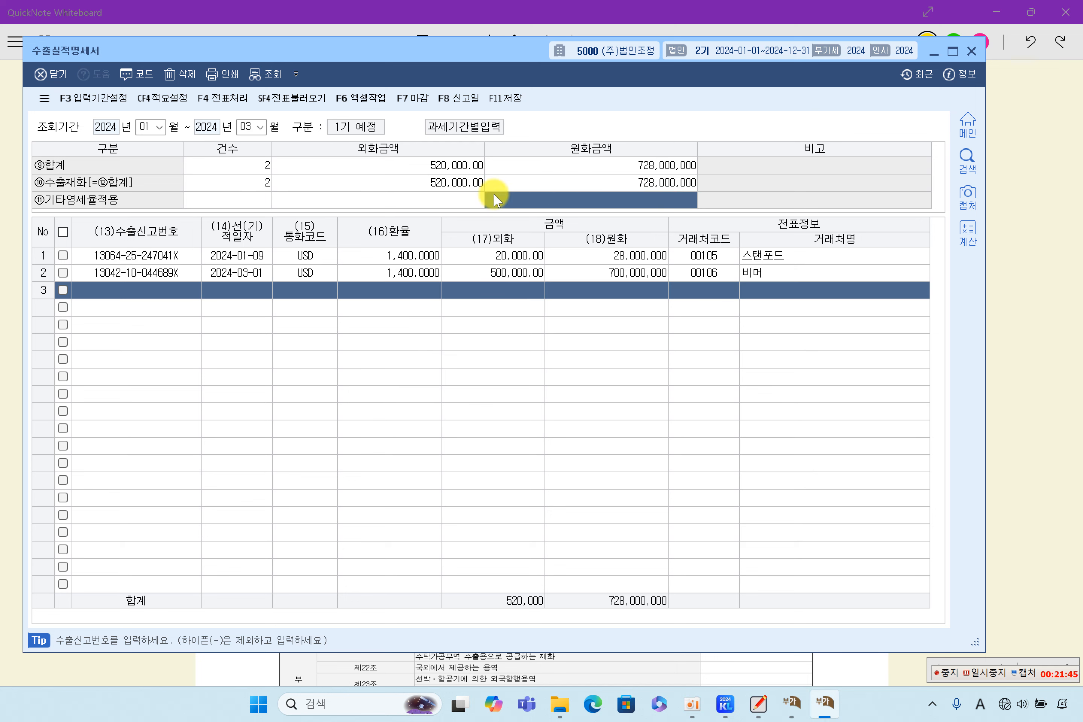
left_click(245, 201)
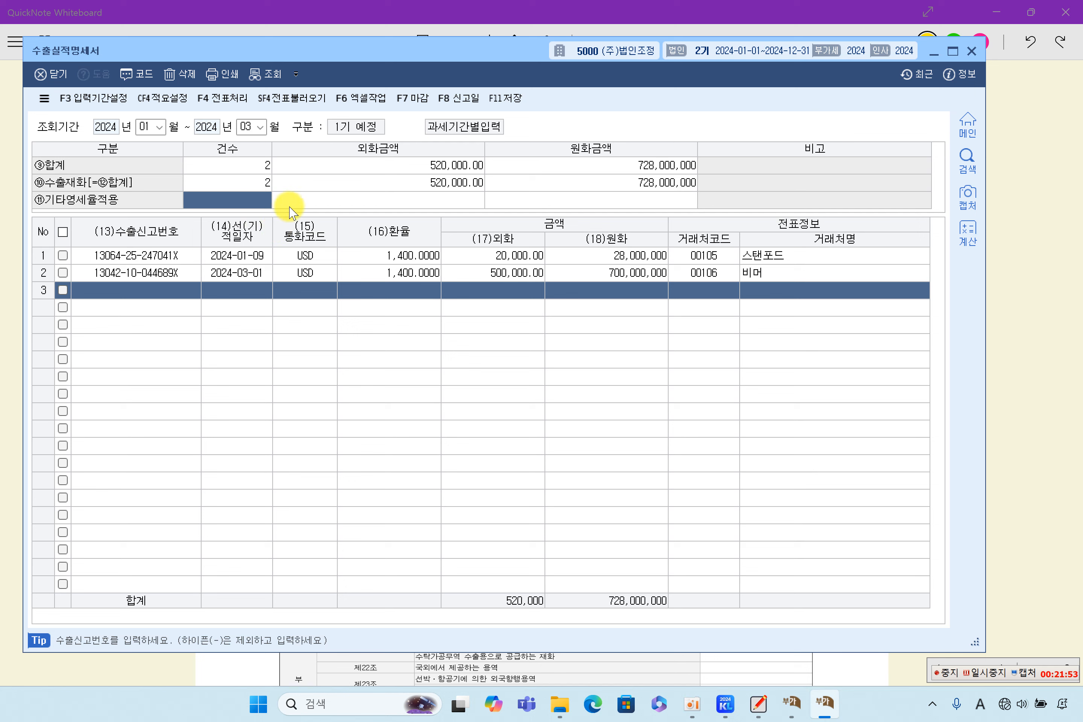
left_click(368, 201)
left_click(639, 200)
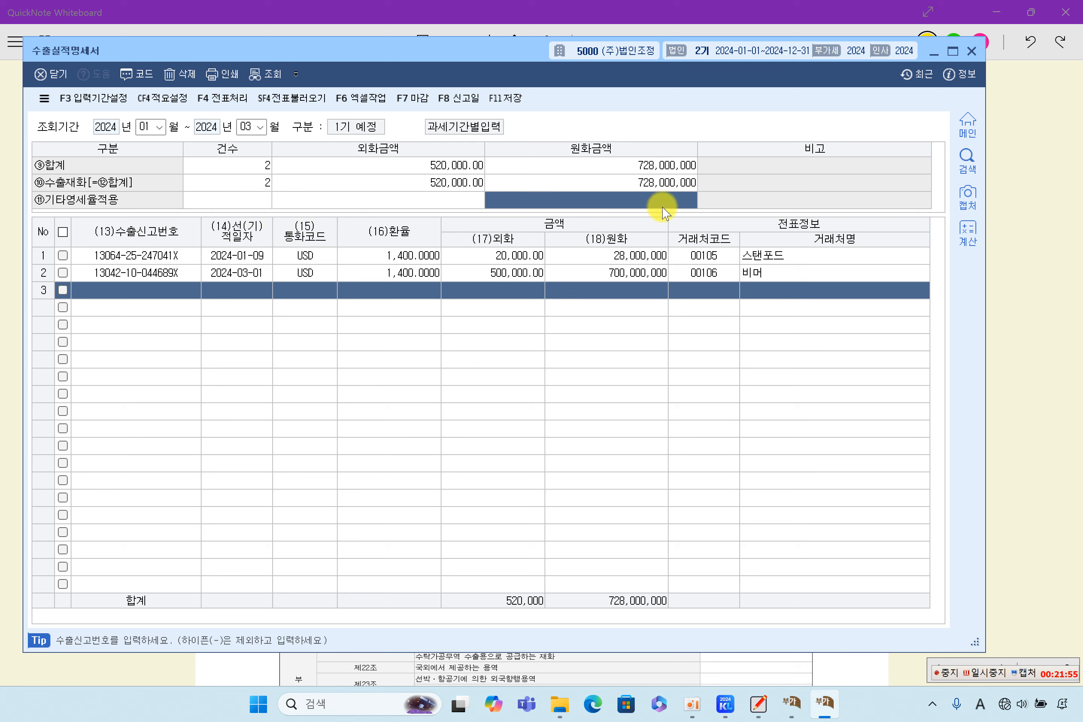
left_click(441, 204)
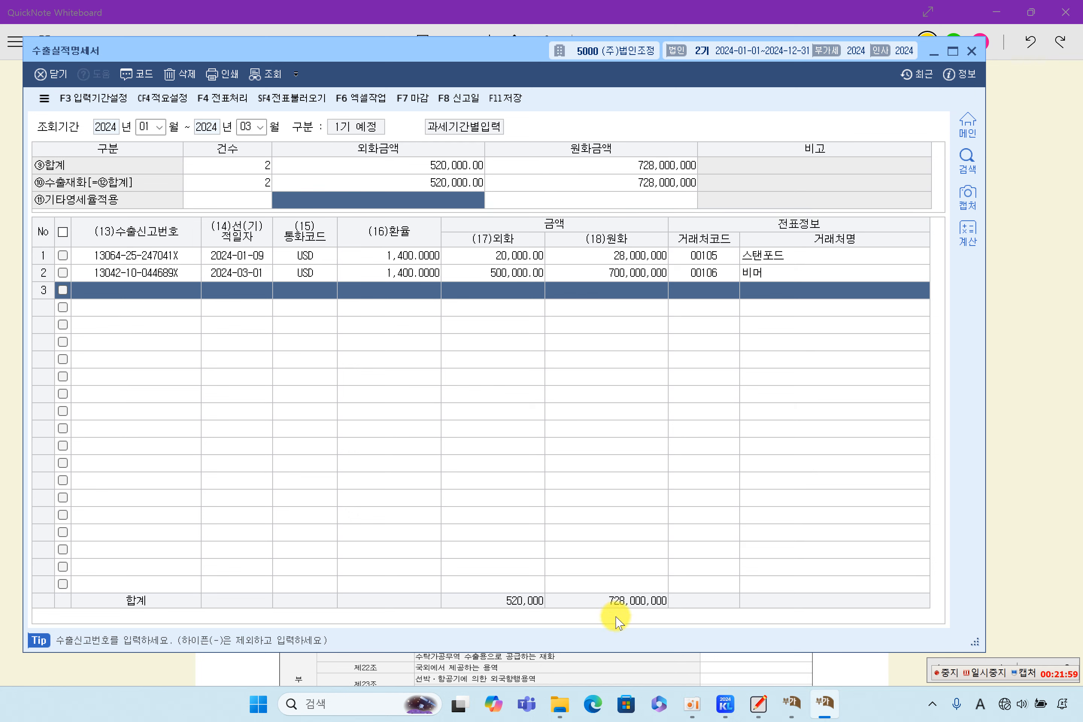
Step: Return to KcLep and bring up the 부가가치세신고서 showing 728,000,000 on zero-rated line 6
left_click(1067, 410)
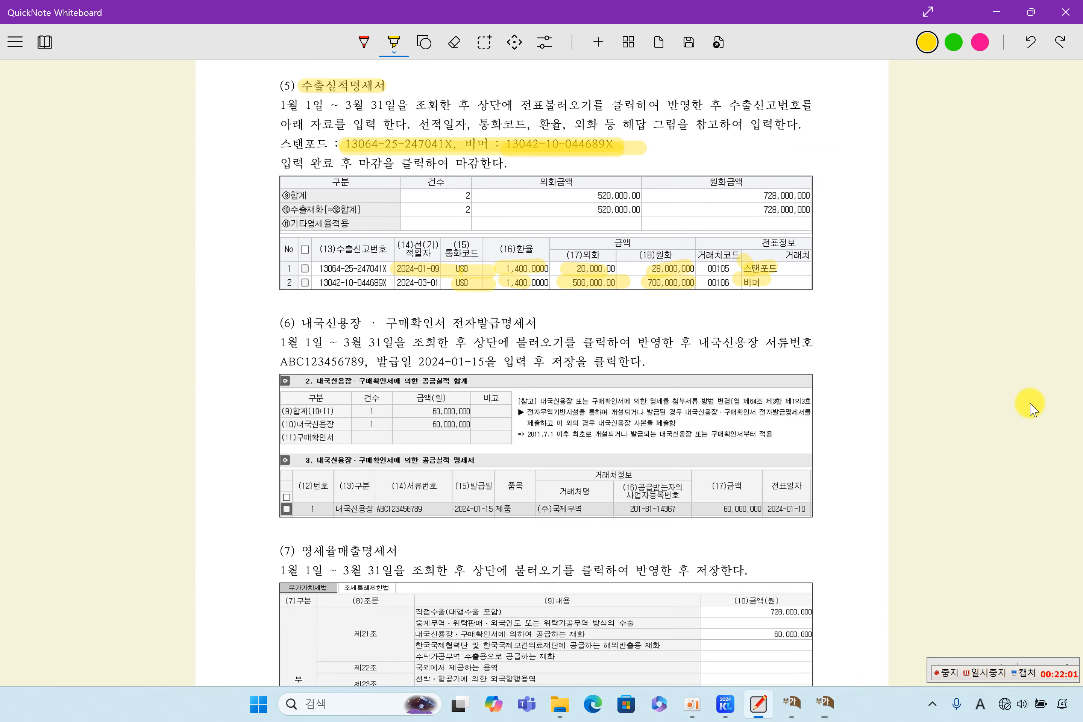
left_click(824, 704)
left_click(792, 704)
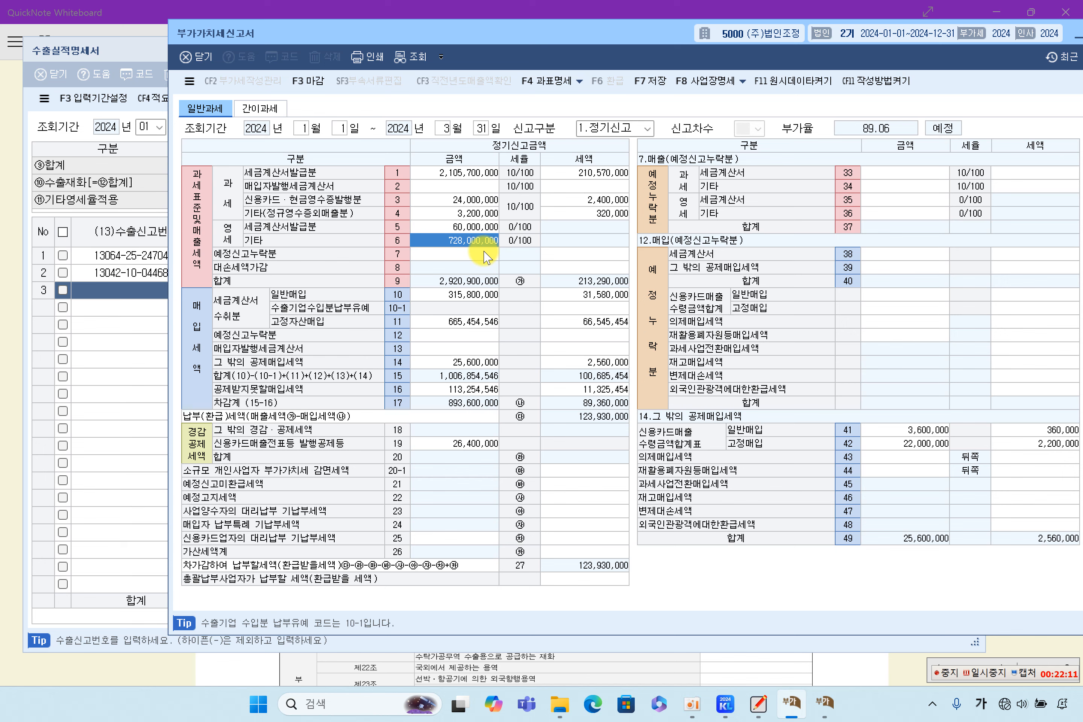
Step: Save the 수출실적명세서 with F11 저장 and finalise it with 마감, confirming the message
left_click(86, 291)
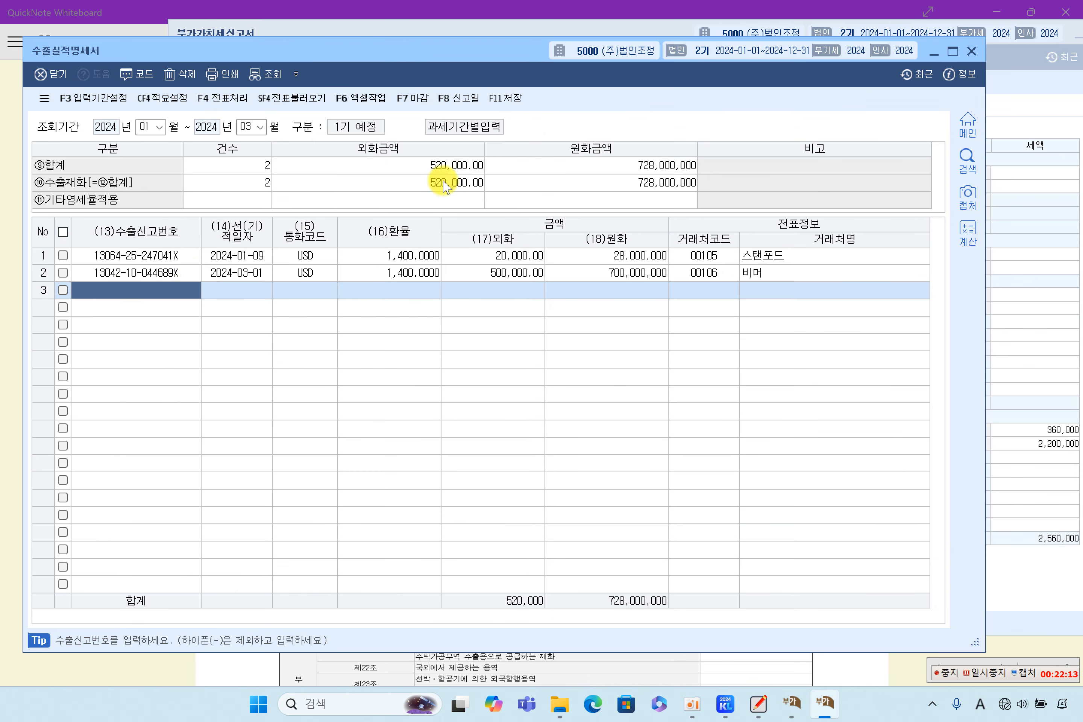
left_click(508, 98)
left_click(417, 99)
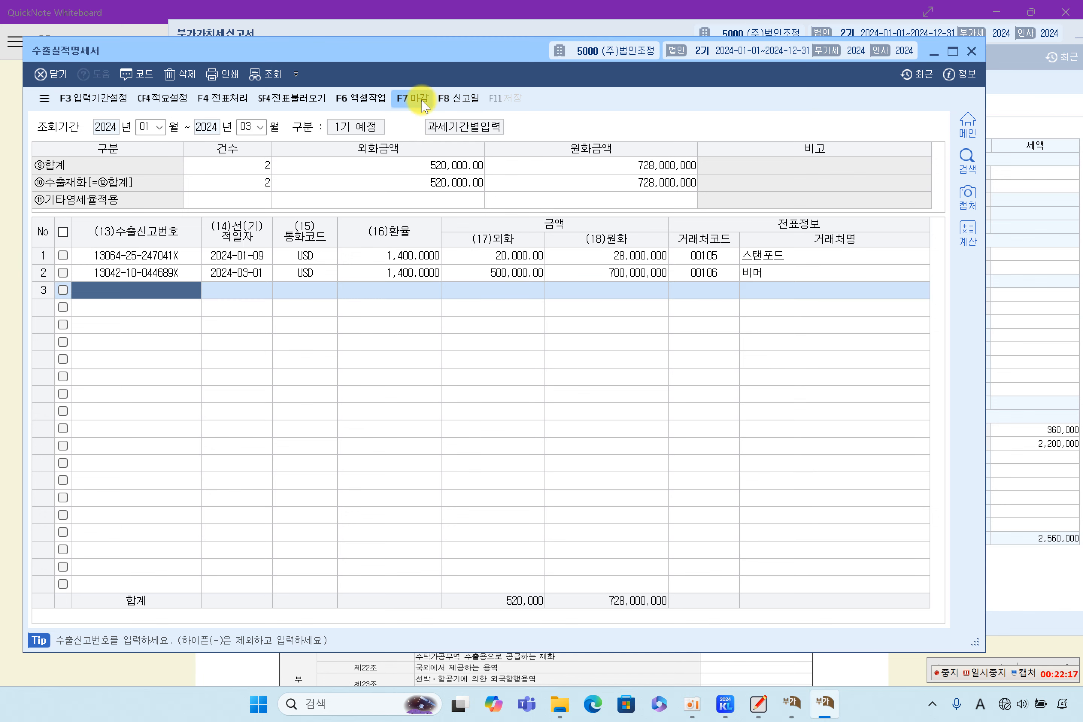
left_click(510, 381)
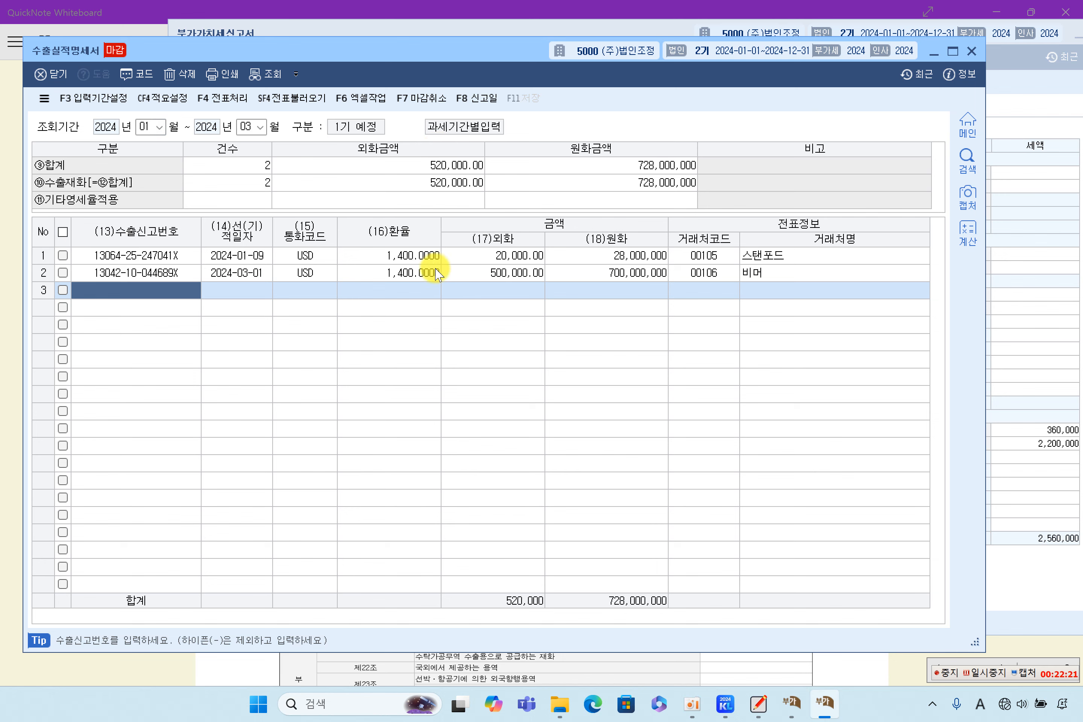
left_click(252, 663)
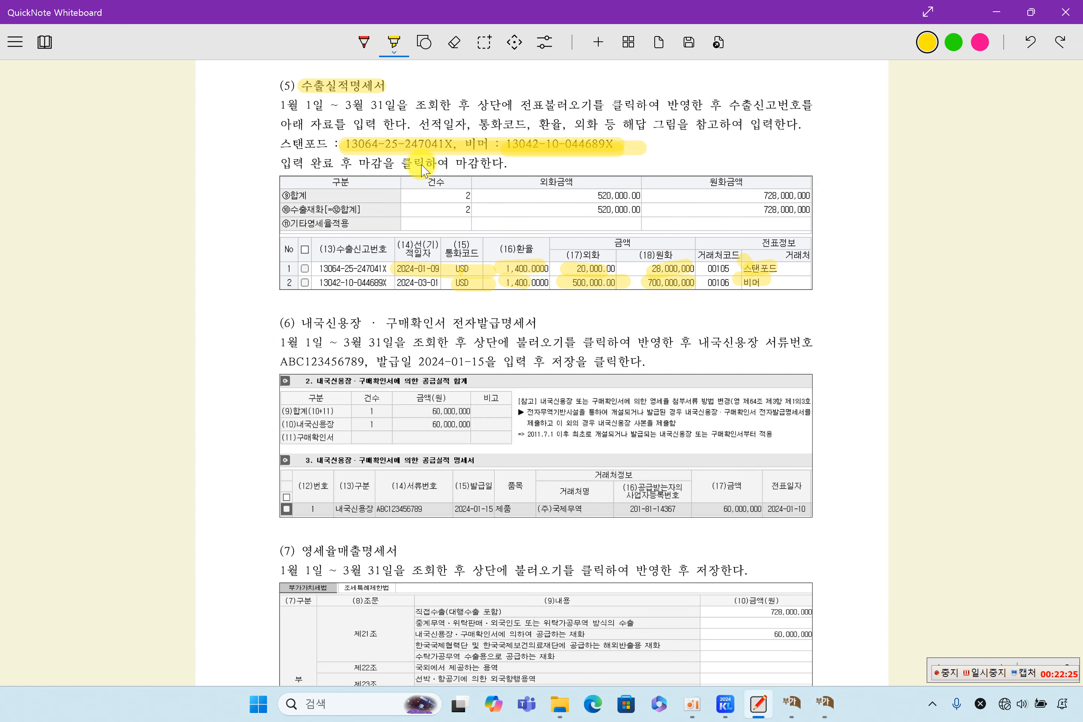
Step: Highlight '마감을 클릭하여' and the (6) 내국신용장·구매확인서 전자발급명세서 heading in yellow
left_click_drag(361, 163, 447, 163)
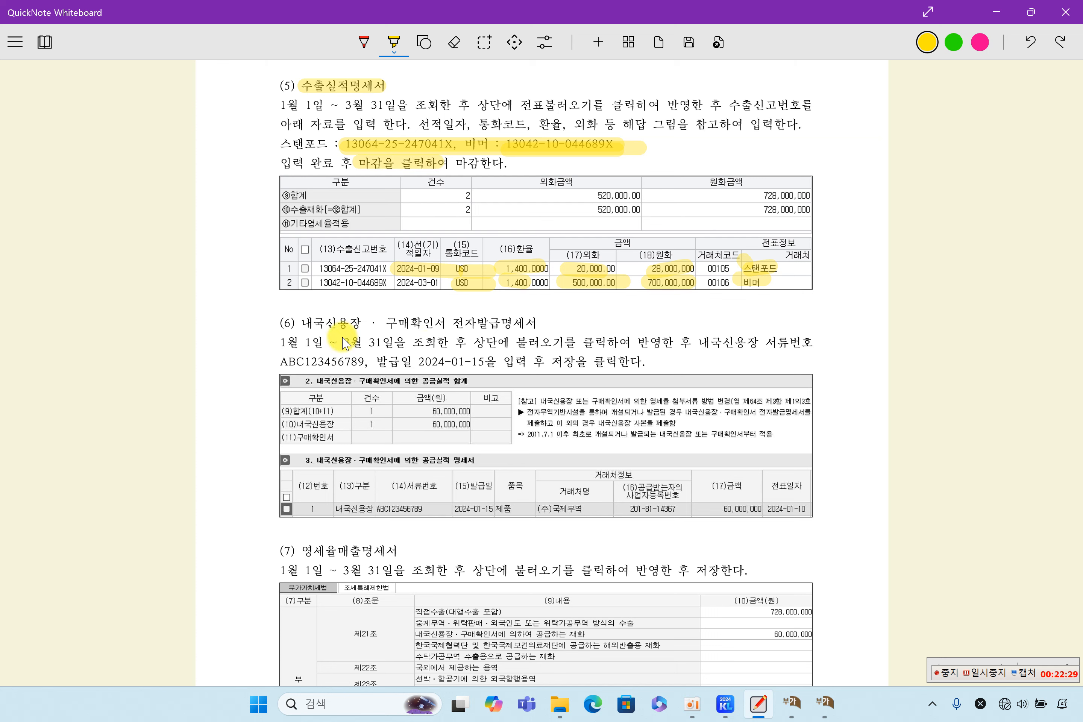
left_click_drag(302, 324, 368, 331)
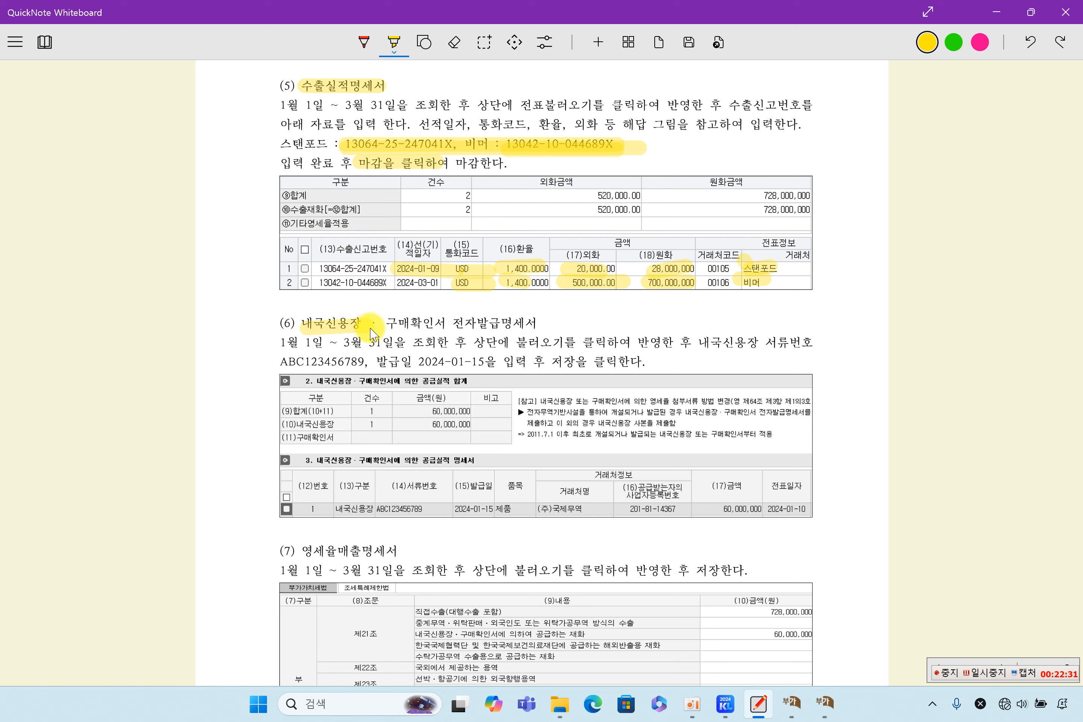
left_click_drag(303, 324, 582, 323)
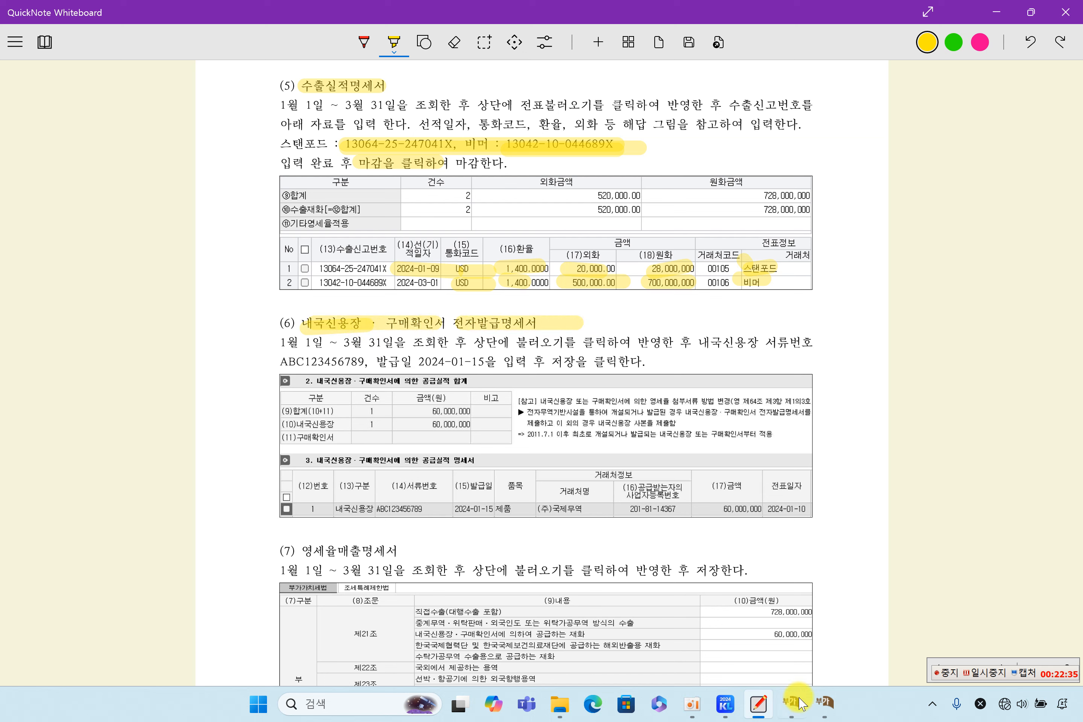
left_click(833, 708)
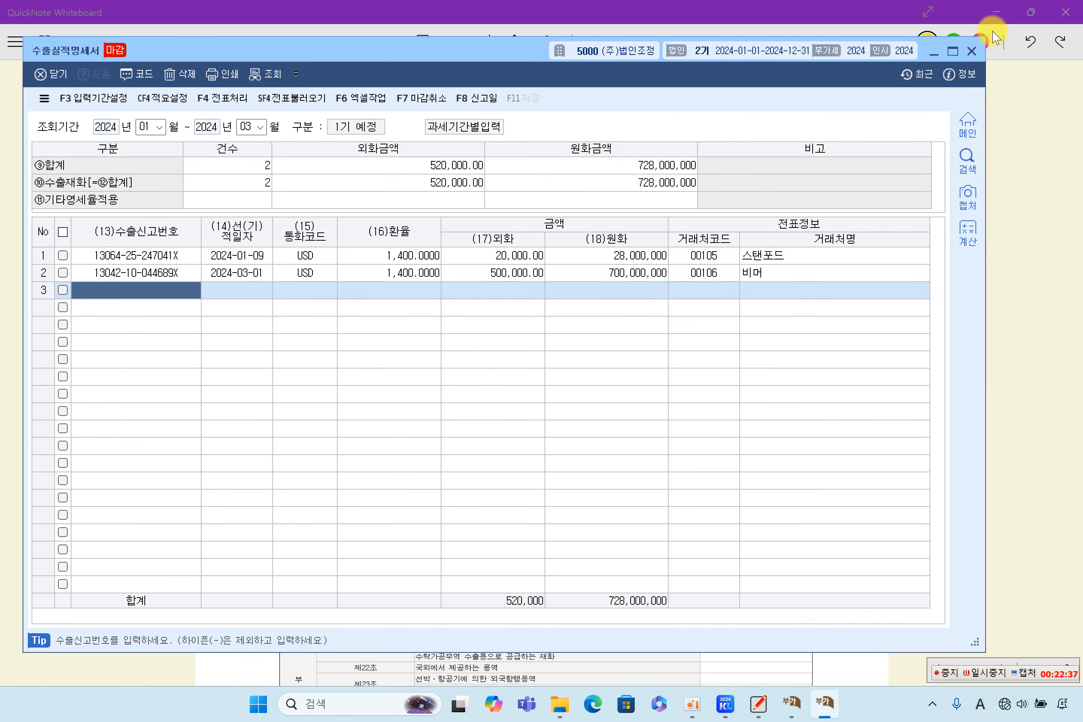
Step: Close the export records and open 내국신용장·구매확인서전자발급명세서 from month 01, loading saved data
left_click(972, 52)
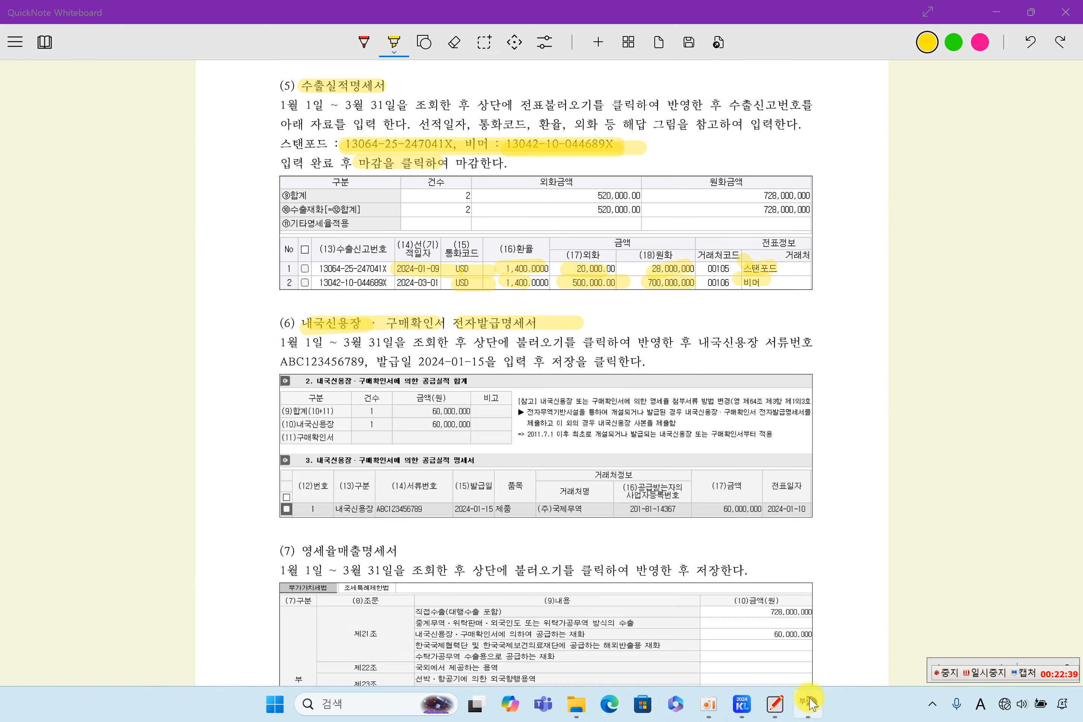
left_click(750, 710)
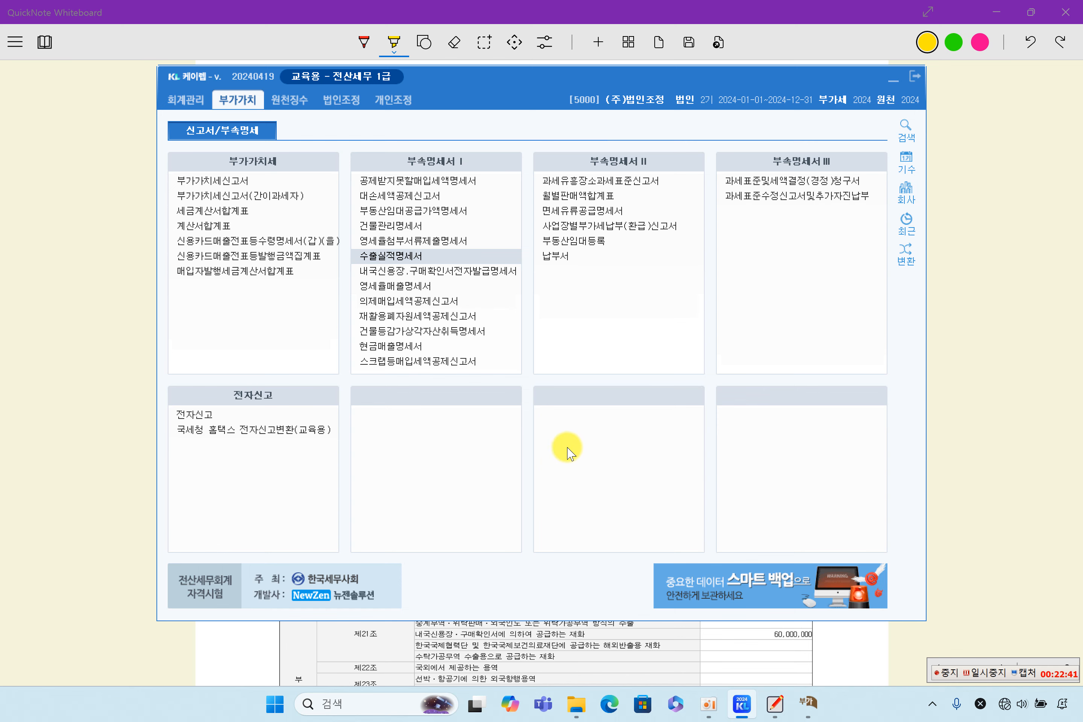
left_click(421, 271)
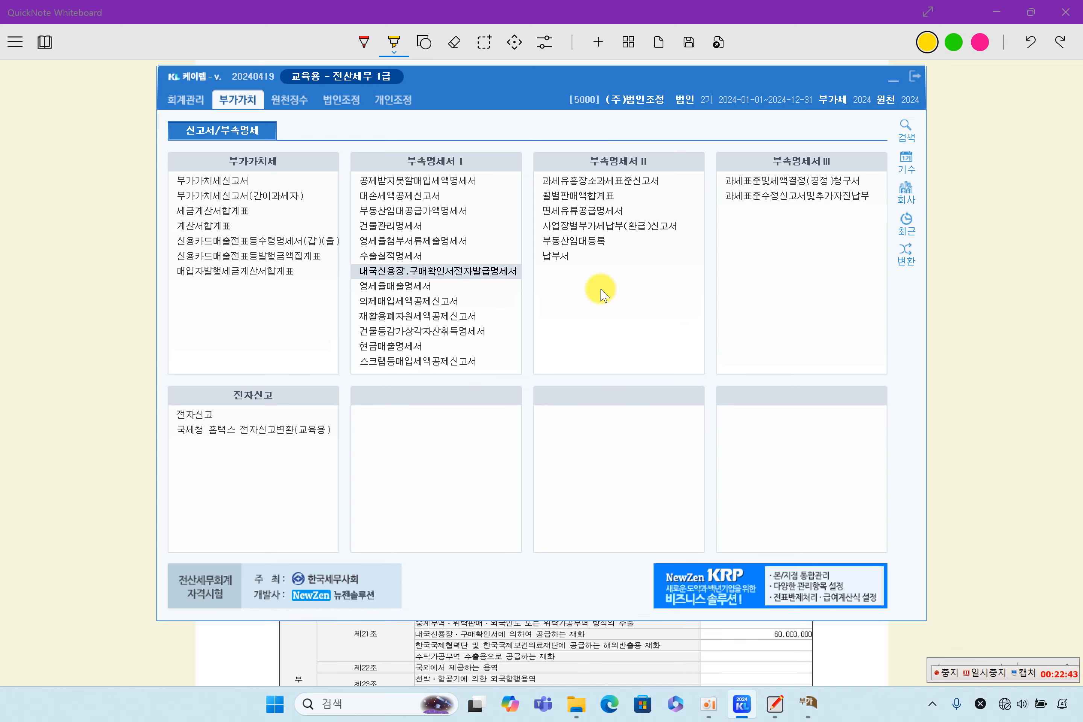
type("1")
key("Return")
key("Return")
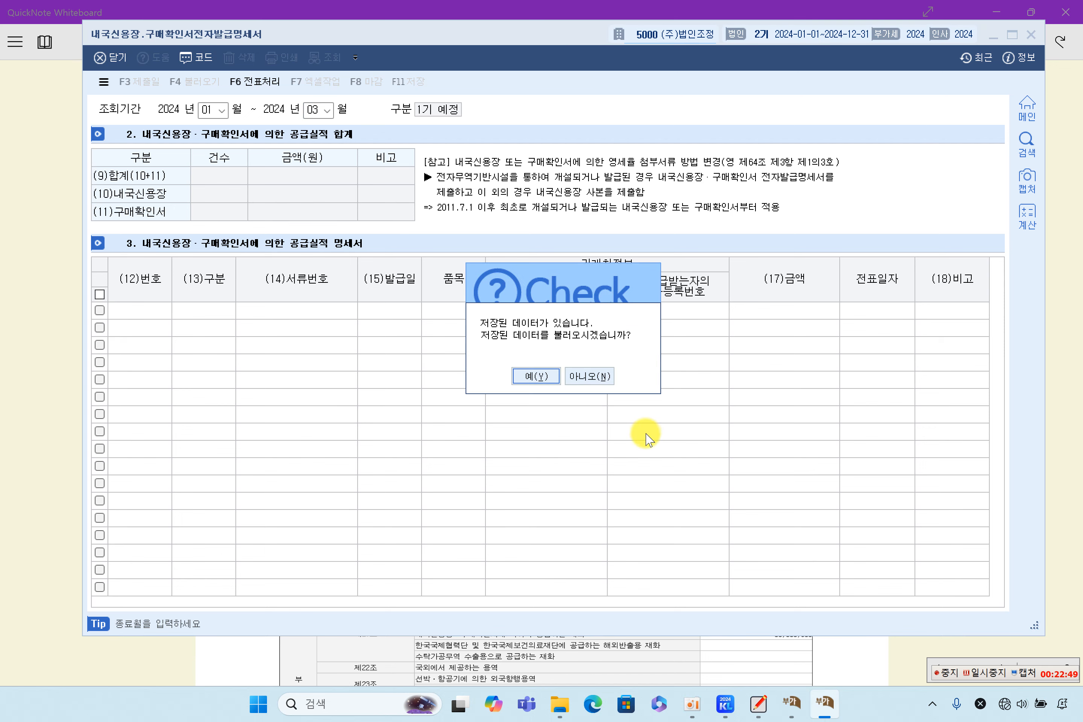
left_click(543, 378)
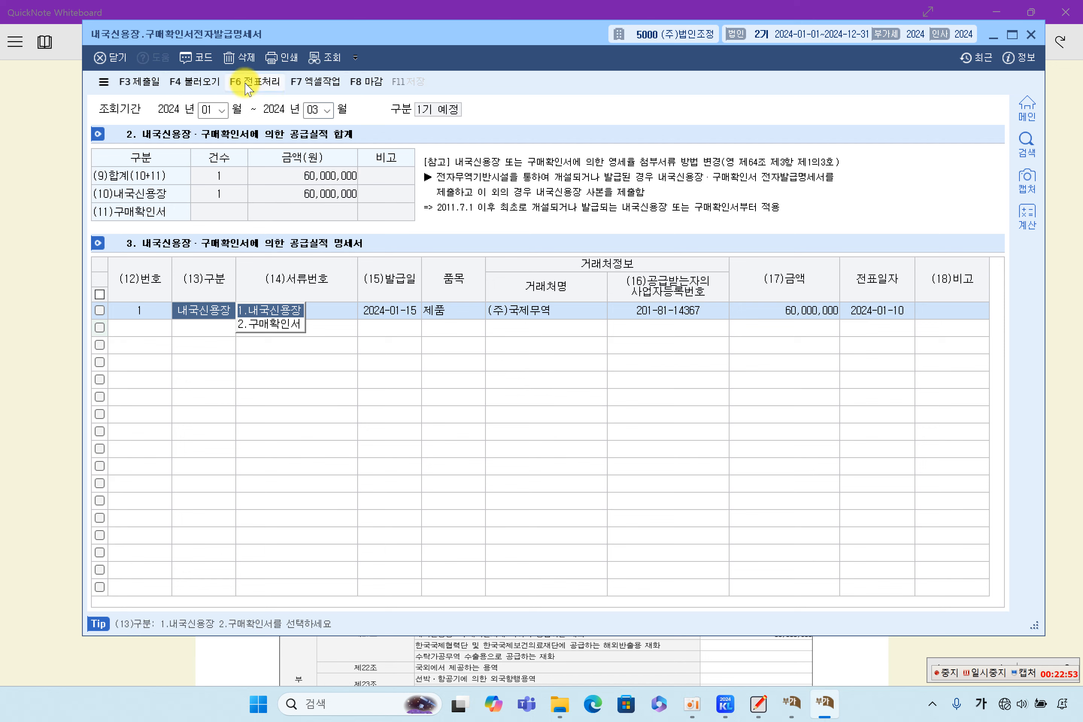
Step: Try the F4 voucher import with account 0404 제품매출, then cancel it without loading
left_click(191, 82)
left_click(541, 273)
left_click(499, 266)
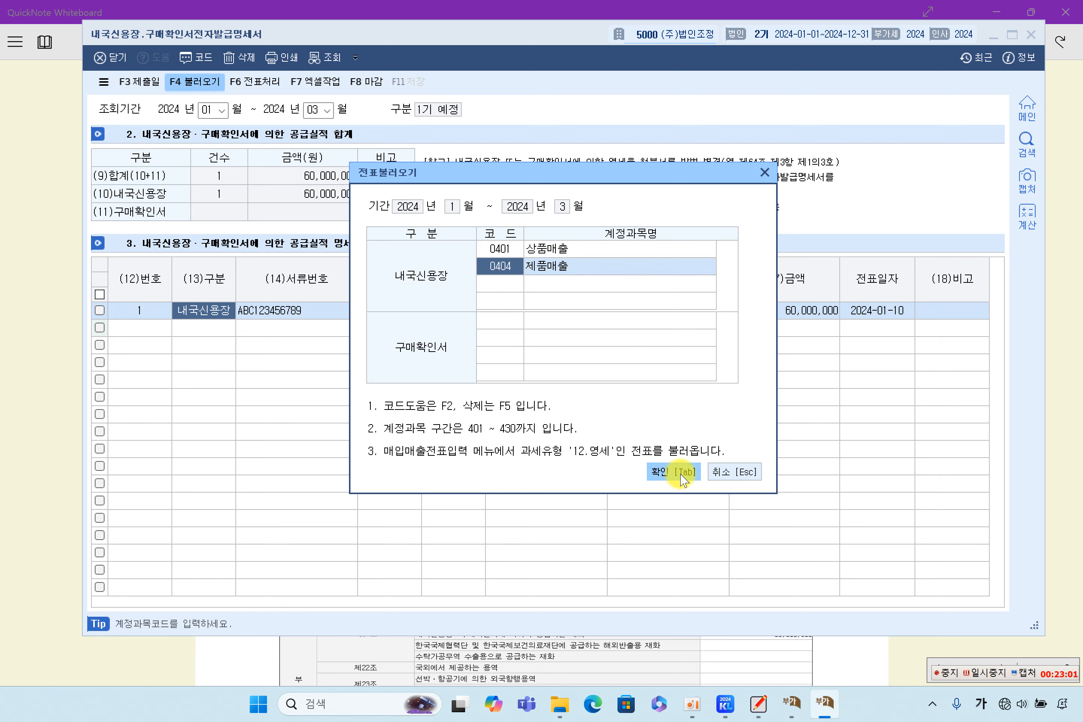
left_click(733, 472)
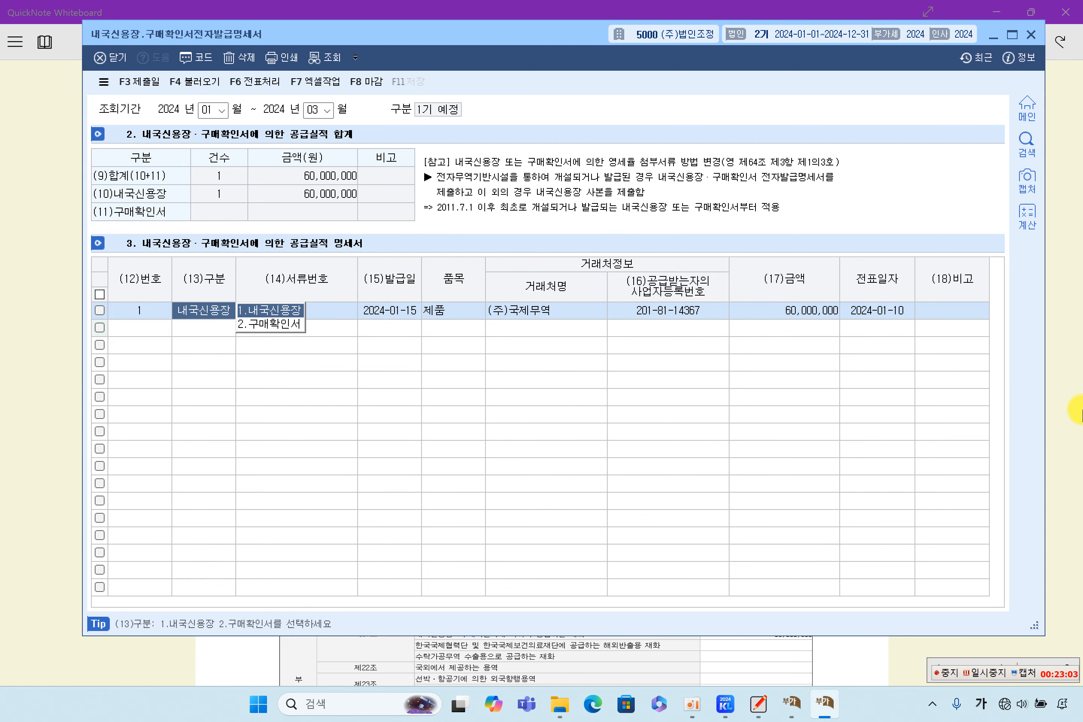
left_click(1057, 386)
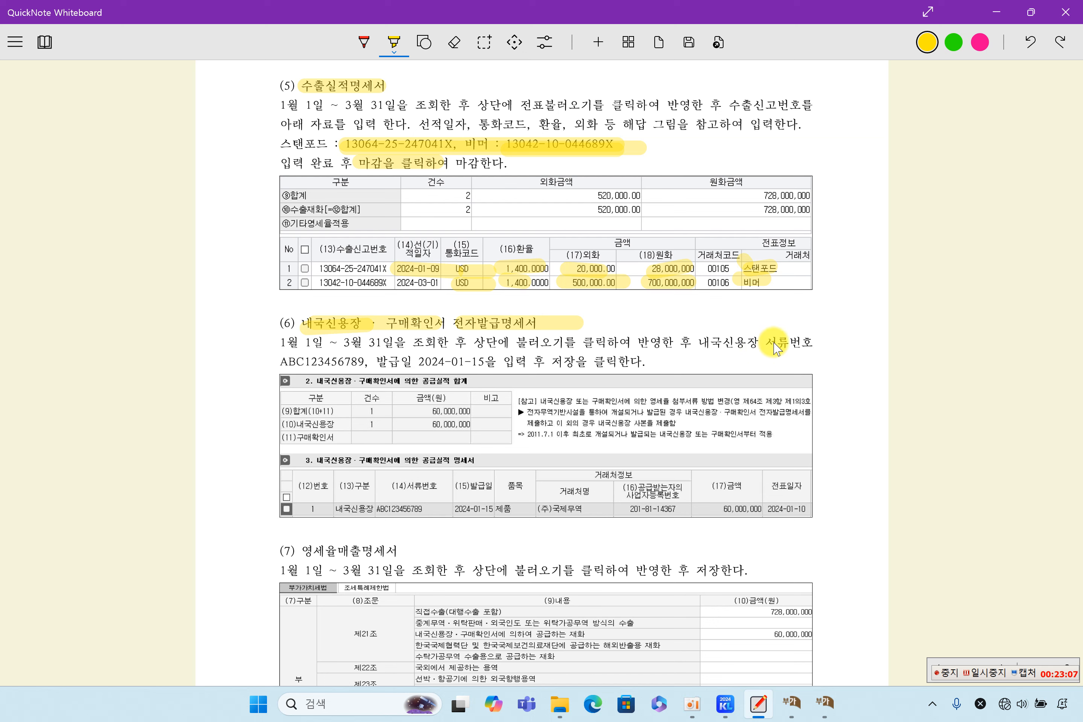
Step: Highlight 신용장 서류번호, ABC123456789 and the 2024-01-15 issue date in the section (6) notes
left_click_drag(721, 347, 821, 343)
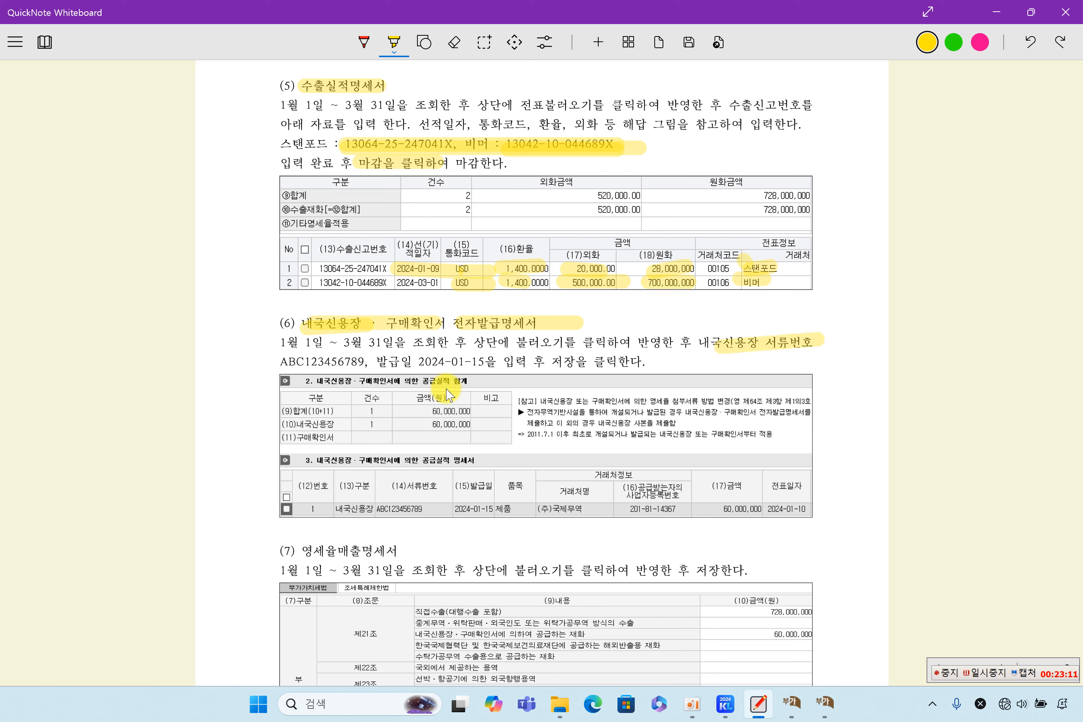
left_click_drag(274, 363, 368, 363)
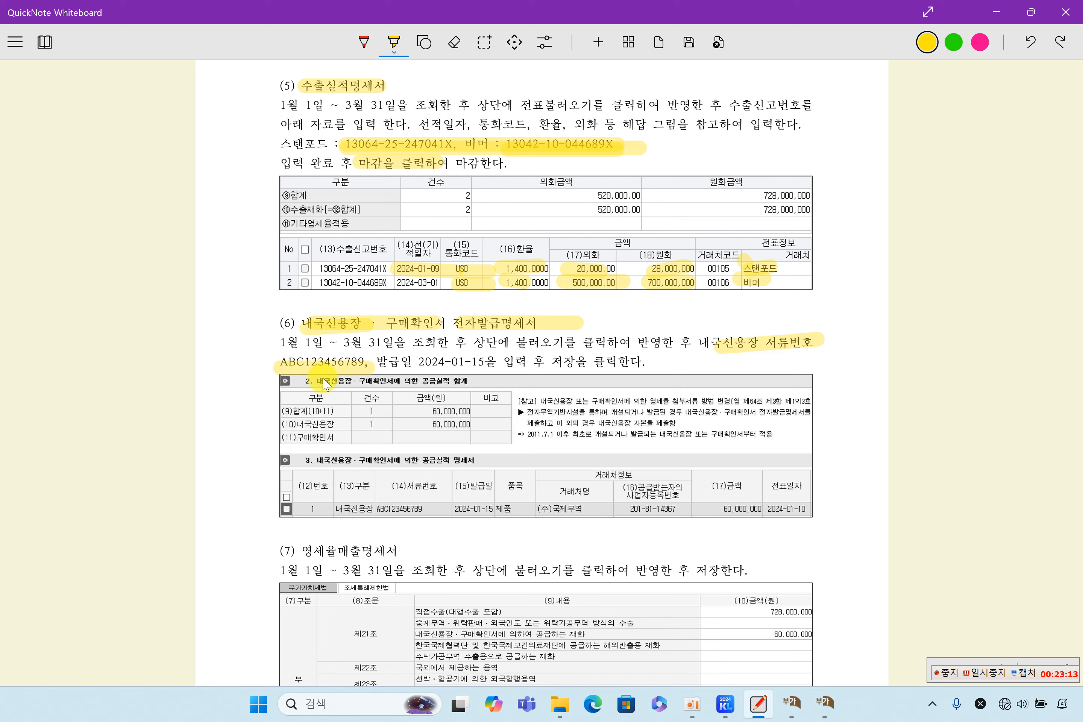
left_click_drag(417, 363, 493, 365)
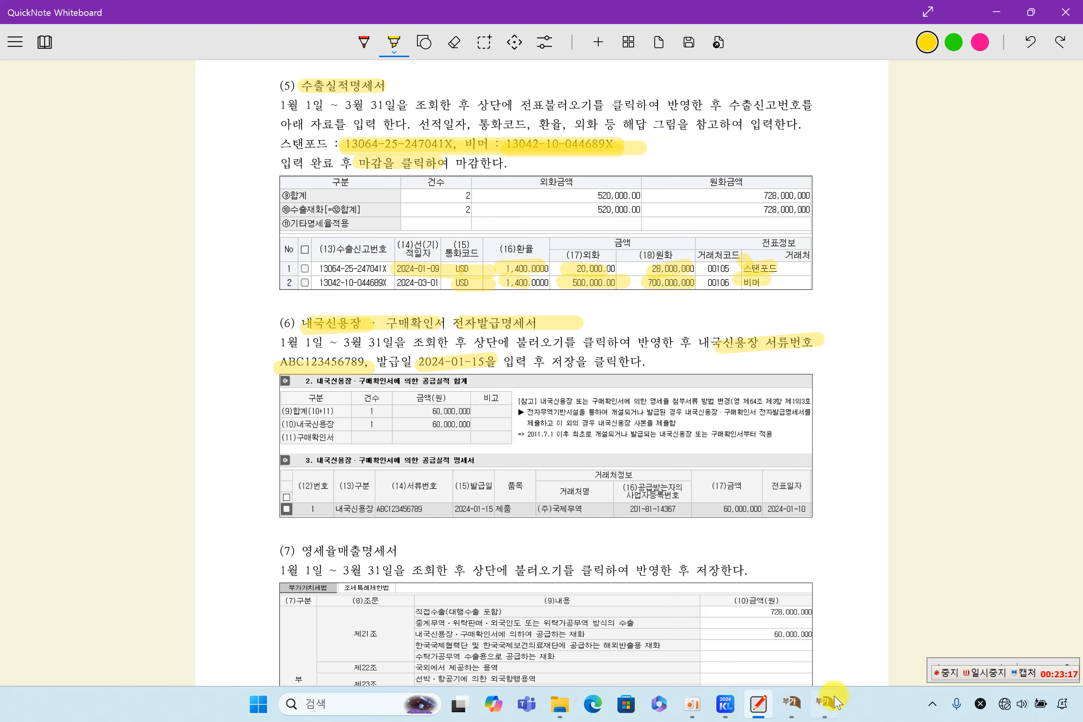
left_click(824, 704)
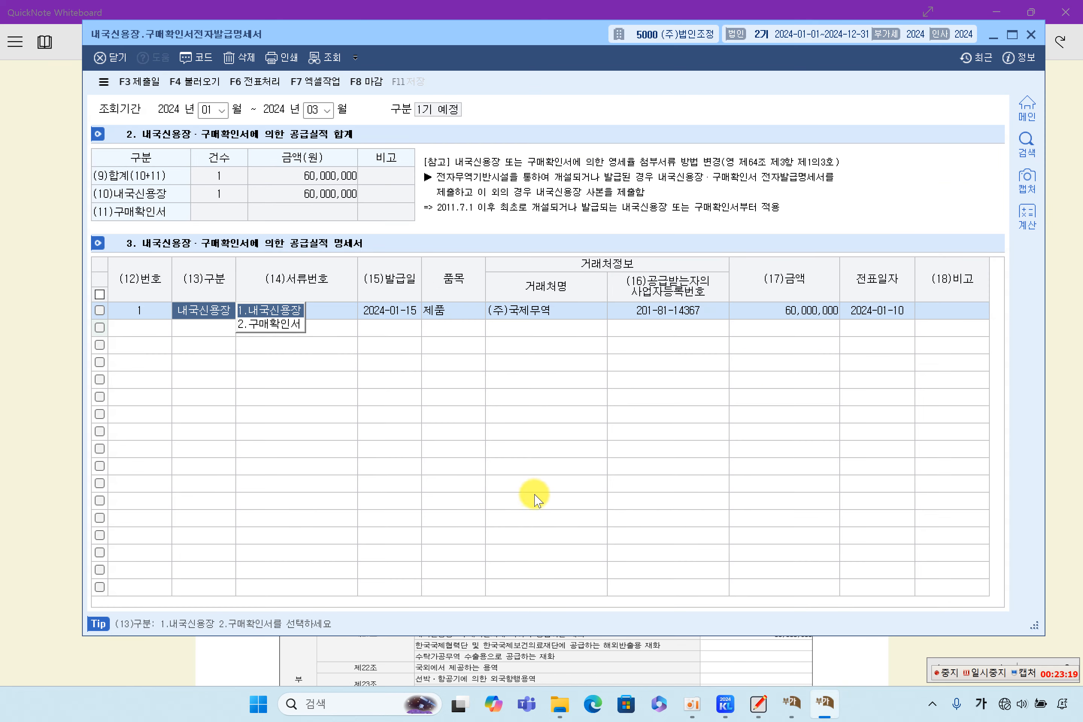
left_click(340, 311)
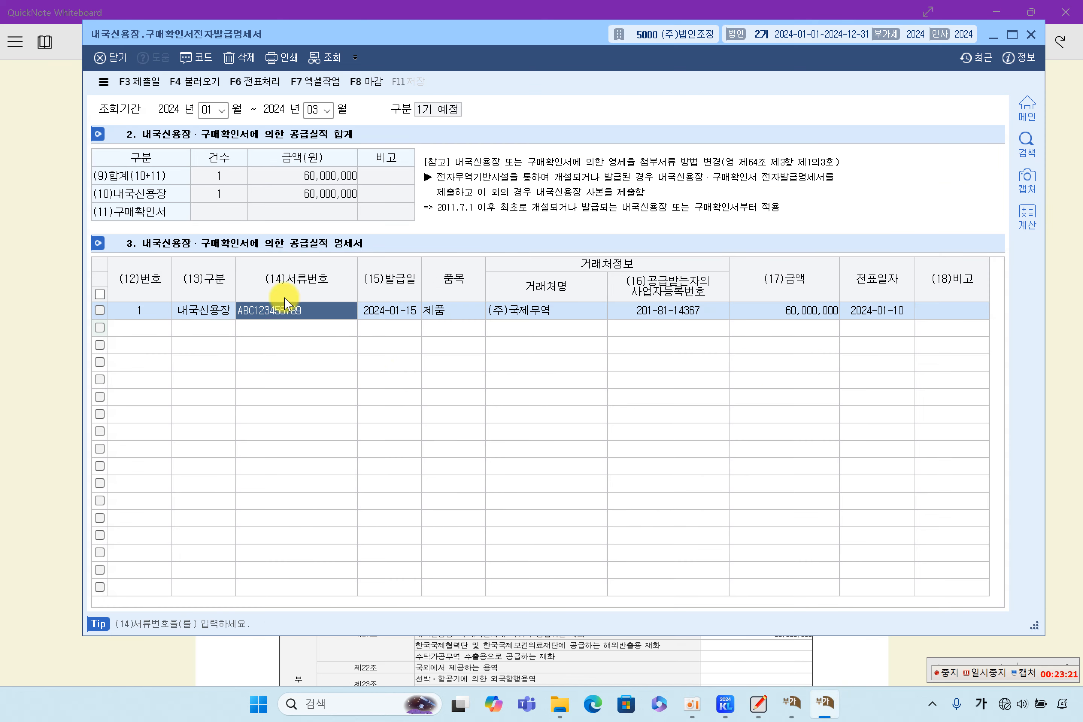
left_click(397, 311)
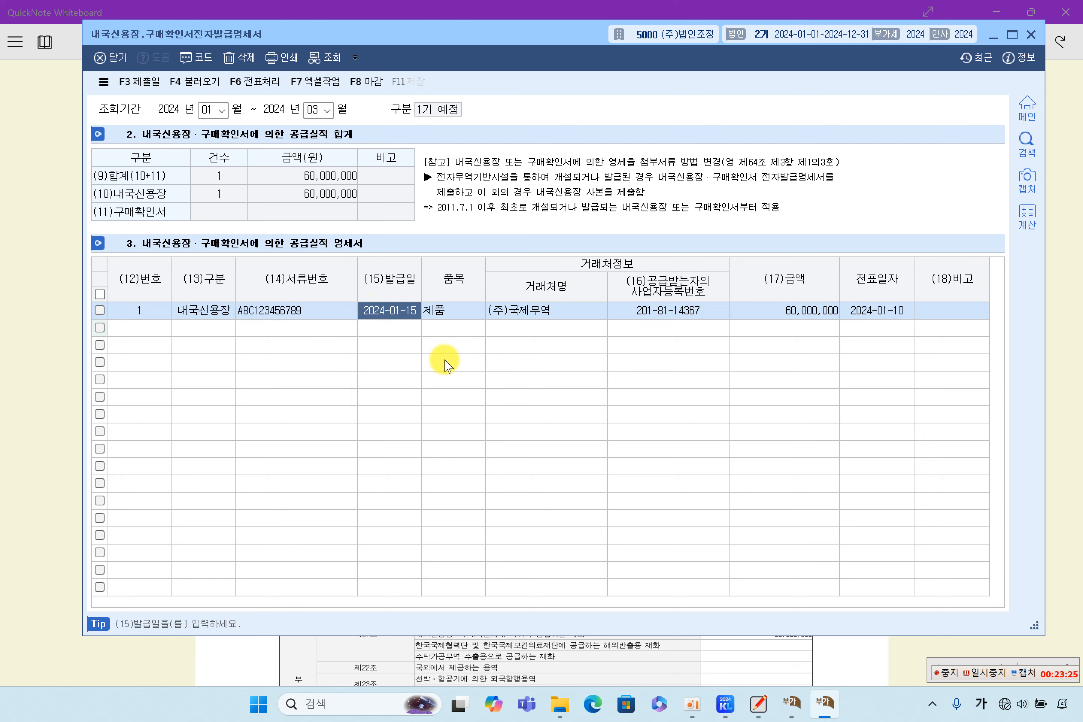
left_click(500, 310)
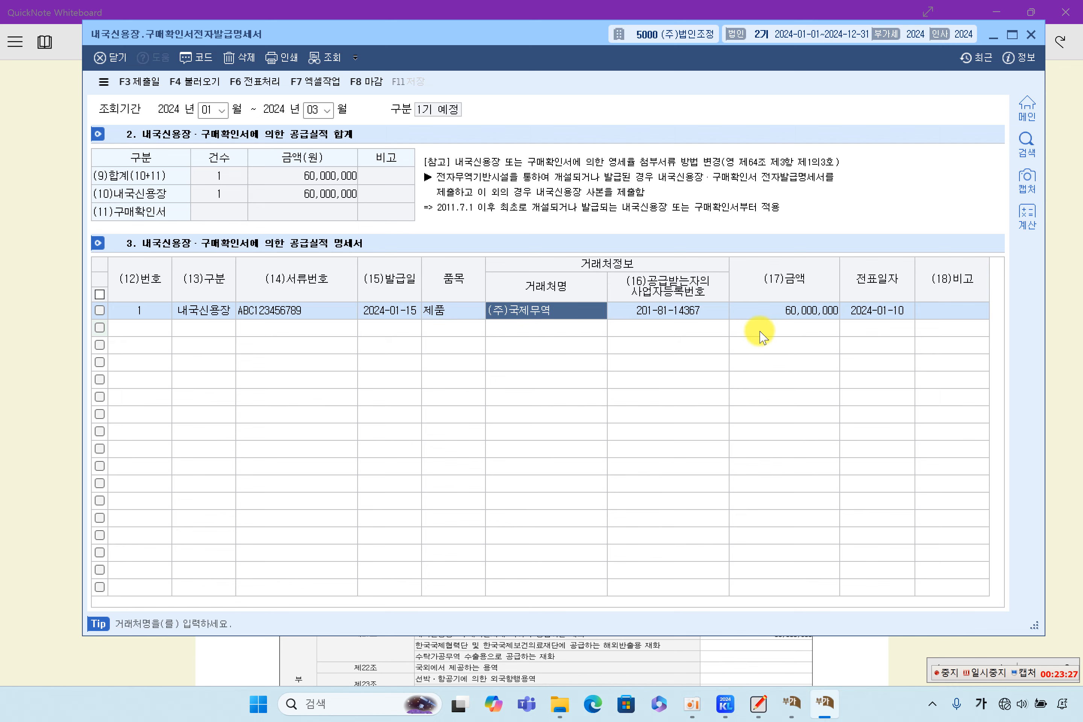
left_click(822, 313)
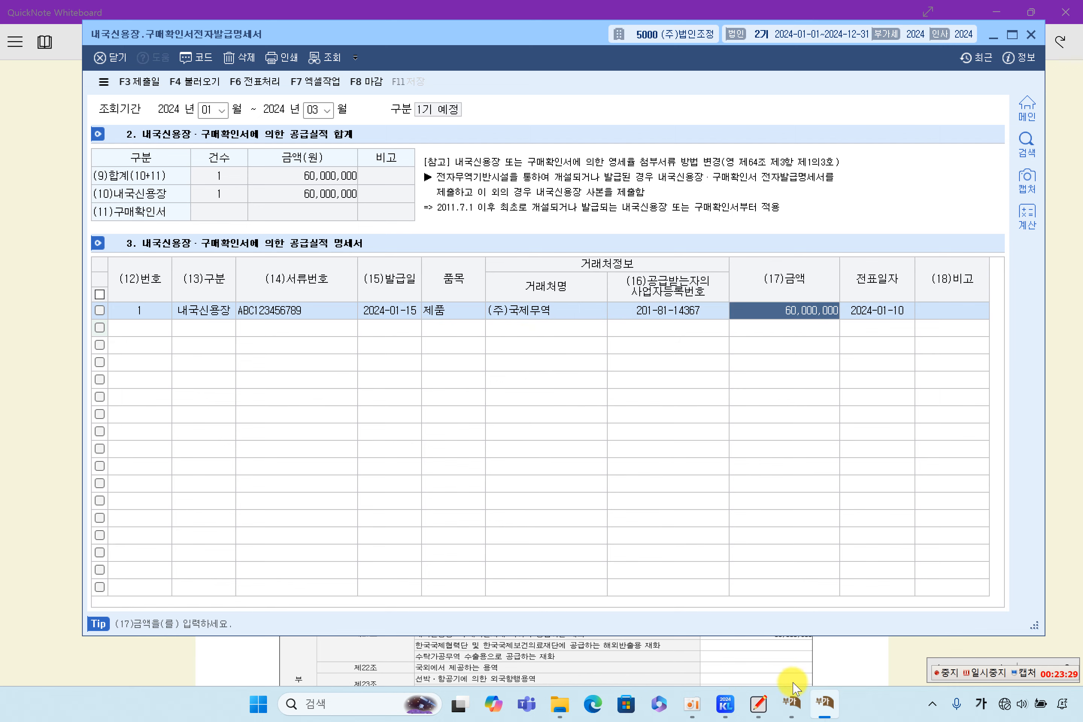
left_click(793, 704)
left_click(473, 229)
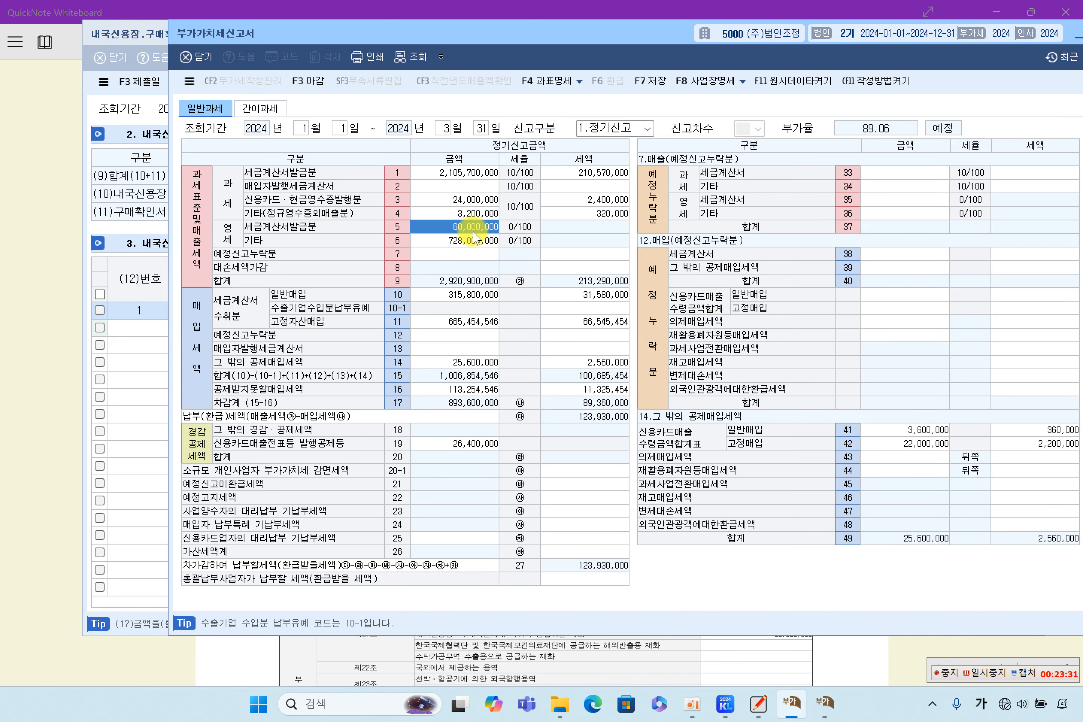
left_click(135, 443)
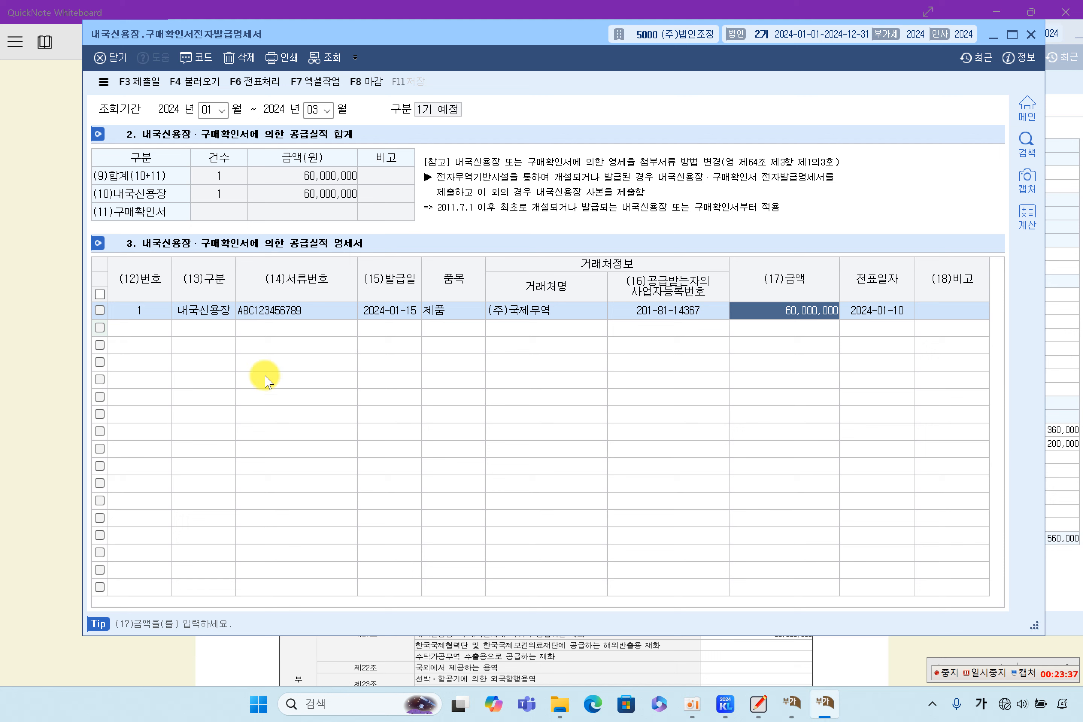
key("Return")
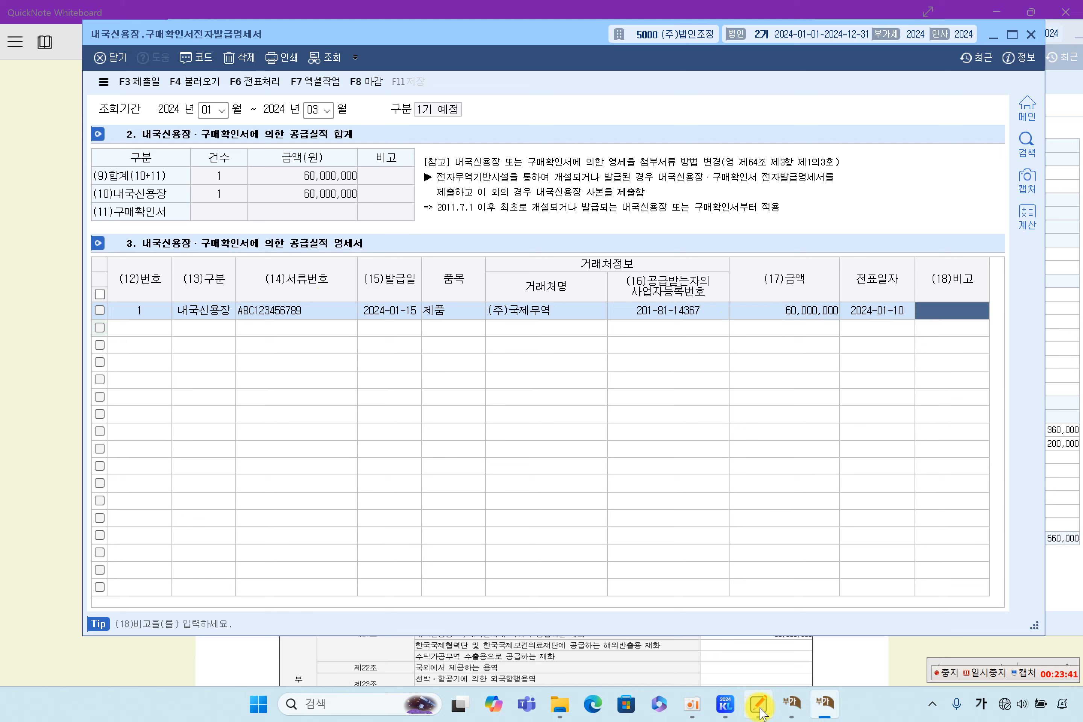
left_click(729, 710)
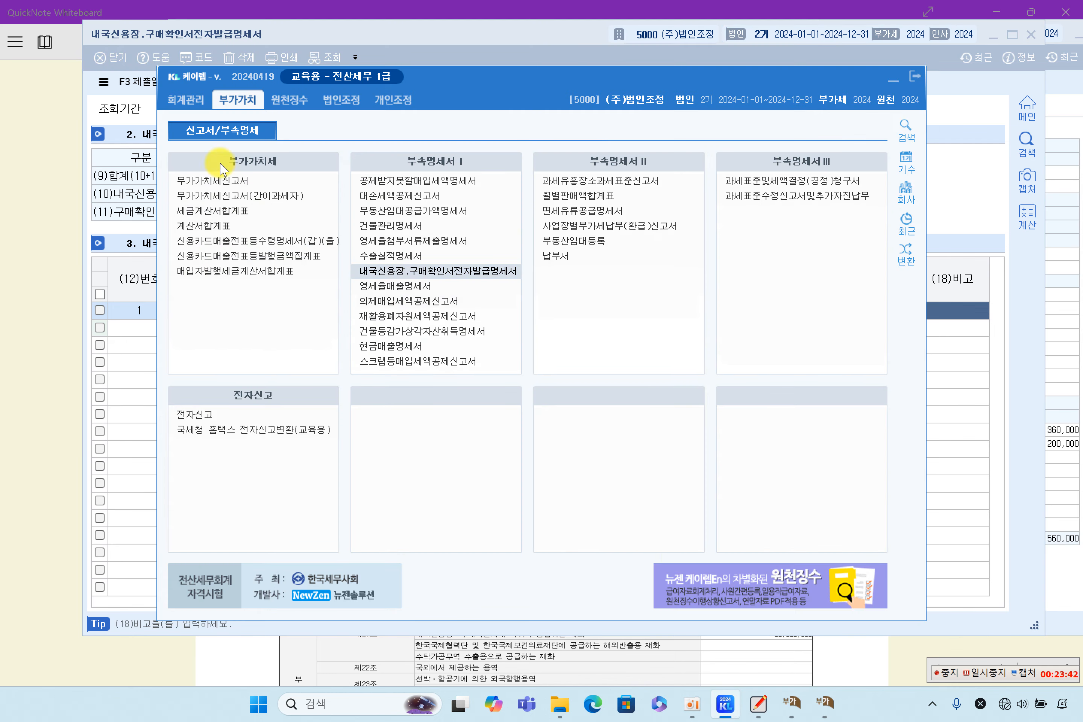
left_click(184, 99)
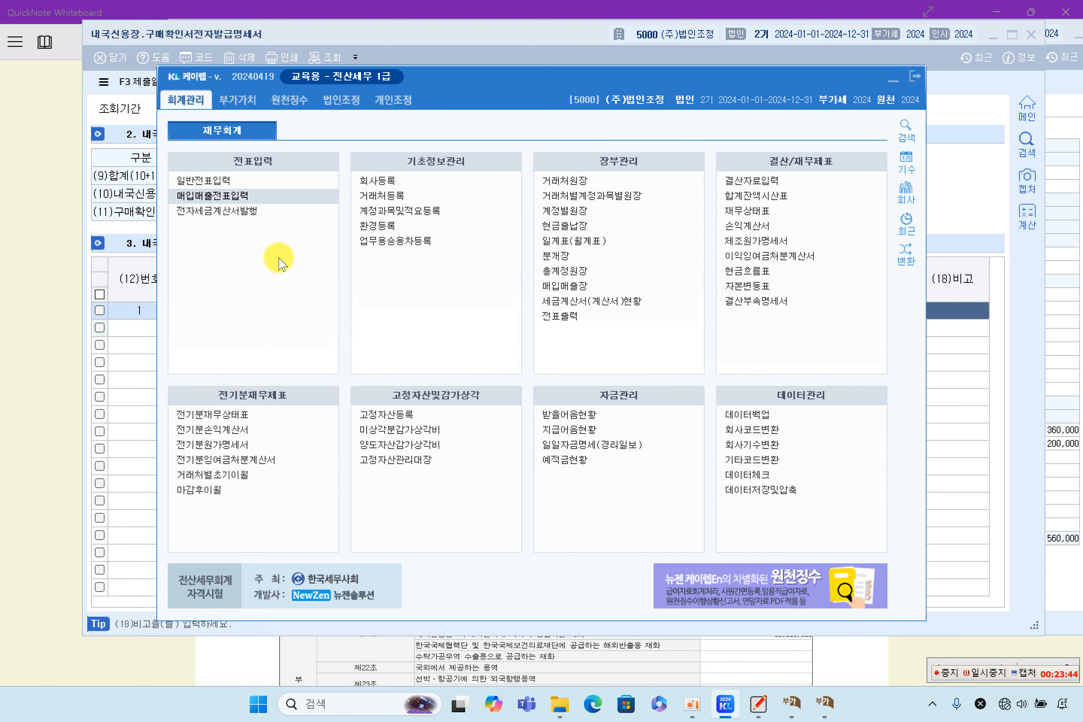
left_click(201, 196)
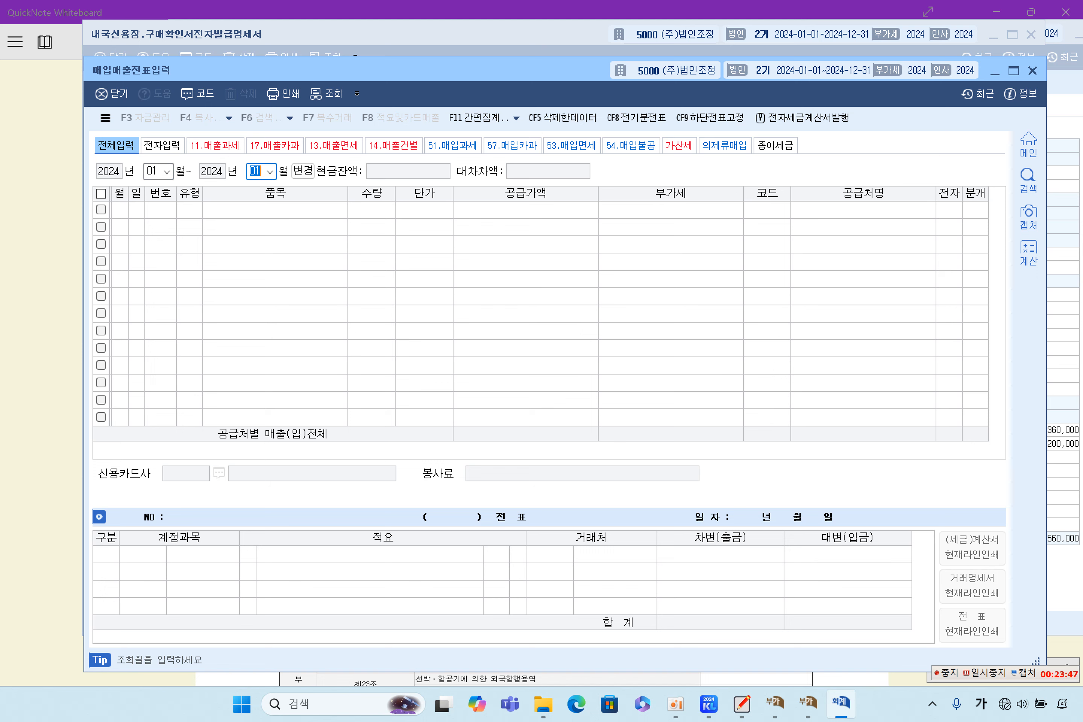
left_click(289, 171)
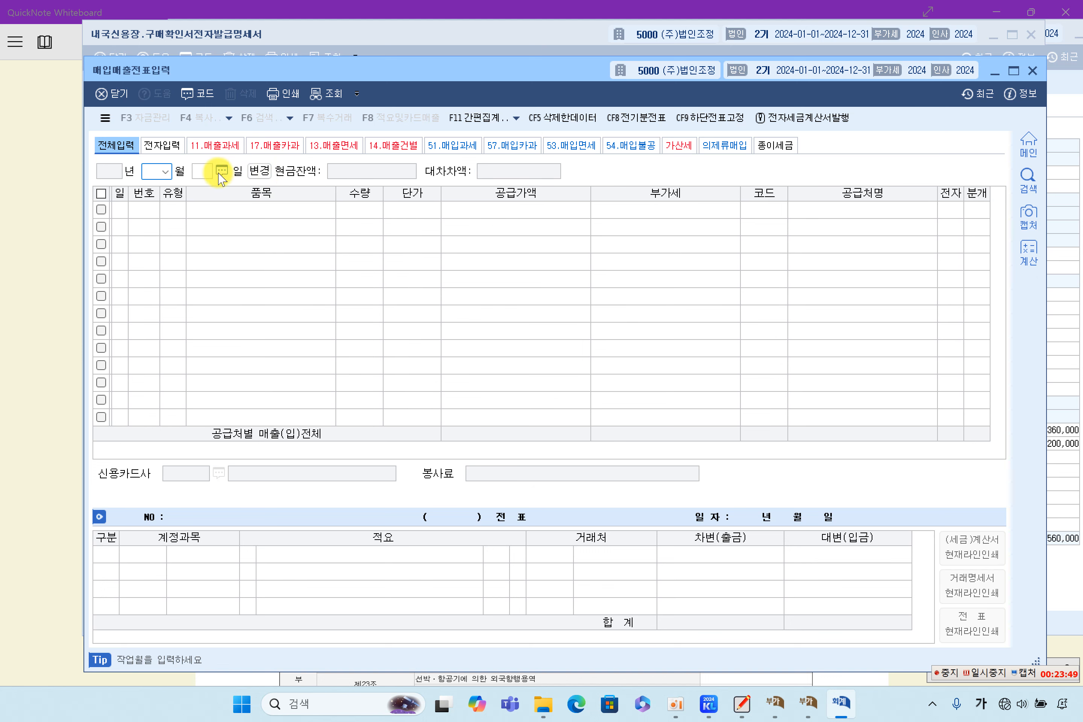
type("10")
key("Return")
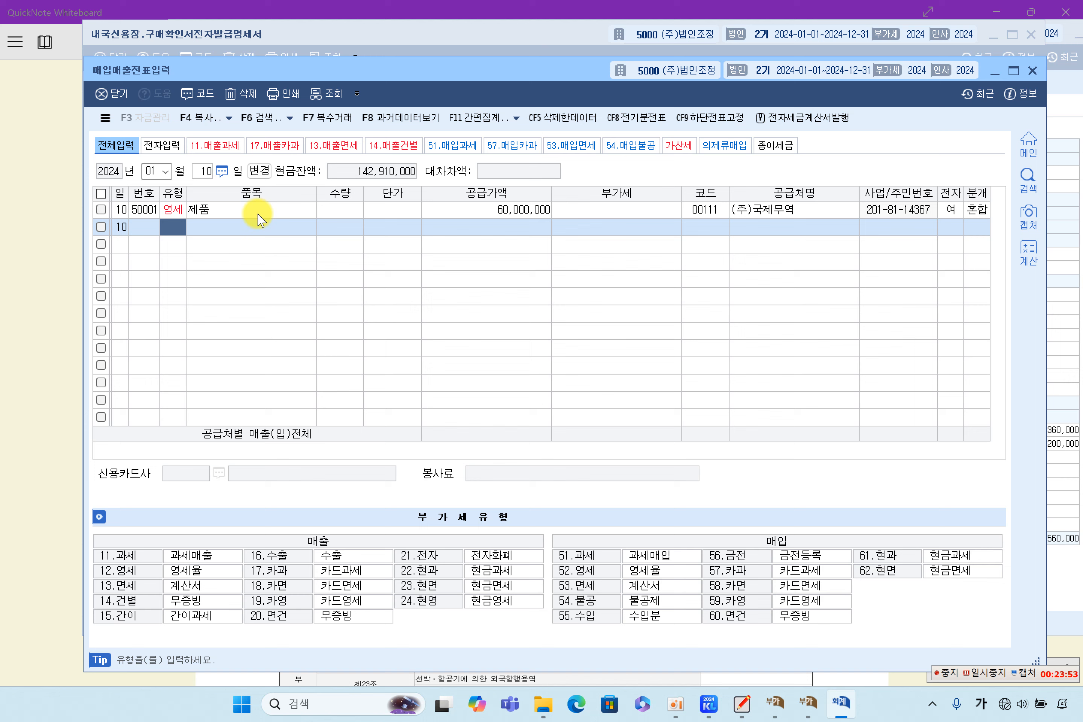
left_click(259, 211)
left_click(492, 215)
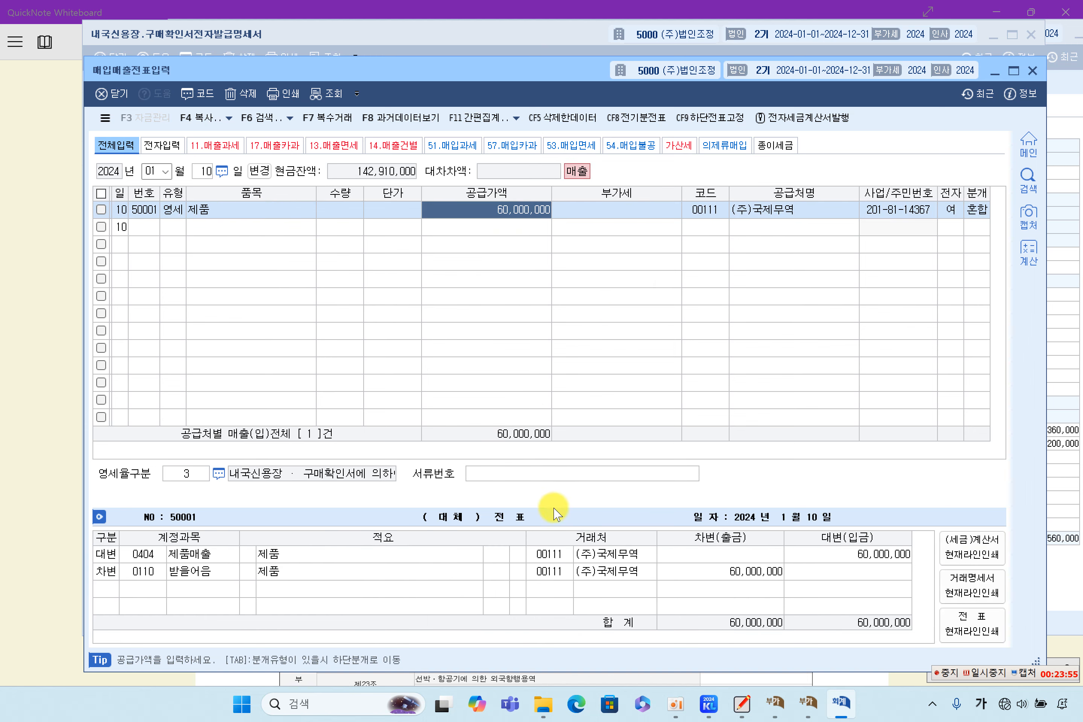
left_click(532, 473)
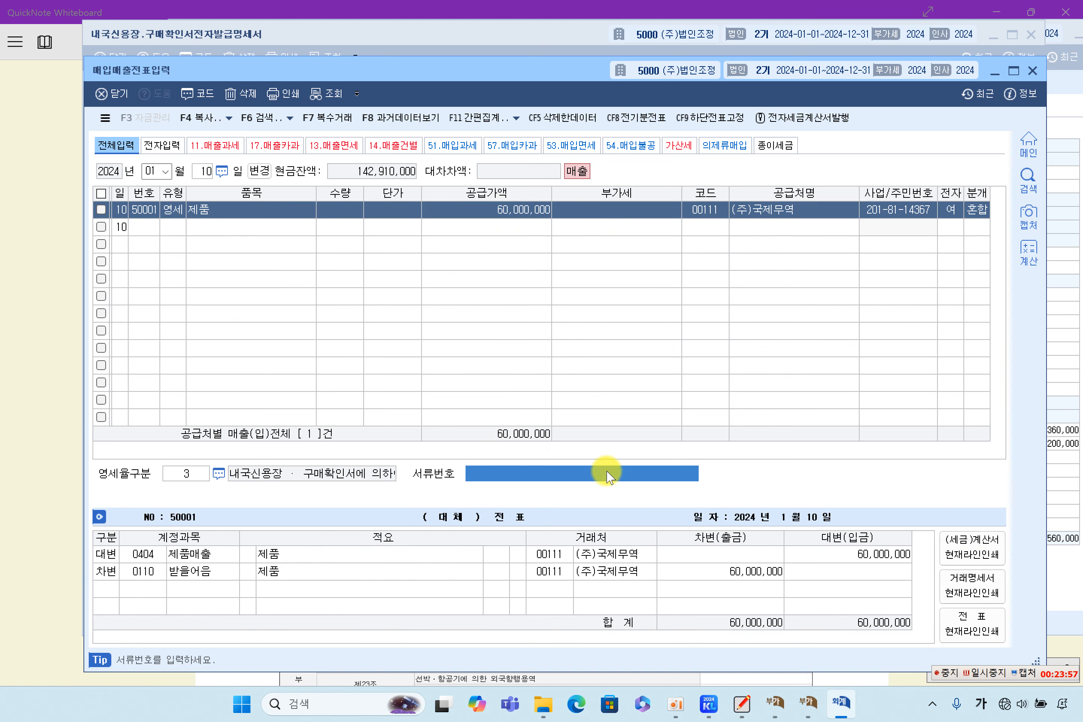
left_click(1071, 303)
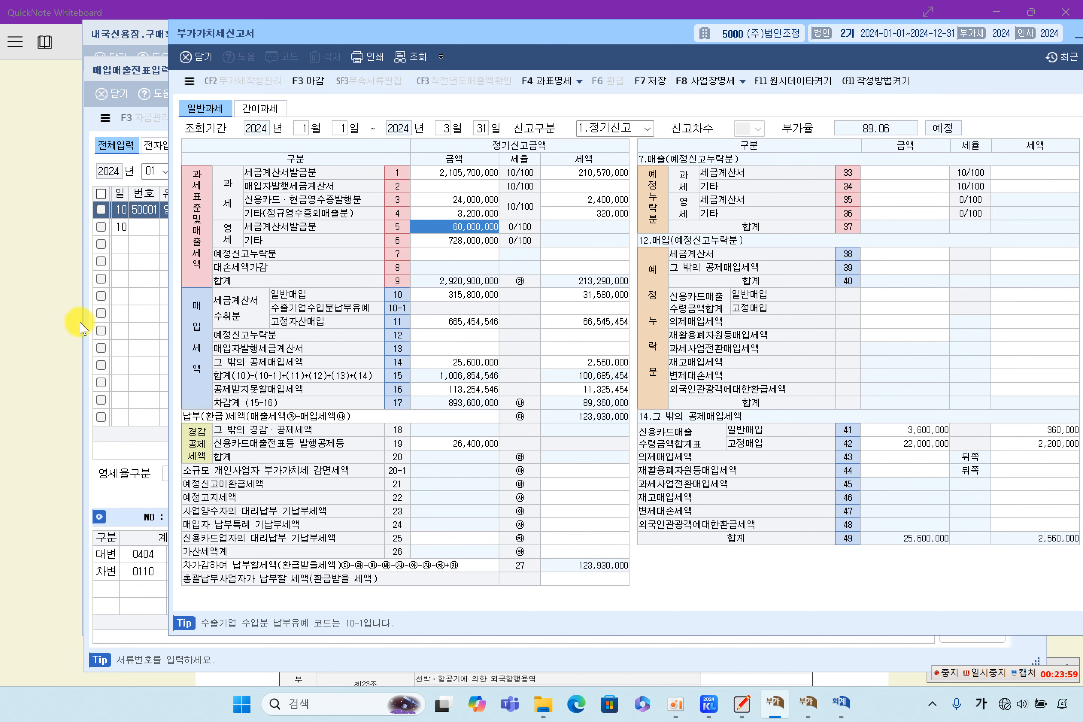
left_click(126, 310)
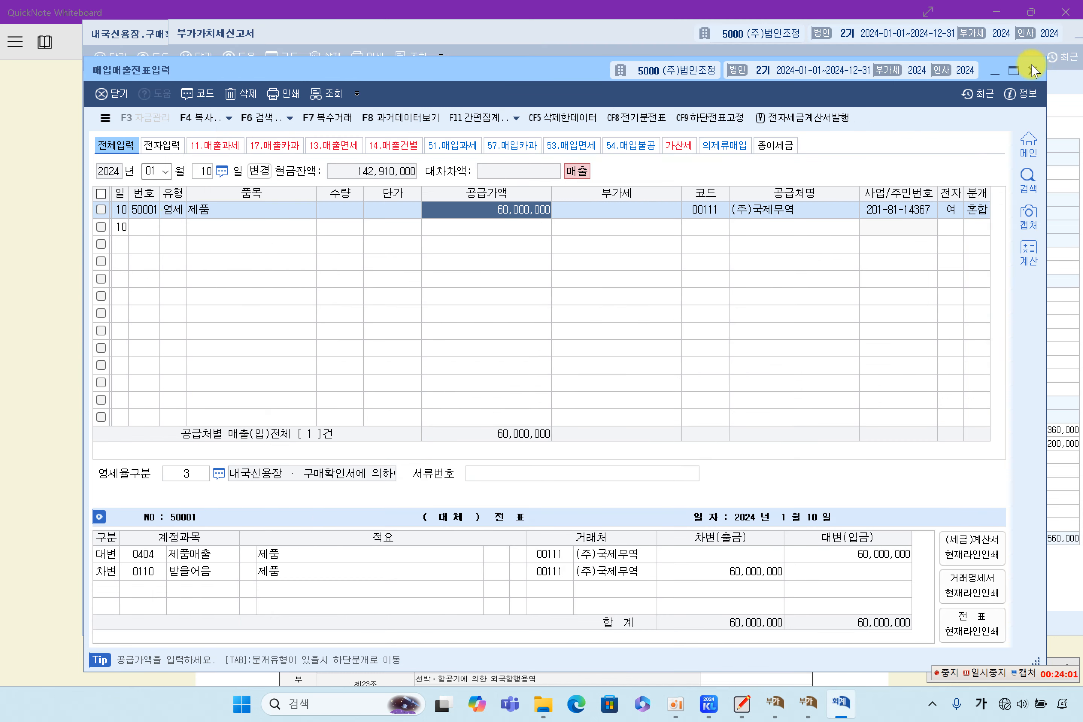
left_click(1031, 71)
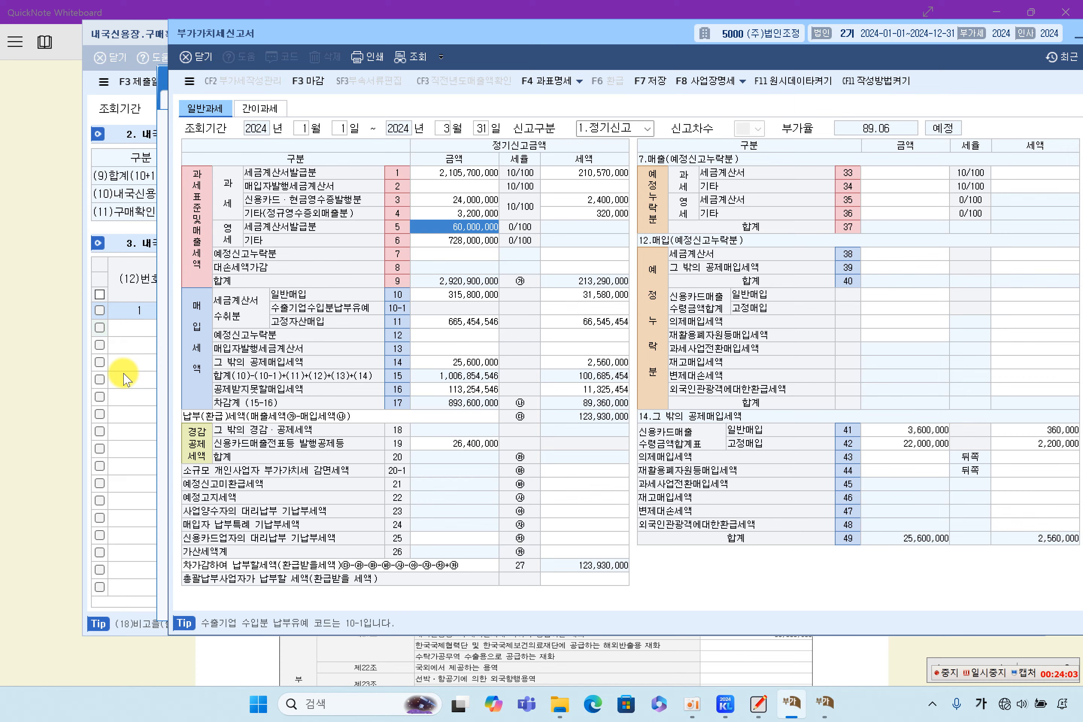
left_click(126, 378)
left_click(279, 311)
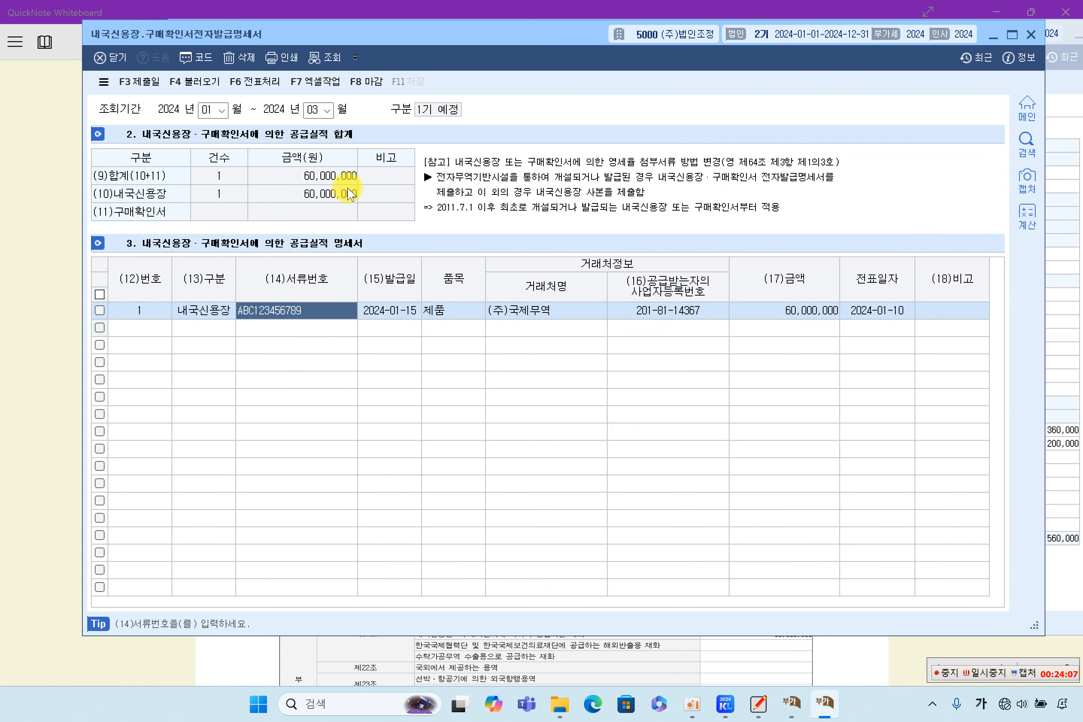
Step: Finalise the 내국신용장 statement with 마감, close it, and scroll the notes to section (7)
left_click(368, 83)
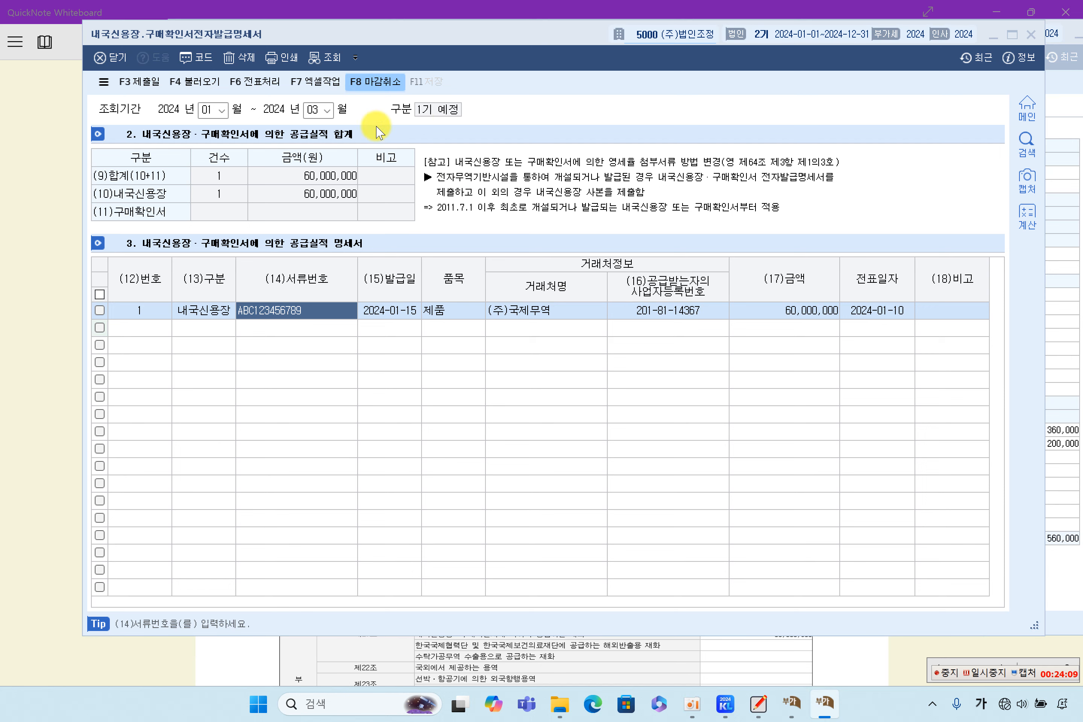
left_click(564, 365)
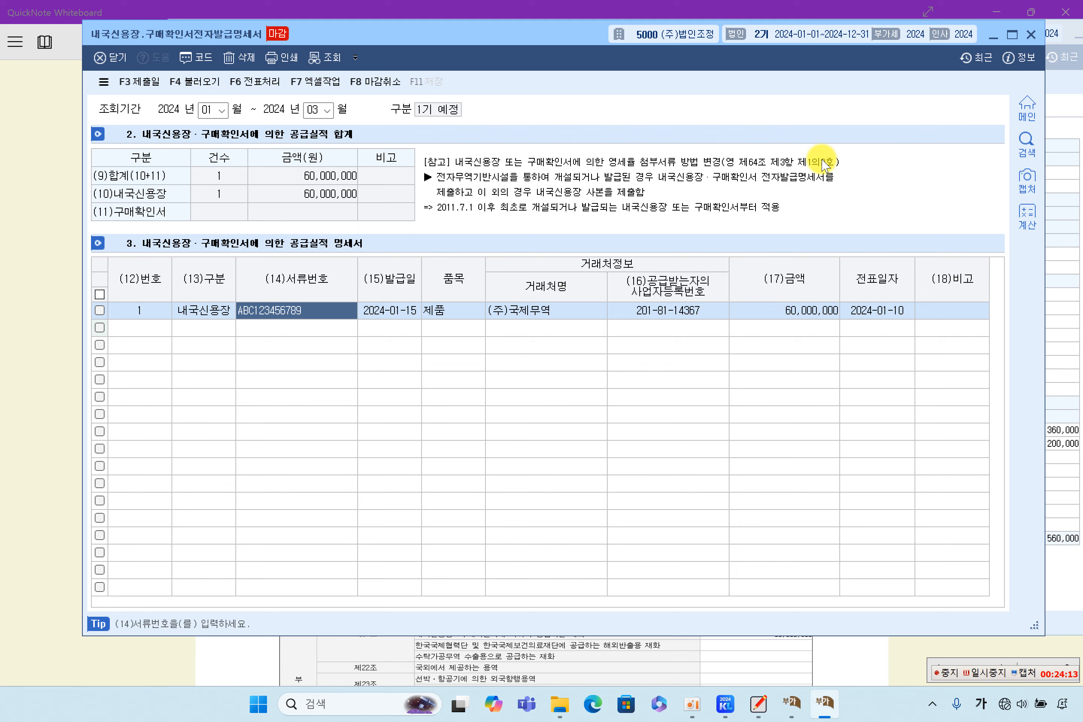
left_click(1031, 34)
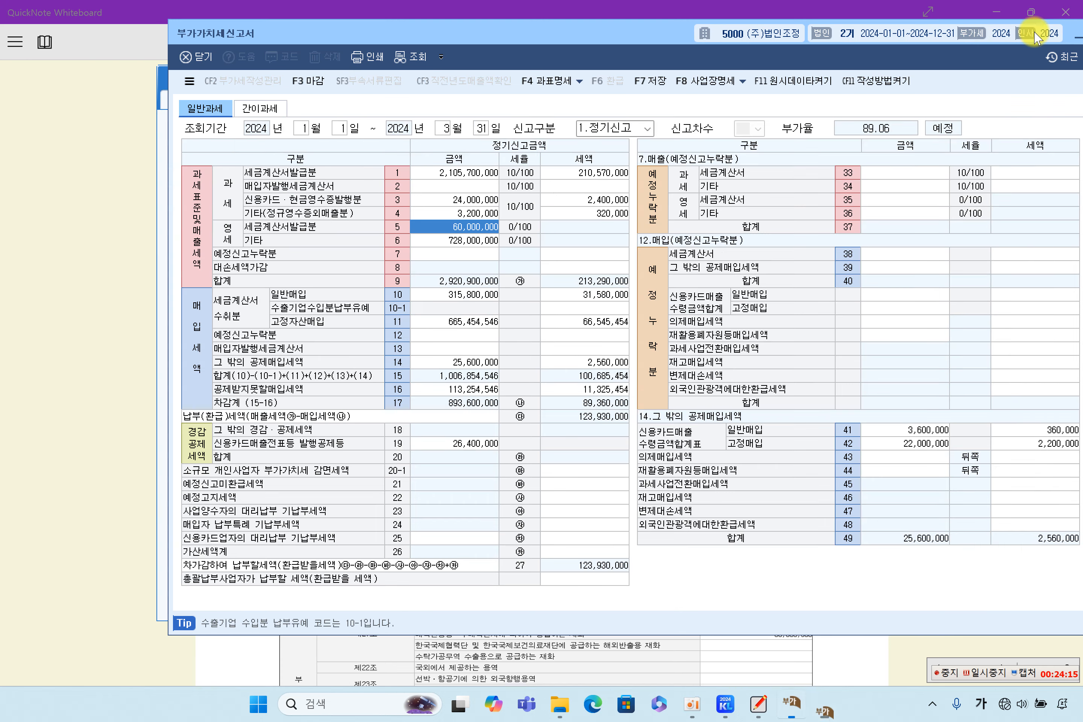
left_click_drag(669, 34, 577, 48)
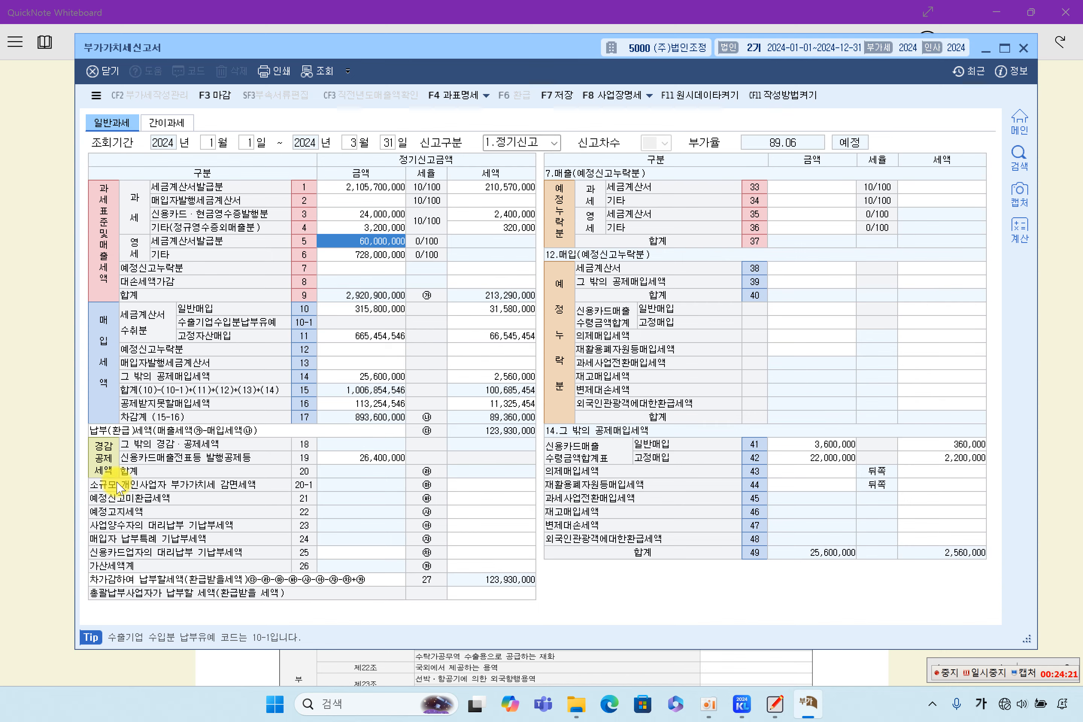
left_click(42, 450)
scroll(436, 460, "down", 6)
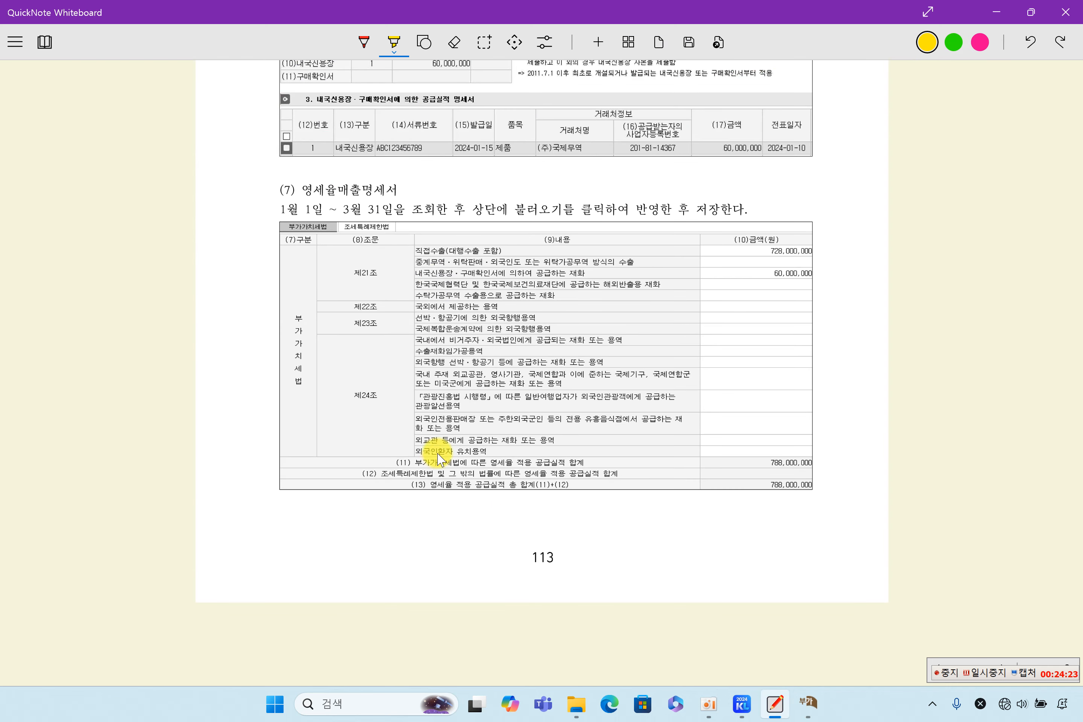
Step: Highlight the (7) 영세율매출명세서 heading, the 직접수출 row, and the 내국신용장 row with 60,000,000
mouse_move(329, 176)
left_mouse_down()
mouse_move(378, 169)
mouse_move(392, 178)
left_mouse_up()
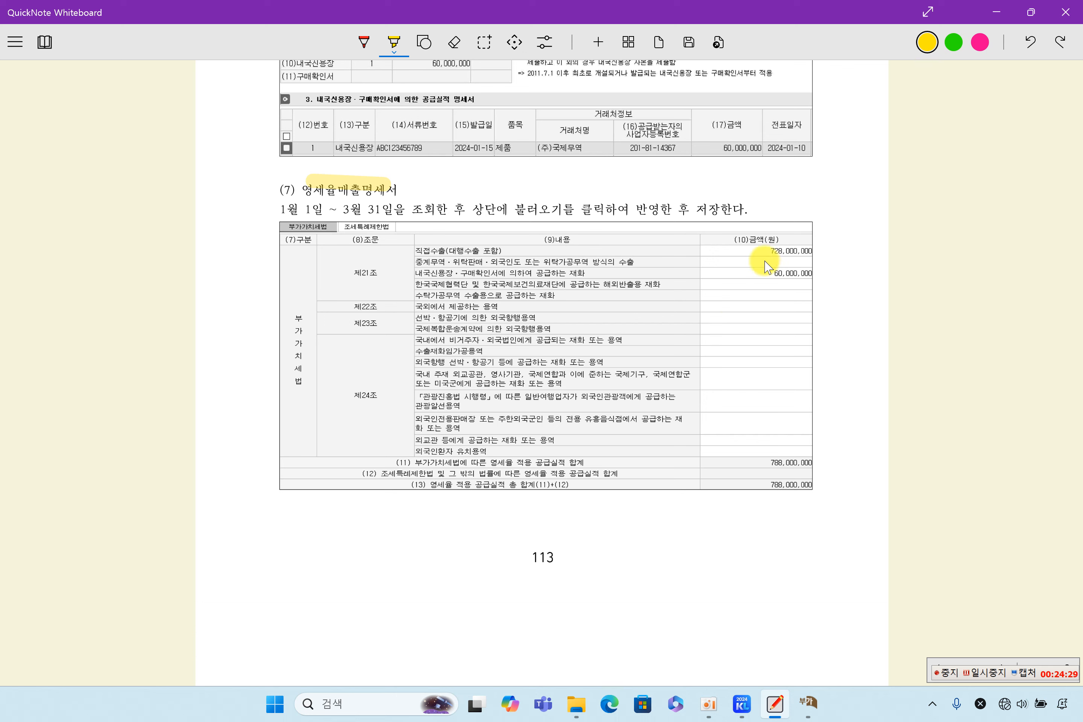
left_click_drag(428, 250, 522, 250)
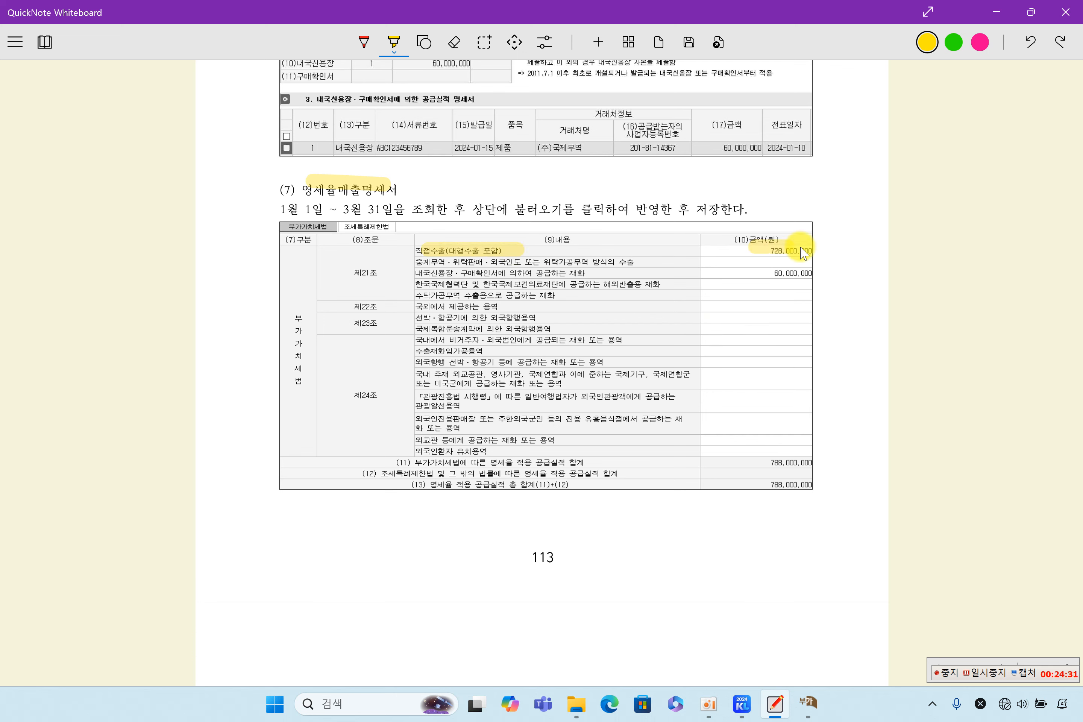
left_click_drag(772, 273, 821, 274)
left_click_drag(453, 281, 571, 262)
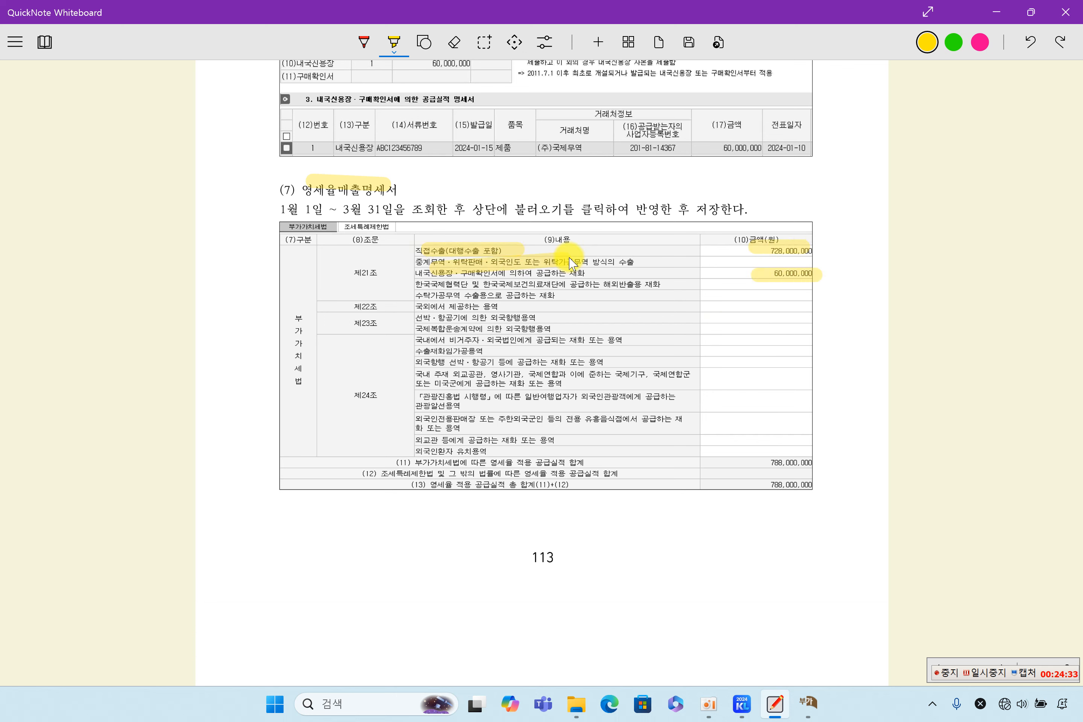
left_click(742, 701)
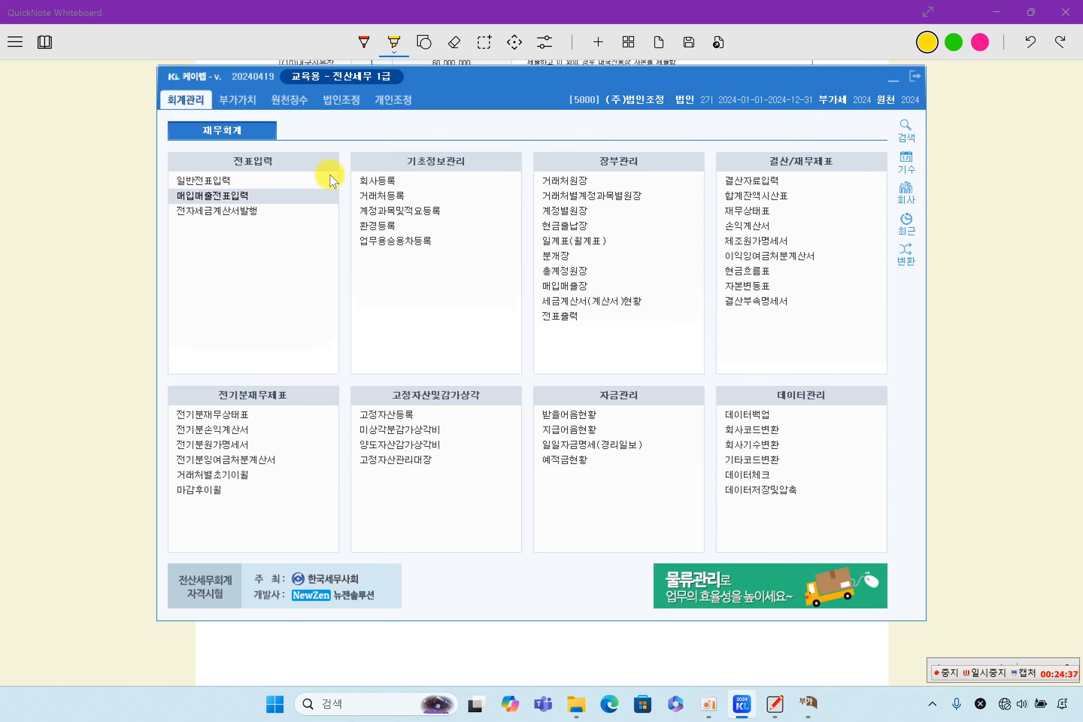
Step: Open 영세율매출명세서 with saved data, checking 728,000,000 direct exports and 60,000,000 local L/C supplies
left_click(237, 99)
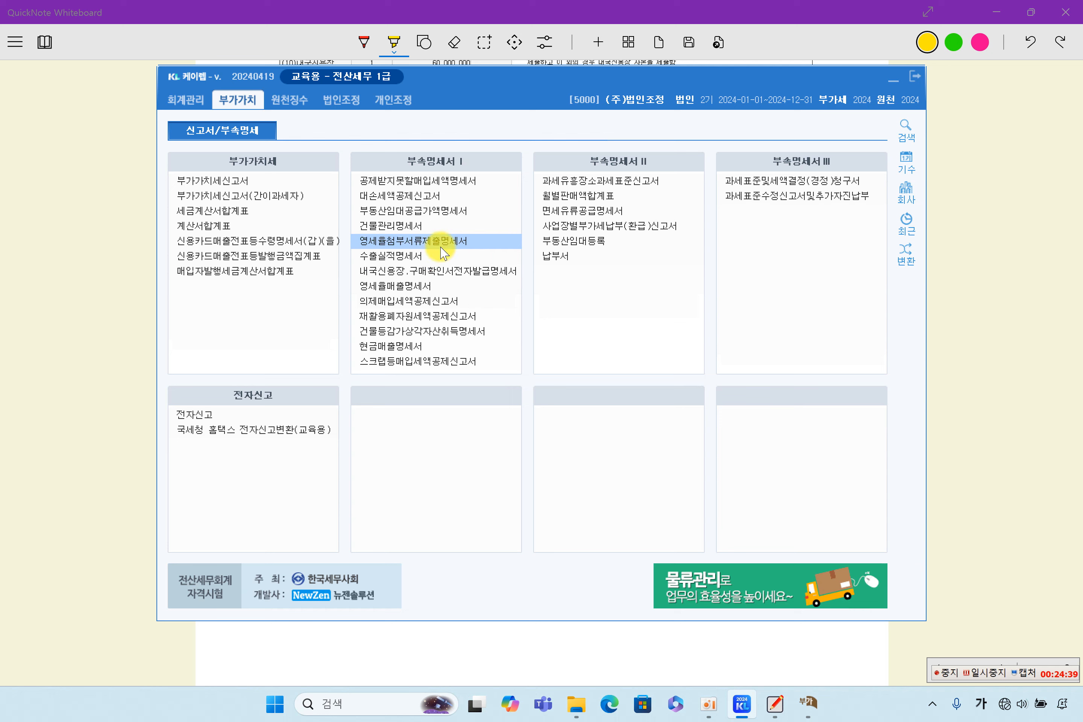
left_click(443, 287)
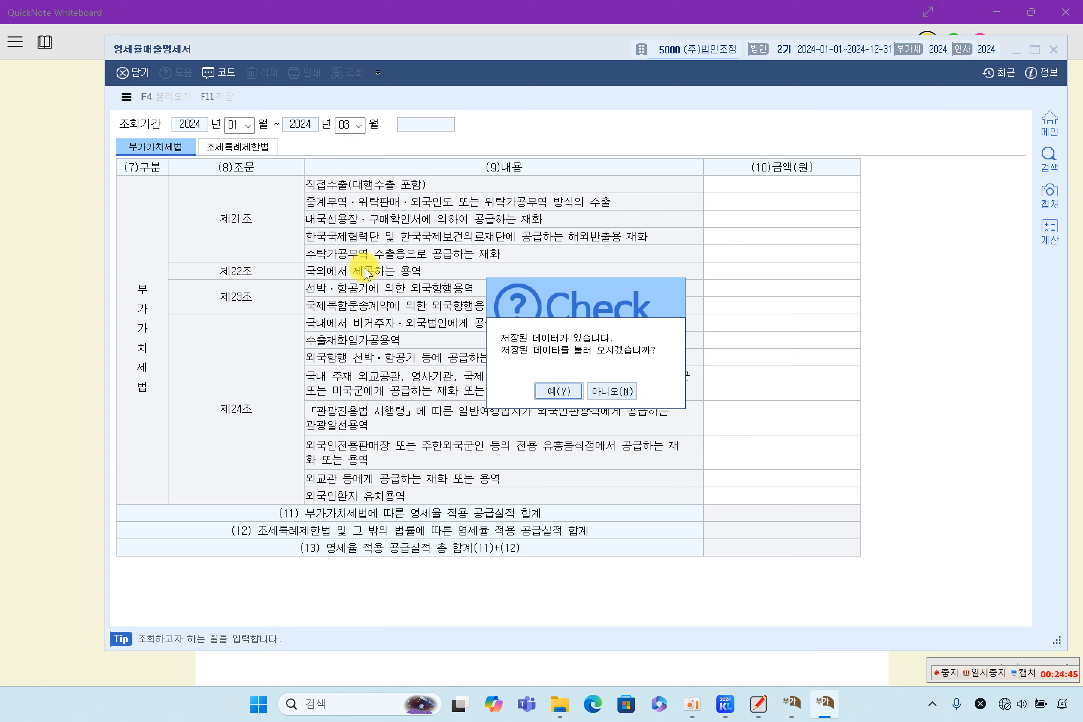
left_click(614, 392)
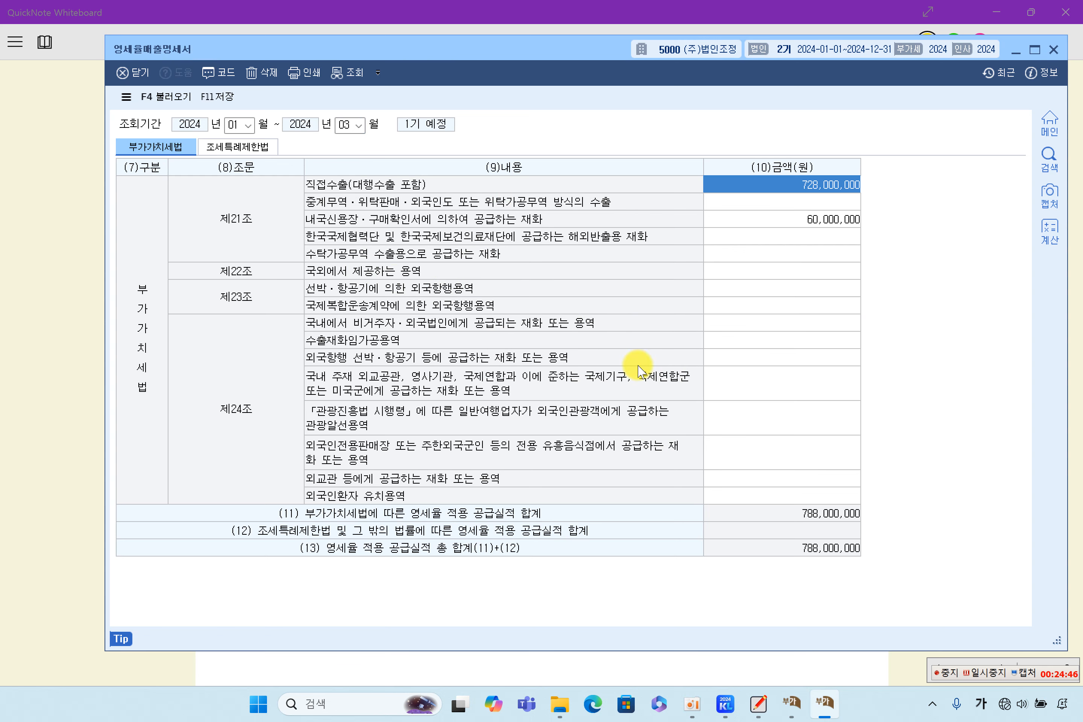
left_click(808, 237)
left_click(799, 218)
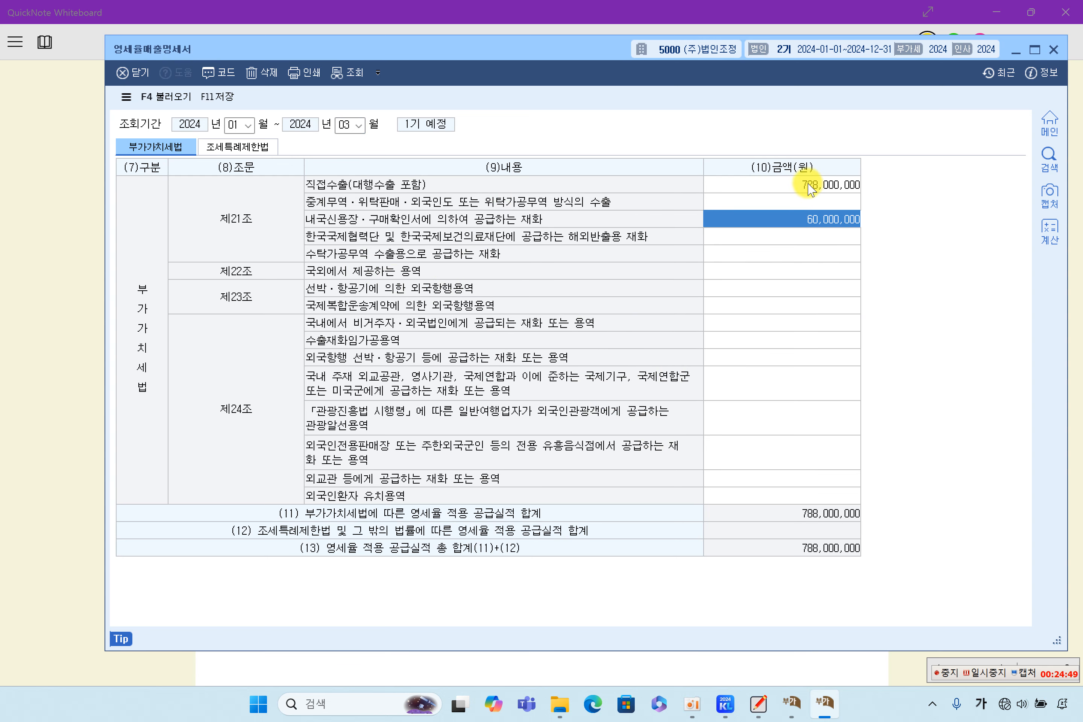
left_click(790, 184)
left_click(806, 218)
left_click(788, 271)
left_click(811, 375)
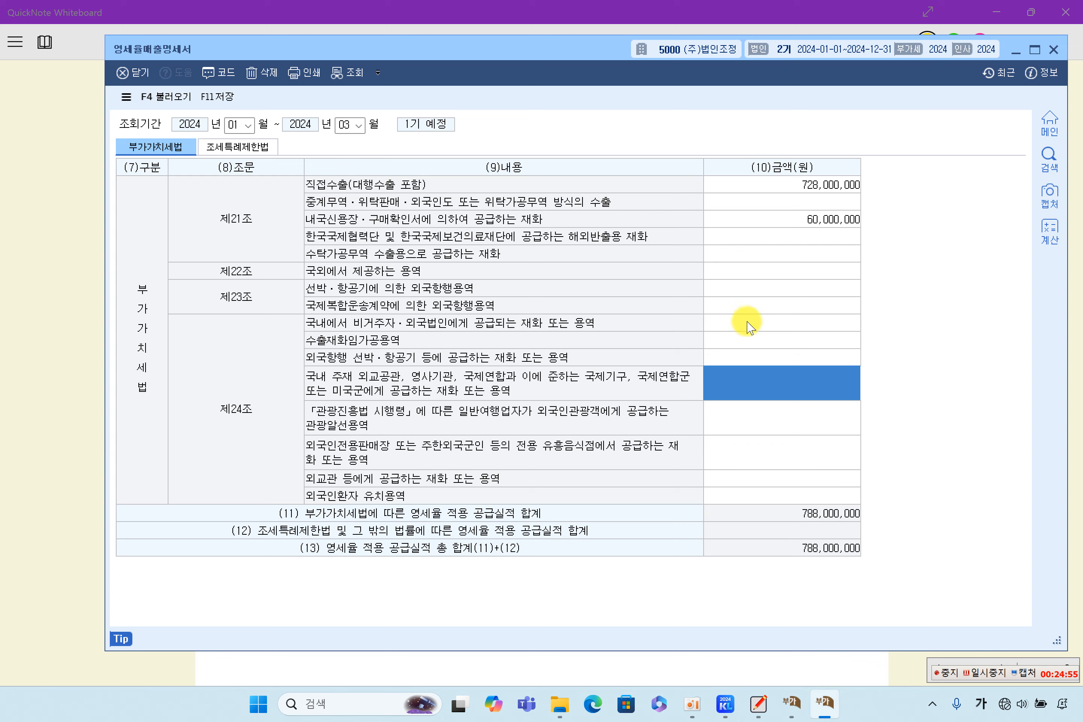
Step: Confirm the 조세특례제한법 rows are blank, then save the schedule with F11 and close it
left_click(257, 147)
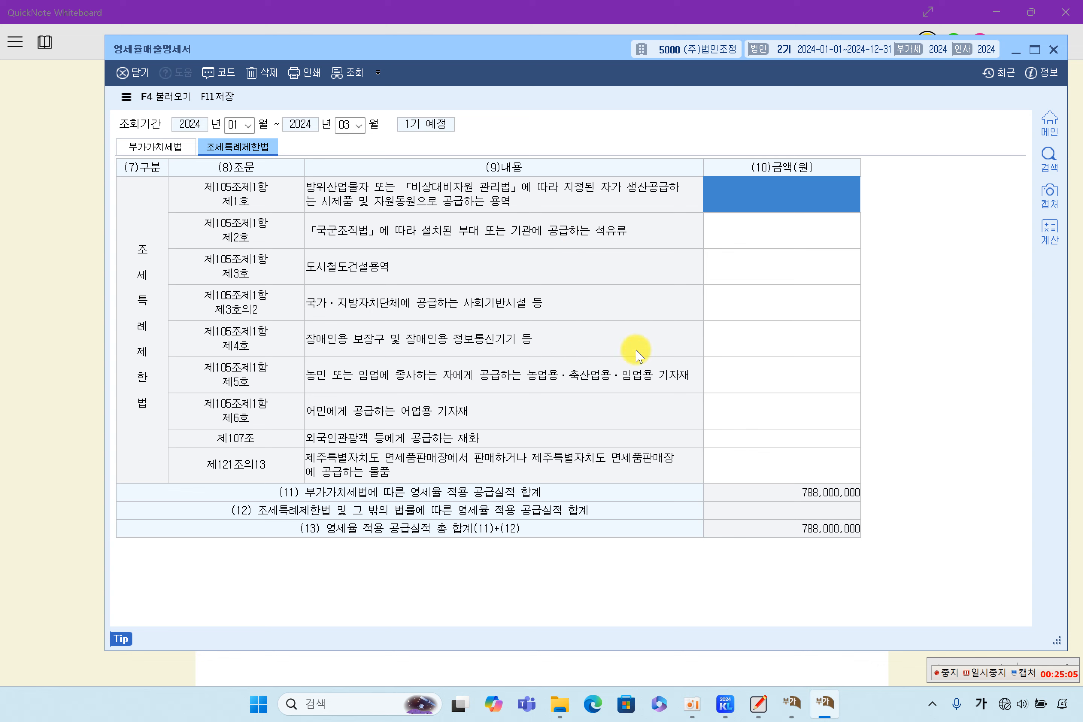
left_click(778, 300)
left_click(794, 395)
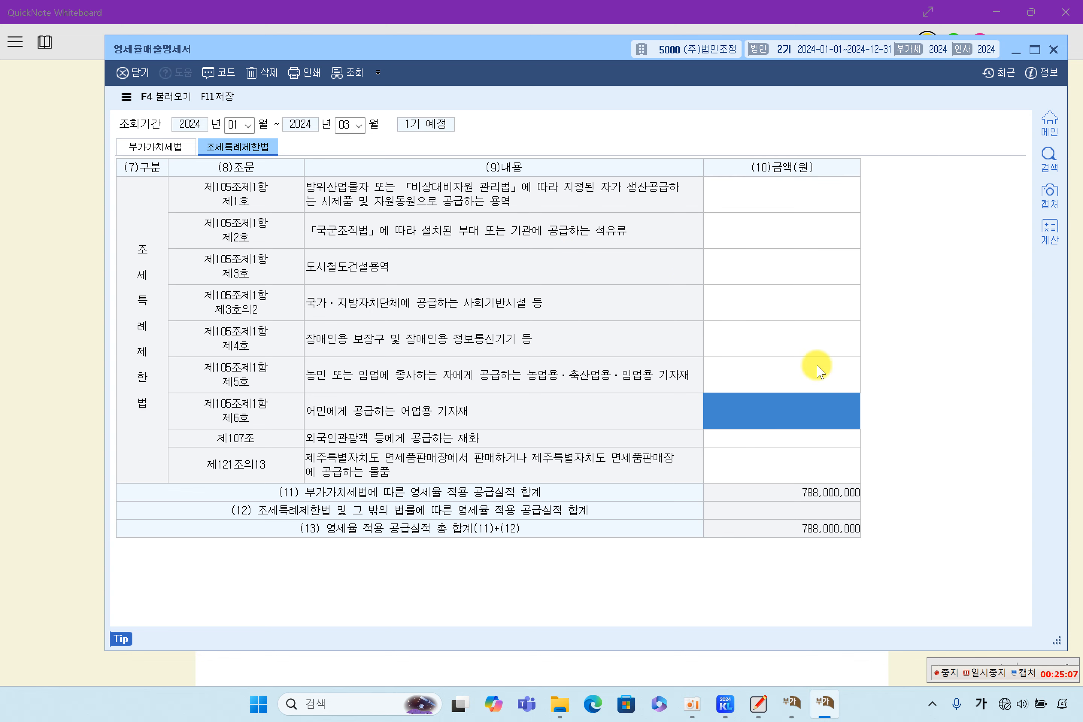
left_click(177, 147)
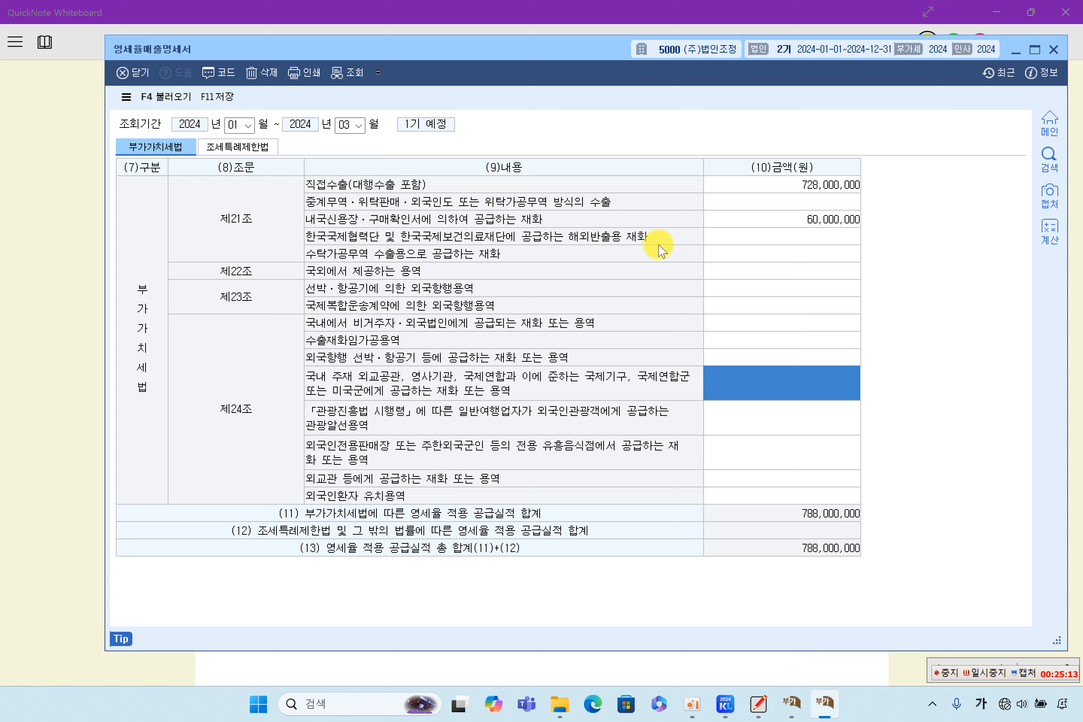
left_click(774, 220)
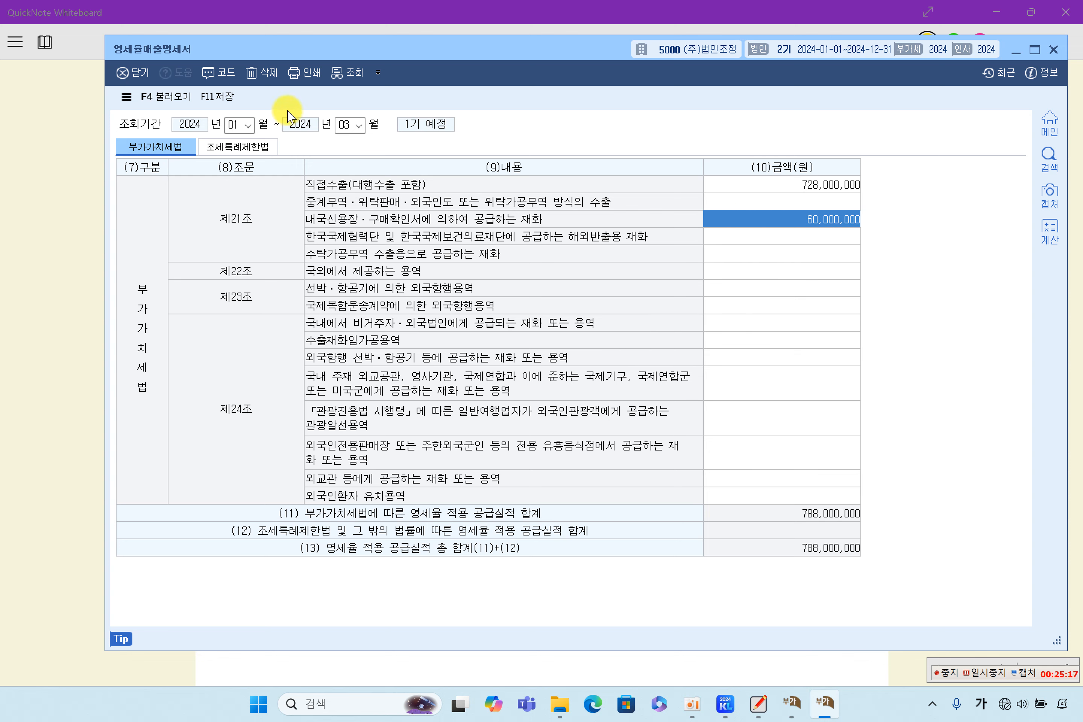
left_click(217, 96)
left_click(566, 394)
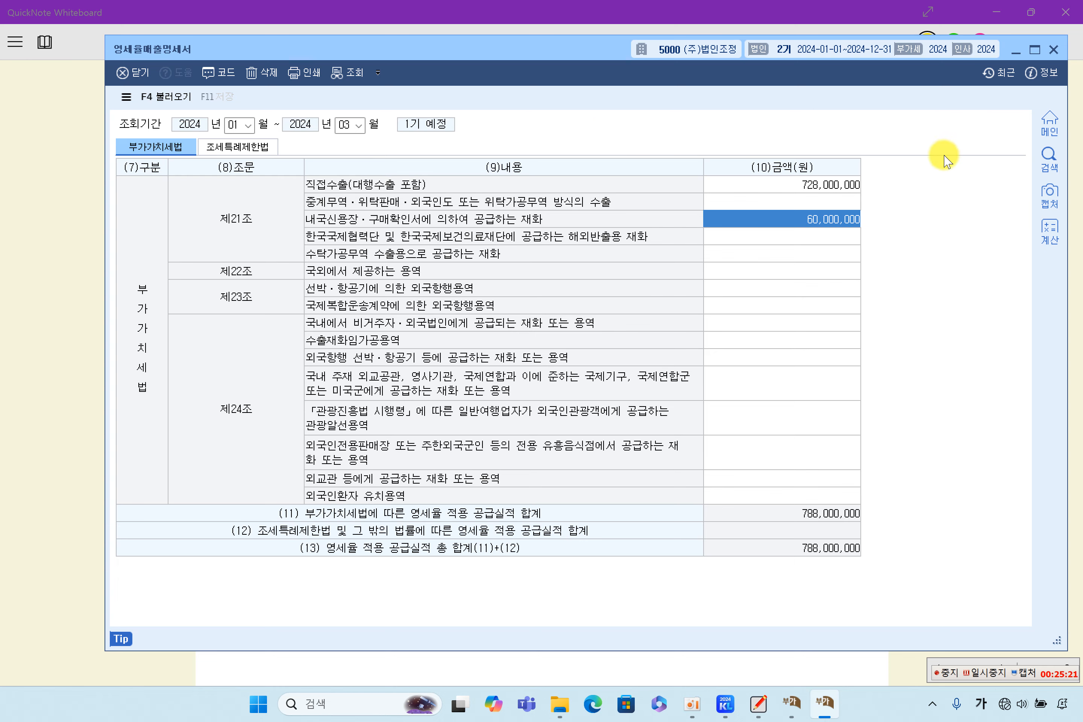
left_click(1053, 49)
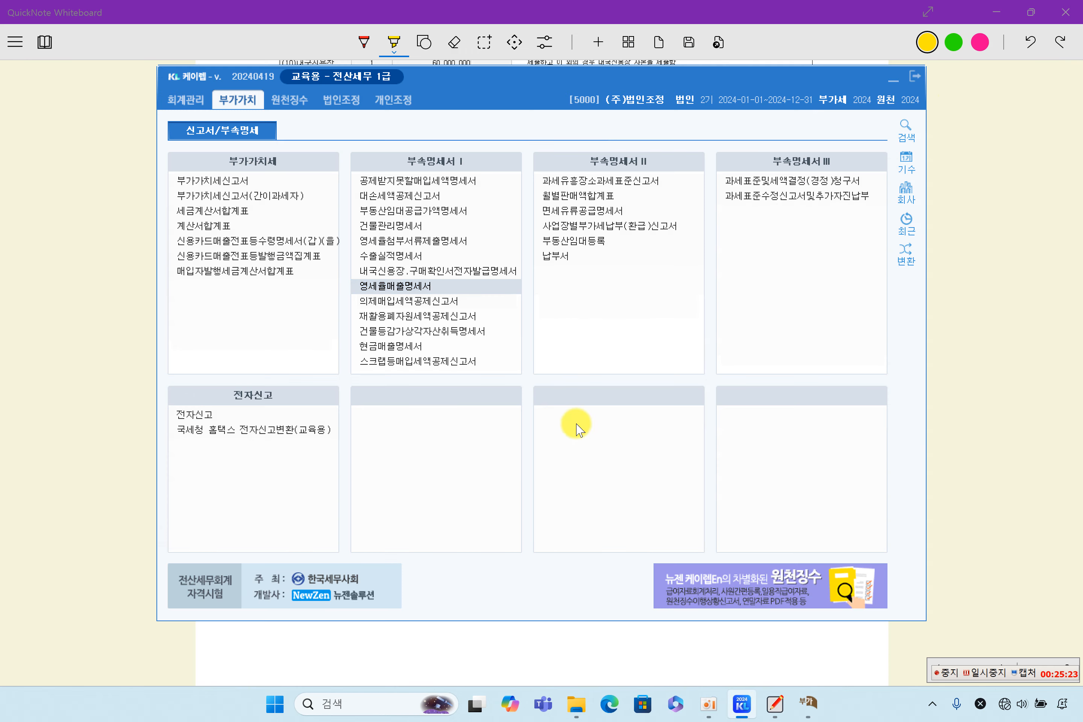
Step: Highlight the section (8) 매출전표등수령금액합계표 heading in yellow, then return to the VAT return
left_click(138, 411)
scroll(495, 517, "down", 10)
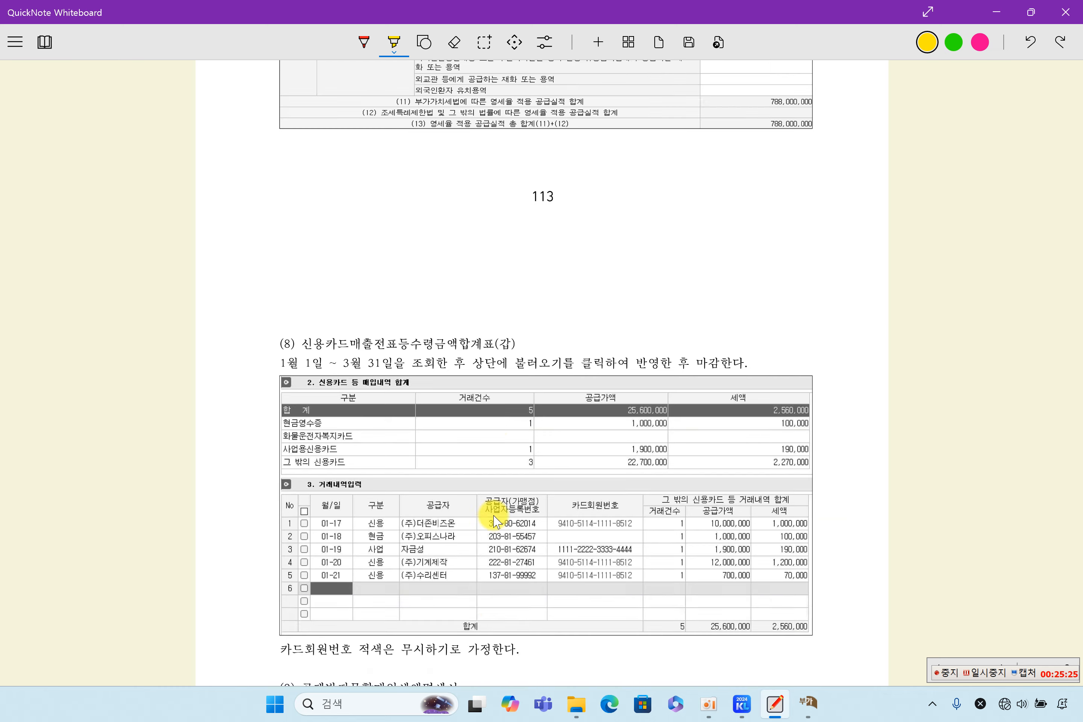
left_click_drag(343, 74, 481, 76)
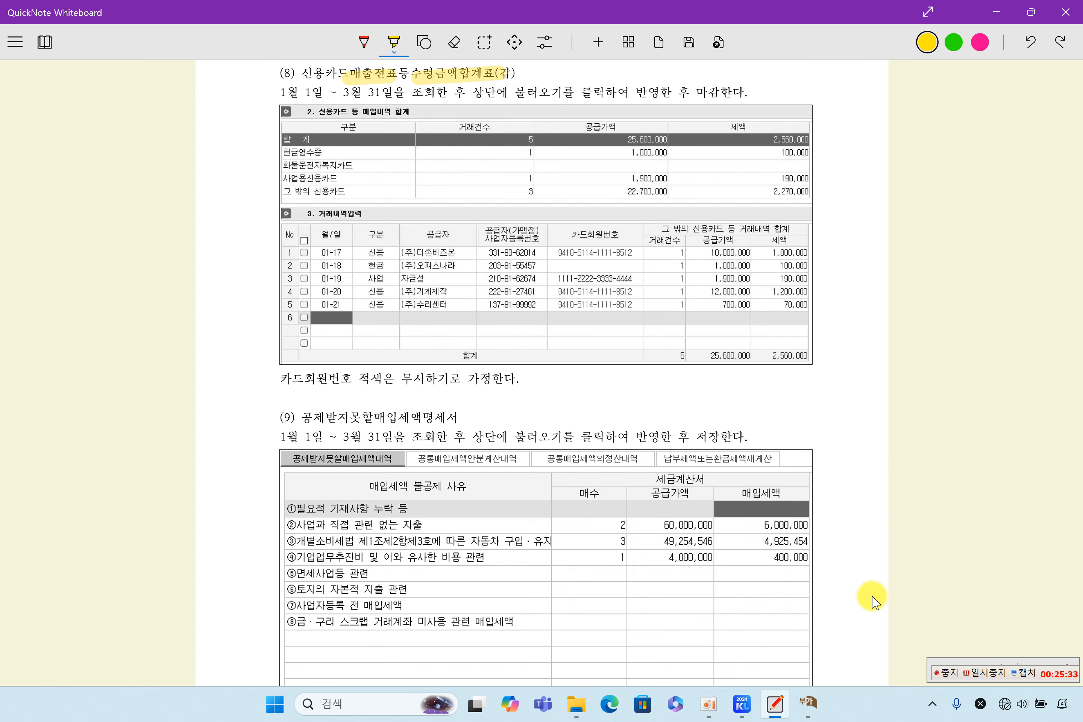
left_click(808, 702)
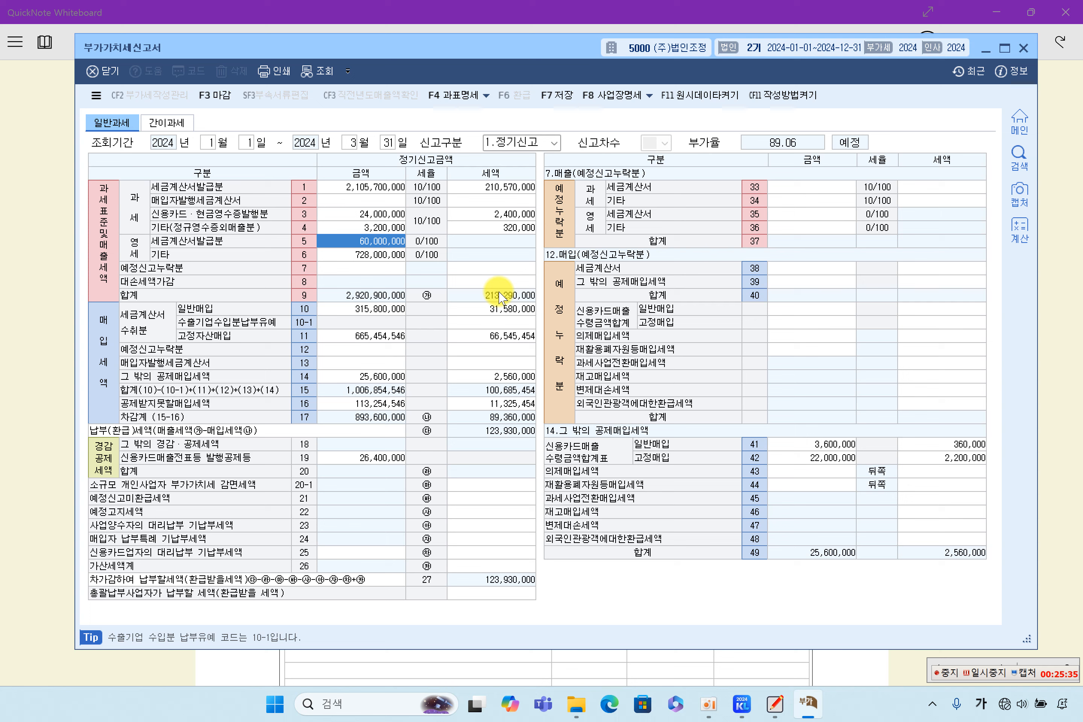
Step: Check line 14 and the row 41–42 card purchase amounts of 3,600,000 and 22,000,000
left_click(357, 377)
left_click(817, 447)
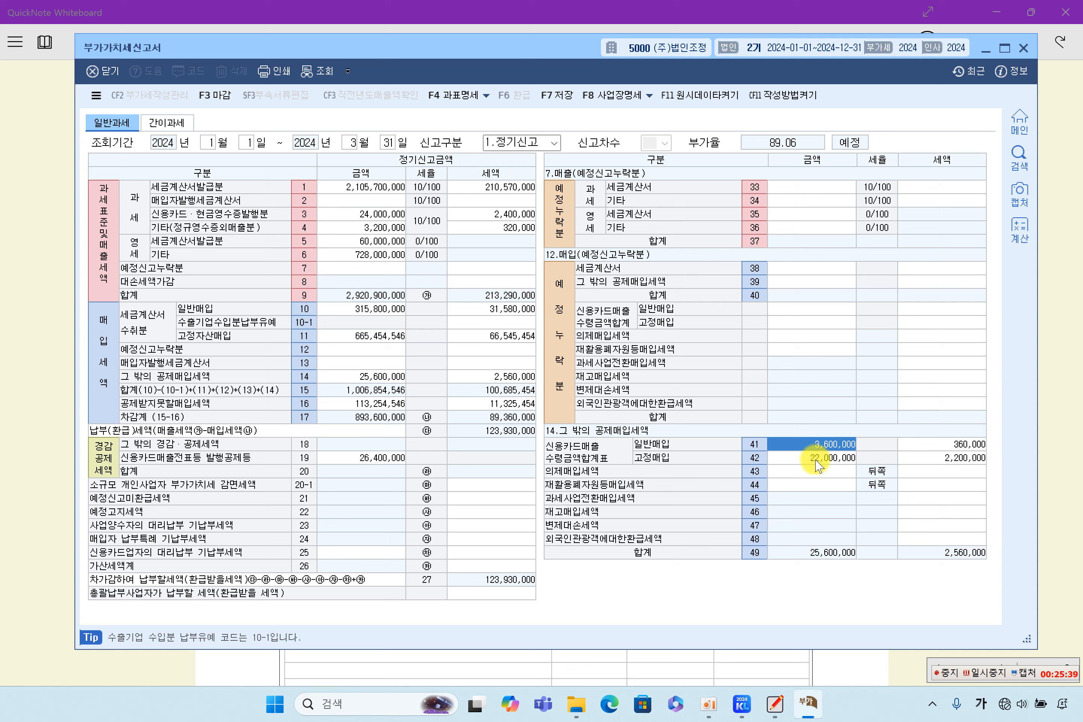
left_click(816, 458)
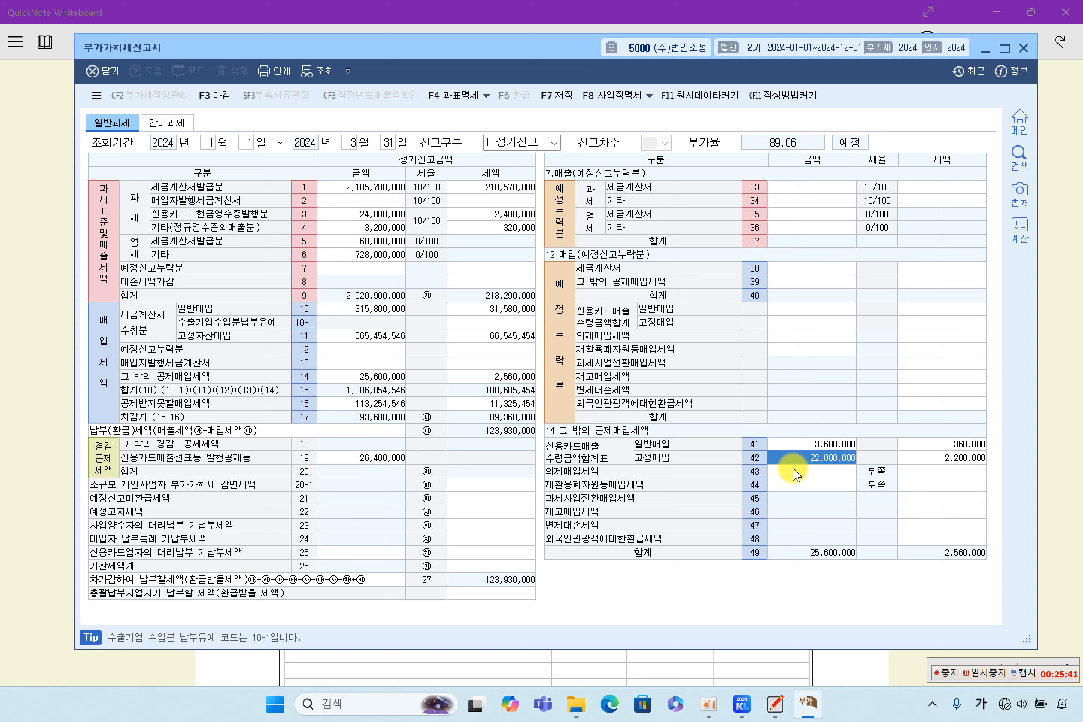
left_click(834, 444)
left_click(835, 458)
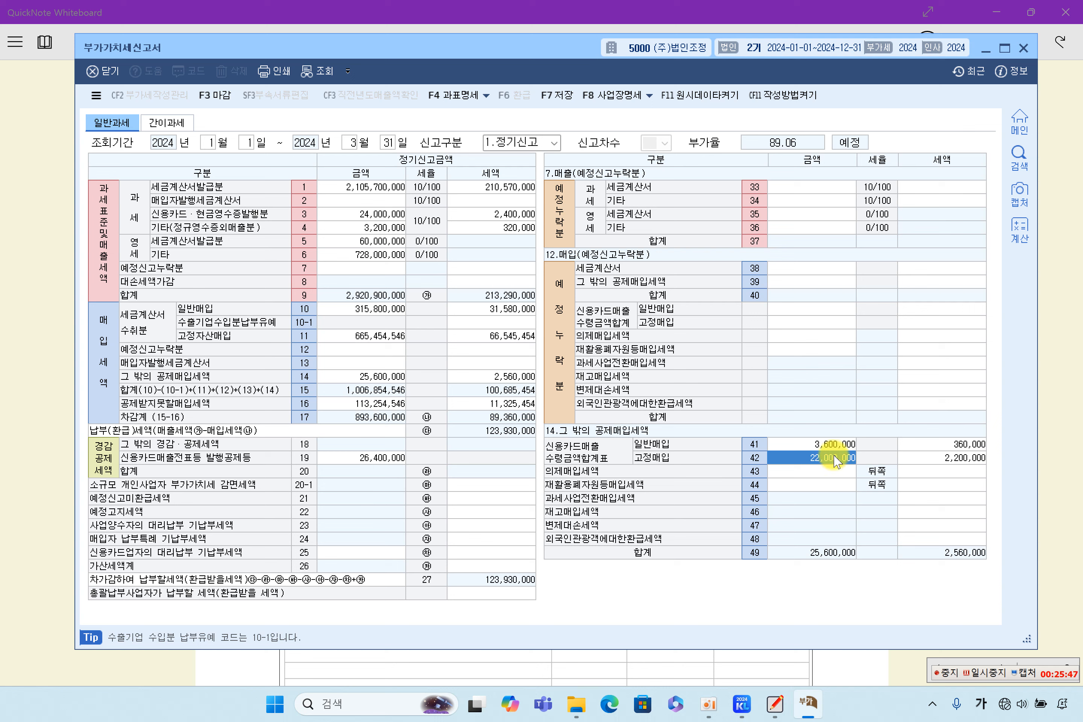
left_click(830, 445)
left_click(829, 459)
left_click(825, 445)
left_click(832, 459)
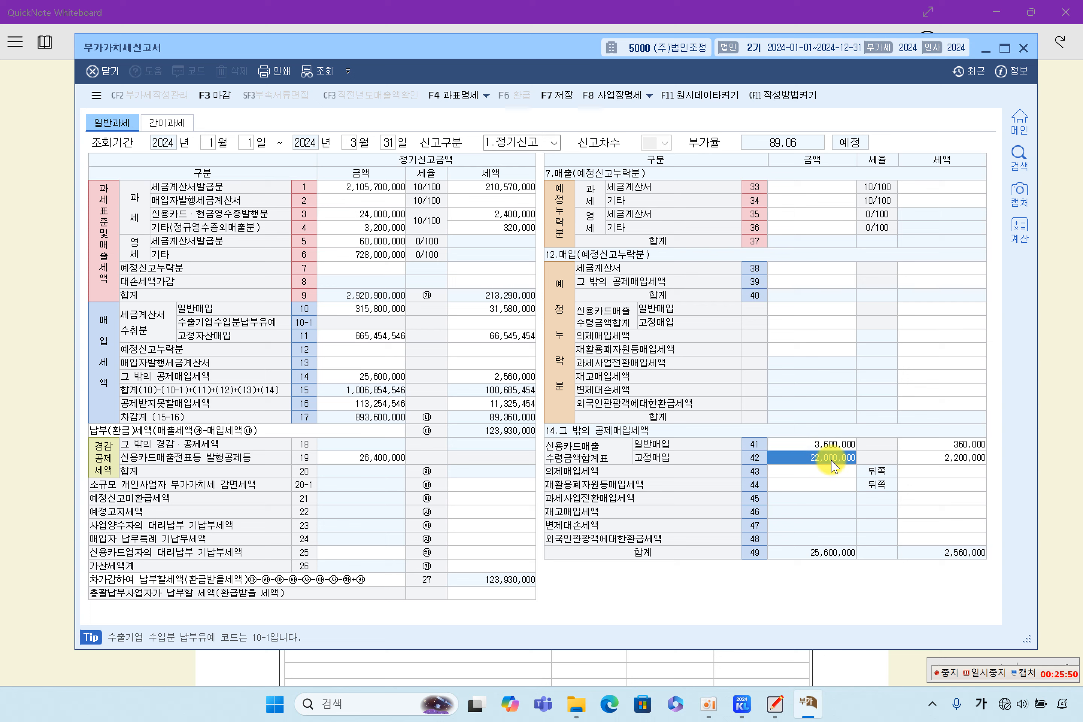
Step: Verify the row 41 and 42 taxes of 360,000 and 2,200,000, then bring up KcLep's main menu
left_click(929, 445)
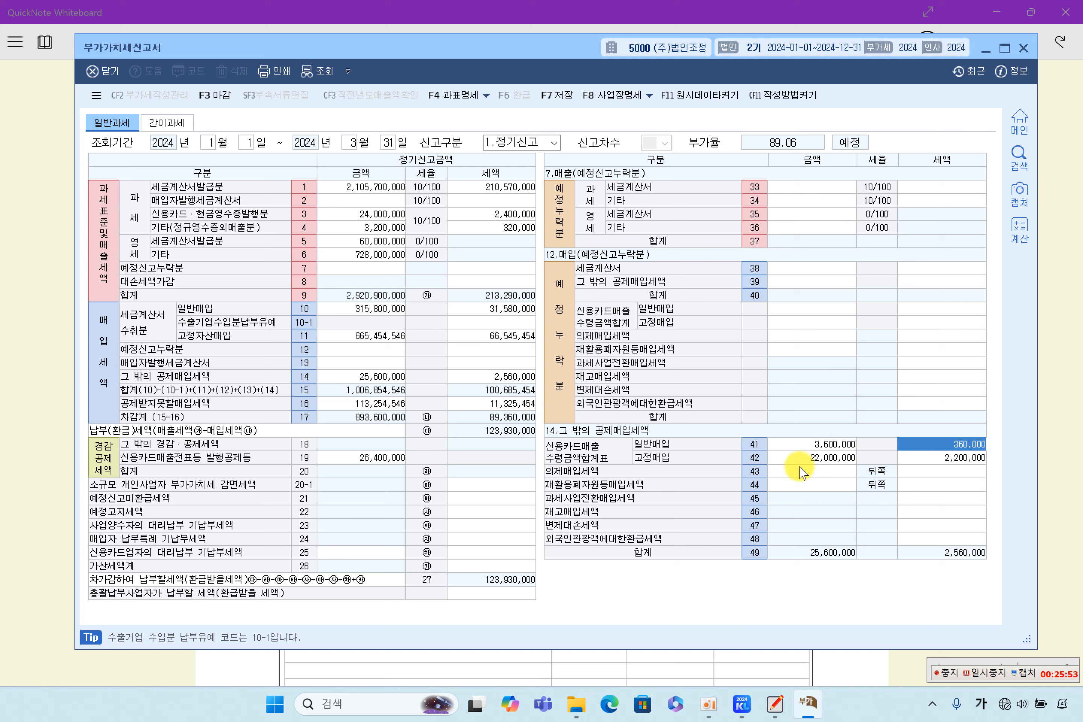
left_click(811, 444)
left_click(822, 471)
left_click(827, 445)
left_click(906, 444)
left_click(906, 457)
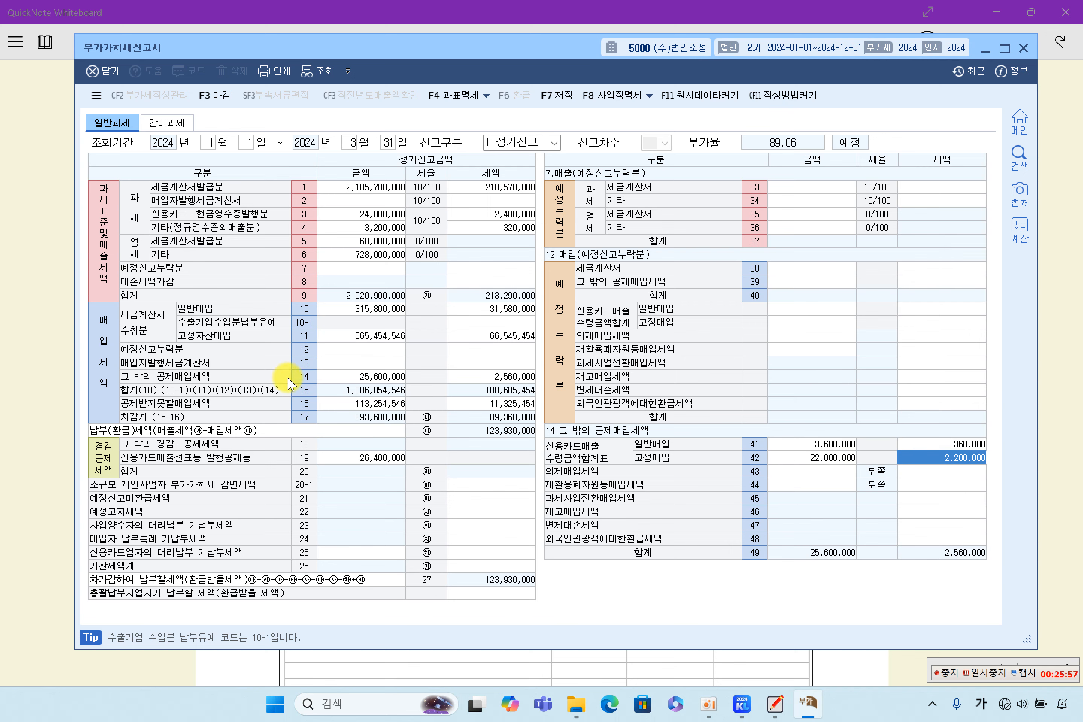
left_click(742, 702)
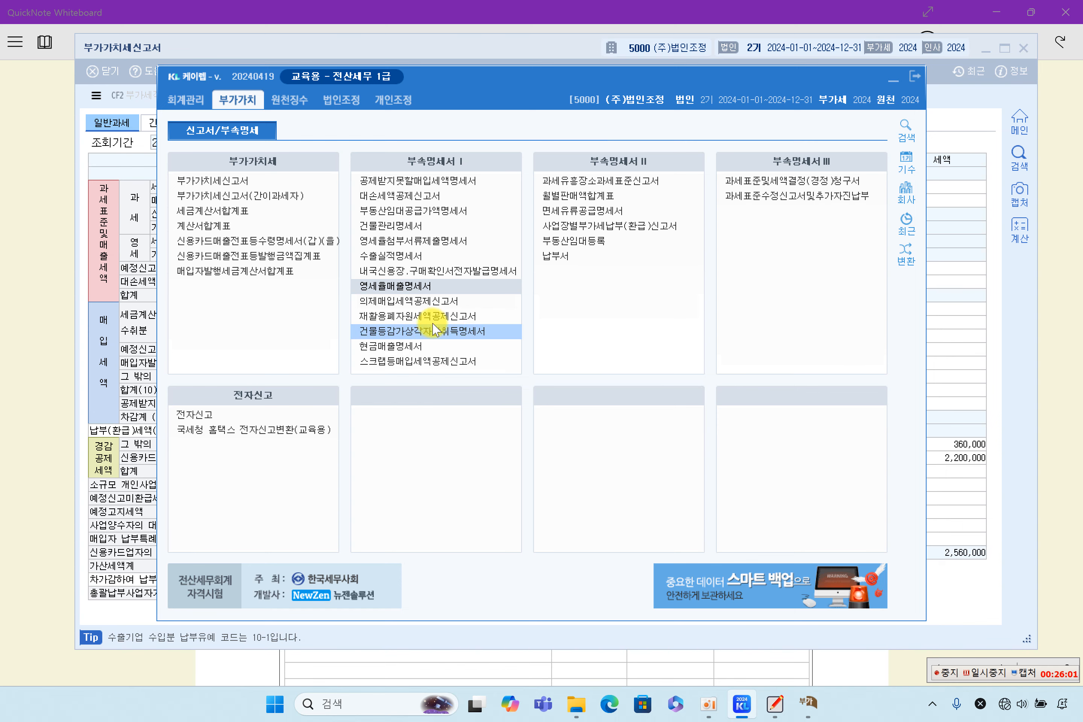
Step: Open the credit-card receipts statement for January–March and reload its transactions from vouchers instead of saved data
left_click(310, 240)
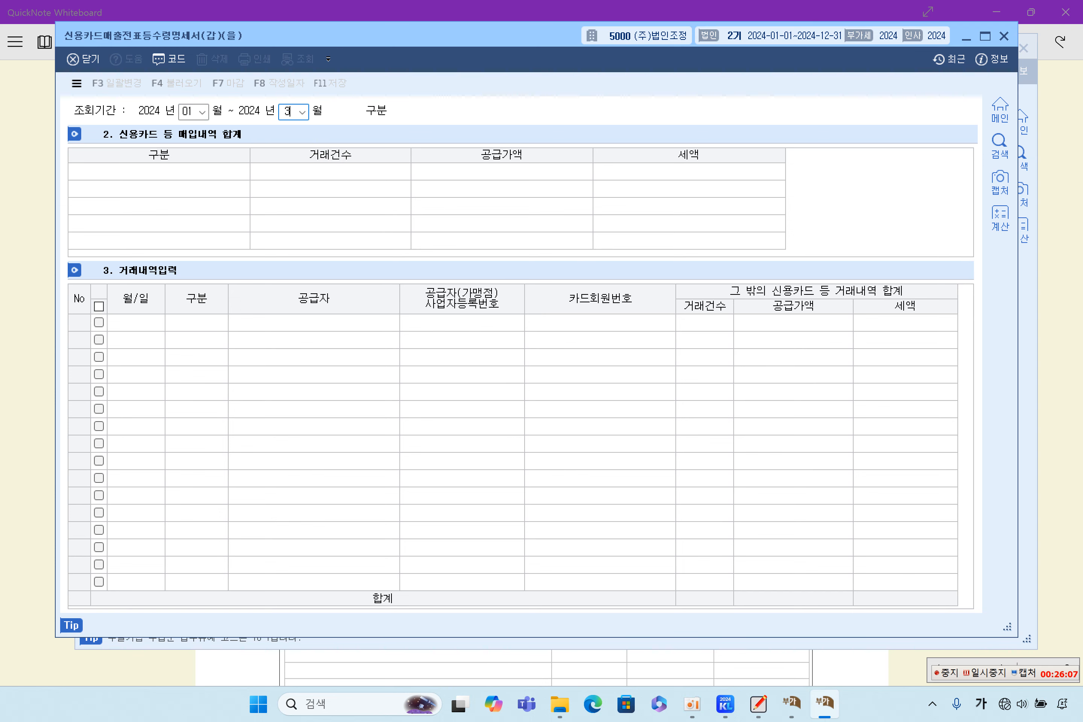
type("3")
key("Return")
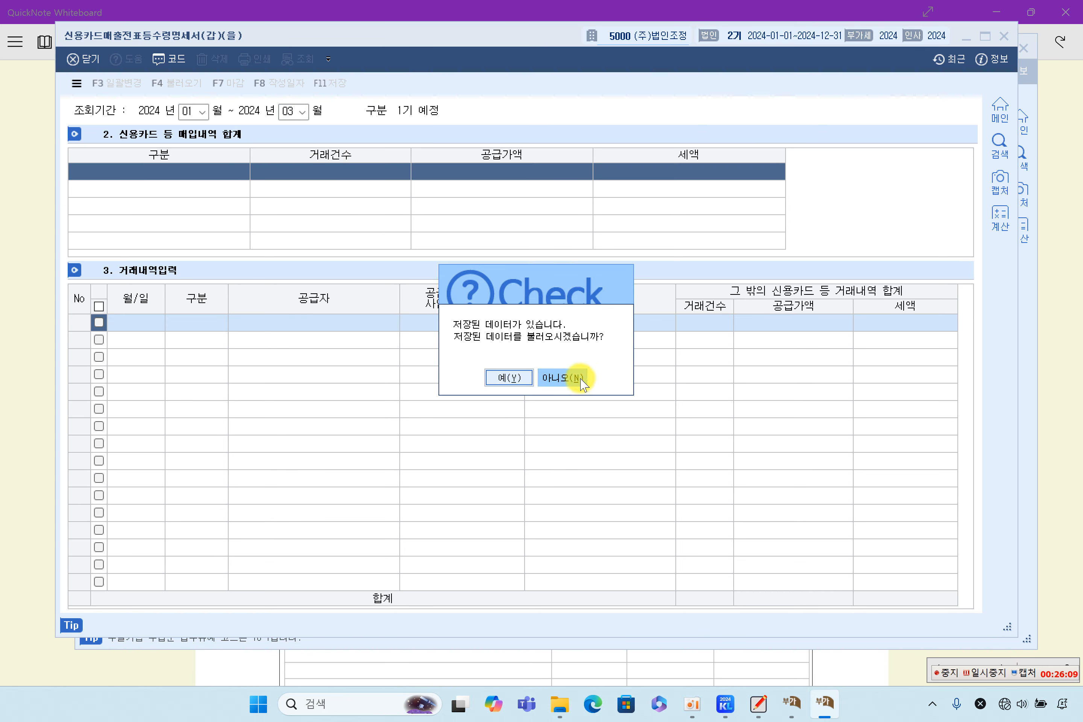
left_click(578, 378)
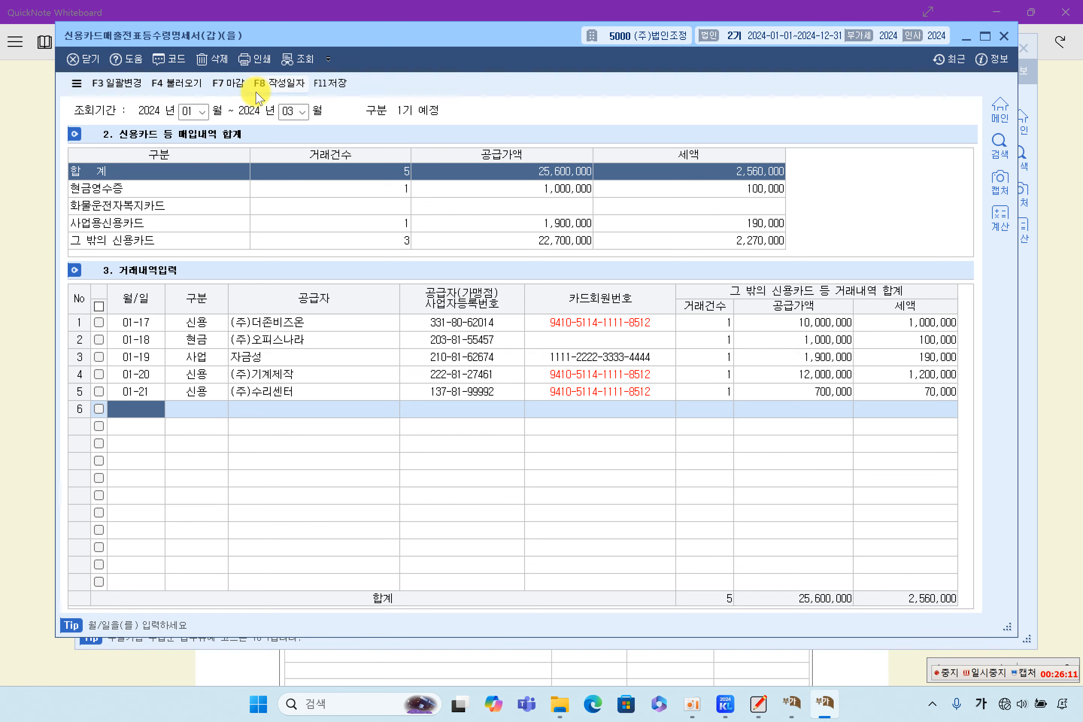
left_click(176, 83)
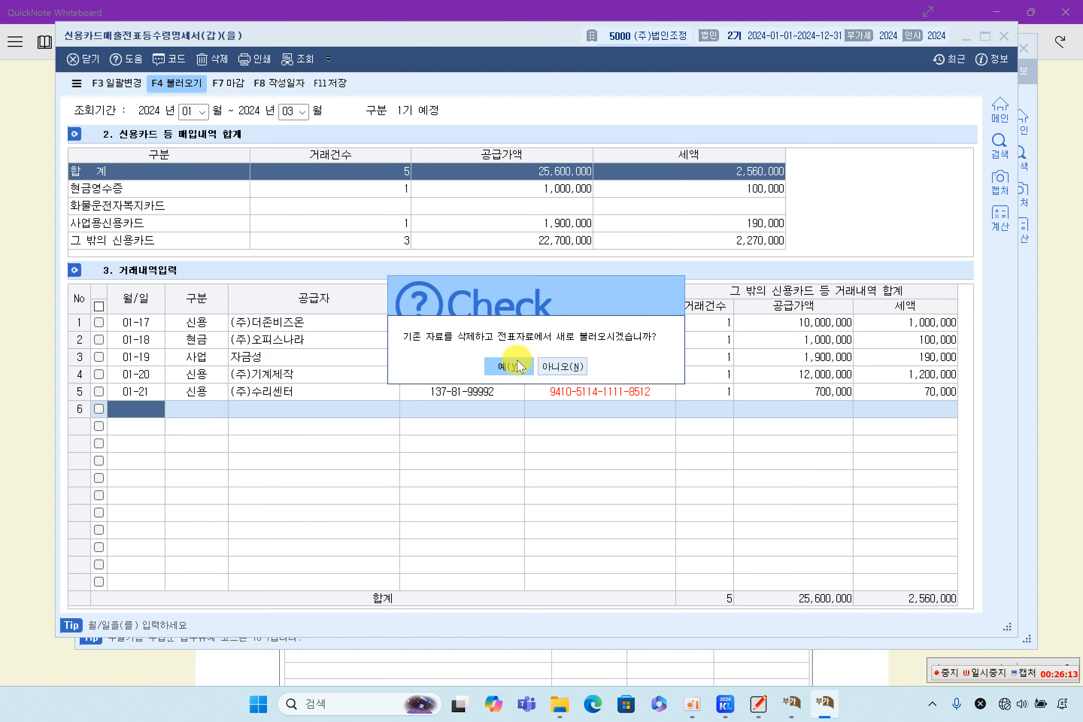
left_click(505, 379)
Step: Review the transaction rows' suppliers (주)오피스나라, 자금성 and (주)기계제작 and their transaction types
left_click(380, 375)
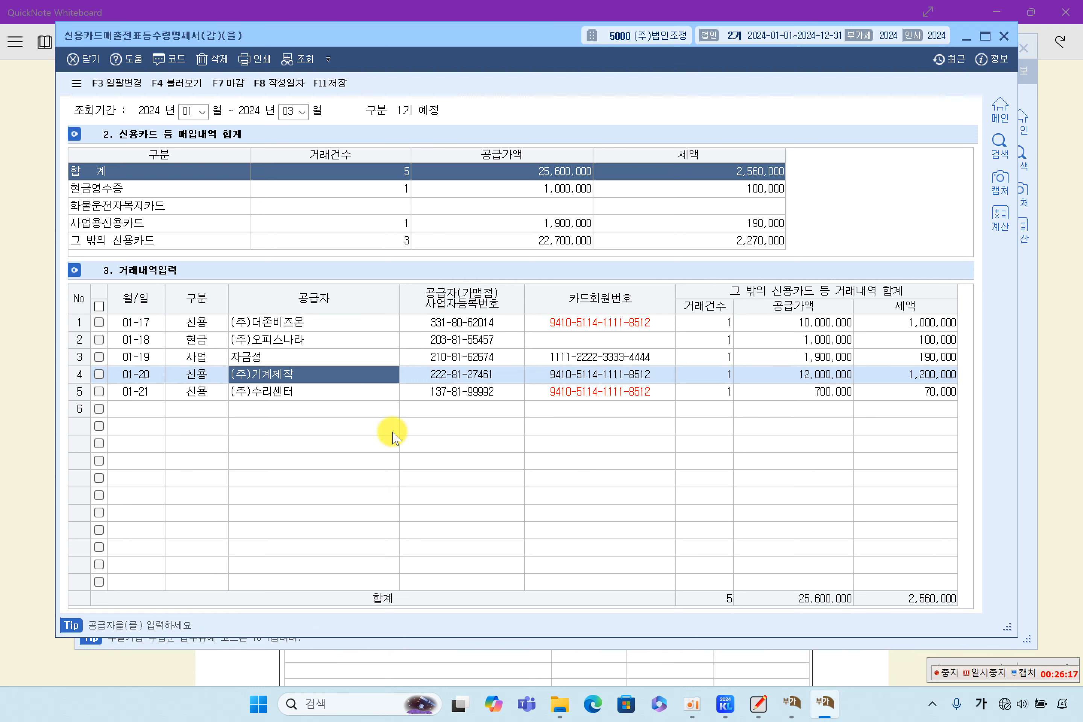
left_click(354, 409)
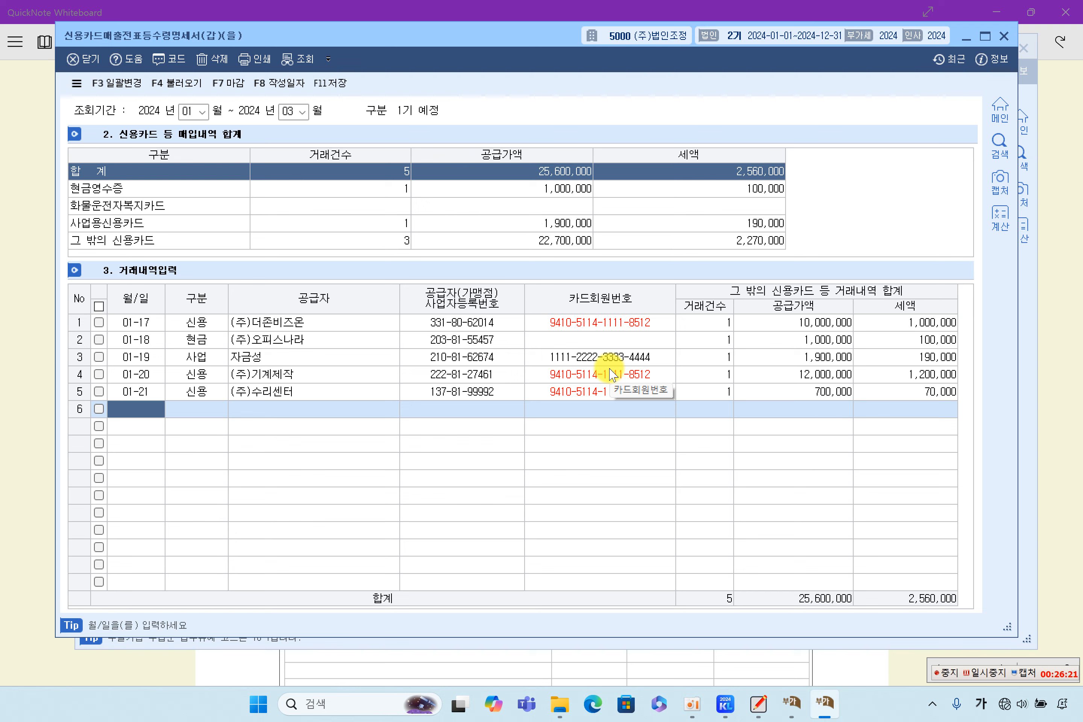
left_click(250, 340)
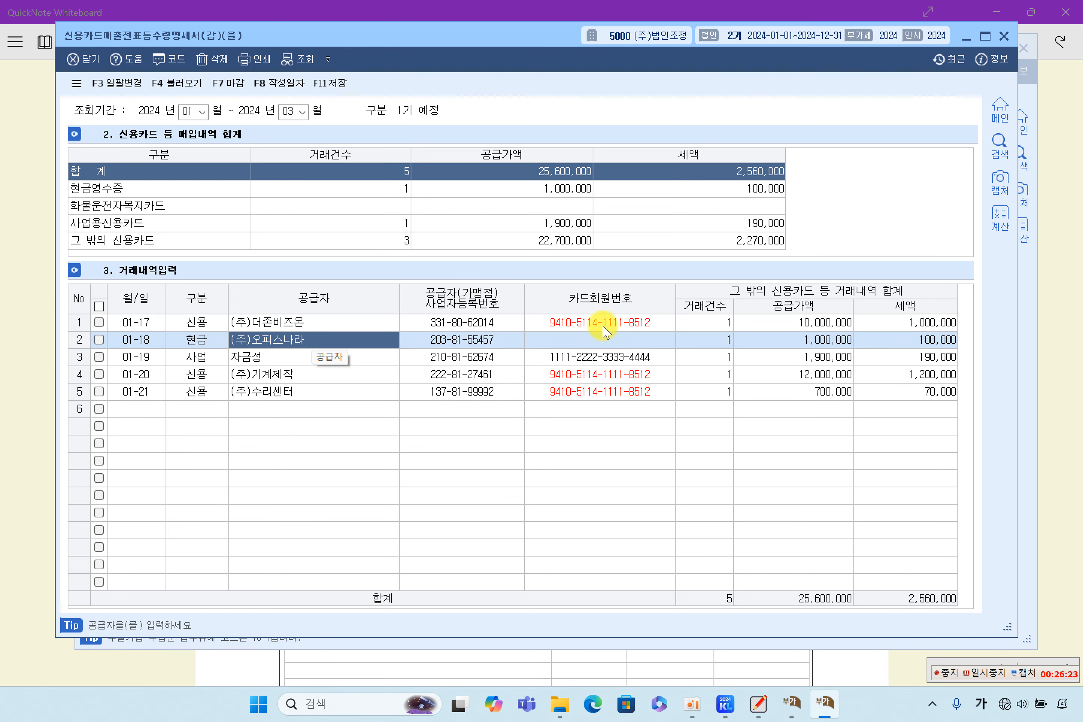
left_click(594, 340)
left_click(194, 340)
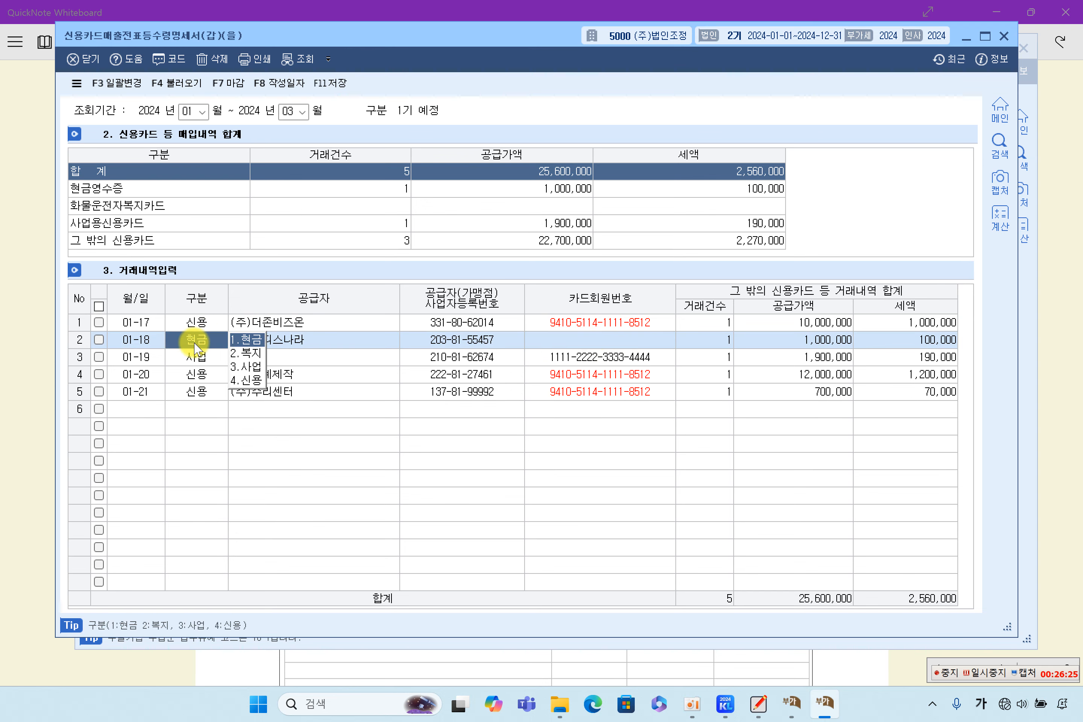
key("Up")
left_click(359, 372)
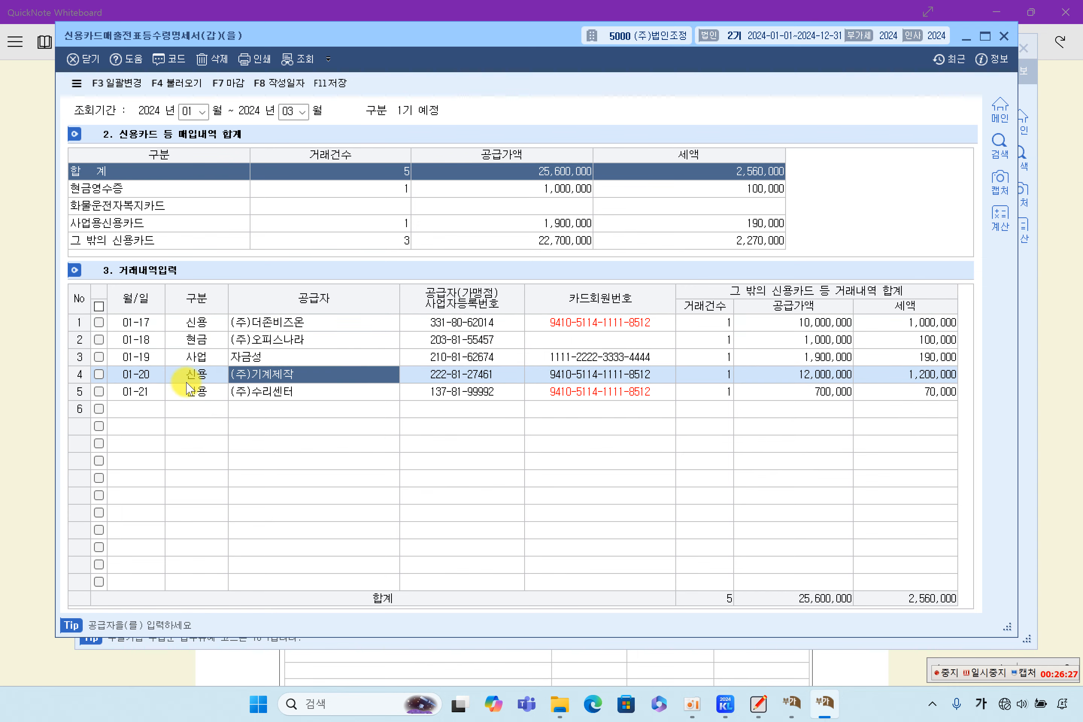
left_click(193, 357)
left_click(347, 354)
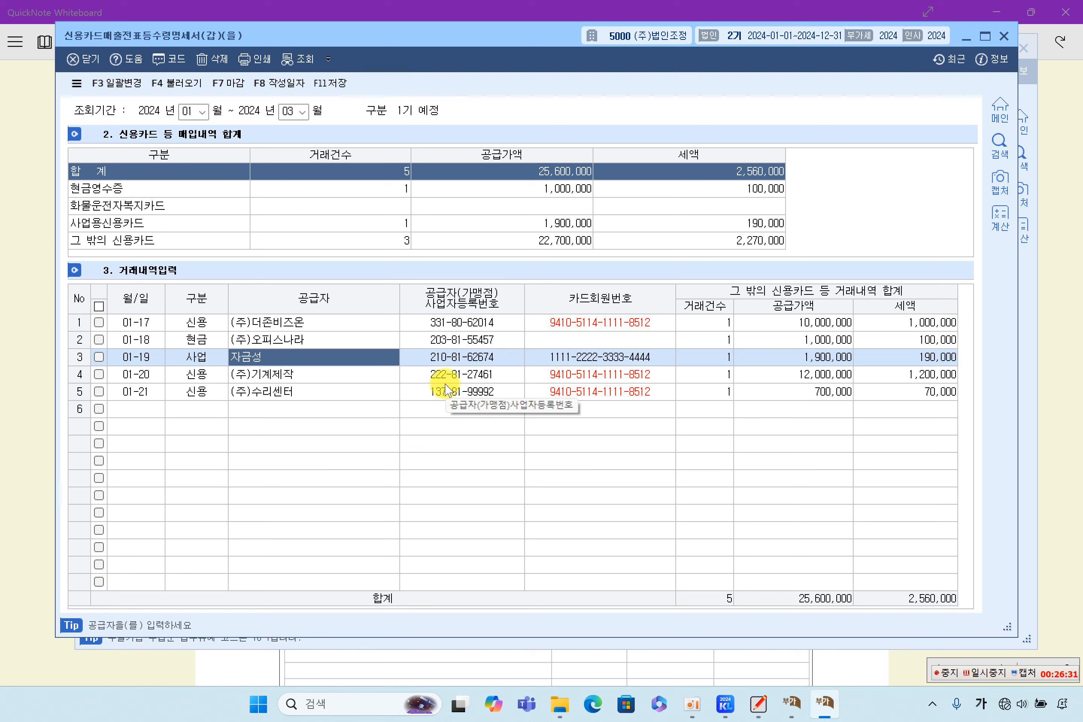
left_click(284, 373)
Step: Check row 5's 700,000 supply amount, the cash receipt summary and row 4's registration number
left_click(808, 398)
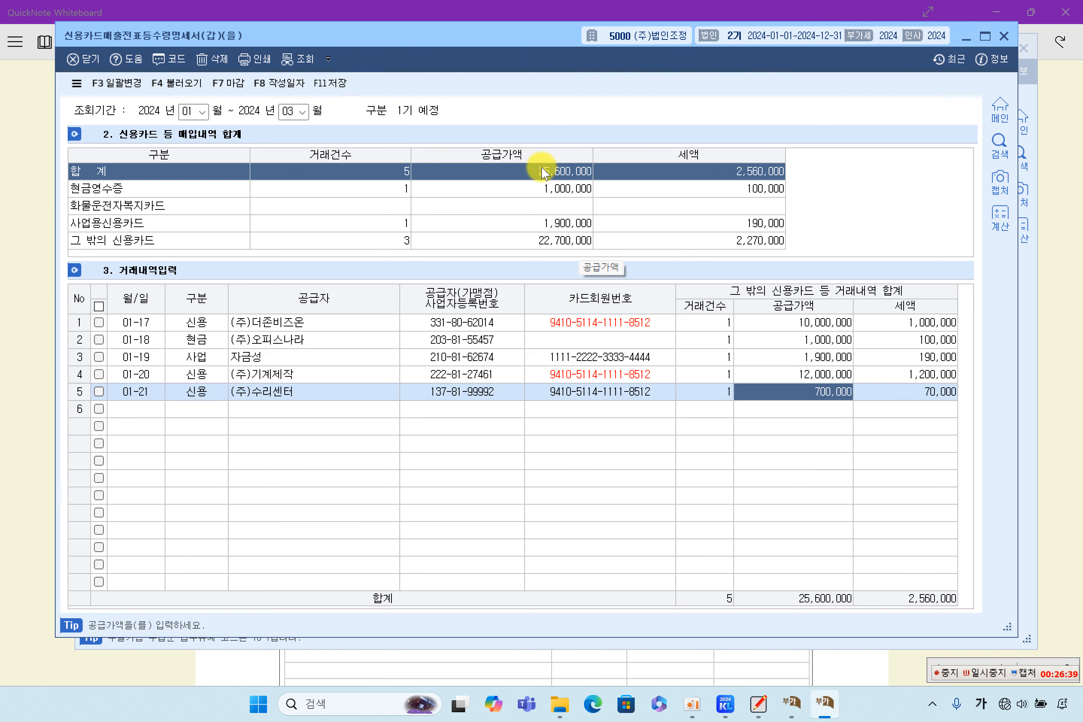
left_click(640, 188)
left_click(642, 174)
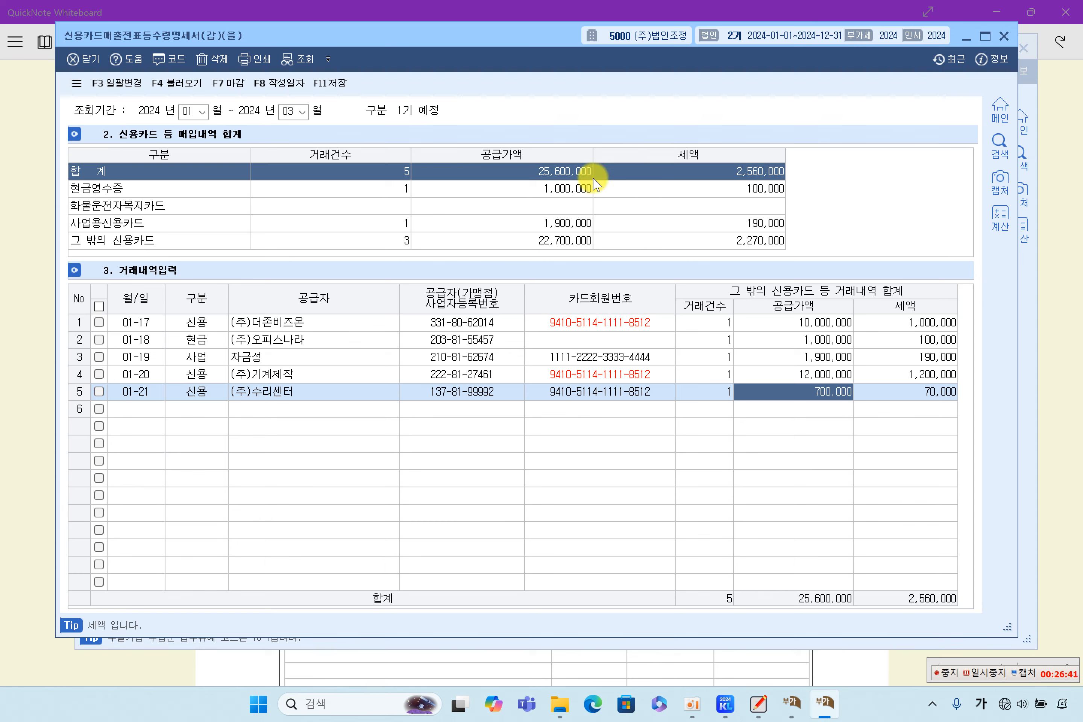
left_click(598, 358)
left_click(472, 373)
left_click(451, 340)
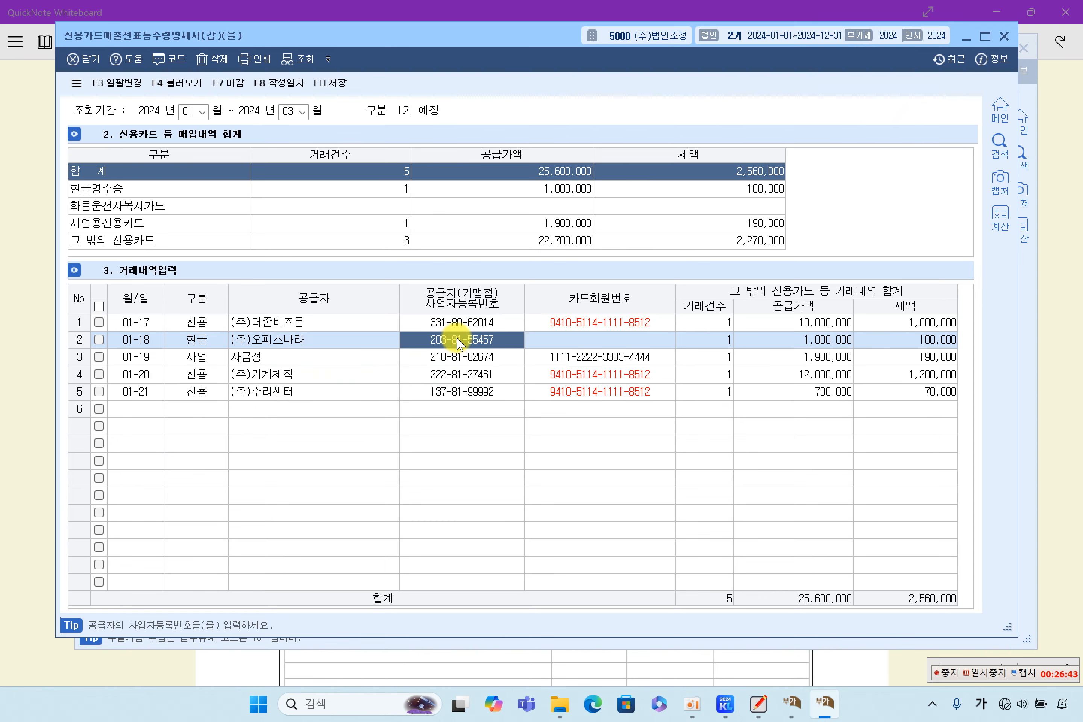
Step: Recheck VAT return lines 41 and 42, including the 22,000,000 fixed-asset amount
left_click(372, 644)
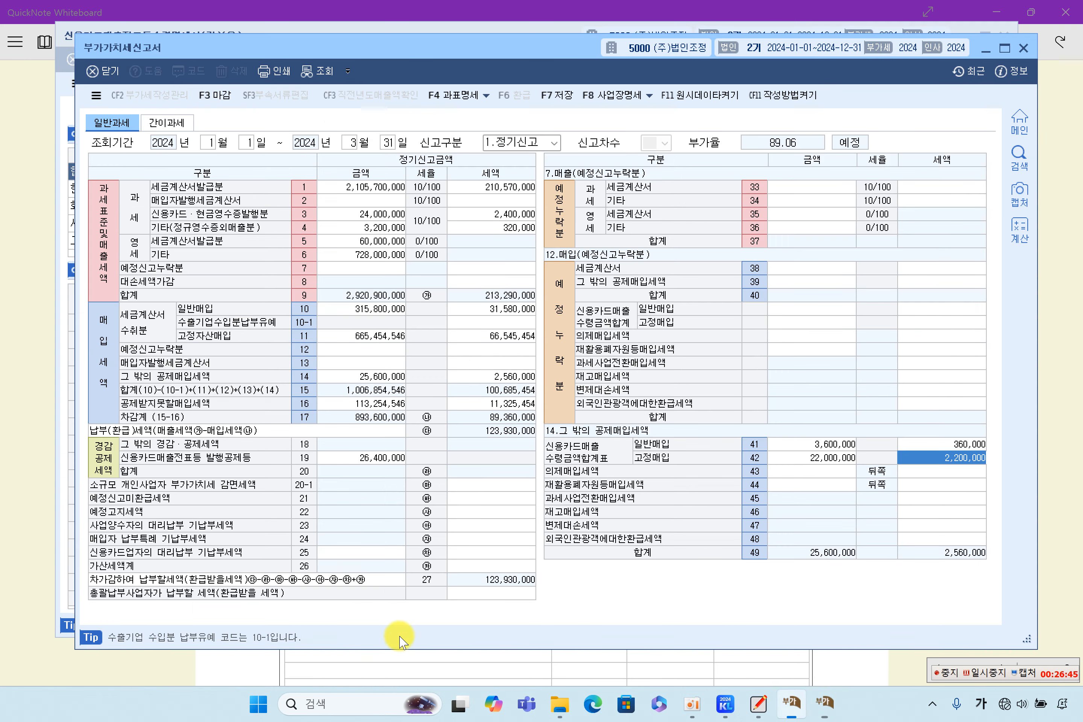
left_click(819, 446)
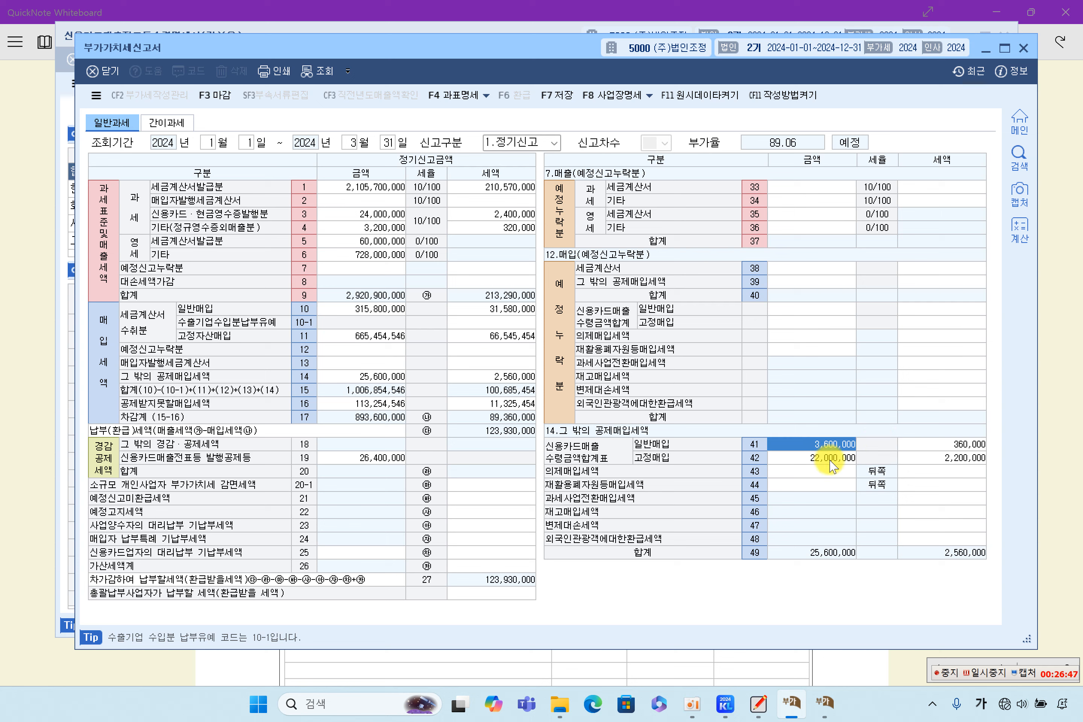
left_click(830, 460)
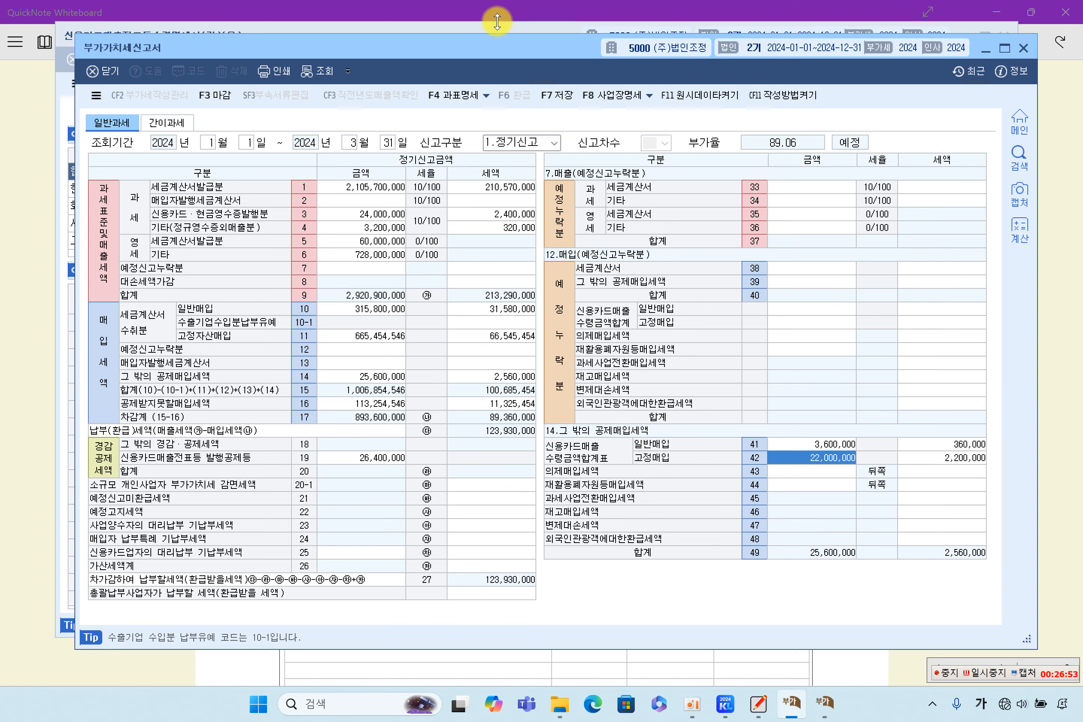
Step: Save the credit-card receipts statement and finalise it with 마감
left_click(465, 30)
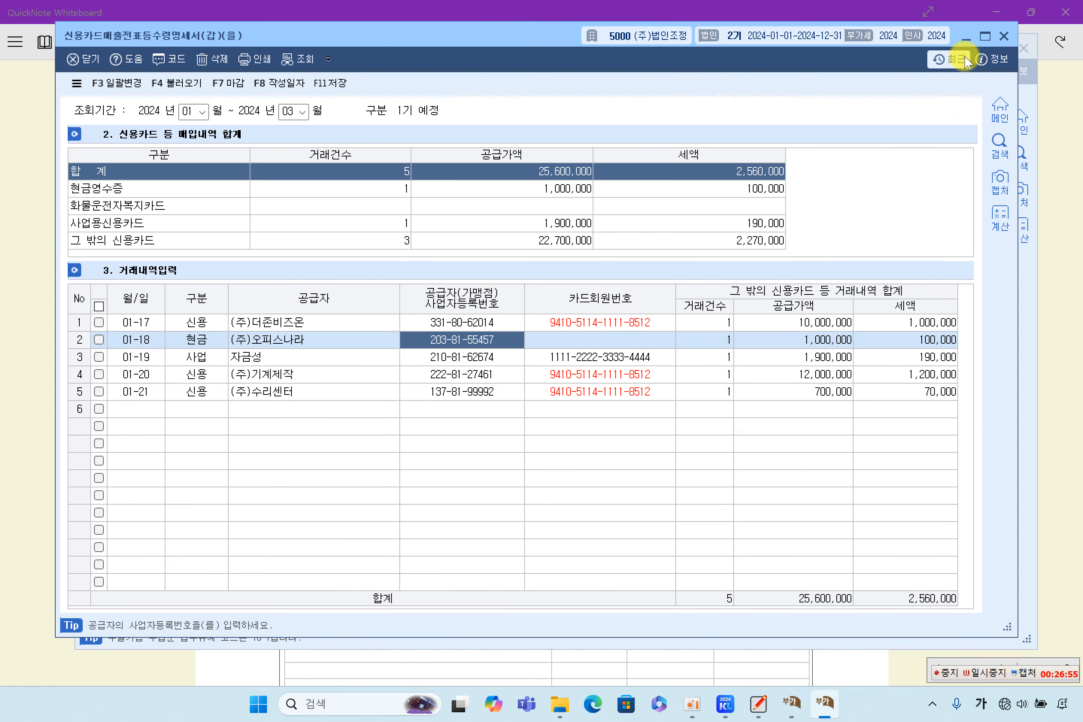
left_click(330, 84)
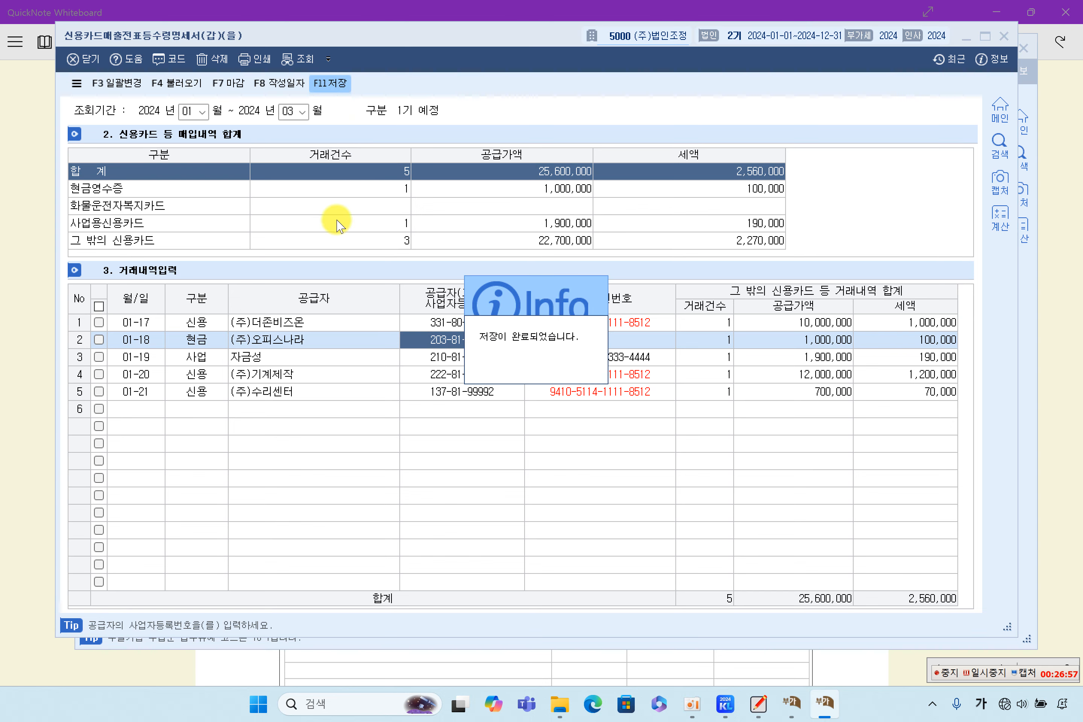
left_click(228, 82)
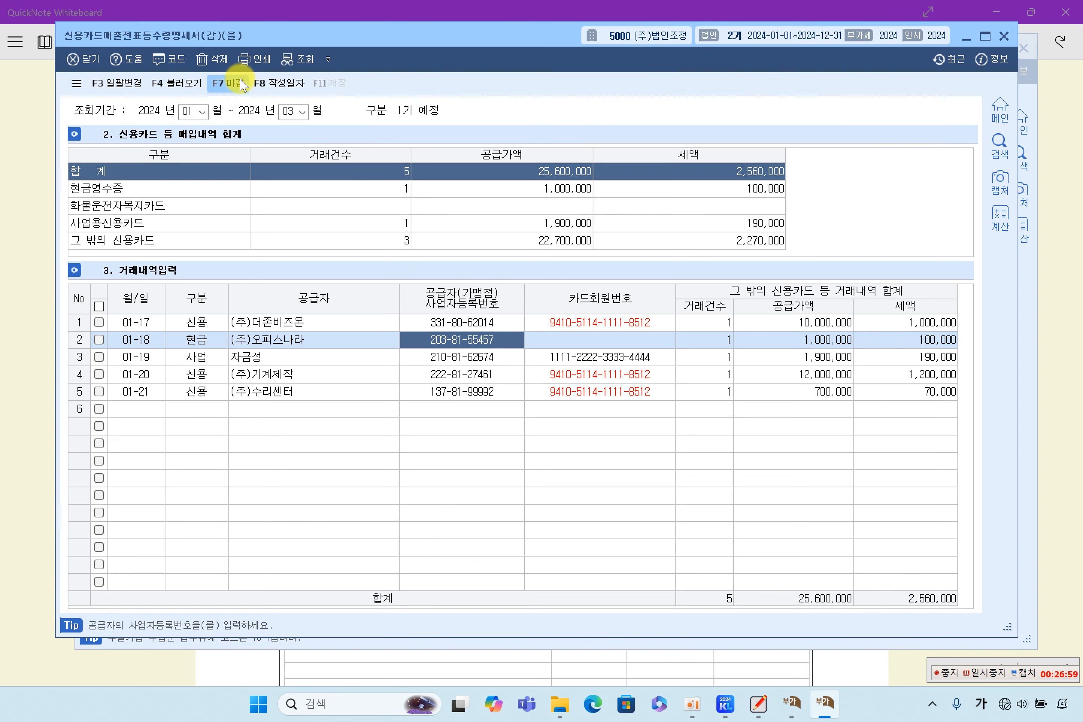
left_click(534, 367)
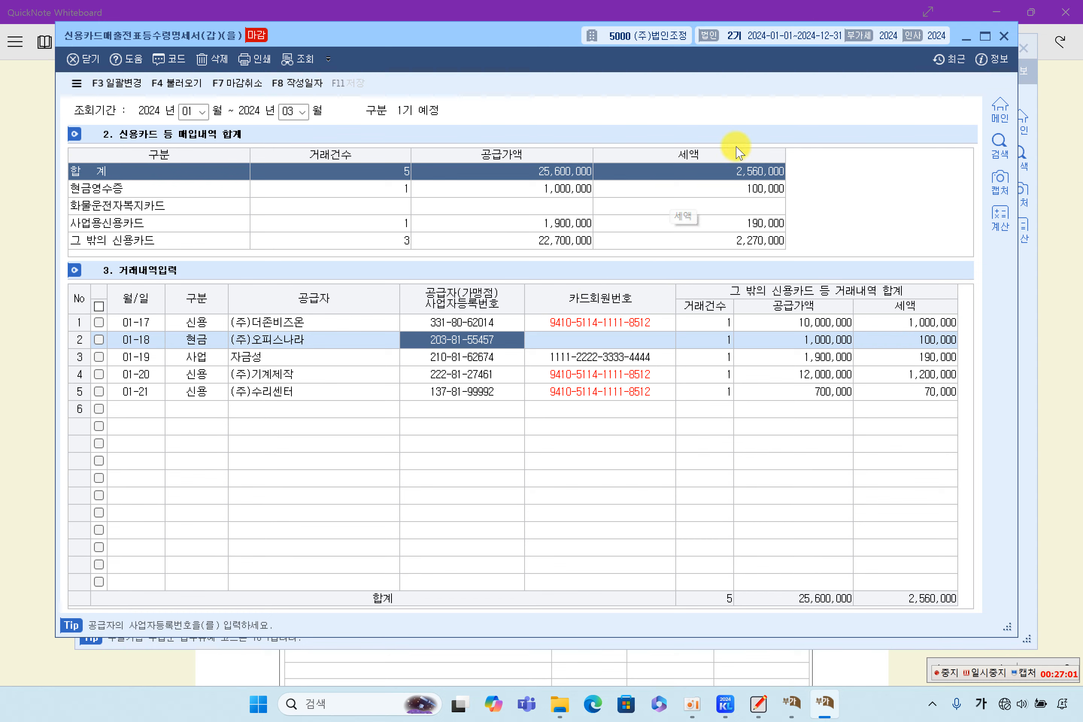
Step: Close the card statement and highlight the section (9) 공제받지못할매입세액명세서 heading in yellow
left_click(1002, 40)
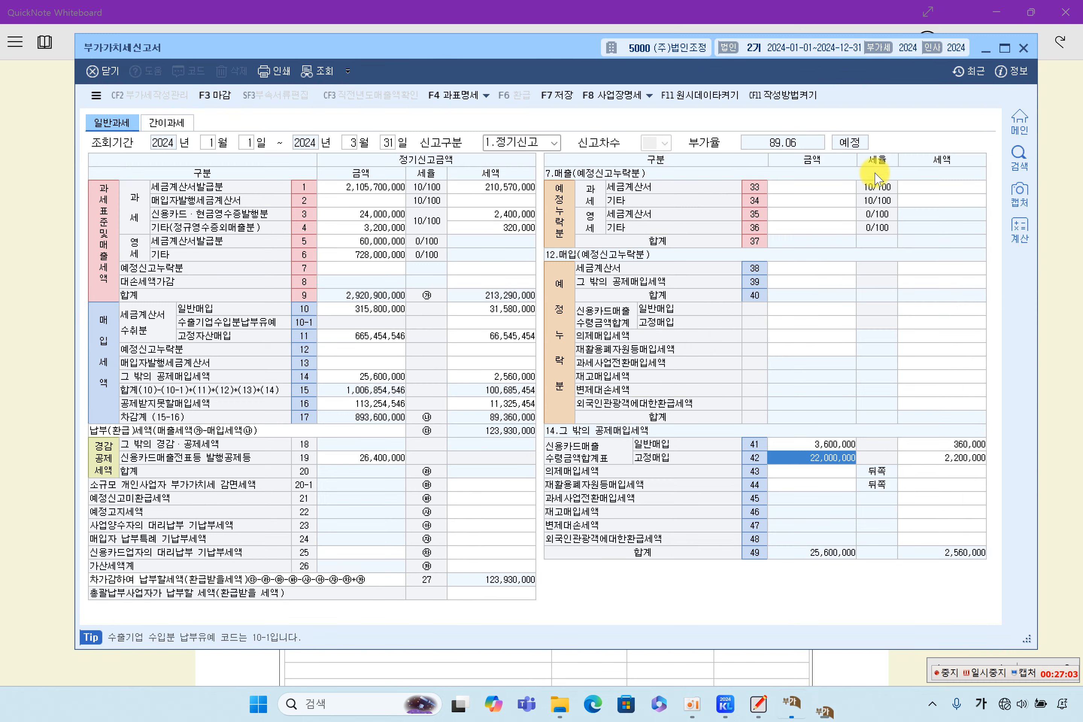
left_click(37, 447)
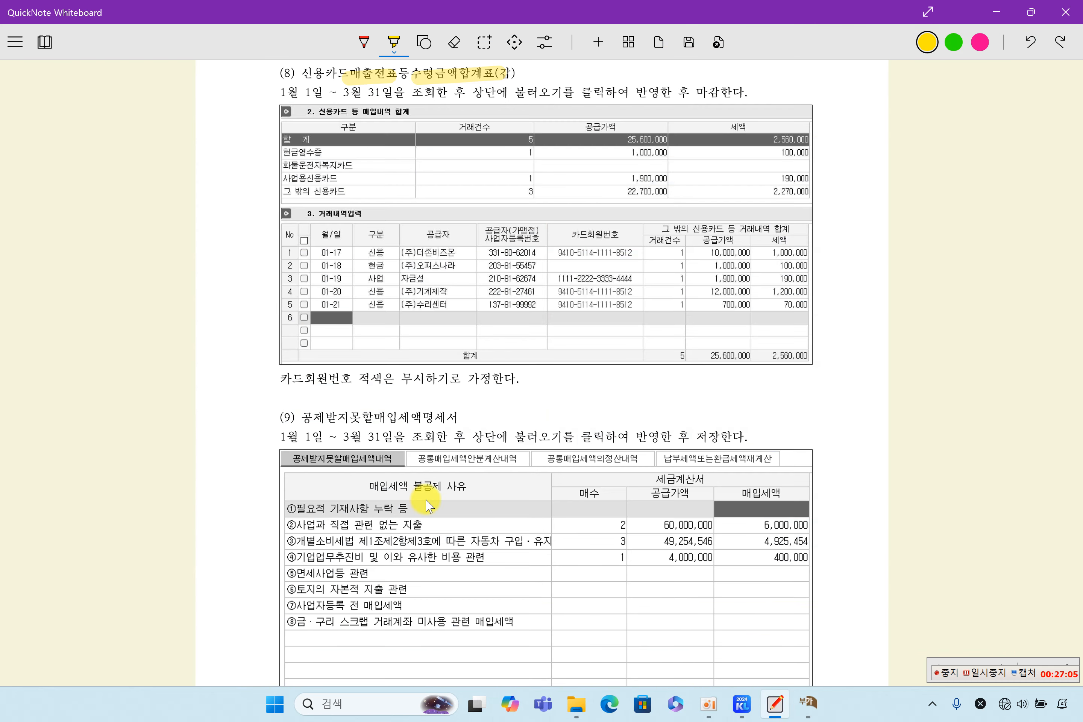
scroll(468, 501, "down", 3)
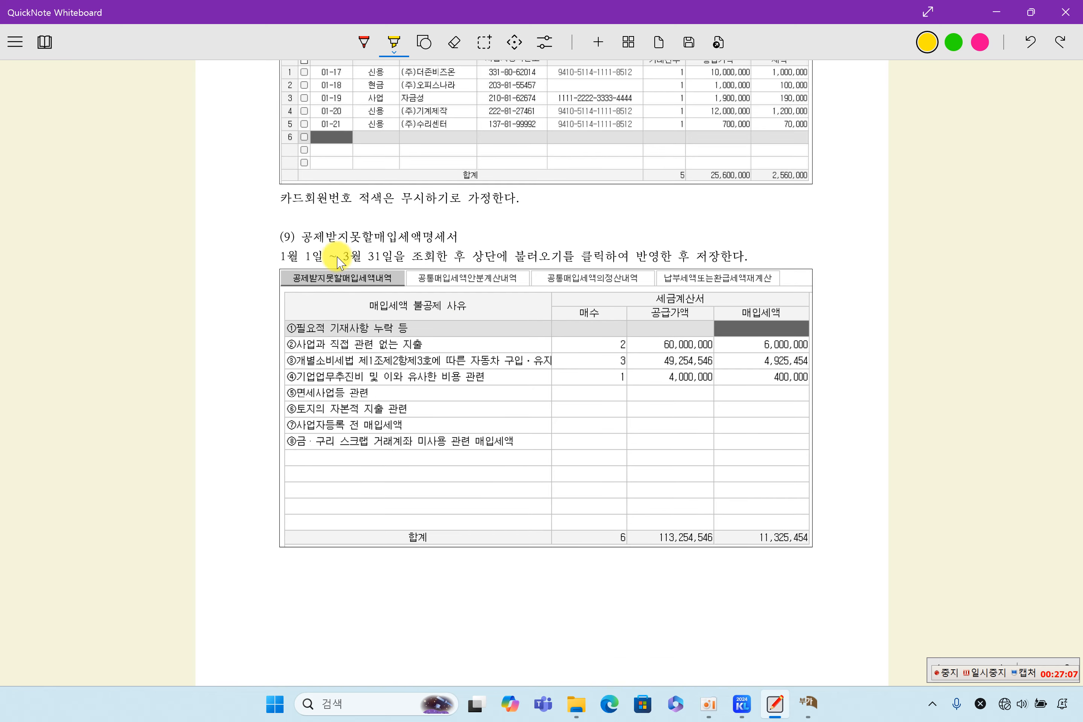
left_click_drag(304, 239, 473, 242)
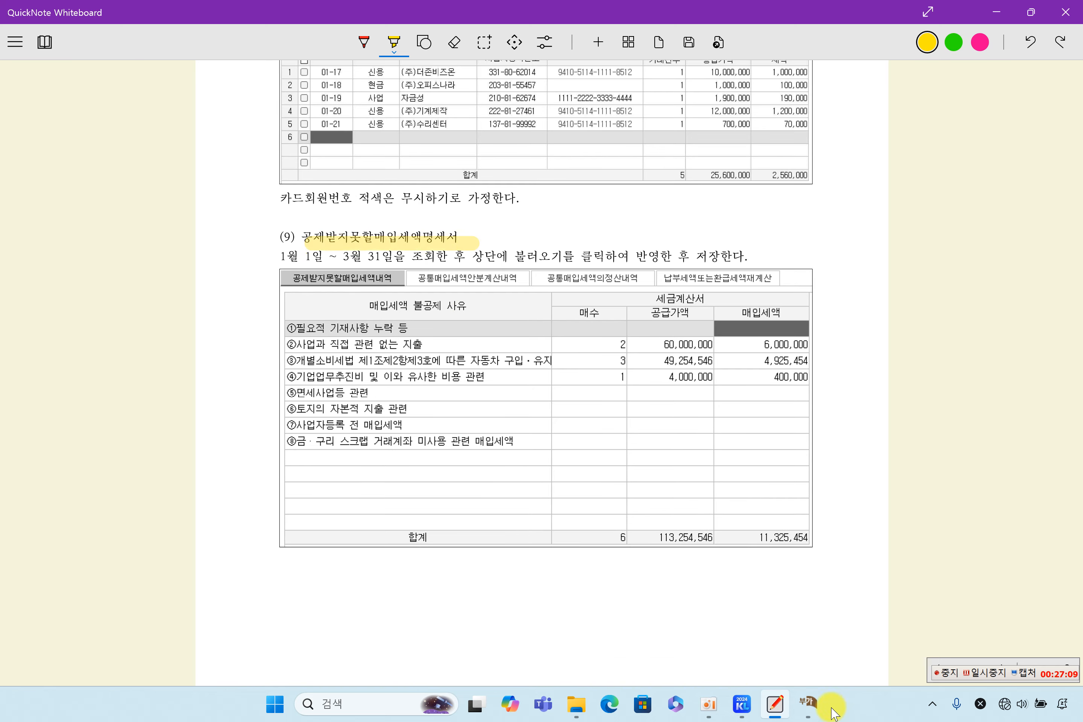
left_click(808, 703)
Step: Check line 16's non-deductible tax of 11,325,454, then open 공제받지못할매입세액명세서 from the 부가가치 menu
left_click(393, 404)
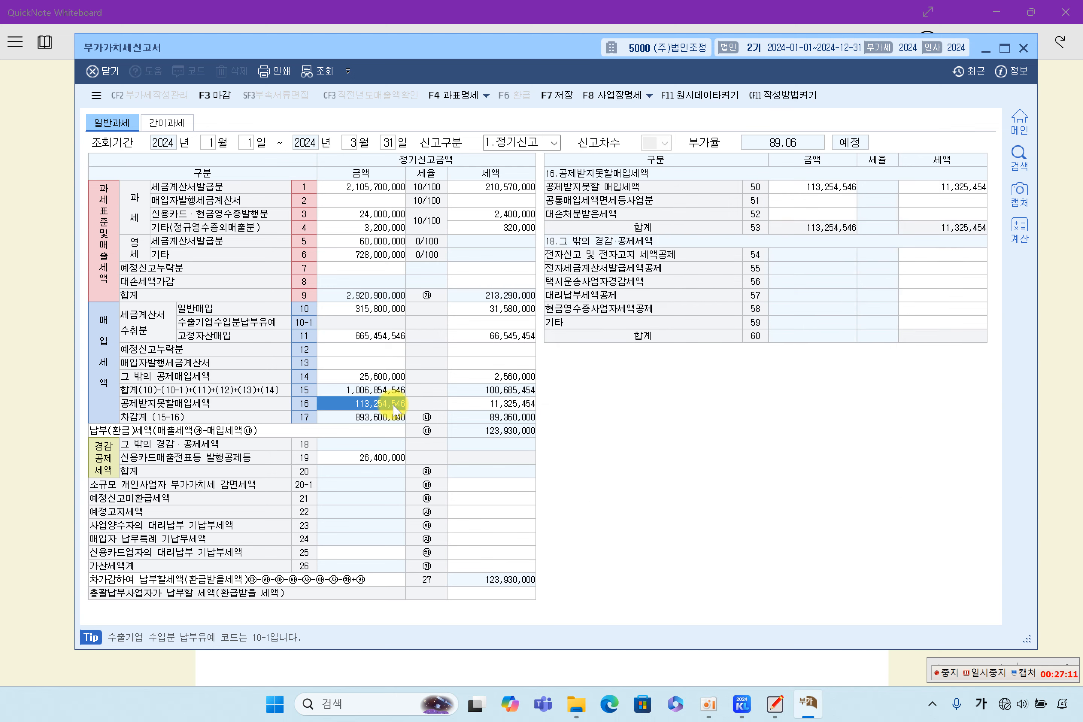
left_click(460, 404)
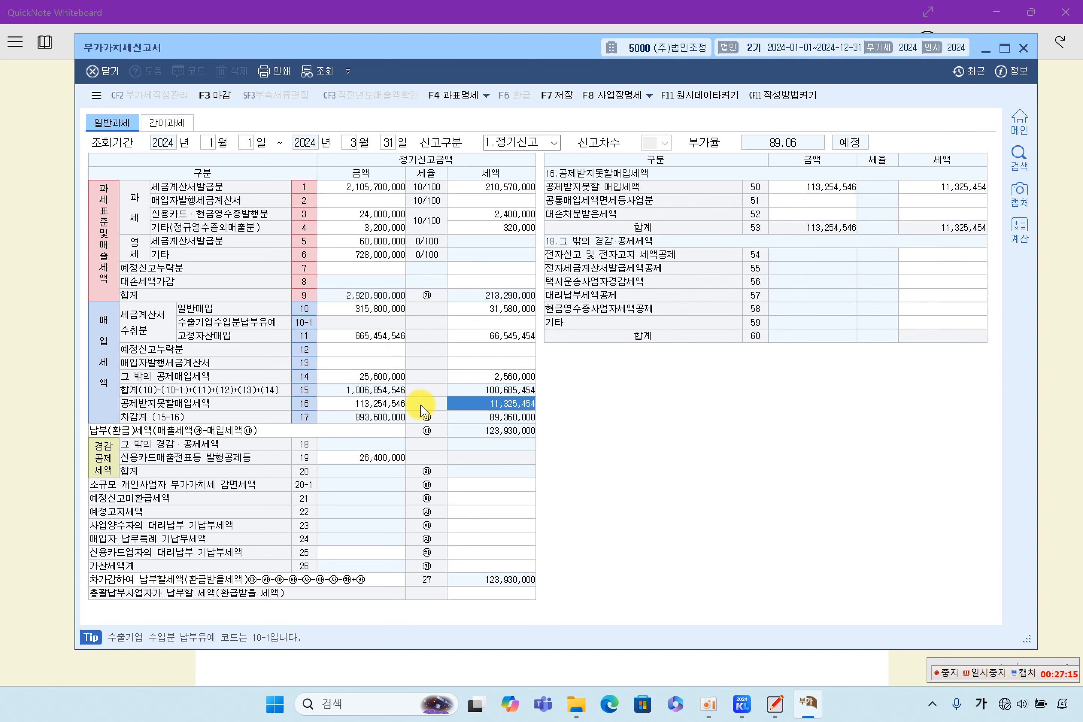
left_click(738, 704)
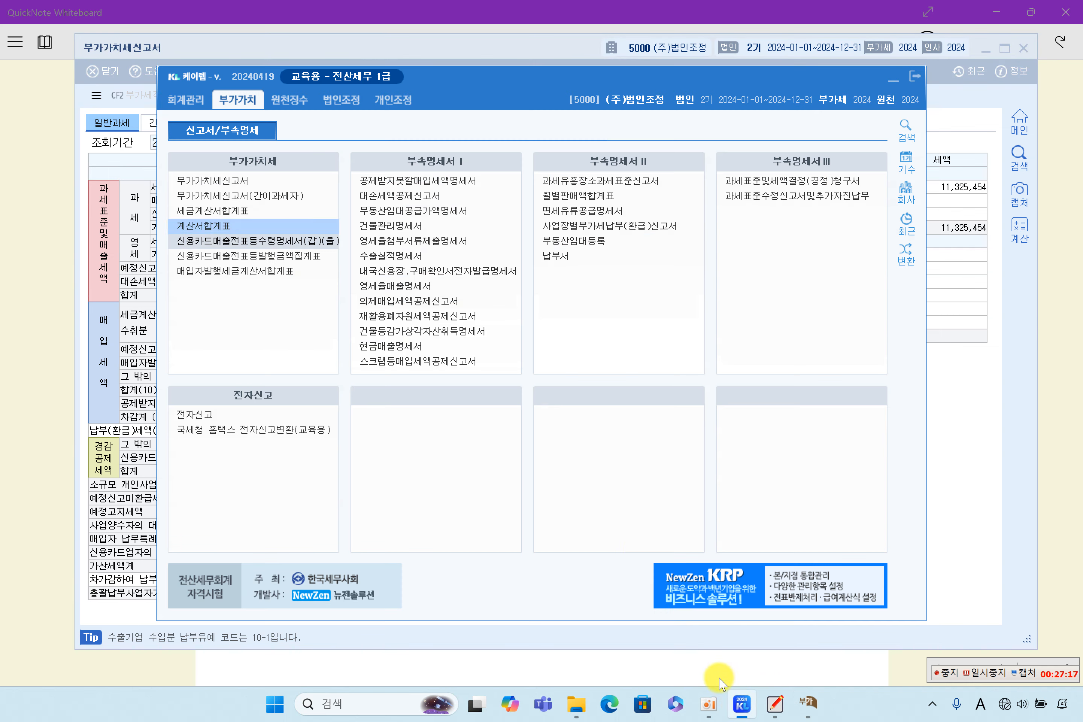
left_click(426, 180)
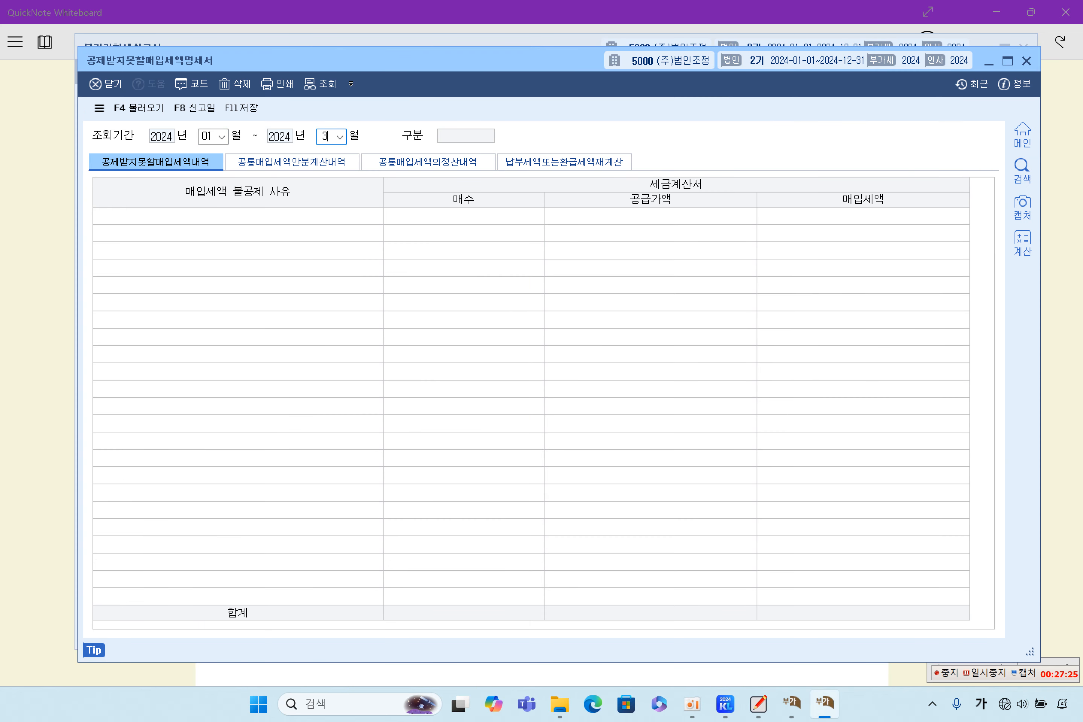
Step: Load January–March, skip the saved data and reload the non-deductible figures from entries
left_click(479, 258)
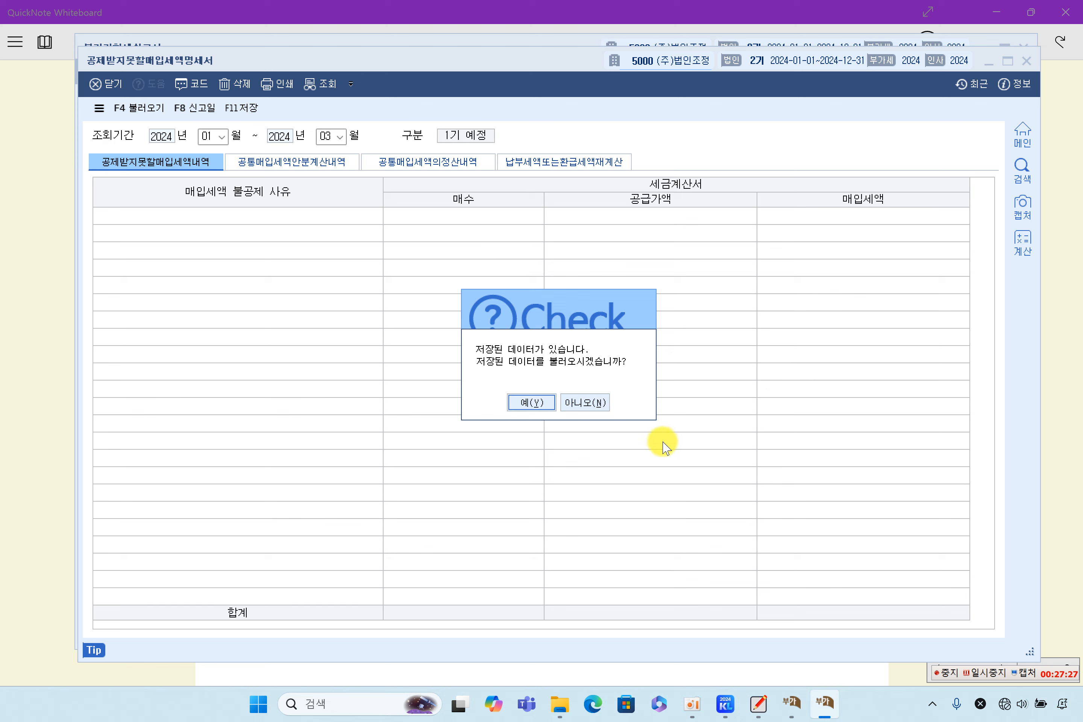
left_click(584, 402)
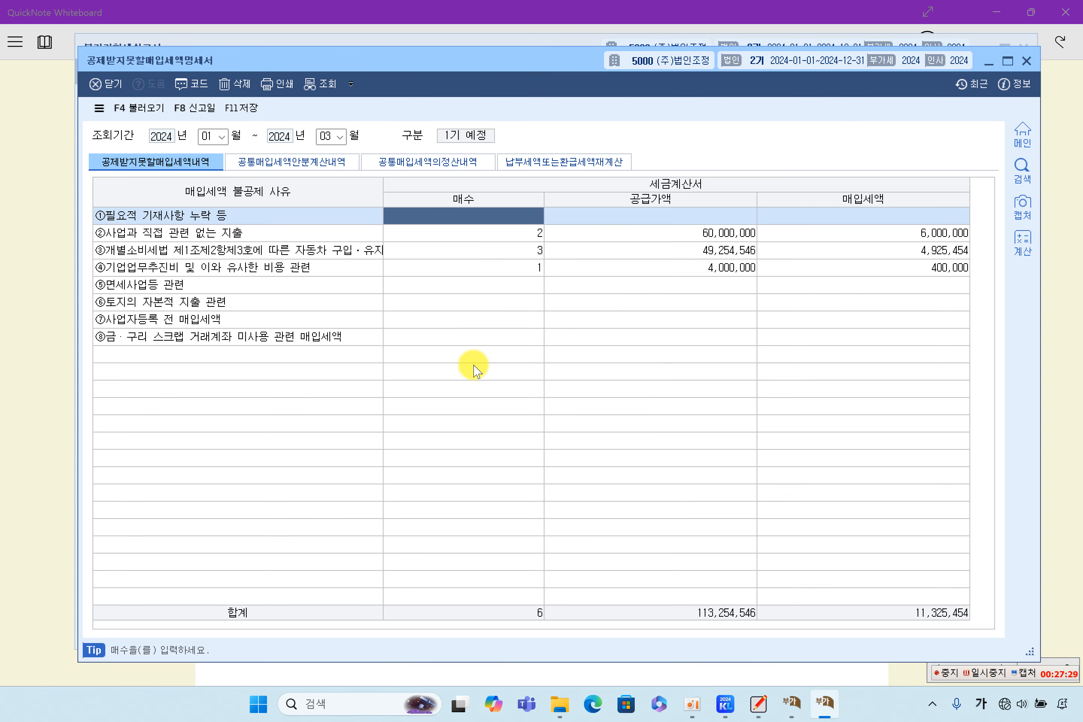
left_click(146, 111)
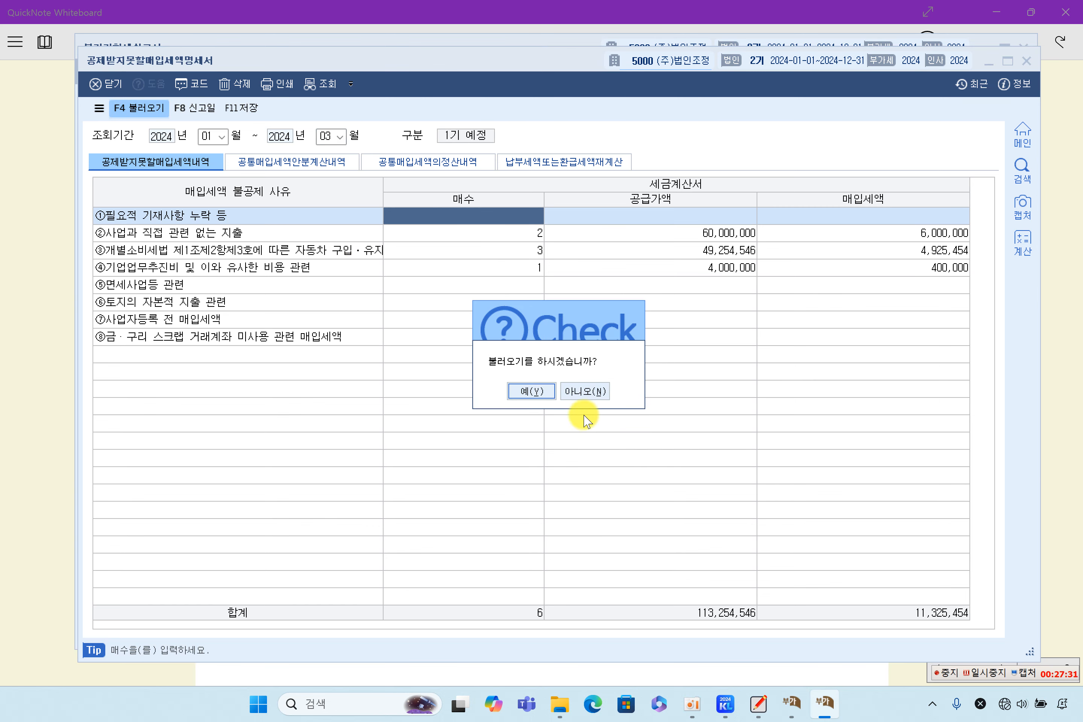
left_click(537, 394)
Step: Review rows ② and ③: counts 2 and 3, row ③ supply value 49,254,546 and its tax
left_click(222, 238)
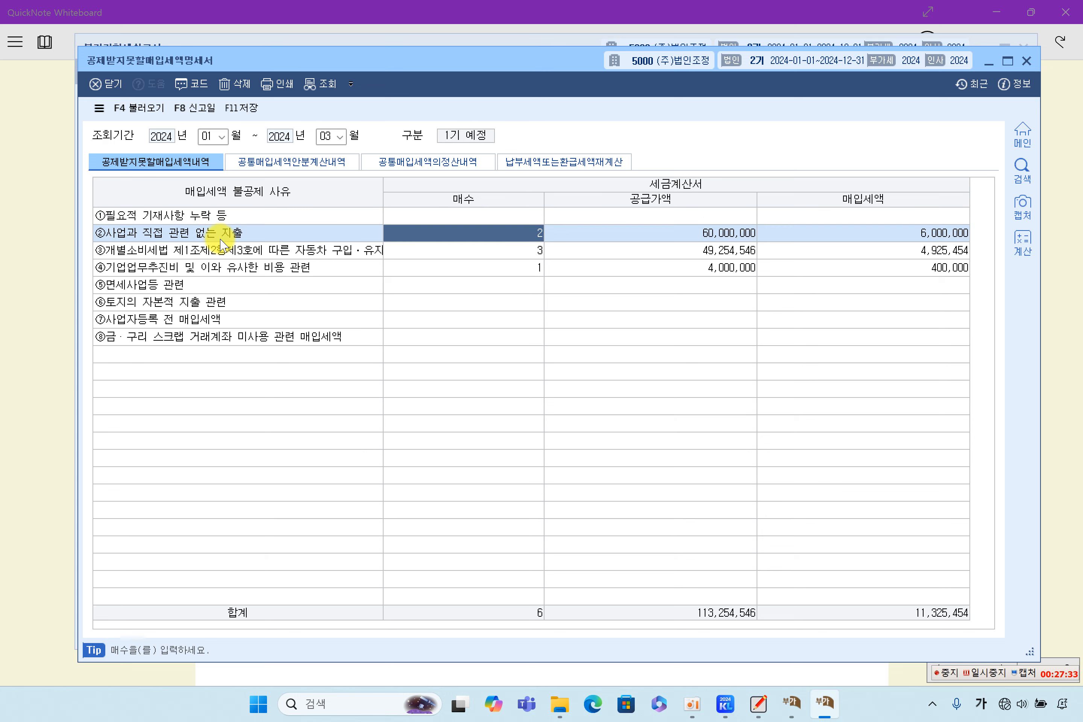
left_click(618, 232)
left_click(285, 234)
left_click(662, 250)
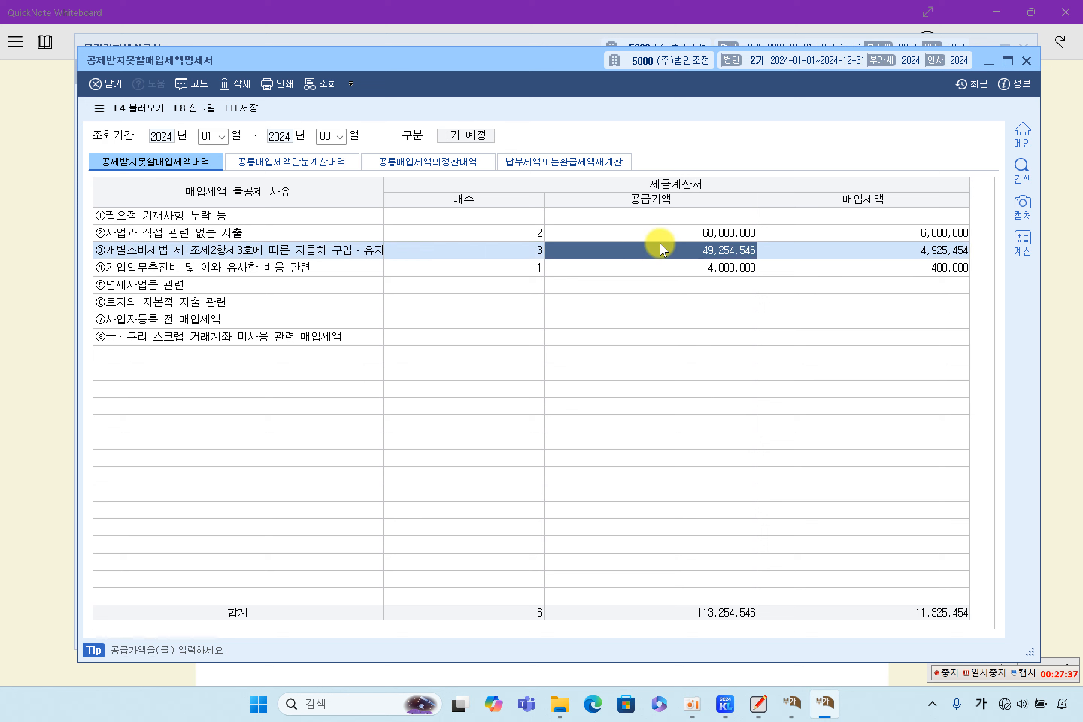
left_click(641, 268)
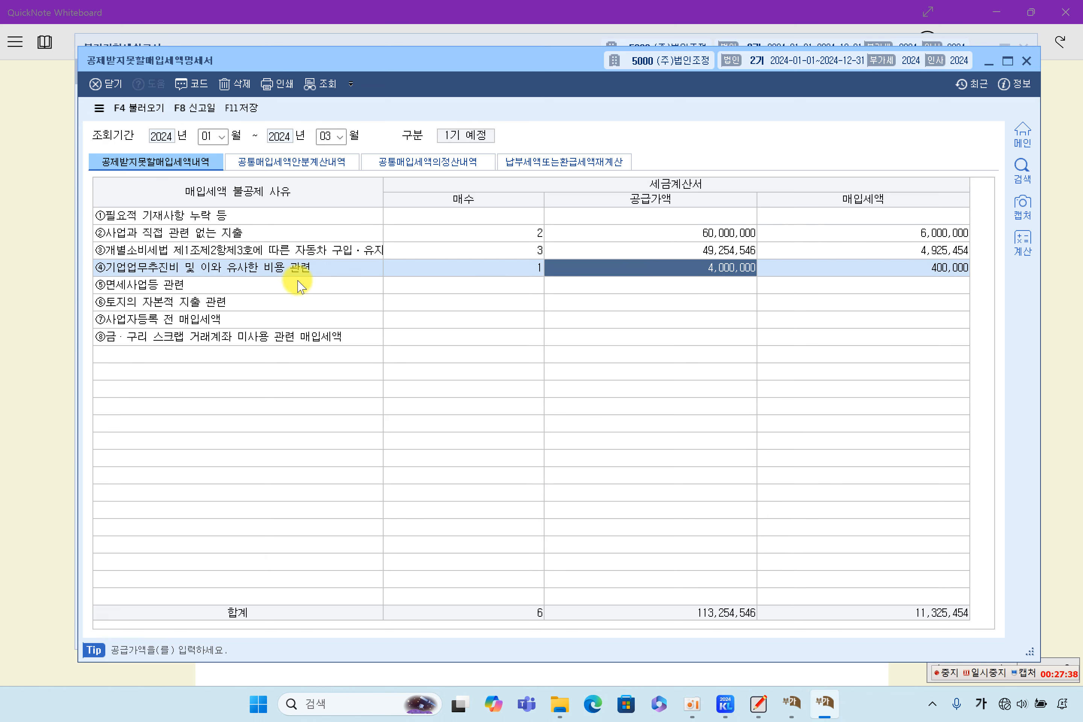
left_click(245, 251)
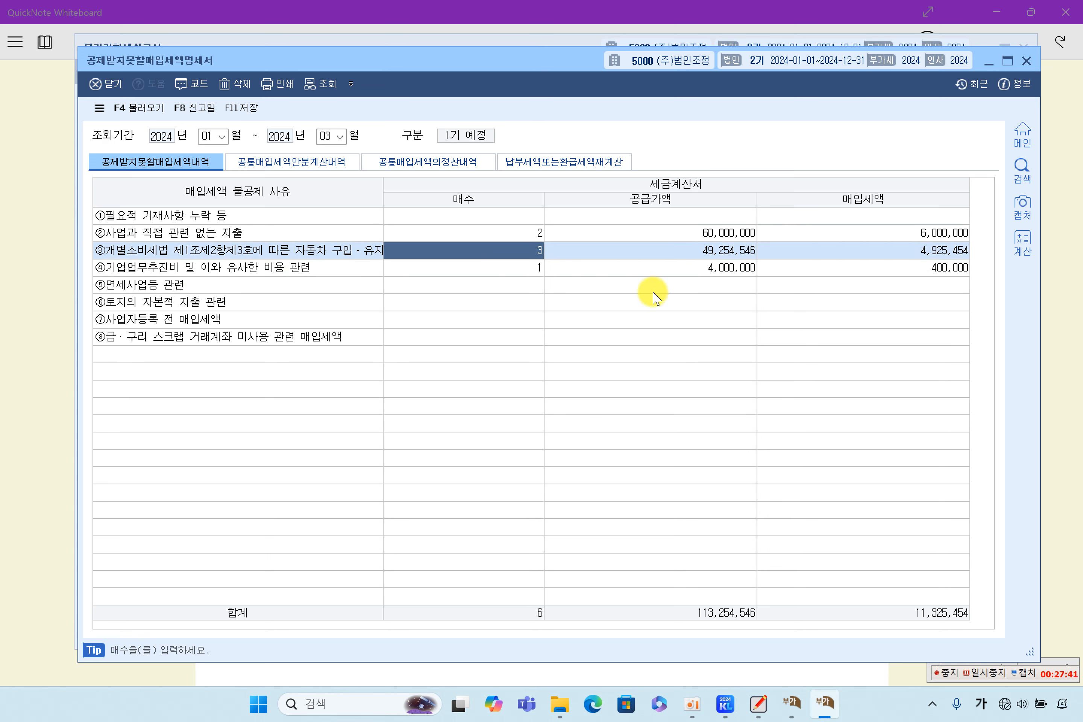
left_click(705, 252)
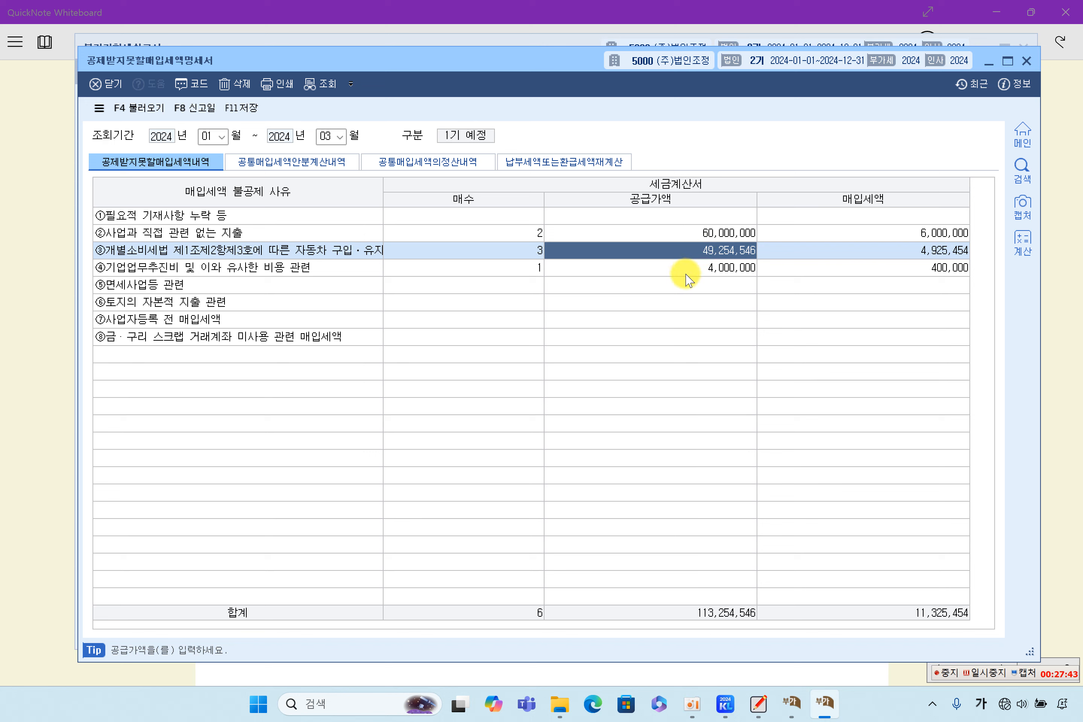
left_click(832, 247)
left_click(735, 252)
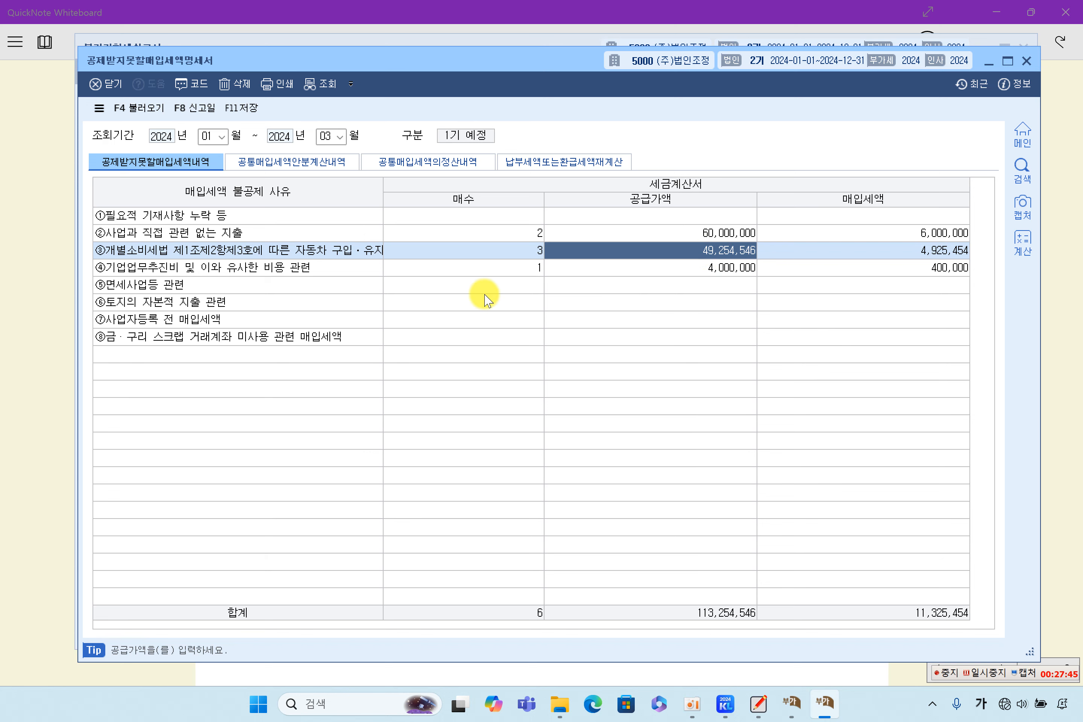
Step: Check row ④ (1 invoice, 4,000,000, tax 400,000), then save and close the statement
left_click(271, 268)
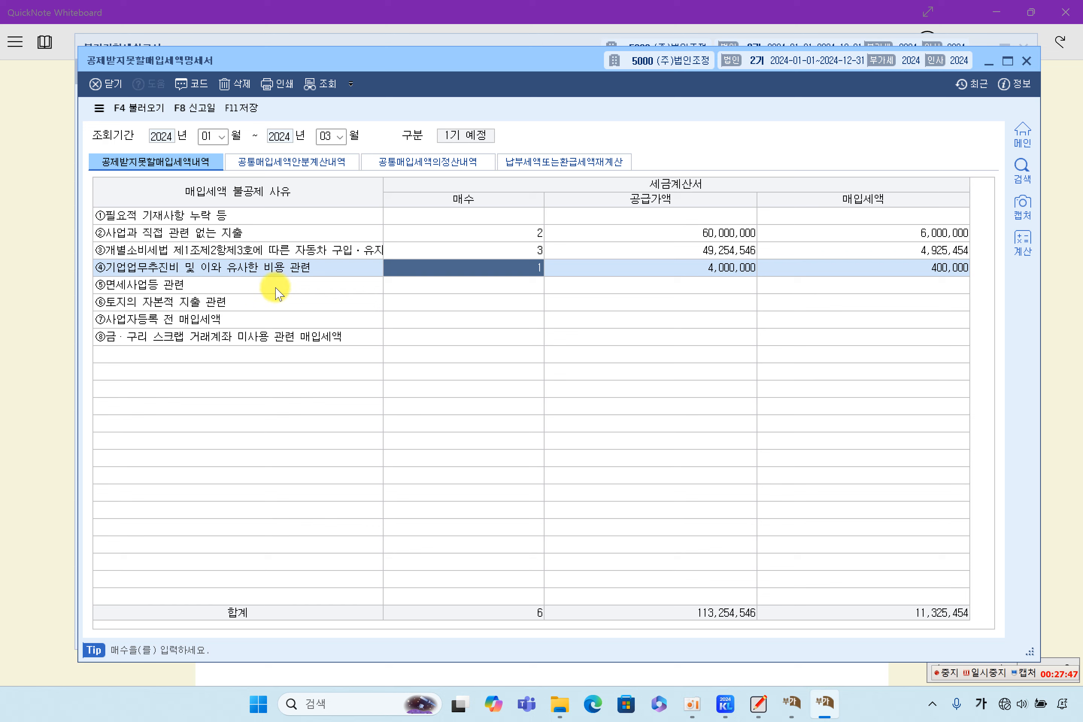
left_click(665, 269)
left_click(865, 285)
left_click(825, 269)
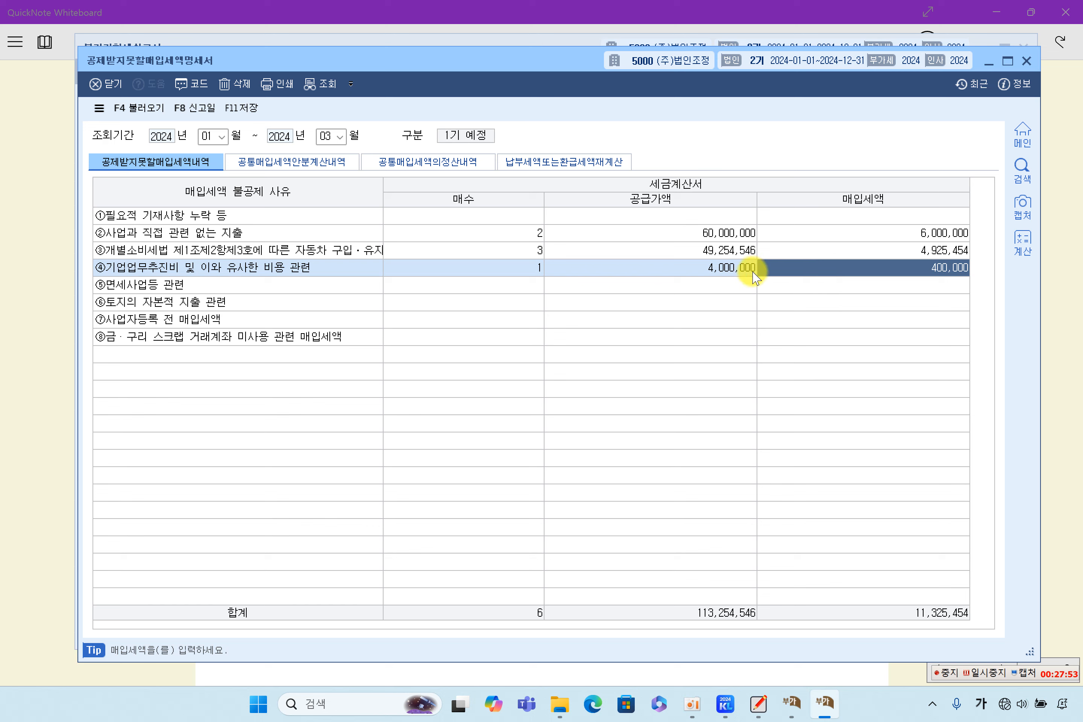
left_click(269, 251)
left_click(283, 239)
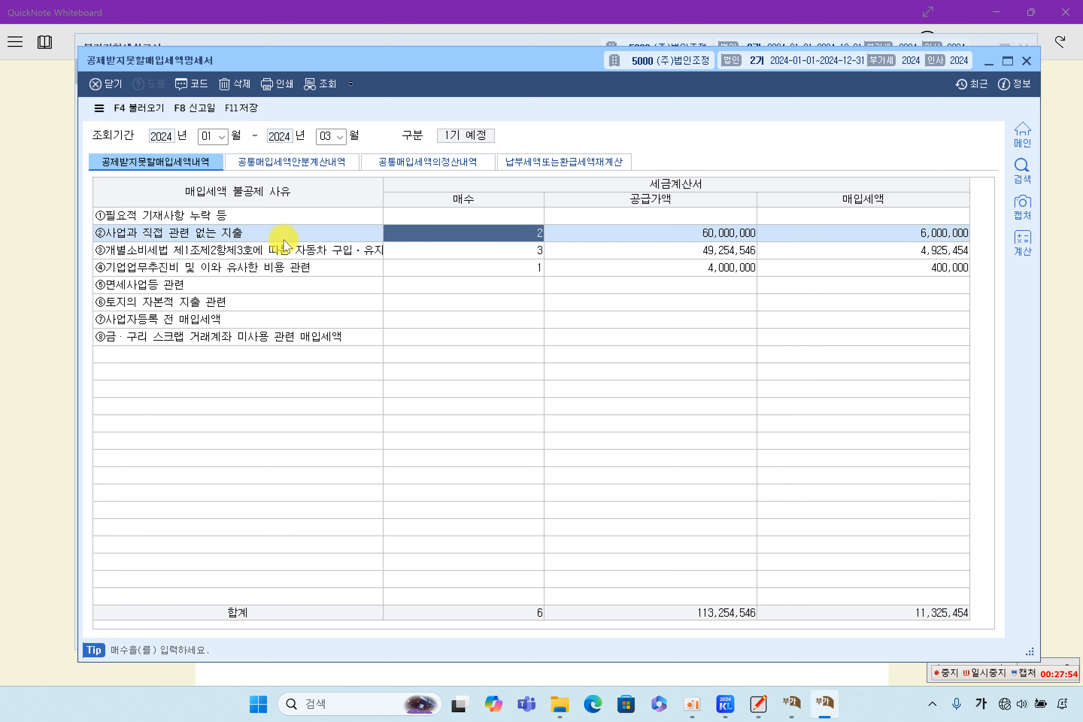
left_click(682, 256)
left_click(689, 279)
left_click(687, 336)
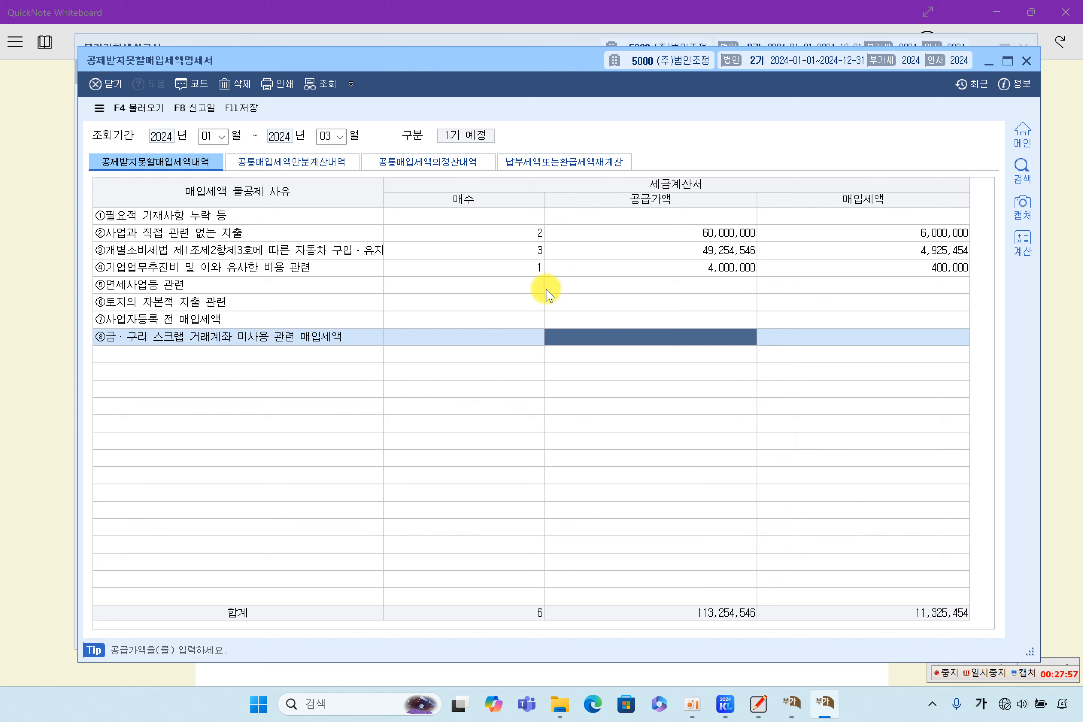
left_click(241, 108)
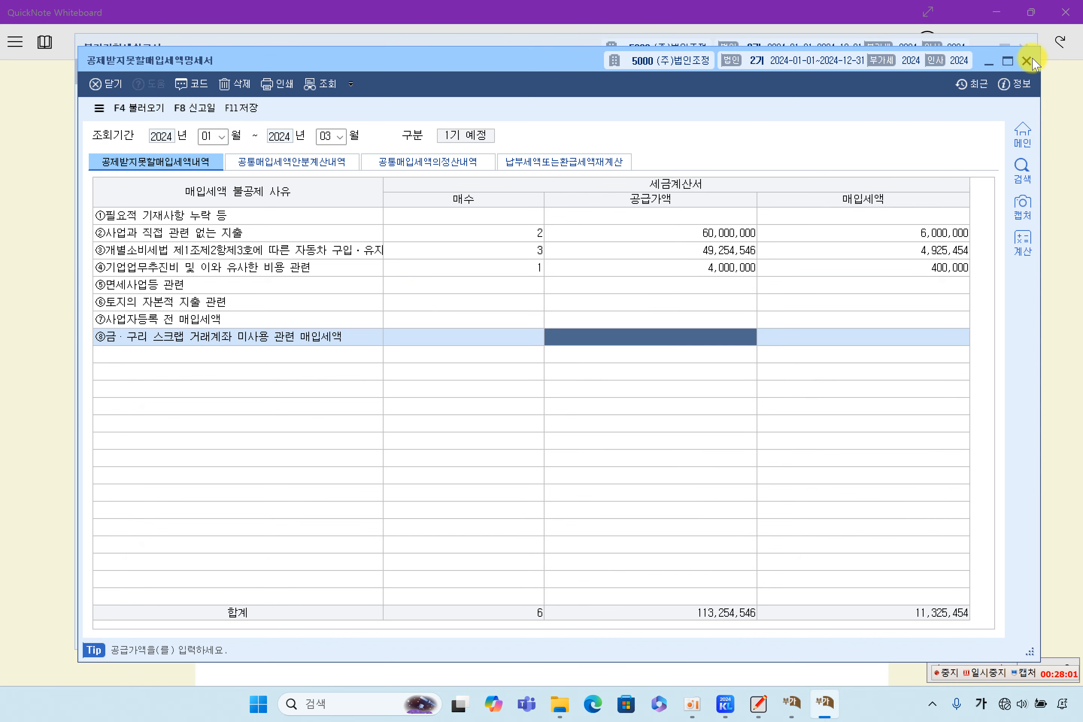
left_click(1032, 61)
Step: Highlight the asset acquisition exercise (10) in the textbook and return to the VAT return
left_click(35, 363)
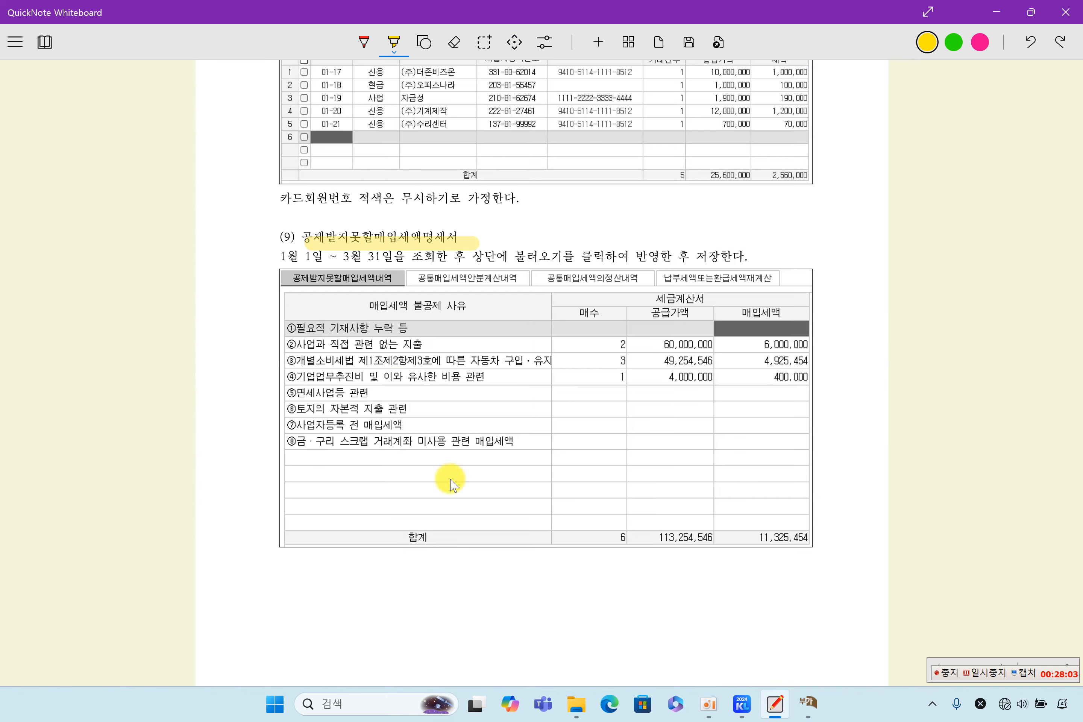
scroll(452, 485, "down", 15)
scroll(382, 512, "up", 3)
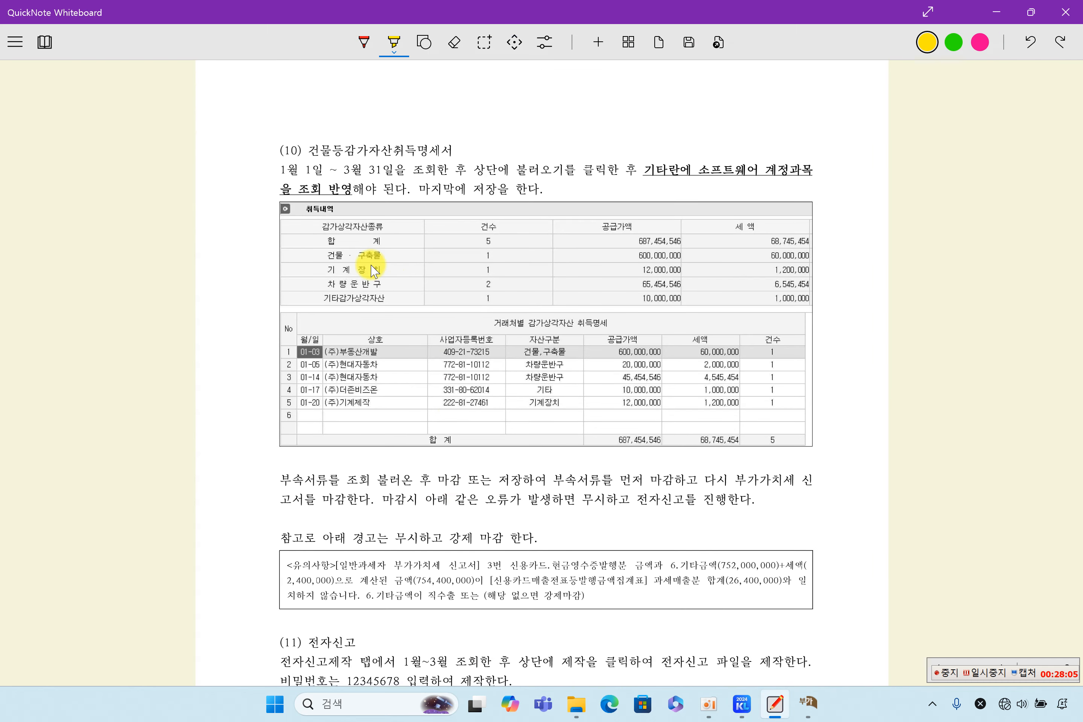
left_click_drag(298, 150, 440, 150)
left_click(808, 704)
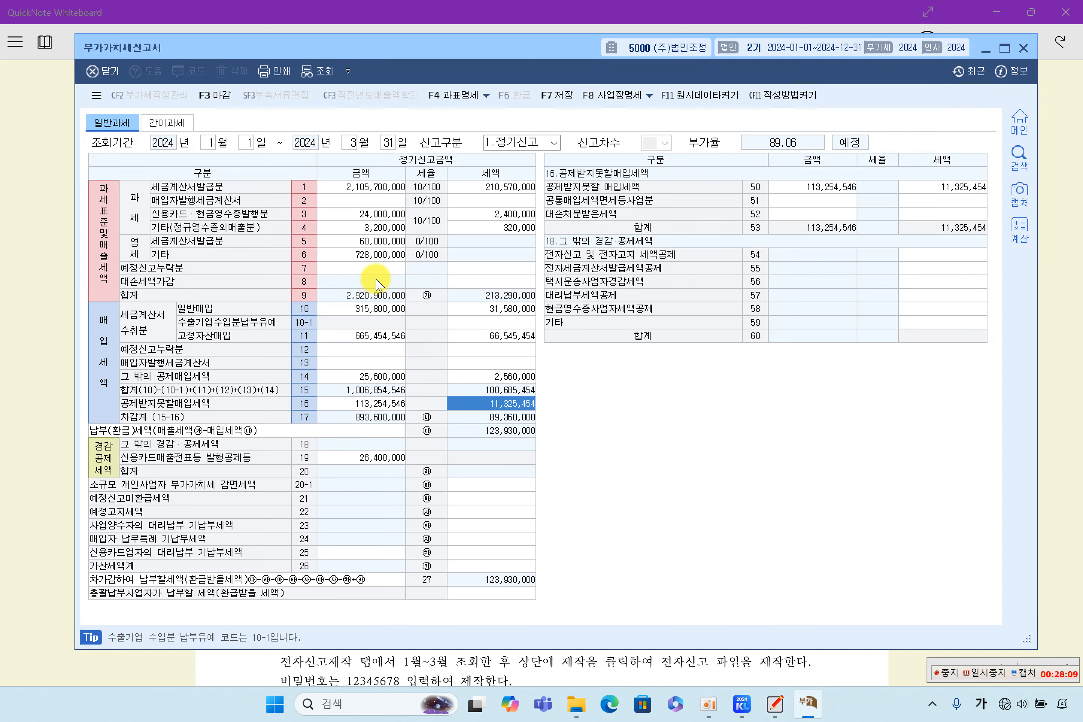
Step: Compare line 11's fixed-asset purchases against lines 14, 16 and line 42's 22,000,000, then show the main menu
left_click(381, 336)
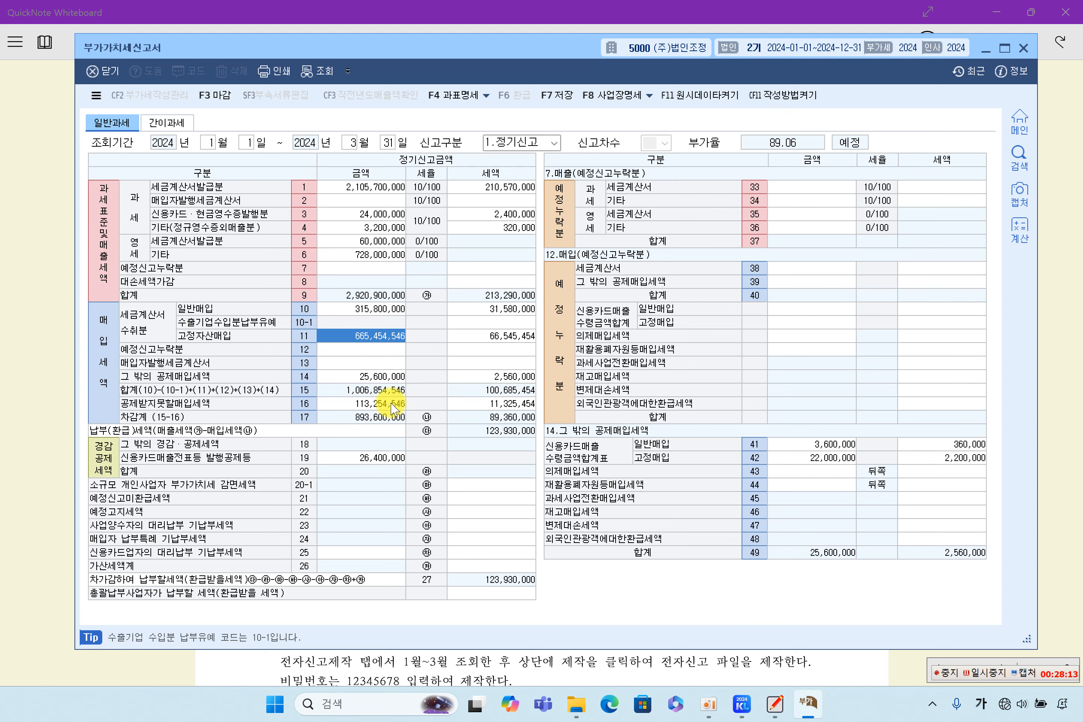
left_click(379, 404)
left_click(375, 376)
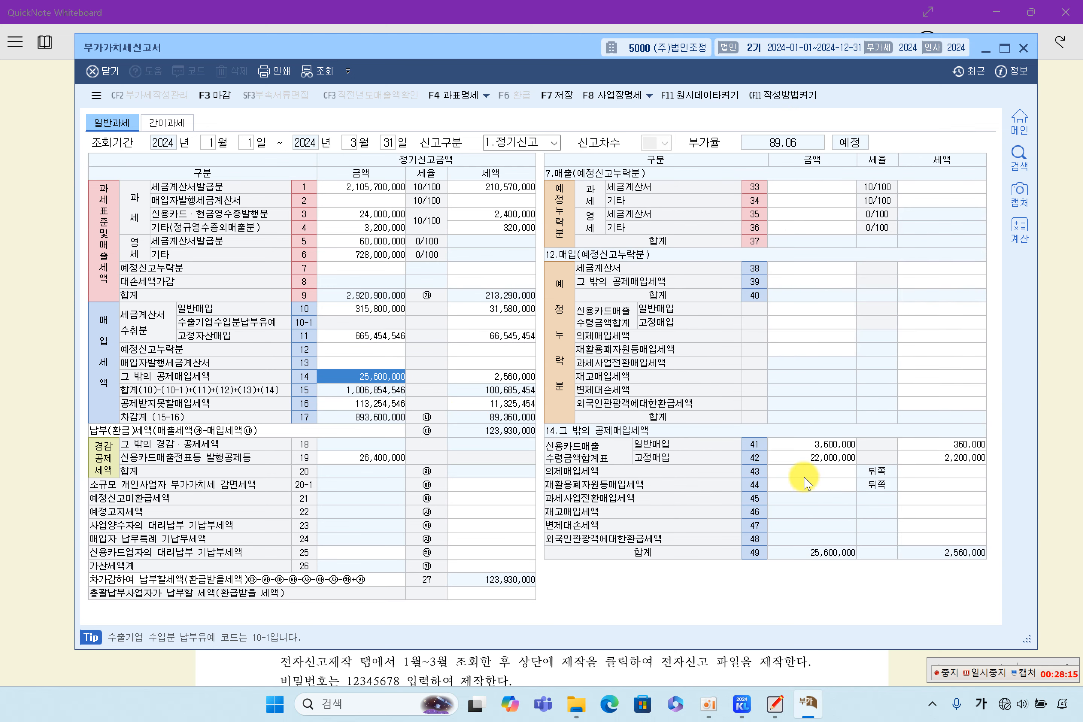
left_click(812, 459)
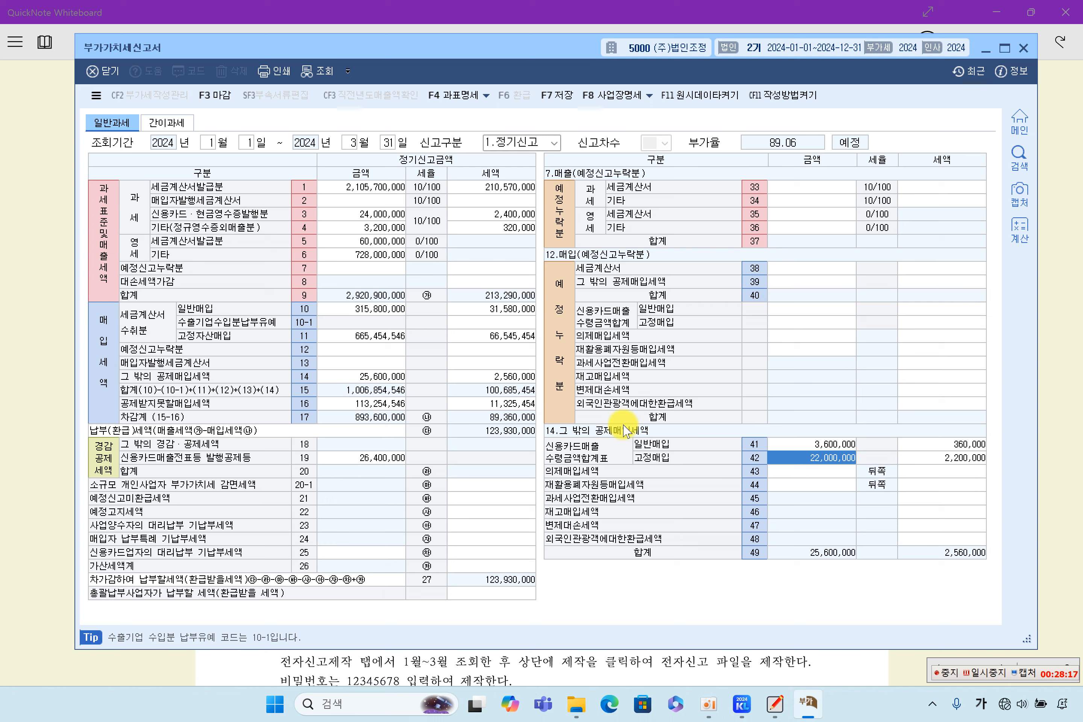
left_click(359, 344)
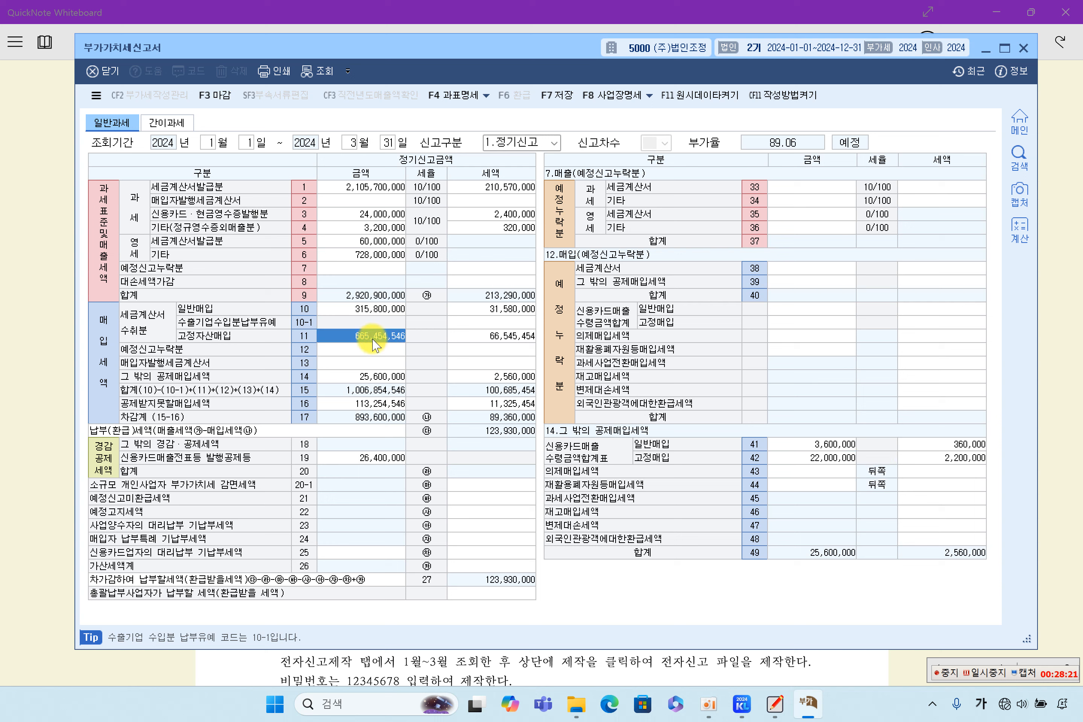
left_click(808, 458)
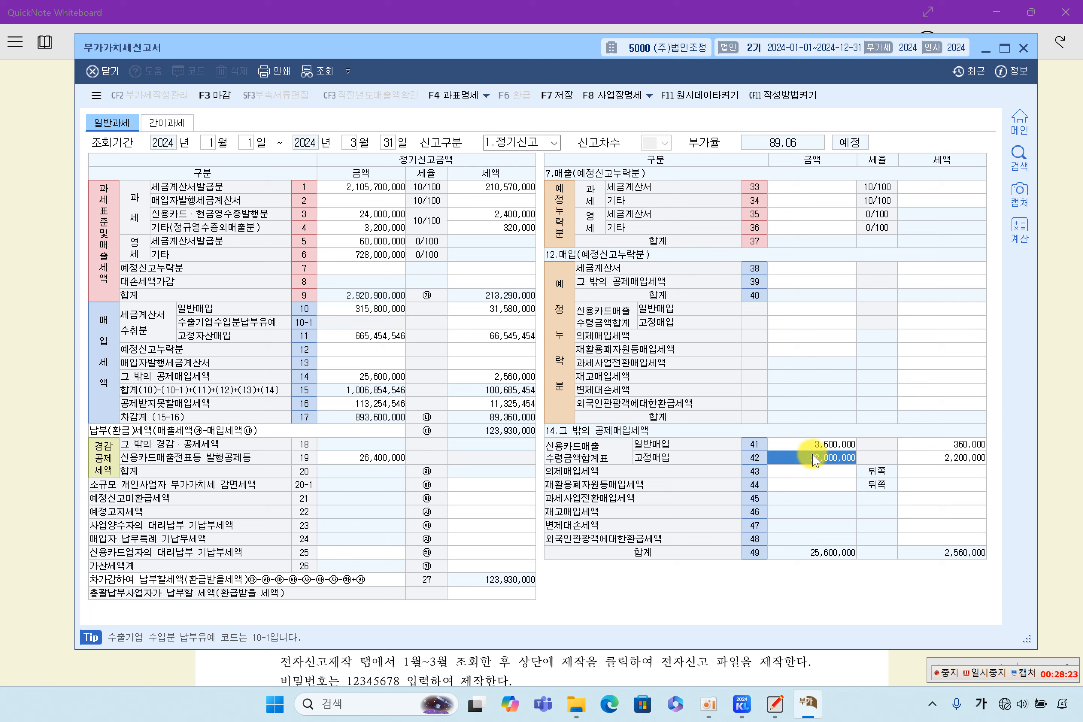
left_click(362, 336)
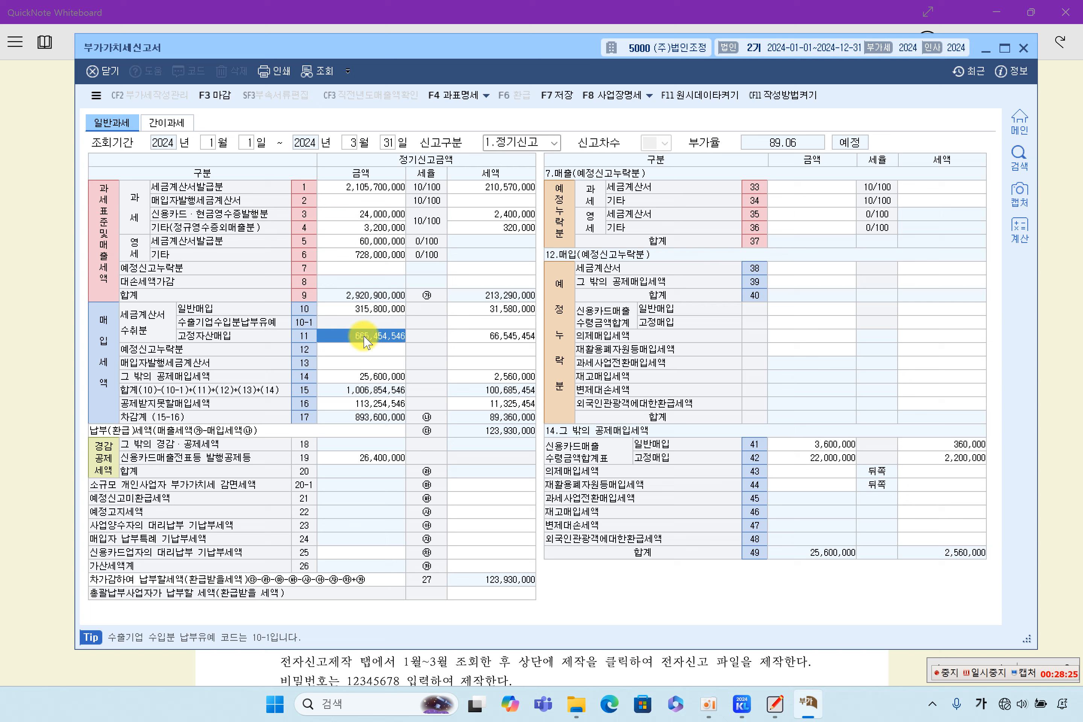
left_click(776, 459)
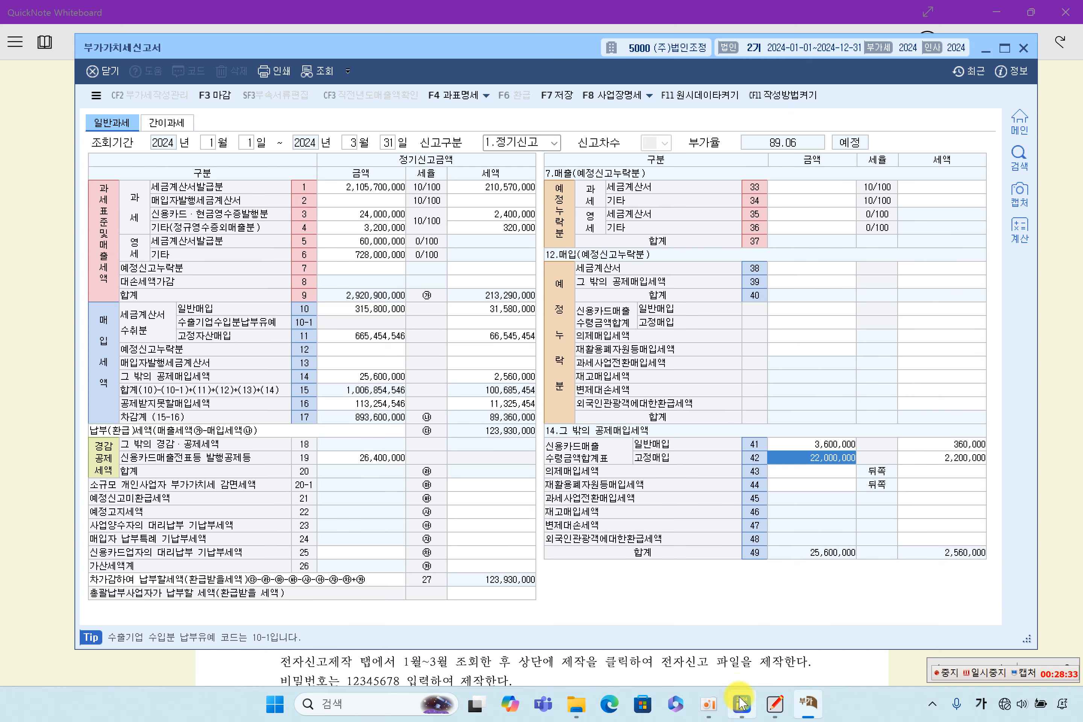
left_click(742, 703)
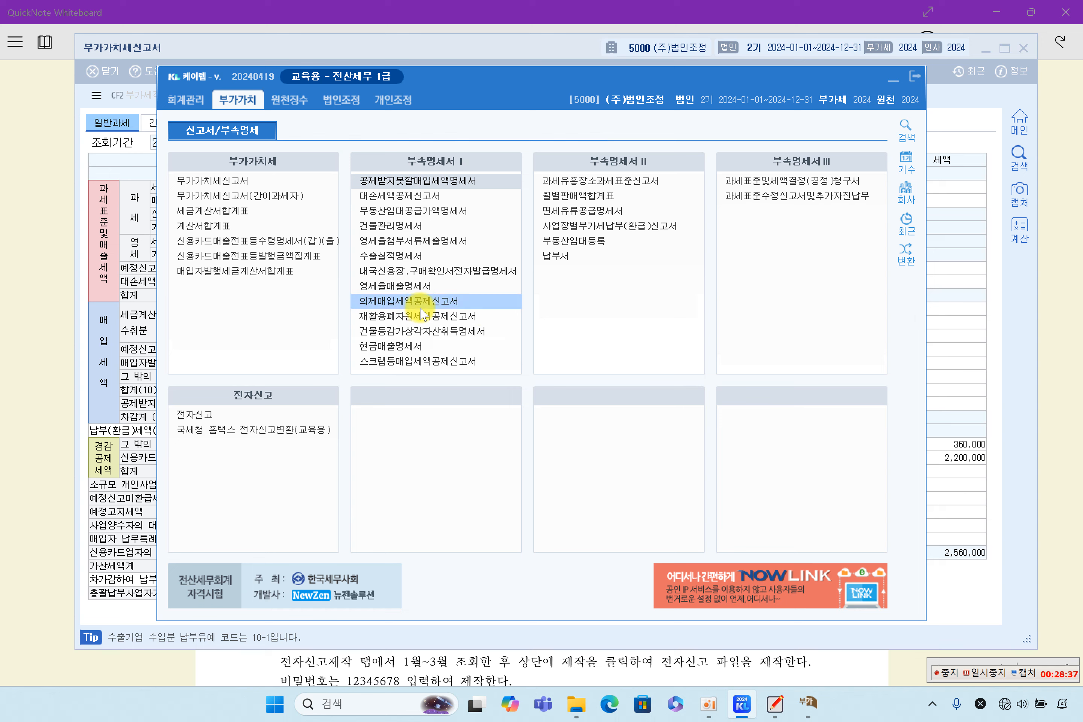
Step: Open 건물등감가상각자산취득명세서 for January–March, skip saved data and bring up the voucher import options
left_click(423, 334)
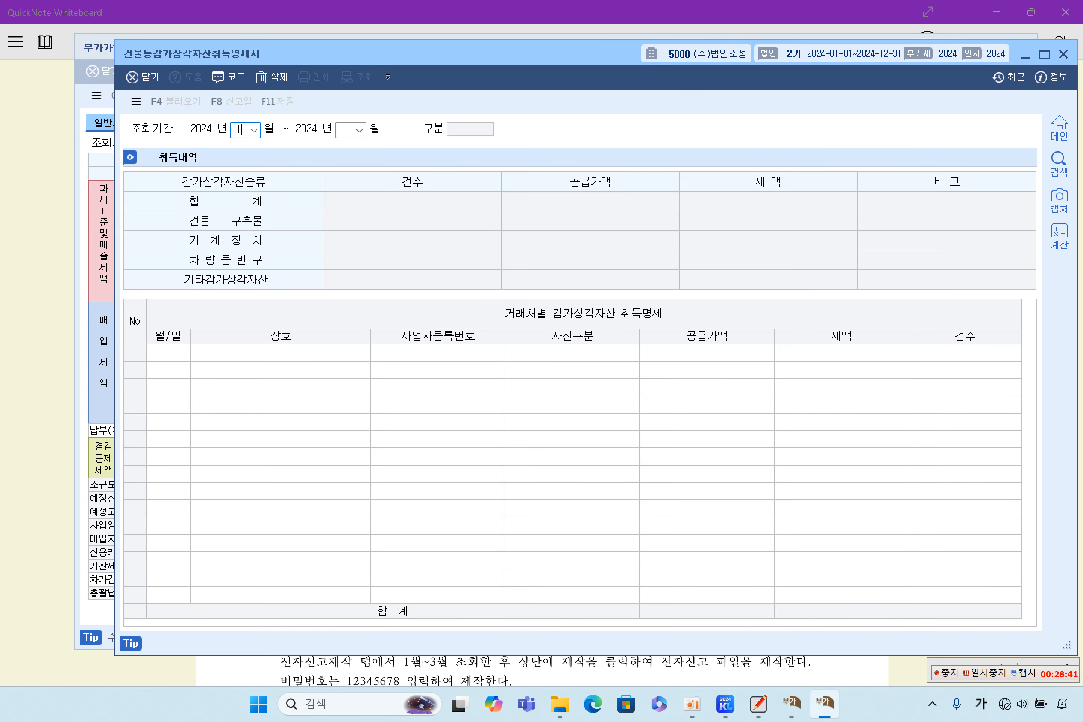
key("Return")
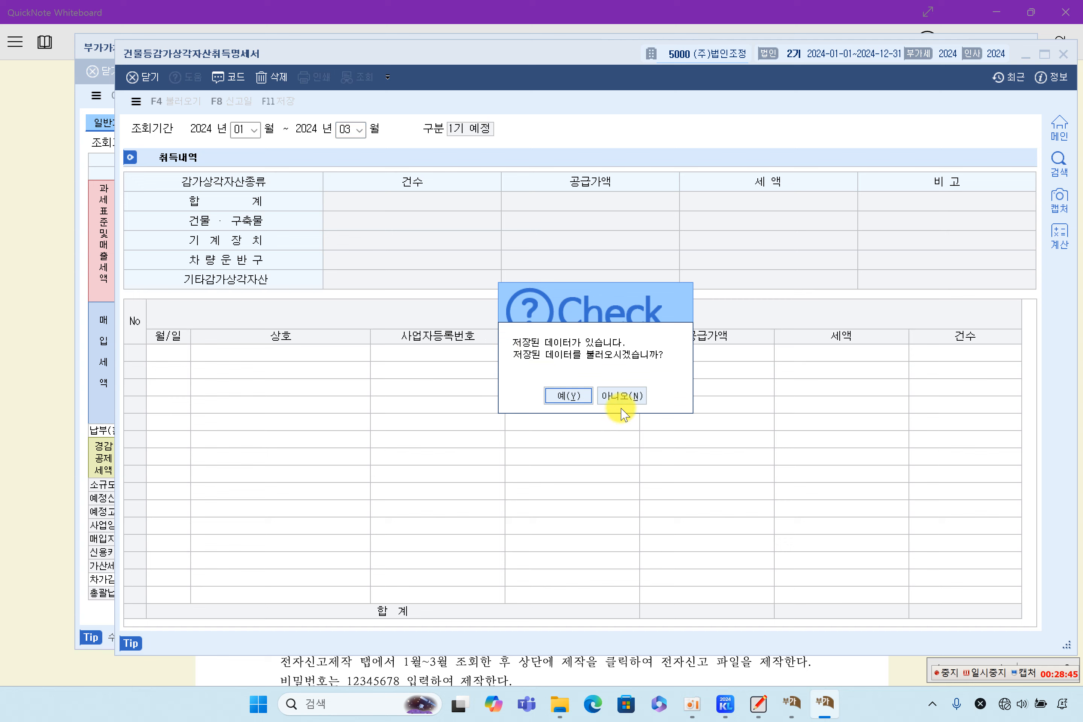
left_click(622, 396)
left_click(176, 101)
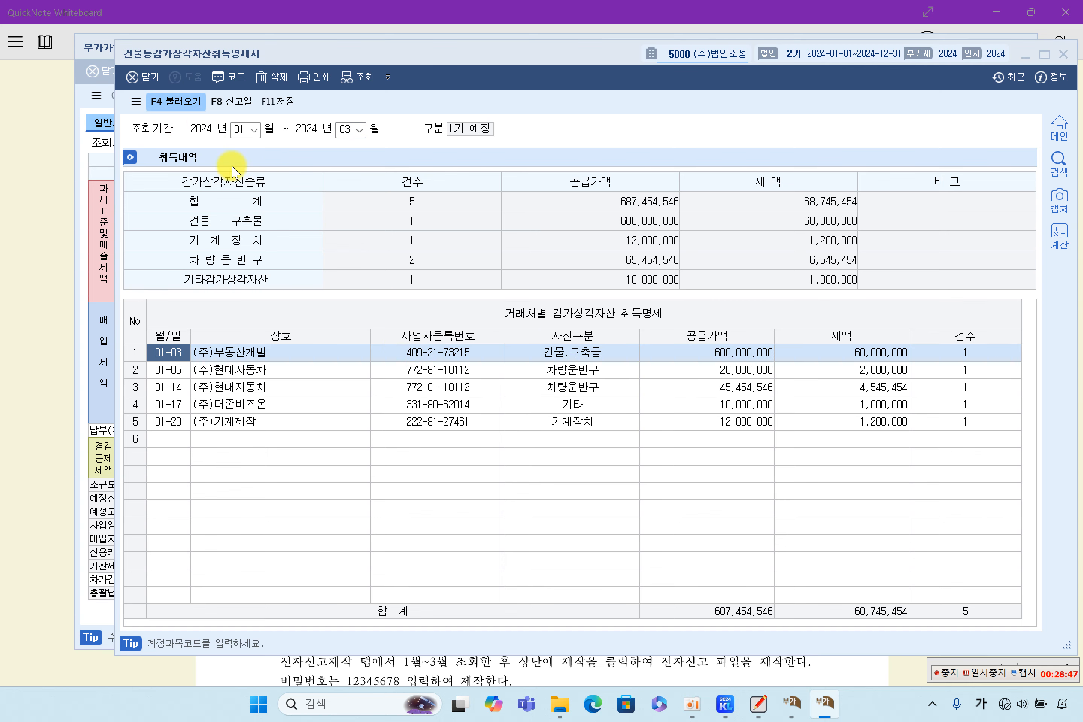
left_click(703, 553)
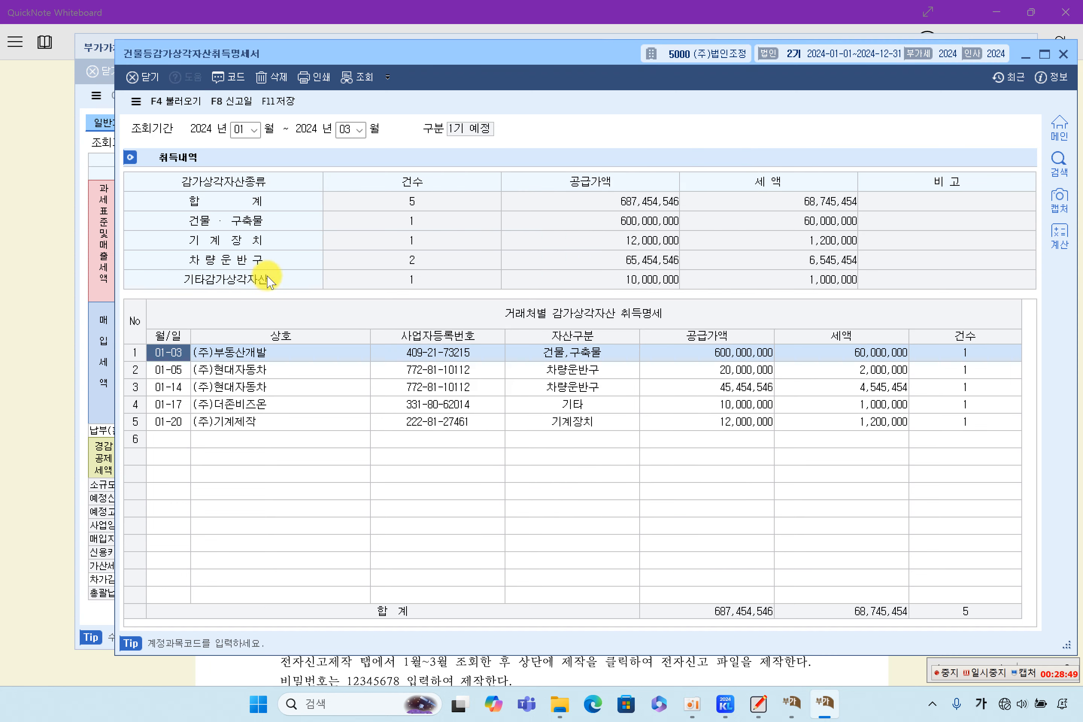
left_click(172, 103)
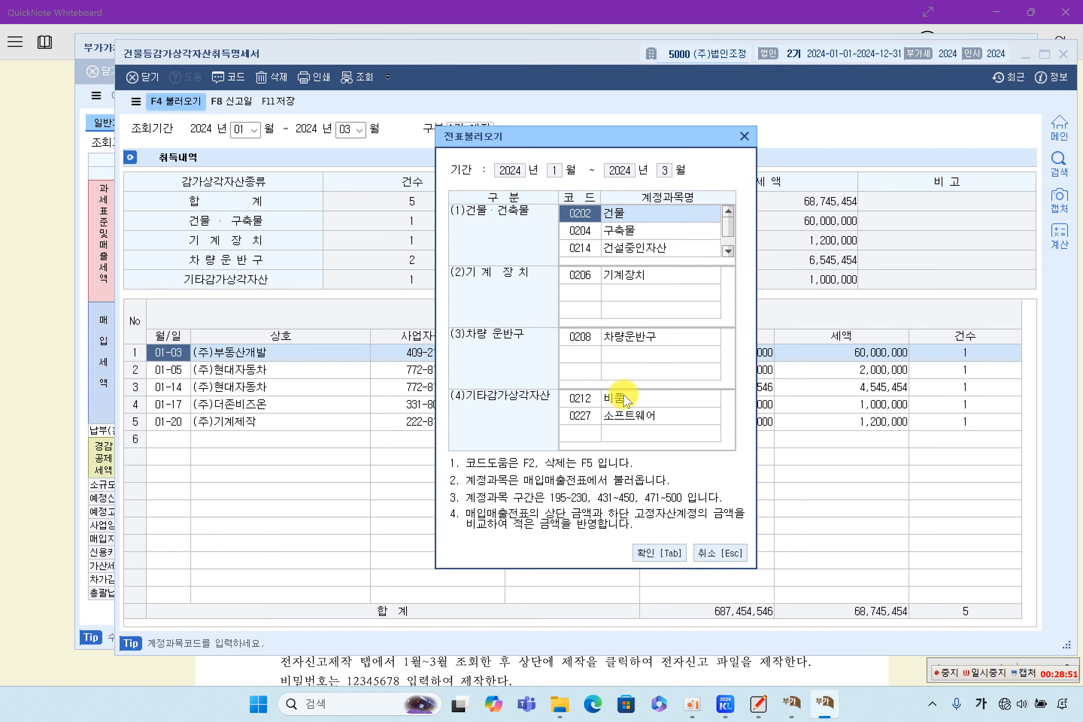
Step: Confirm 0227 소프트웨어 is under other depreciable assets and import the acquisitions from vouchers
left_click(584, 416)
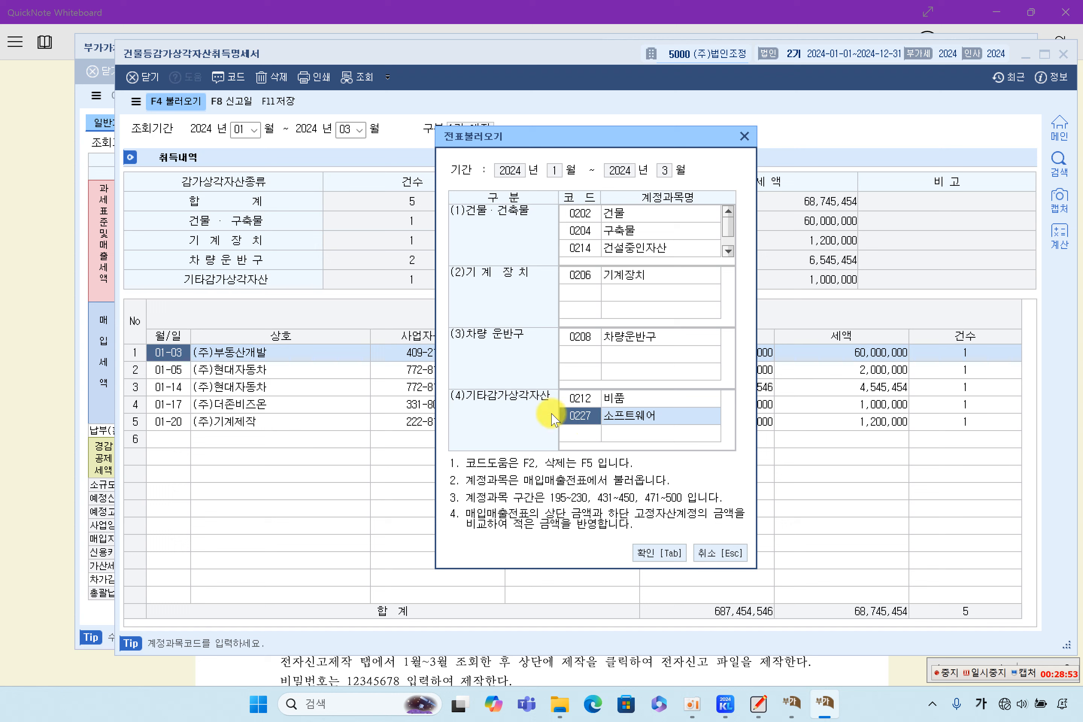
left_click(588, 357)
left_click(581, 277)
left_click(585, 231)
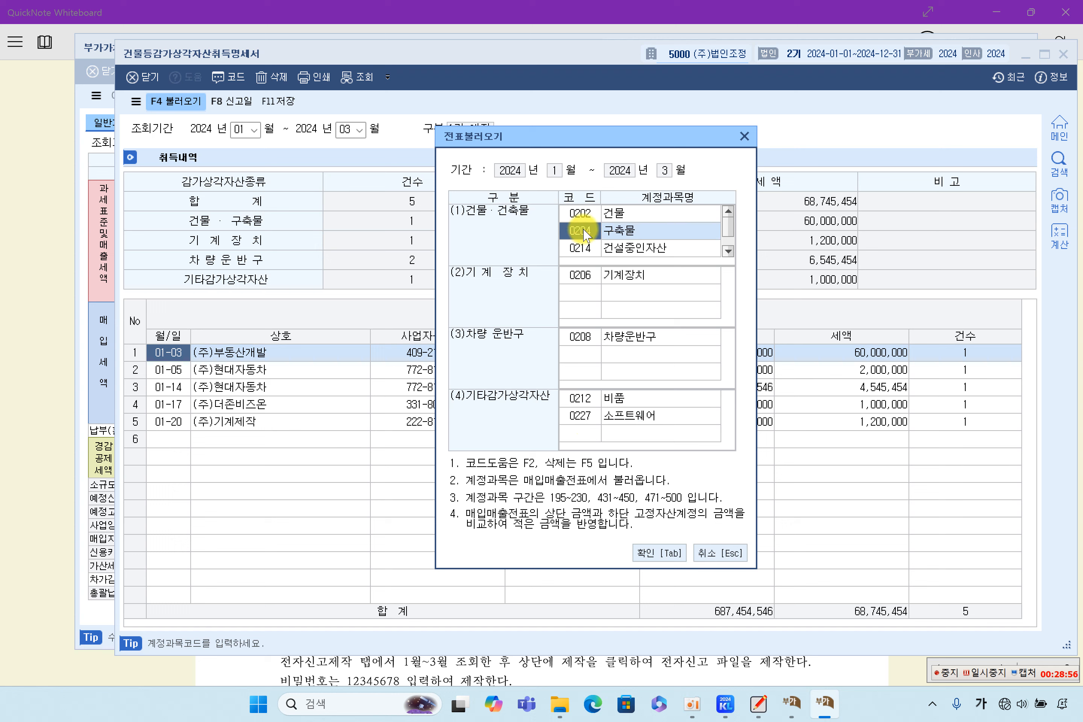
left_click(578, 417)
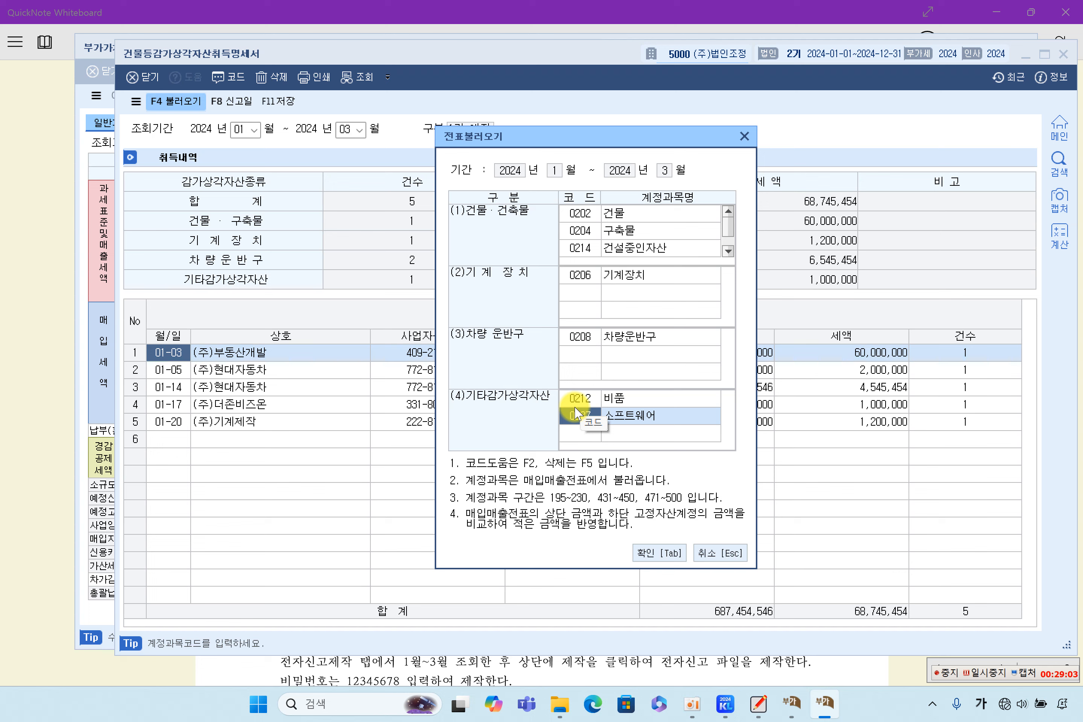
left_click(587, 433)
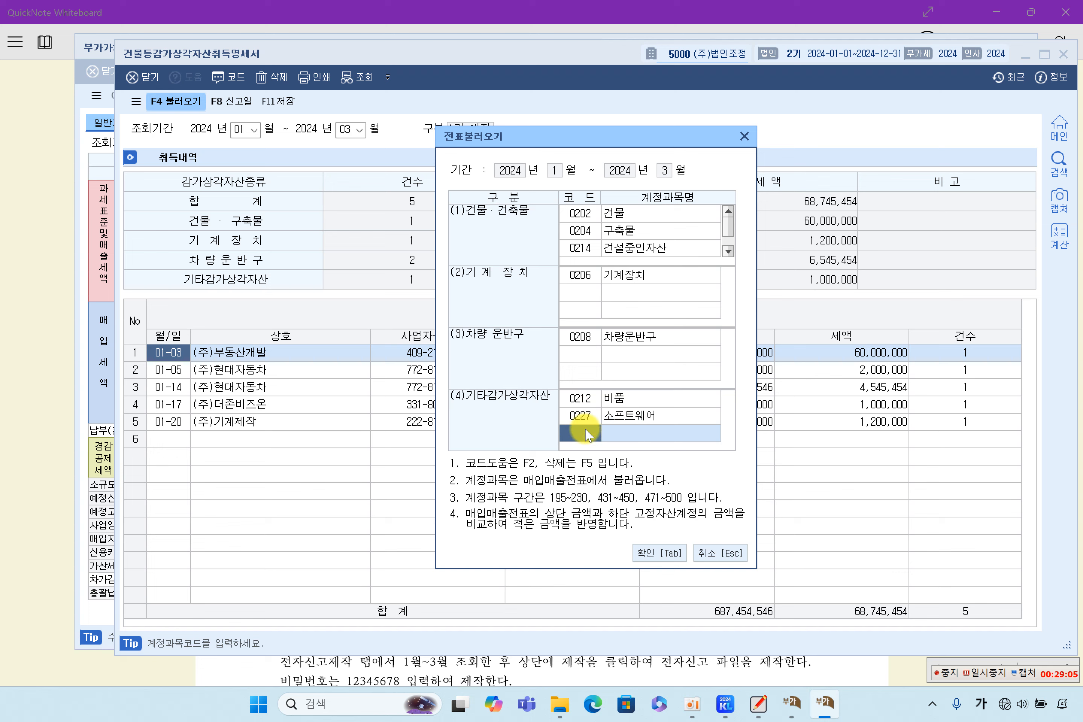
key("F2")
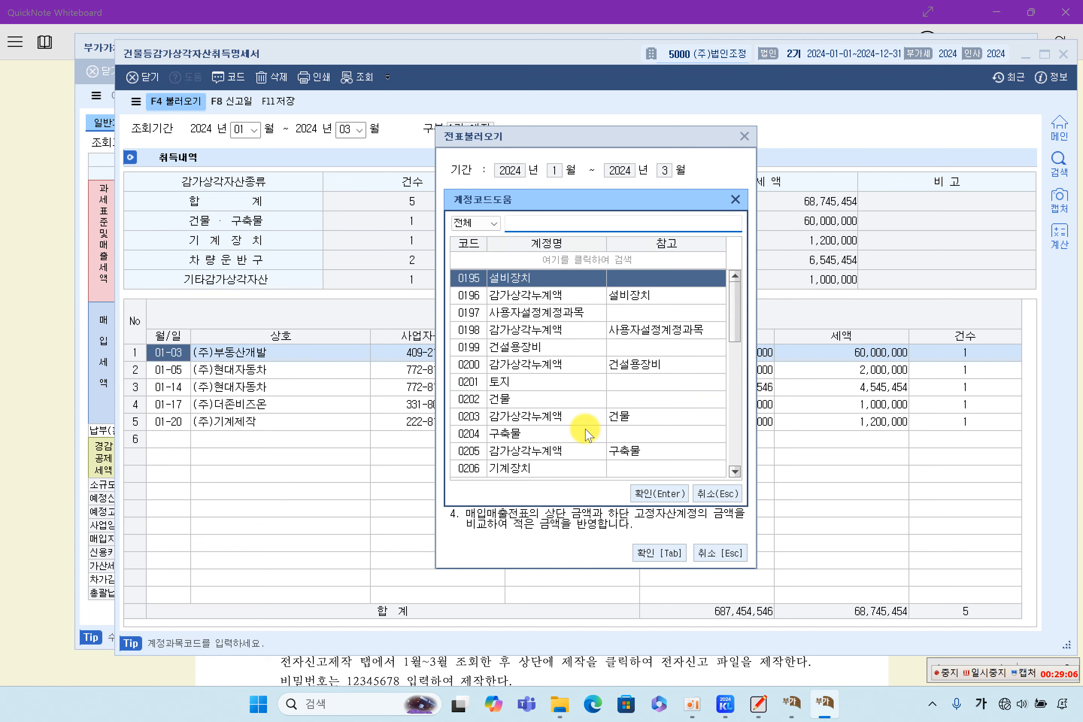
left_click(716, 493)
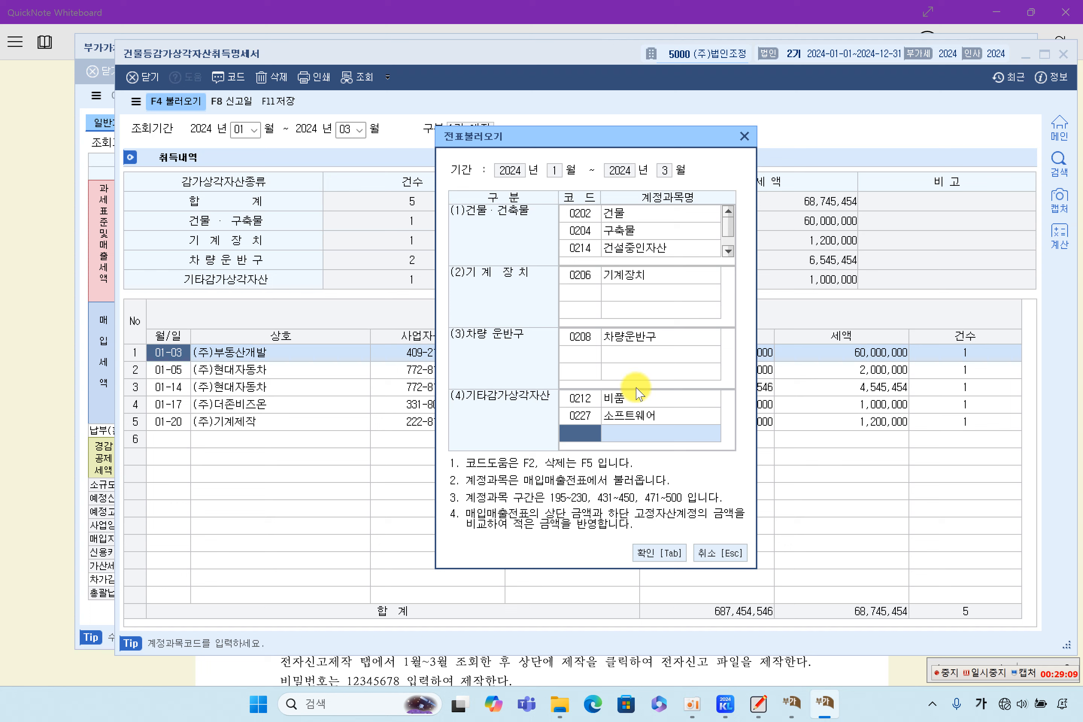
left_click(659, 553)
left_click(568, 384)
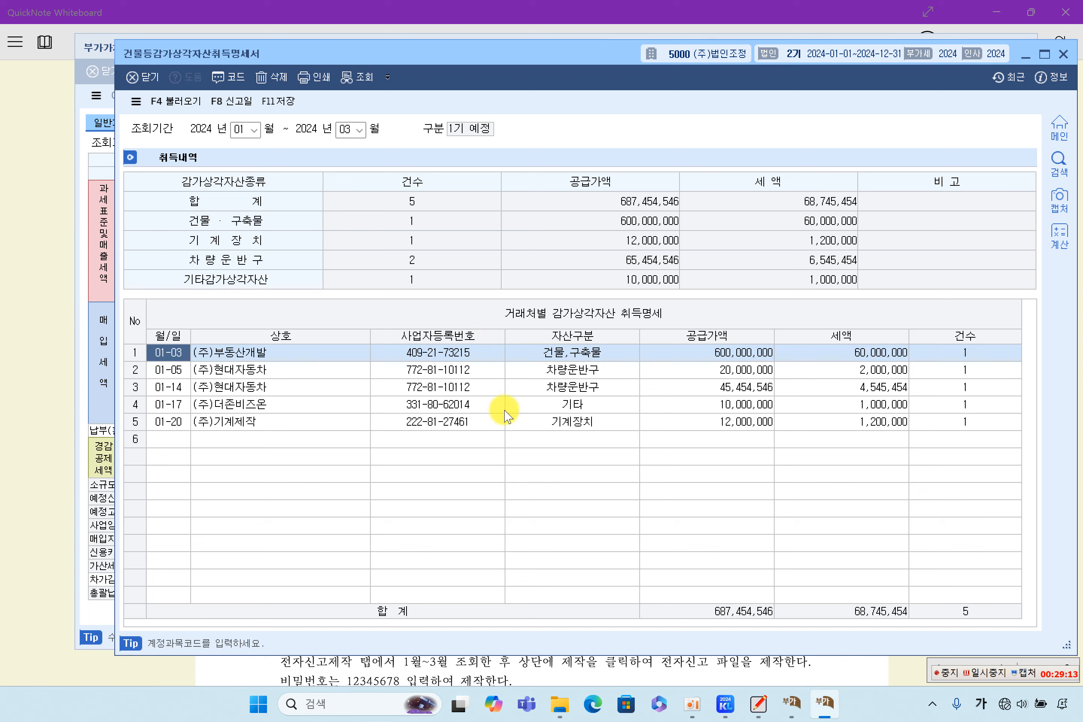
Step: Leave the finished acquisition statement and bring the 부가가치세신고서 showing line 11 at 665,454,546 won to the front
left_click(720, 425)
left_click(654, 441)
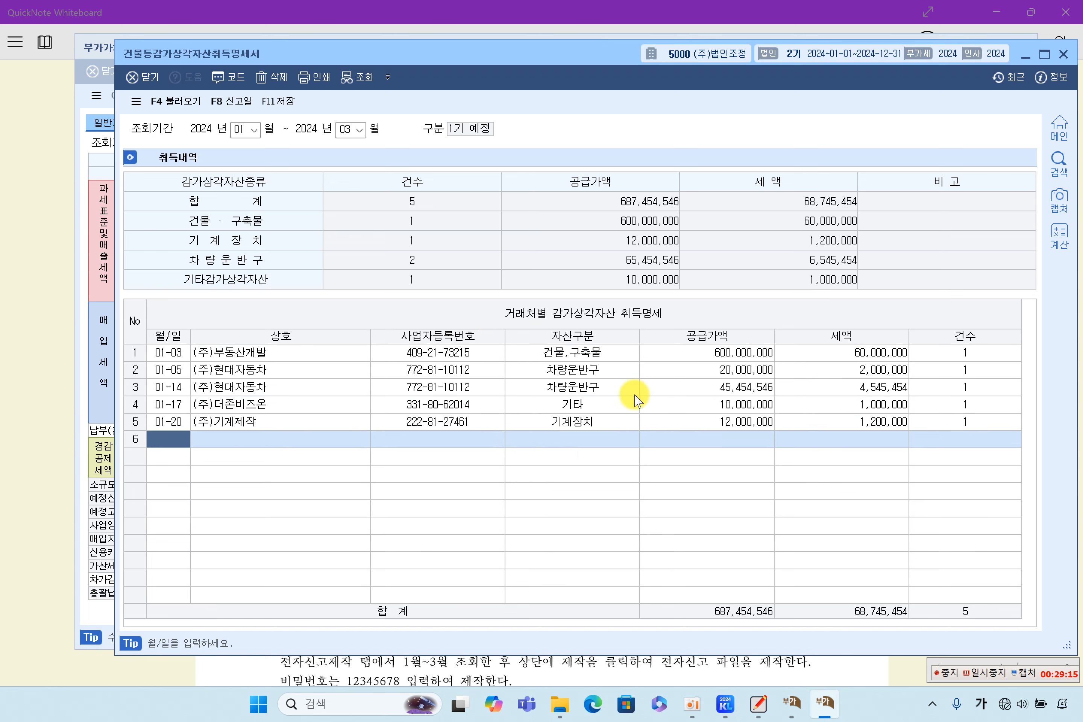
left_click(986, 669)
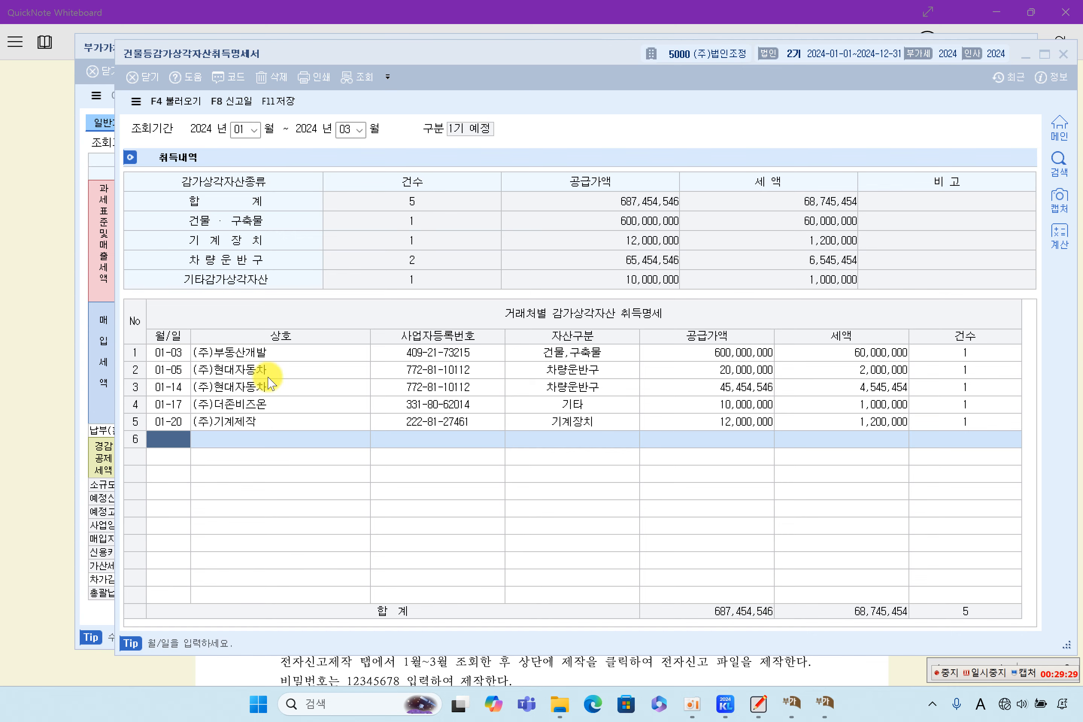
left_click(93, 308)
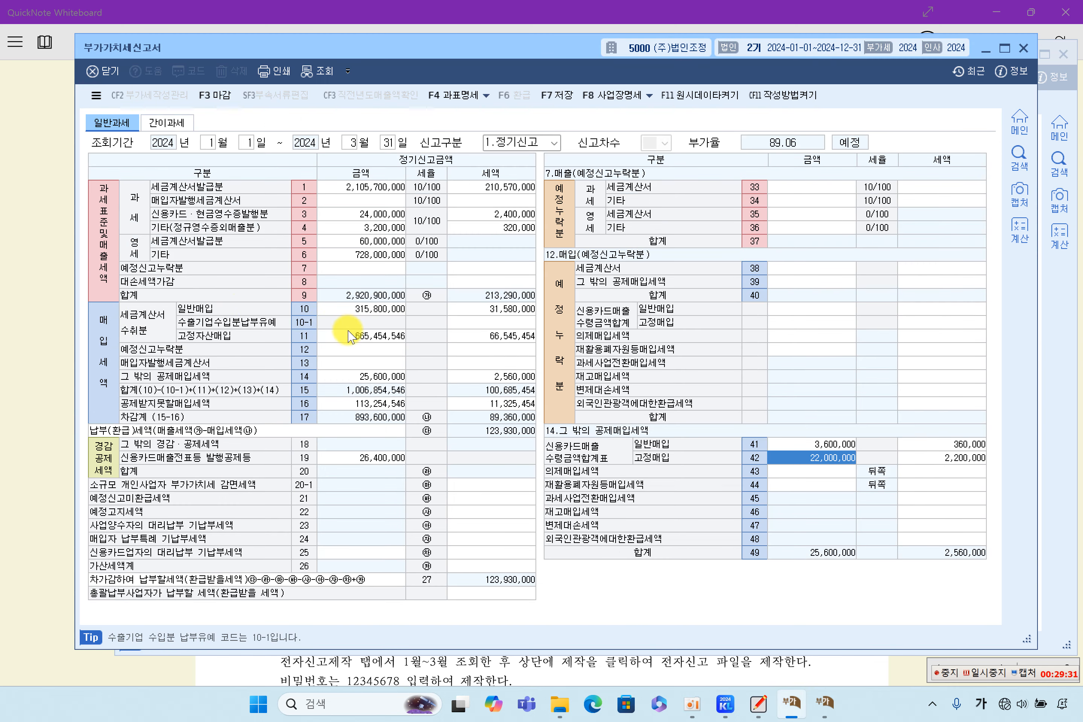
left_click(298, 336)
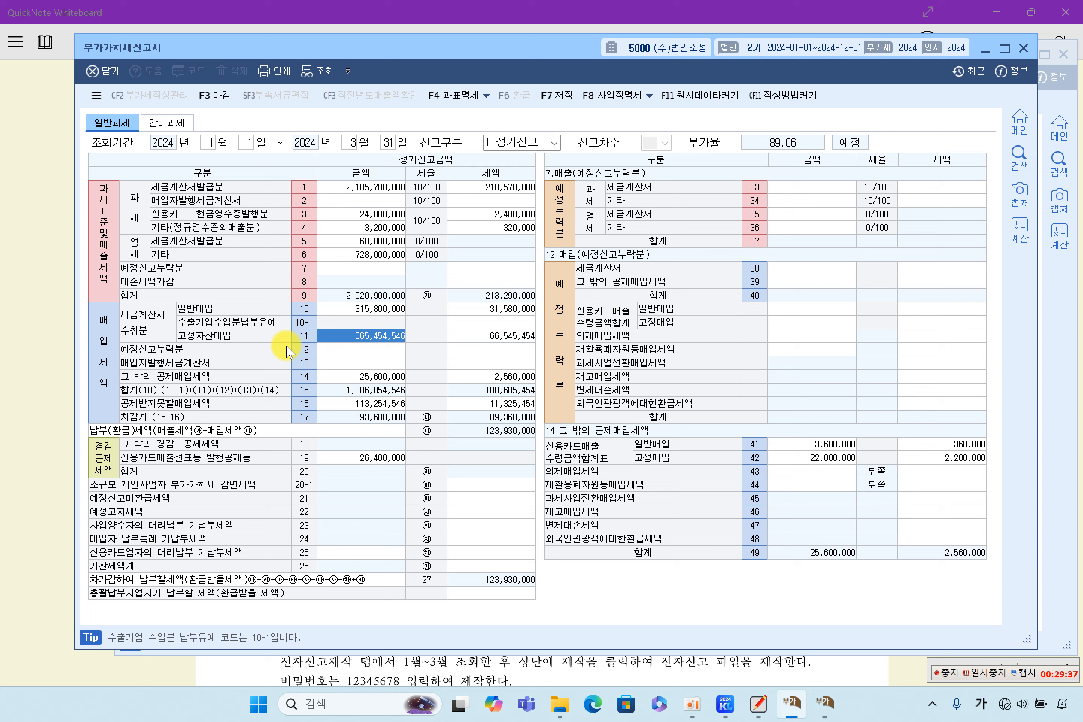
left_click(799, 458)
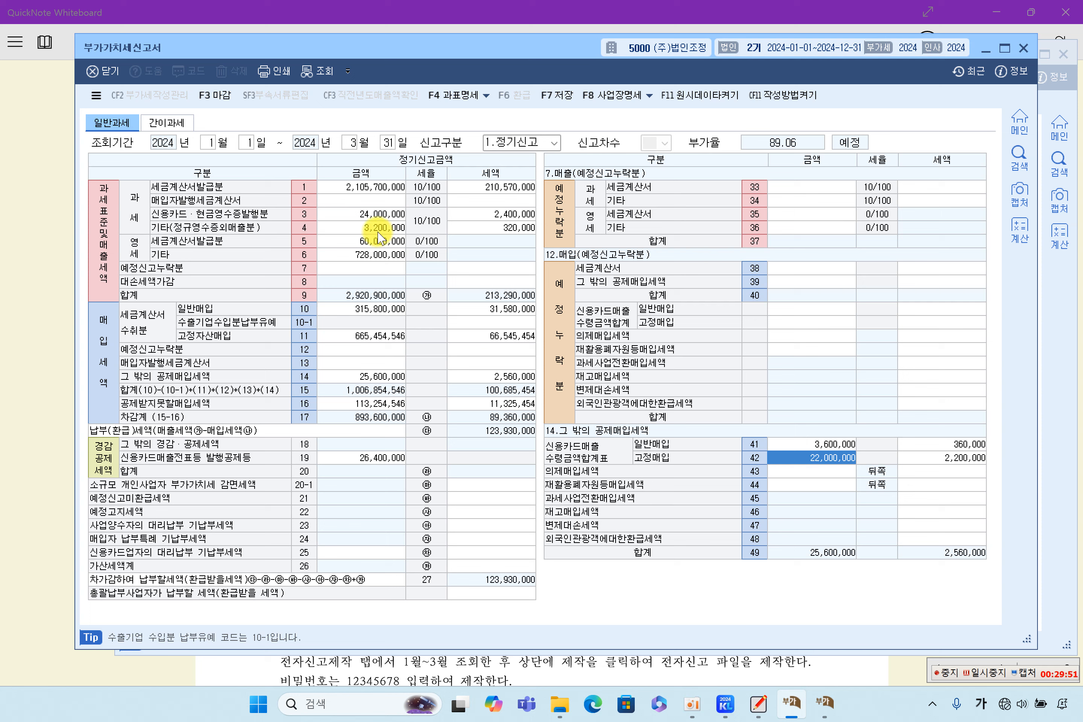
left_click(352, 214)
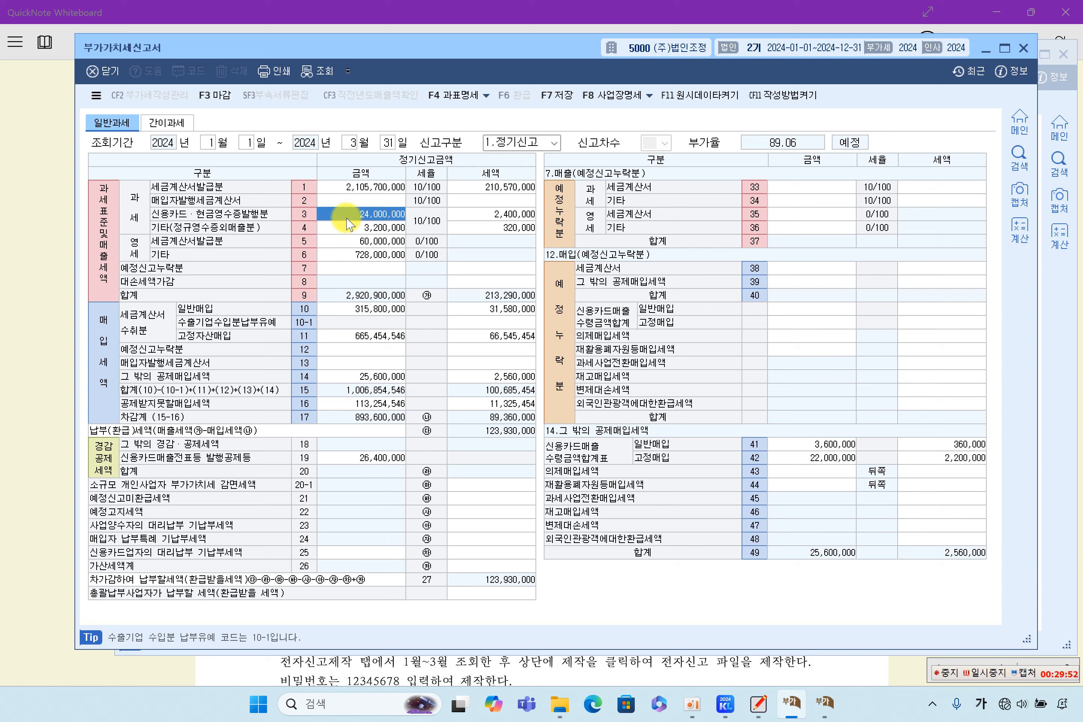
left_click(488, 215)
left_click(373, 215)
left_click(478, 213)
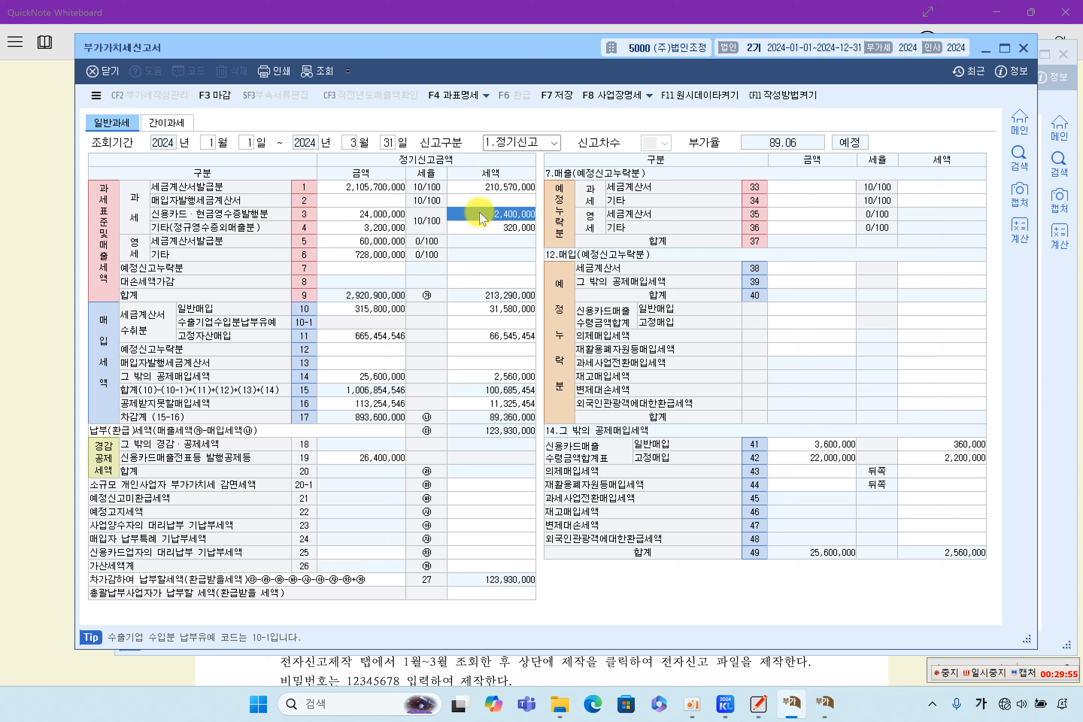
left_click(375, 215)
left_click(483, 220)
left_click(393, 459)
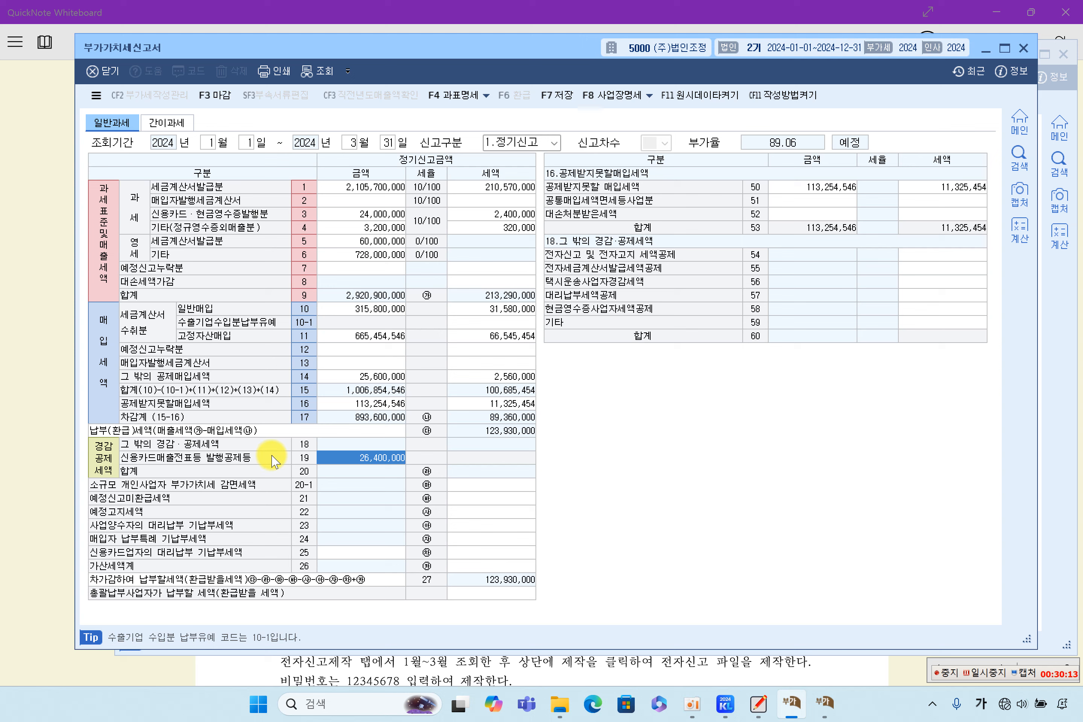
left_click(383, 218)
left_click(491, 214)
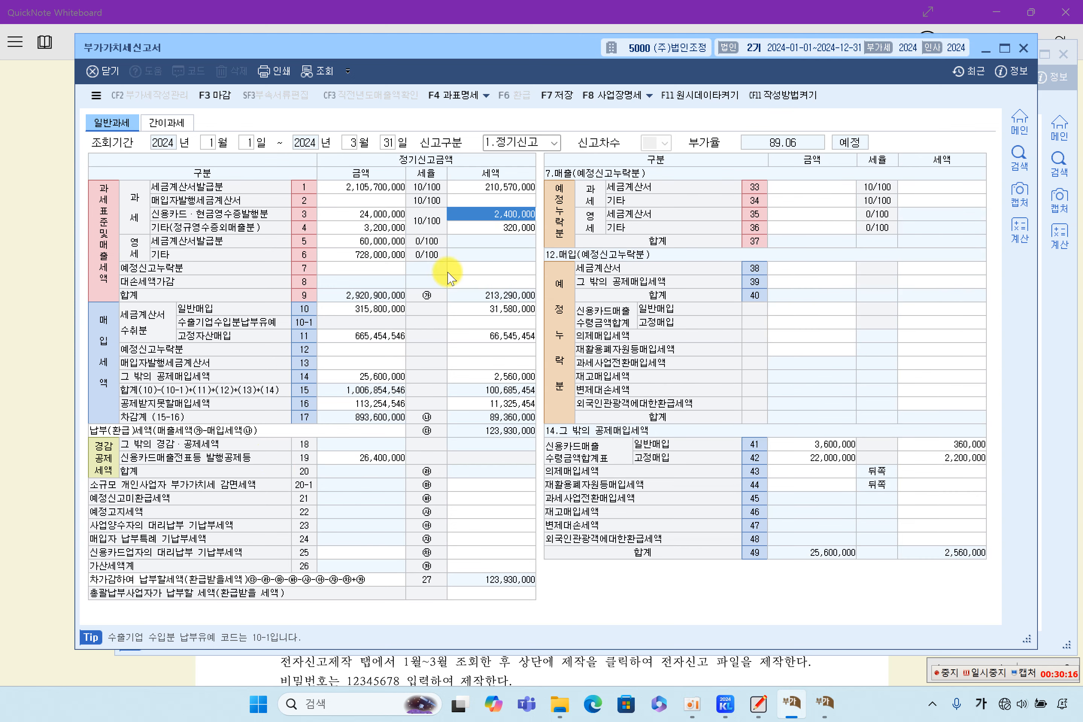
left_click(351, 458)
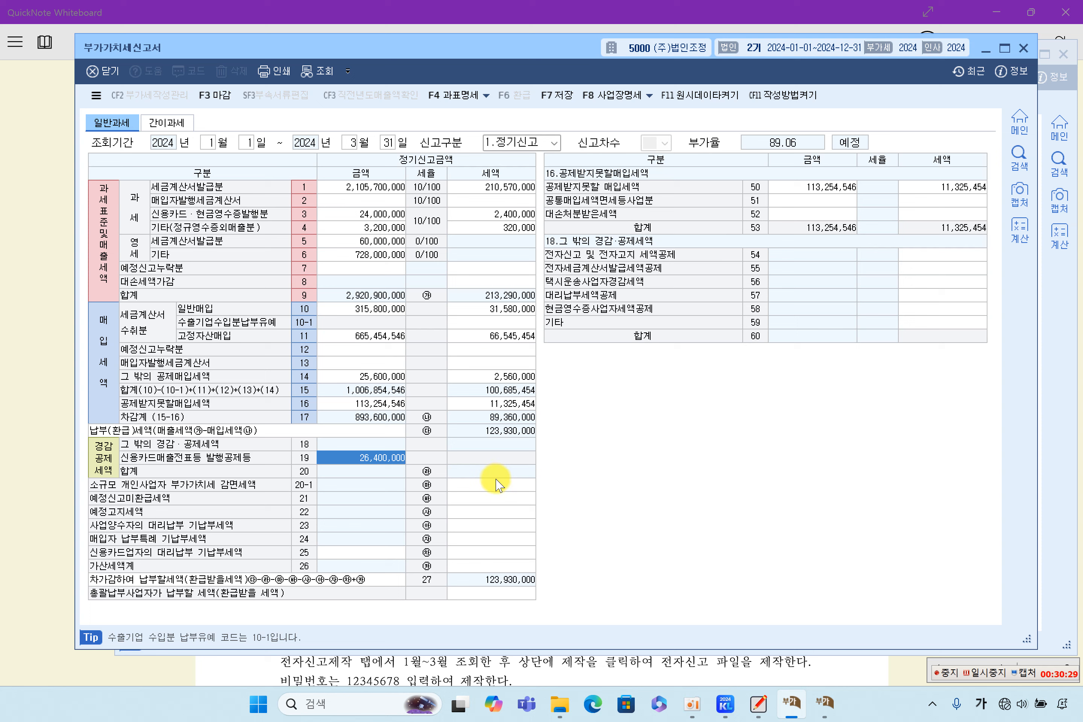
left_click(492, 501)
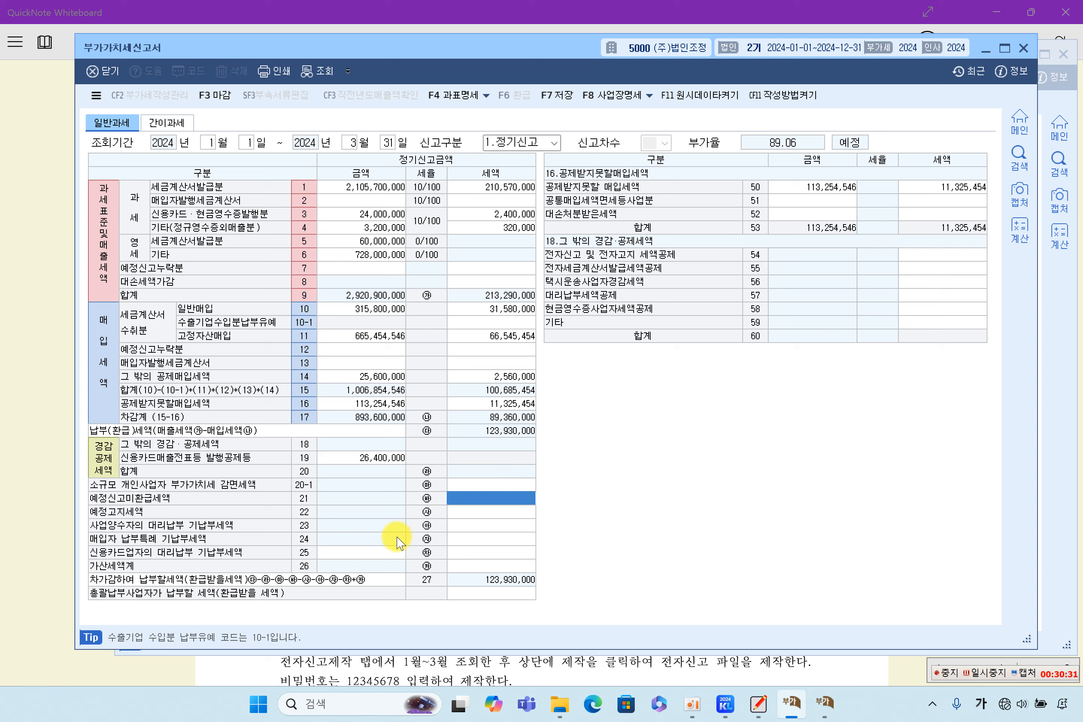
left_click(387, 459)
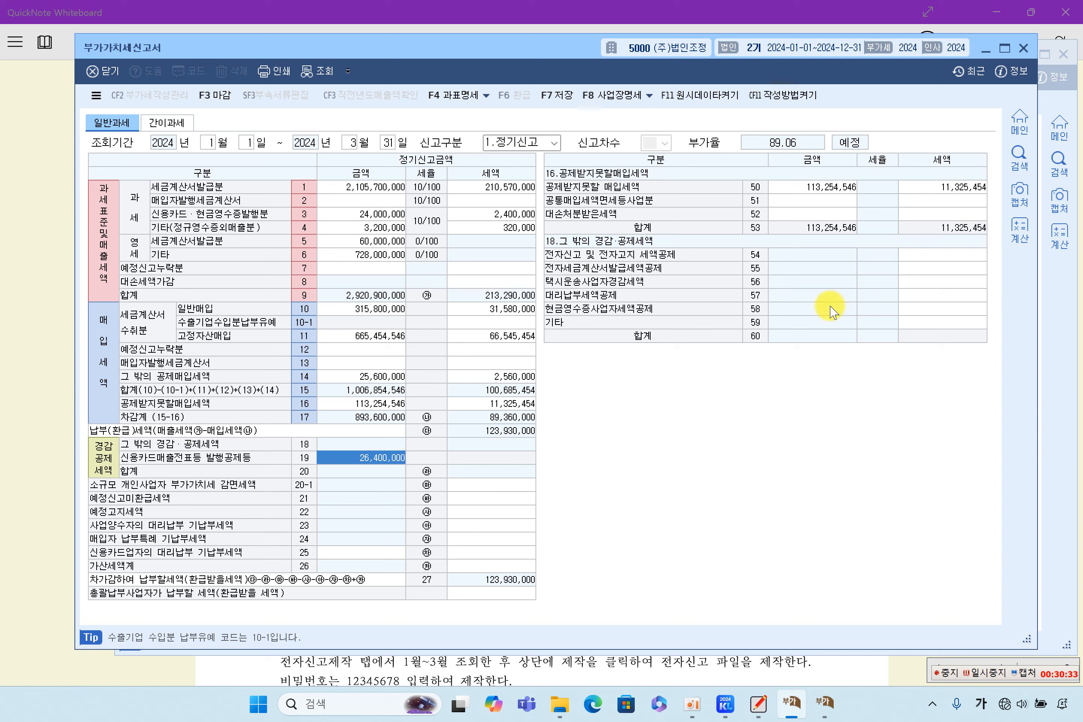
left_click(925, 271)
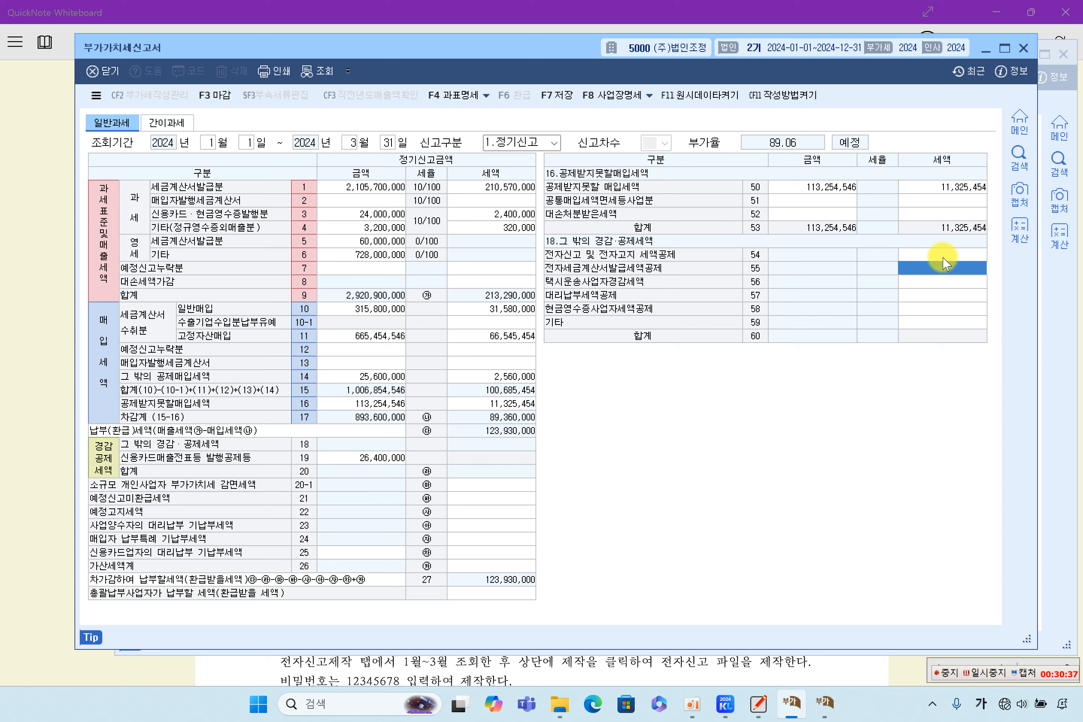
left_click(942, 255)
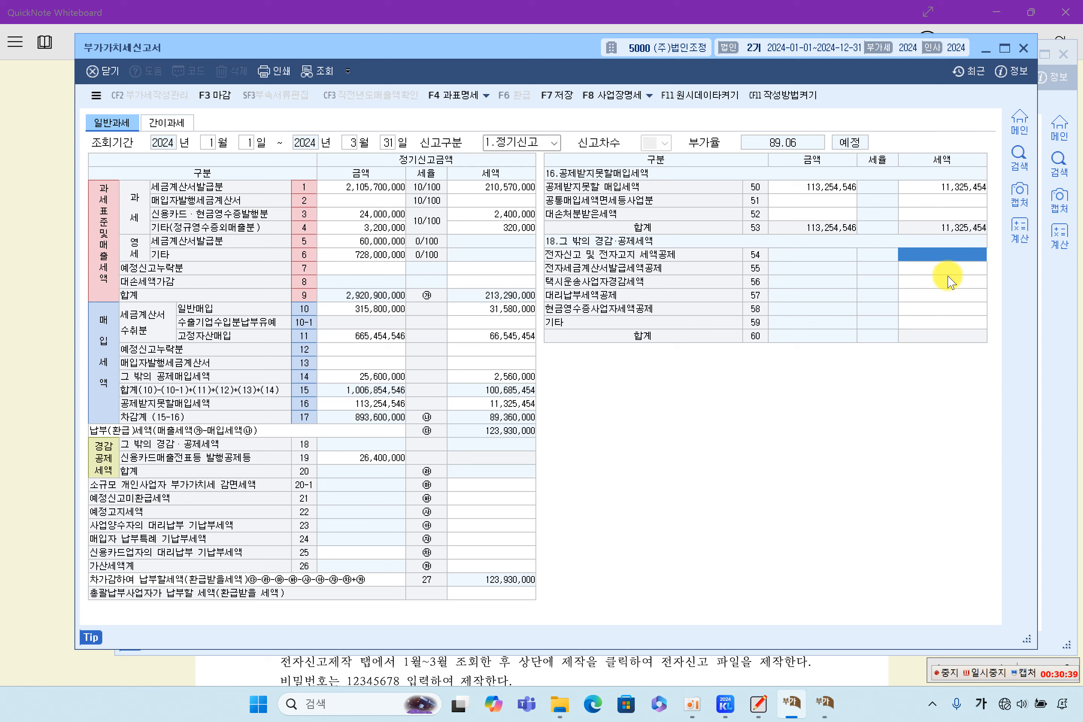
left_click(953, 269)
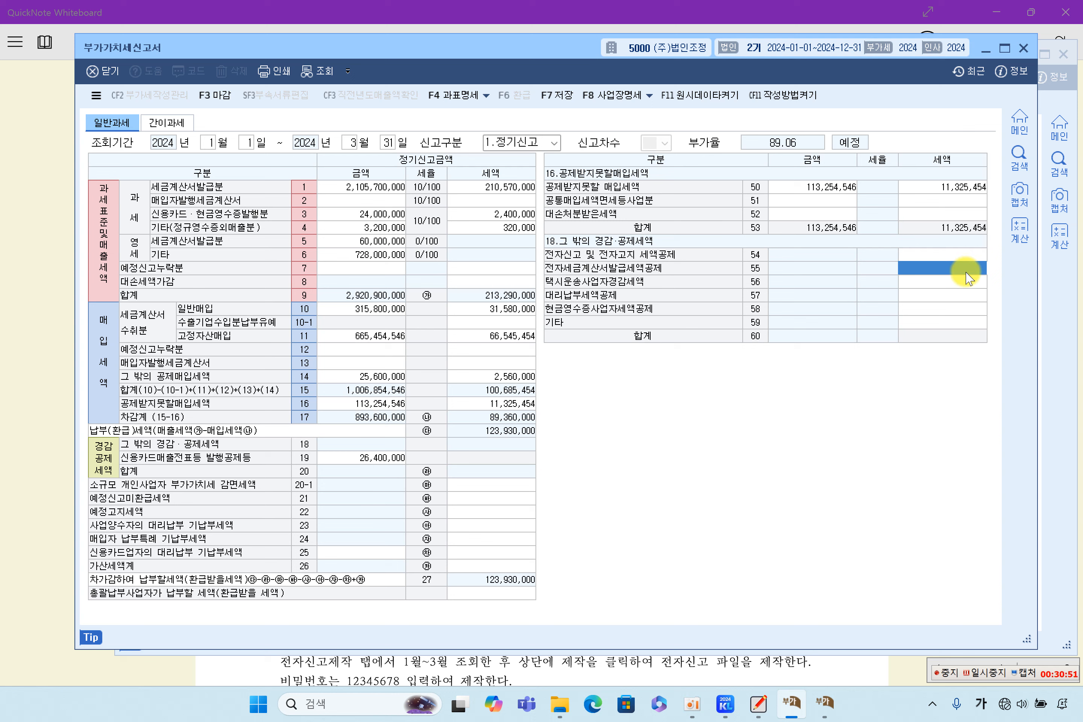
left_click(943, 254)
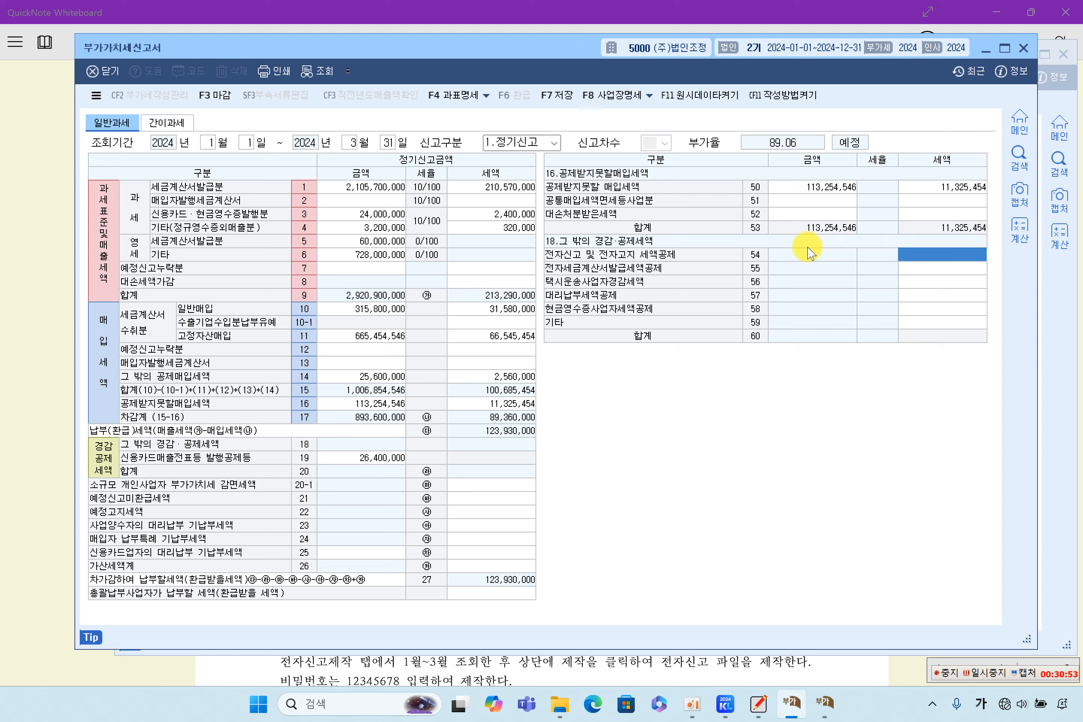
left_click(488, 365)
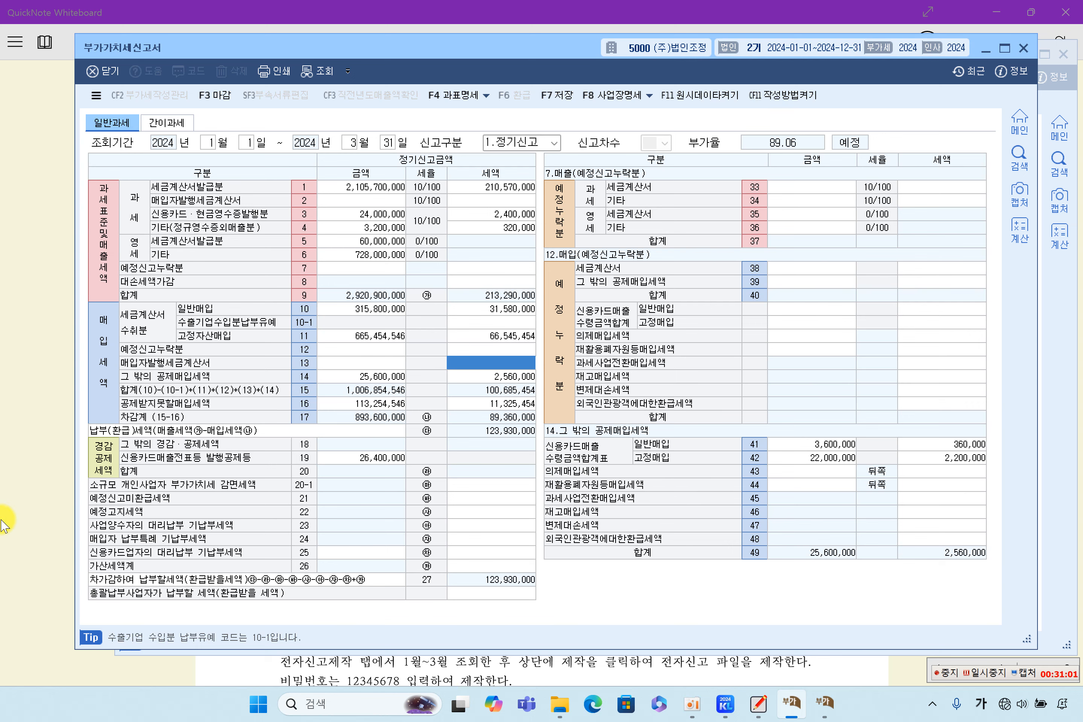
left_click(39, 511)
Step: Highlight the note on closing attached schedules before closing the VAT return
scroll(394, 517, "down", 2)
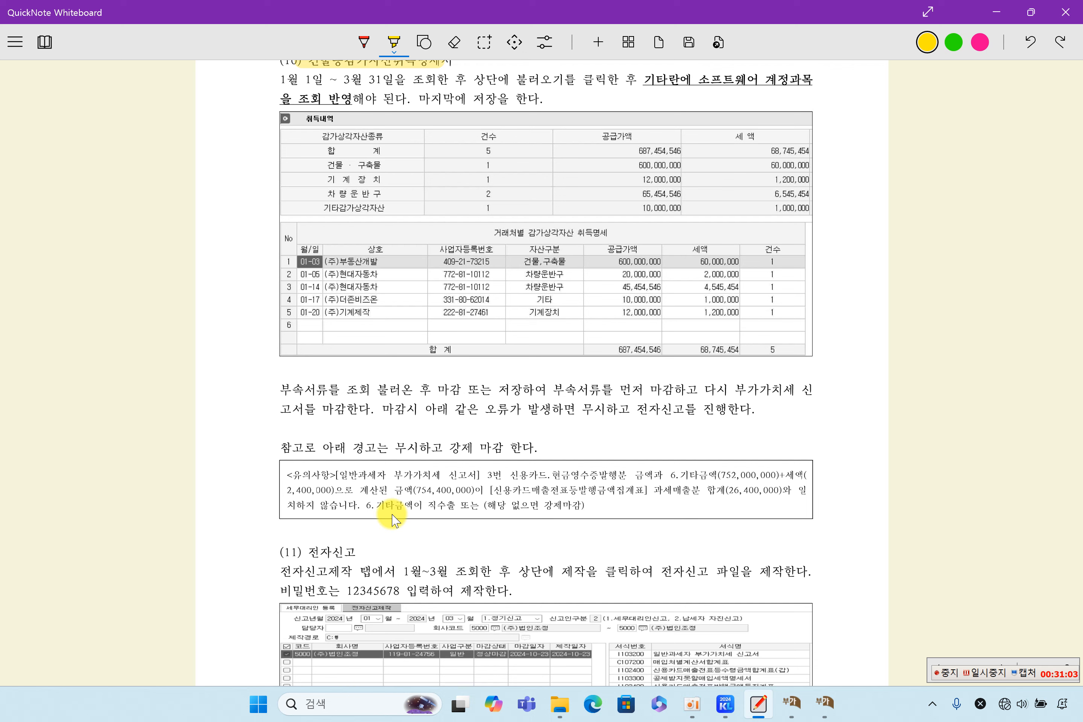
left_click_drag(438, 395, 673, 390)
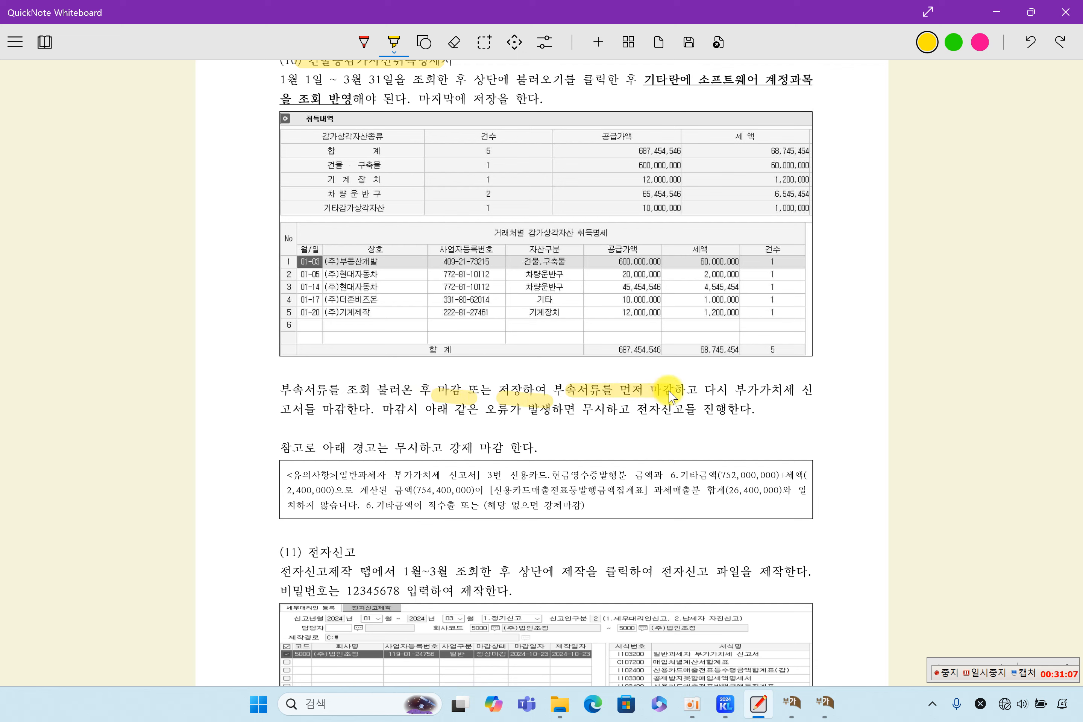
left_click_drag(743, 389, 798, 391)
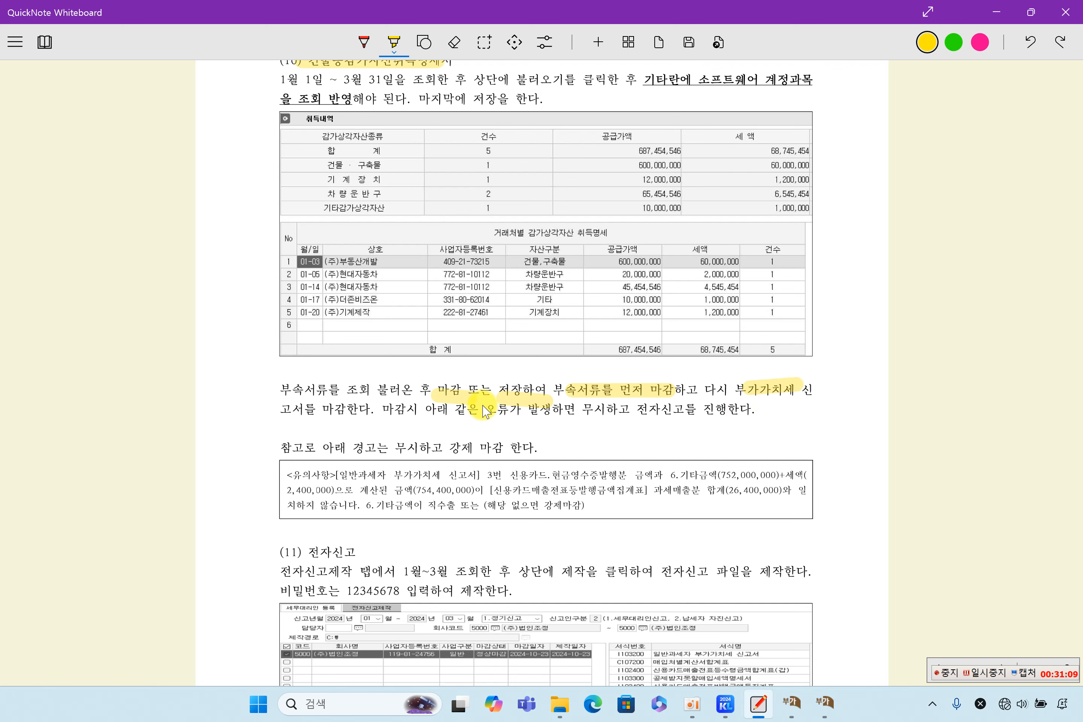
left_click_drag(298, 406, 343, 407)
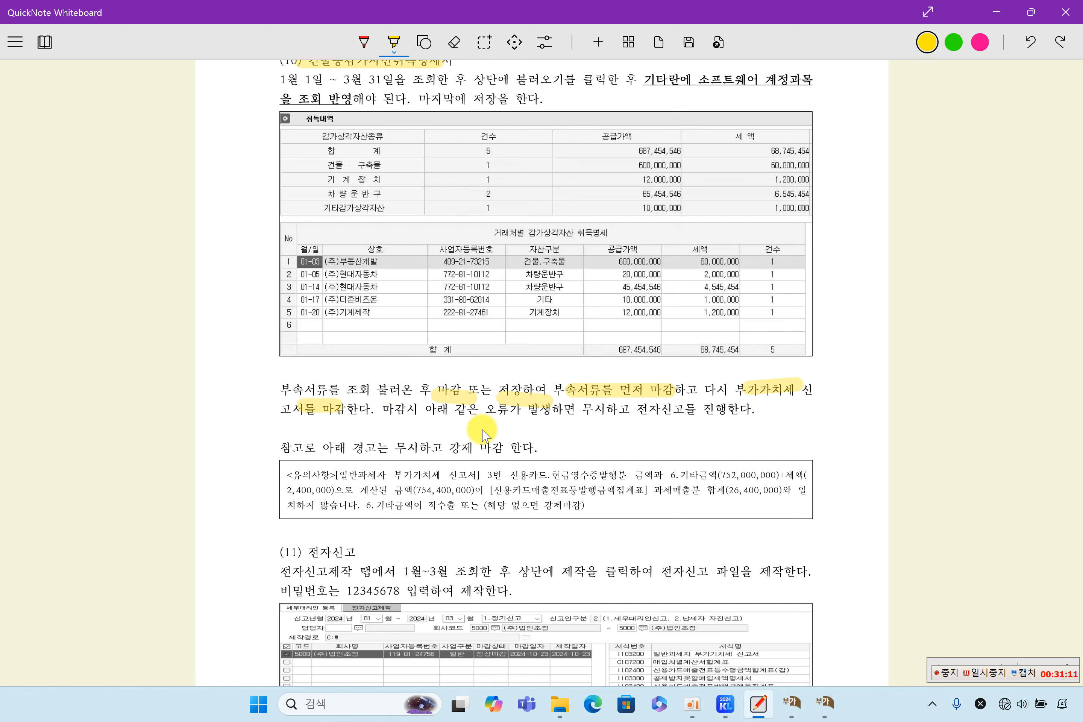
Step: Highlight the forced-close warning, then bring up the 건물등감가상각자산취득명세서
scroll(483, 435, "down", 2)
left_click_drag(292, 385, 586, 384)
left_click_drag(502, 416, 619, 401)
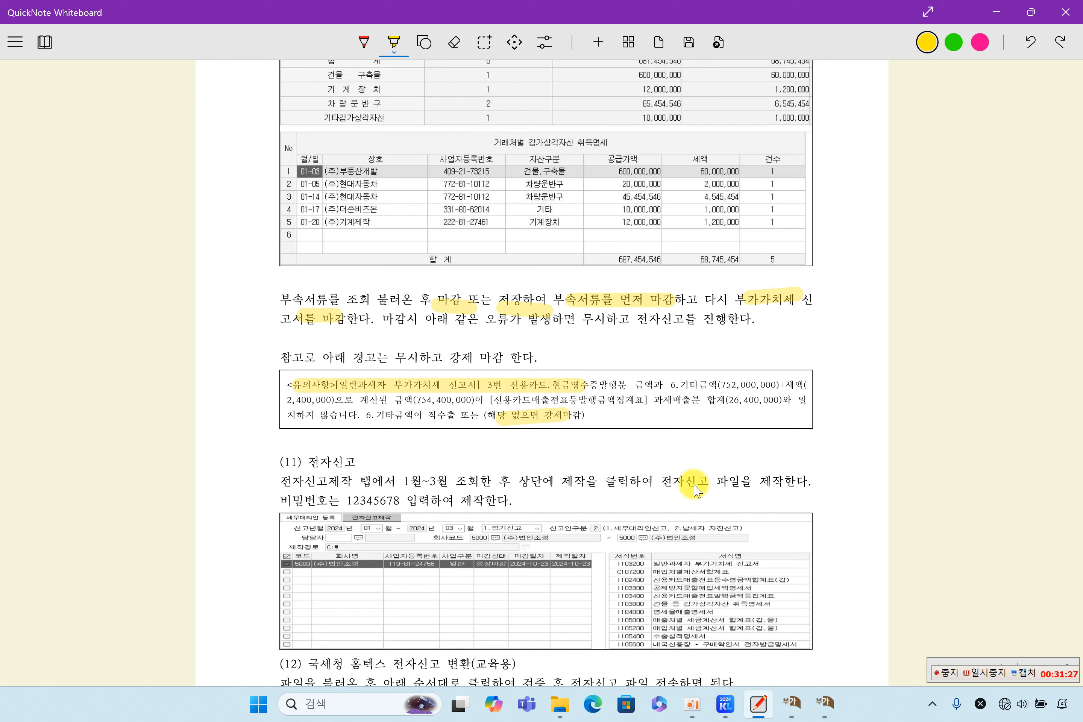
left_click(824, 702)
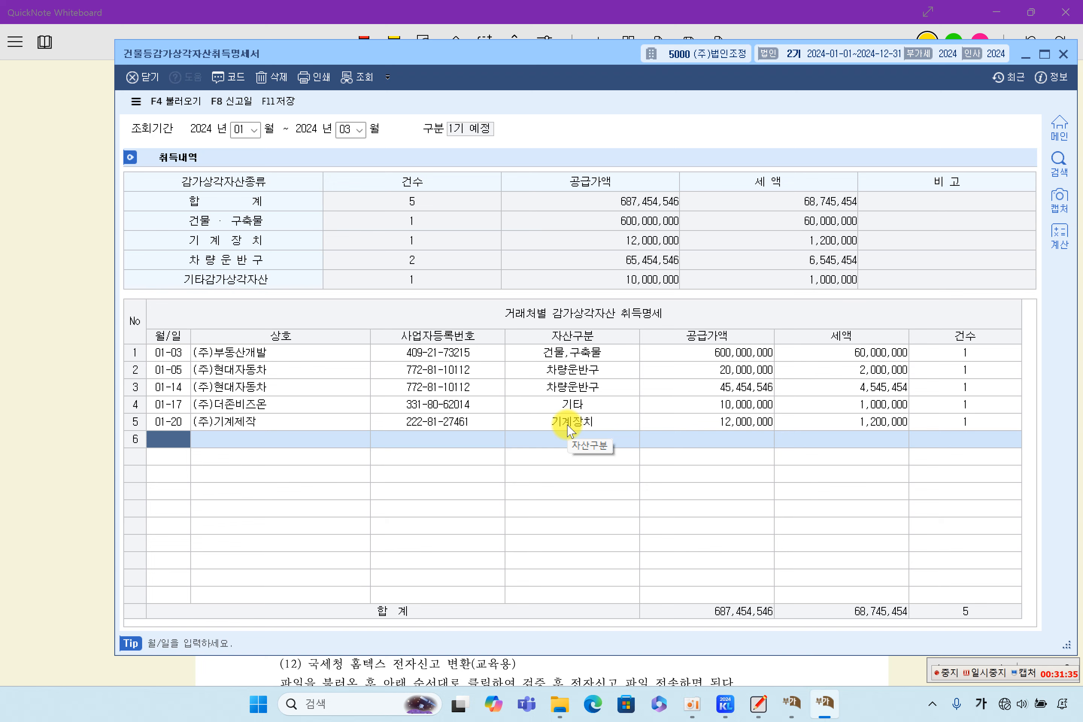
Step: Close the 건물등감가상각자산취득명세서 without saving its changes
left_click_drag(588, 66, 563, 72)
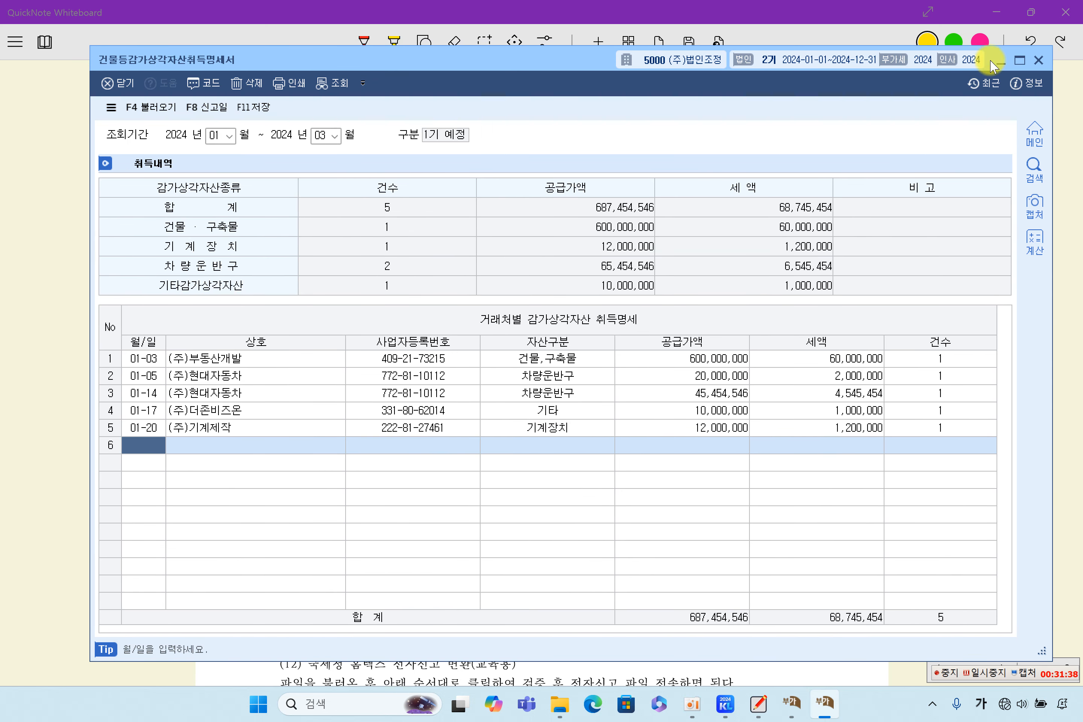
left_click(1038, 60)
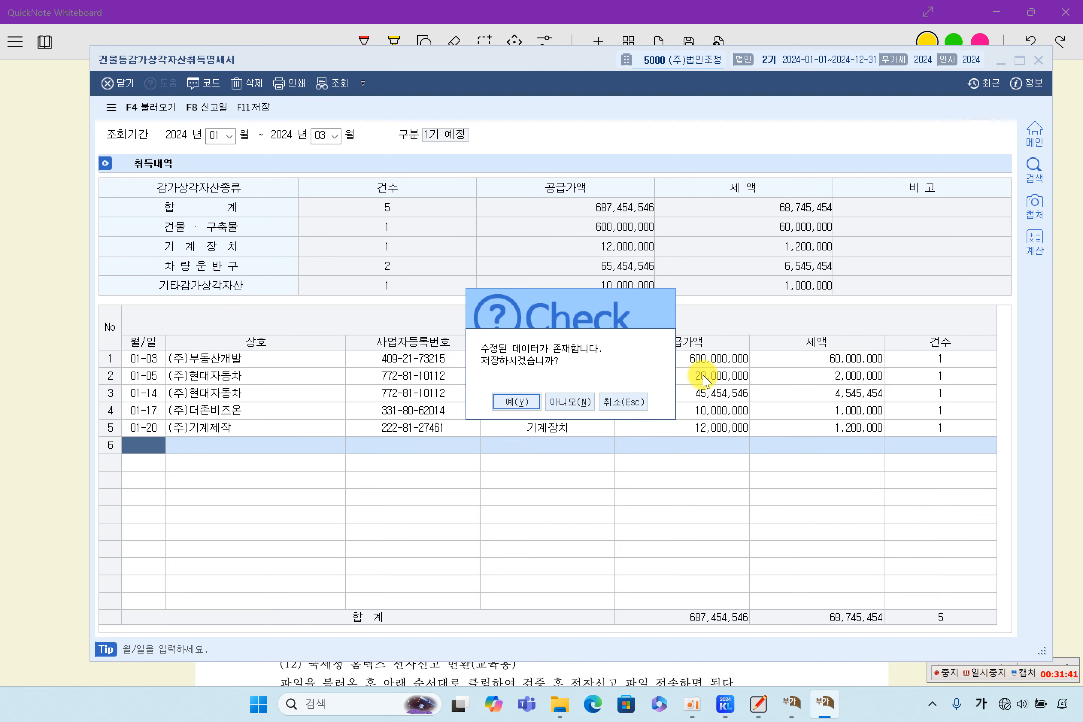
left_click(549, 402)
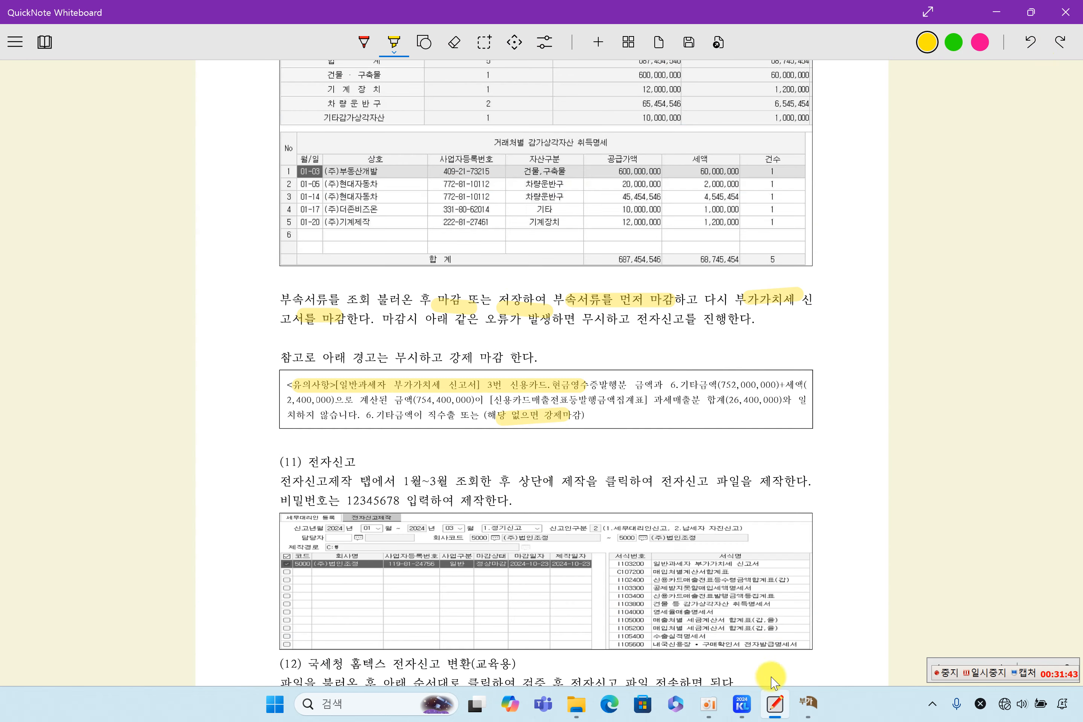
Step: Return to the 부가가치세신고서, then switch back to the whiteboard notes
left_click(808, 702)
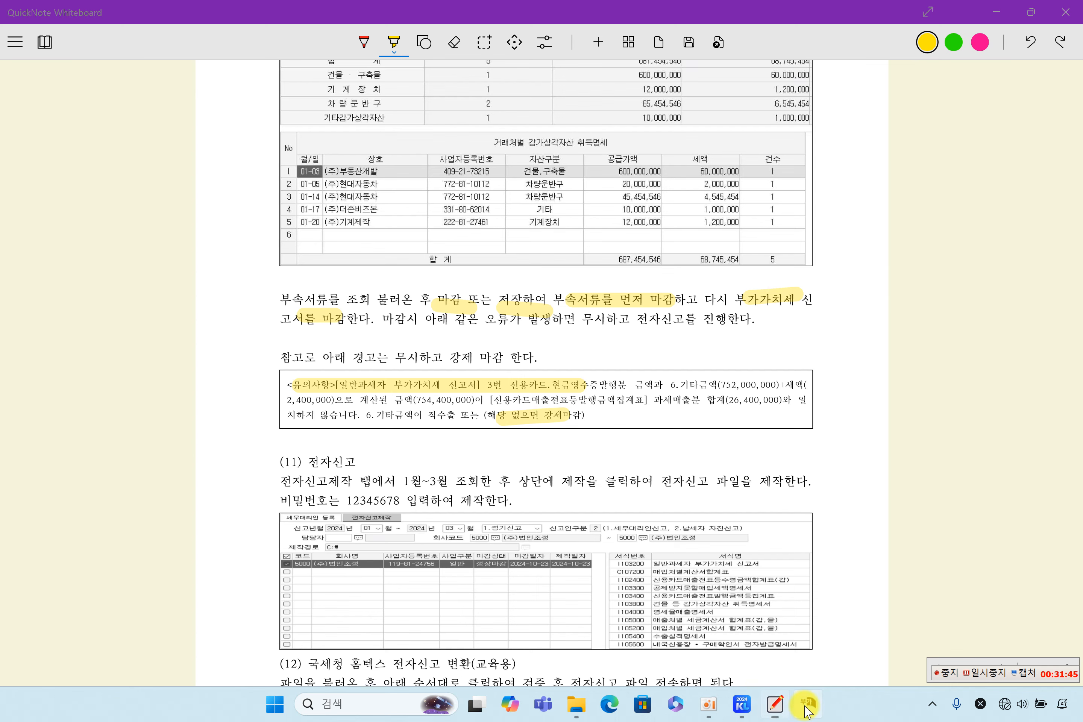
left_click(373, 270)
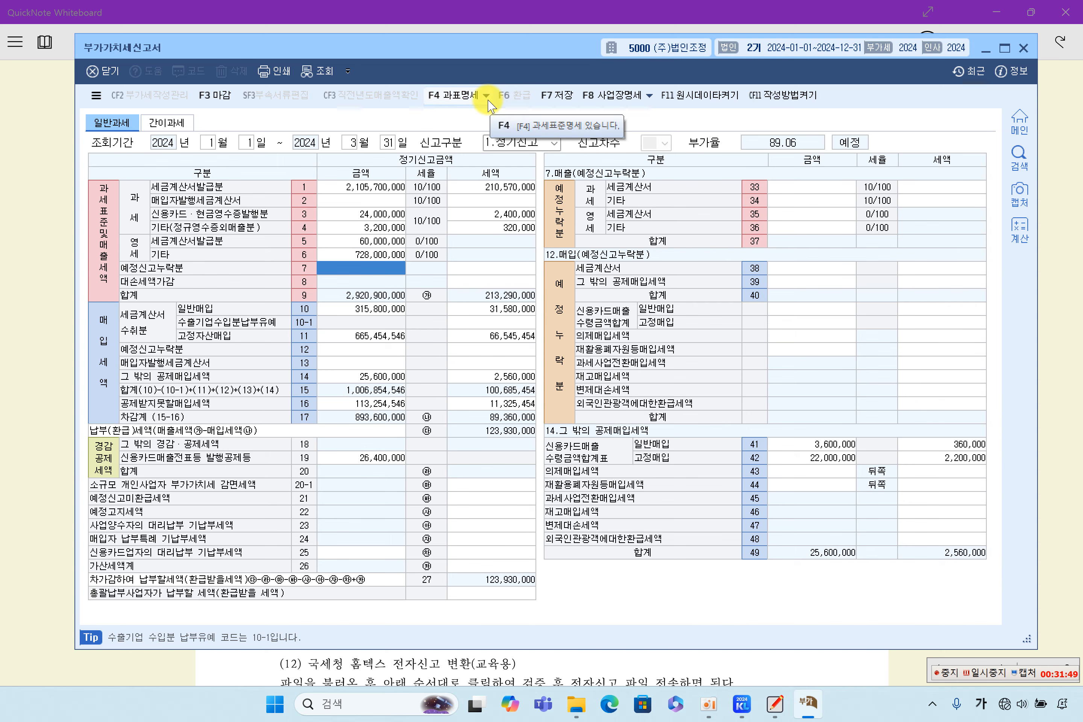
left_click(34, 336)
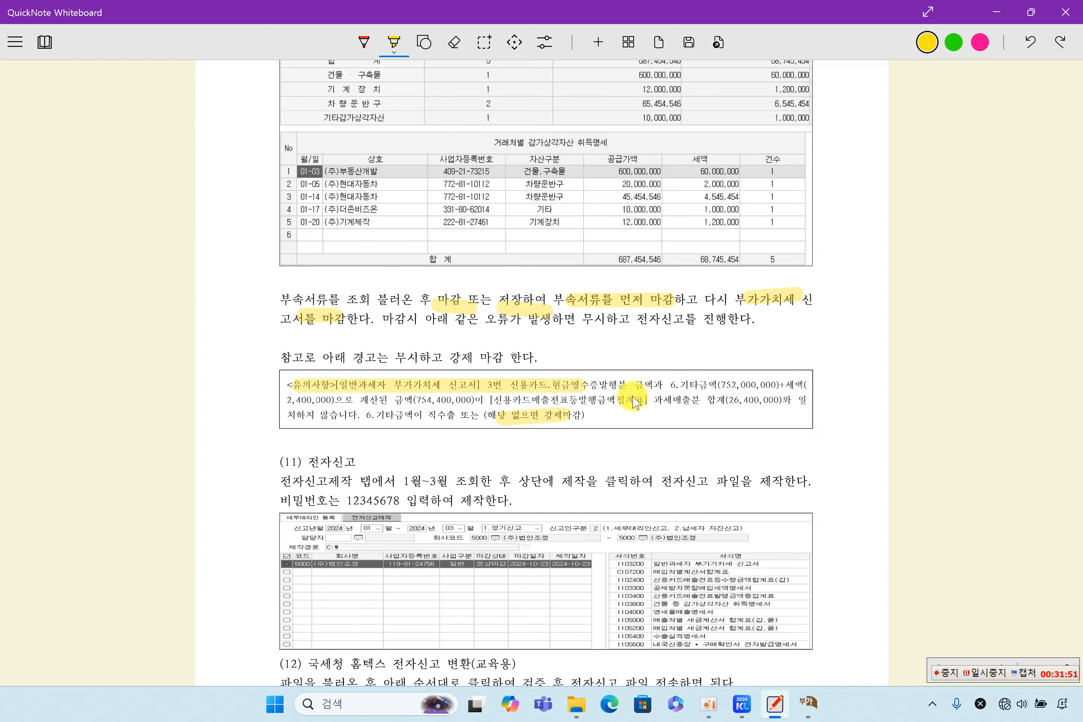
Step: Scroll the whiteboard to the 과세표준명세 and 영세율 상호주의 notes, then restore the 부가가치세신고서
scroll(635, 400, "down", 5)
scroll(634, 400, "down", 10)
scroll(635, 400, "up", 20)
scroll(635, 401, "up", 20)
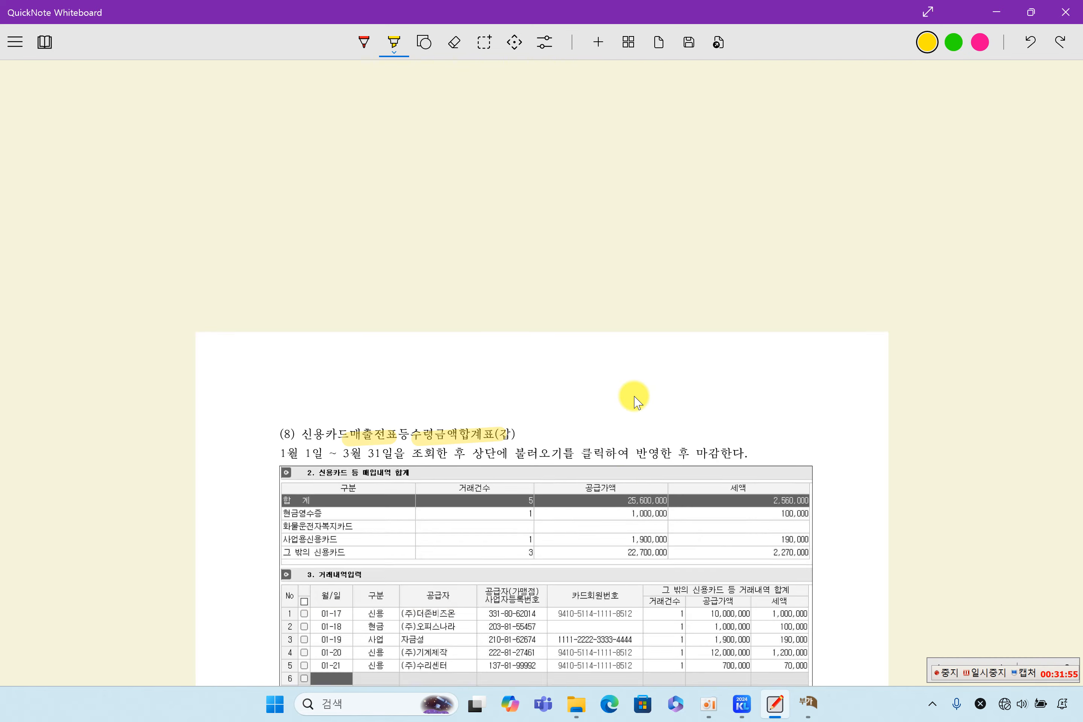
scroll(636, 401, "down", 20)
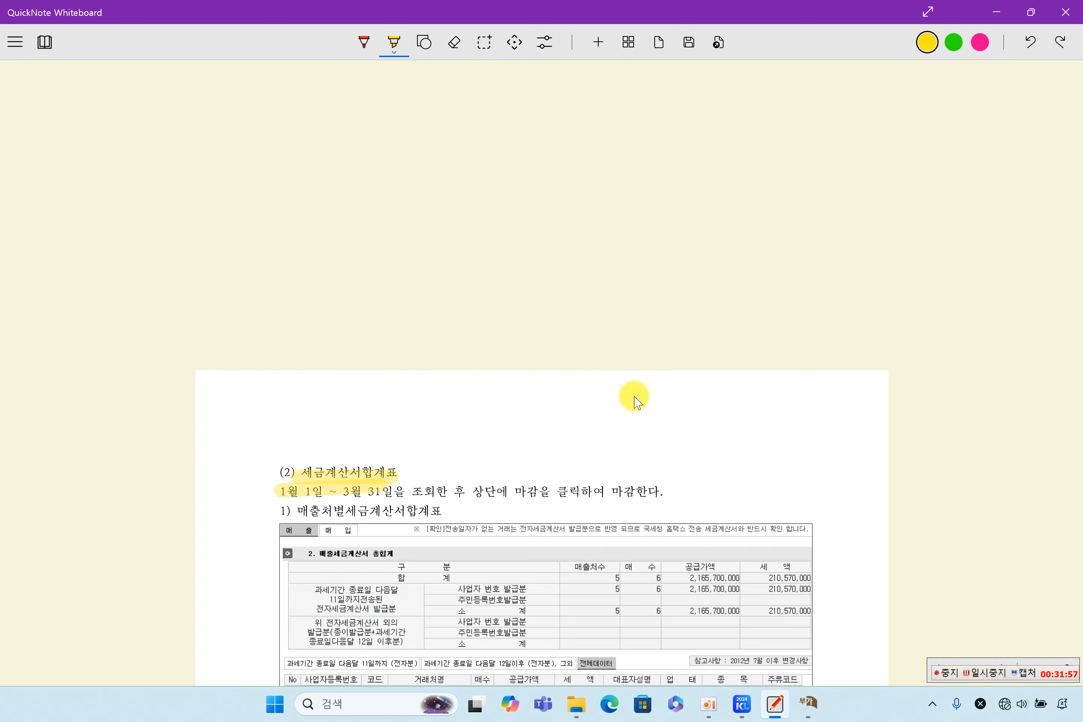
scroll(636, 401, "up", 3)
scroll(636, 401, "down", 15)
scroll(636, 402, "down", 2)
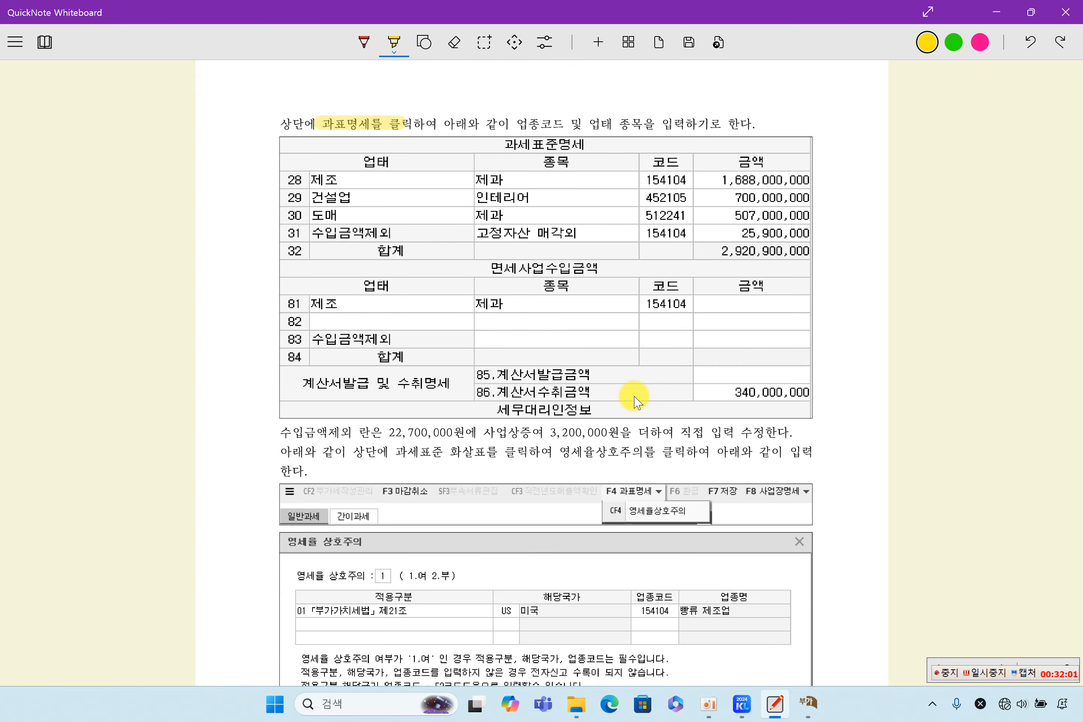
left_click(809, 702)
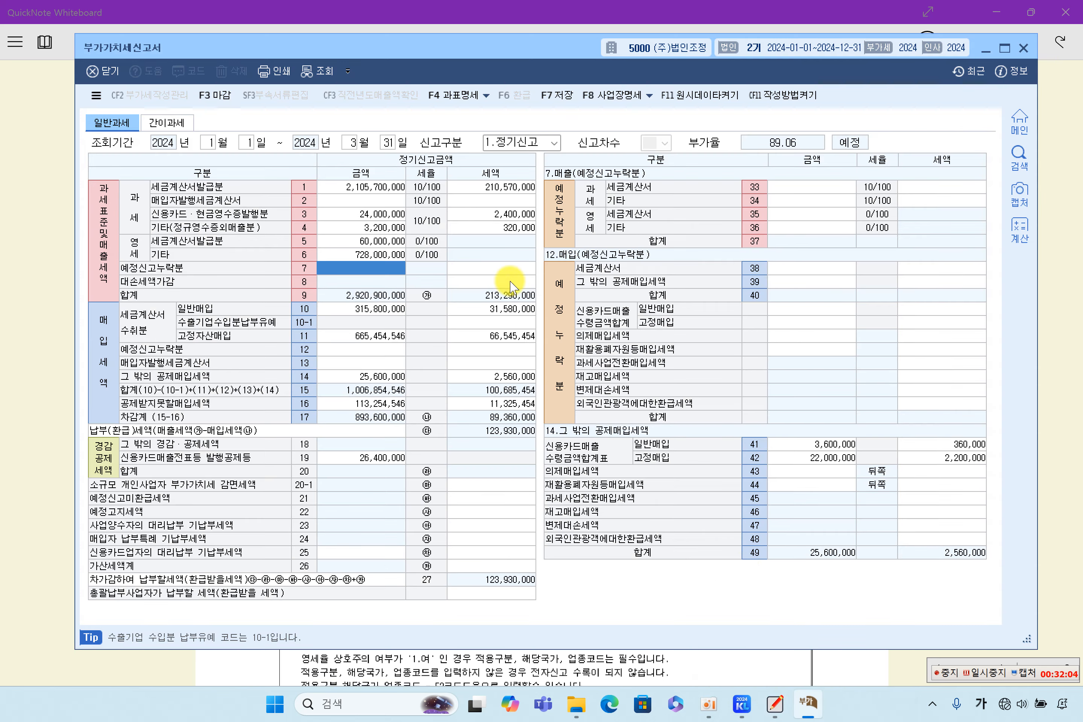
Step: Open the 과세표준명세 and check rows 28–30, including row 29's 700,000,000
left_click(454, 96)
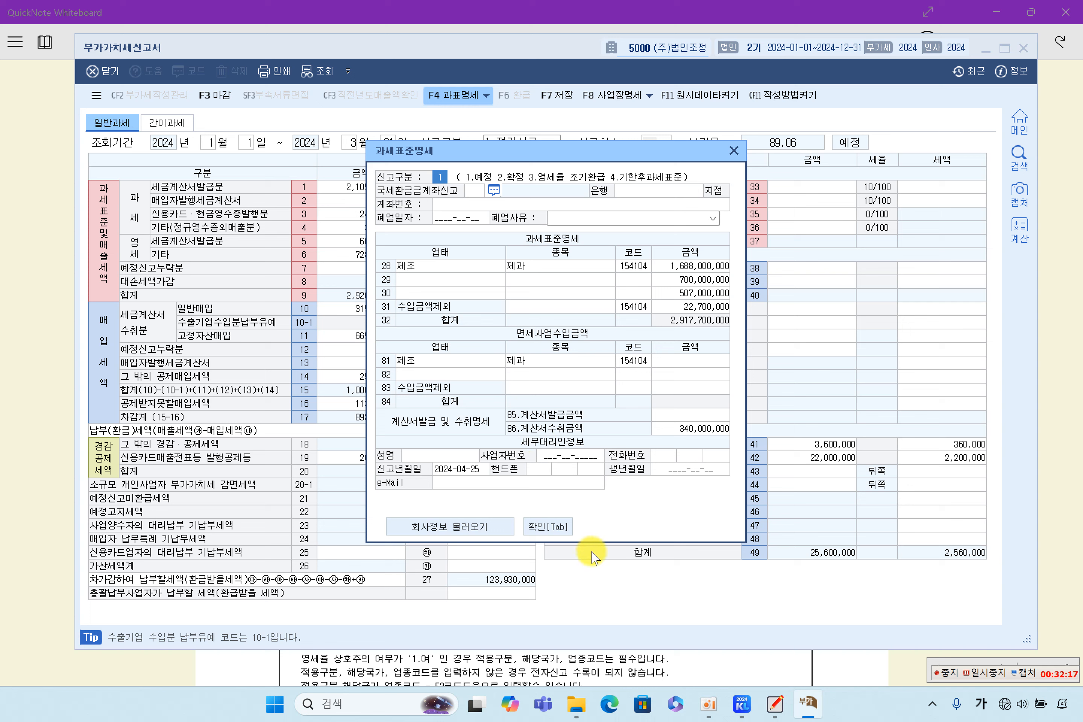
left_click(673, 279)
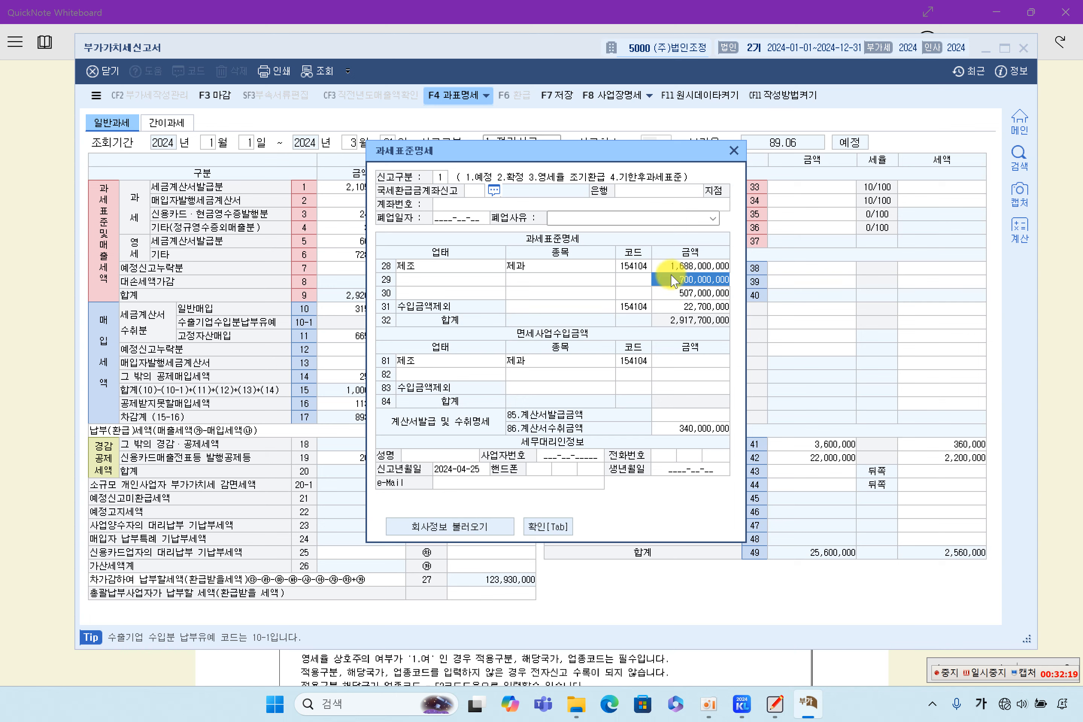
left_click(494, 292)
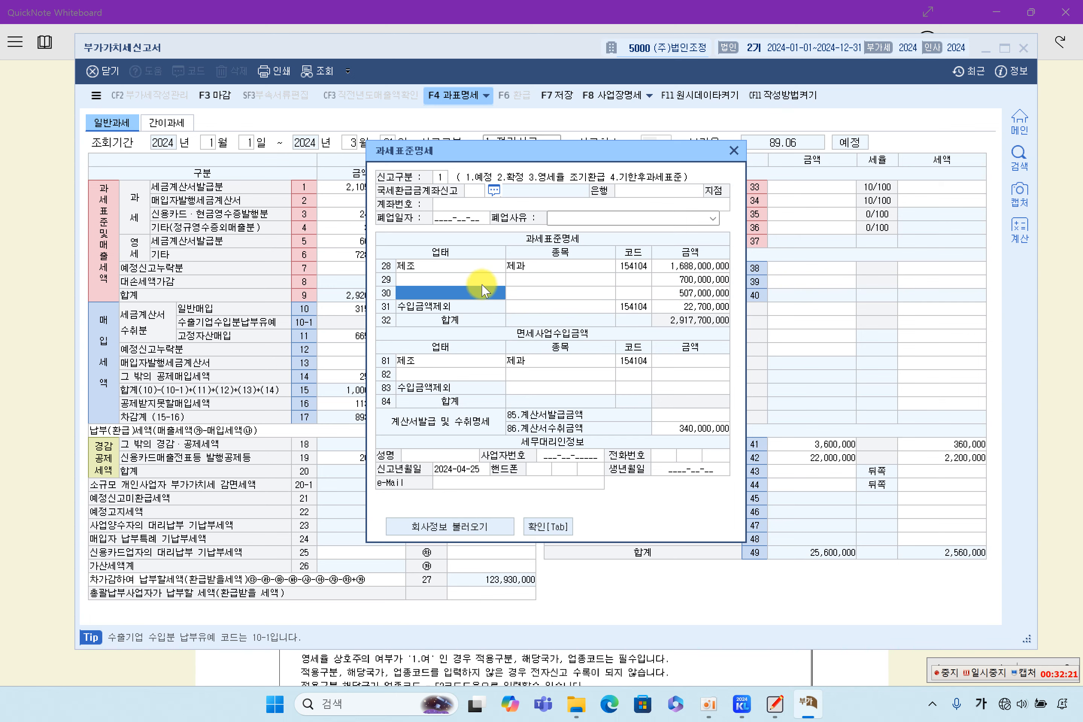
left_click_drag(670, 152, 870, 127)
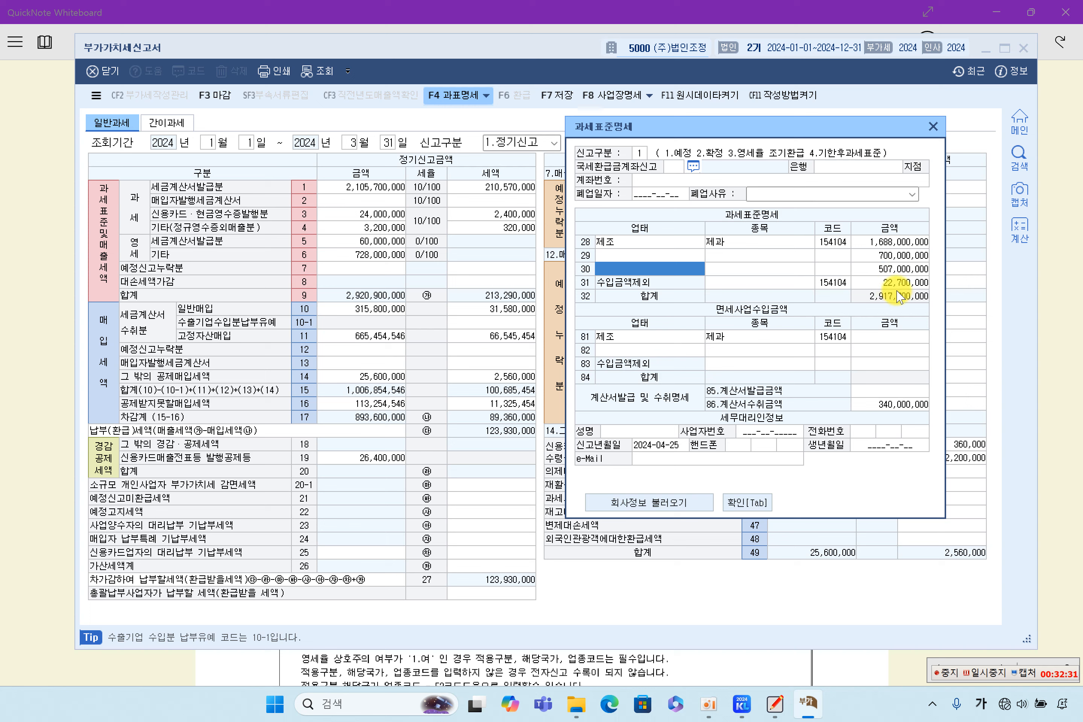
Step: Check row 31's 22,700,000 excluded revenue, then highlight 수입금액제외 in the exercise notes
left_click(887, 282)
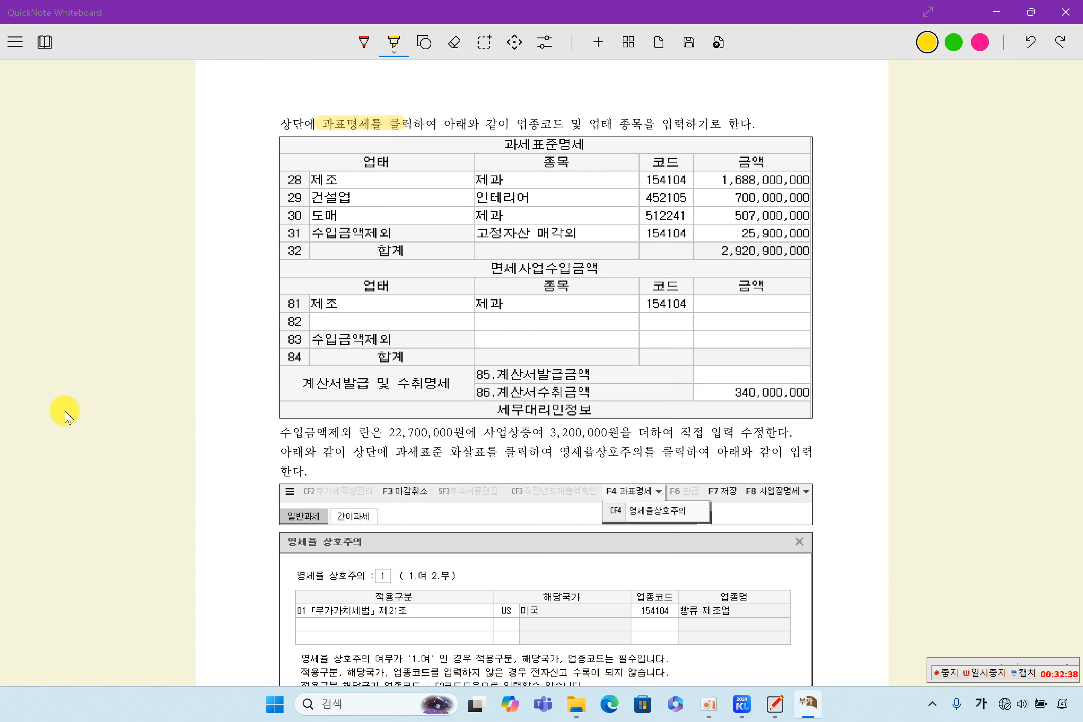
left_click(64, 411)
left_click_drag(286, 434, 459, 436)
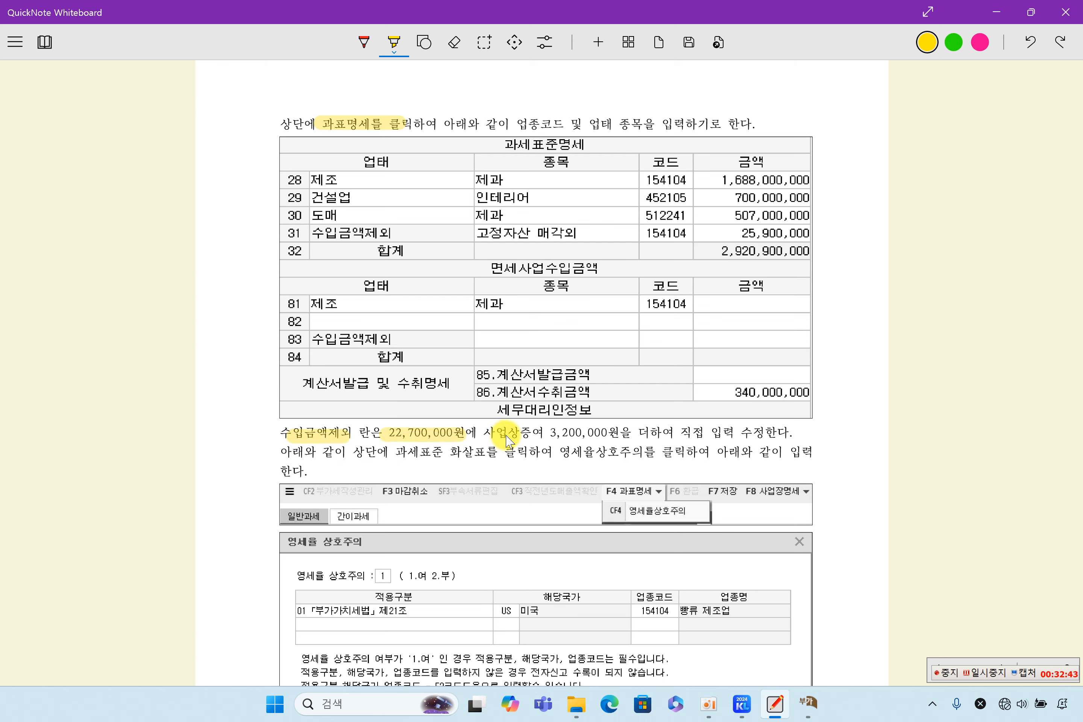
Step: Highlight 사업상증여 3,200,000원 and the 직접 입력 instruction in the note
left_click_drag(551, 434, 616, 434)
left_click_drag(484, 435, 550, 436)
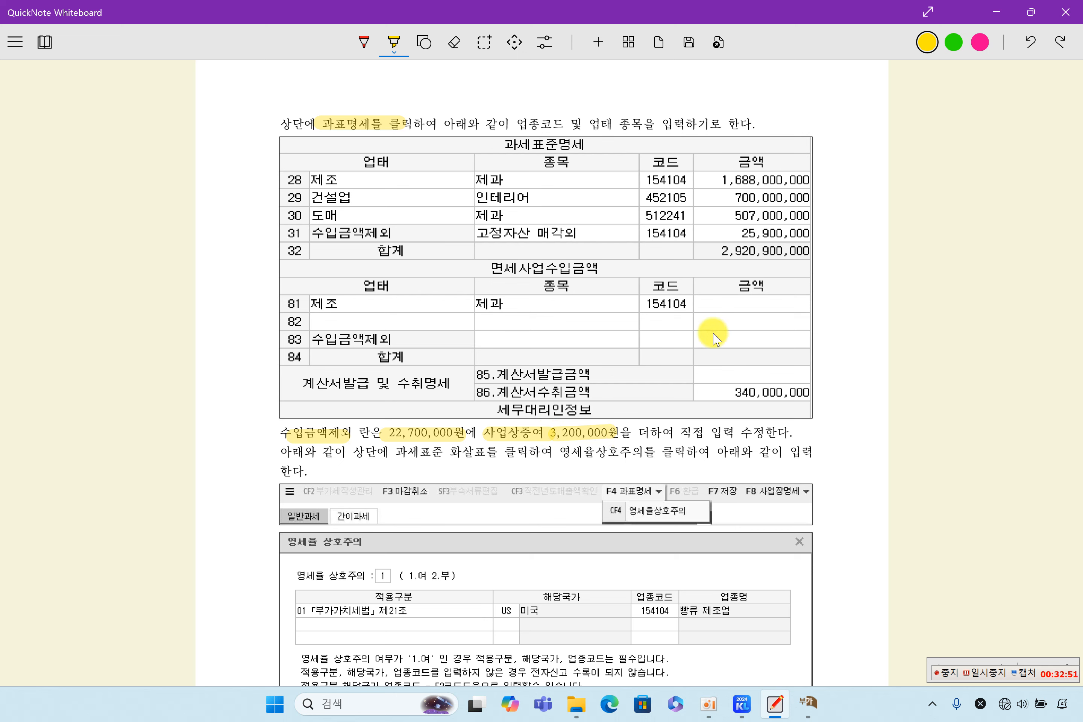
left_click_drag(653, 435, 726, 439)
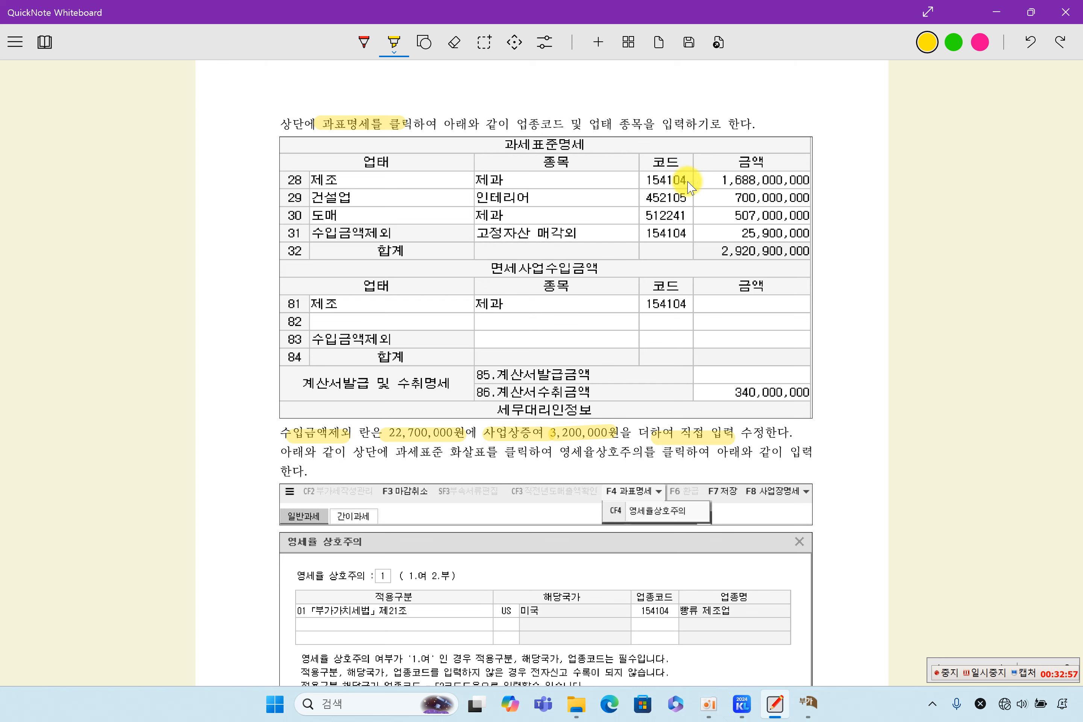
Step: Highlight codes 154104, 452105 and 512241 in the 과세표준명세 table
left_click_drag(648, 177, 718, 175)
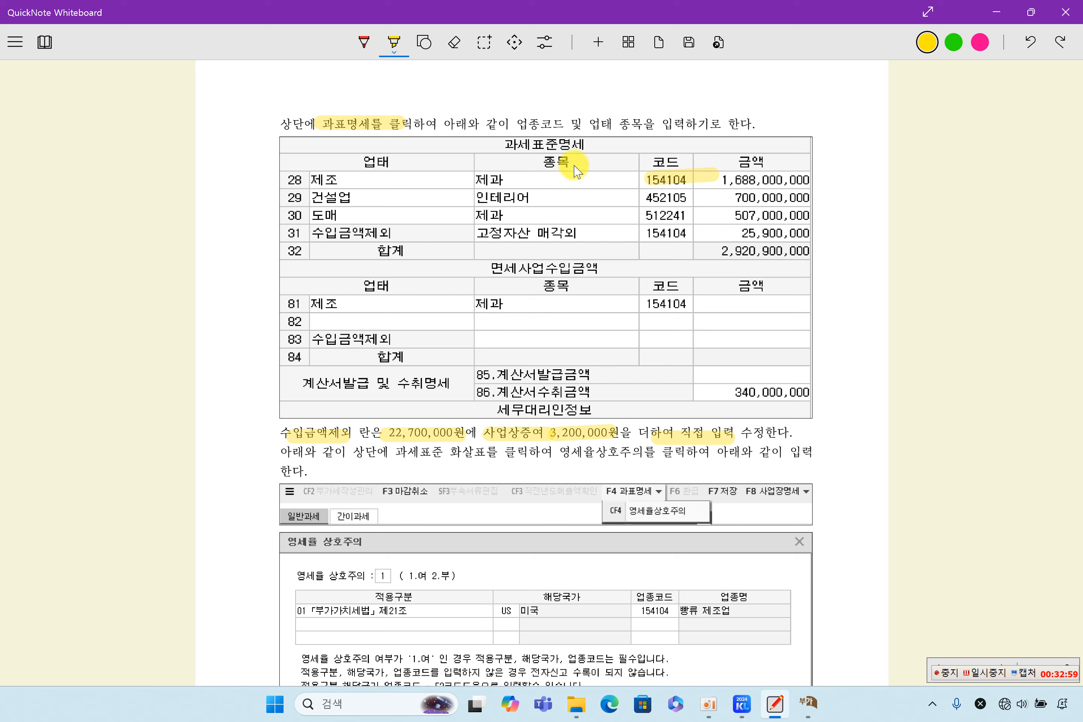
left_click_drag(634, 197, 703, 199)
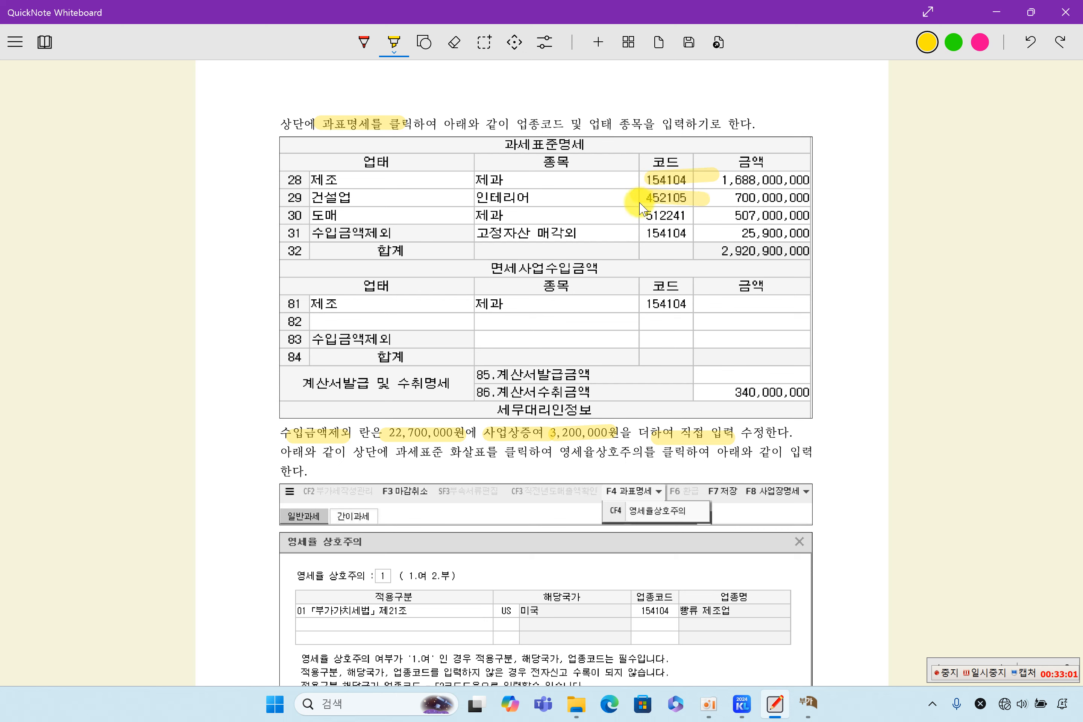
mouse_move(637, 217)
left_mouse_down()
mouse_move(691, 215)
mouse_move(689, 235)
mouse_move(706, 232)
left_mouse_up()
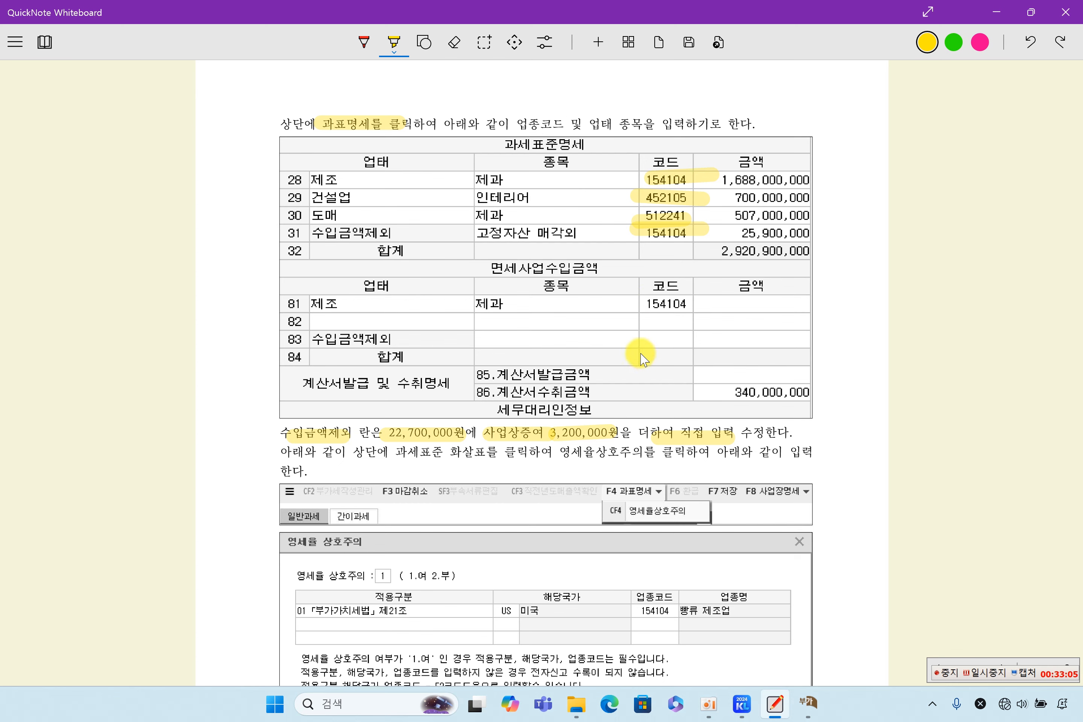
Step: Set 과세표준명세 row 29 to code 452105 with 건설업/인테리어
left_click(810, 704)
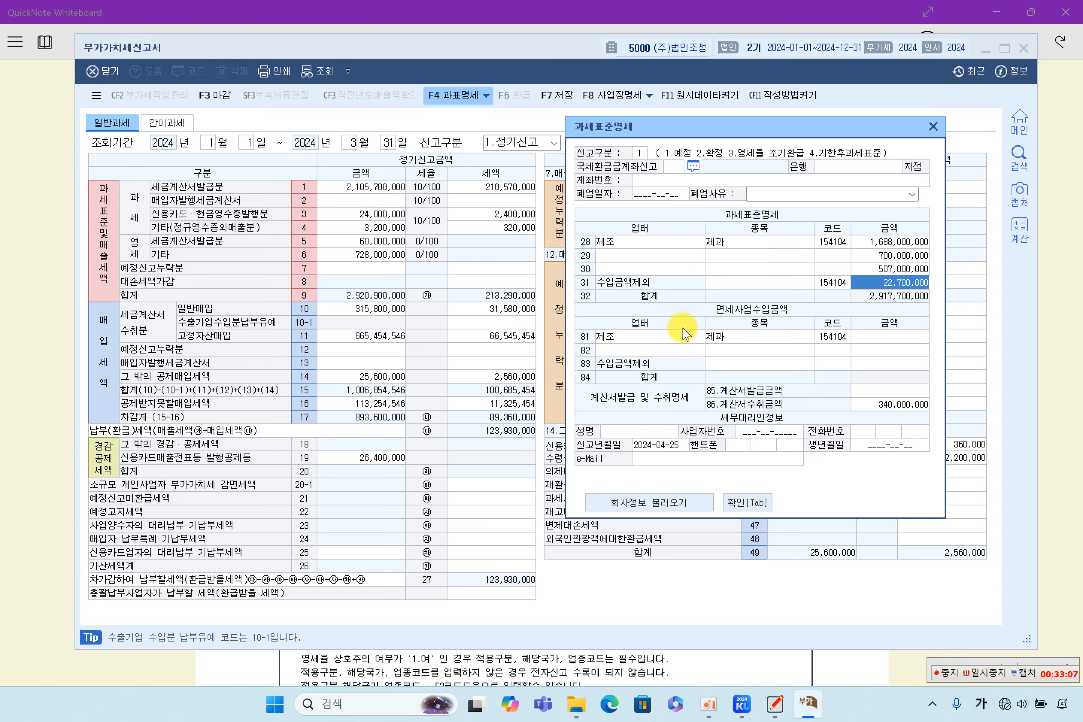
left_click(834, 246)
left_click(838, 256)
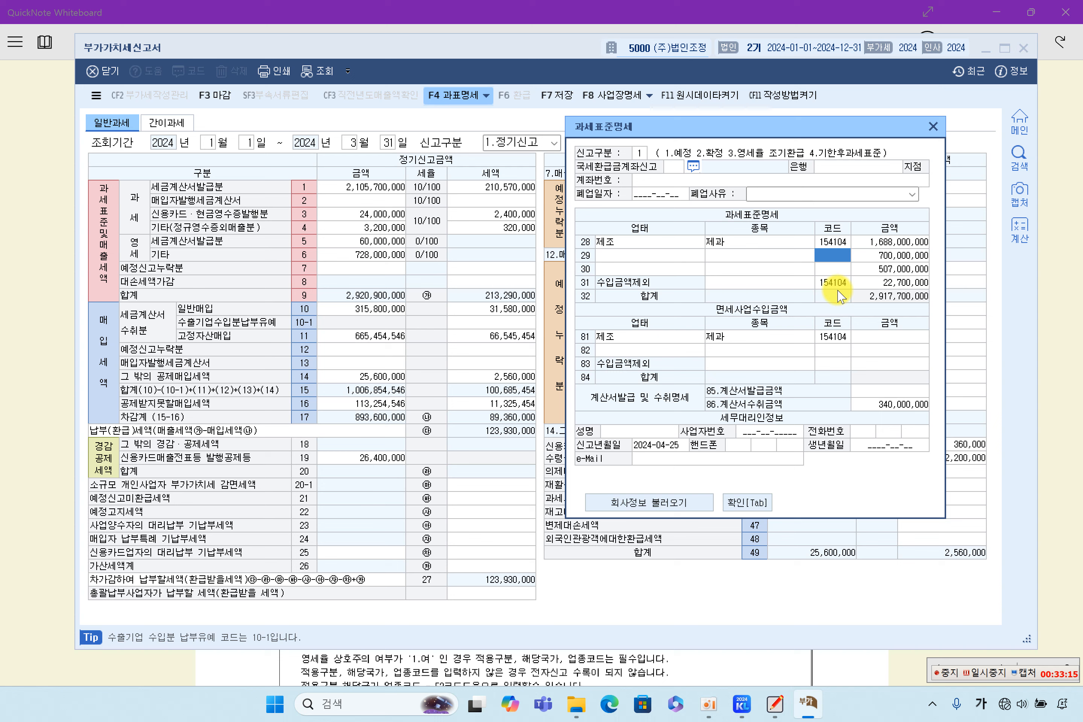
type("4")
type("52105")
key("Return")
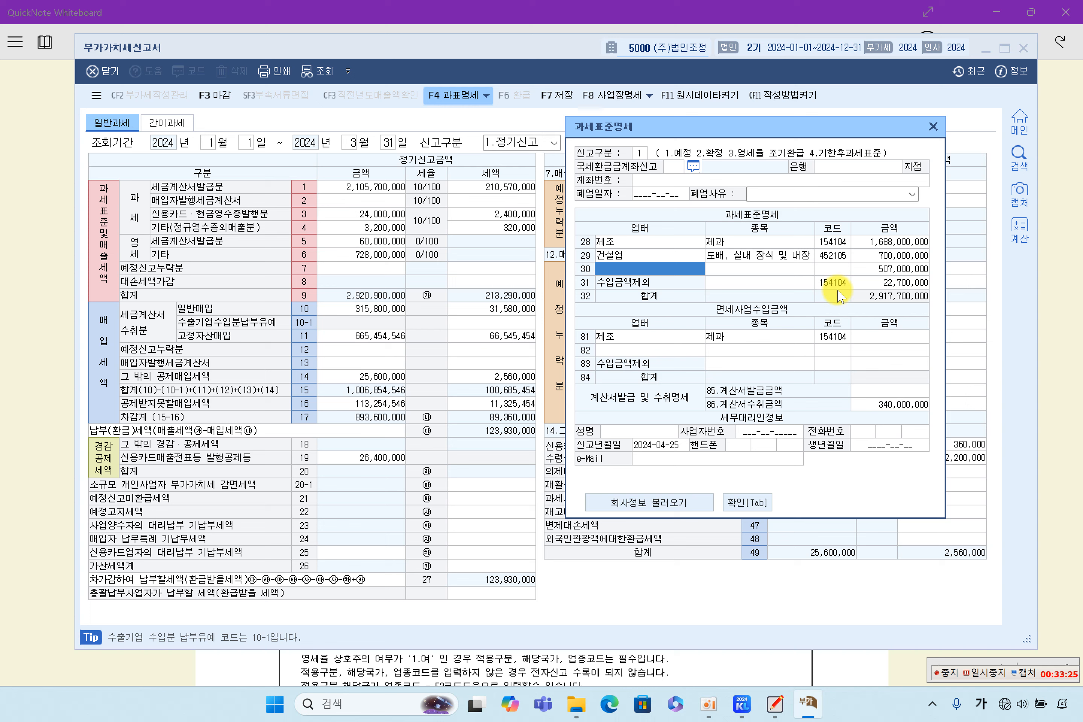
key("Up")
key("Right")
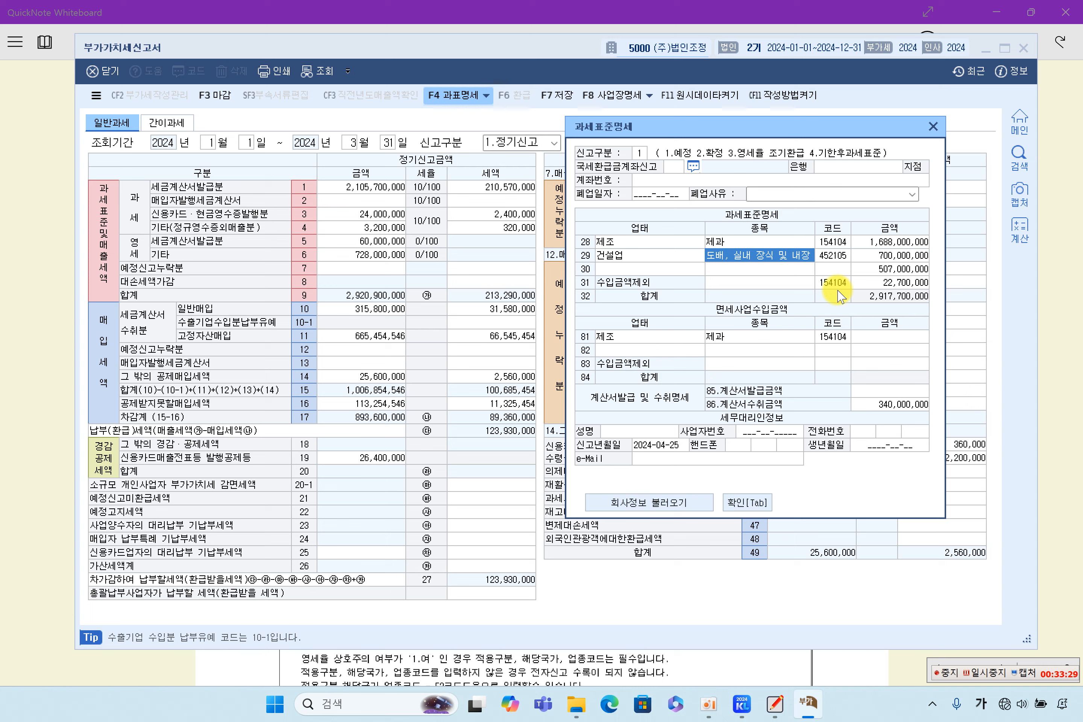
type("ㅇ")
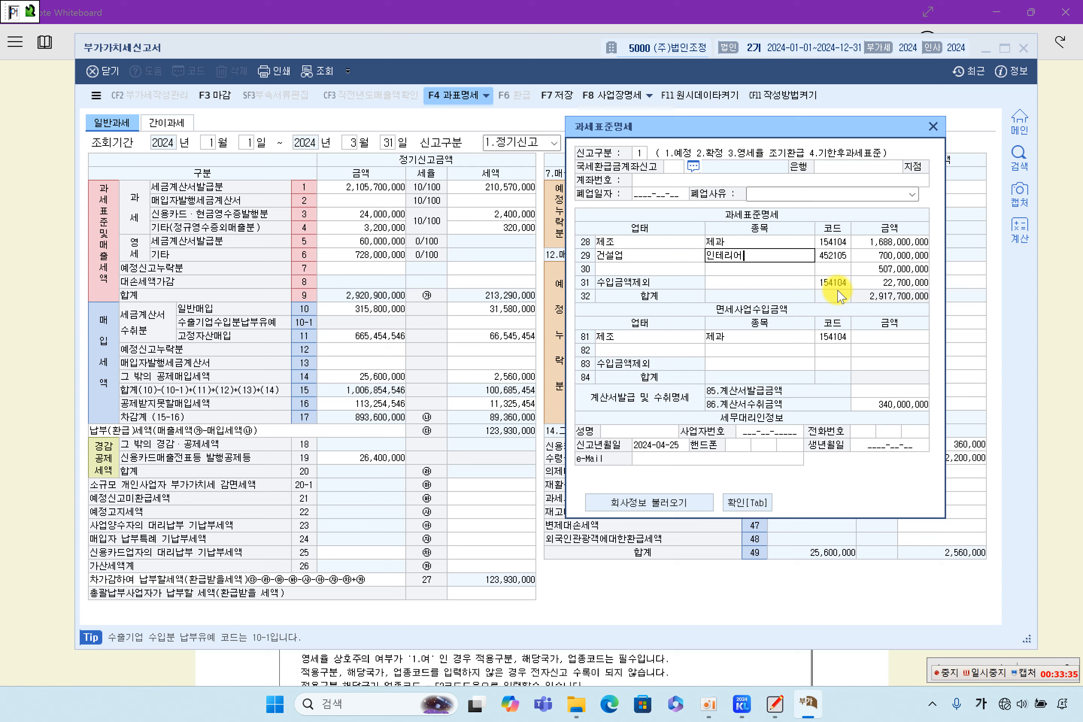
key("Return")
key("Return")
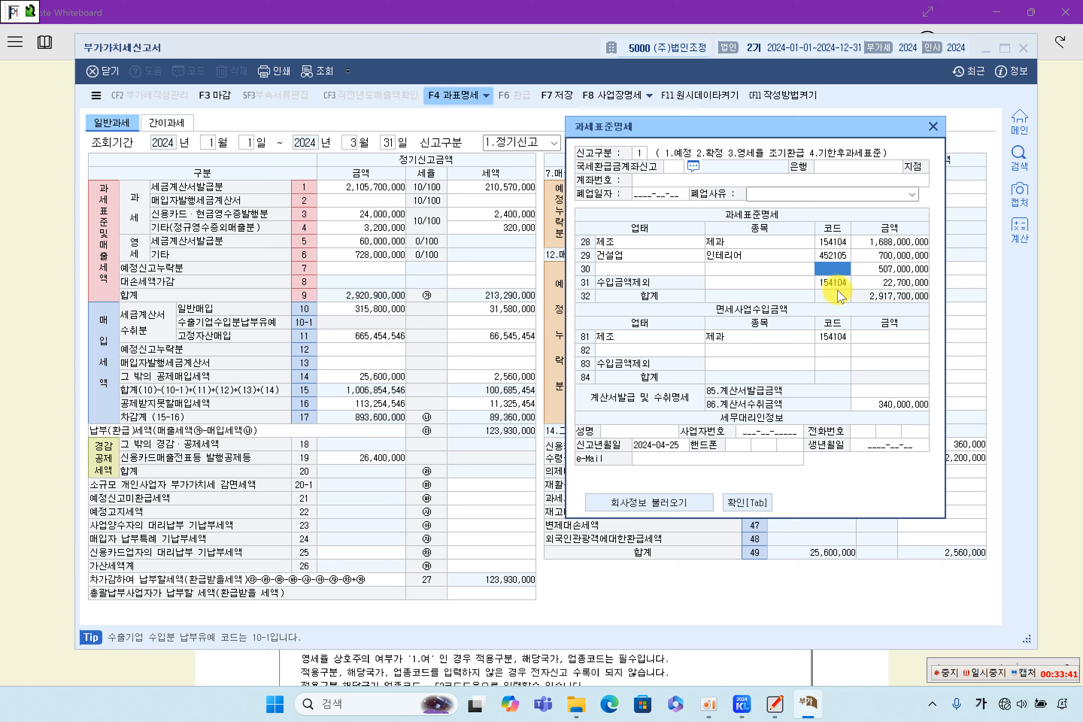
Step: Set row 30 to code 512241 with business type 도매 and item 제과
type("5")
type("1224")
key("Return")
key("Up")
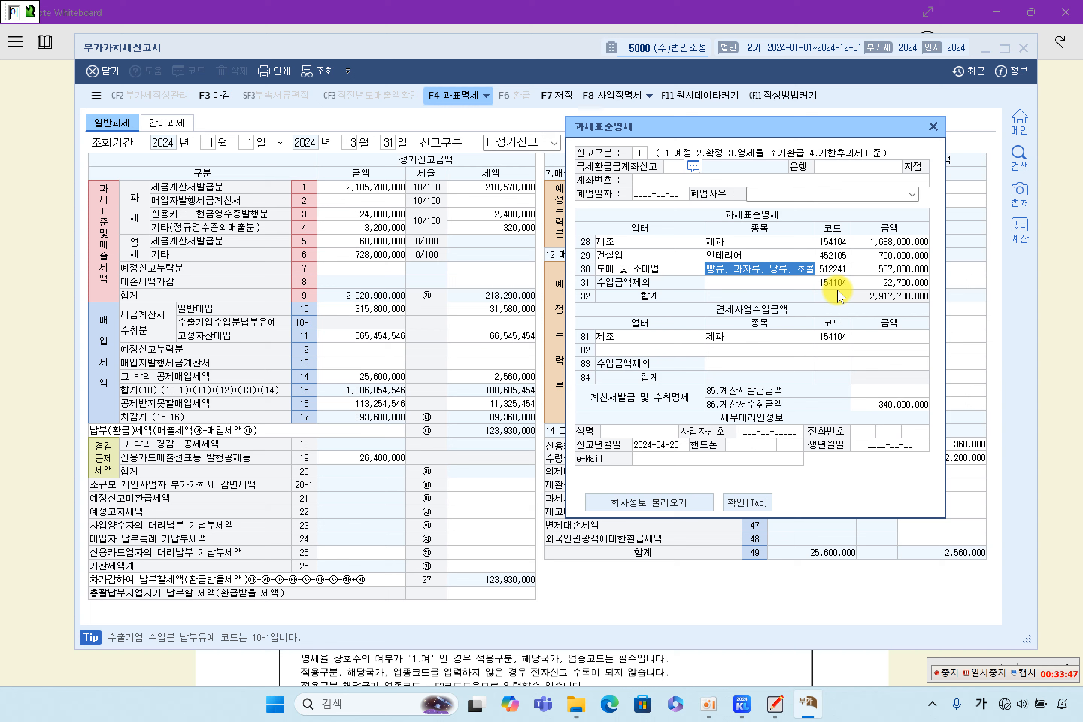
key("Left")
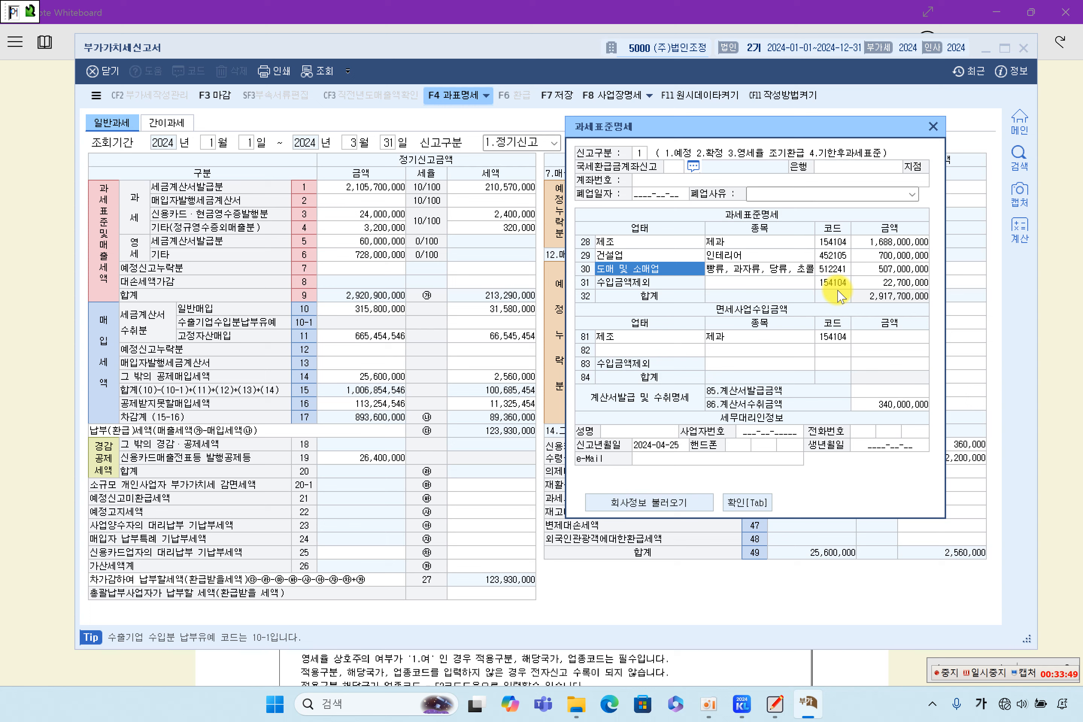
type("ㄷㅗㅁㅐ")
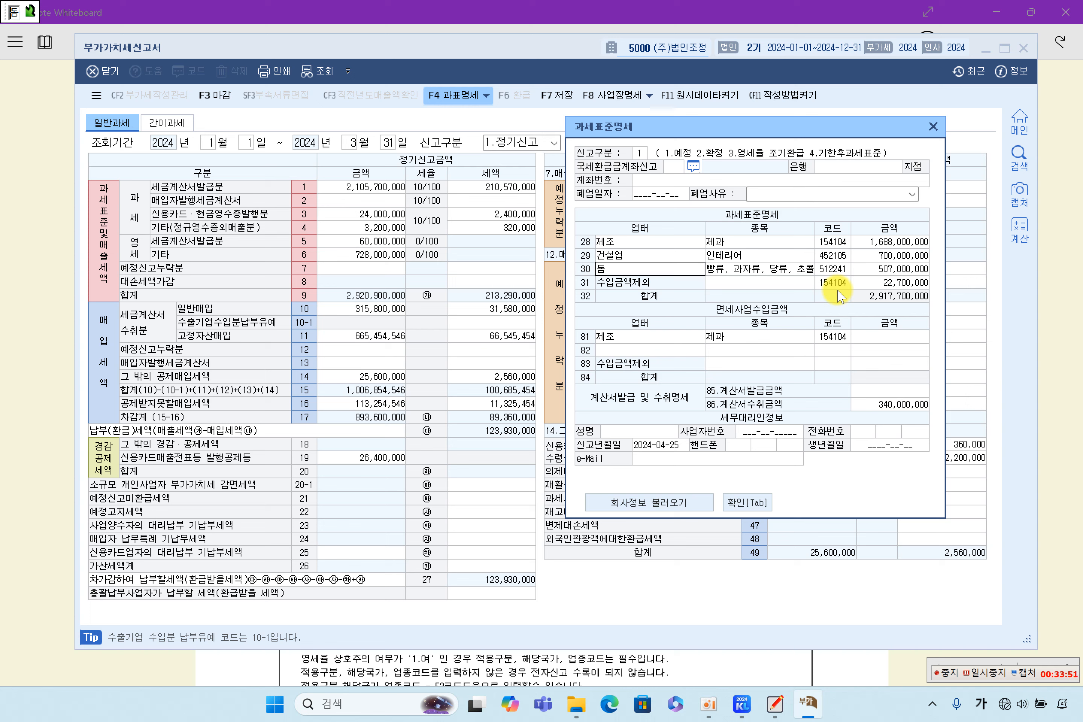
key("Return")
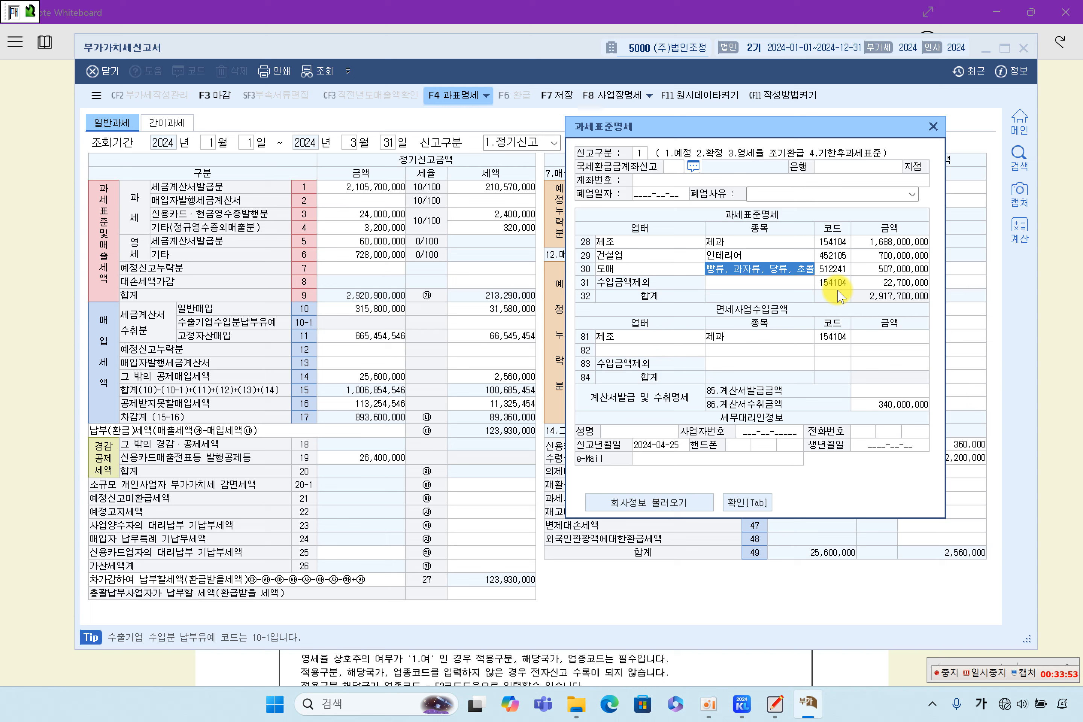
type("ㅈㅔㄱ")
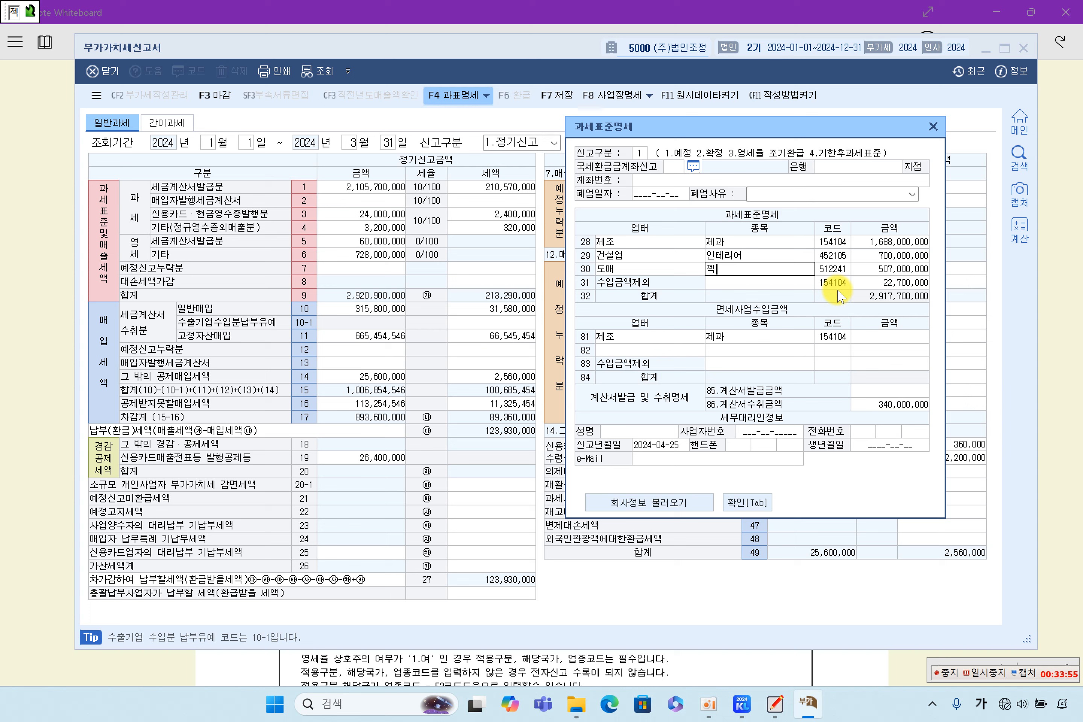
type("ㅗㅏ")
key("Return")
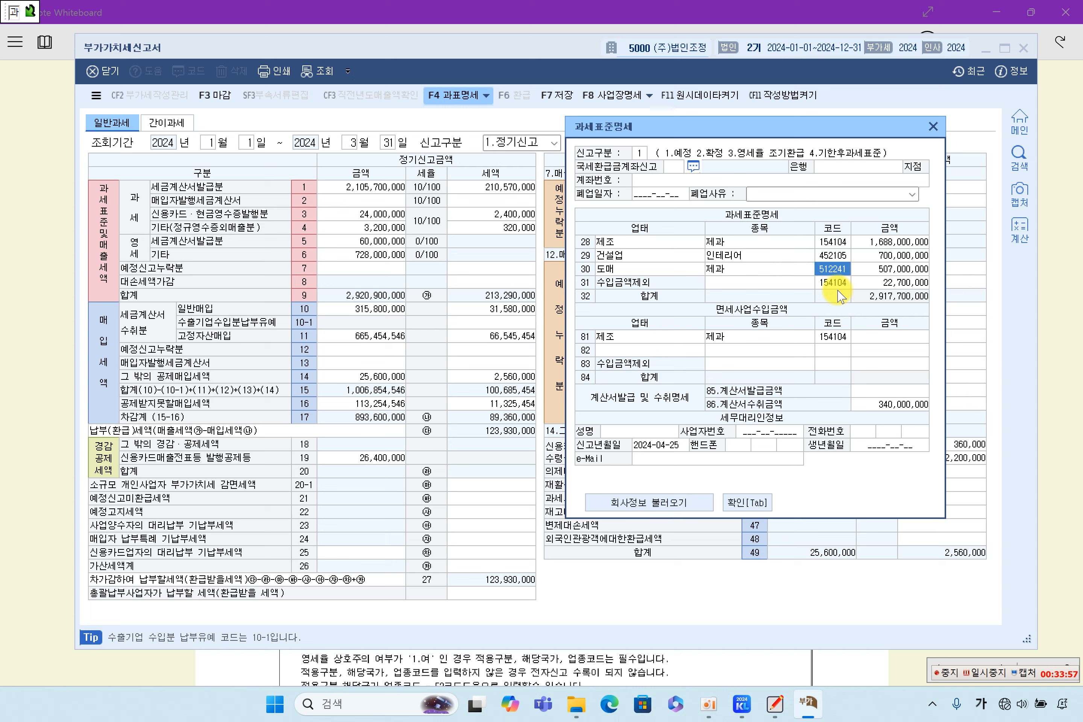
key("Left")
key("Up")
key("Down")
key("Down")
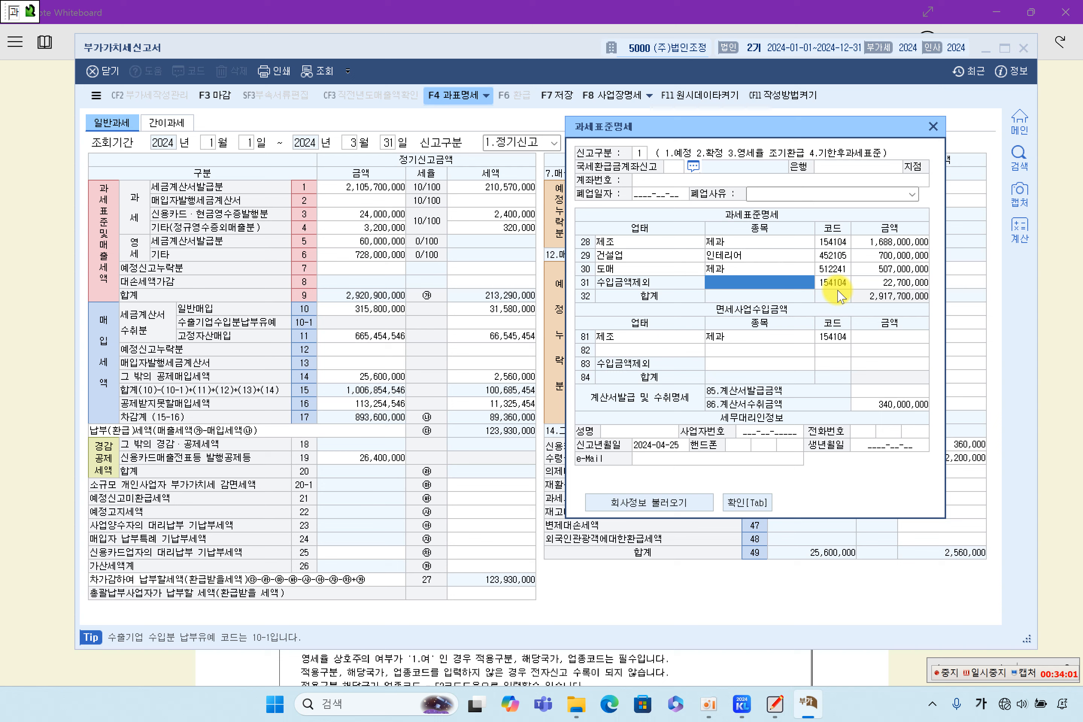
Step: Enter row 31's item as 고정자산매각외 with amount 25,900,000
type("ㄱ")
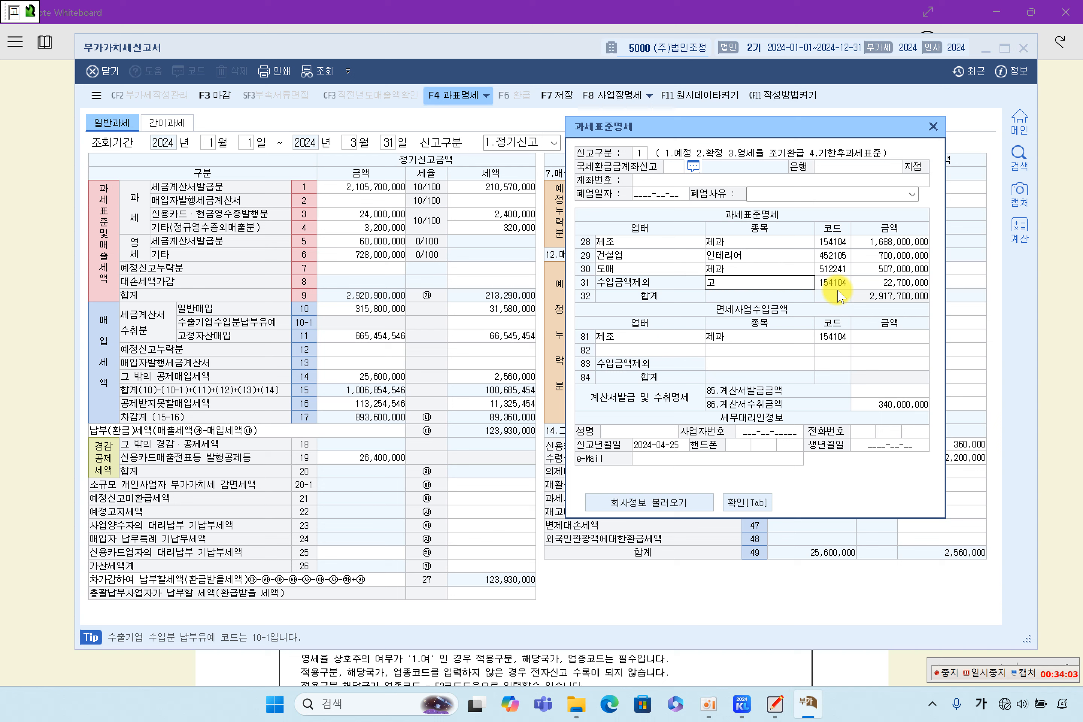
type("ㅗㅈㅓㅇ ㅈㅏㅅㅏㄴㅁㅐㄱㅏㄱㅇㅗㅣ")
key("Return")
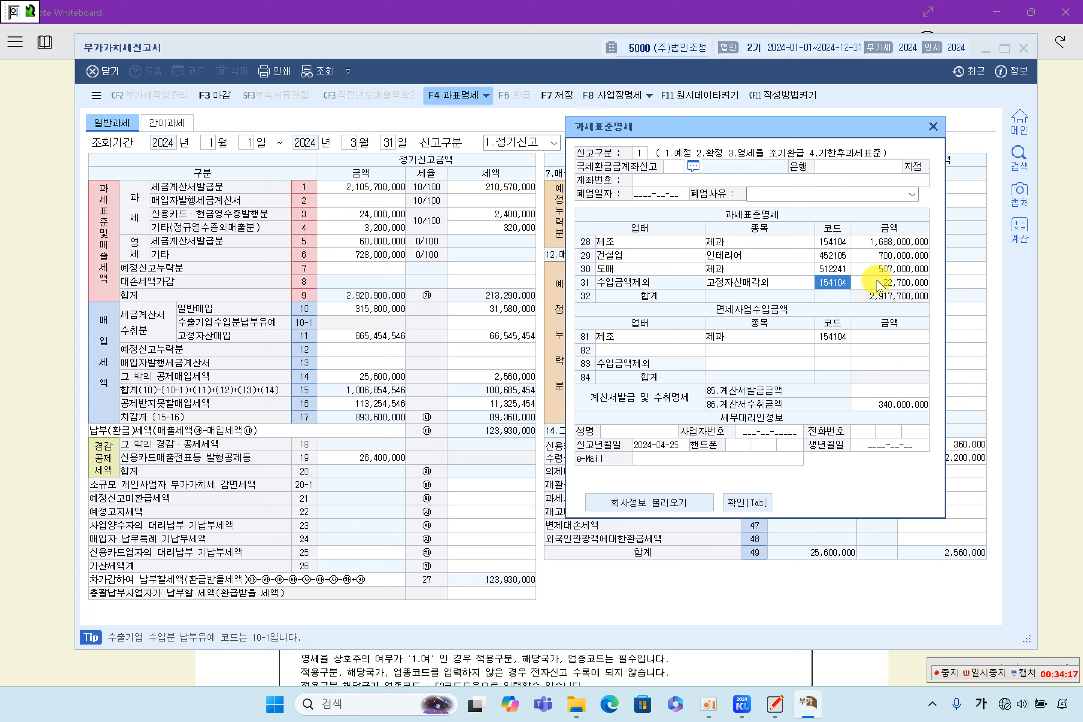
key("Return")
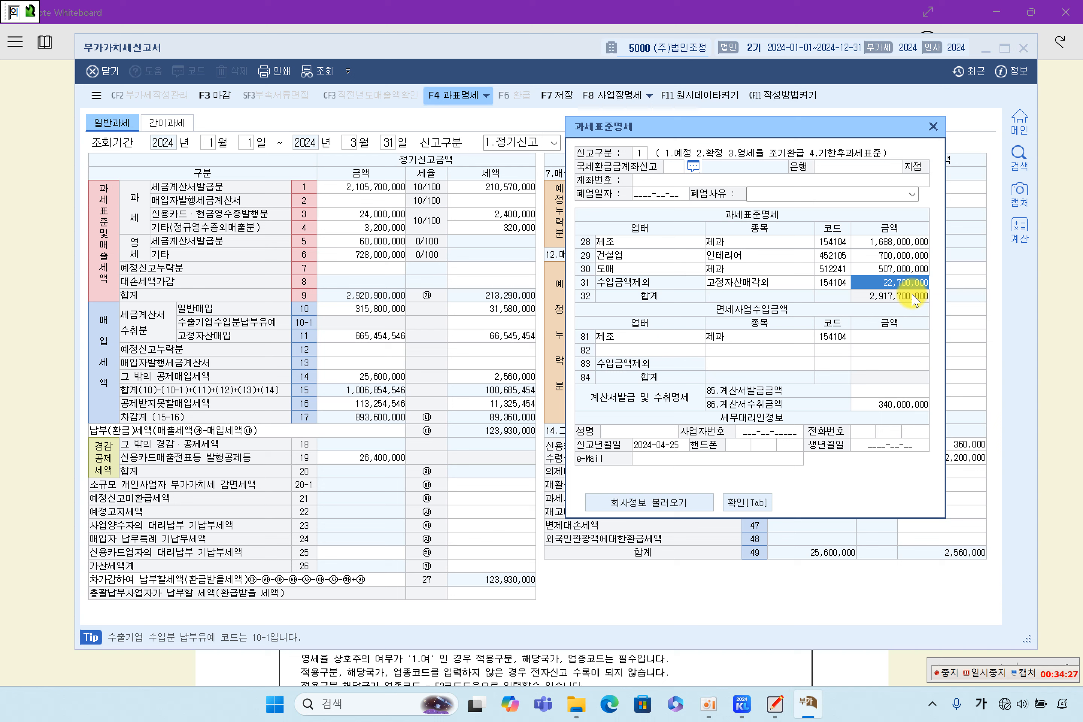
type("25,900")
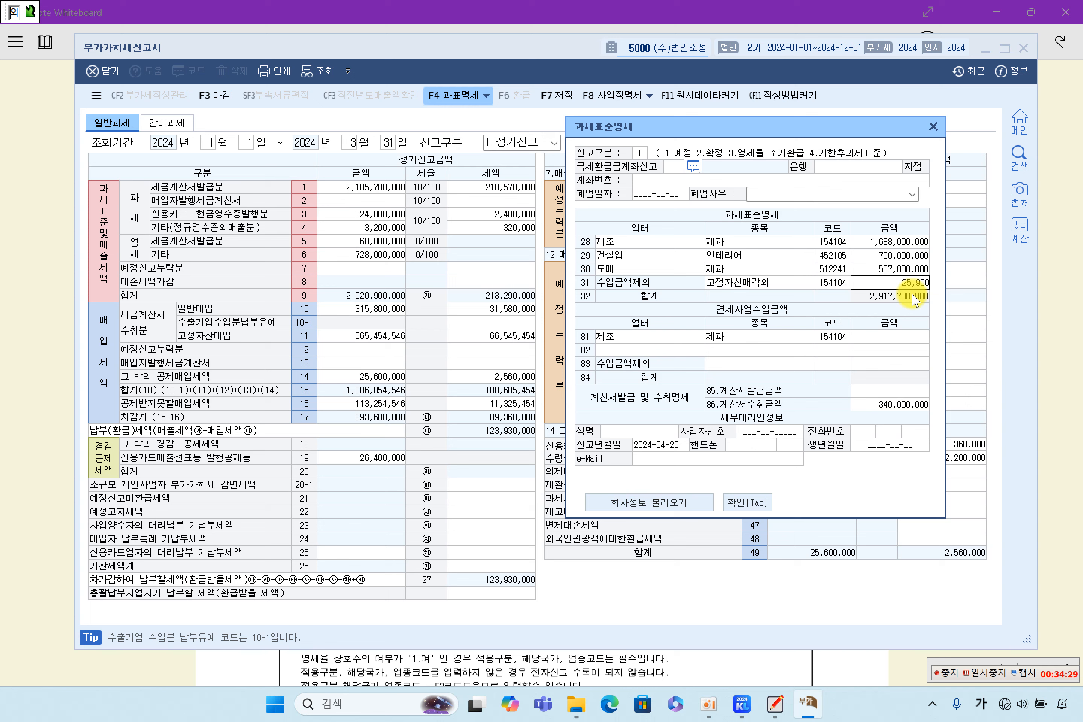
type(",000")
key("Return")
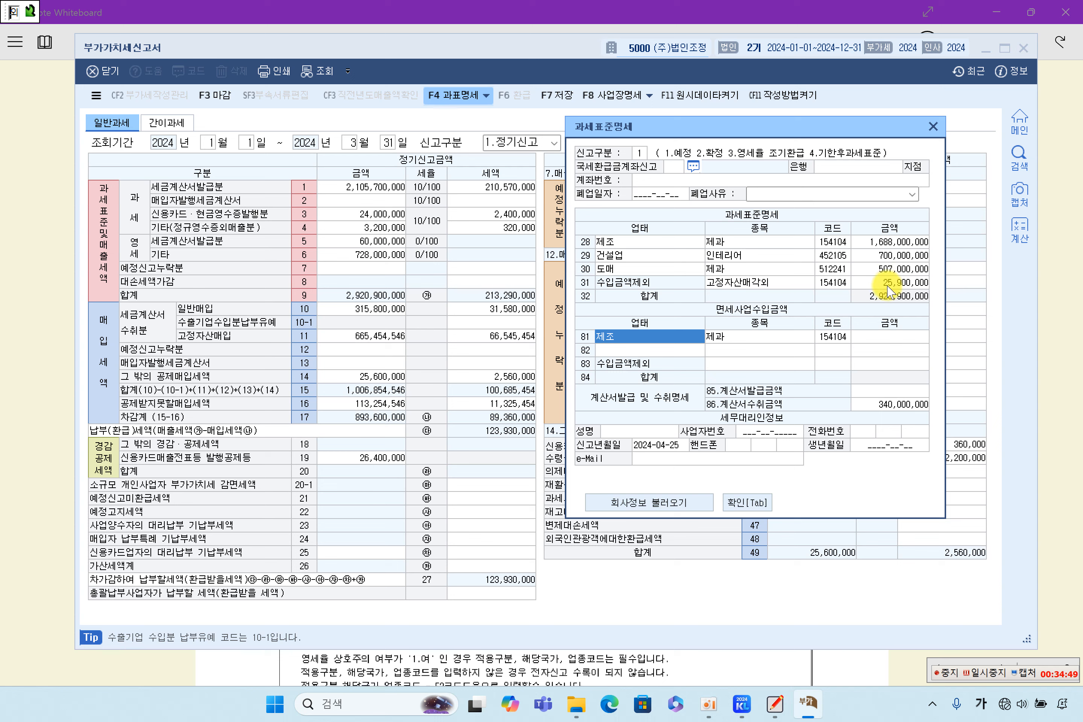
Step: Verify the amounts, including 86.계산서수취금액 340,000,000, and confirm the 과세표준명세
left_click(901, 282)
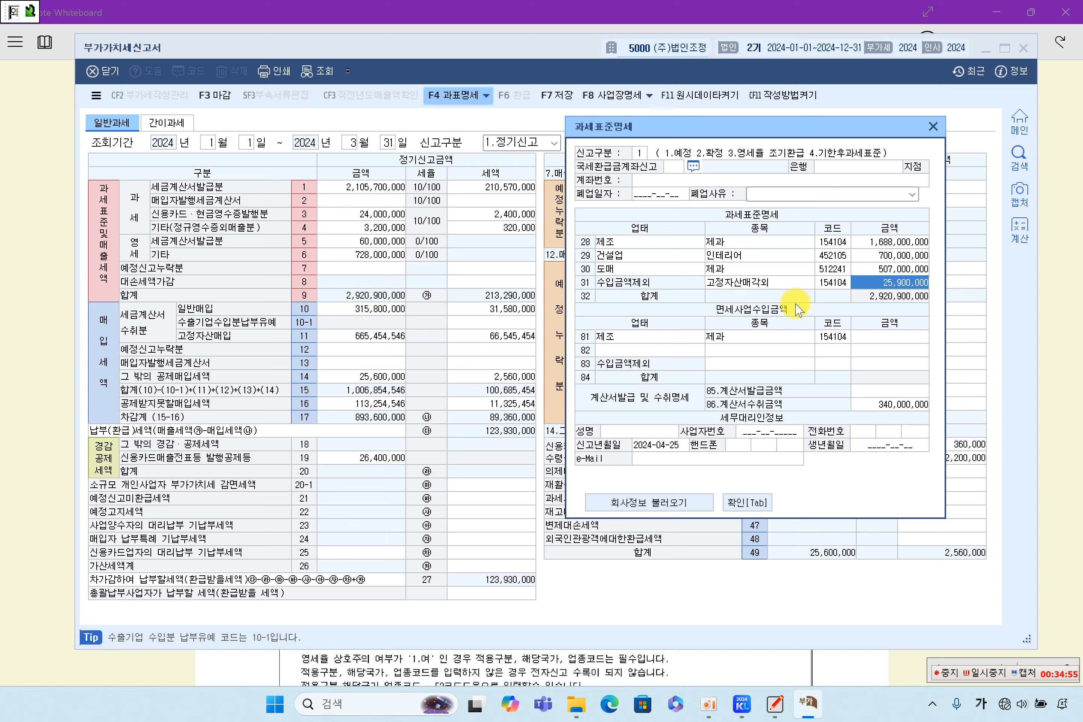
left_click(637, 336)
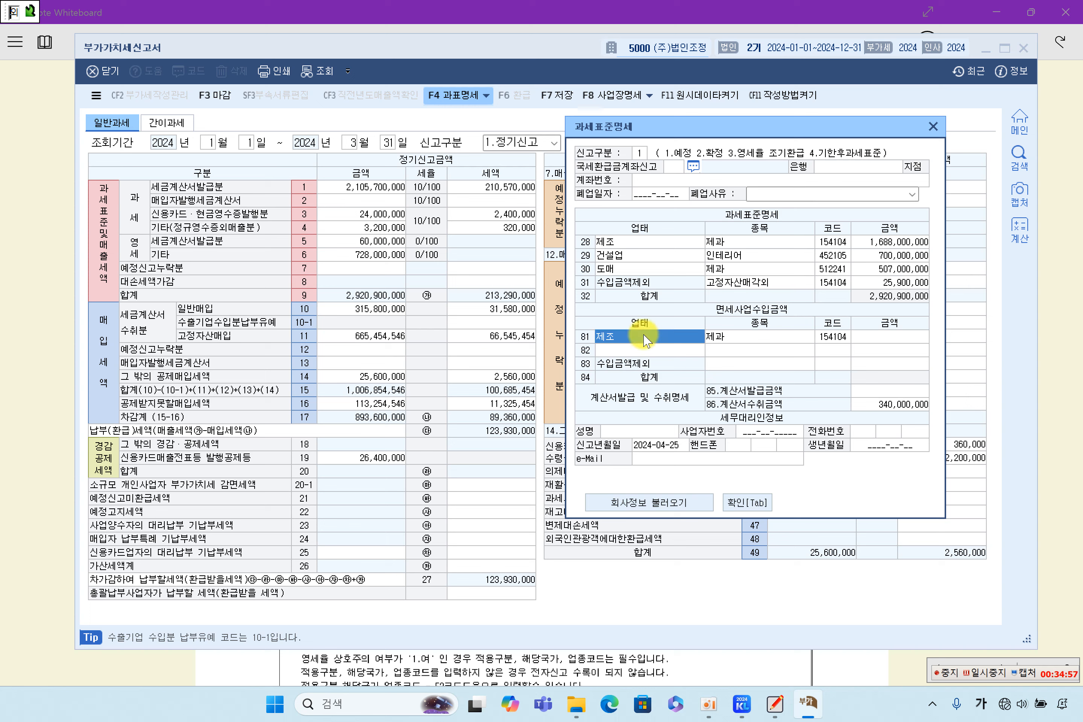
left_click(887, 407)
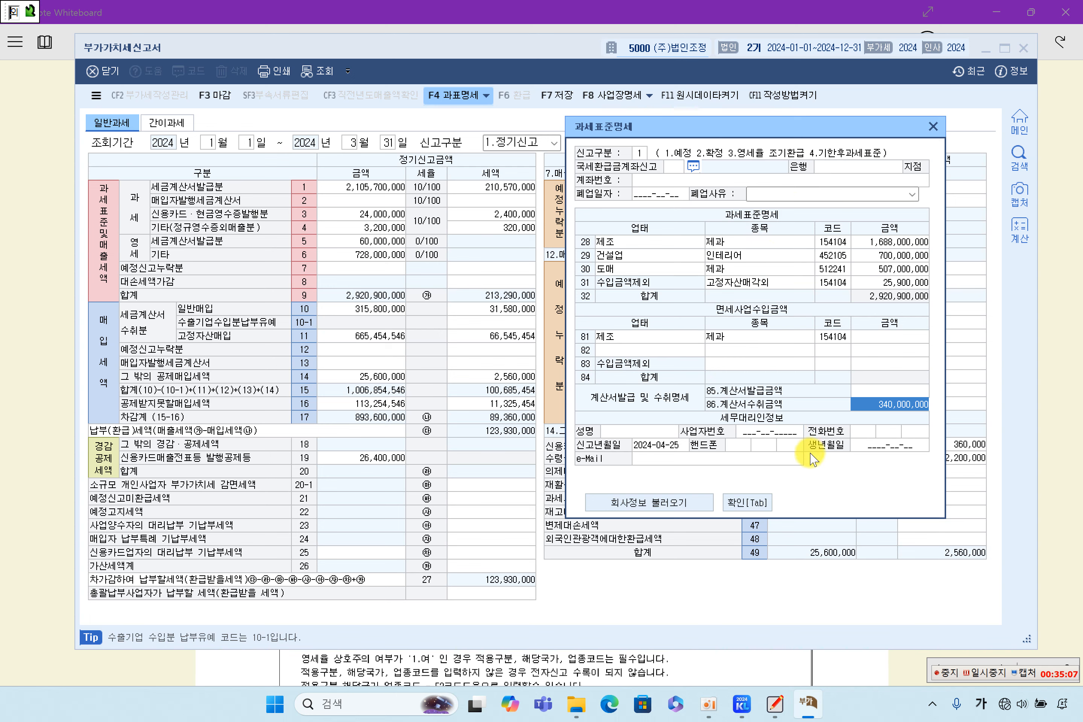
left_click(769, 506)
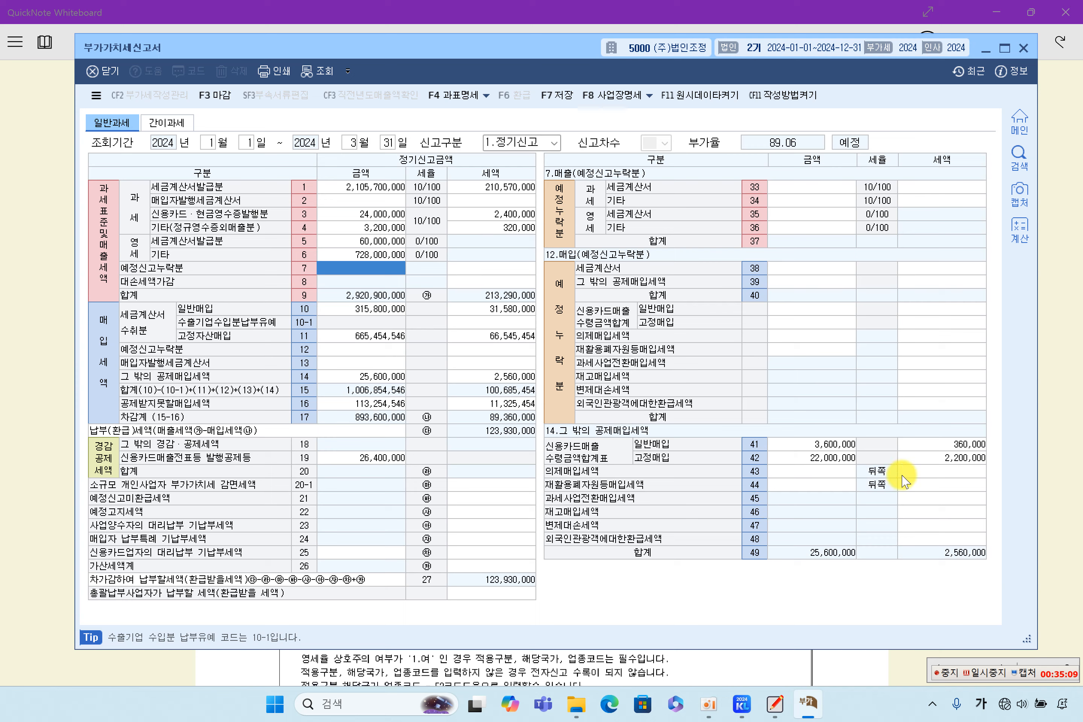
Step: Highlight 영세율상호주의, 「부가가치세법」 제21조 and 미국 in the notes, then return to the VAT return
left_click(1057, 401)
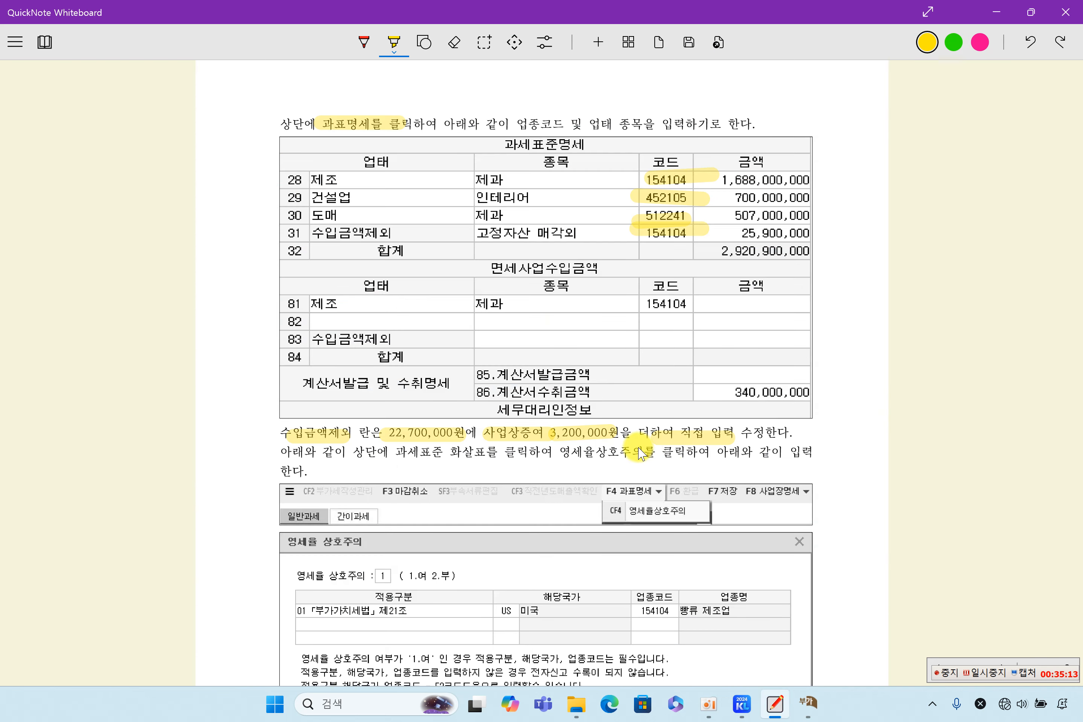
scroll(642, 454, "down", 3)
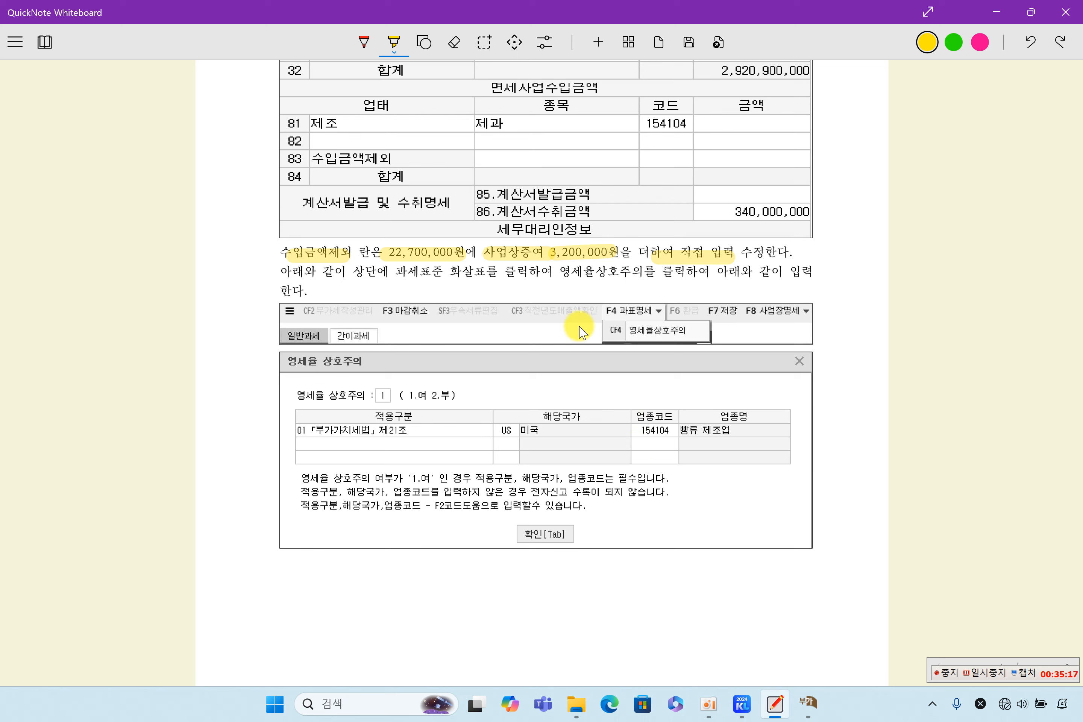
left_click_drag(557, 272, 643, 271)
left_click_drag(312, 431, 399, 431)
left_click_drag(520, 429, 610, 430)
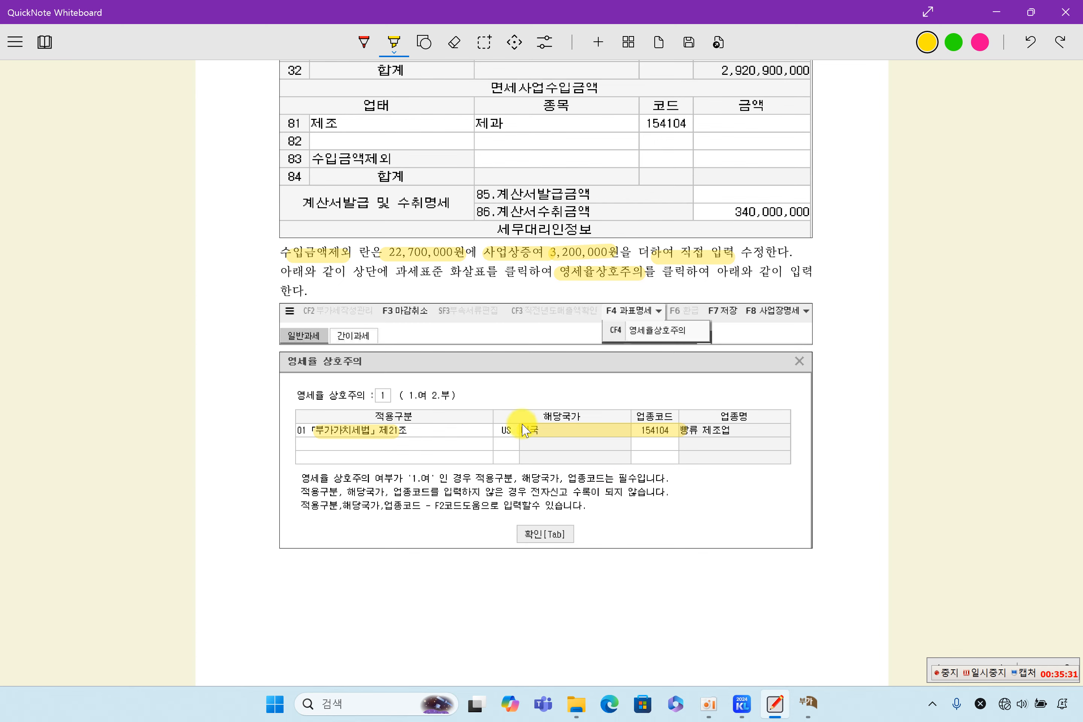
left_click(808, 703)
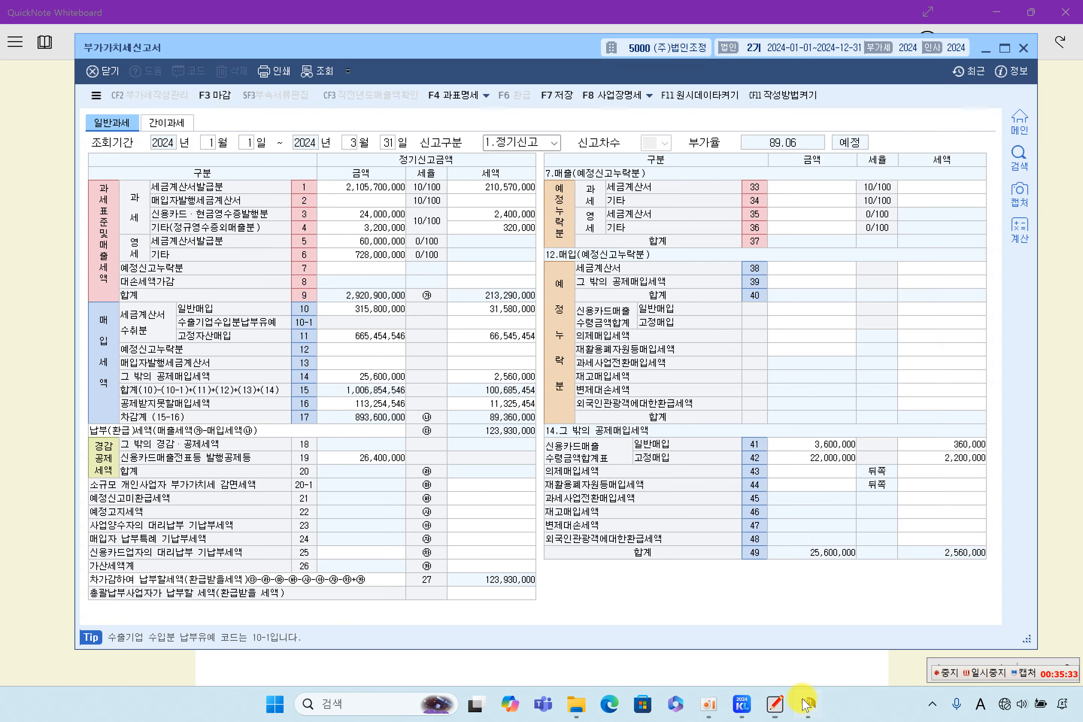
Step: Open the 영세율상호주의 entry and mark reciprocity as applicable (1, 여)
left_click(484, 96)
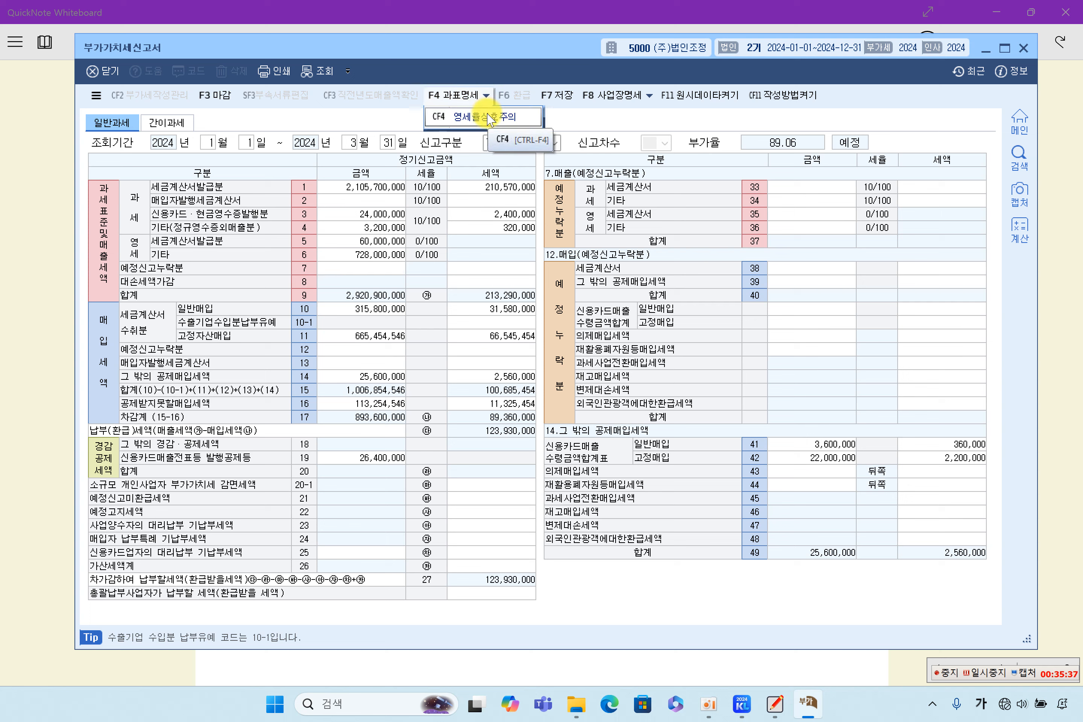
left_click(485, 115)
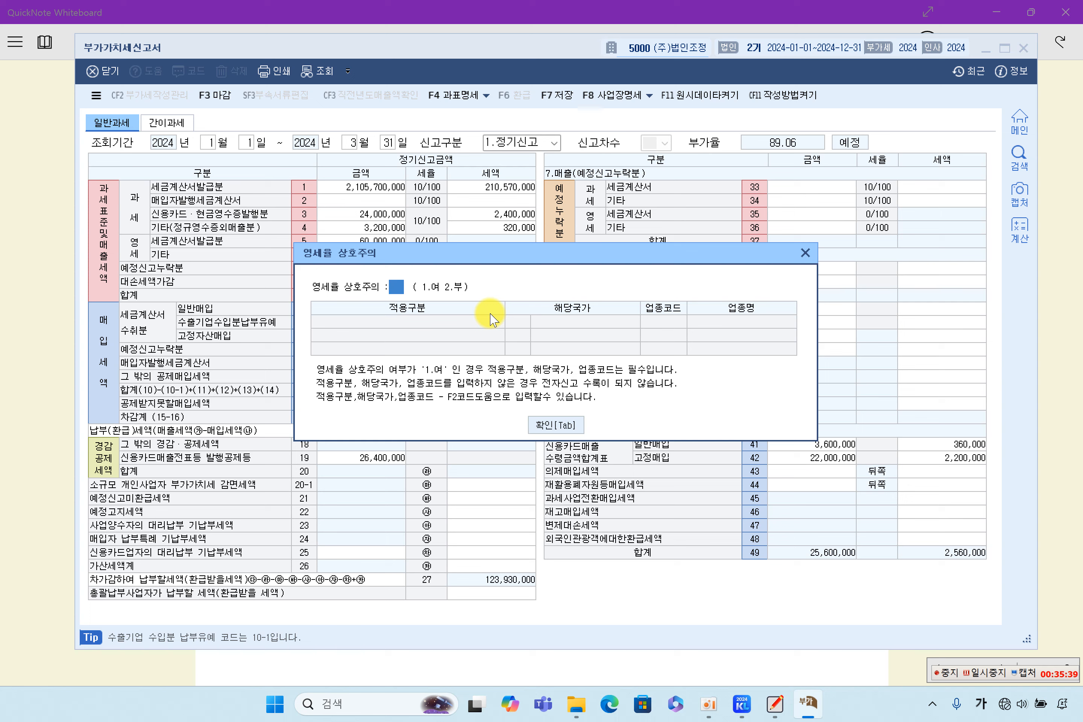
type("1")
key("Return")
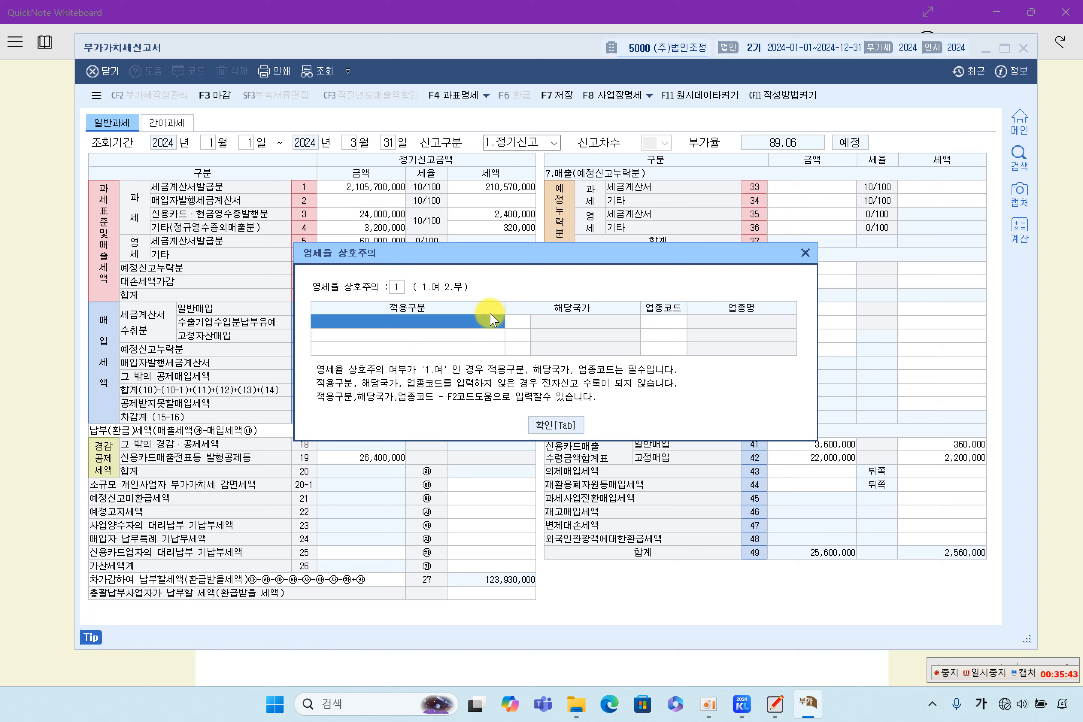
key("Return")
Step: Select US 미국 as the country through the F2 lookup, then list the 적용구분 options
key("F2")
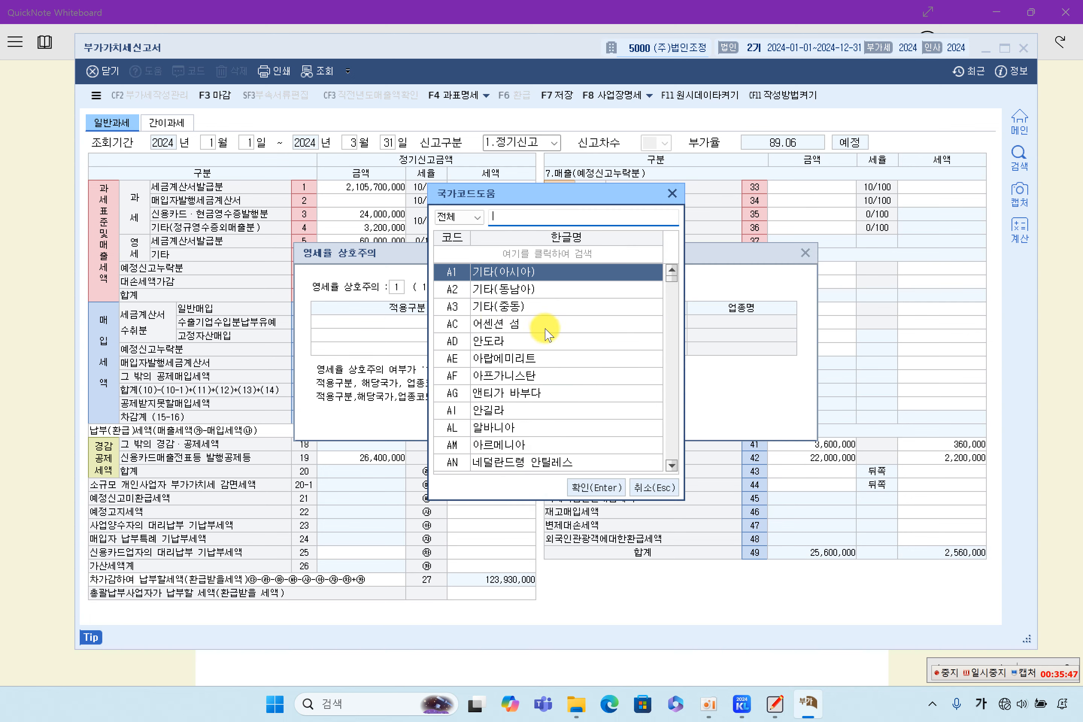
scroll(525, 380, "down", 2)
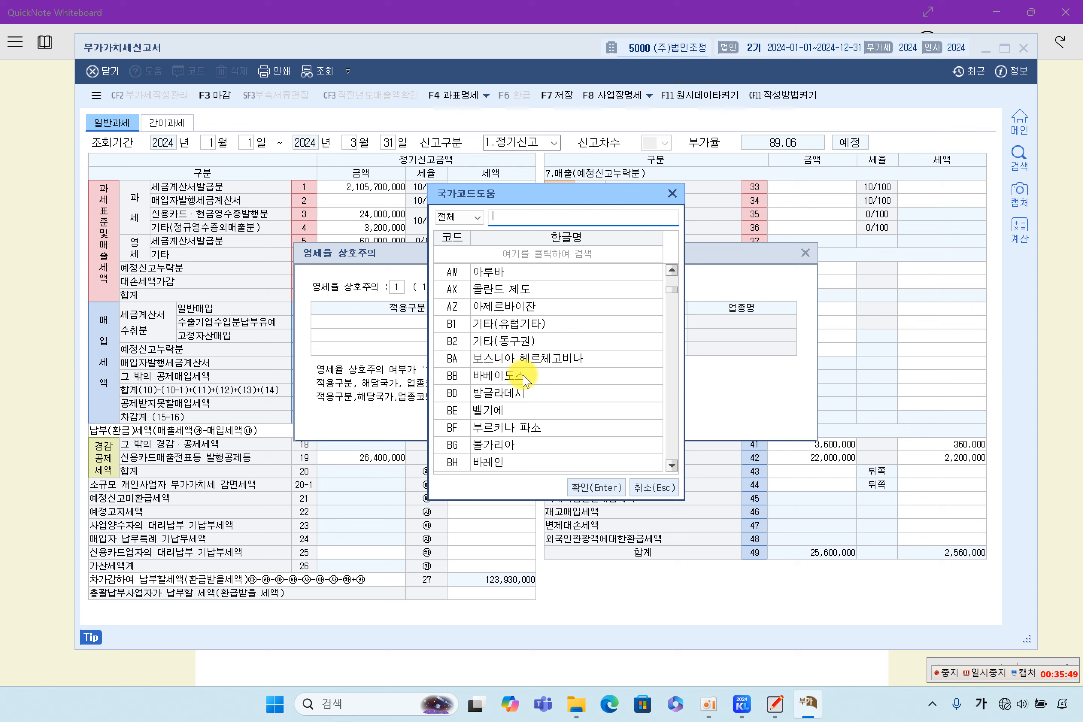
type("ㅁ")
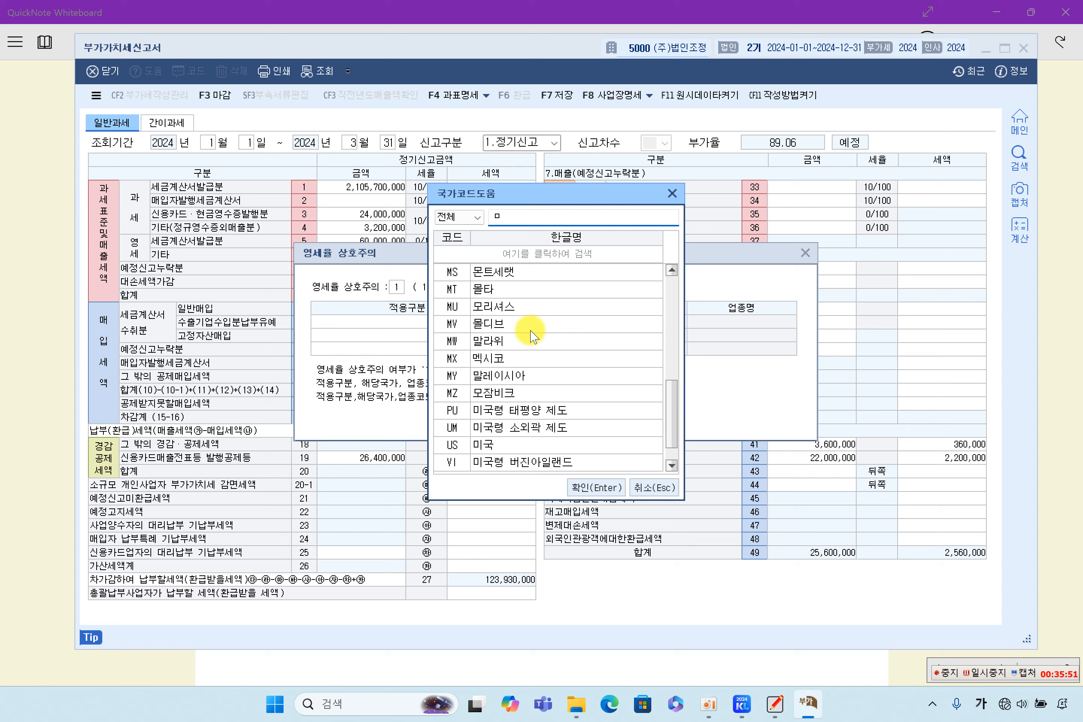
key("BackSpace")
type("ㅂ")
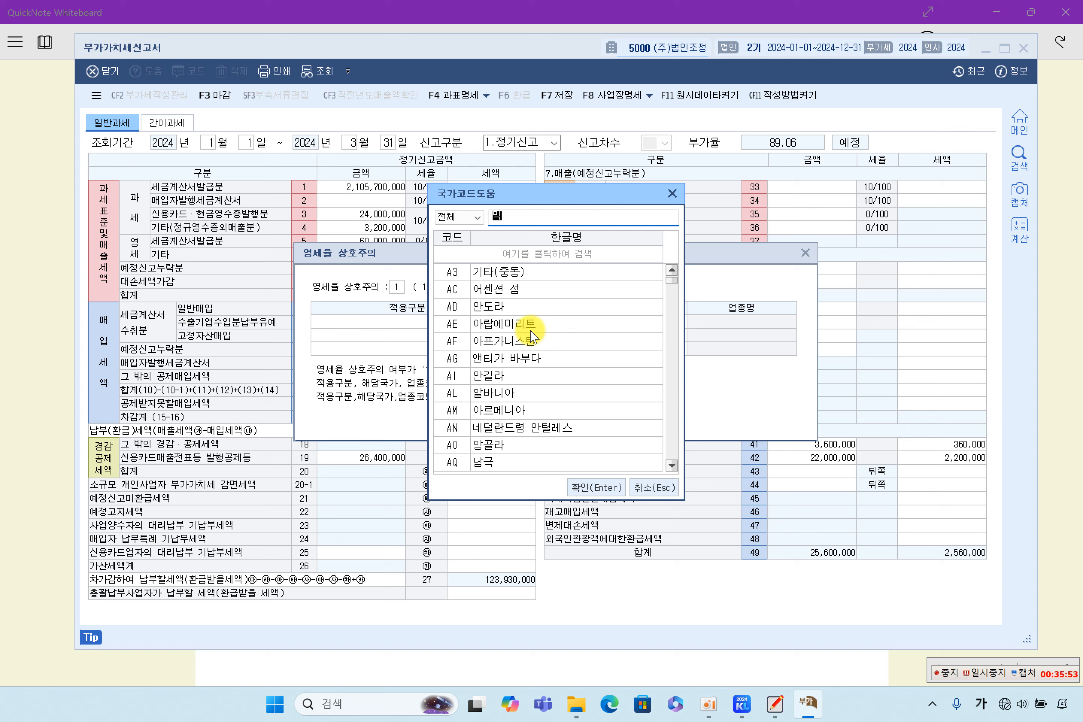
type("국")
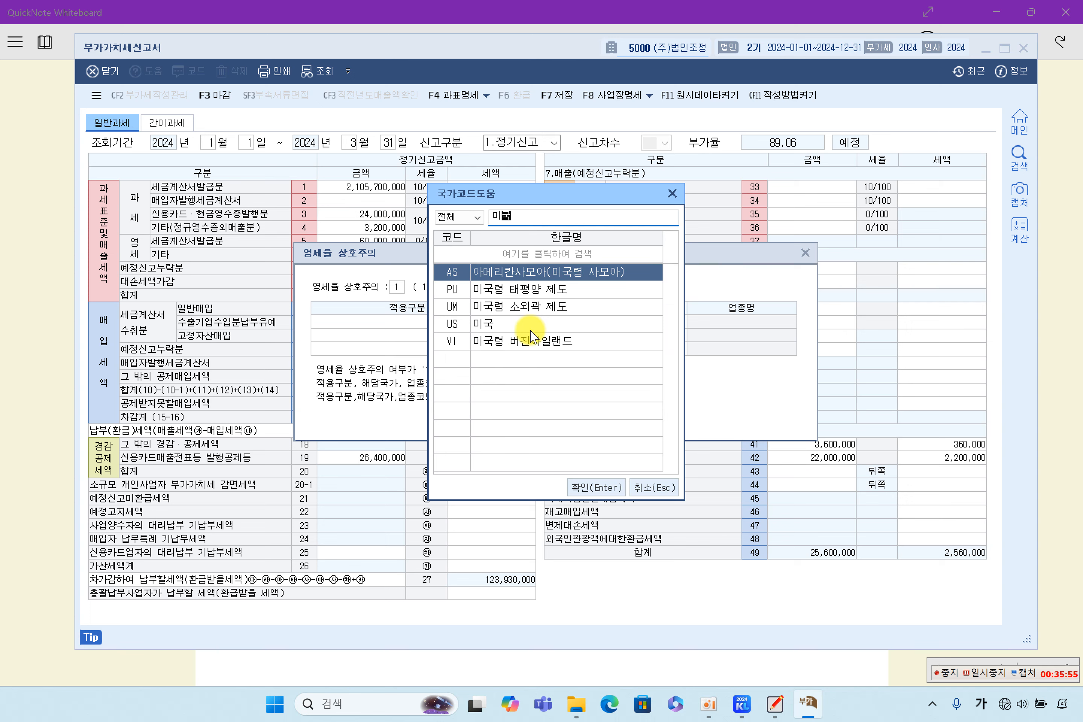
key("Down")
key("Down")
key("Down")
key("Return")
key("Left")
key("Left")
key("F2")
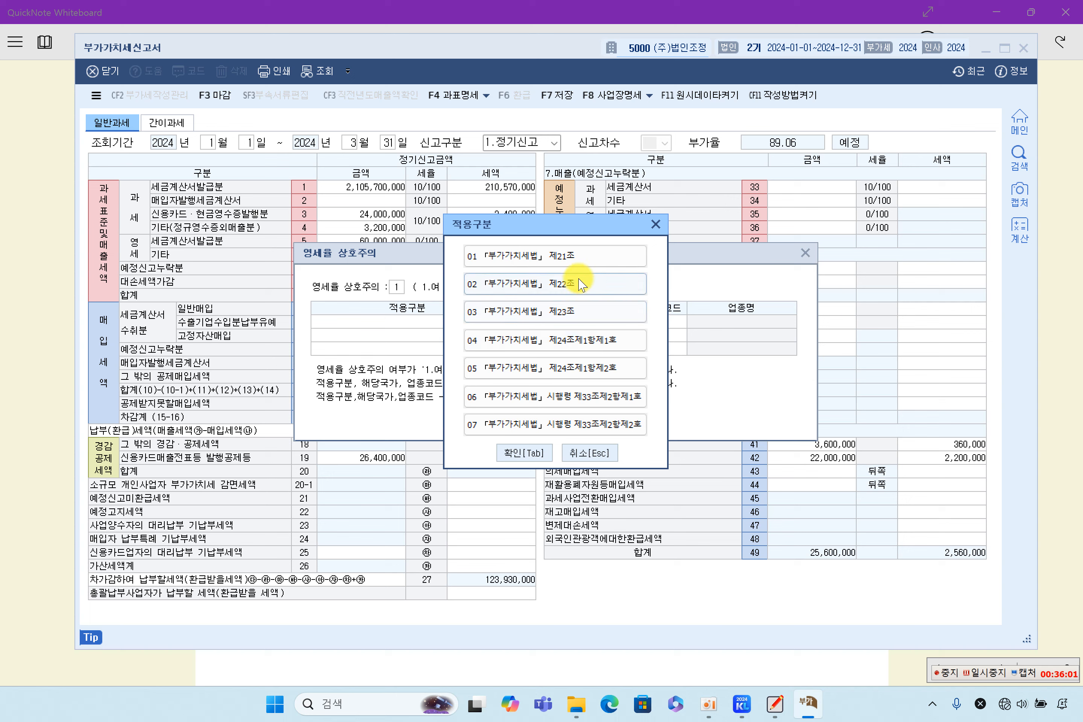
Step: Set the reciprocity row to 01 「부가가치세법」 제21조 with business code 154104 (빵류 제조업)
left_click(570, 256)
left_click(678, 325)
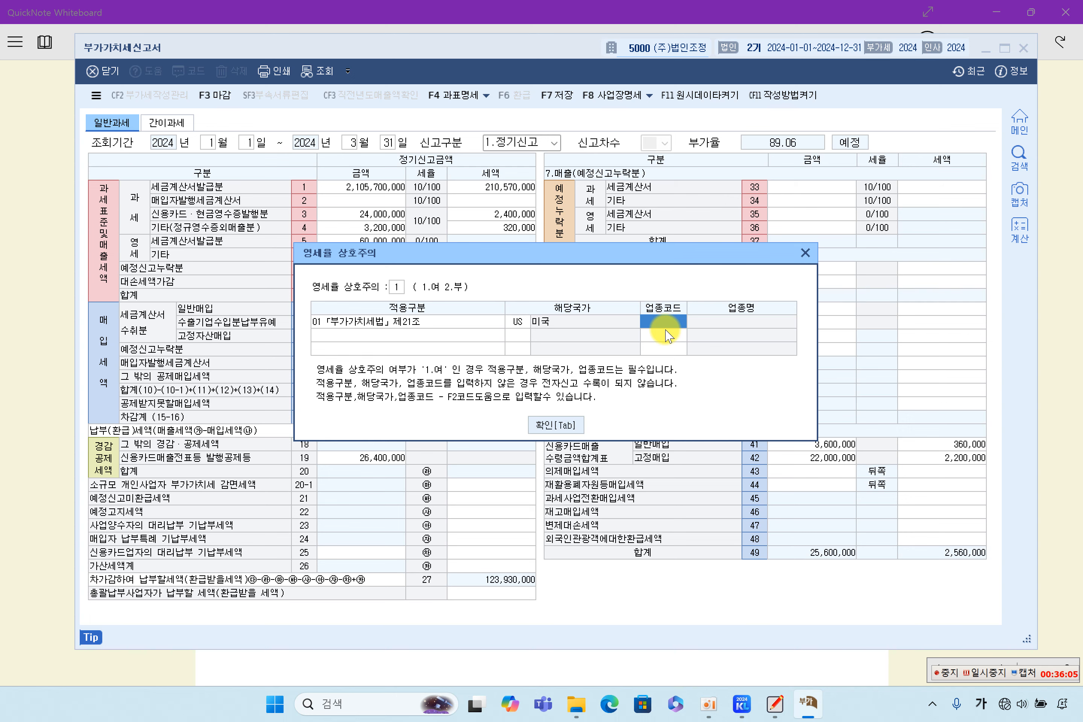
key("F2")
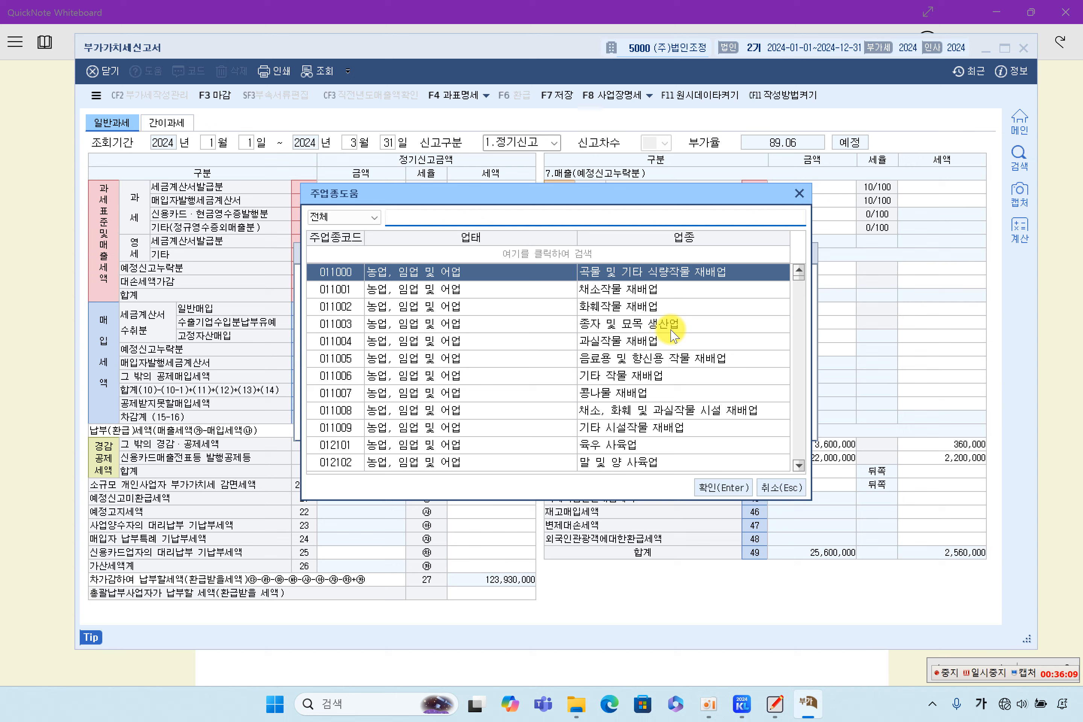
left_click(799, 194)
type("154")
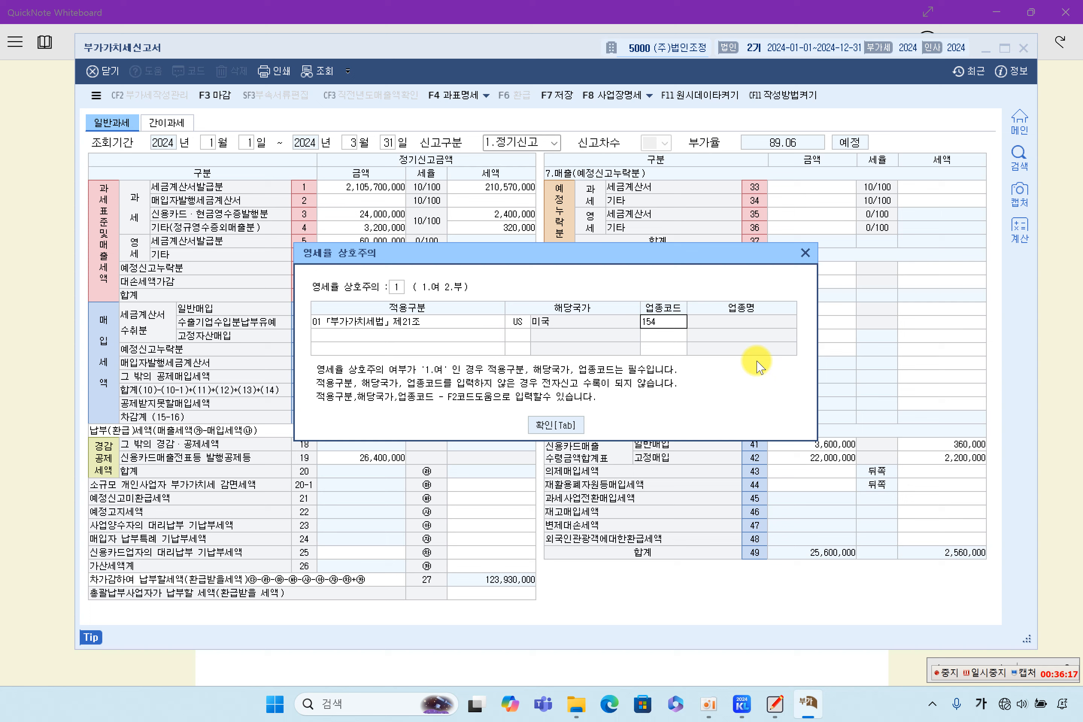
type("104")
key("Return")
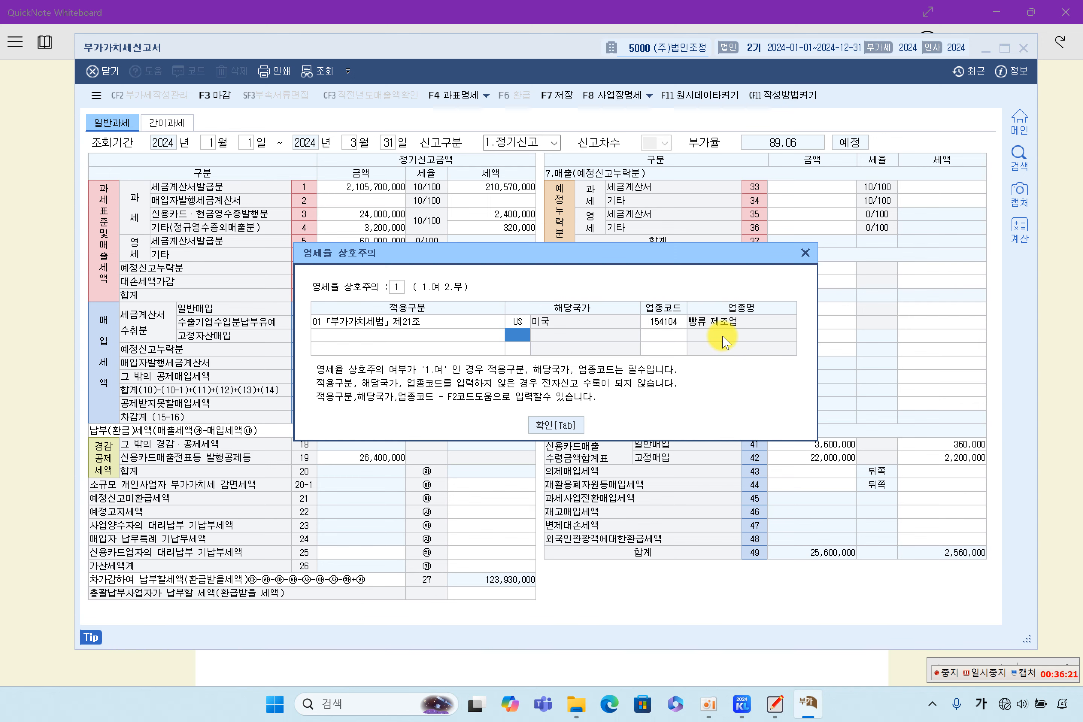
Step: Compare the row with the guide's example values and confirm the reciprocity entry
left_click(1057, 336)
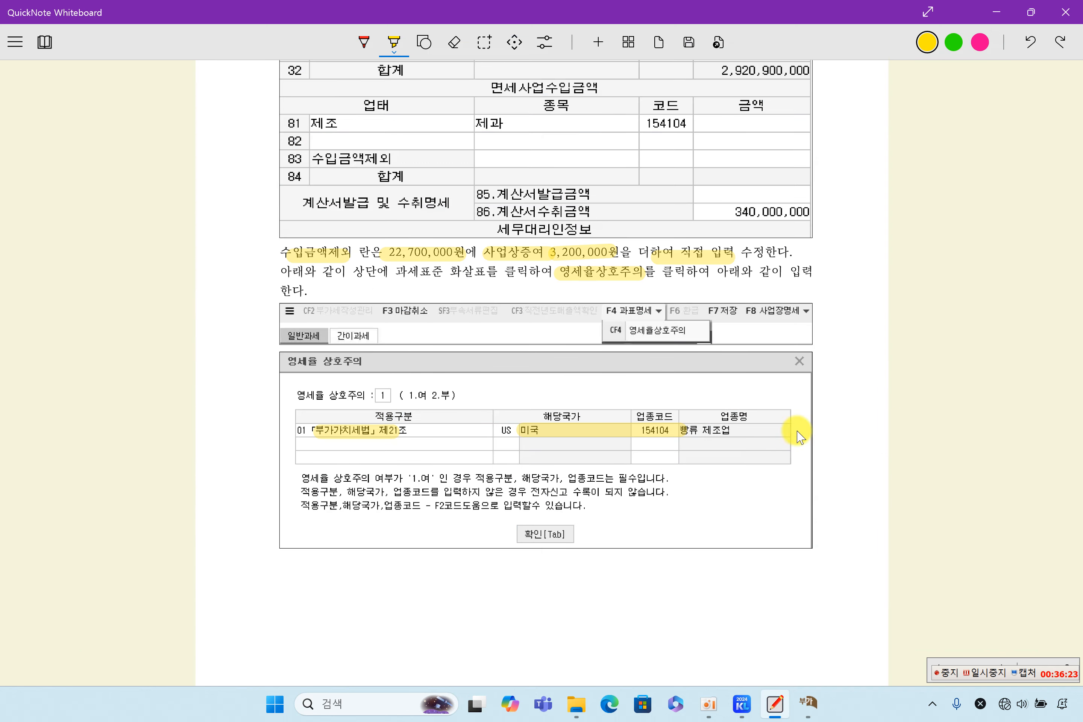
left_click(809, 703)
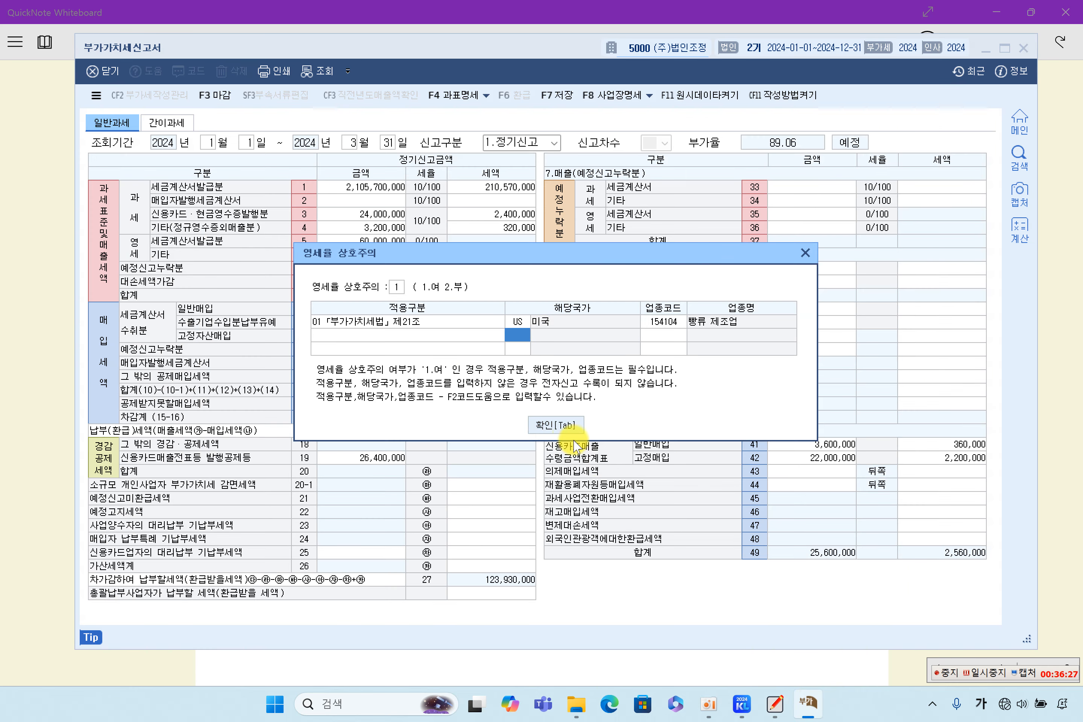
left_click(561, 425)
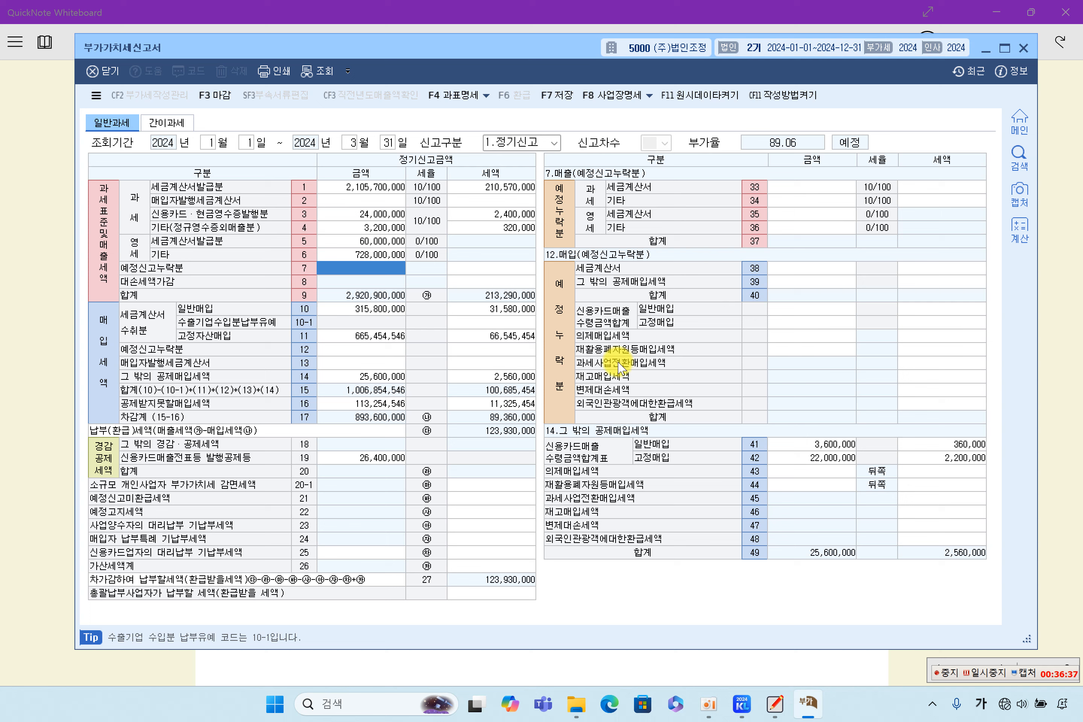
Step: Save the January–March 2024 VAT return, then review the included forms and run 마감
left_click(557, 96)
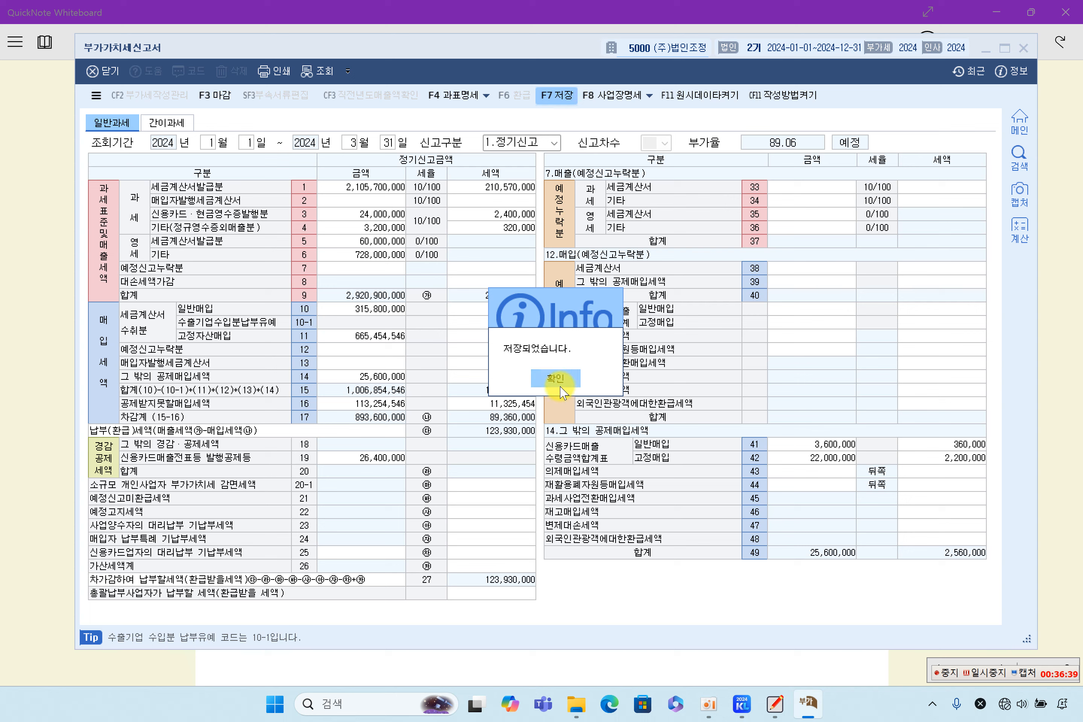
left_click(561, 388)
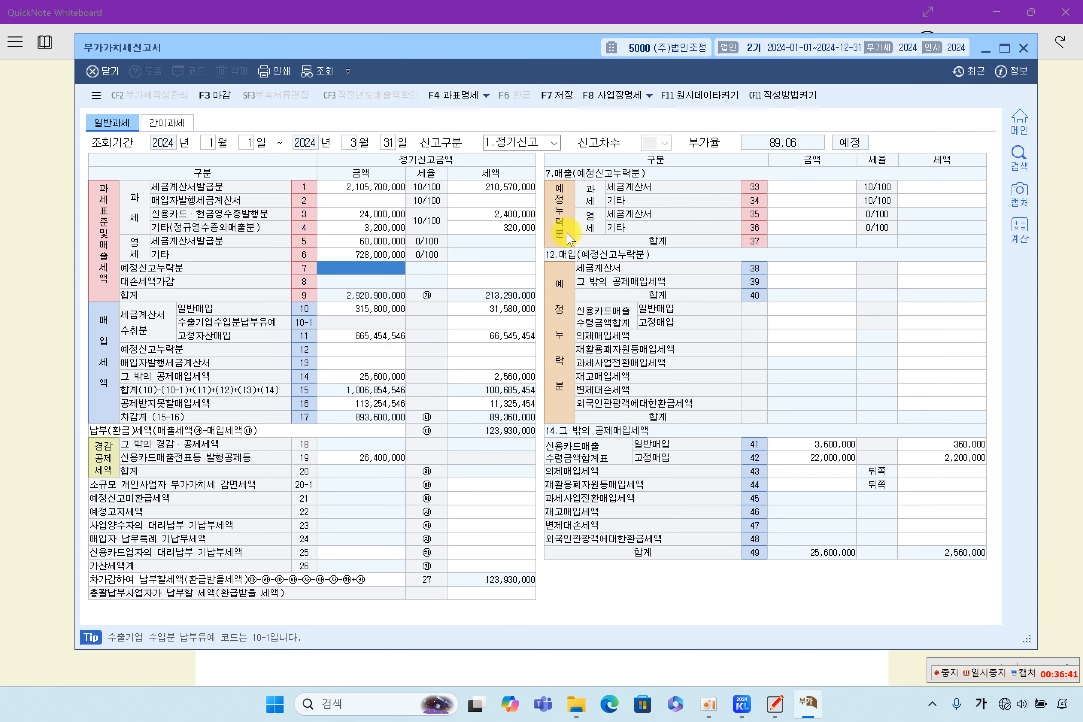
left_click(216, 95)
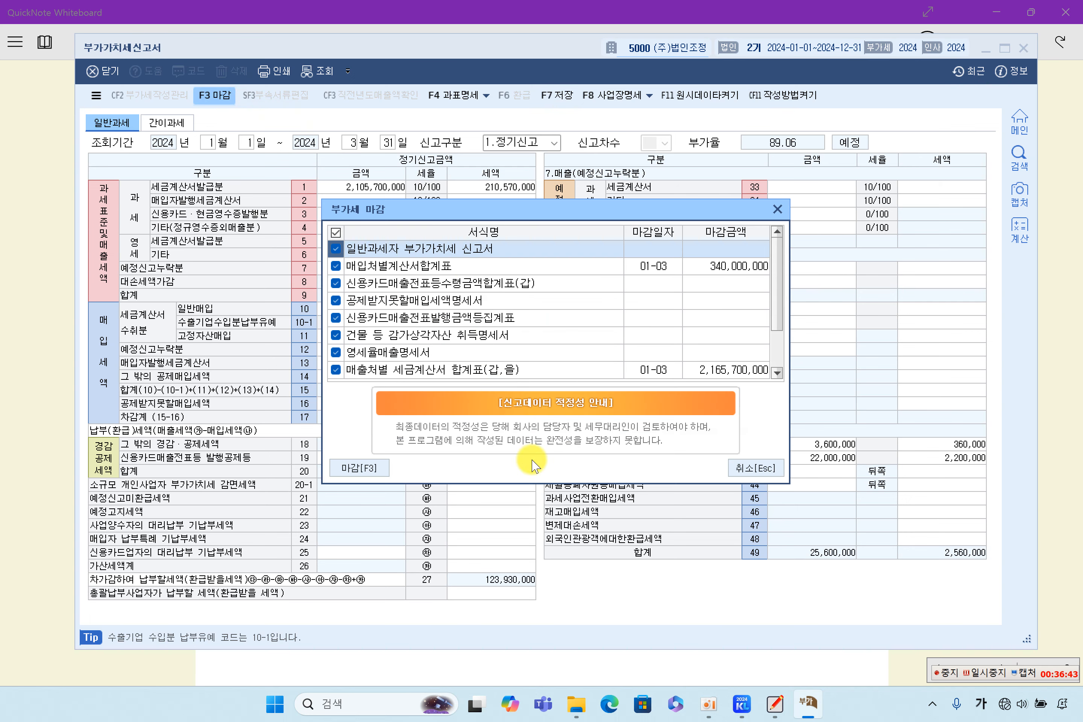
left_click(419, 266)
left_click(424, 282)
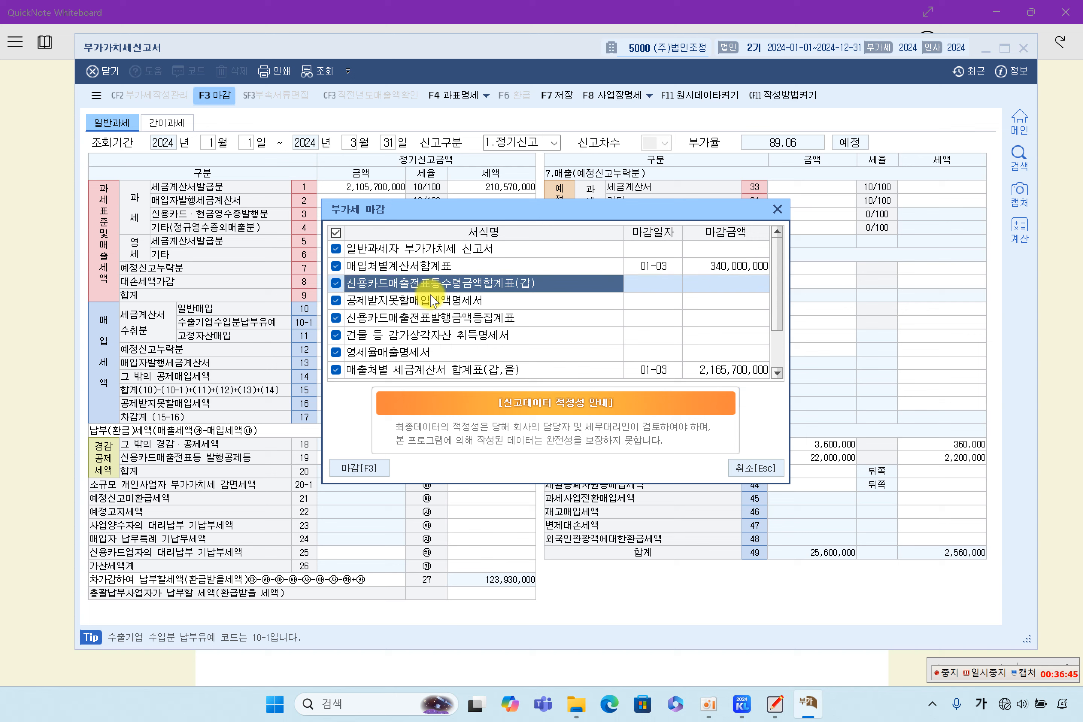
left_click(432, 301)
left_click(430, 318)
left_click(428, 336)
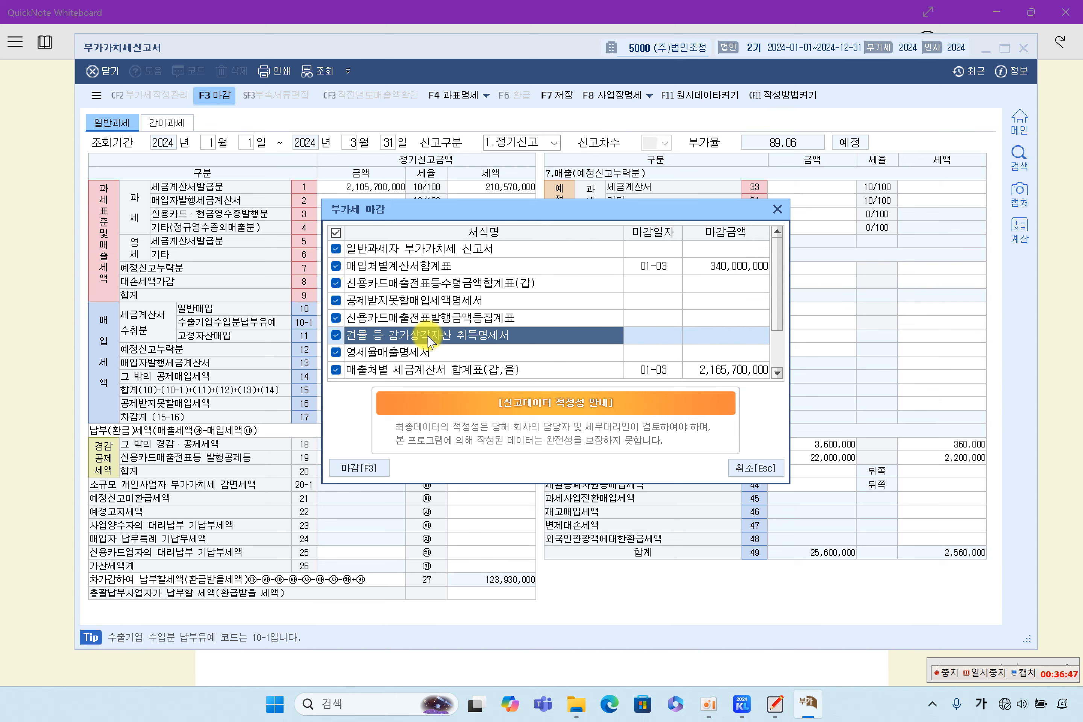
scroll(428, 342, "down", 1)
left_click(445, 337)
left_click(446, 353)
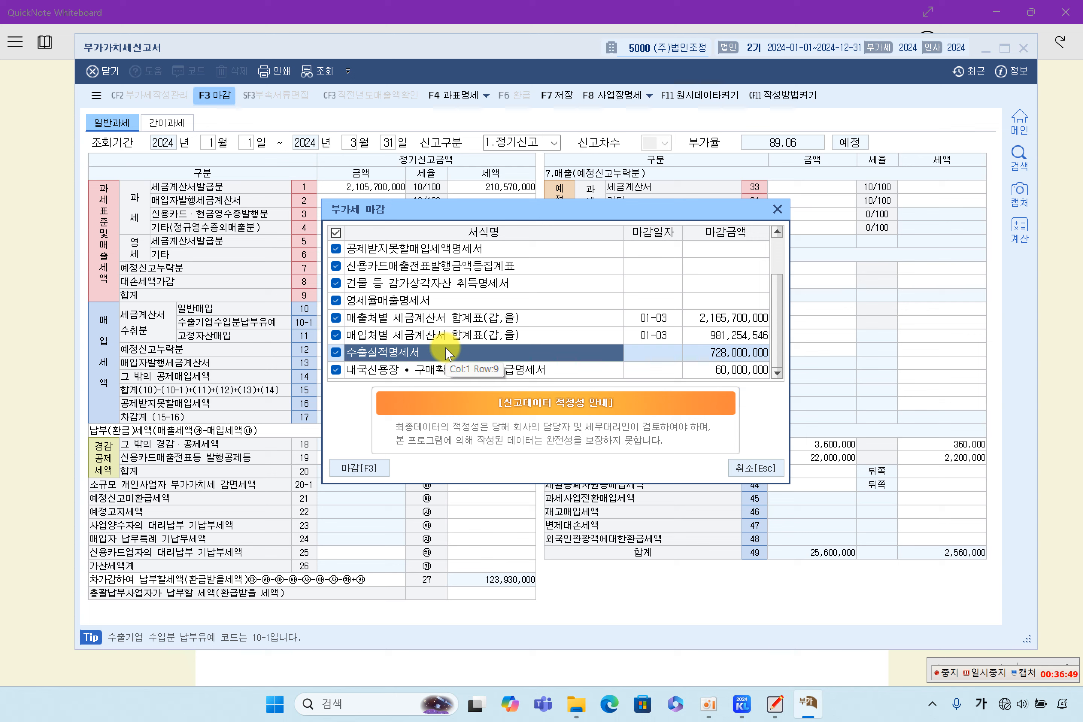
left_click(373, 471)
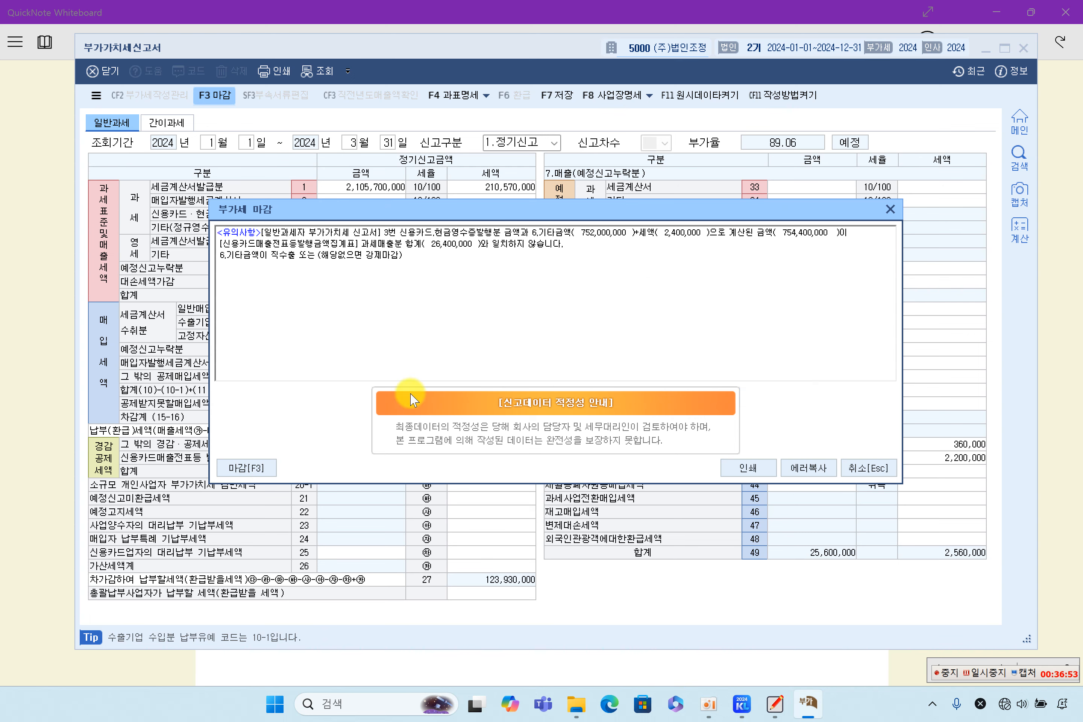
Step: Check the guide's note on the credit-card mismatch warning, then force the 마감 anyway
left_click_drag(388, 232, 468, 263)
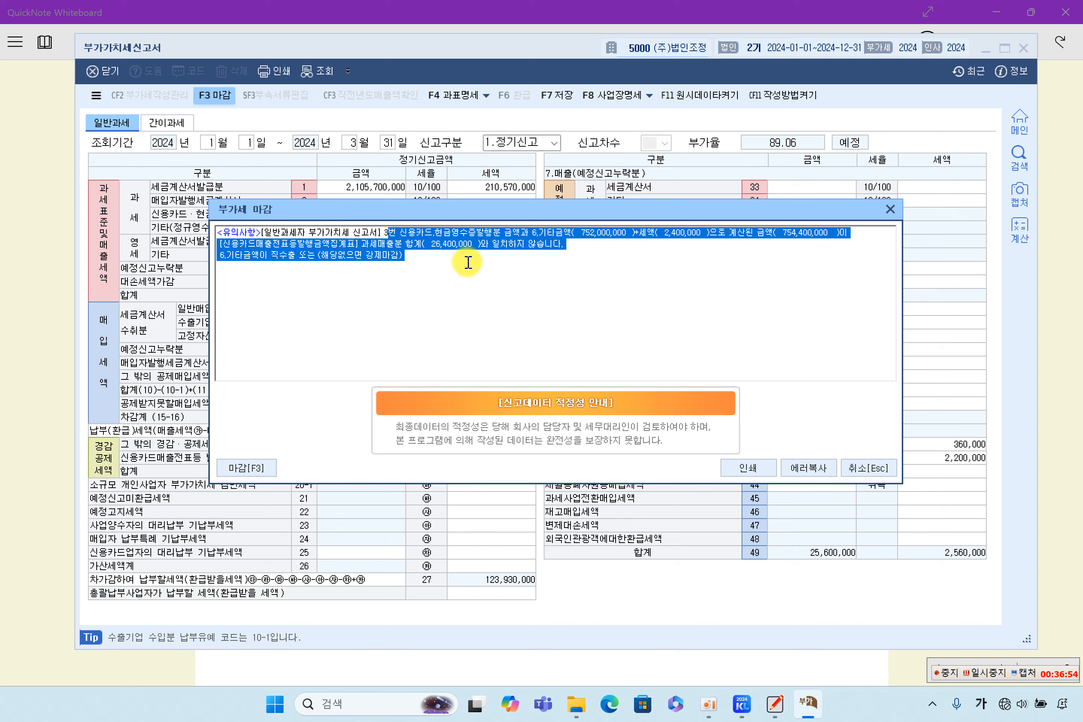
left_click(1042, 397)
scroll(433, 363, "down", 10)
scroll(434, 364, "down", 20)
scroll(433, 366, "down", 20)
scroll(433, 365, "down", 15)
scroll(433, 366, "up", 20)
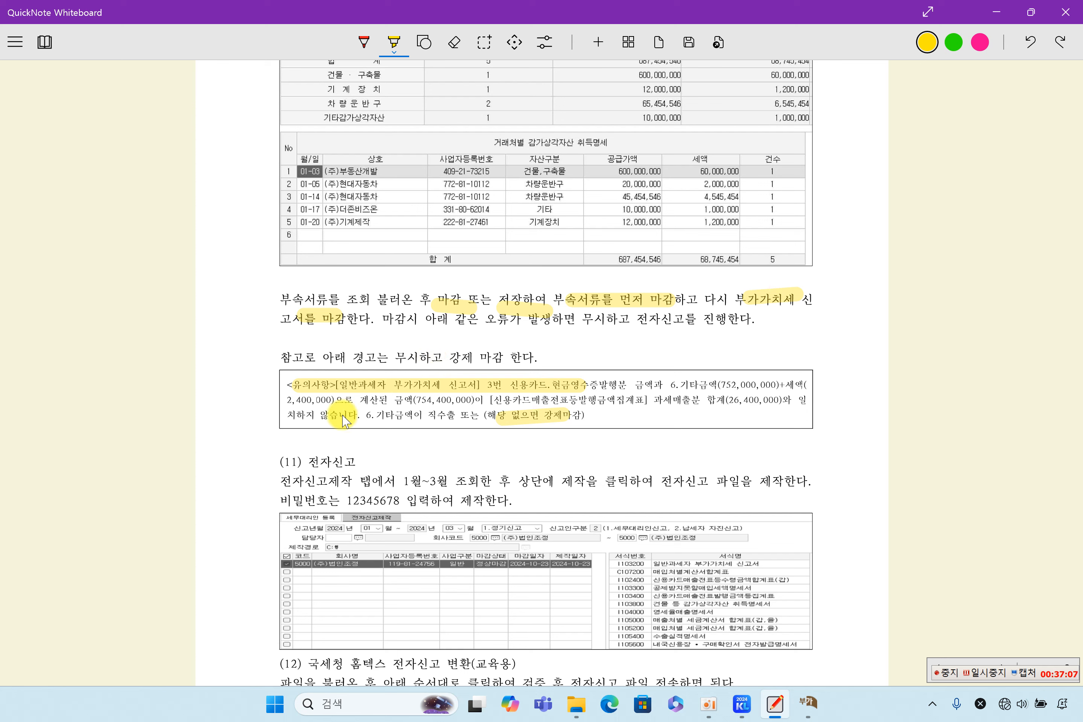
left_click(809, 702)
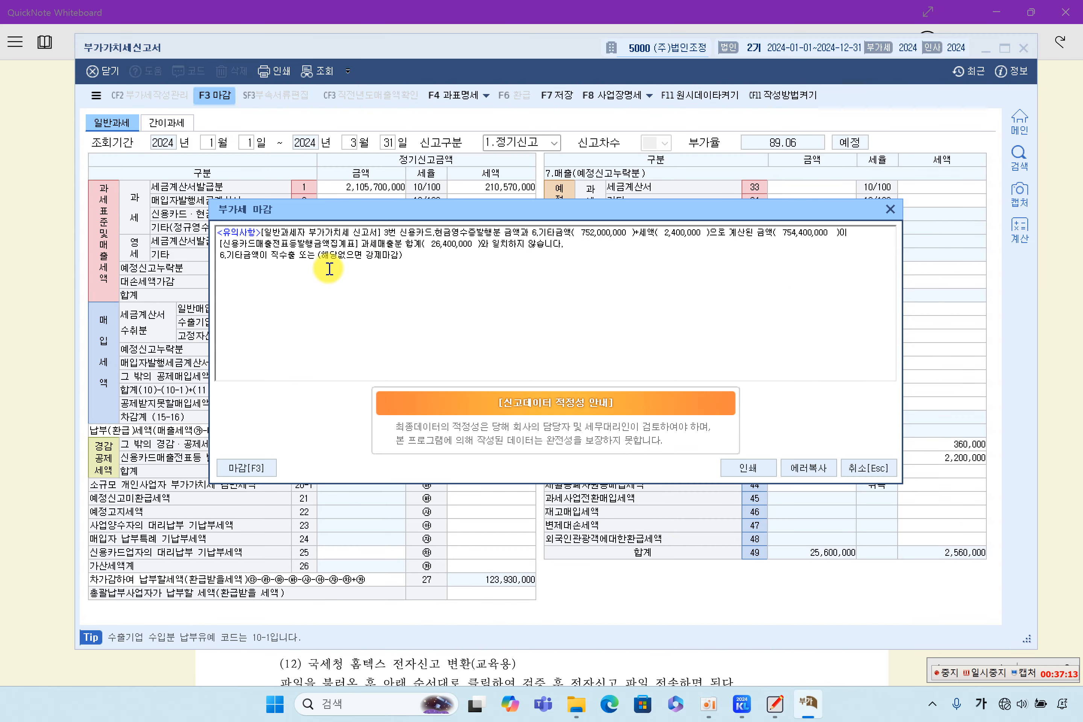
key("ctrl+a")
left_click(382, 256)
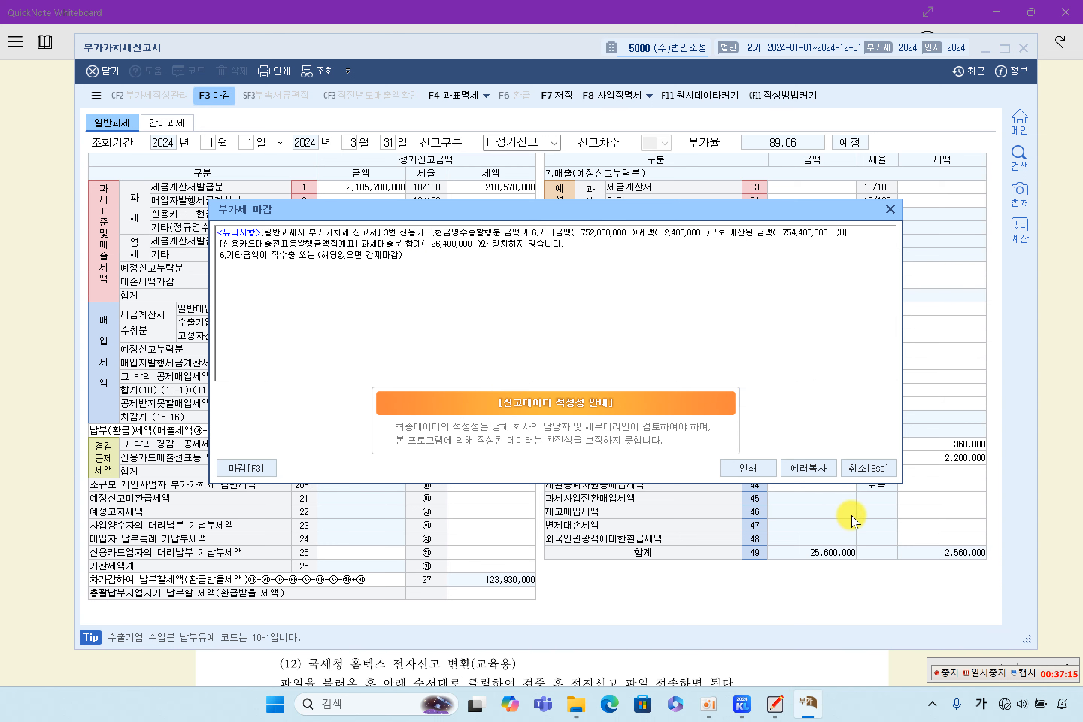
left_click(244, 466)
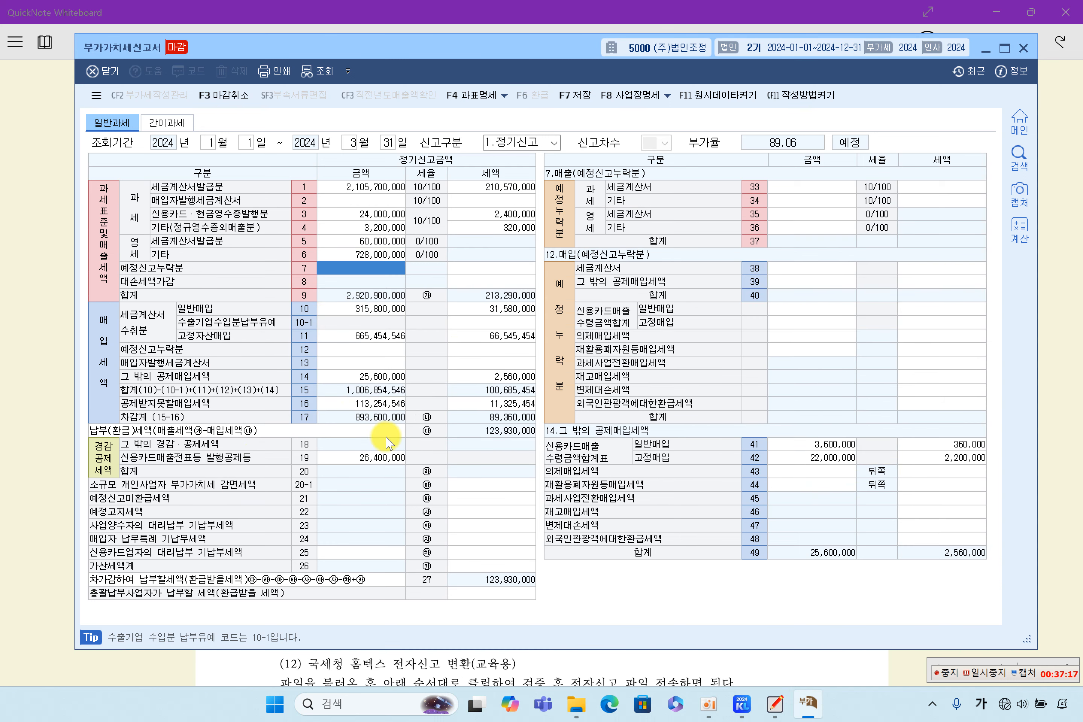
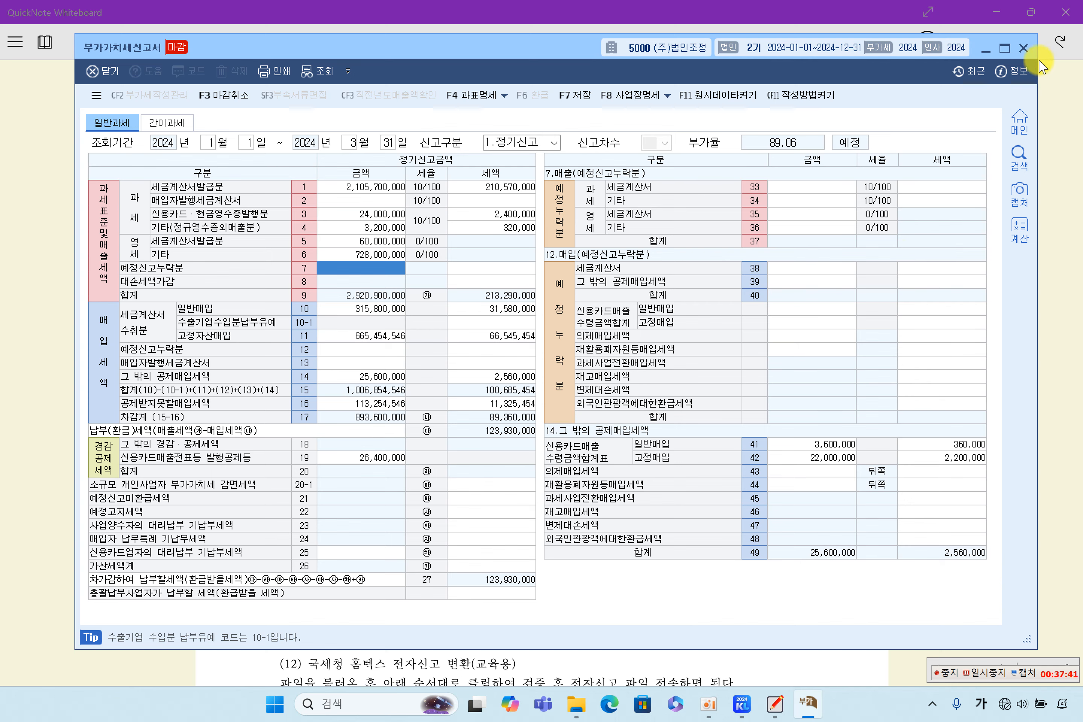
Step: Close the VAT return, then highlight '(11) 전자신고' and '제작을' on textbook page 115
left_click(1023, 48)
scroll(561, 466, "down", 3)
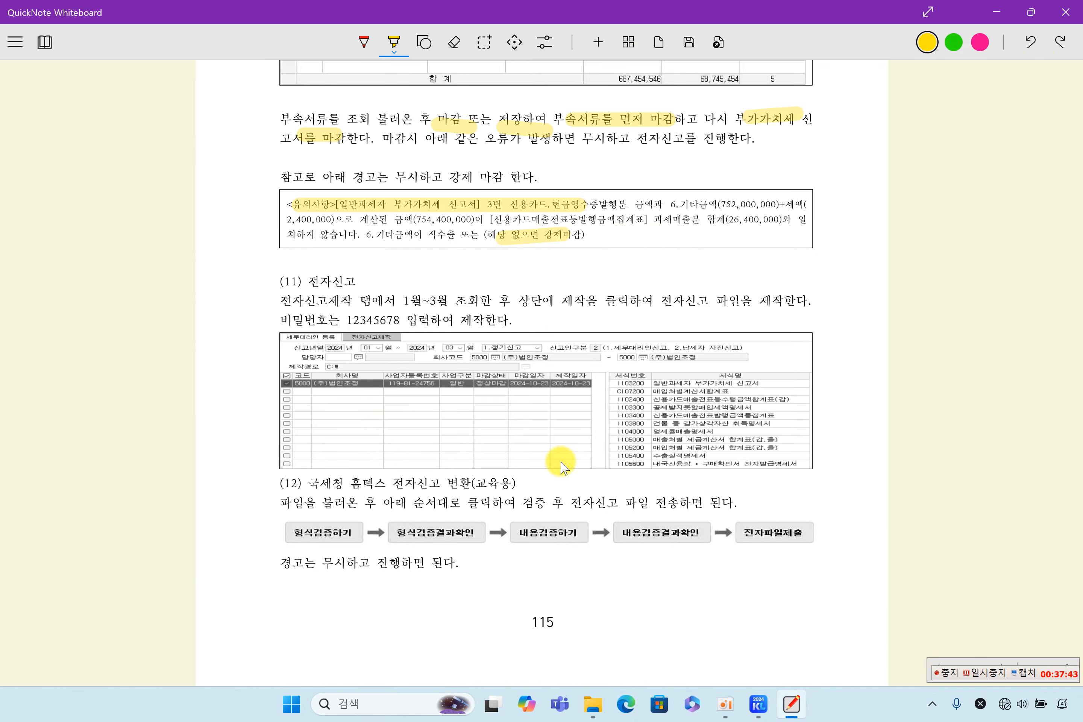
left_click_drag(297, 283, 337, 282)
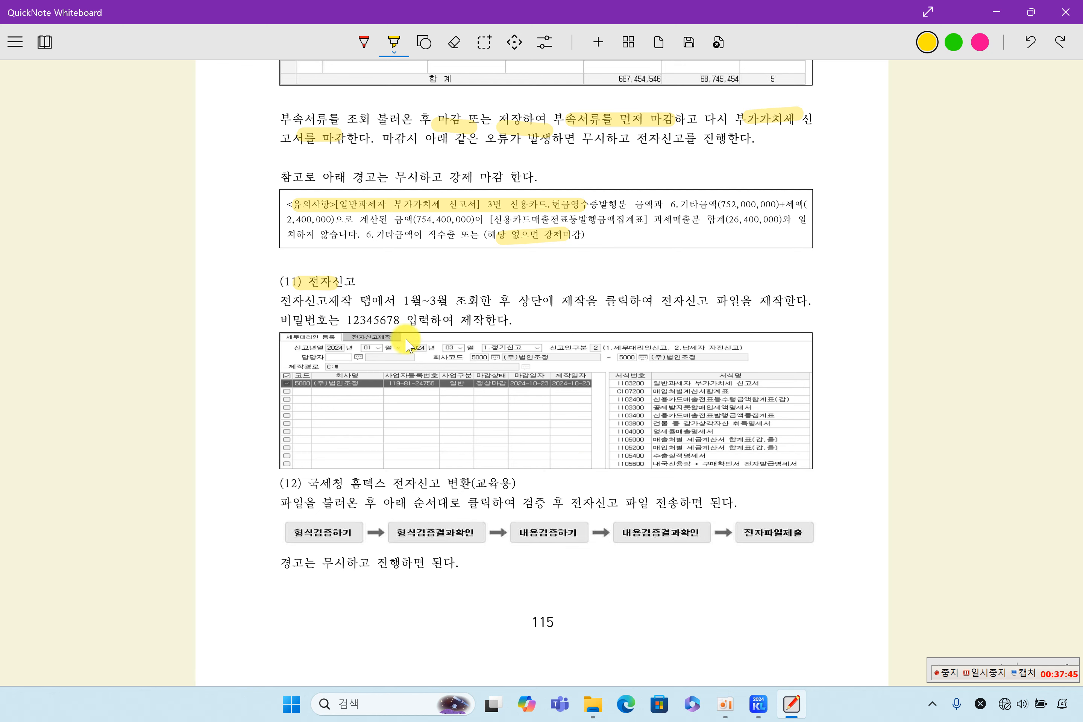
left_click_drag(553, 297, 609, 310)
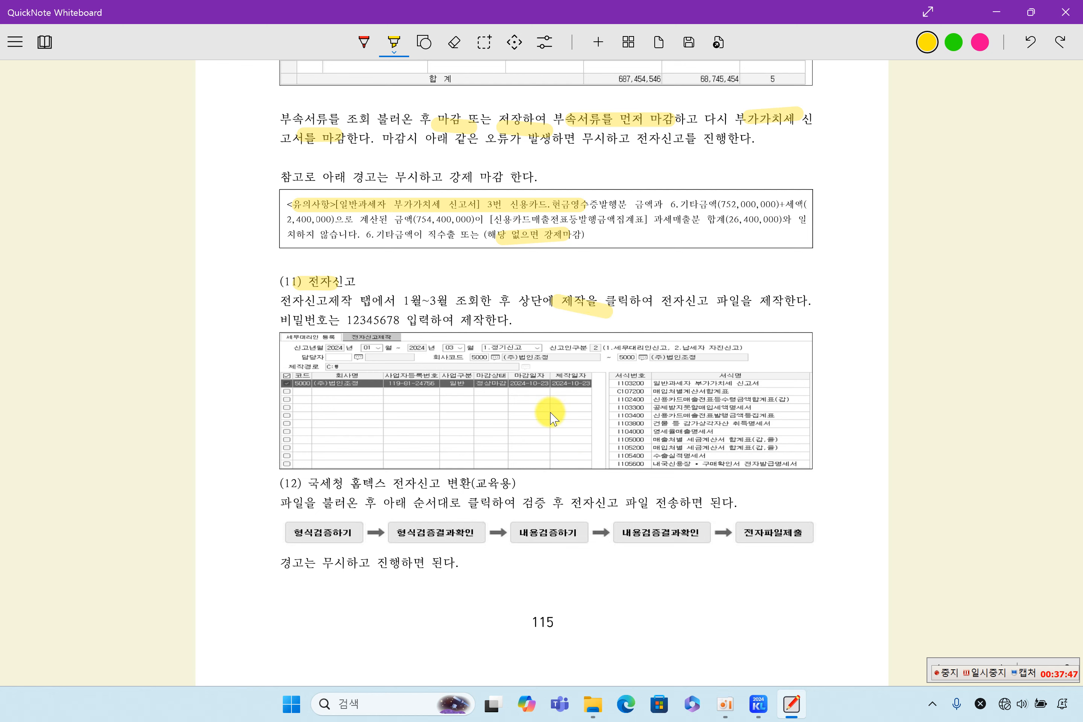
left_click(758, 702)
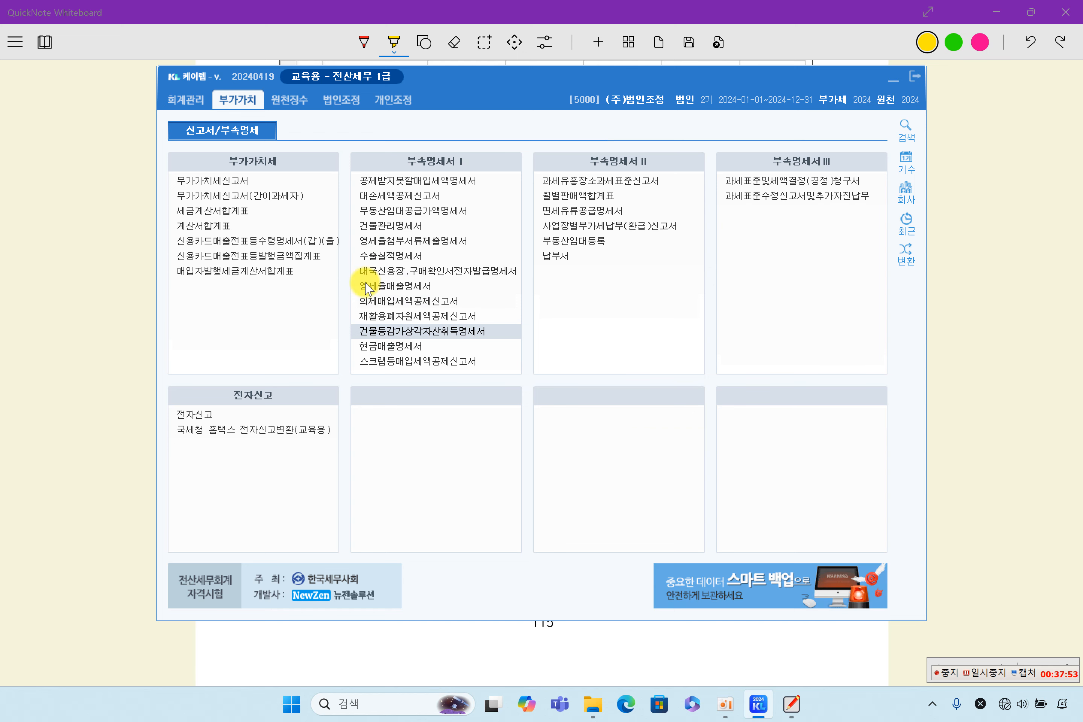
Step: Open 전자신고 for months 01–03 and list company 5000 with its included forms
double_click(200, 412)
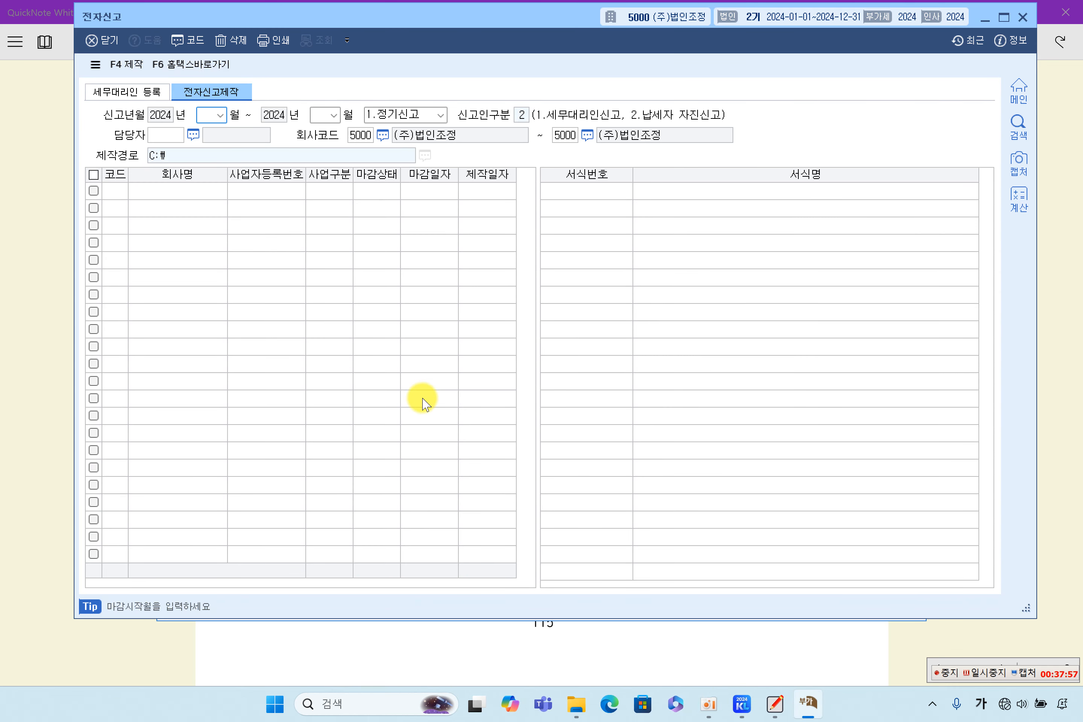
type("01")
key("Return")
type("3")
key("Return")
key("Return")
key("Return")
key("Return")
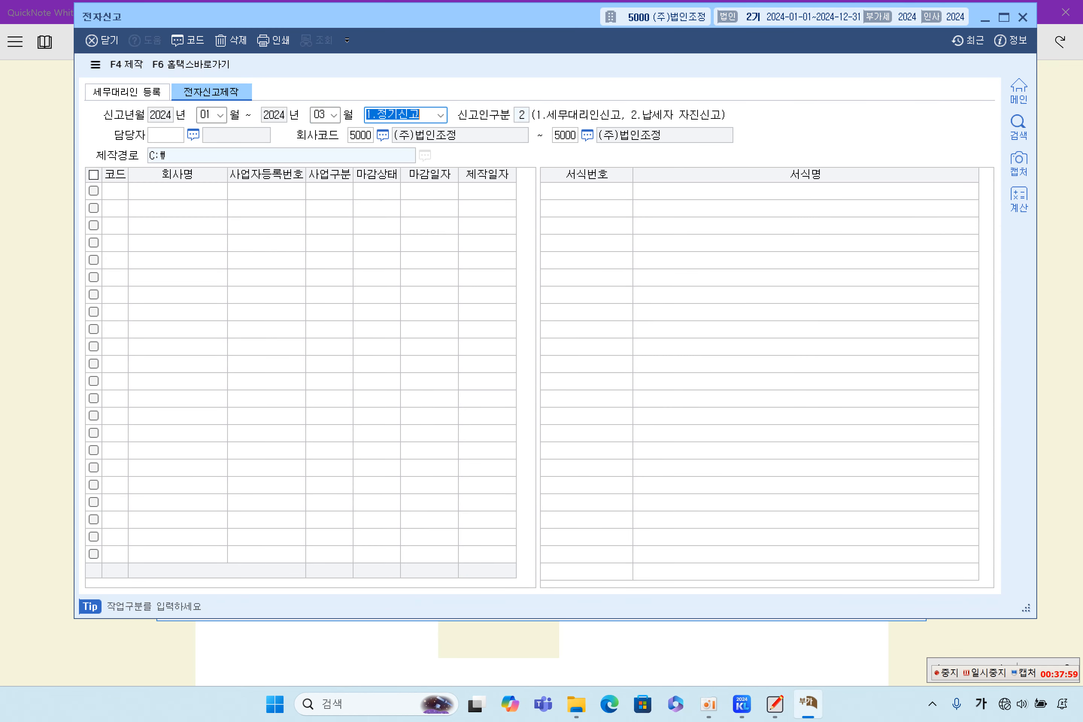
key("Return")
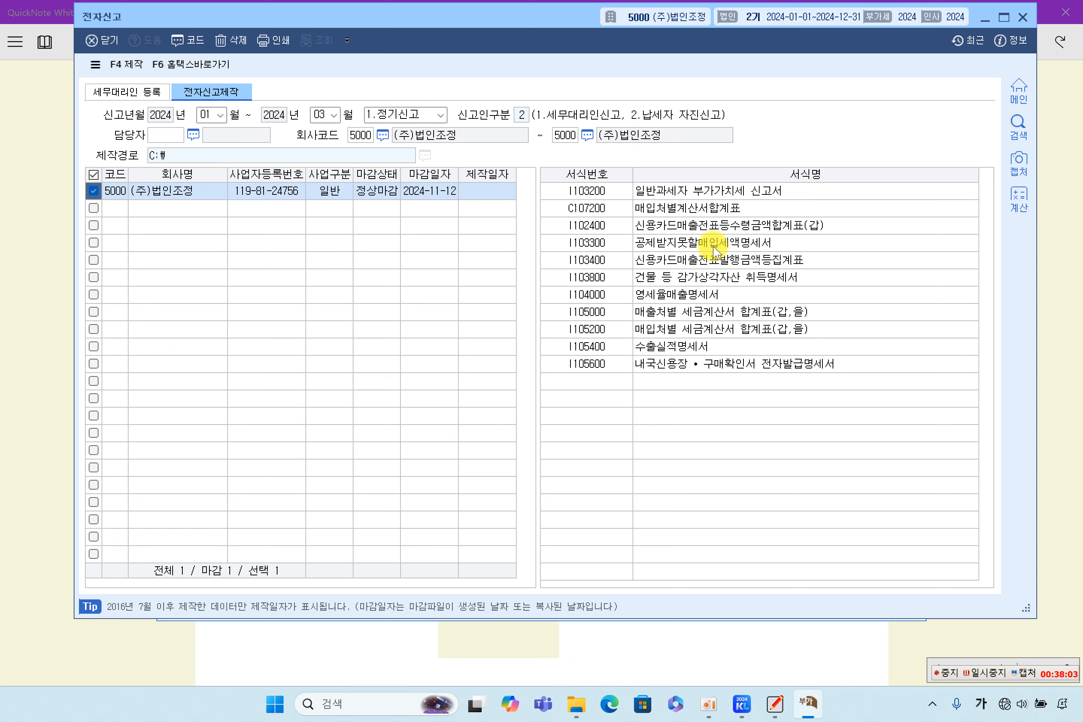
left_click(711, 316)
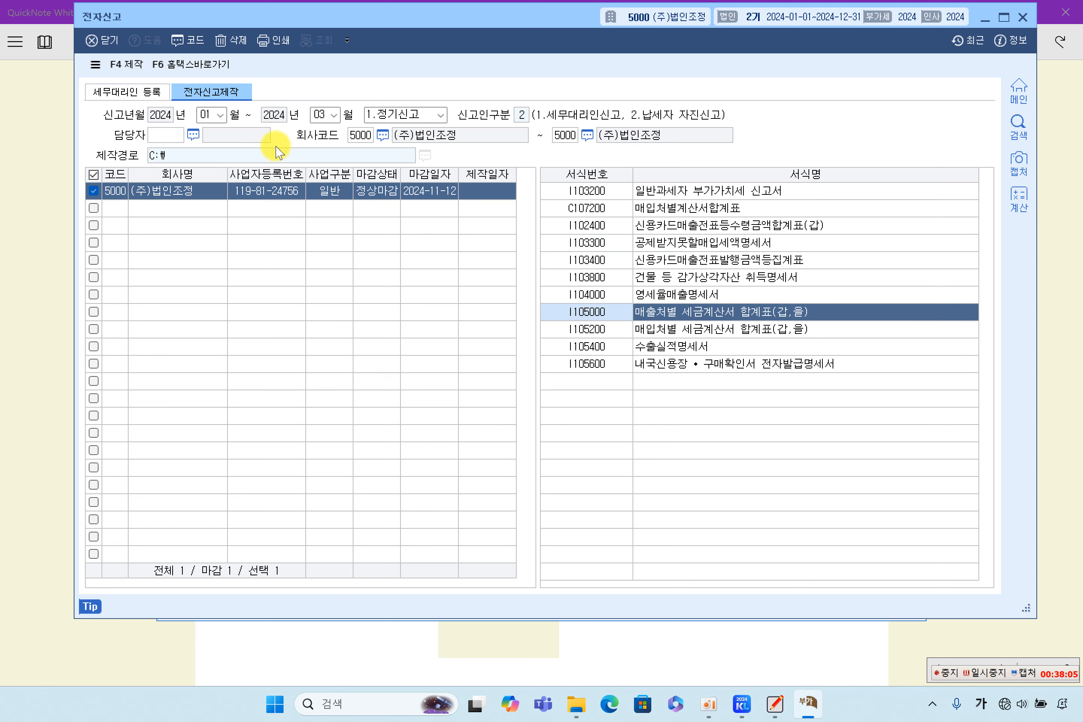
Step: Produce the e-filing file, entering and confirming a file password
left_click(134, 70)
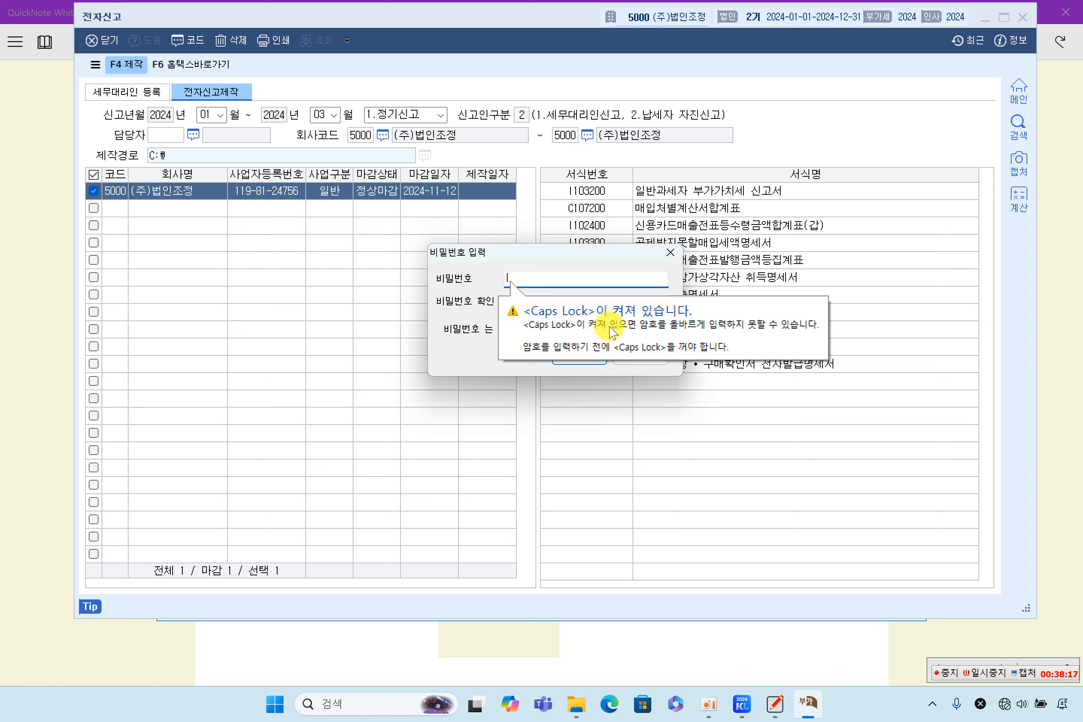
key("Caps_Lock")
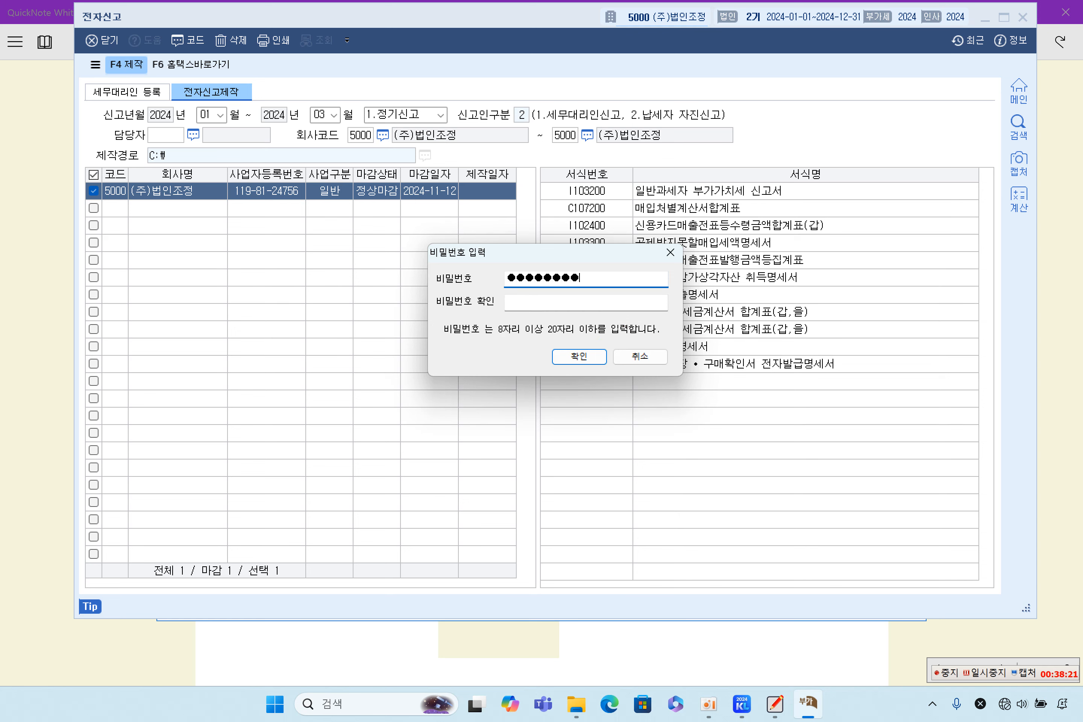
left_click(554, 307)
type("123")
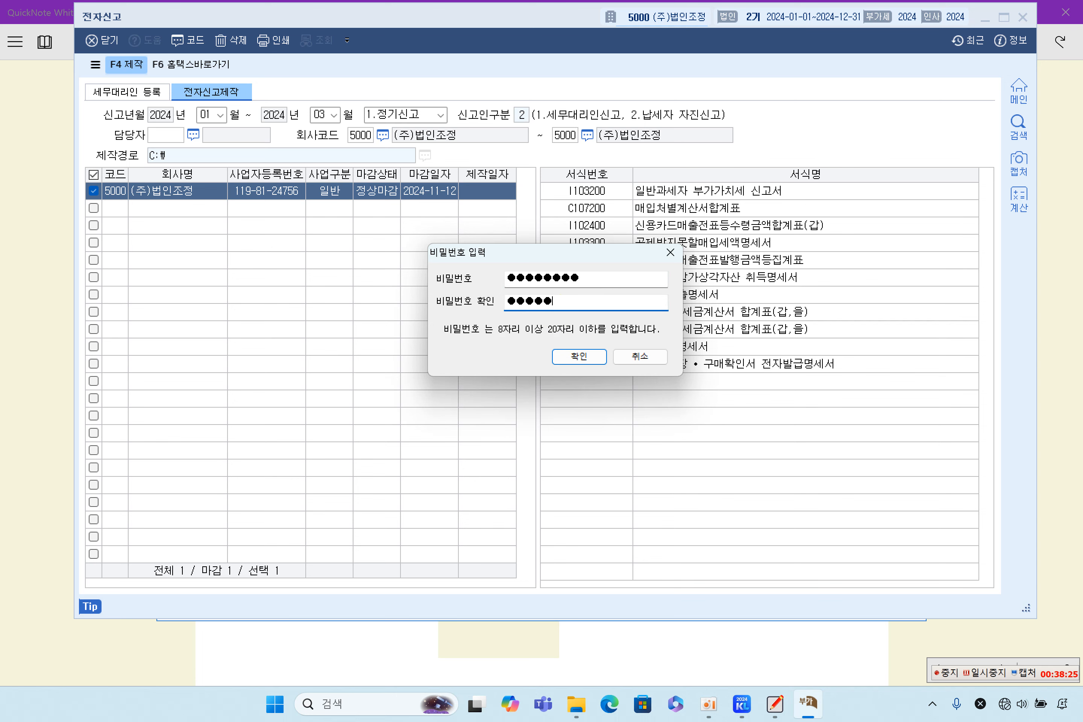
left_click(579, 357)
left_click(554, 347)
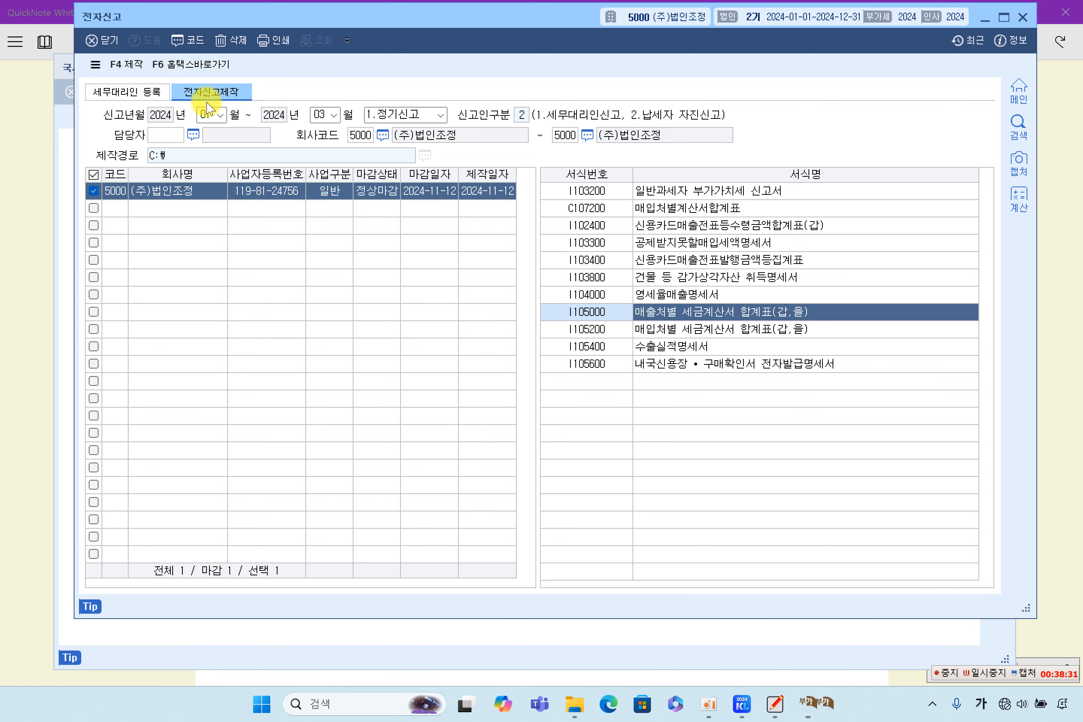
Step: In the Hometax conversion page, load the enc20241112 e-filing file for checking
left_click(67, 205)
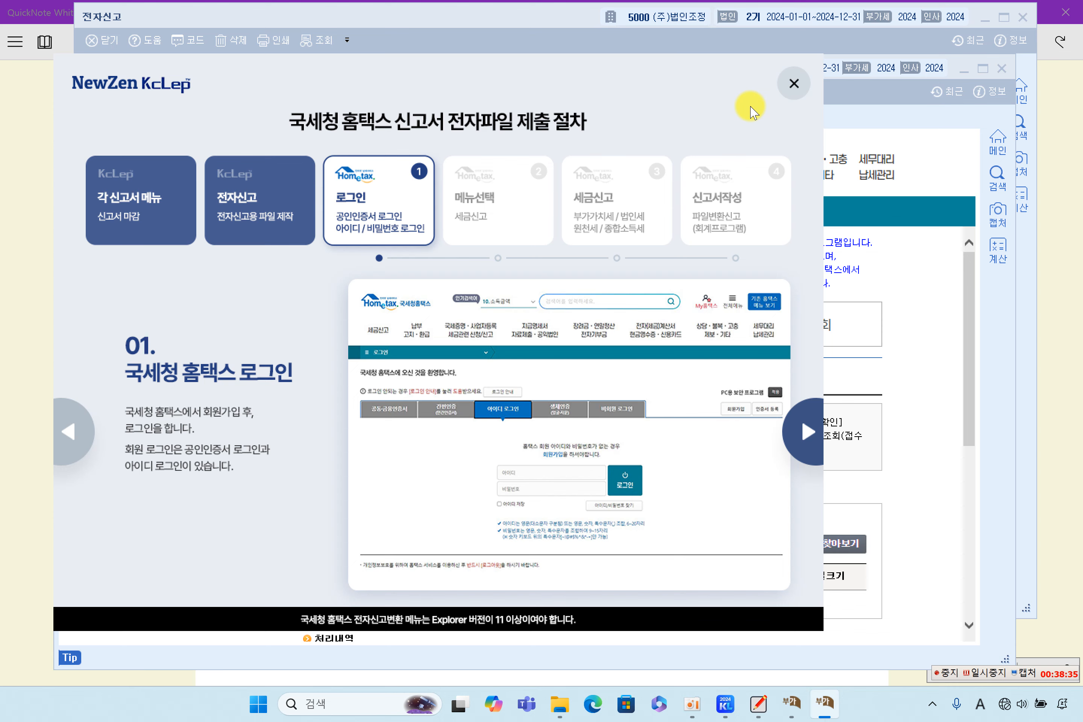
left_click(793, 84)
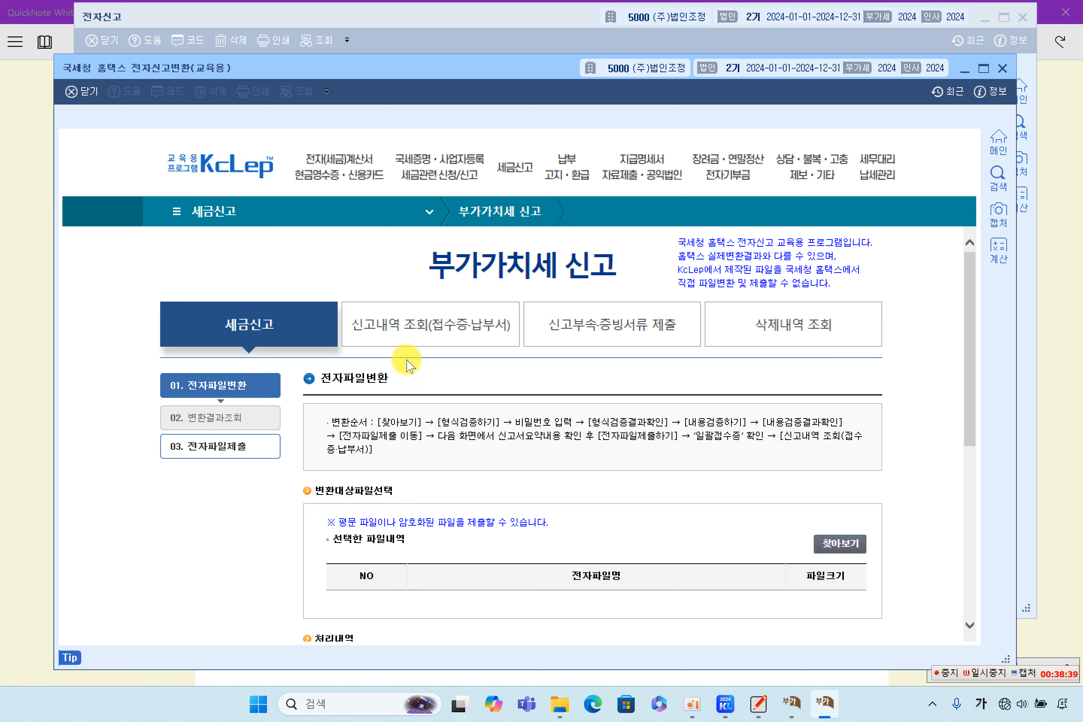
scroll(561, 380, "down", 5)
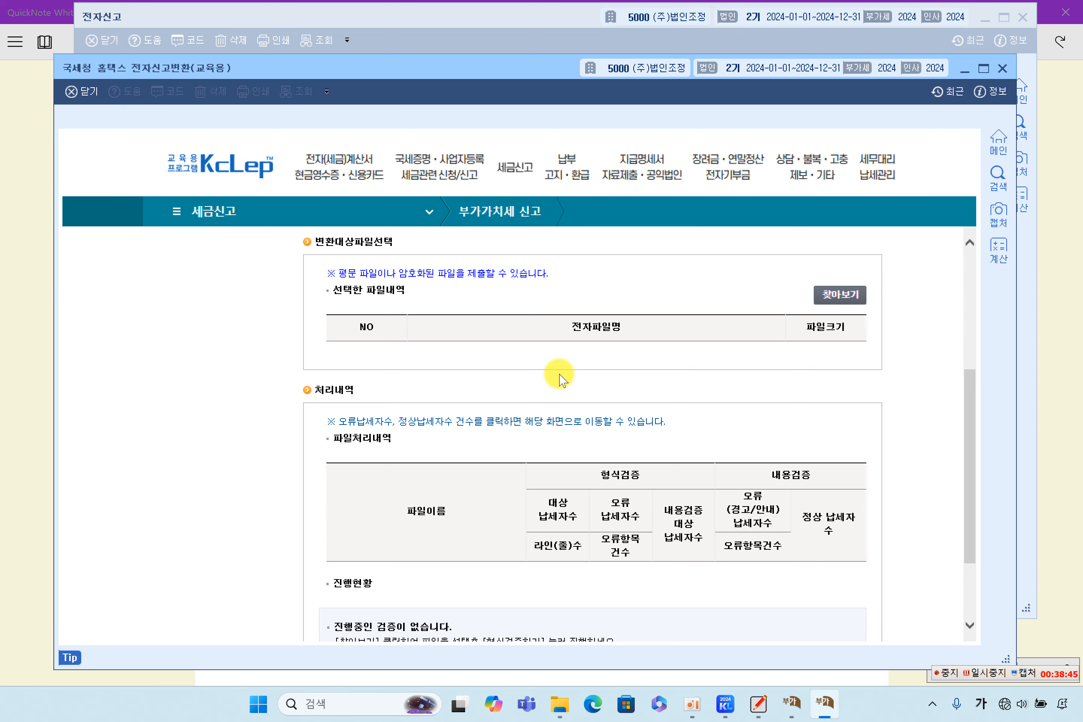
left_click(845, 294)
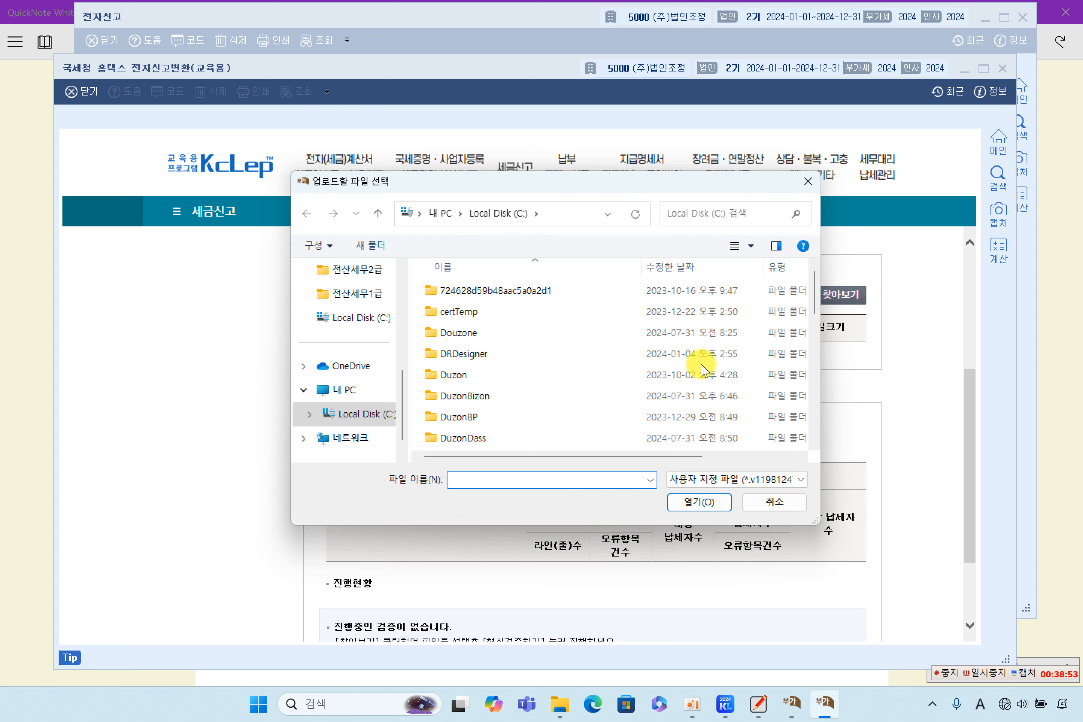
scroll(699, 370, "down", 5)
scroll(699, 373, "down", 2)
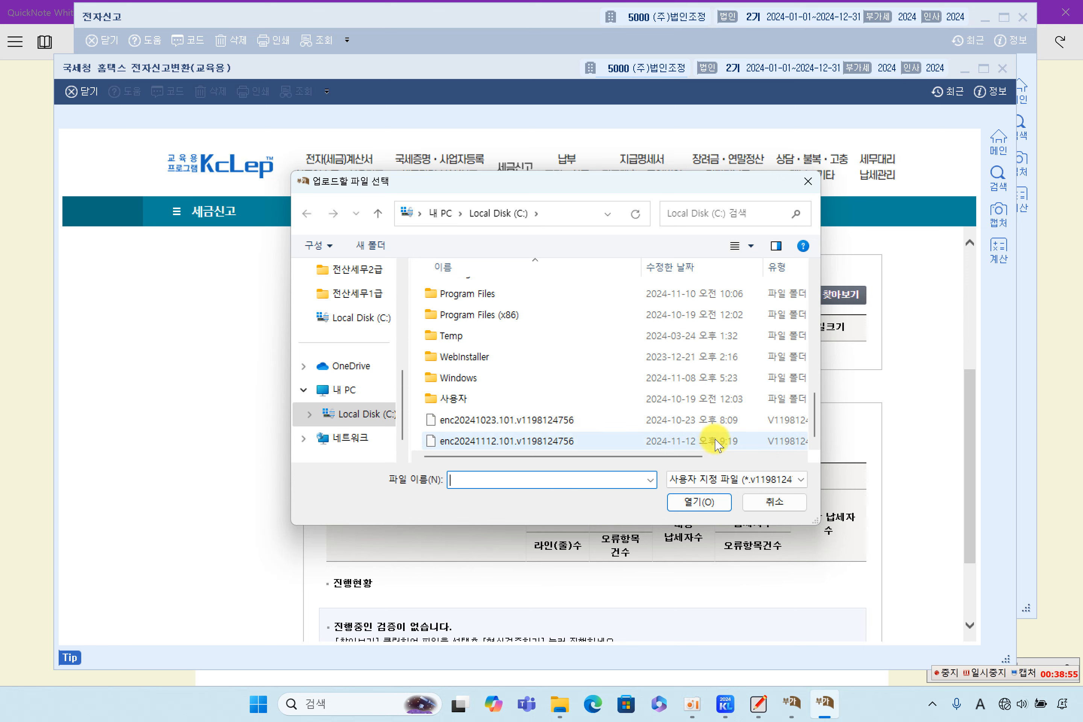
double_click(591, 441)
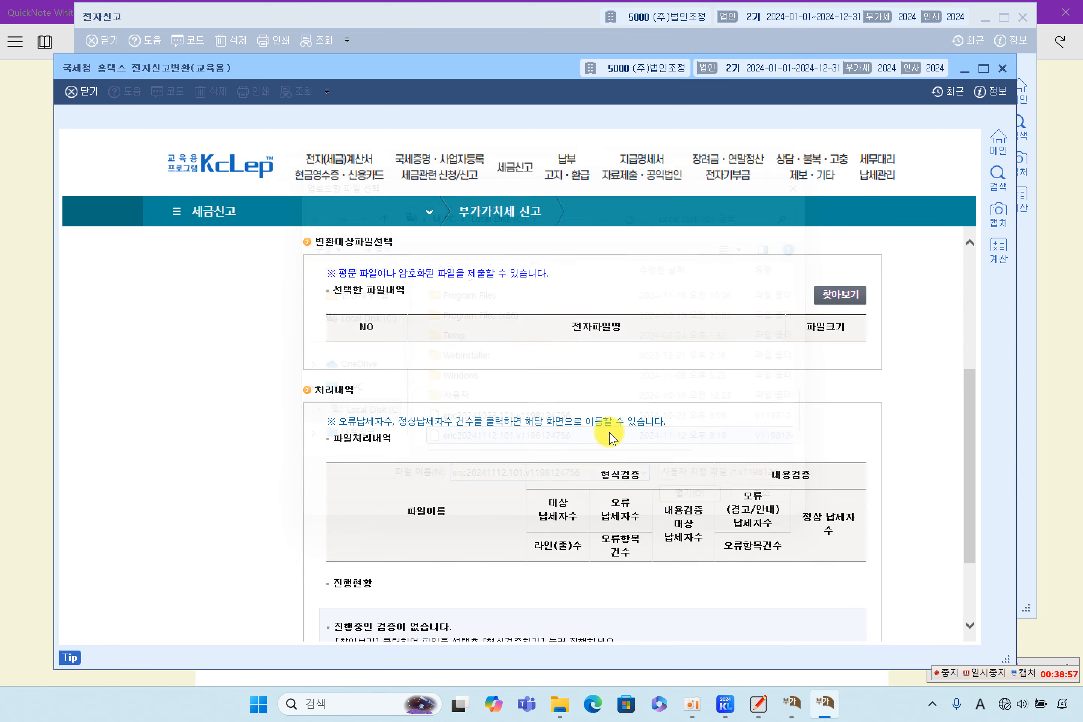
scroll(619, 426, "down", 1)
scroll(638, 426, "down", 1)
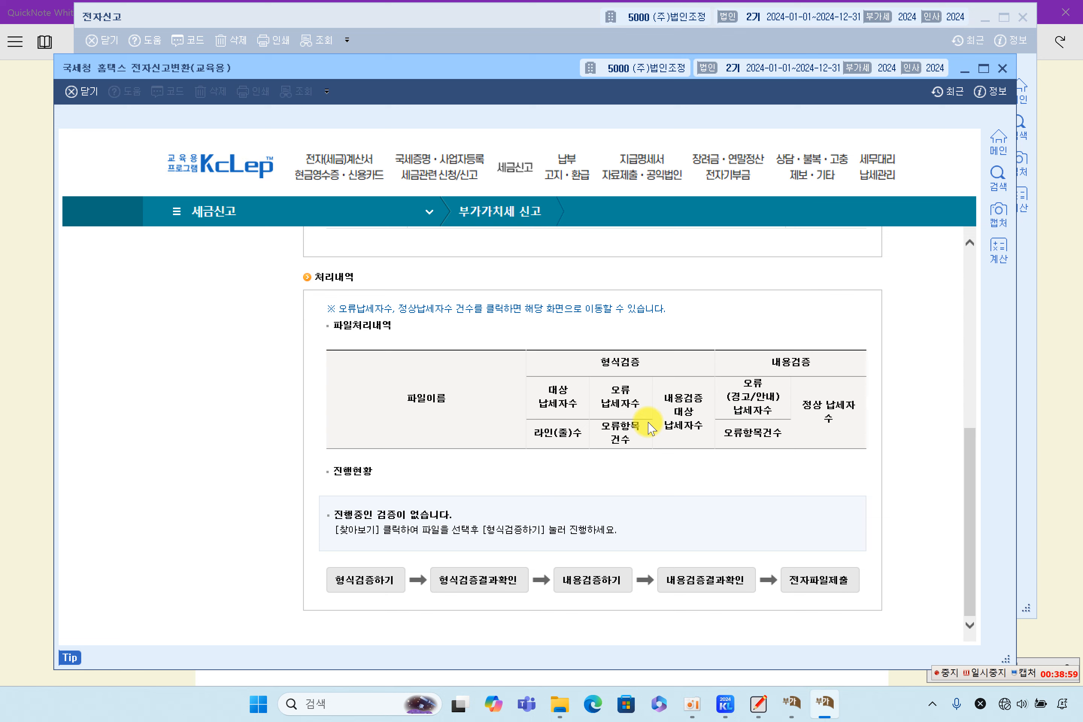
Step: Run the format and content checks on the converted file and view both results
left_click(373, 581)
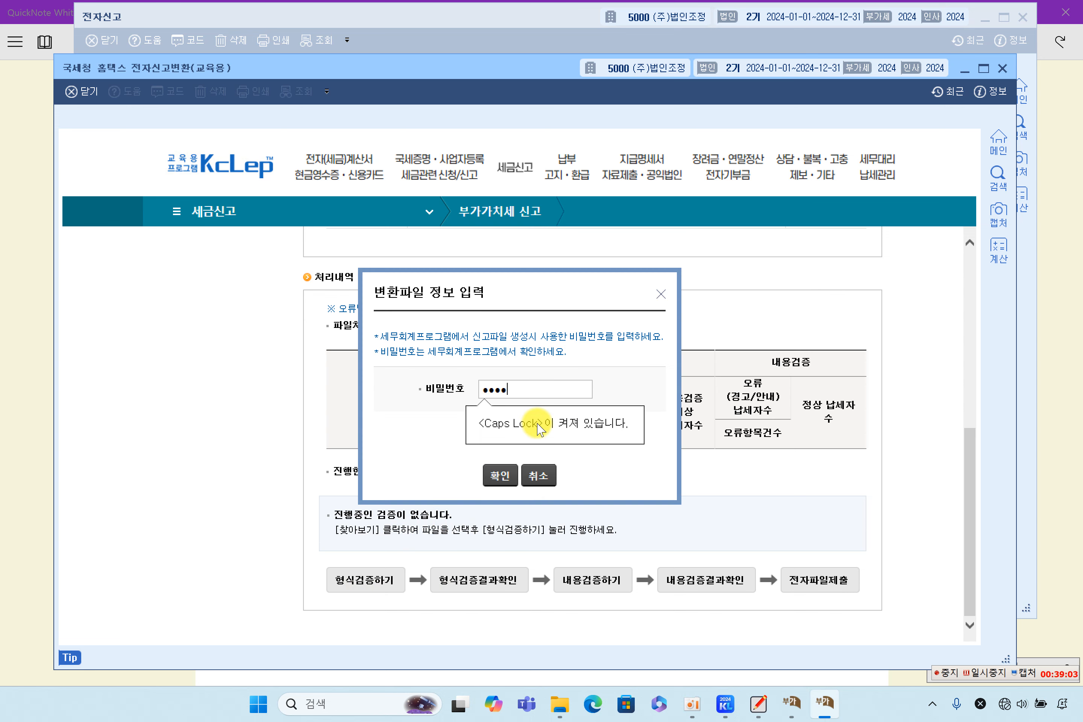
left_click(499, 475)
left_click(498, 613)
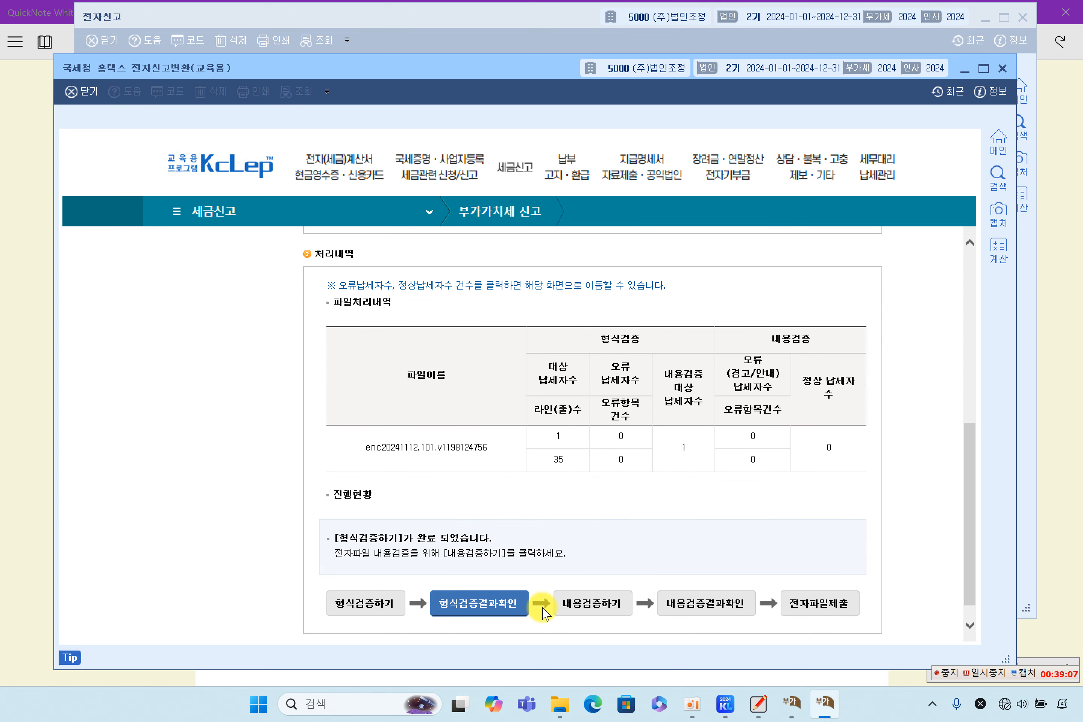
left_click(610, 614)
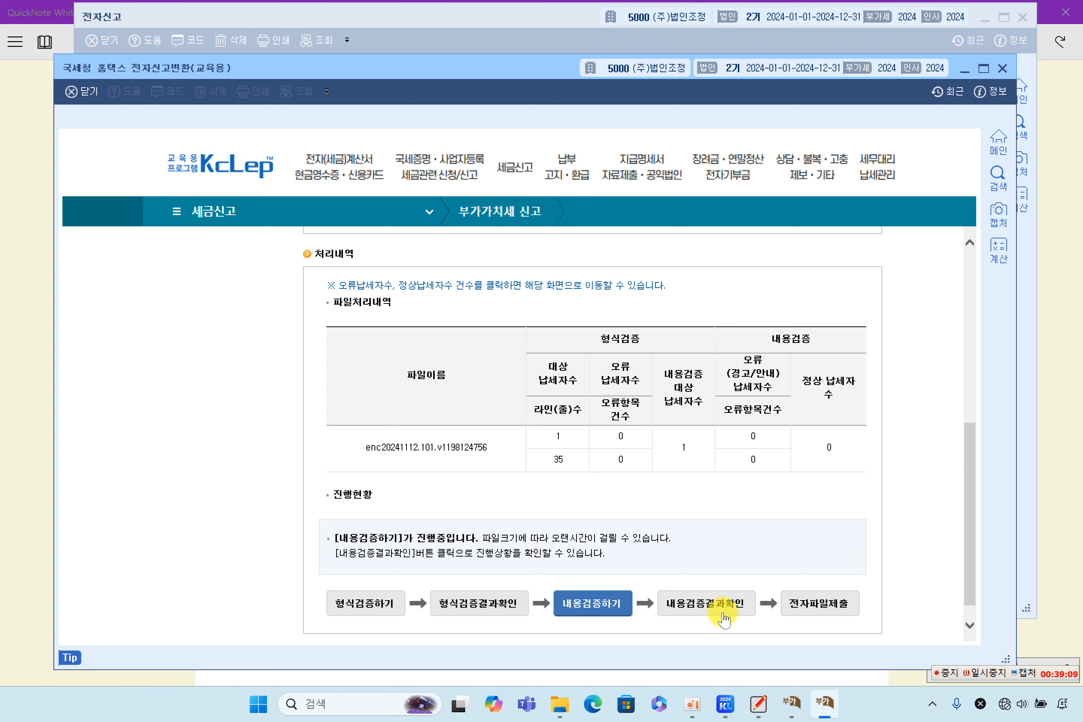
left_click(724, 614)
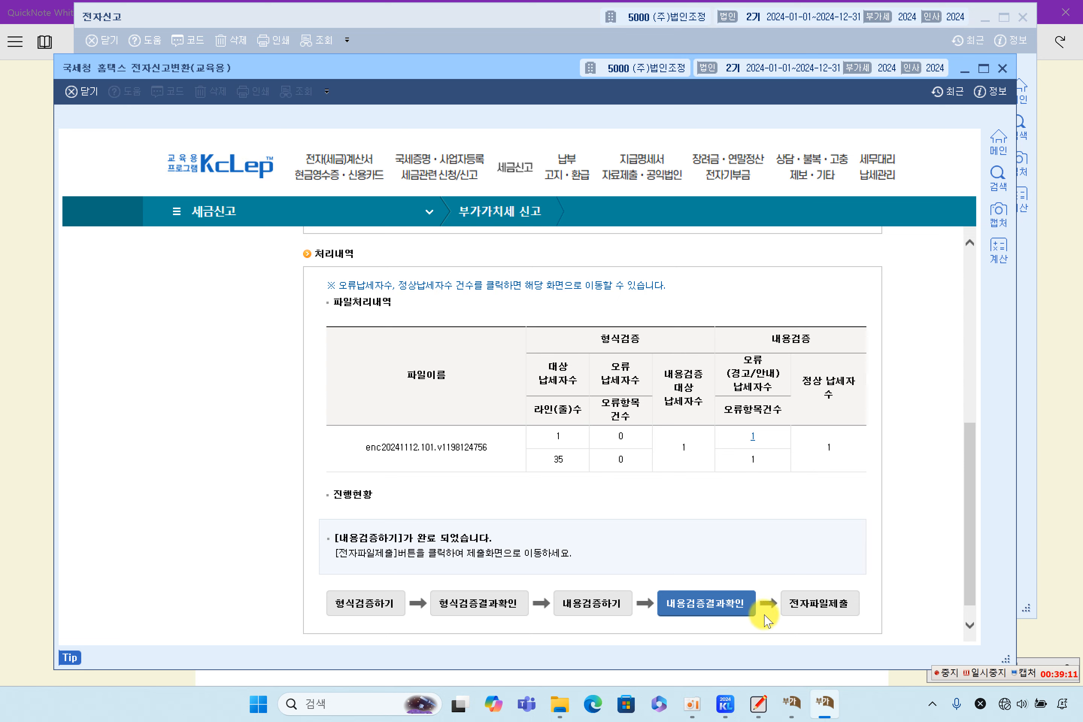
Step: Submit the converted 202403 VAT return file and dismiss the receipt
left_click(801, 606)
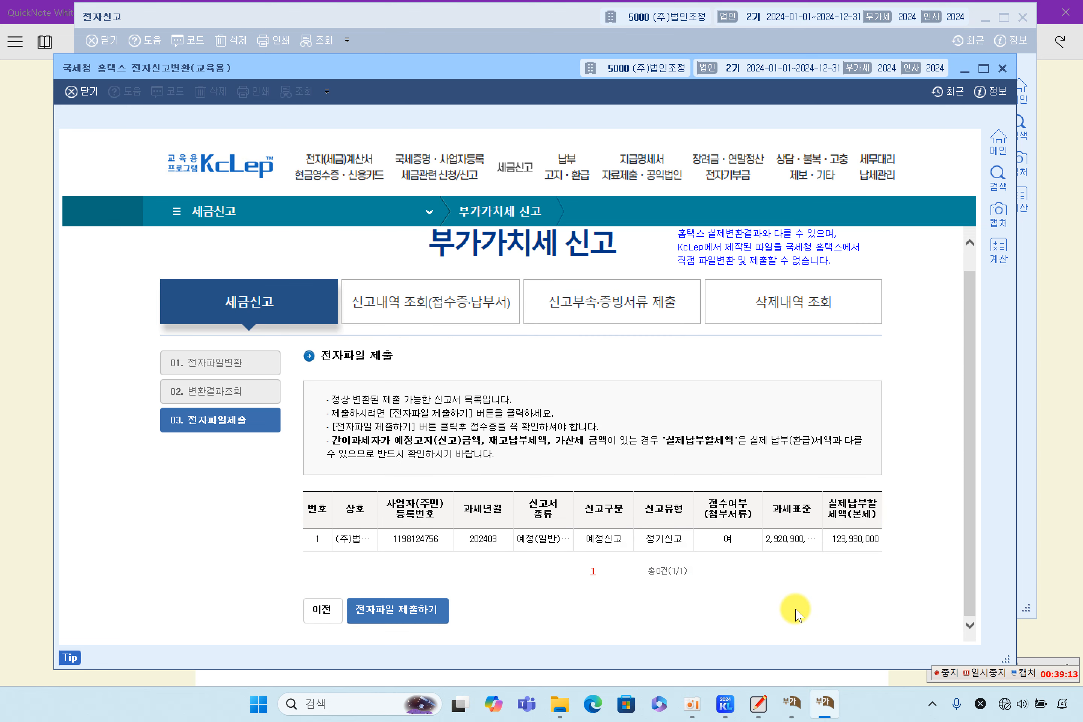
left_click(422, 610)
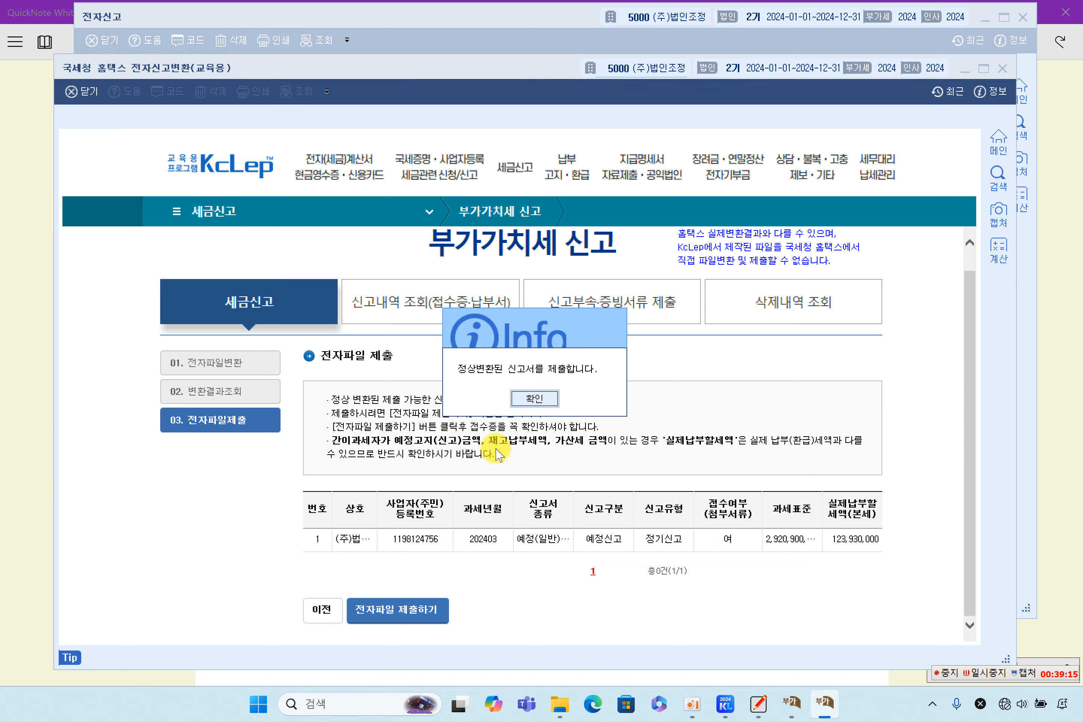
left_click(540, 399)
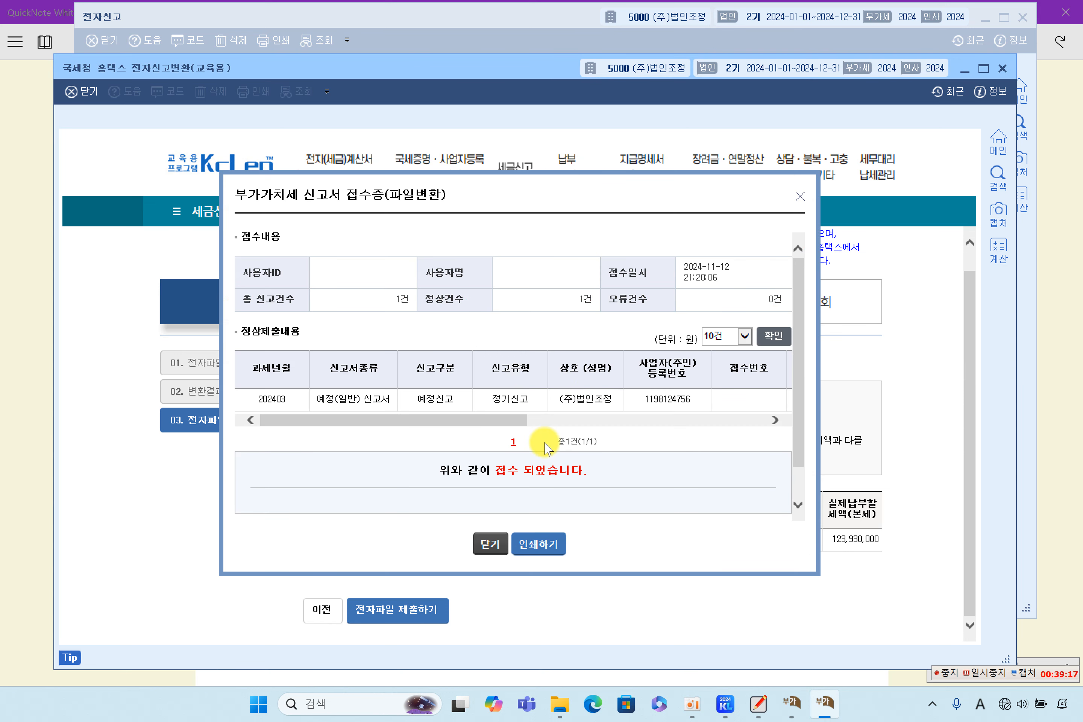
scroll(646, 396, "down", 2)
left_click(491, 544)
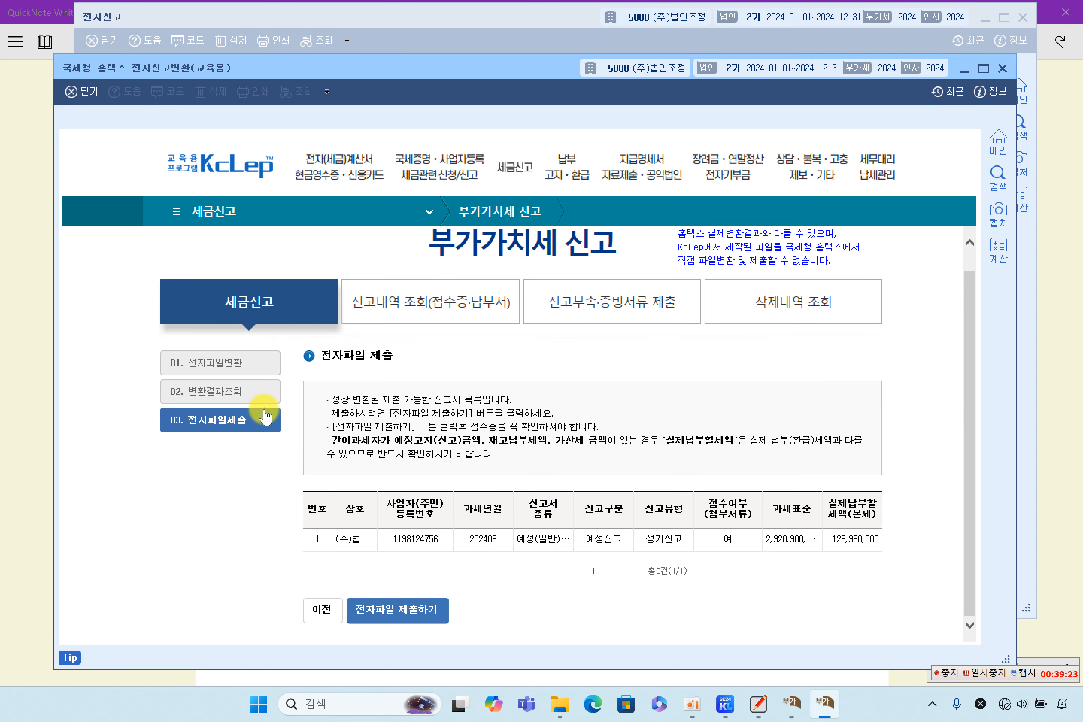
Step: Review 02. 변환결과조회, return to the submission step, and bring up the textbook notes
left_click(252, 393)
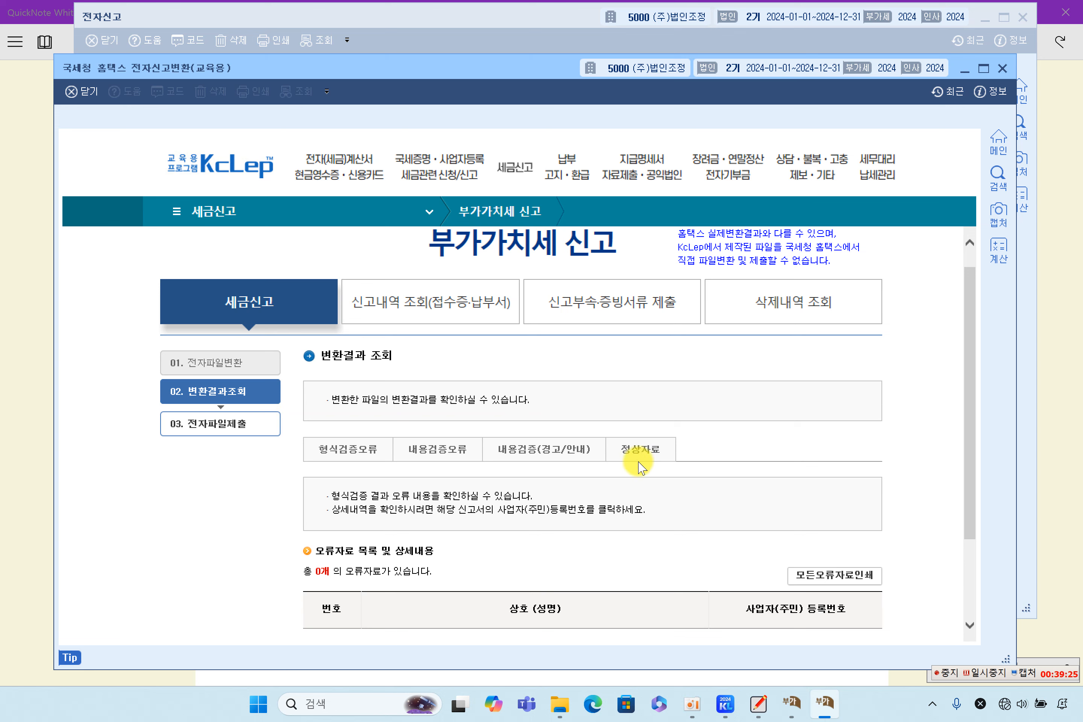
scroll(463, 471, "down", 3)
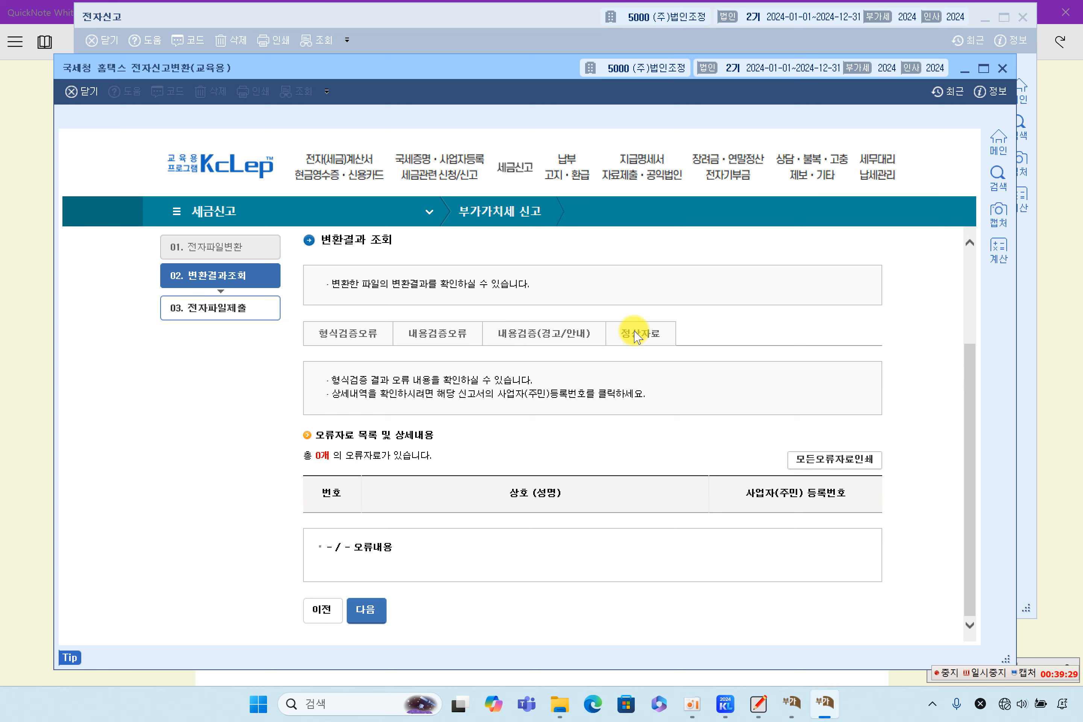
left_click(212, 309)
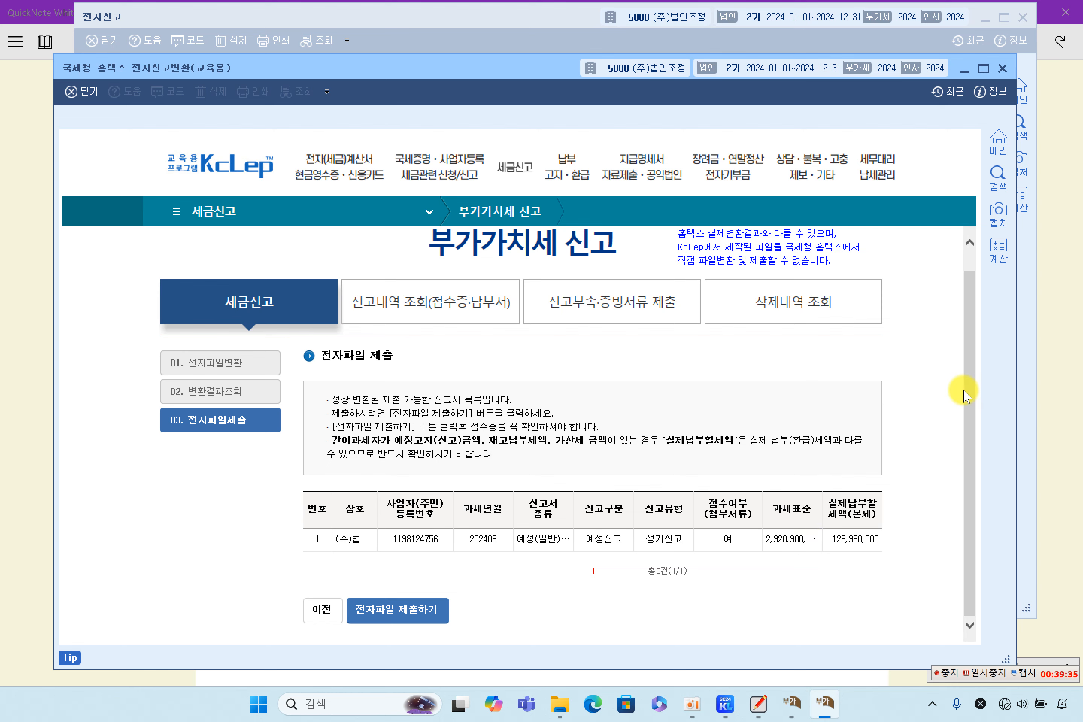
left_click(1046, 386)
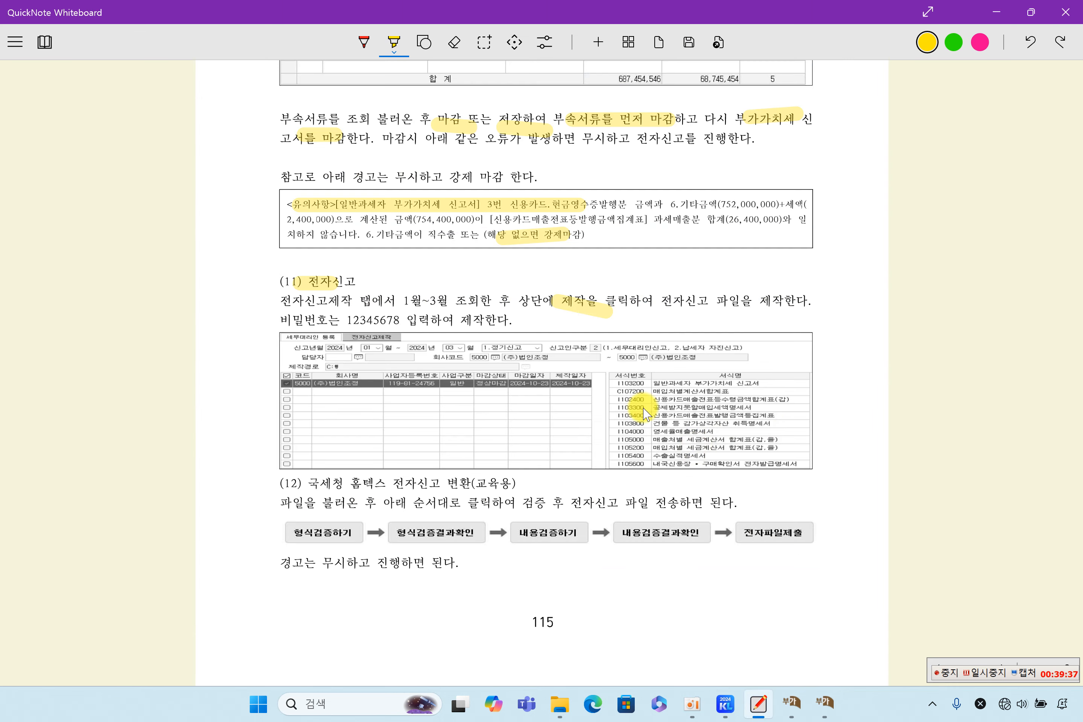
Step: Close the Hometax conversion window and scroll the textbook to section (13) 부가가치세 정리 분개
scroll(562, 361, "down", 5)
scroll(562, 358, "down", 4)
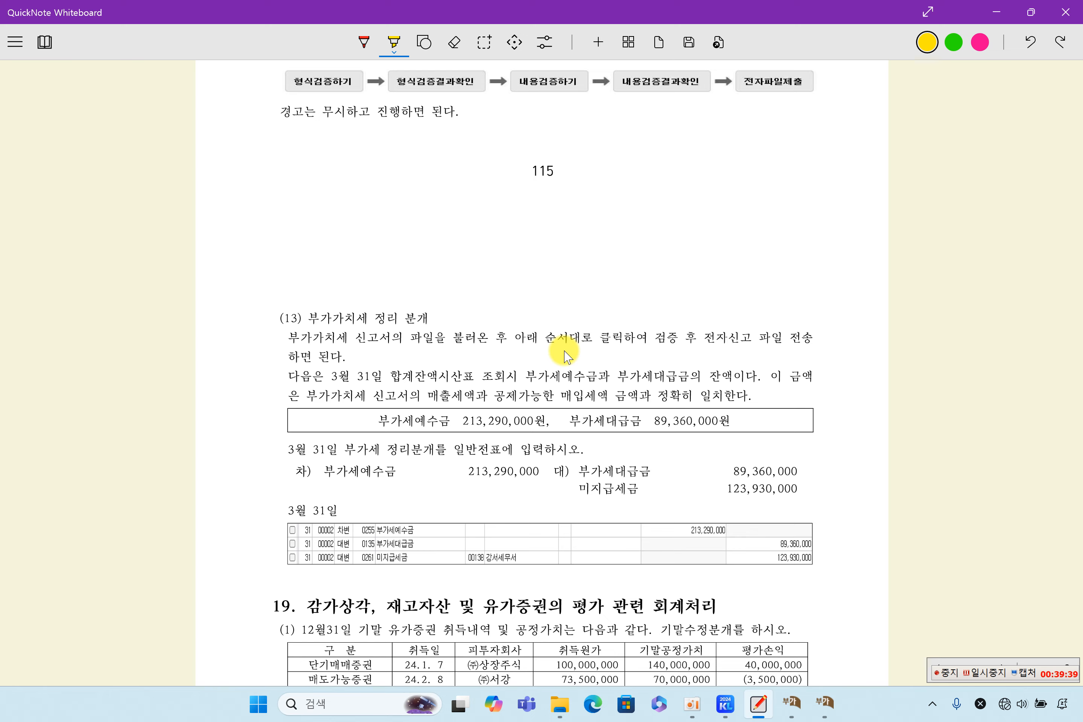
scroll(561, 355, "up", 10)
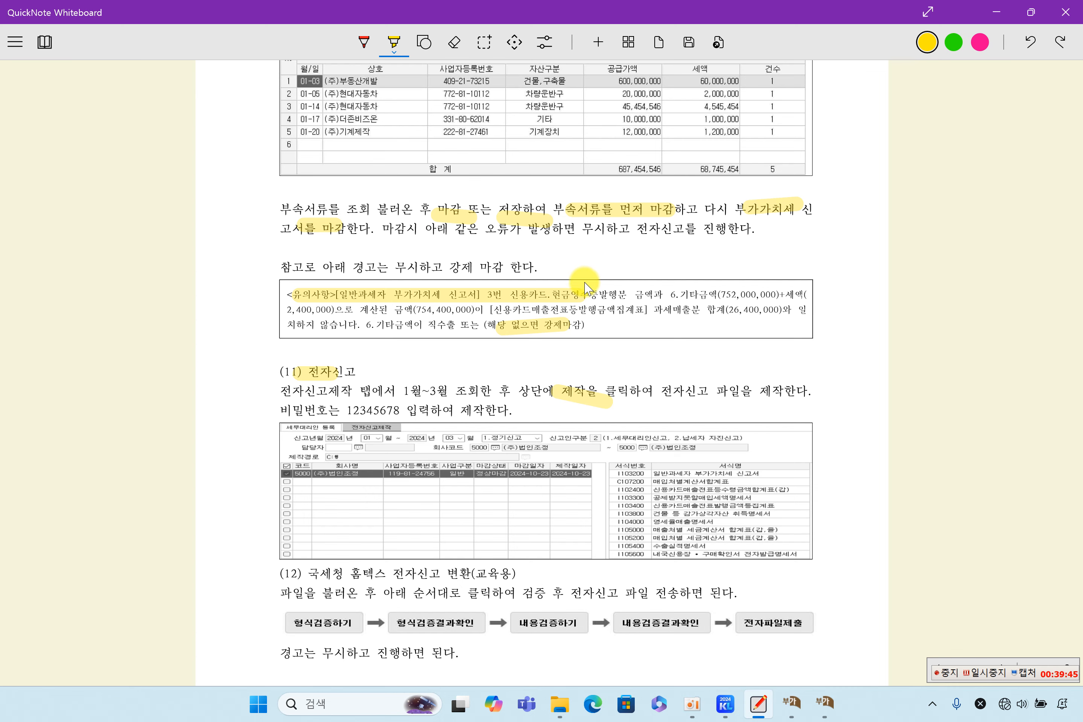
left_click(824, 703)
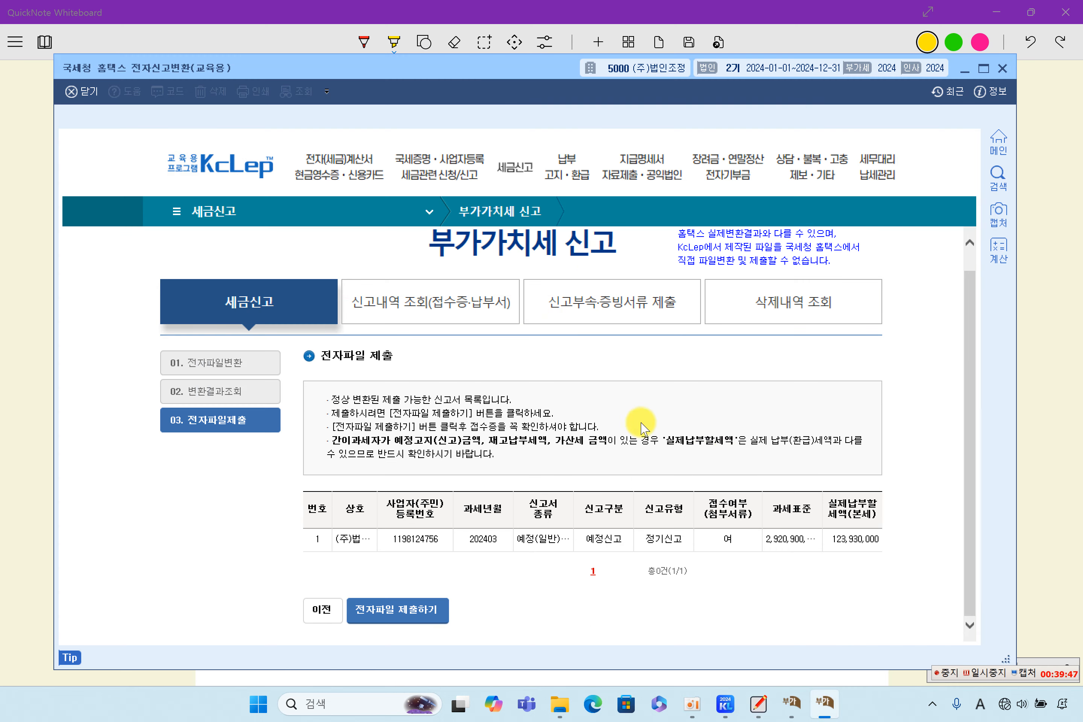
left_click(1001, 70)
scroll(706, 474, "down", 5)
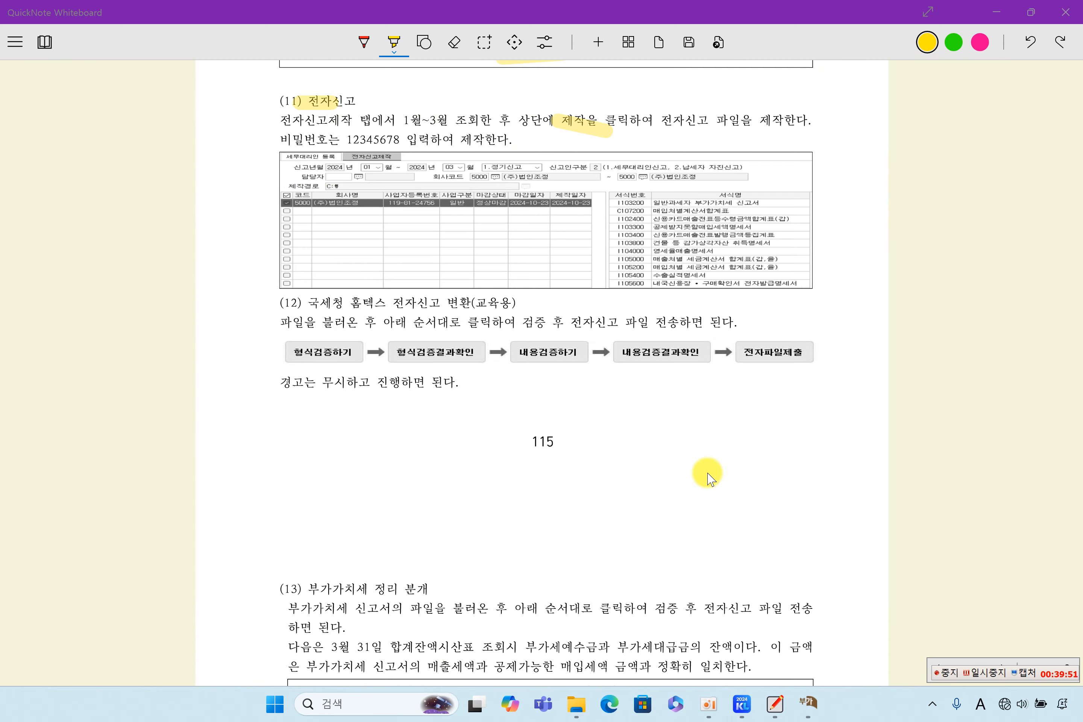
scroll(706, 475, "down", 9)
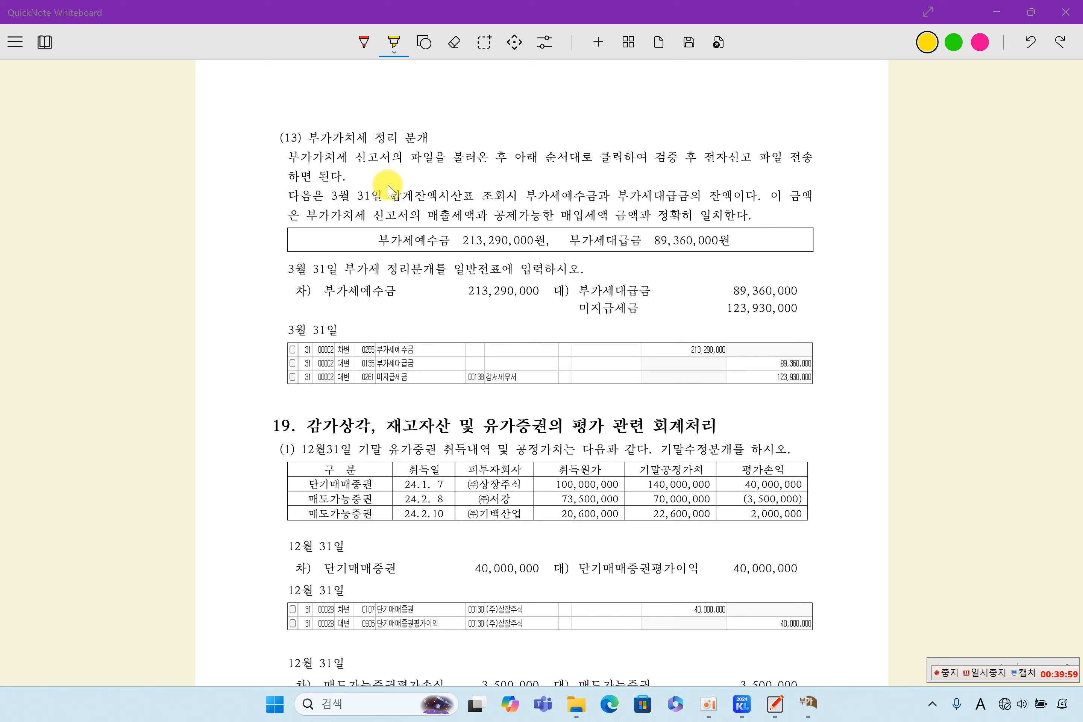
Step: Highlight the (13) heading, the 신고서 mention, and the 213,290,000 and 89,360,000 balances
left_click_drag(305, 138, 435, 138)
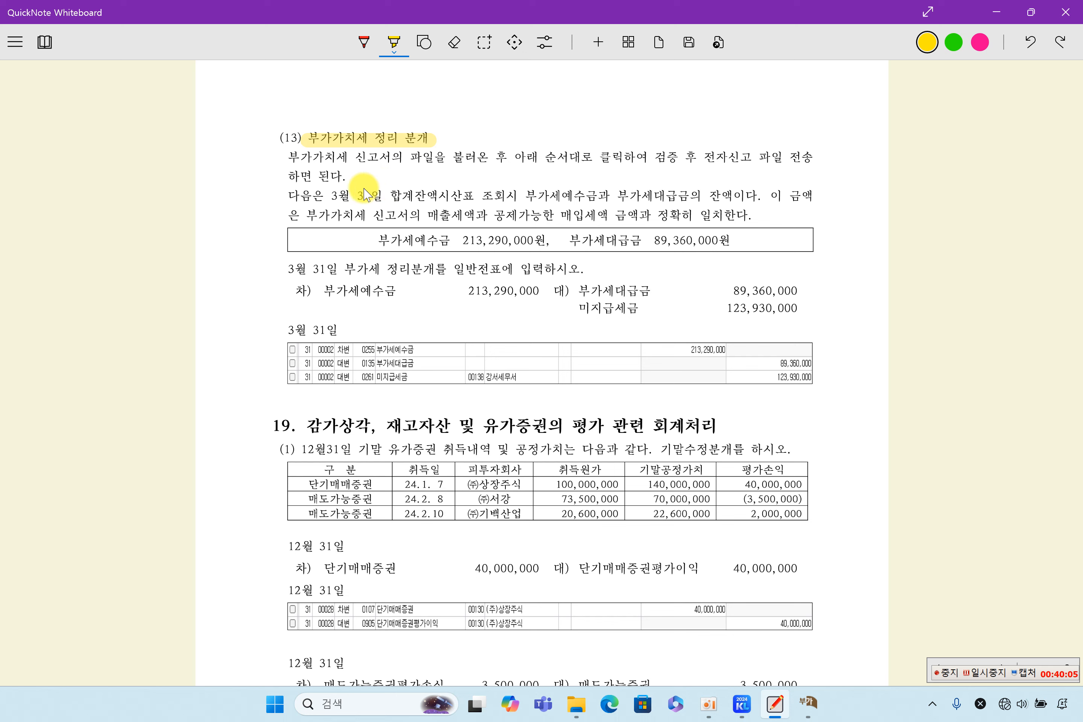
left_click_drag(303, 156, 397, 161)
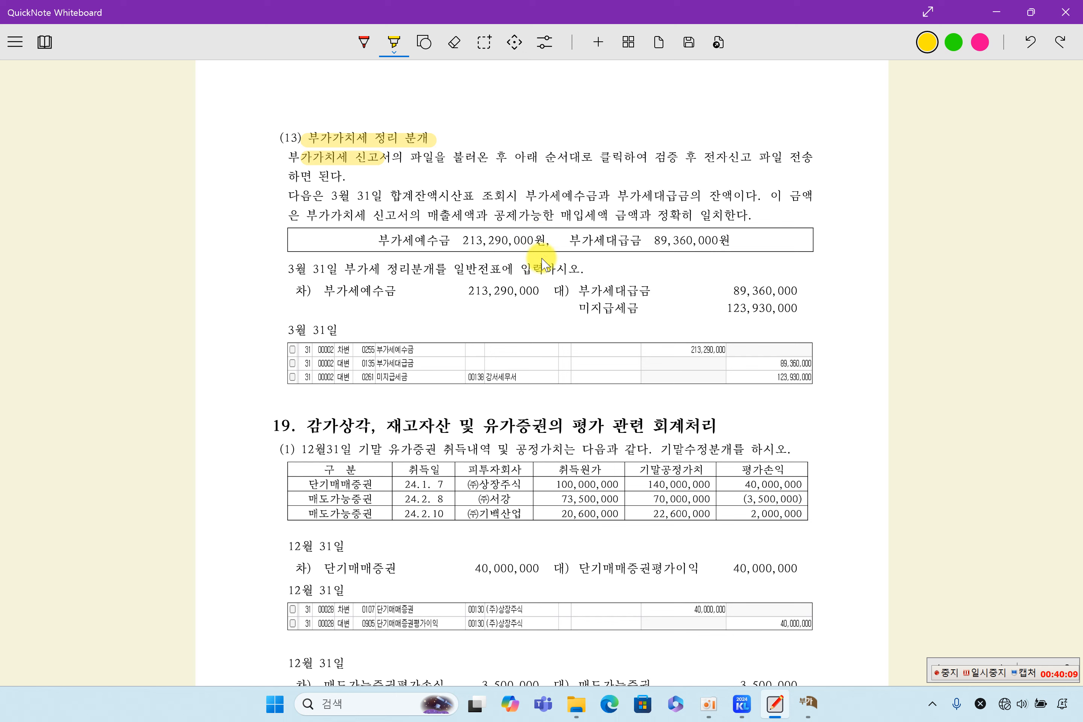
left_click_drag(460, 243, 522, 244)
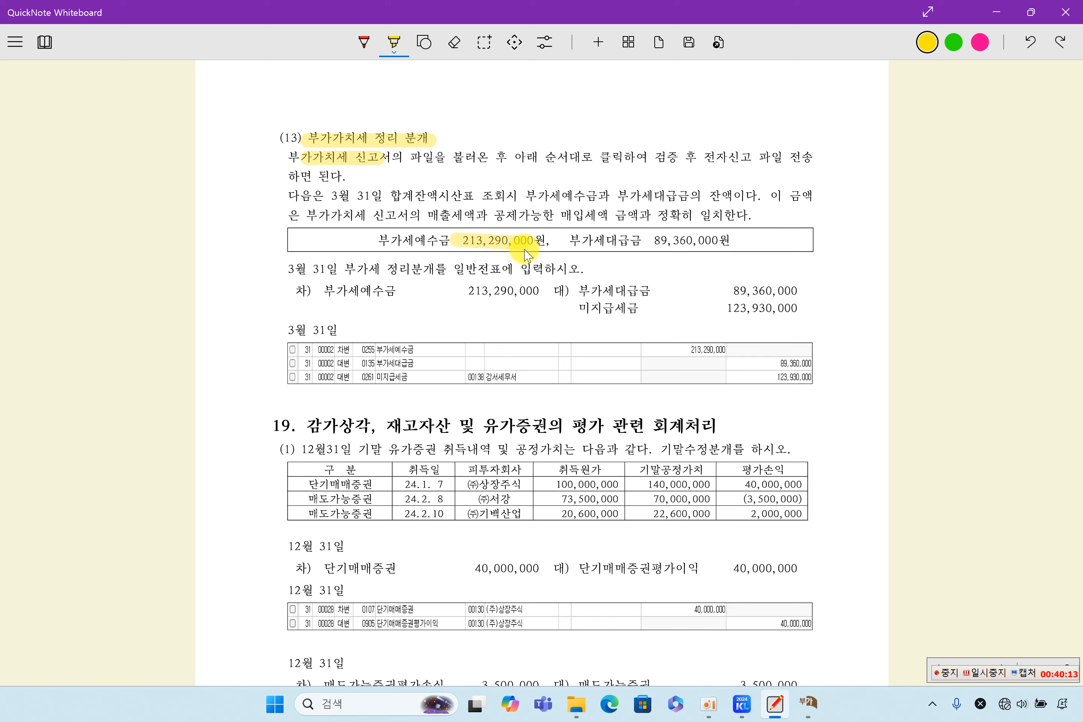
left_click_drag(645, 241, 743, 240)
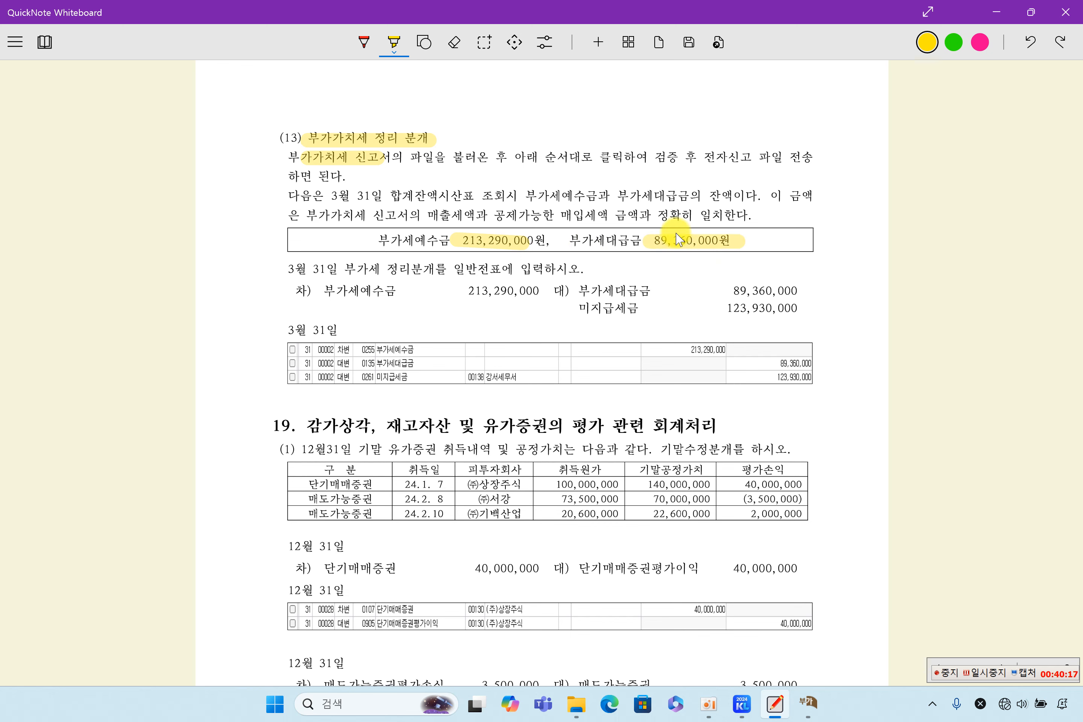
left_click(807, 705)
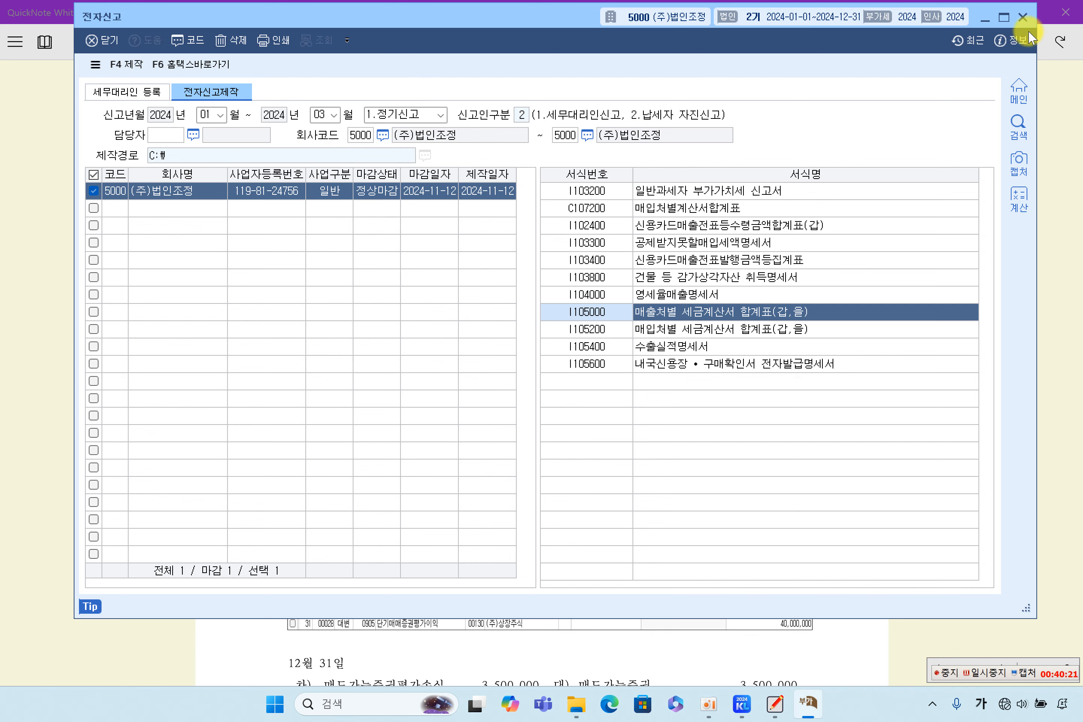
Step: Reopen the January–March VAT return to confirm 213,290,000 output and 89,360,000 input tax
left_click(1023, 16)
left_click(758, 708)
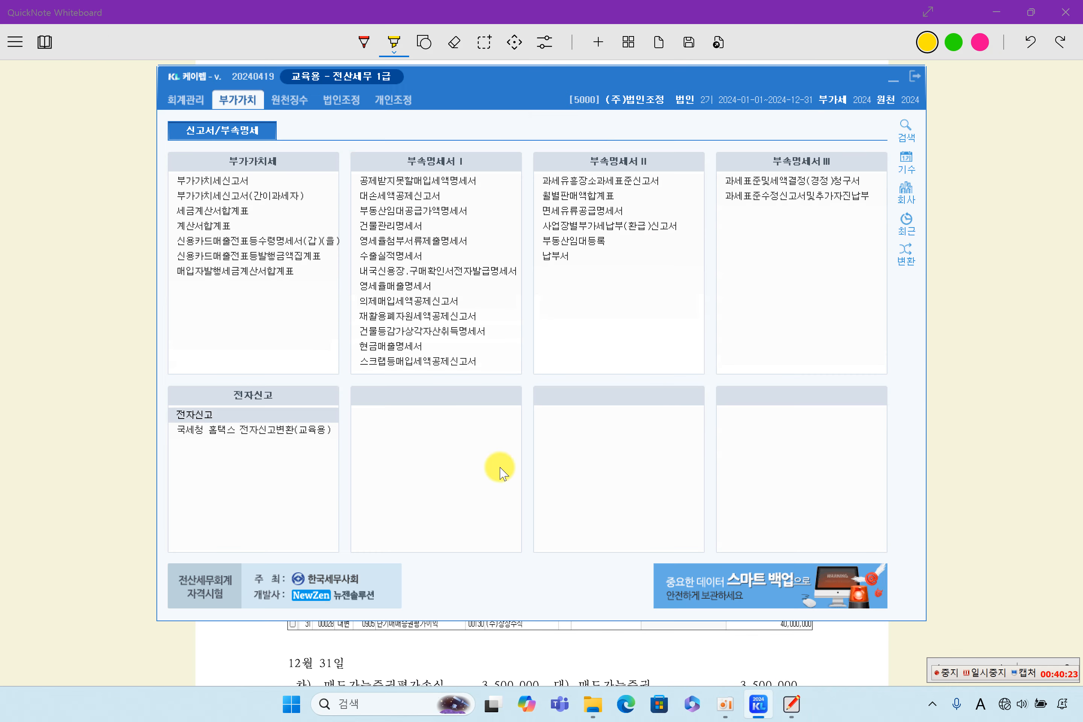
left_click(226, 183)
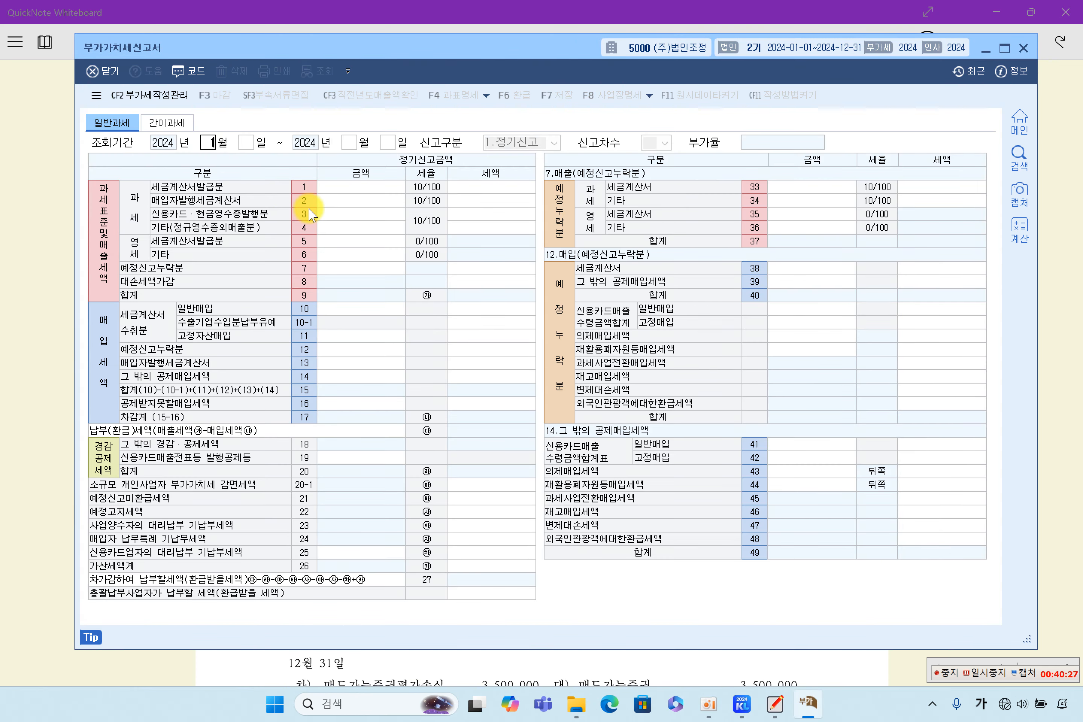
key("Return")
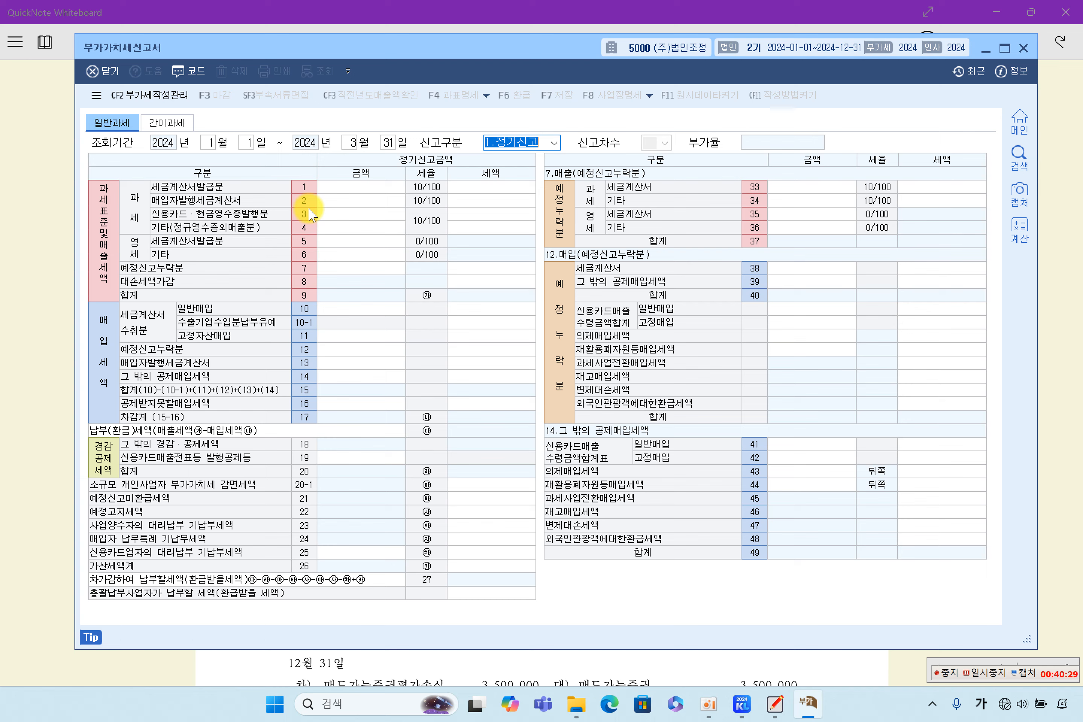
key("Return")
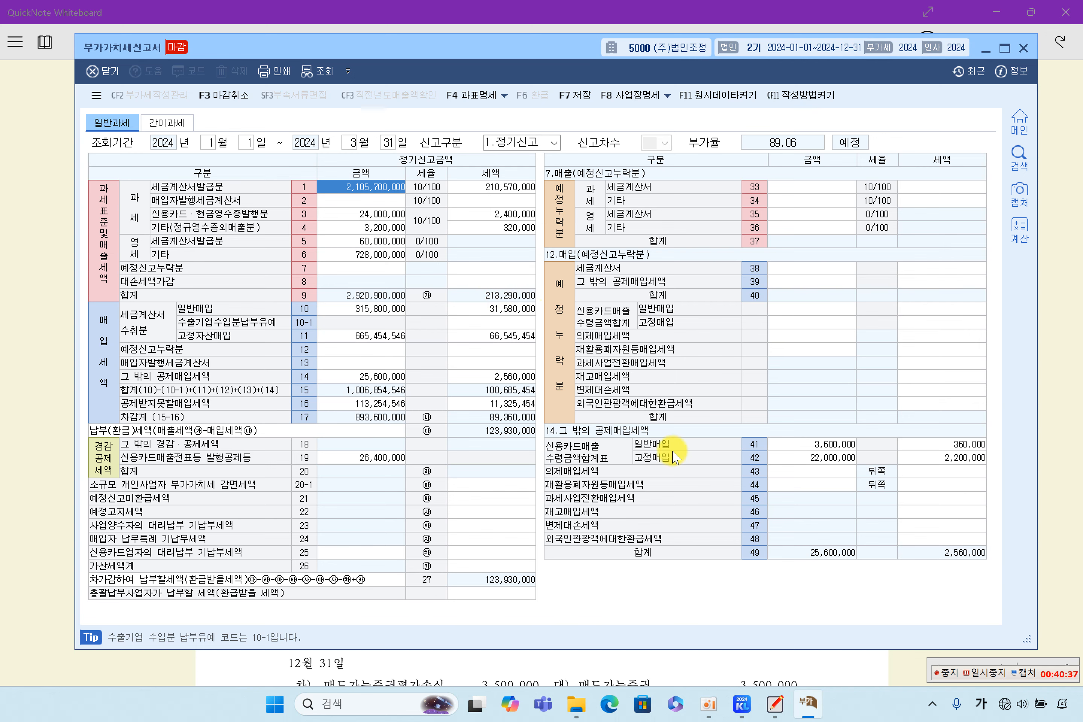
left_click(740, 709)
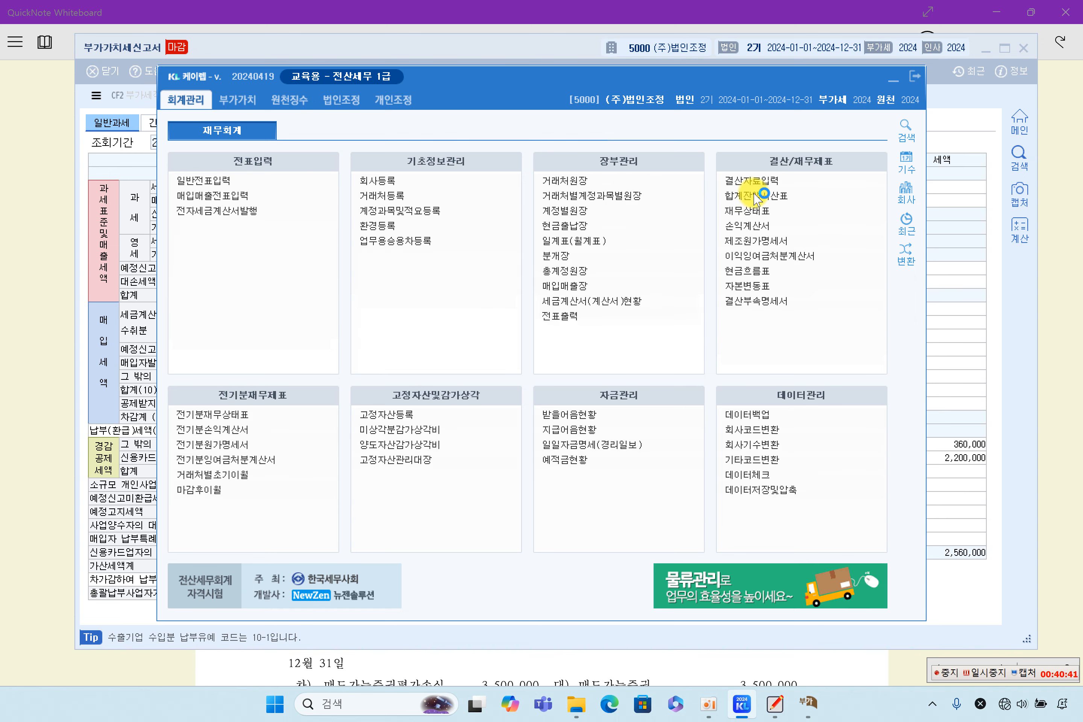
Step: Load the trial balance through March 31, check 부가세예수금's balance, then close it
left_click(755, 195)
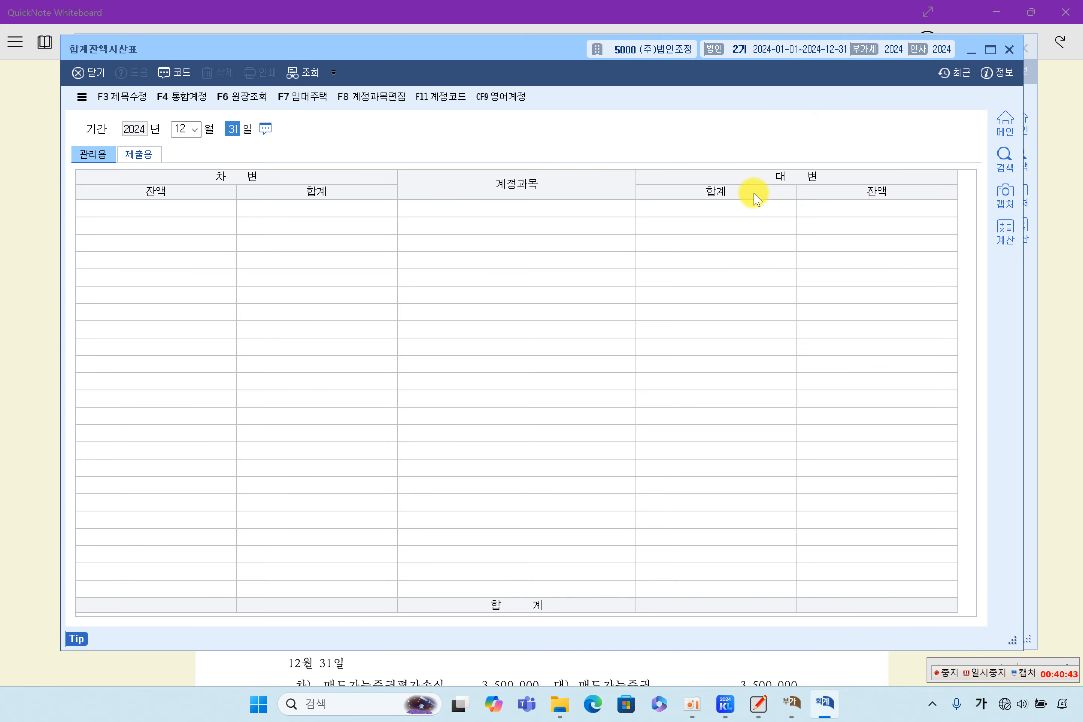
type("3")
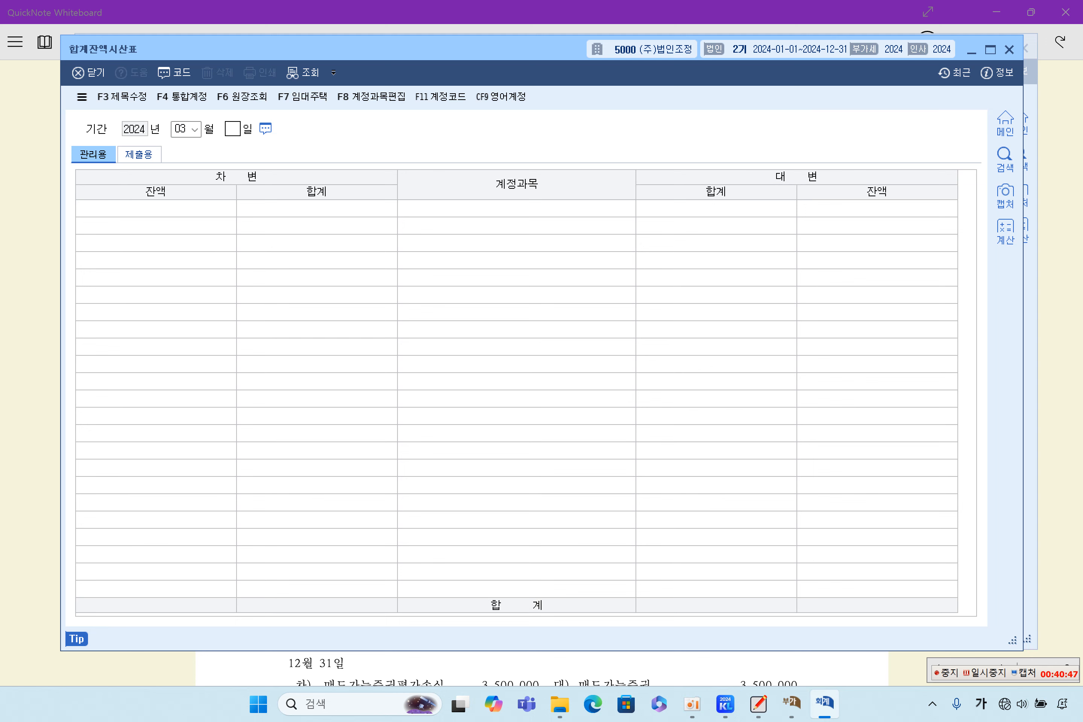
key("Return")
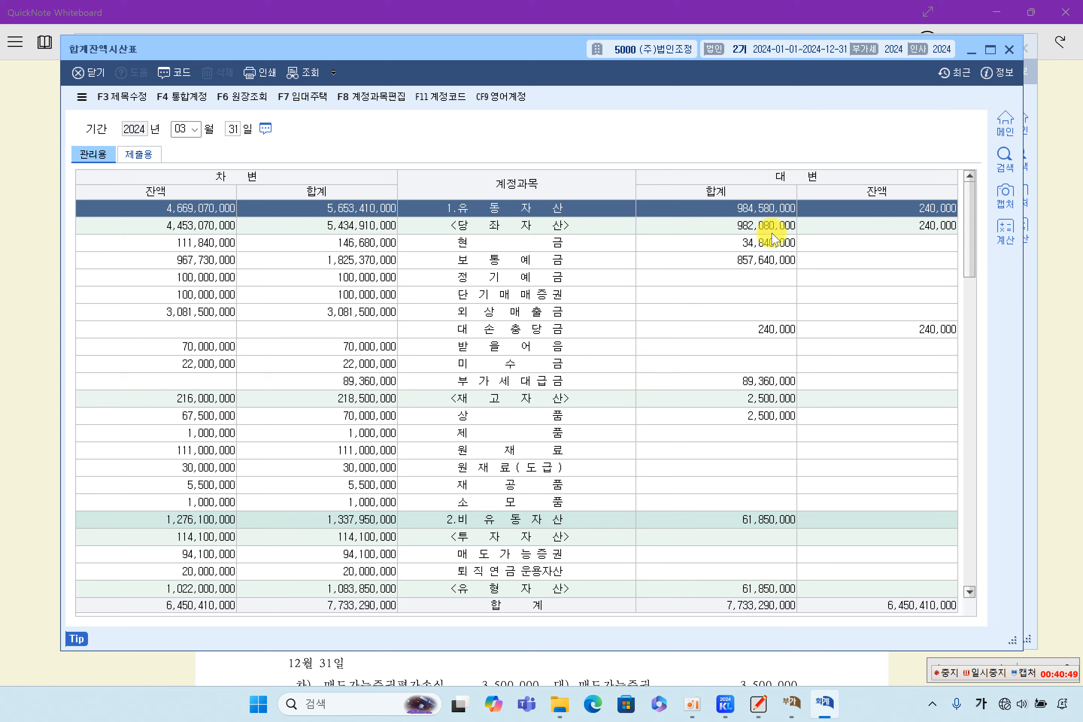
left_click(617, 354)
scroll(618, 353, "down", 5)
left_click(619, 359)
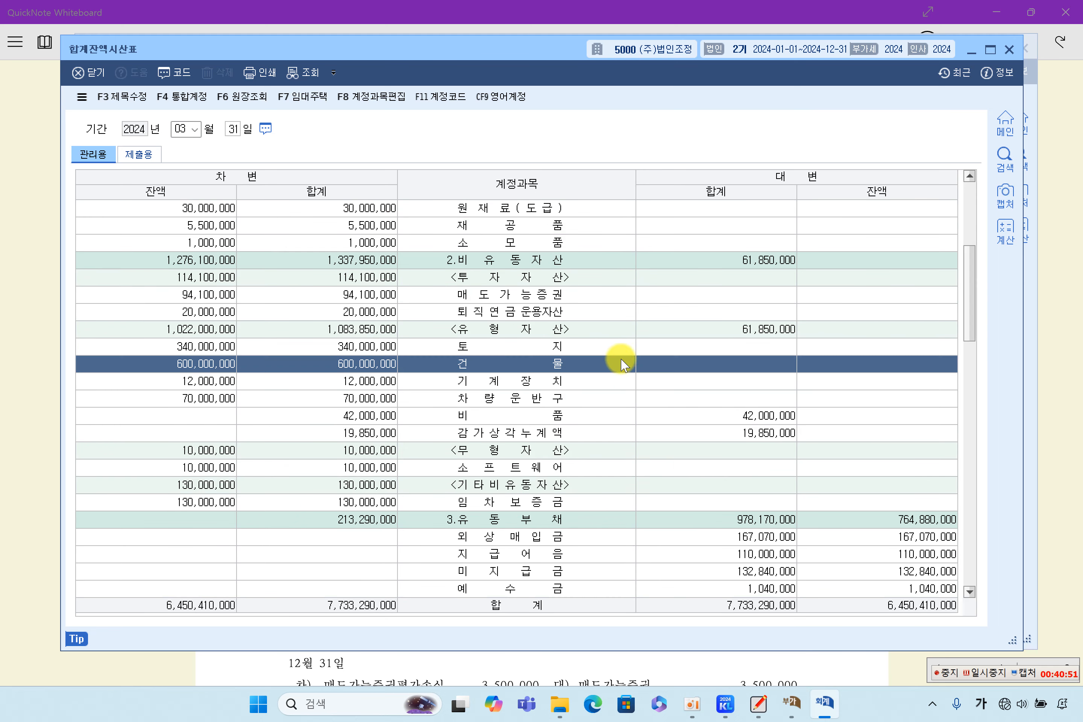
scroll(625, 373, "down", 2)
left_click(617, 378)
scroll(629, 396, "down", 2)
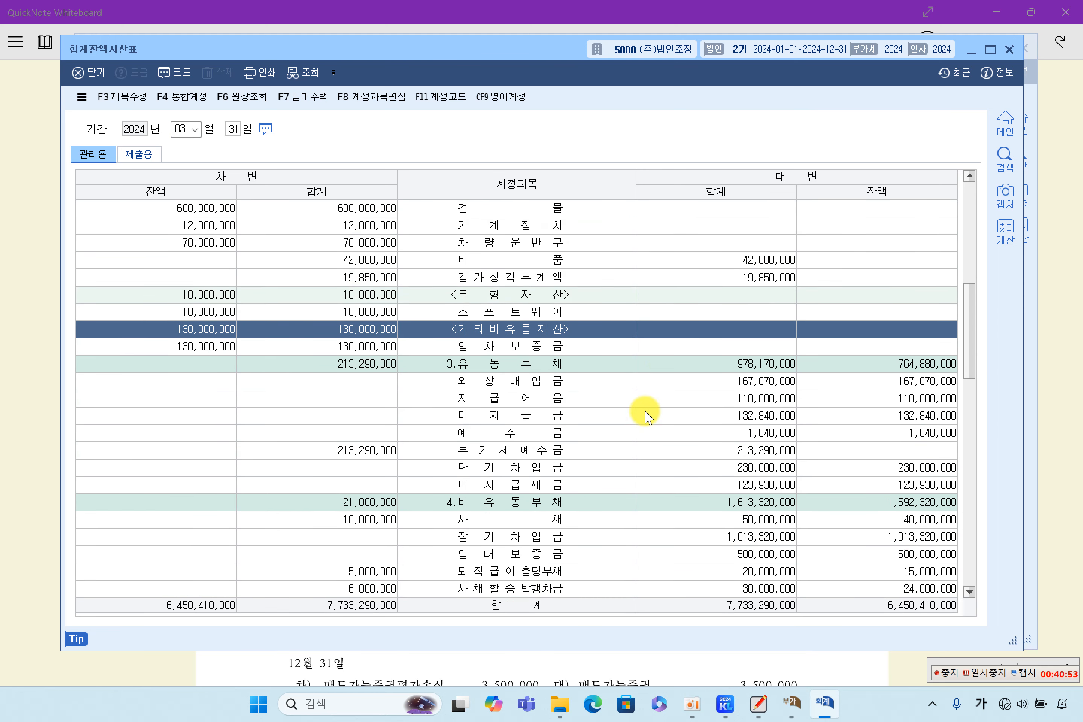
left_click(828, 419)
left_click(897, 398)
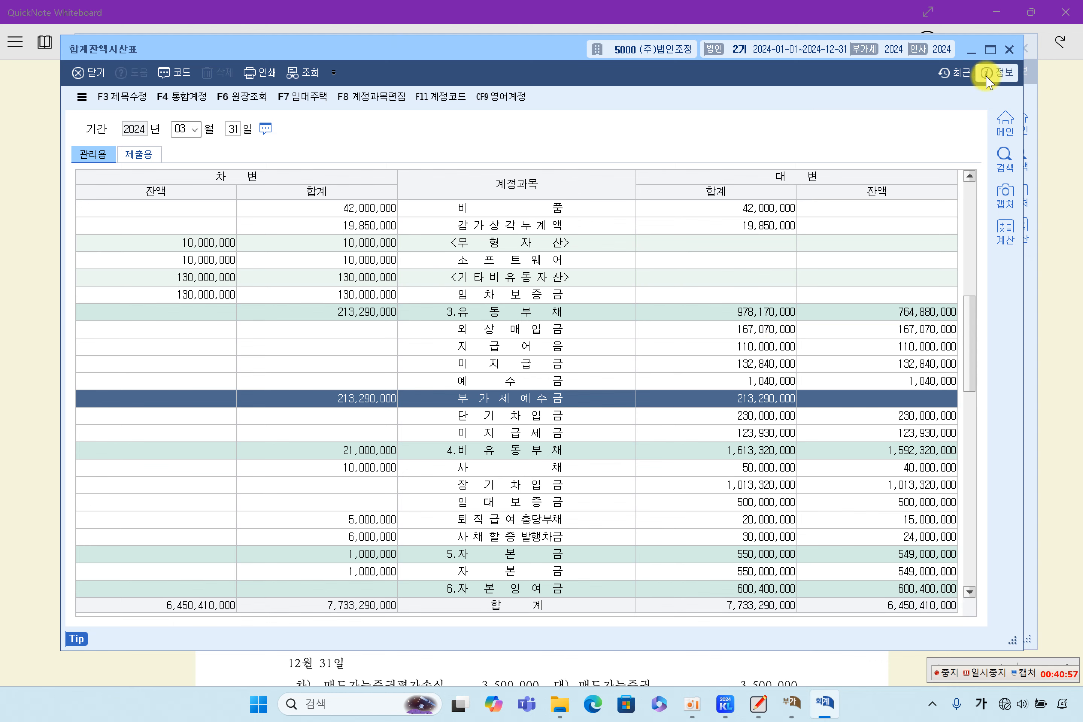
left_click(1009, 48)
Step: Delete the three rows of March 31 voucher 00002 from 일반전표입력
left_click(280, 182)
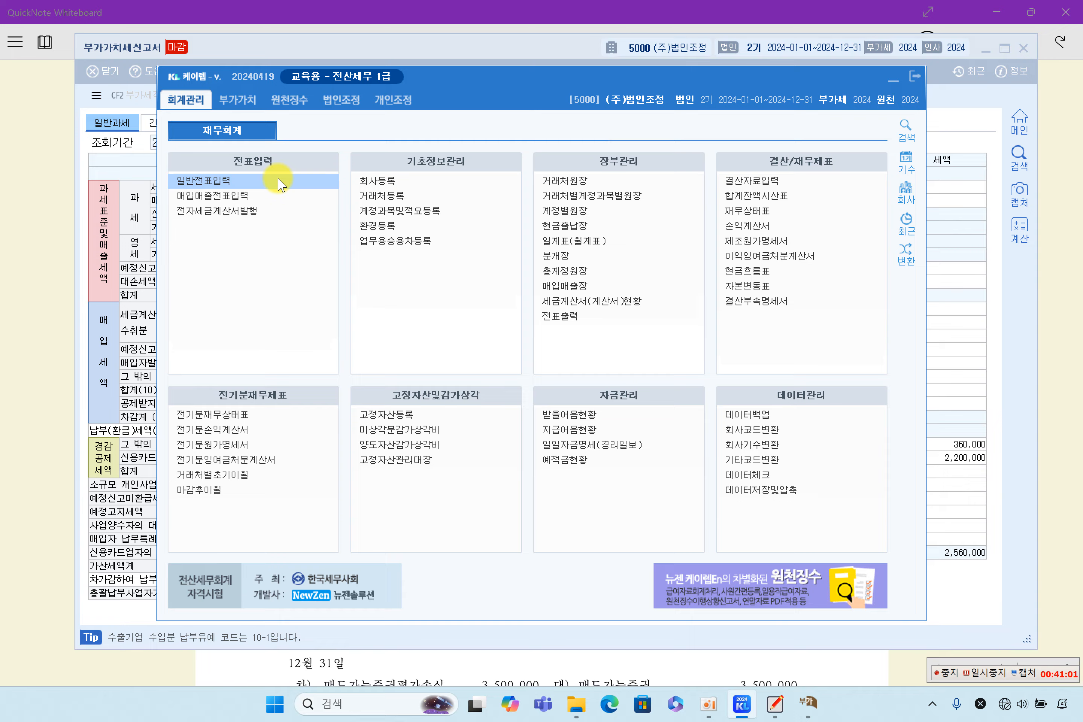
type("31")
key("Return")
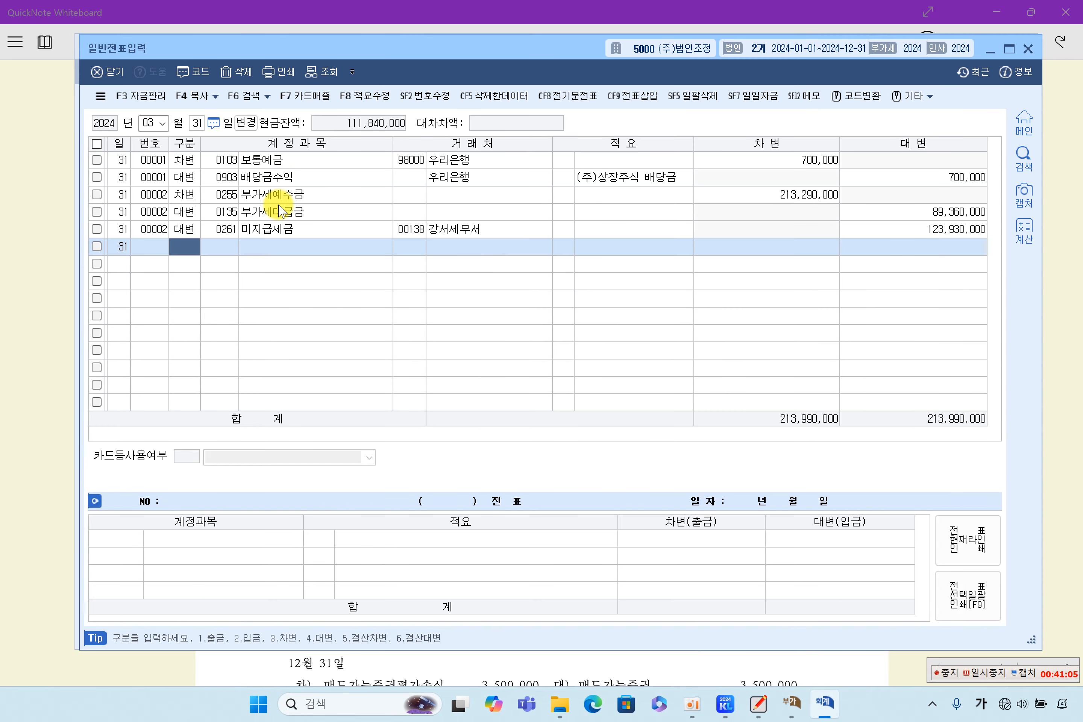
left_click(291, 209)
left_click(364, 221)
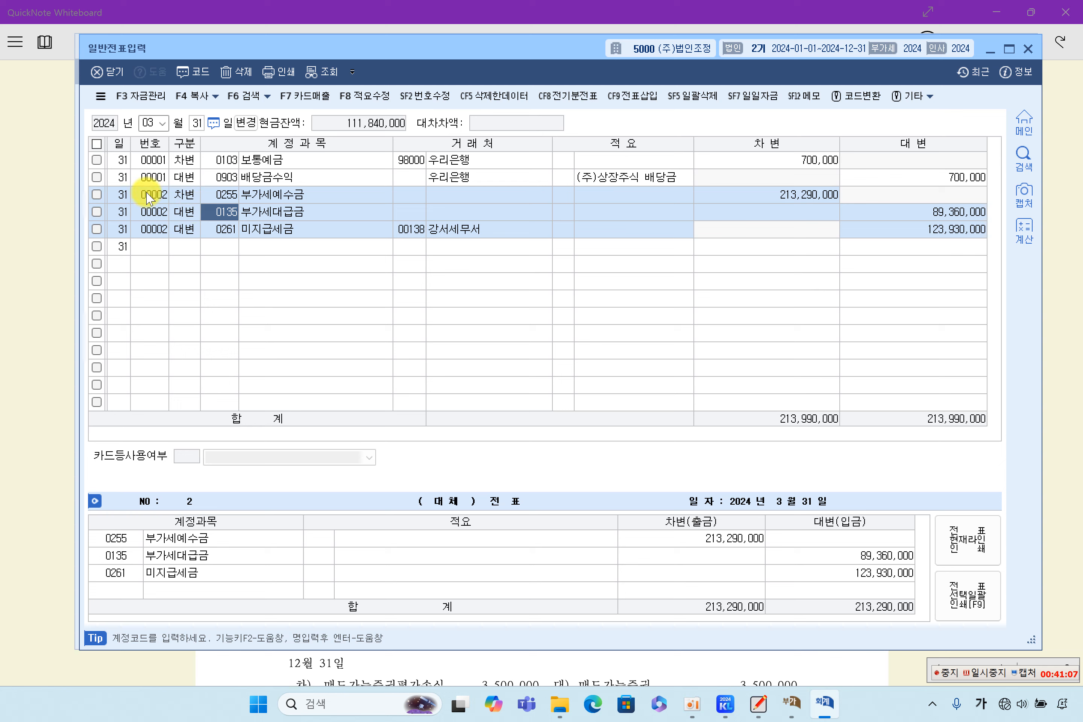
left_click(99, 197)
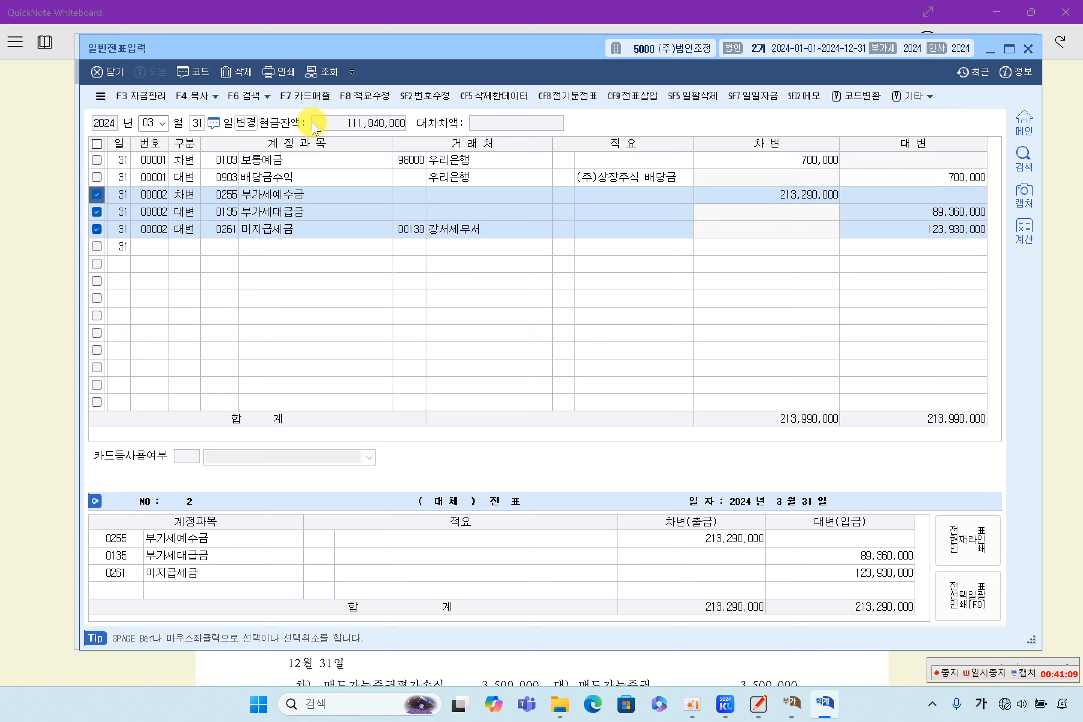
left_click(249, 74)
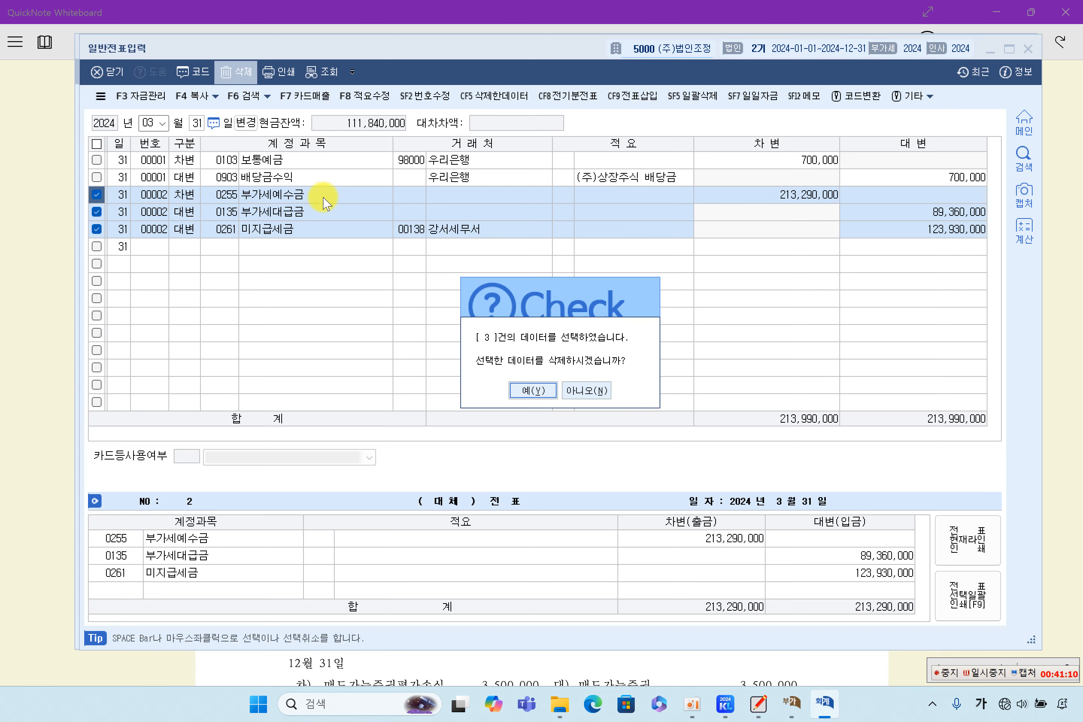
left_click(530, 392)
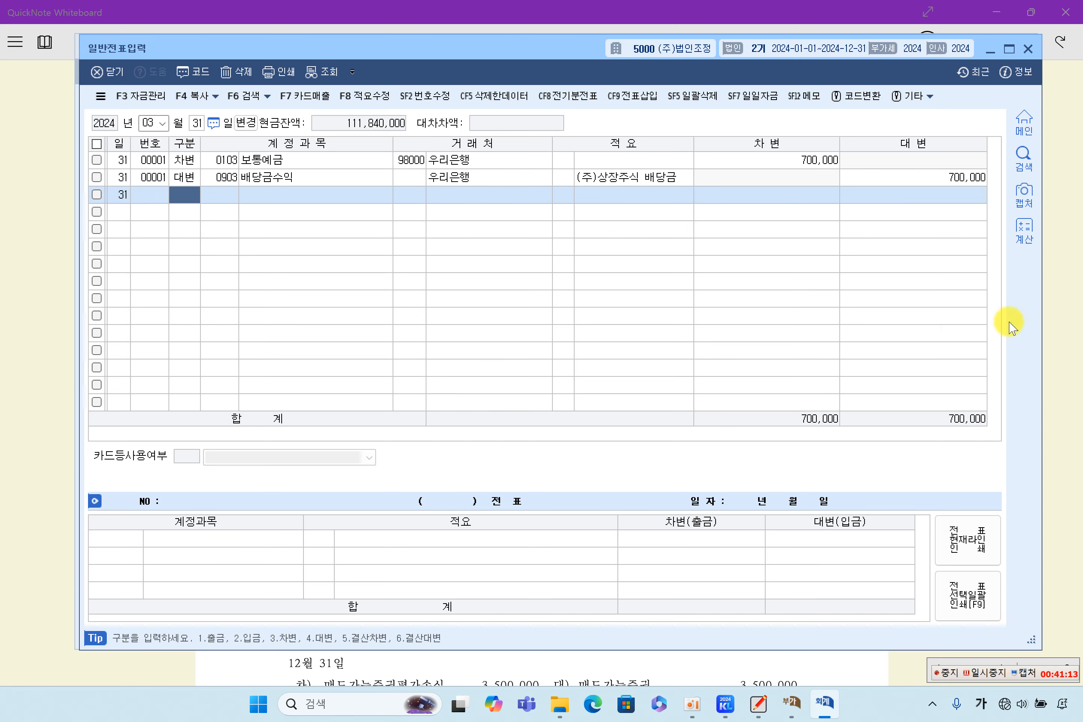
left_click_drag(508, 52, 530, 229)
left_click(462, 75)
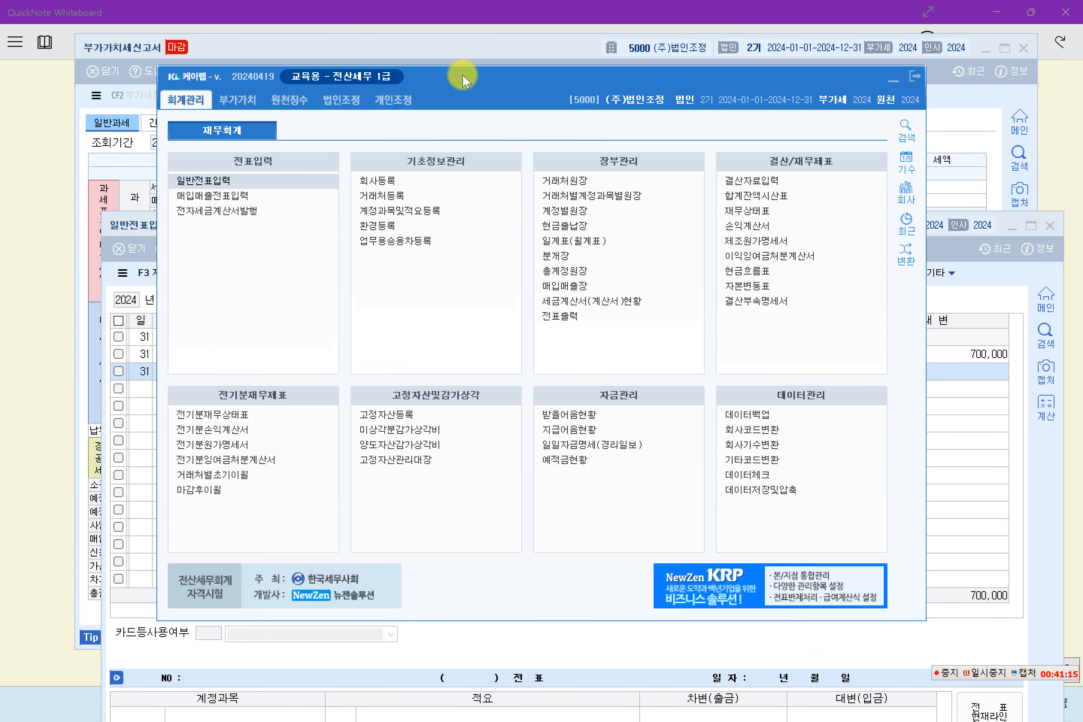
Step: Load the March 31 trial balance and compare 부가세예수금 213,290,000 against the textbook notes
left_click(773, 196)
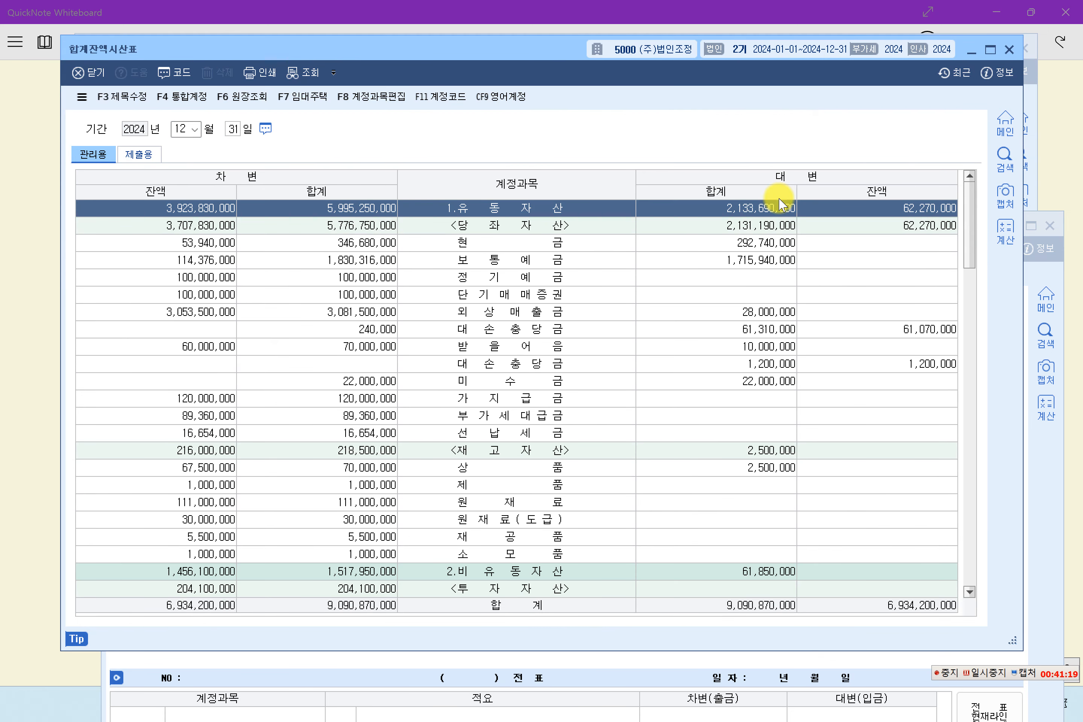
type("3")
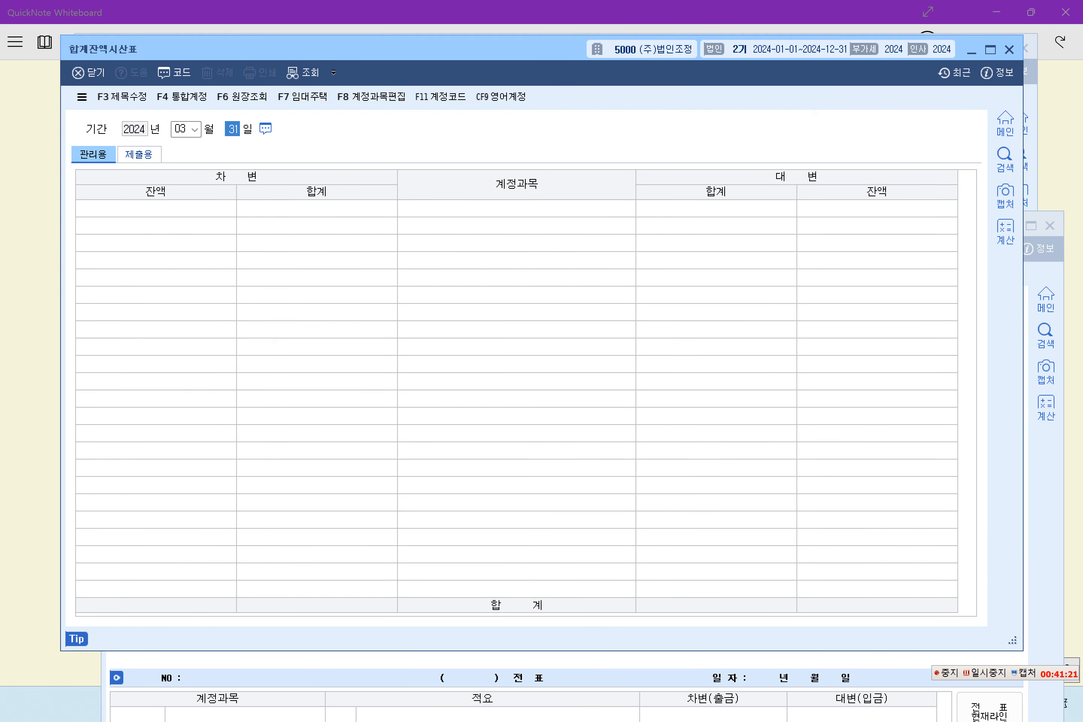
key("Return")
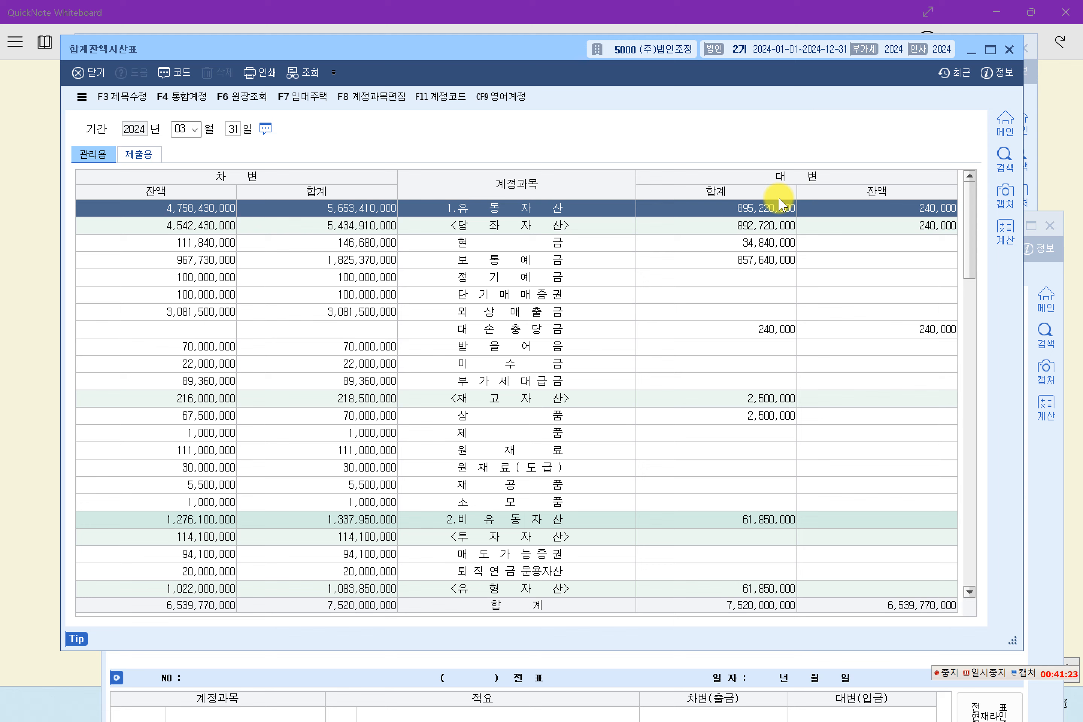
left_click(730, 364)
scroll(699, 391, "down", 6)
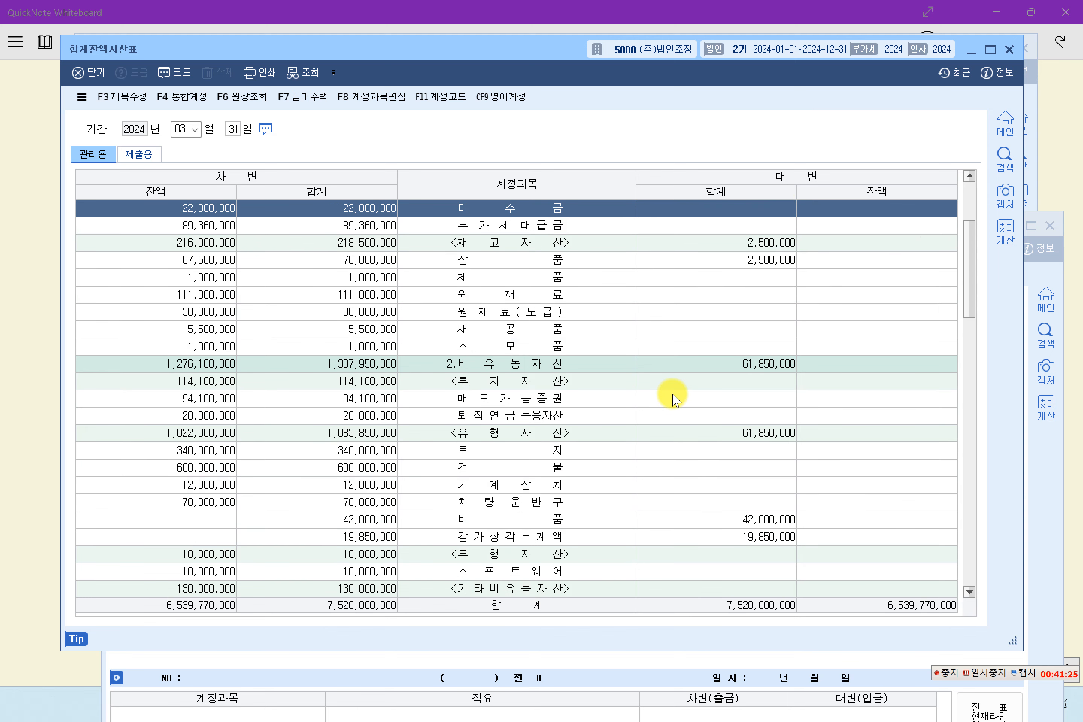
scroll(699, 405, "down", 2)
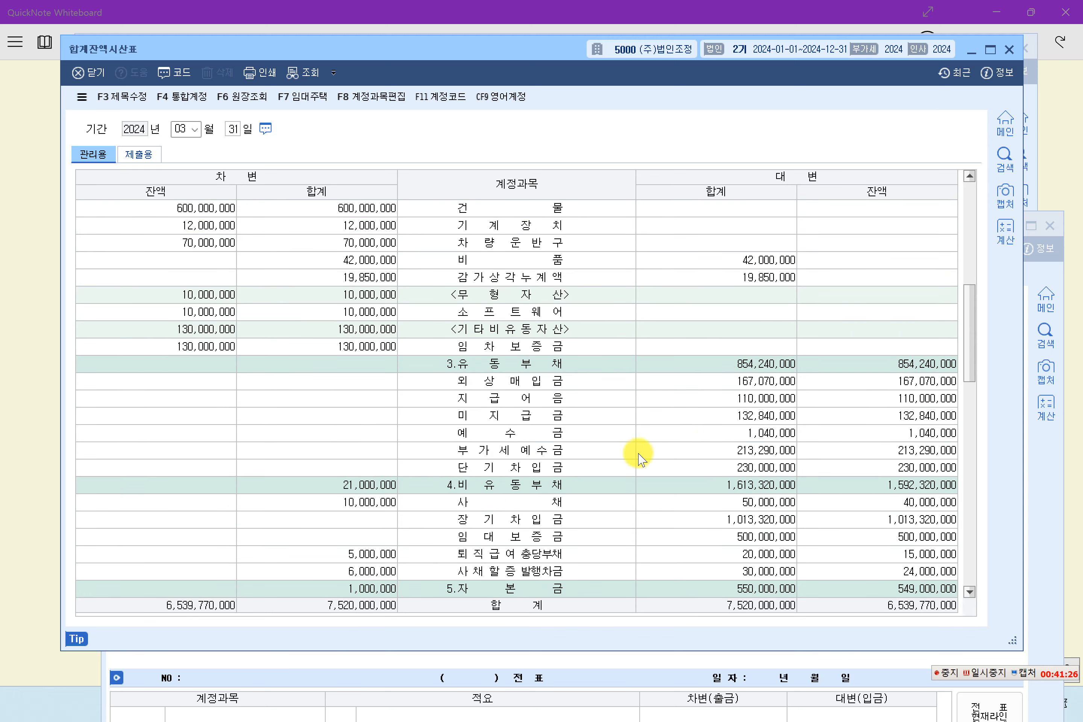
left_click(536, 450)
left_click(996, 673)
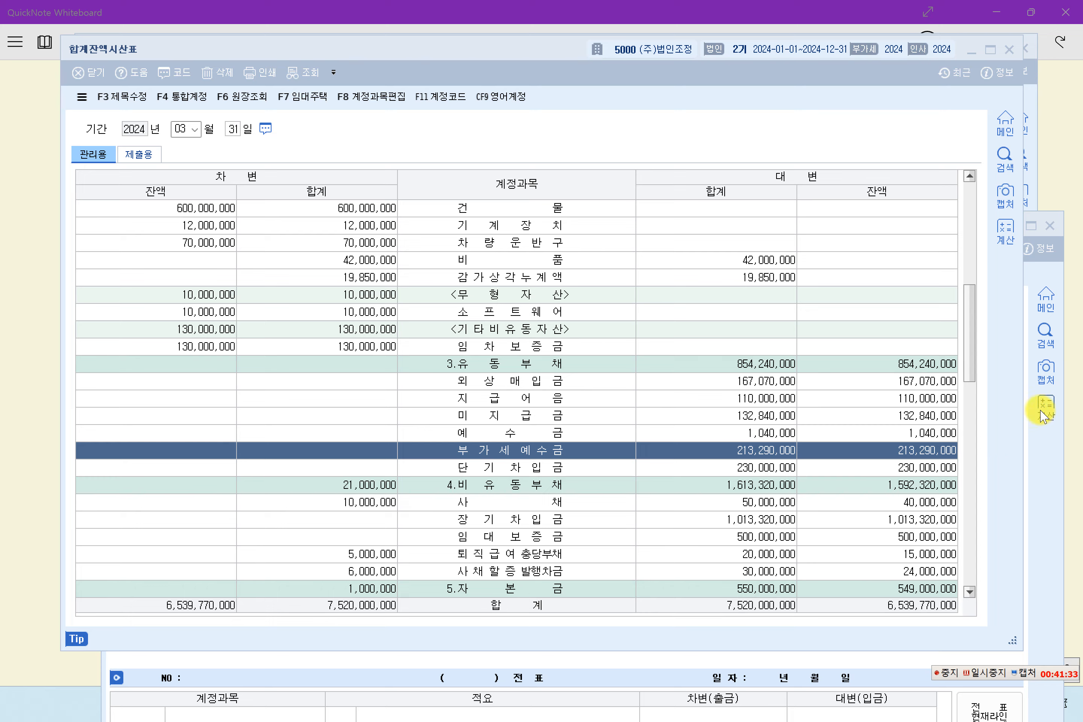
left_click(1074, 408)
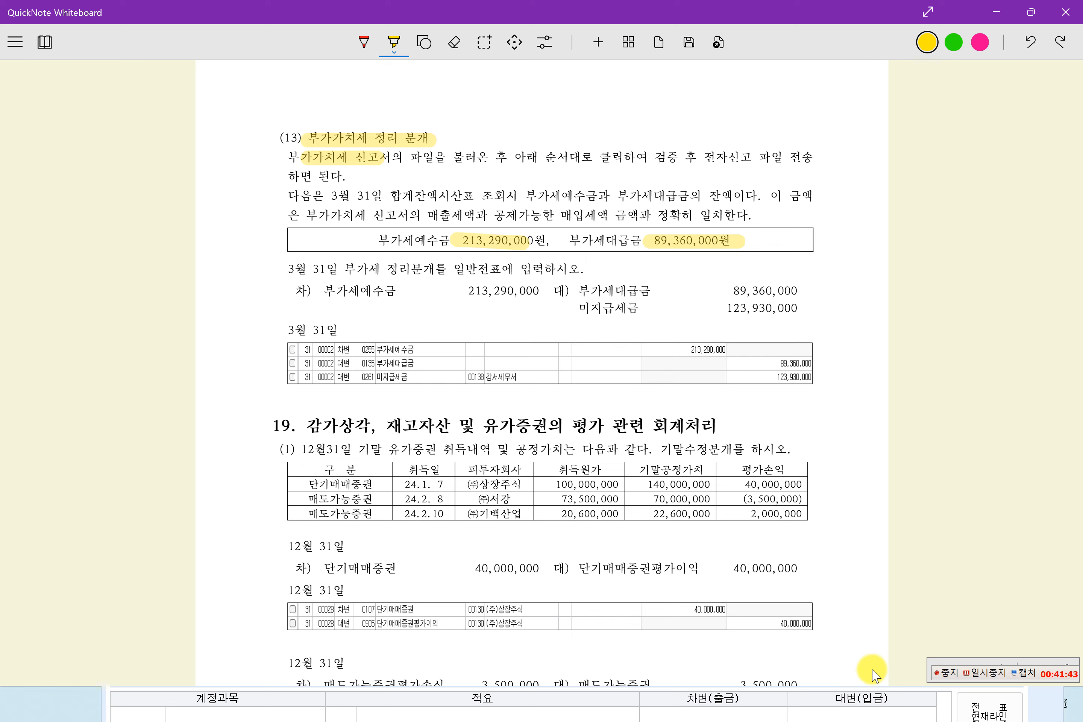
left_click(997, 11)
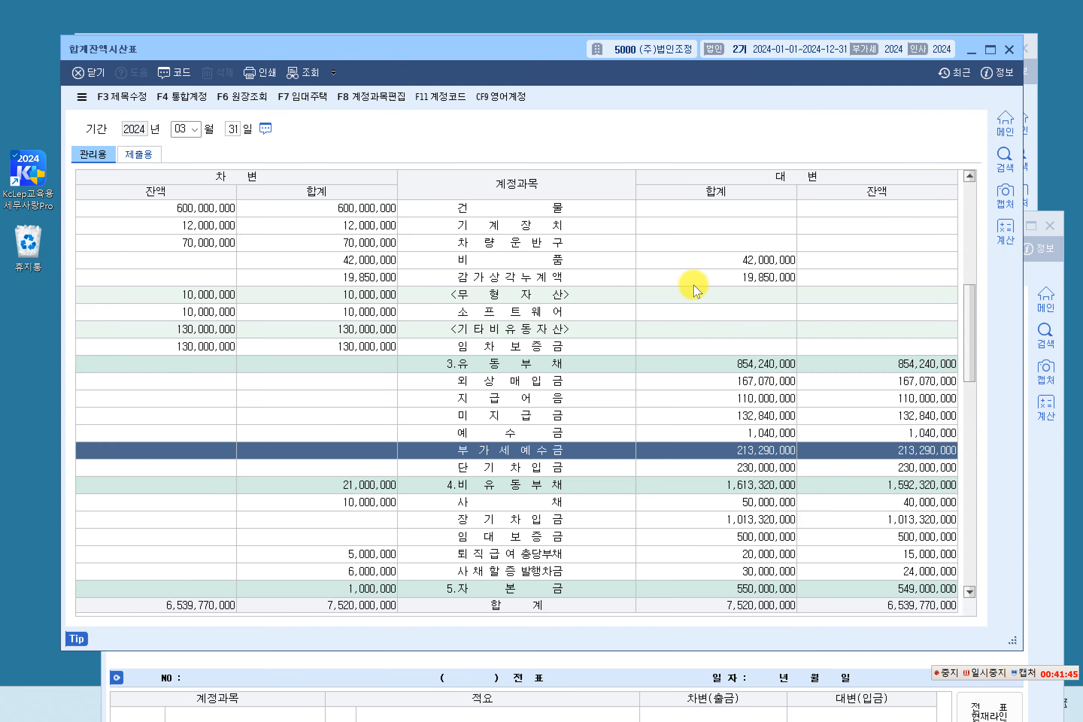
Step: Check 부가세대급금 at 89,360,000, then close the general journal window
scroll(531, 372, "up", 3)
scroll(521, 368, "up", 4)
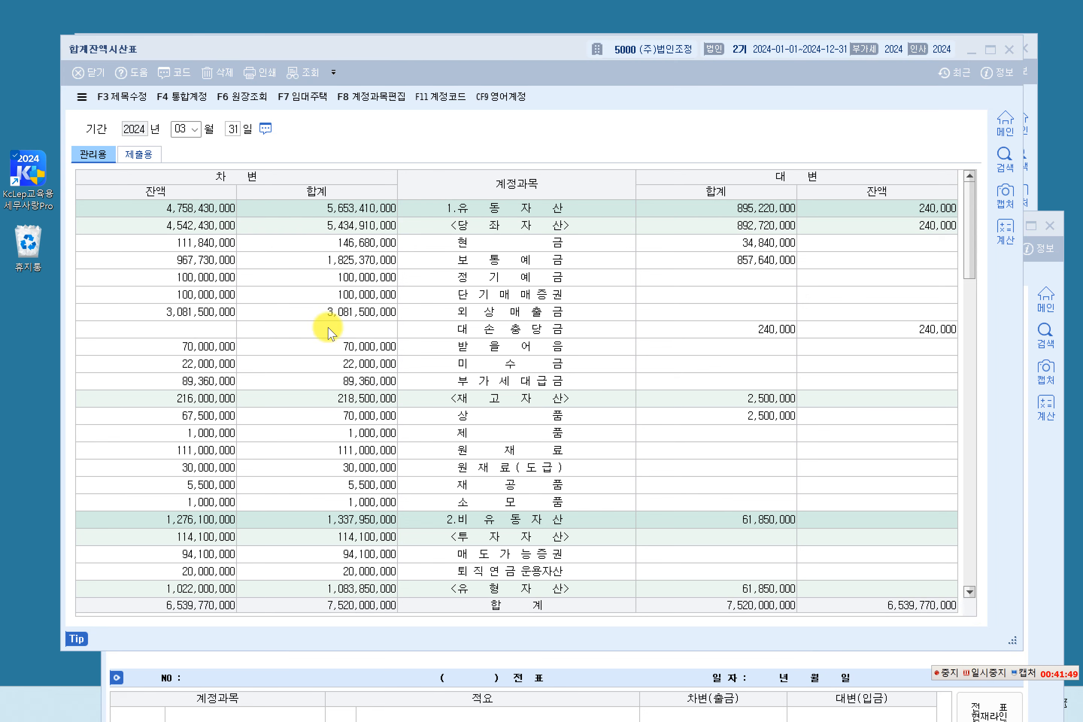
left_click(301, 277)
left_click(418, 347)
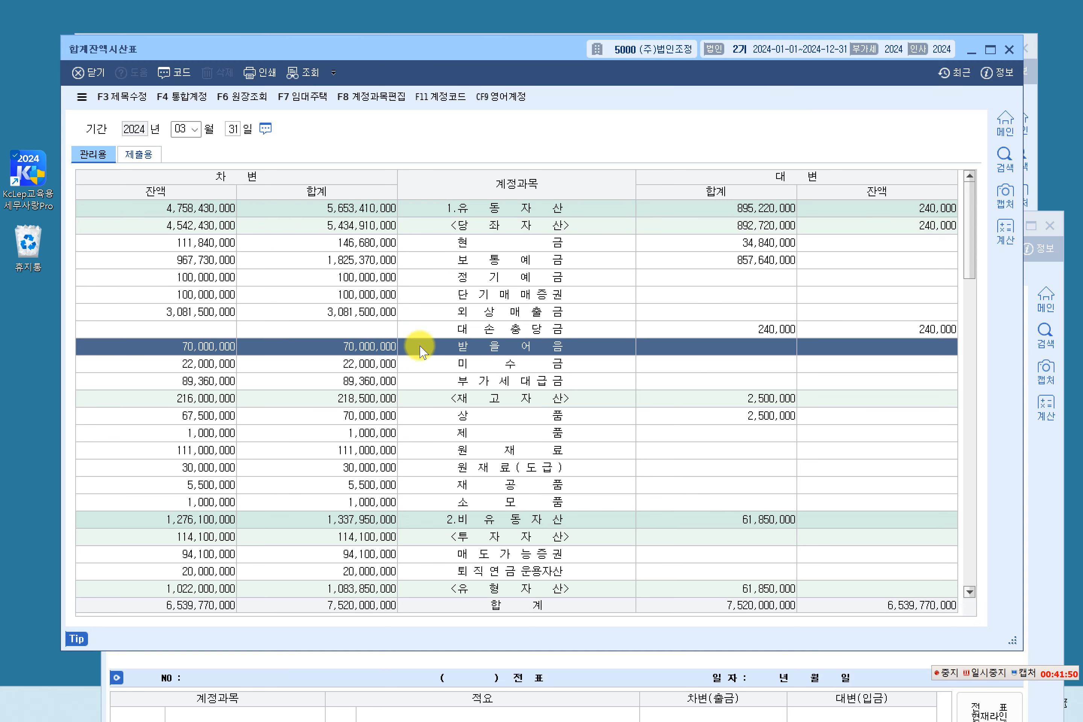
left_click(426, 381)
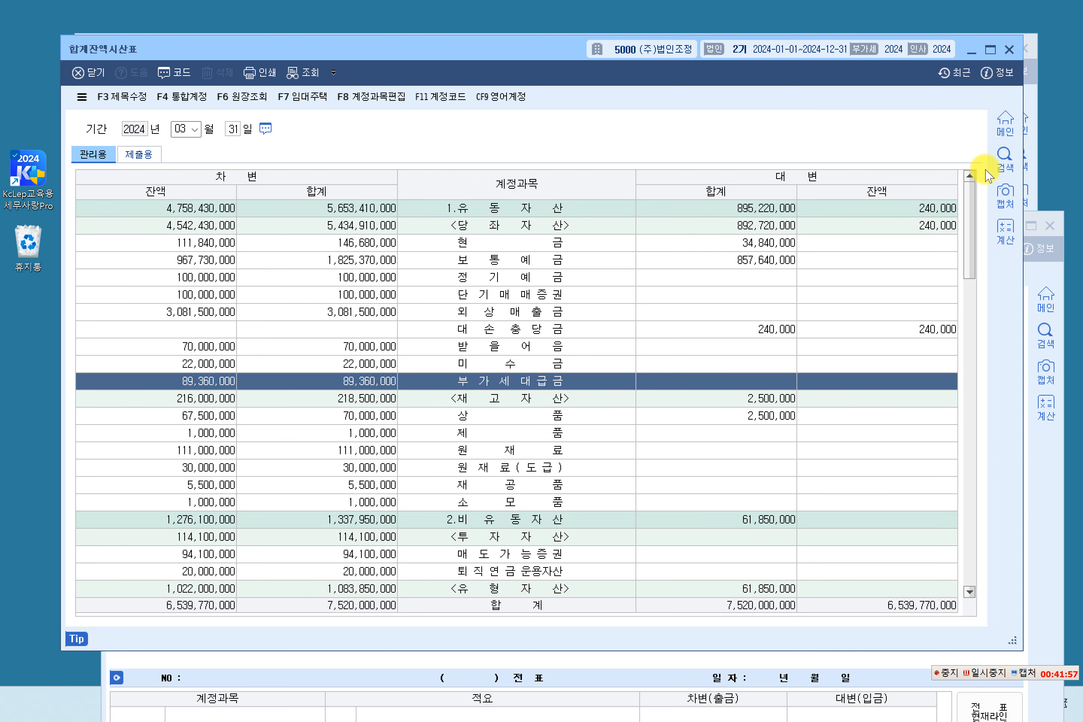
left_click(1051, 418)
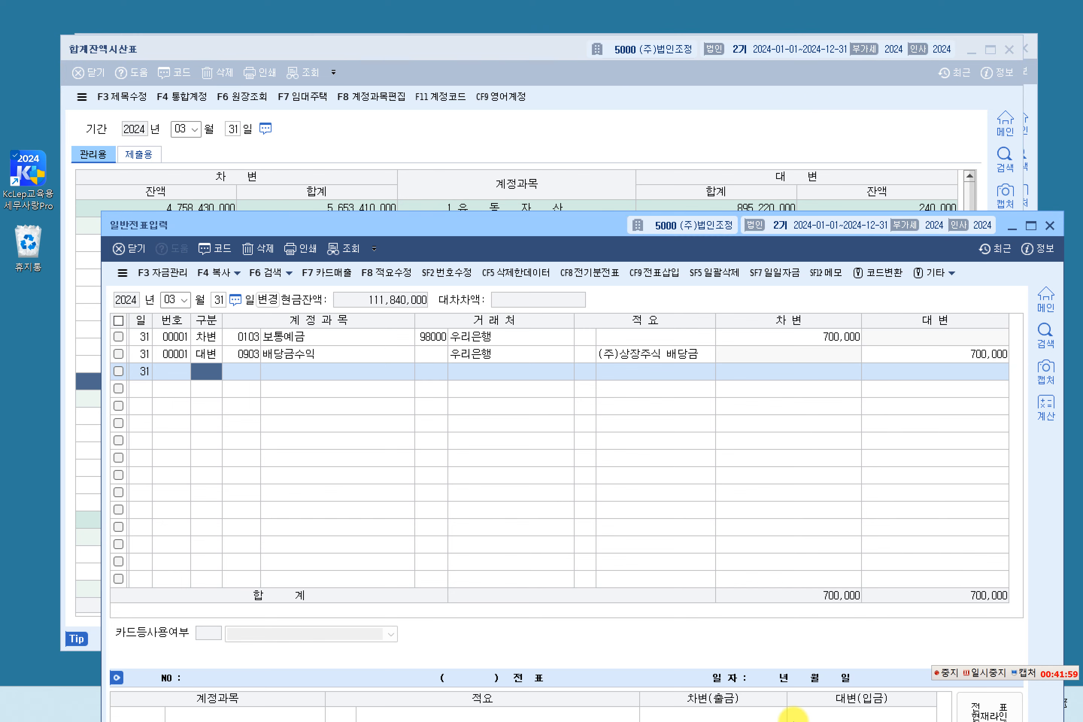
left_click(1049, 225)
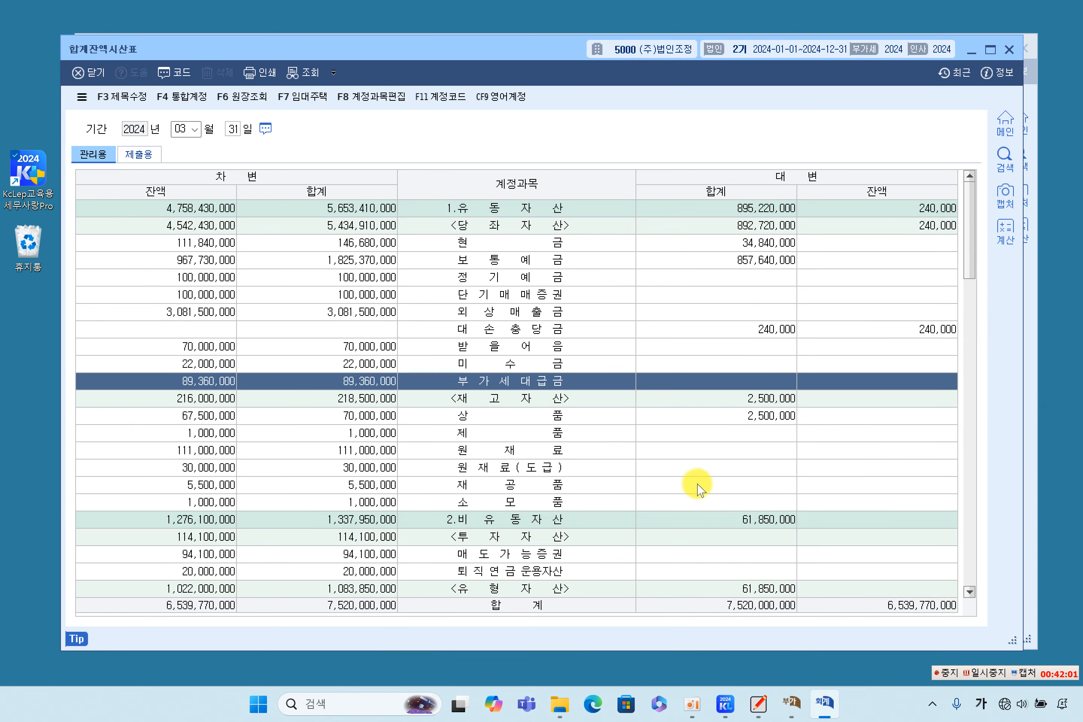
Step: Highlight the boxed VAT balances 213,290,000 and 89,360,000 in the whiteboard notes
left_click(757, 712)
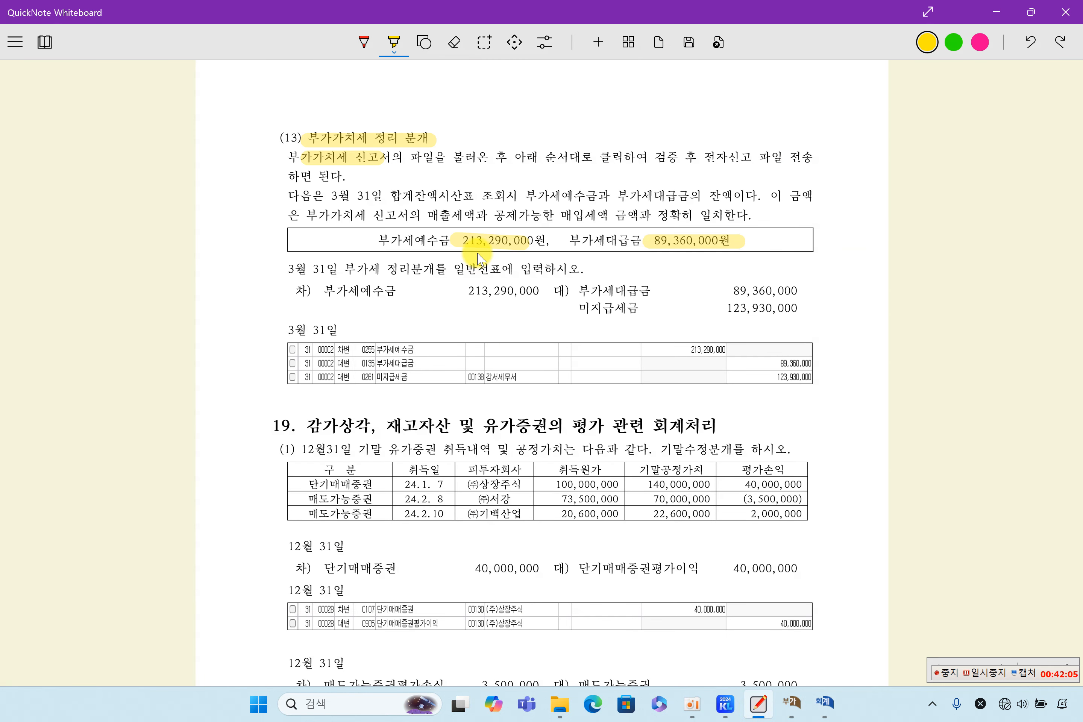
left_click_drag(380, 240, 511, 240)
left_click_drag(584, 240, 717, 240)
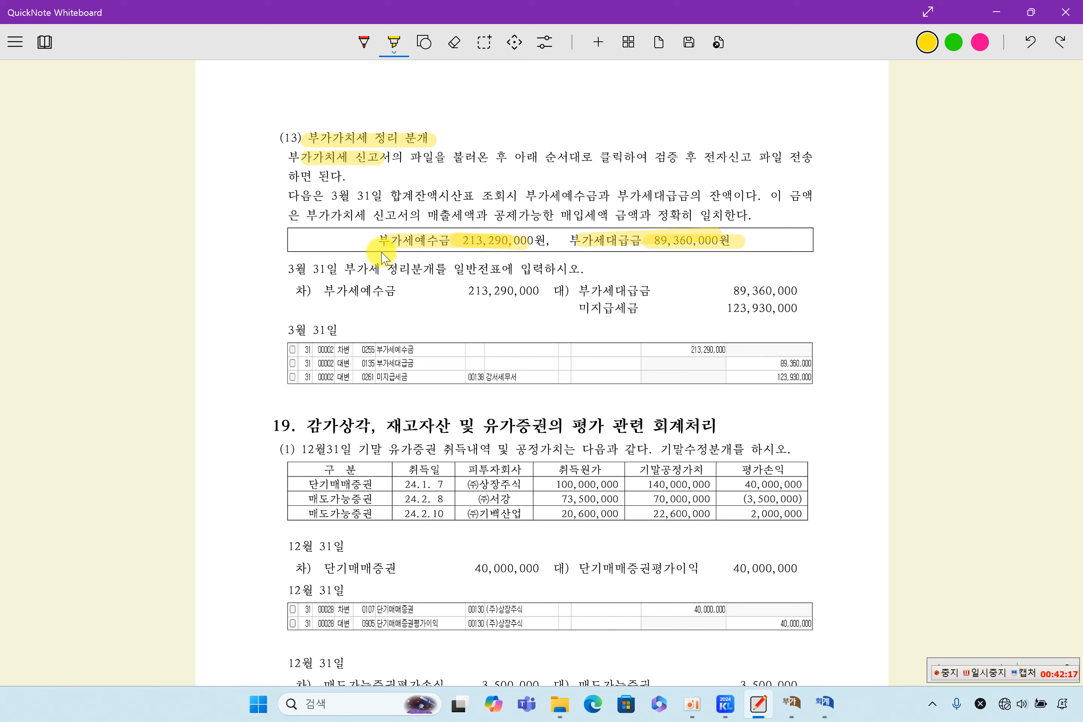
left_click_drag(381, 246, 538, 245)
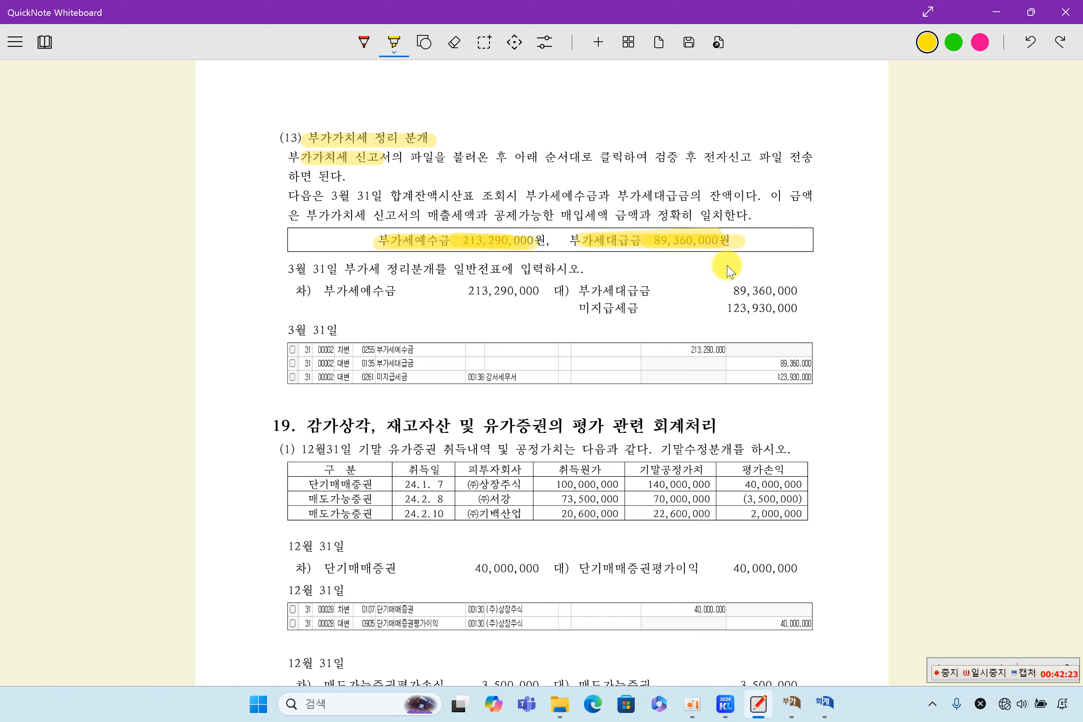
Step: Erase the highlights from the boxed VAT balances and check figures against the VAT return
left_click(454, 43)
left_click_drag(376, 240, 750, 240)
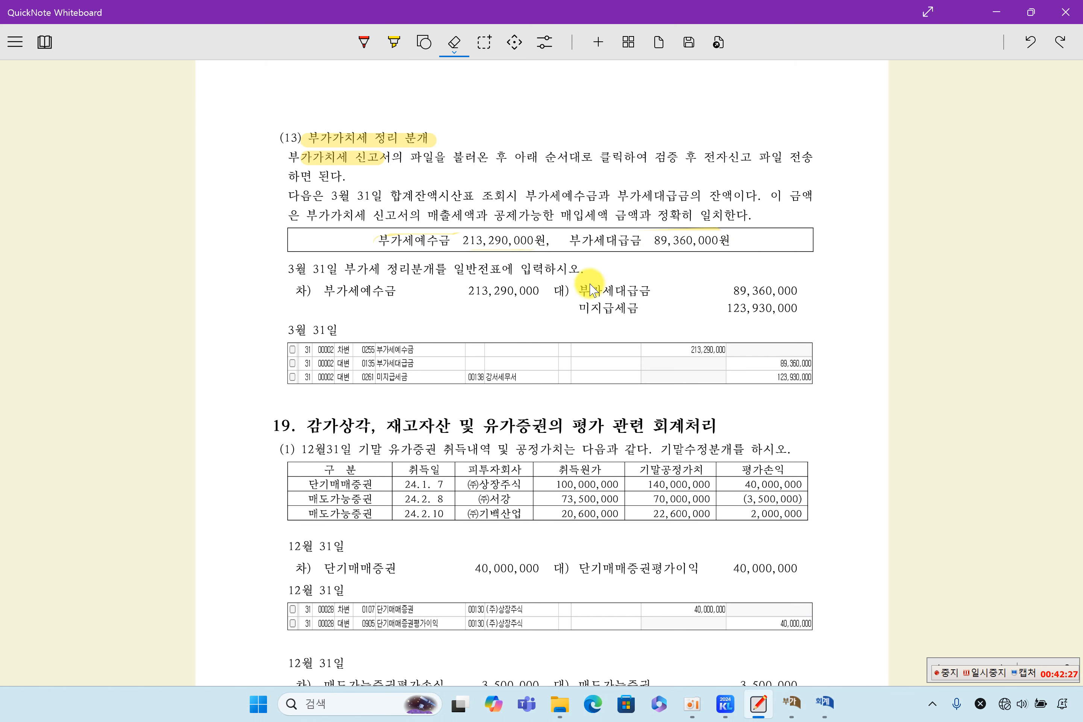
left_click(392, 48)
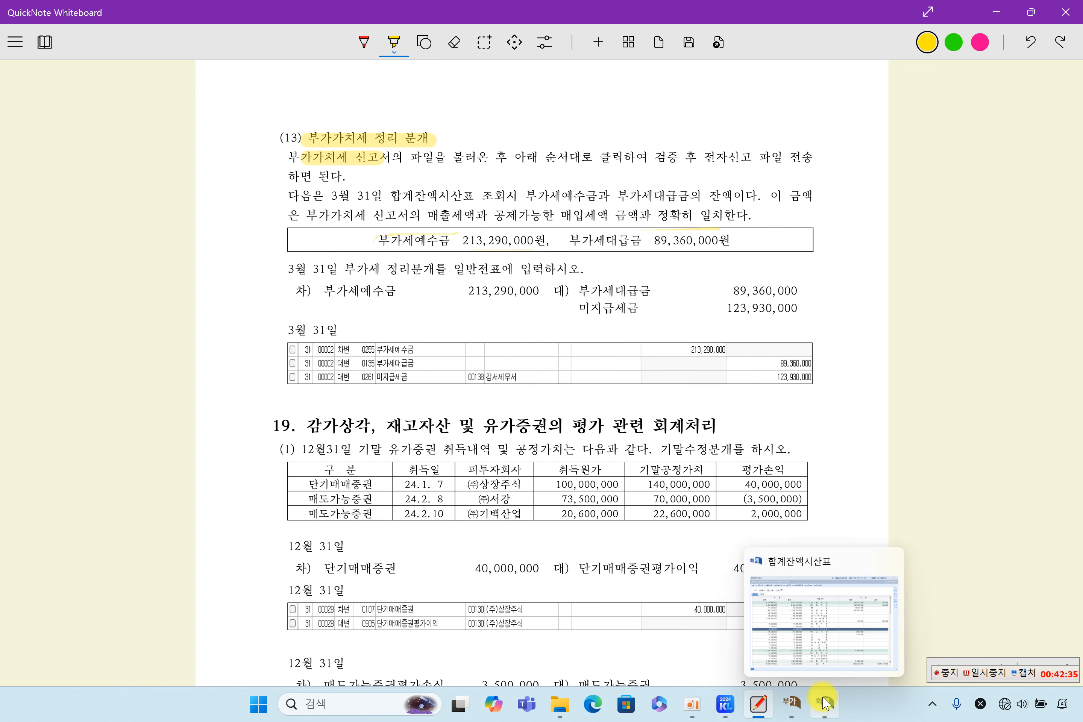
left_click(796, 713)
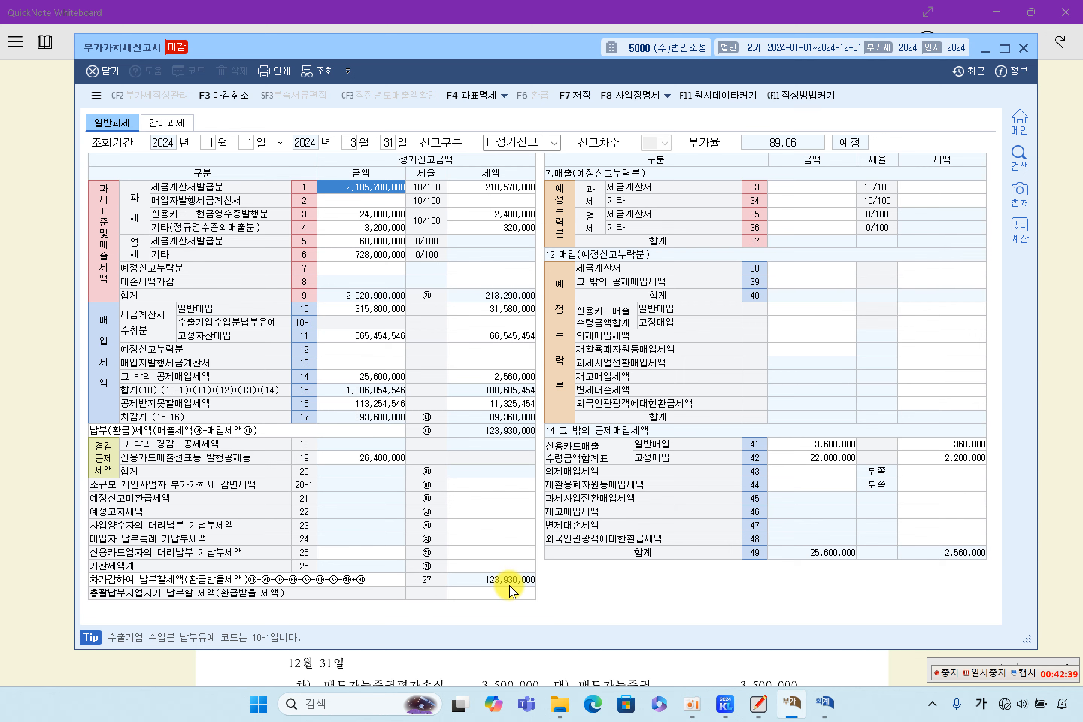
left_click(526, 664)
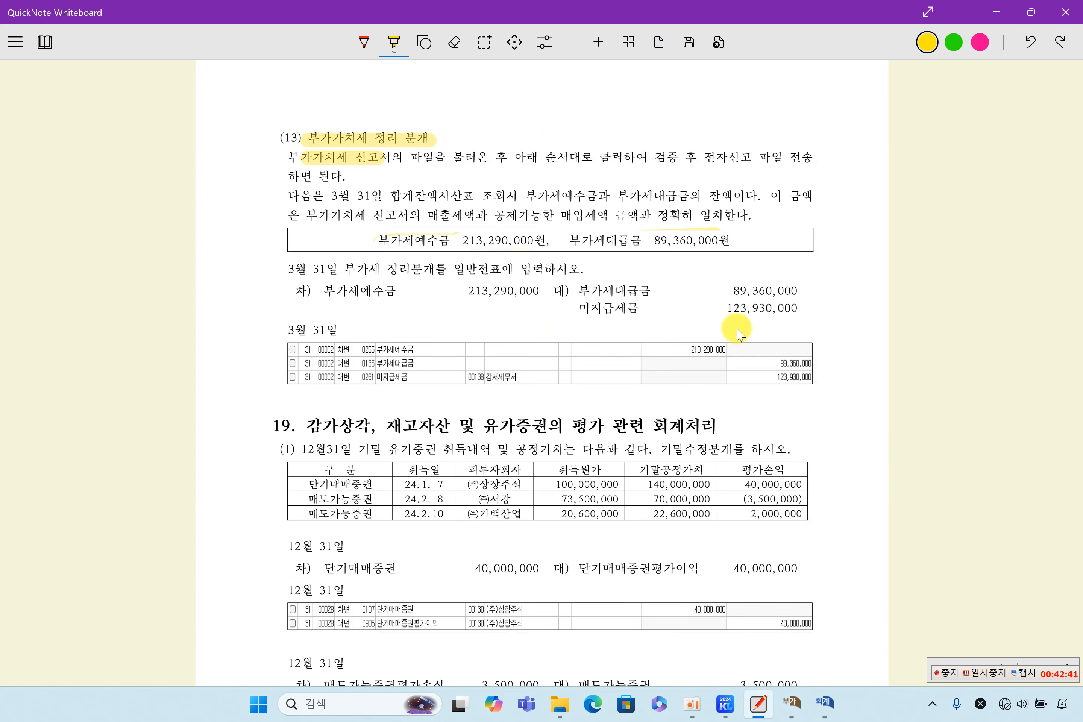
Step: Highlight 123,930,000 and 미지급세금 on the unpaid tax answer line
left_click_drag(712, 308, 798, 308)
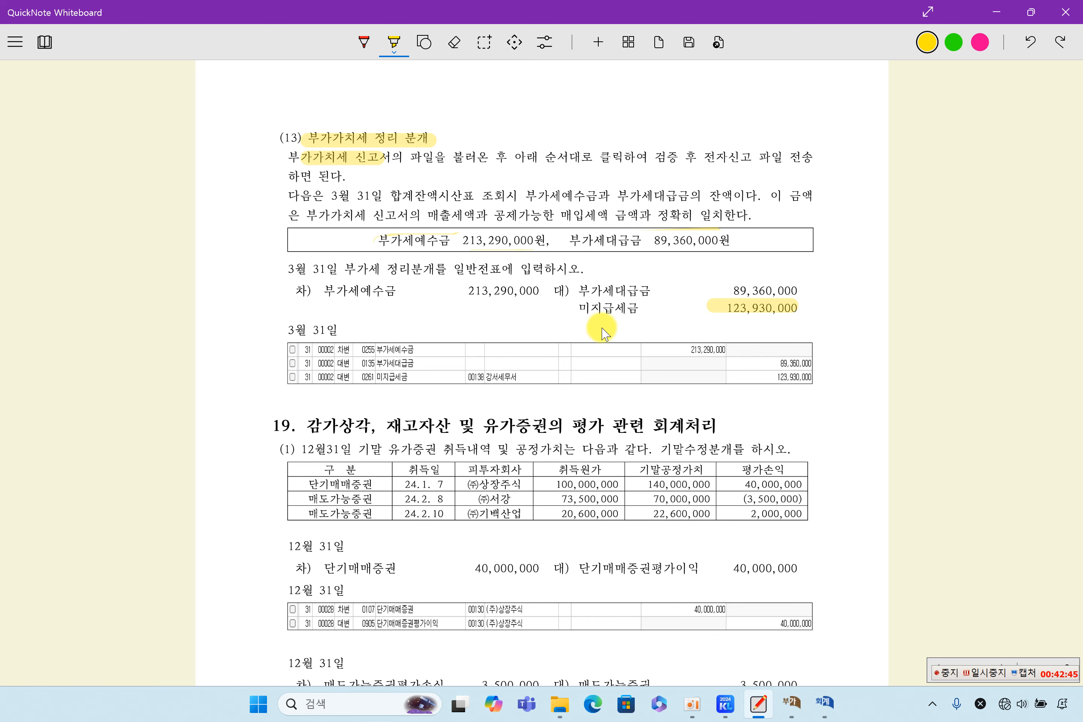
left_click_drag(580, 307, 643, 308)
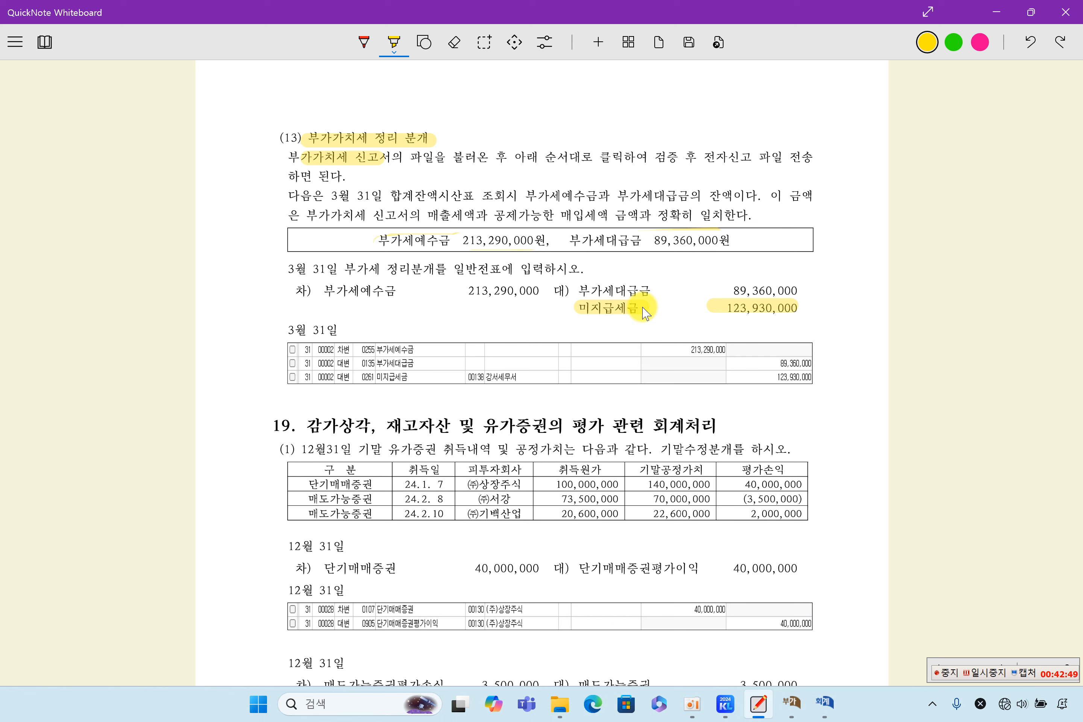
left_click_drag(581, 313, 642, 311)
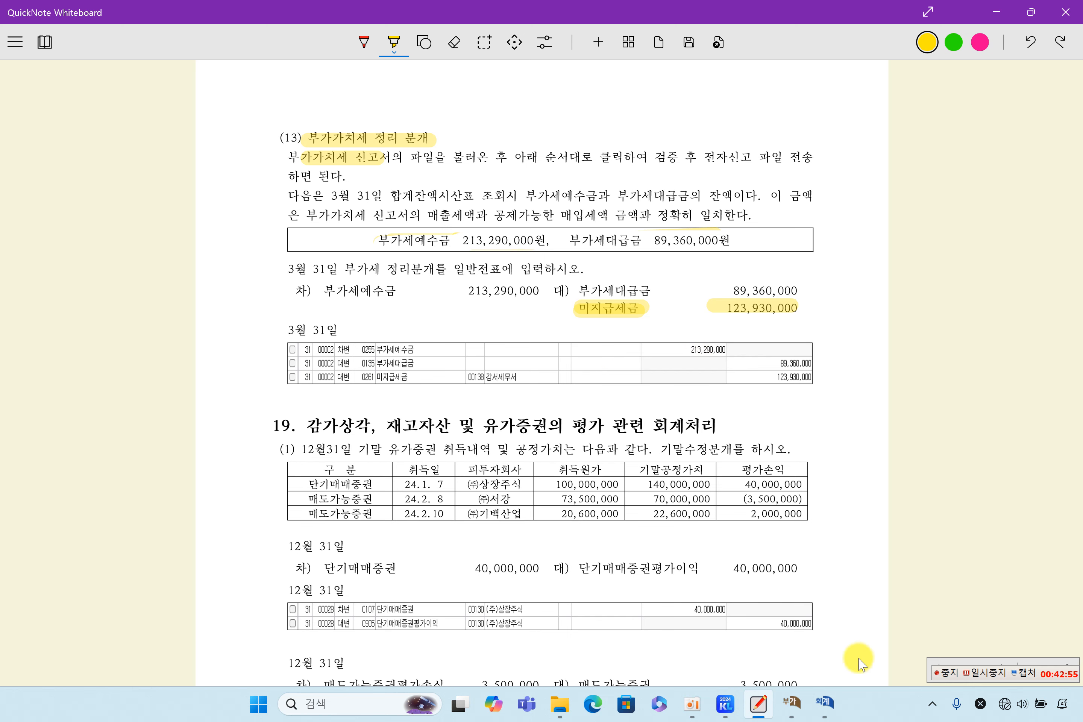
left_click(726, 703)
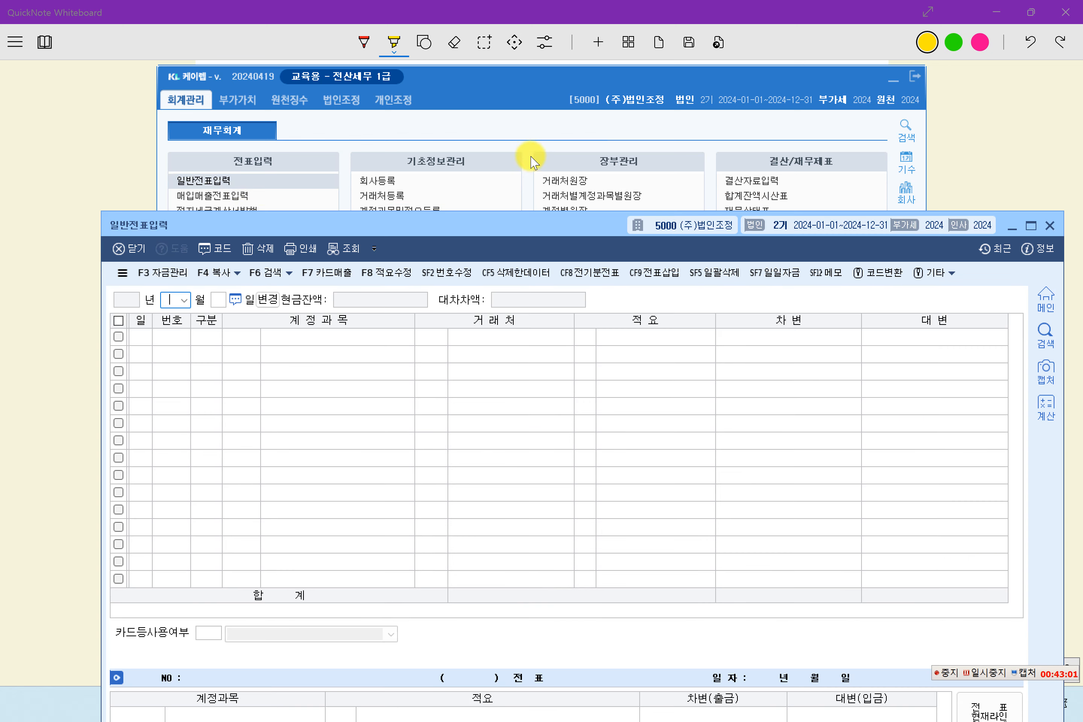
Step: Load the general voucher entries for March 31 (month 03, day 31)
left_click_drag(522, 226, 496, 70)
type("3")
key("Return")
type("3")
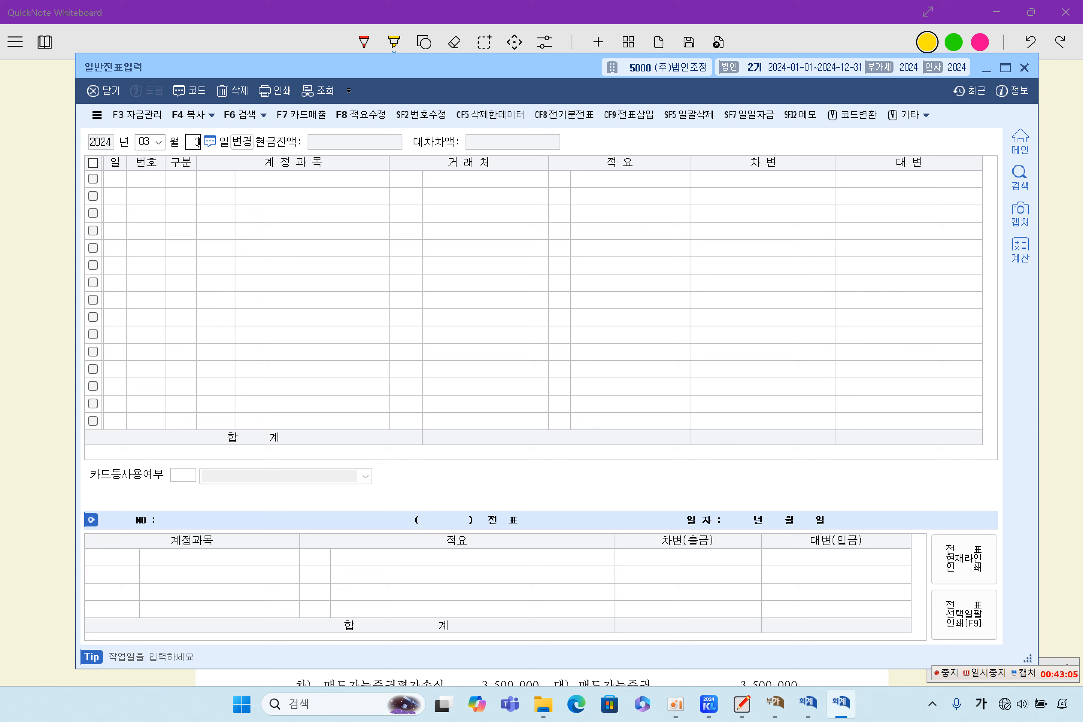
type("1")
key("Return")
Step: Add a debit line (구분 3) for account 0255 부가세예수금 and begin entering 213,290,000
type("3")
key("Return")
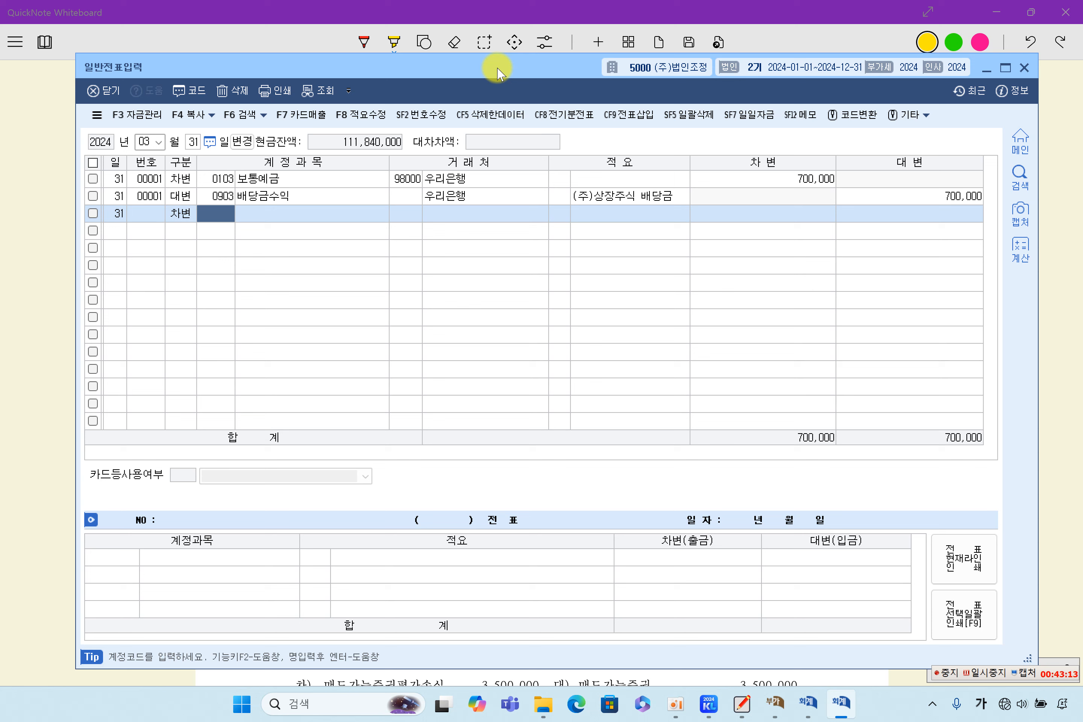
type("256")
key("Return")
key("Left")
type("2")
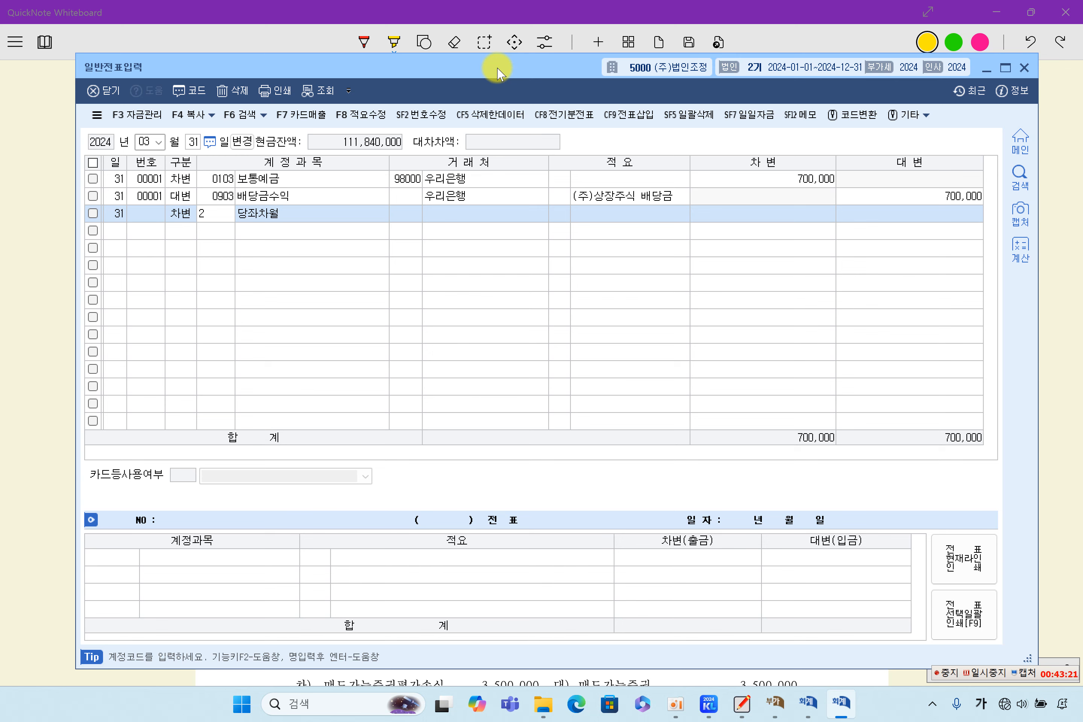
type("55")
key("Return")
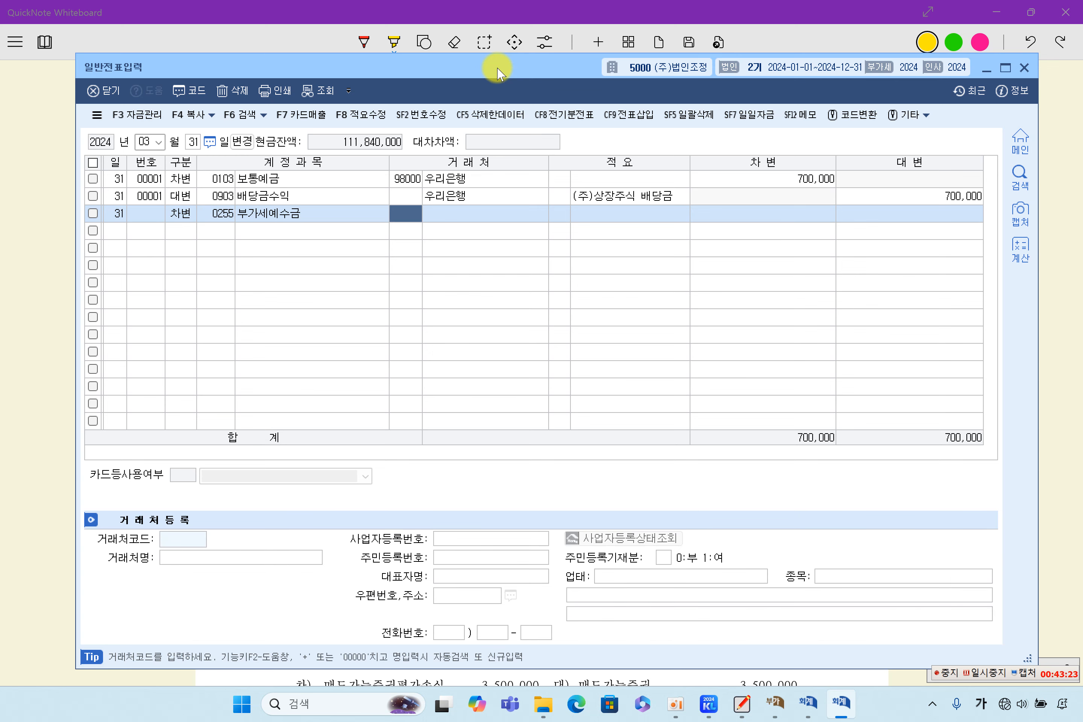
key("Return")
key("Return")
key("Return")
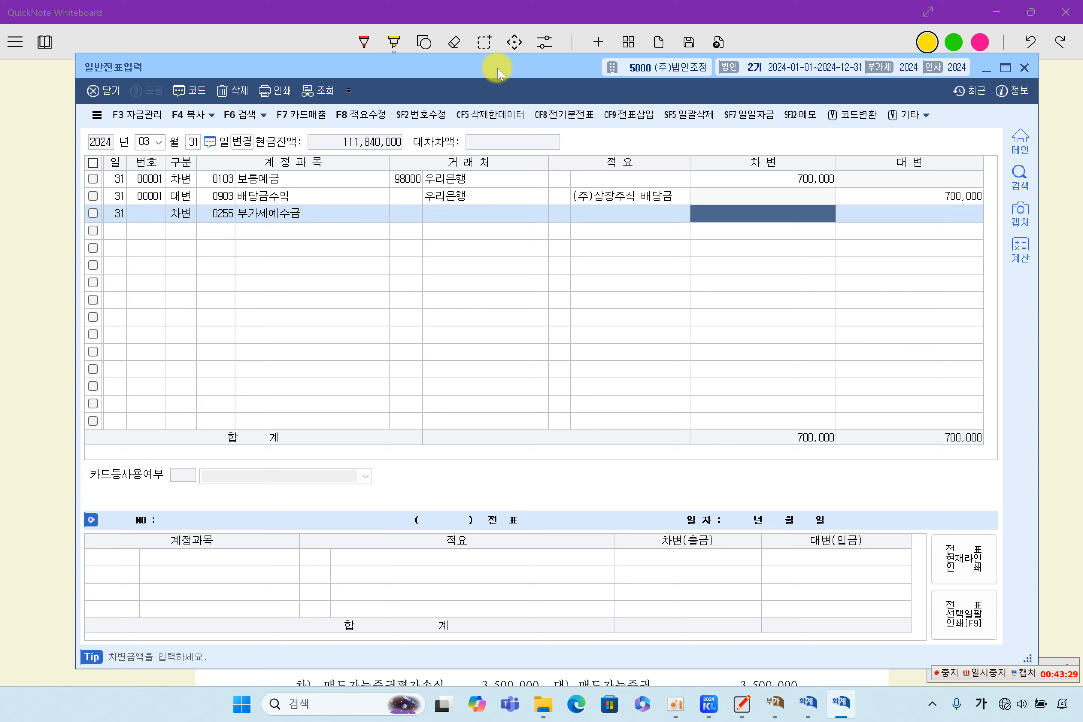
type("213,290,000")
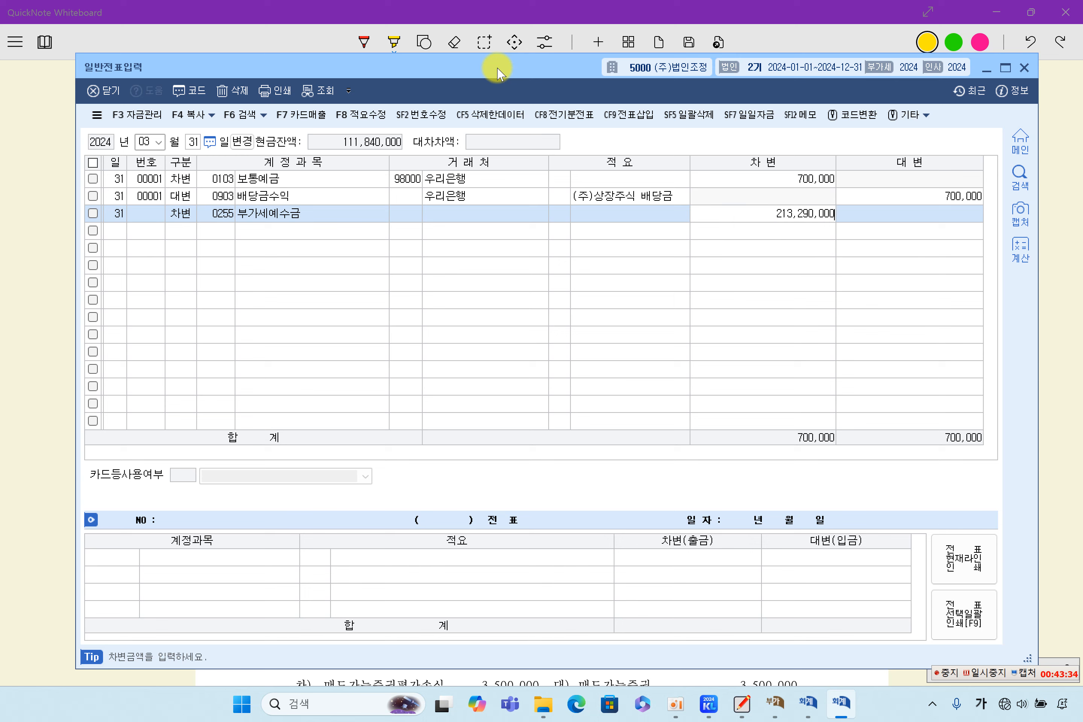
Step: Commit the 213,290,000 debit and credit 0135 부가세대급금 for 89,360,000
key("Return")
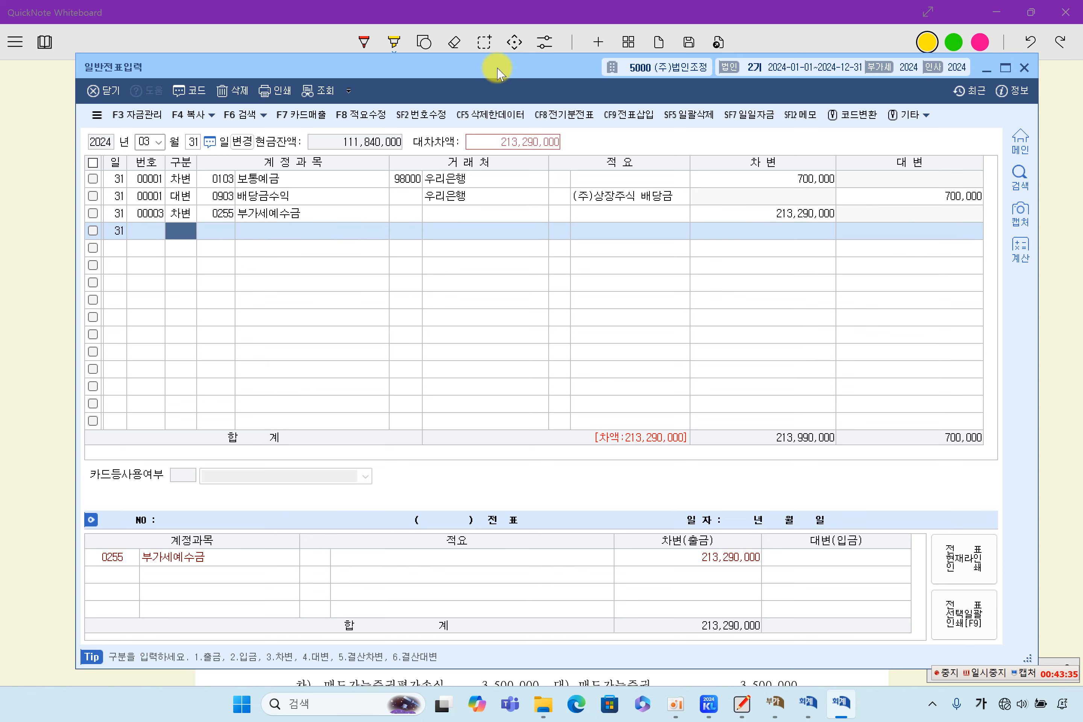
key("Return")
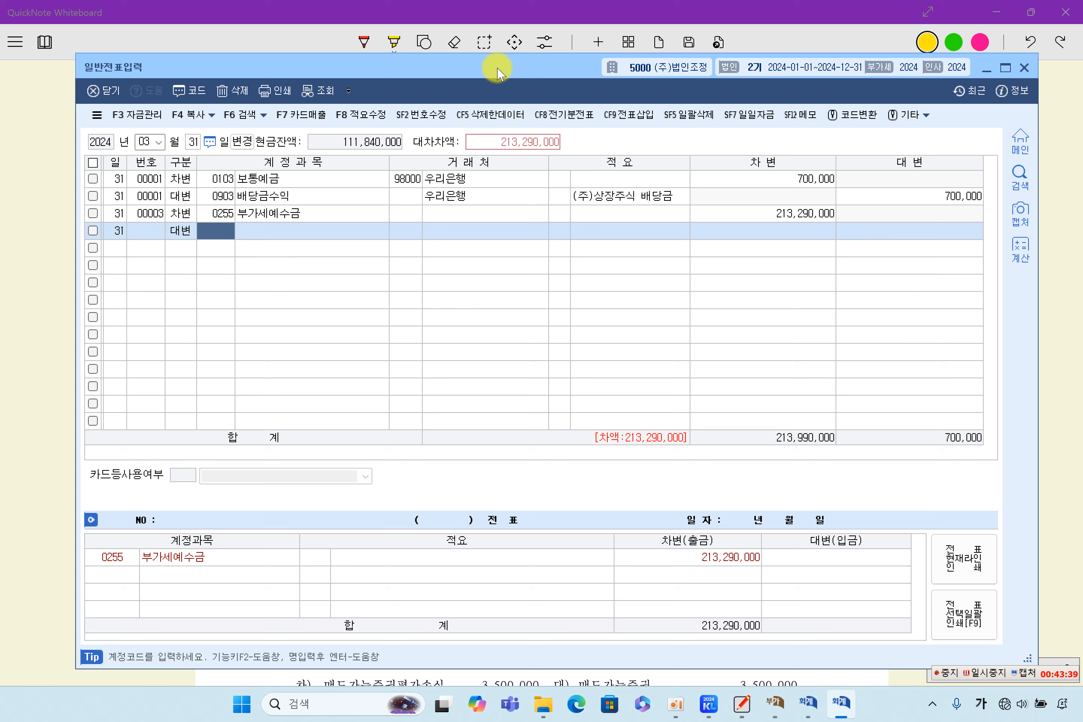
type("0135")
key("Return")
key("Return")
key("Return")
key("Return")
key("Return")
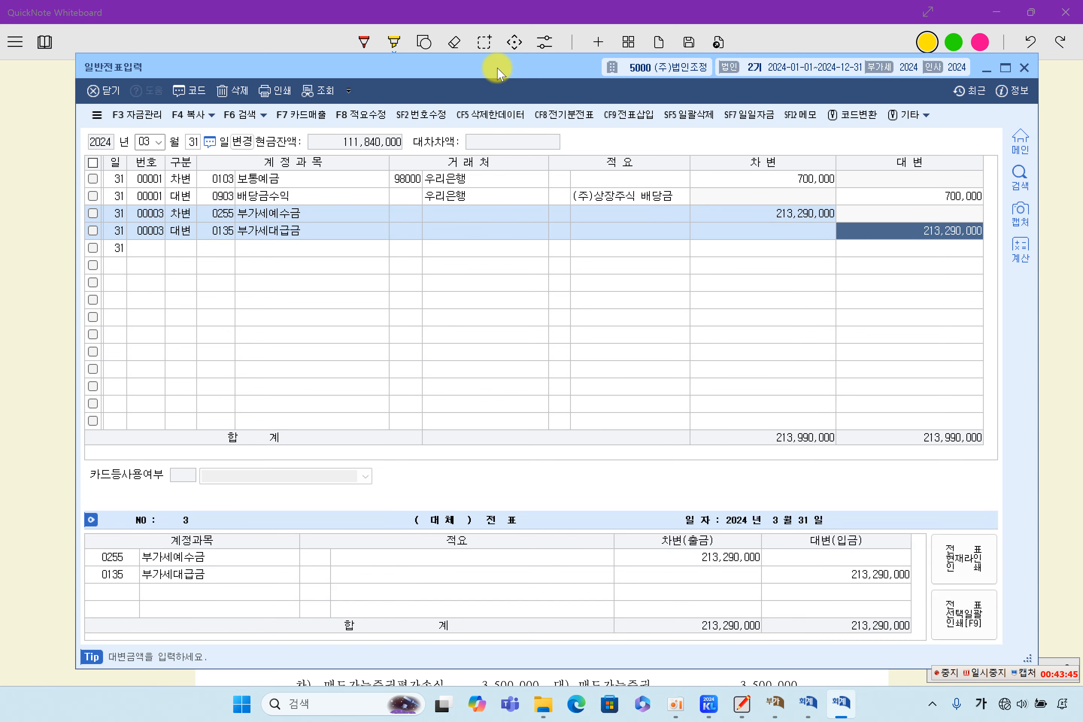
type("89")
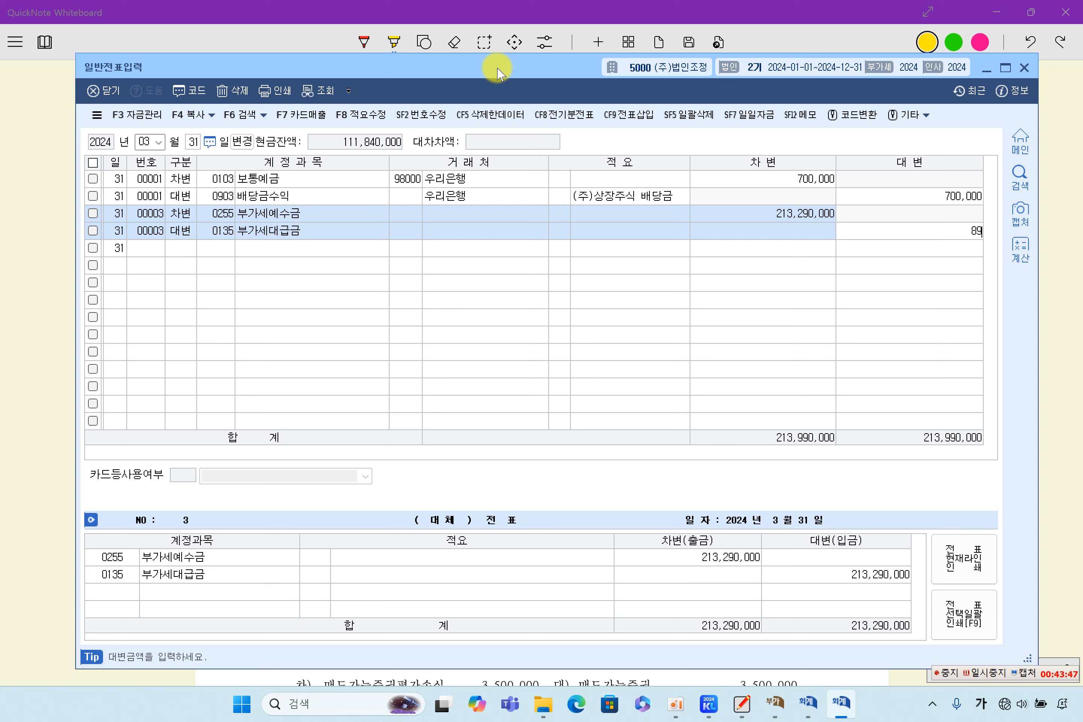
type("39")
key("BackSpace")
type("60,000")
key("Return")
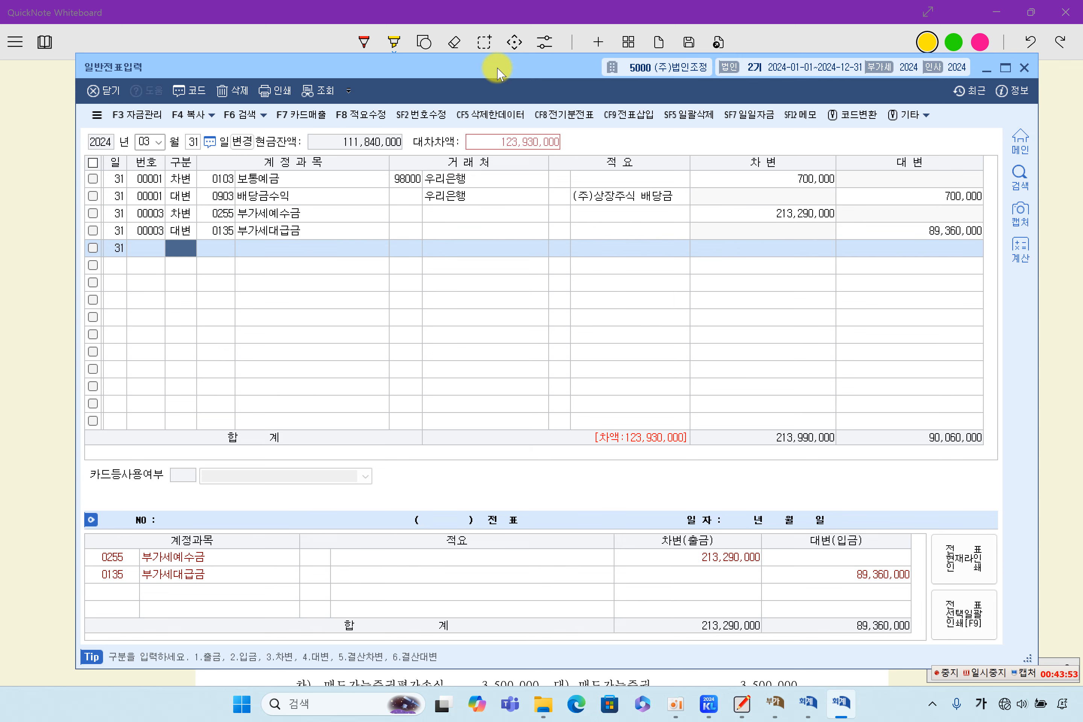
Step: Credit 0261 미지급세금 with the balancing 123,930,000, then close voucher entry for the whiteboard
key("Return")
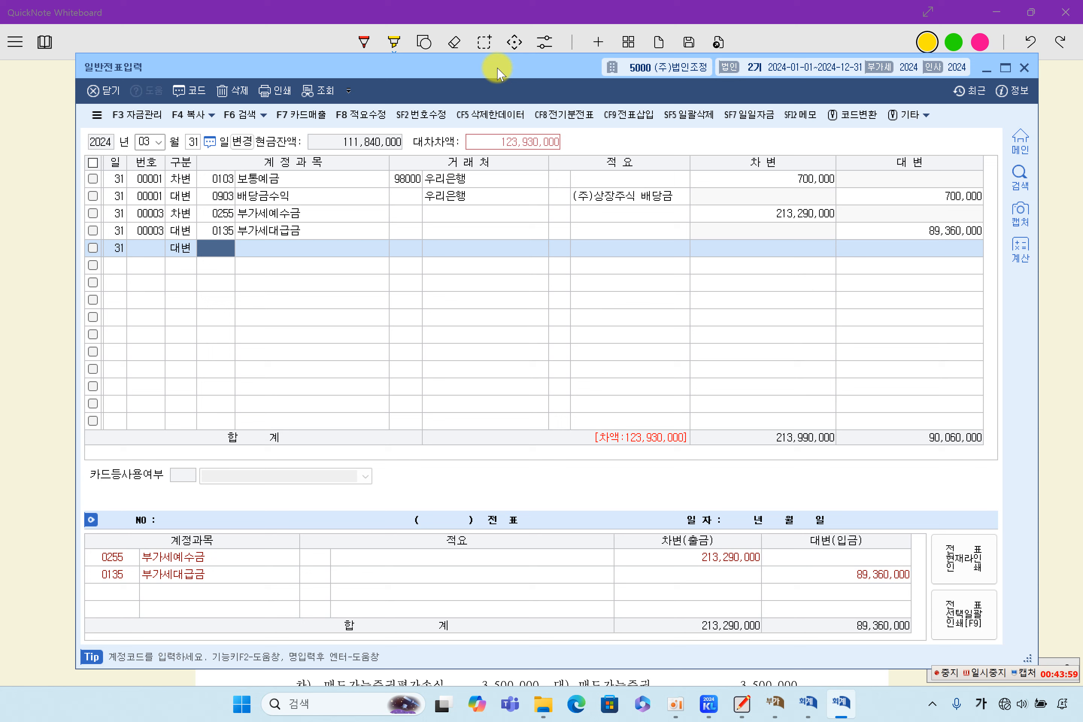
type("261")
key("Return")
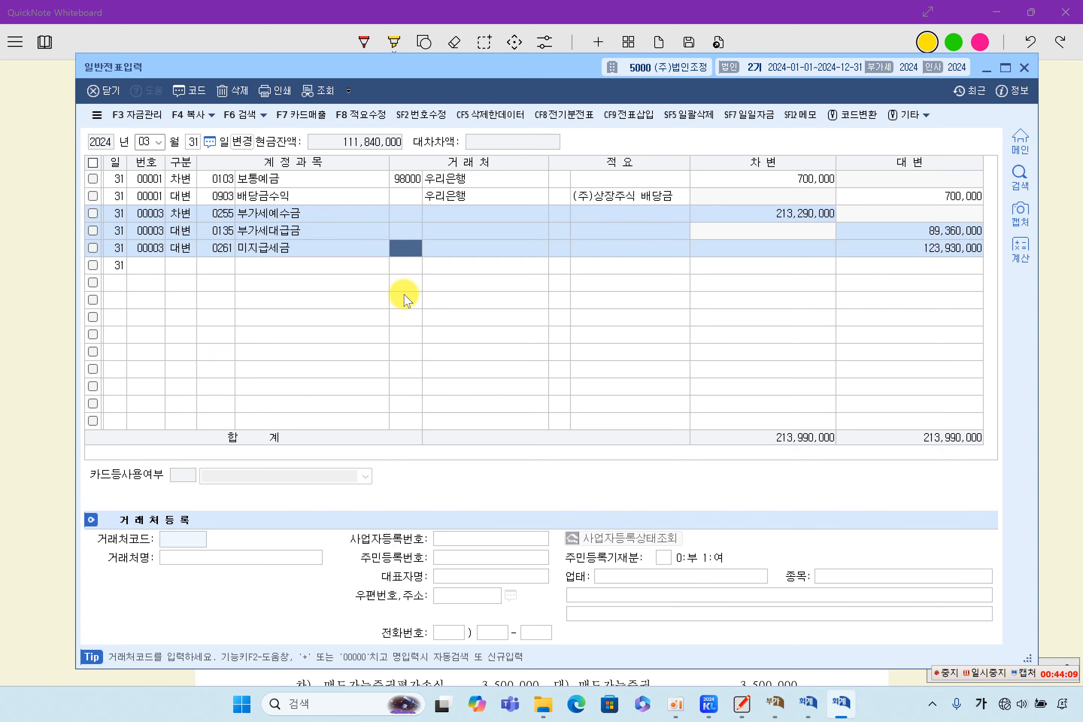
left_click(377, 266)
left_click(410, 247)
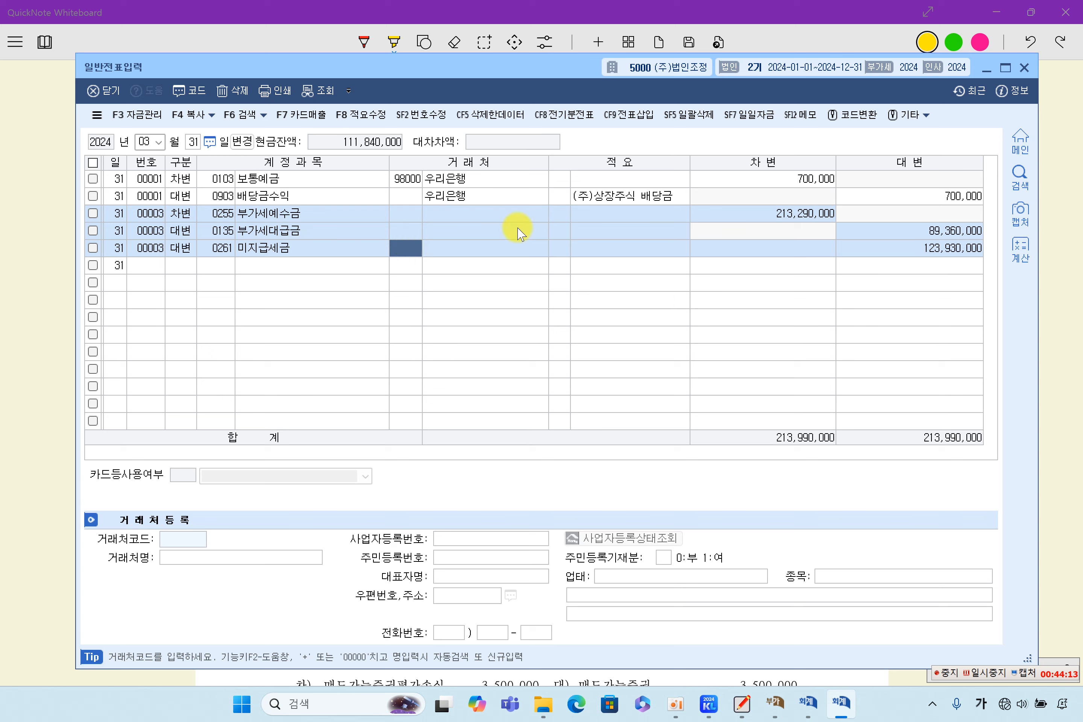
left_click(921, 251)
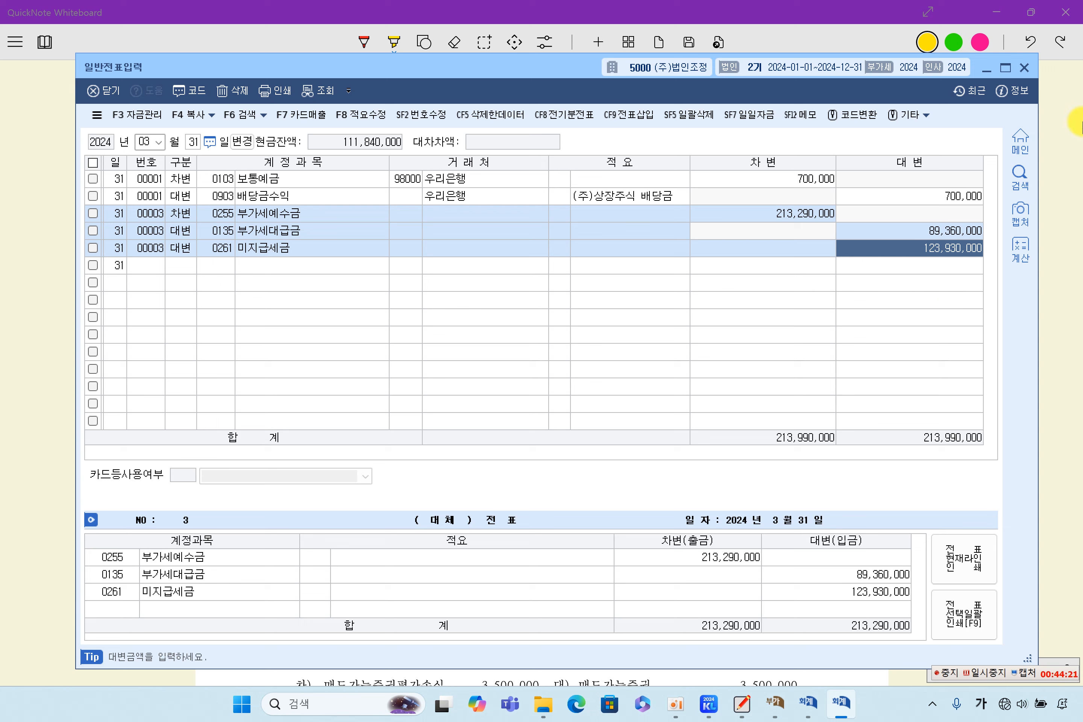
left_click(1024, 67)
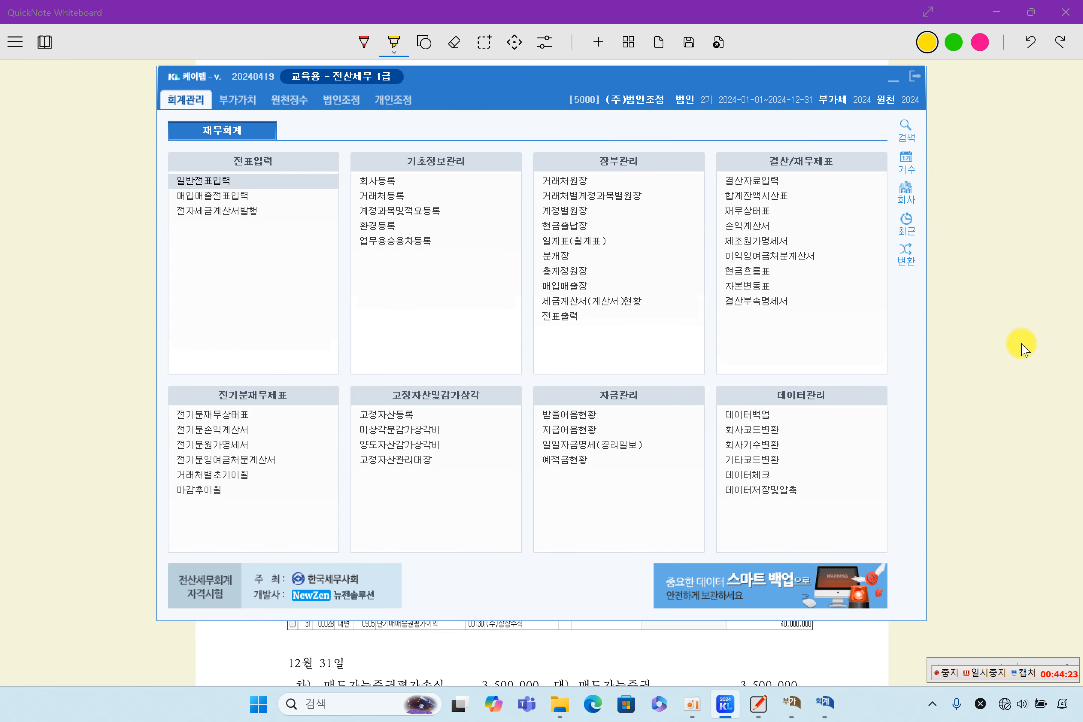
left_click(1021, 343)
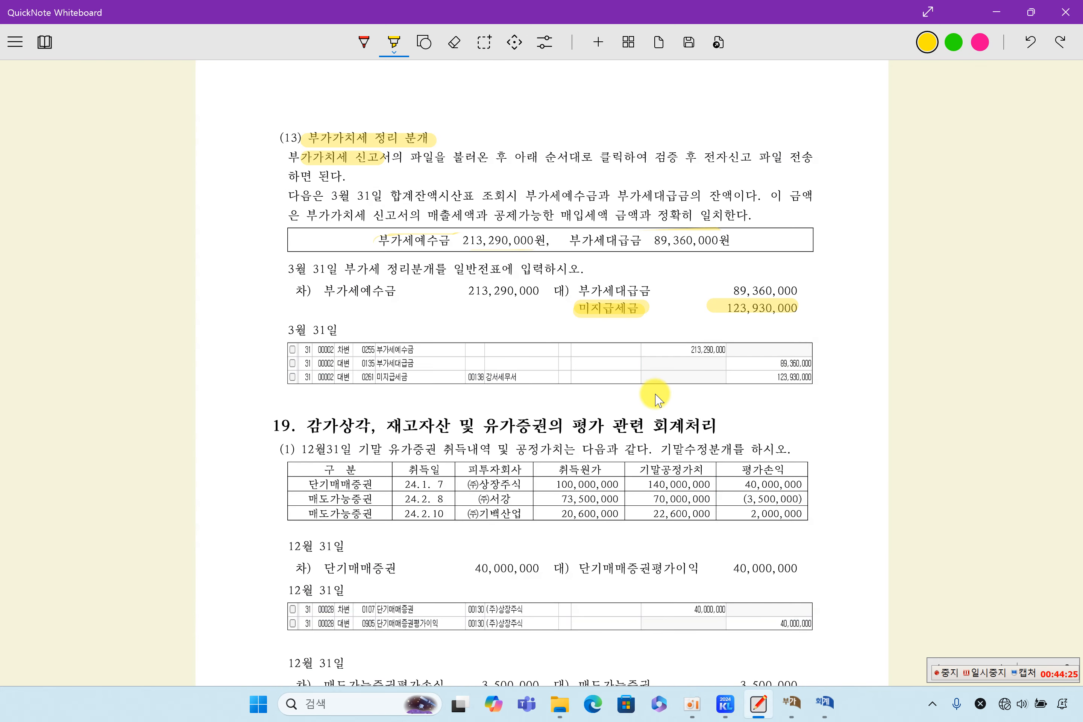